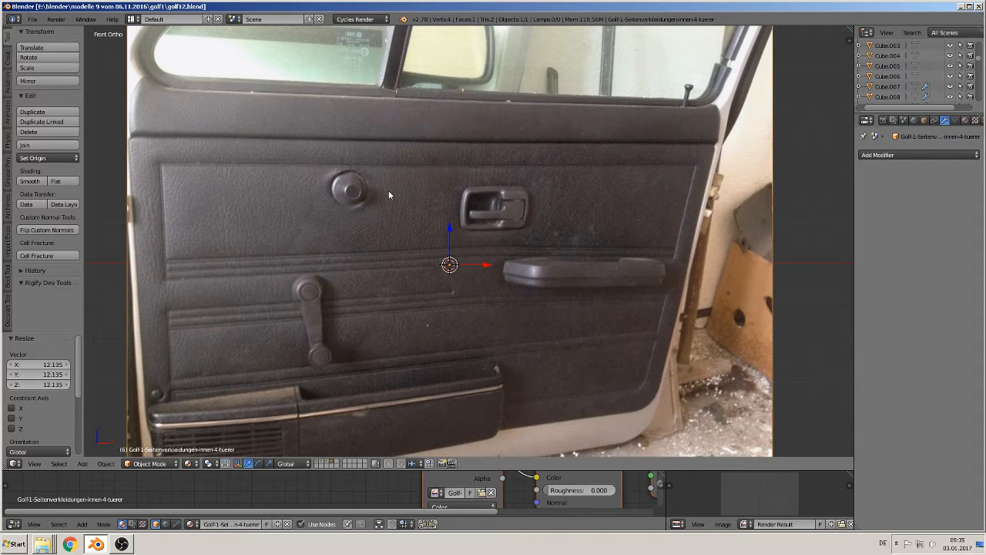
{"action": "left_click", "coordinate": [82, 463]}
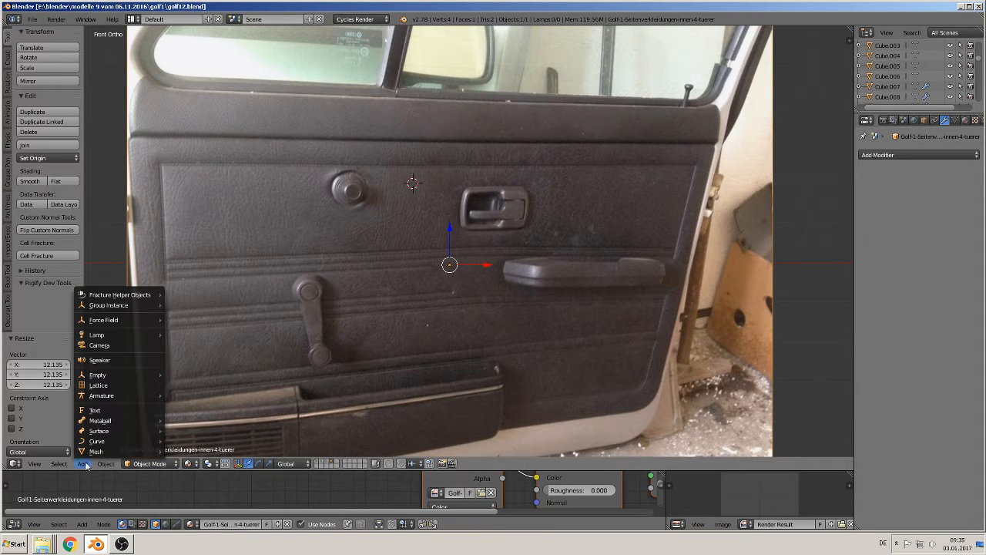
{"action": "mouse_move", "coordinate": [96, 452]}
{"action": "left_click", "coordinate": [207, 217]}
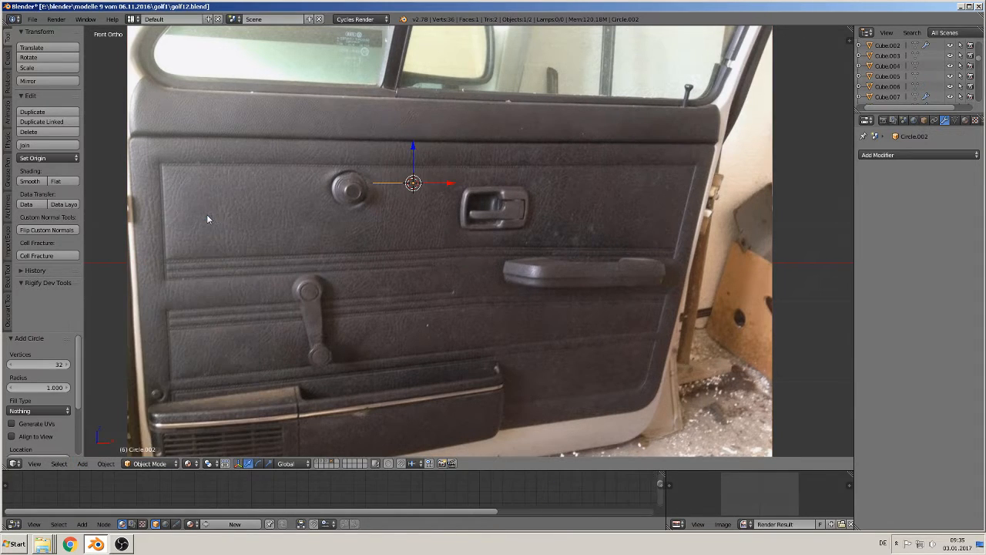
{"action": "key", "text": "r"}
{"action": "key", "text": "x"}
{"action": "key", "text": "9"}
{"action": "key", "text": "0"}
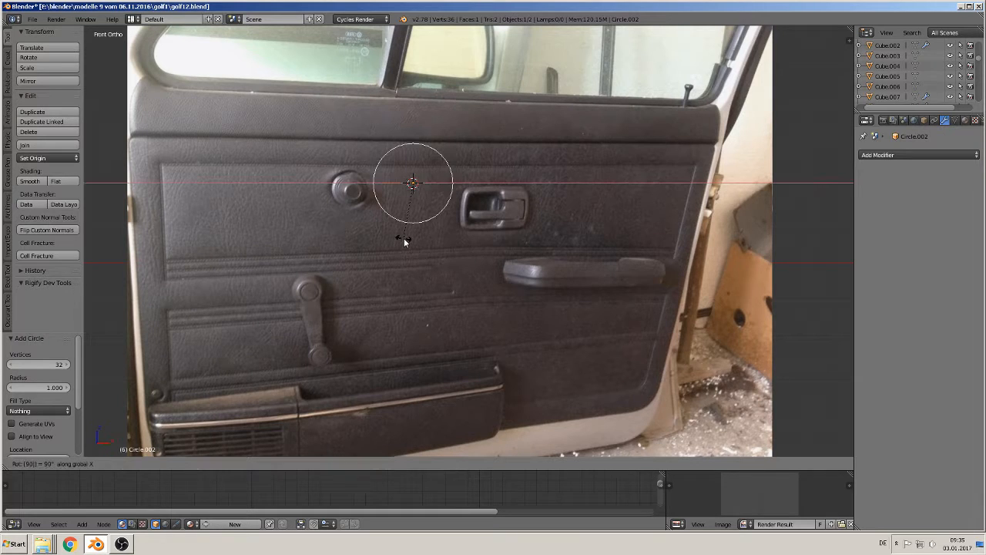
{"action": "key", "text": "Return"}
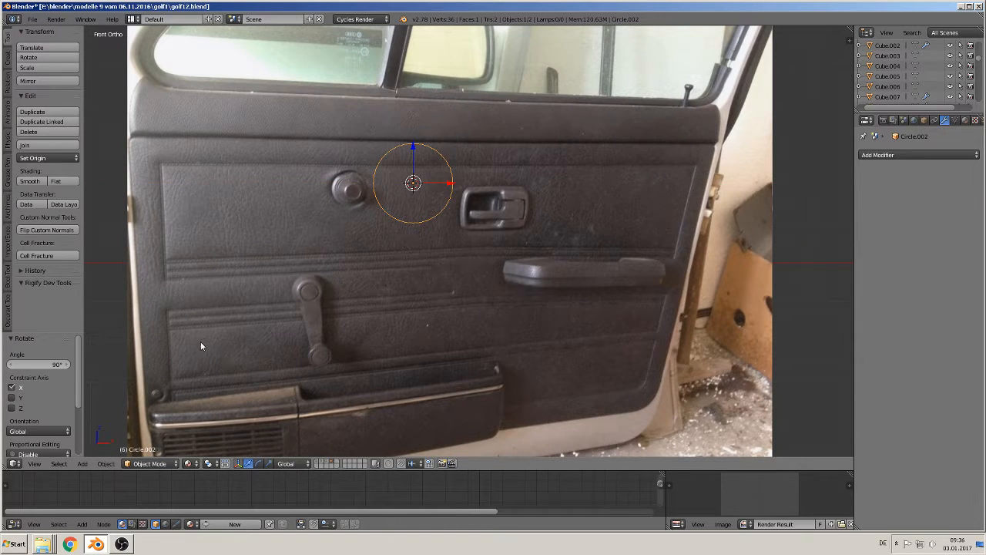
{"action": "key", "text": "x"}
{"action": "left_click", "coordinate": [540, 223]}
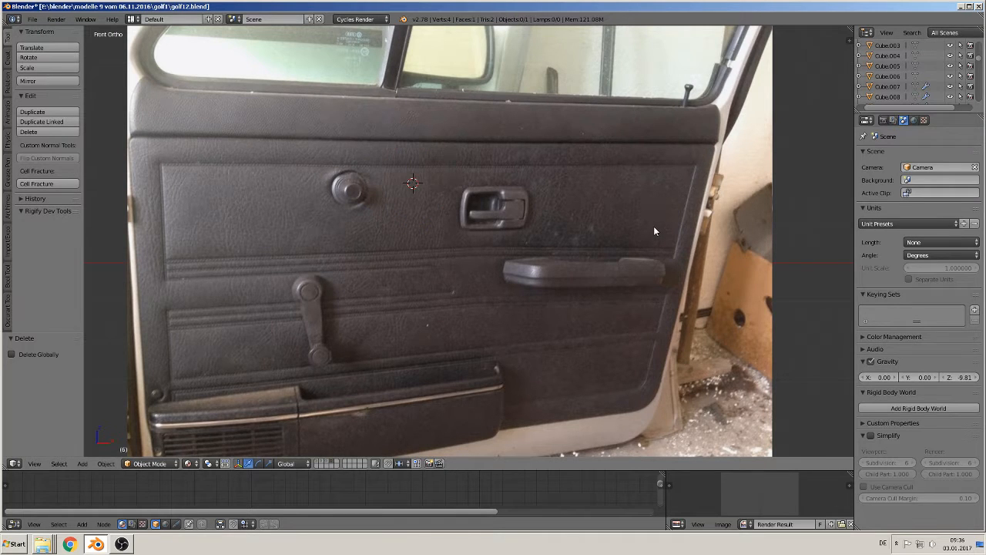
- Turn on the Screencast Keys display for the 3D view
{"action": "key", "text": "n"}
{"action": "left_click", "coordinate": [805, 86]}
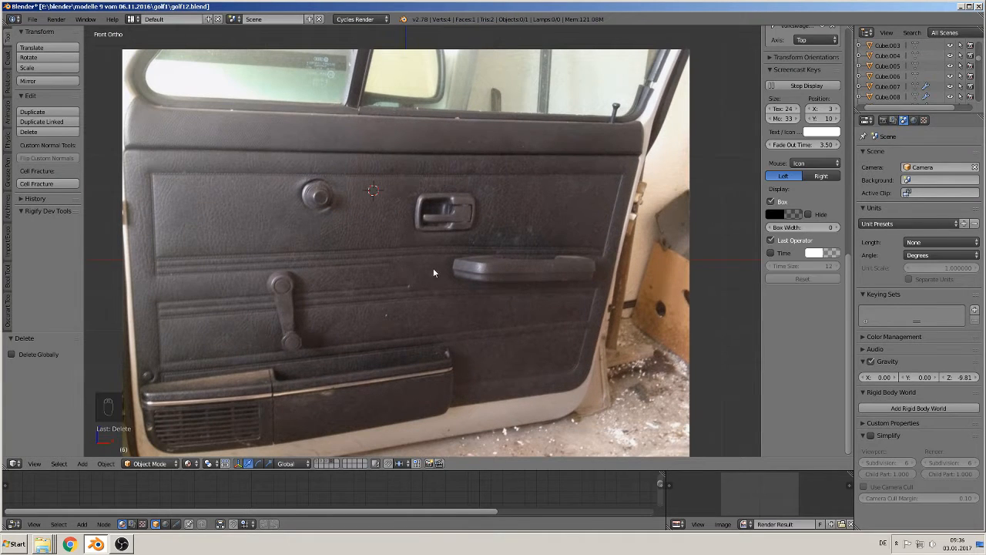
{"action": "key", "text": "n"}
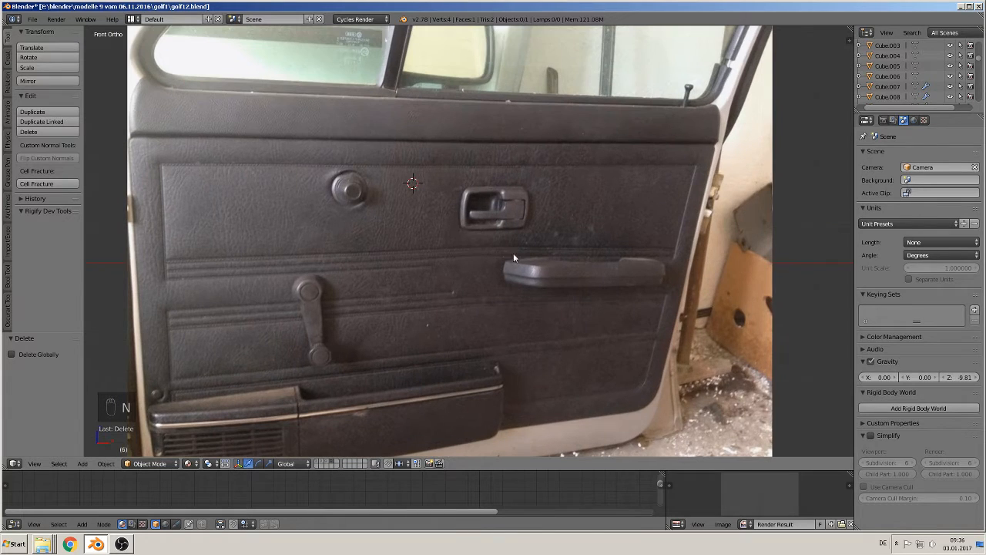
- Add a mesh circle with 24 vertices and rotate it 90° about the global X axis
{"action": "left_click", "coordinate": [103, 464]}
{"action": "mouse_move", "coordinate": [83, 463]}
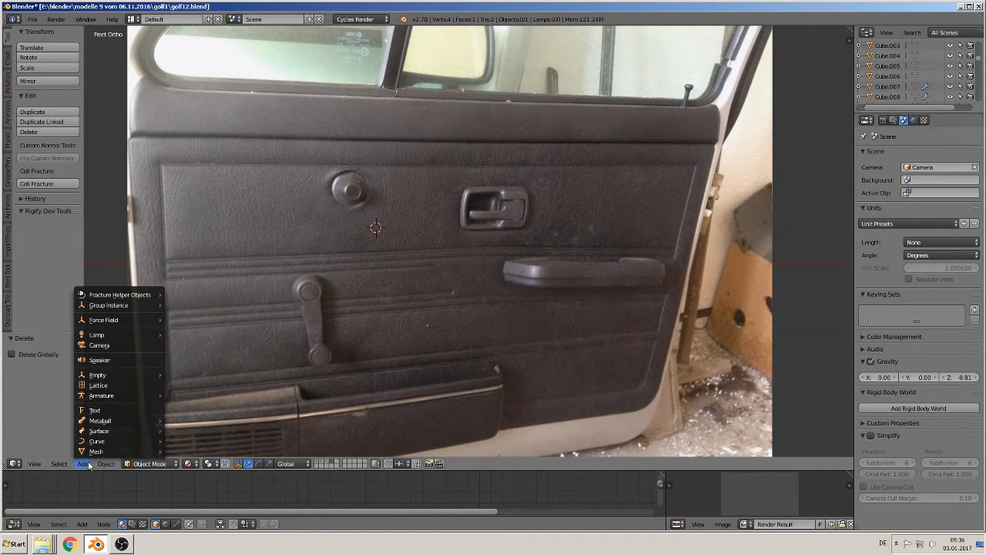
{"action": "left_click", "coordinate": [219, 222]}
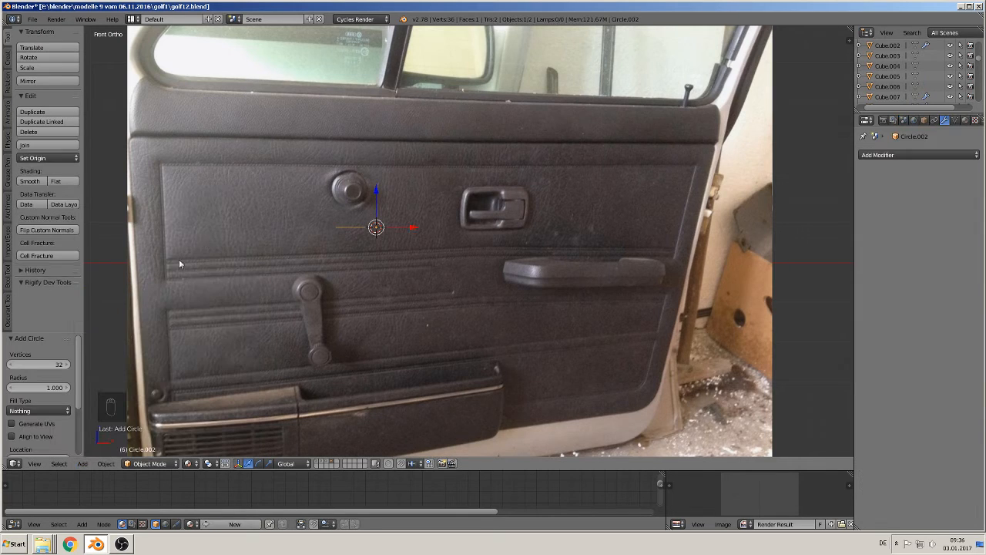
{"action": "left_click", "coordinate": [43, 364]}
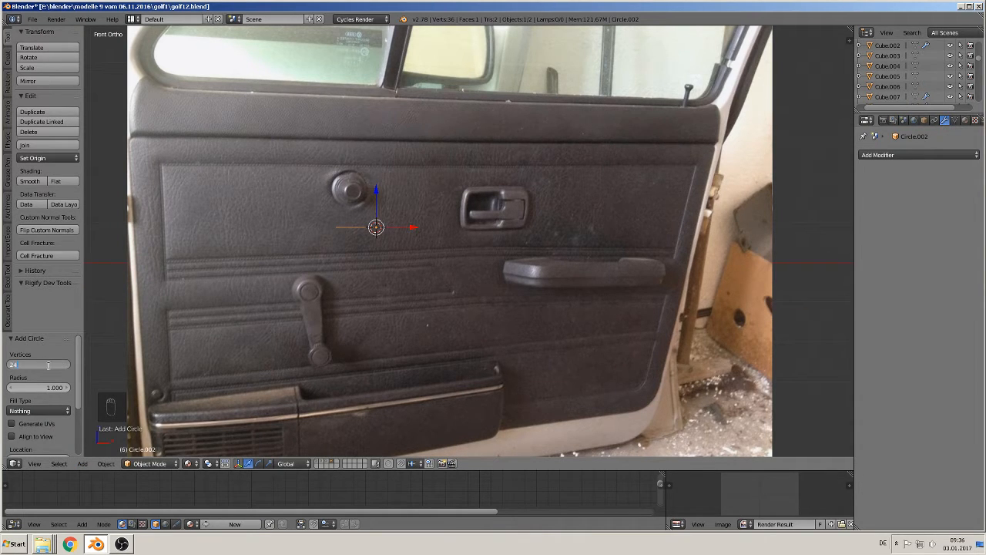
{"action": "key", "text": "Return"}
{"action": "type", "text": "rx"}
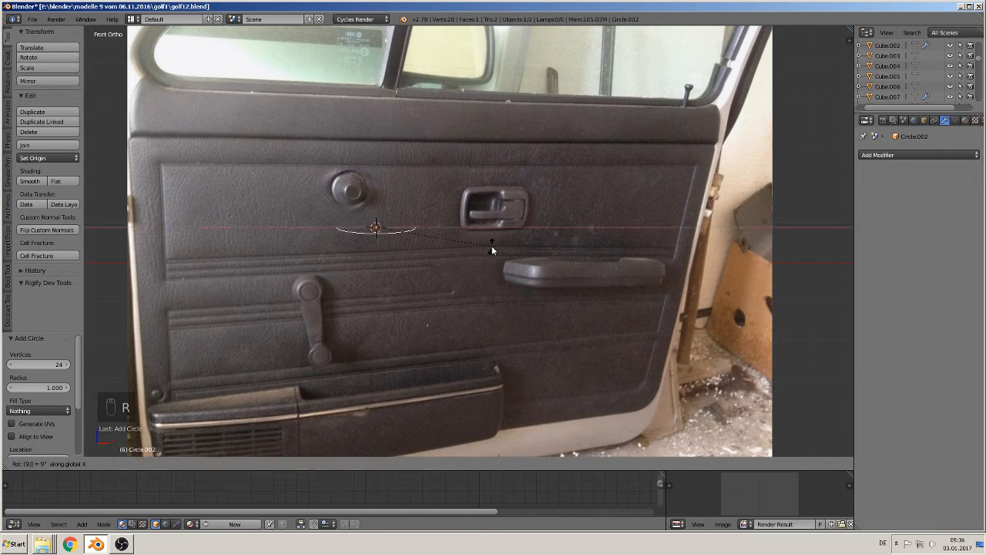
{"action": "type", "text": "90"}
{"action": "key", "text": "Return"}
- Scale the circle to about 0.481, place it over the round knob in the photo, and fit it with a further scale of about 0.938
{"action": "key", "text": "s"}
{"action": "left_click", "coordinate": [443, 244]}
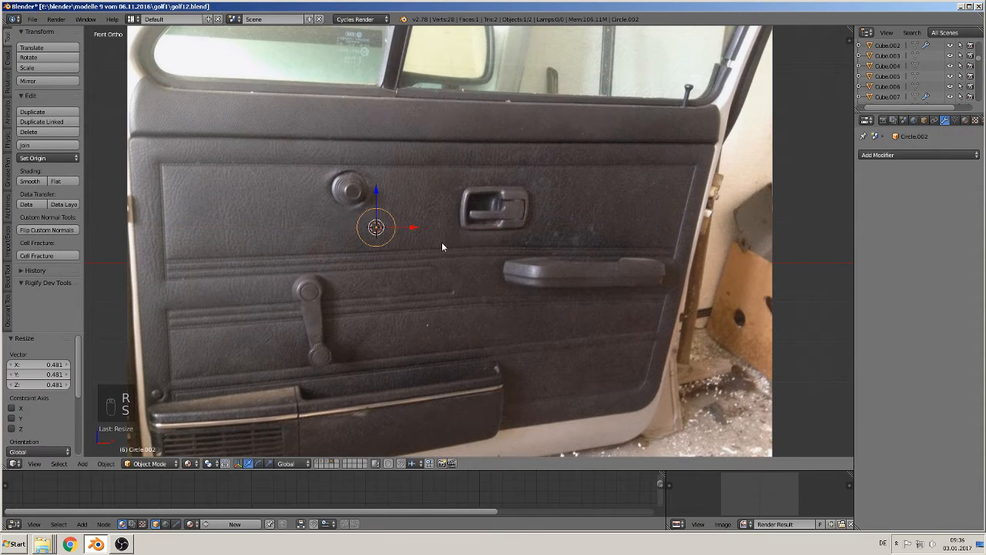
{"action": "key", "text": "g"}
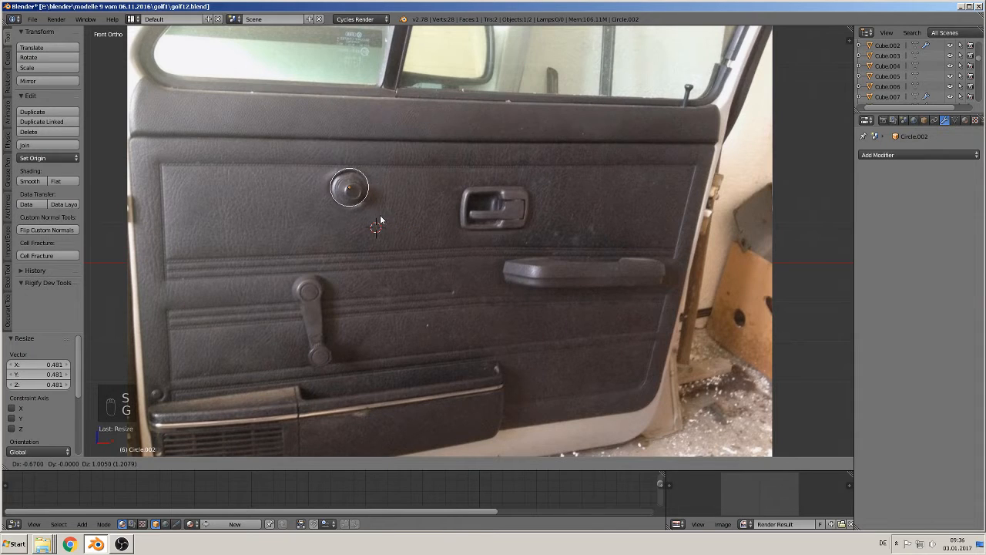
{"action": "left_click", "coordinate": [380, 217]}
{"action": "key", "text": "s"}
{"action": "left_click", "coordinate": [396, 212]}
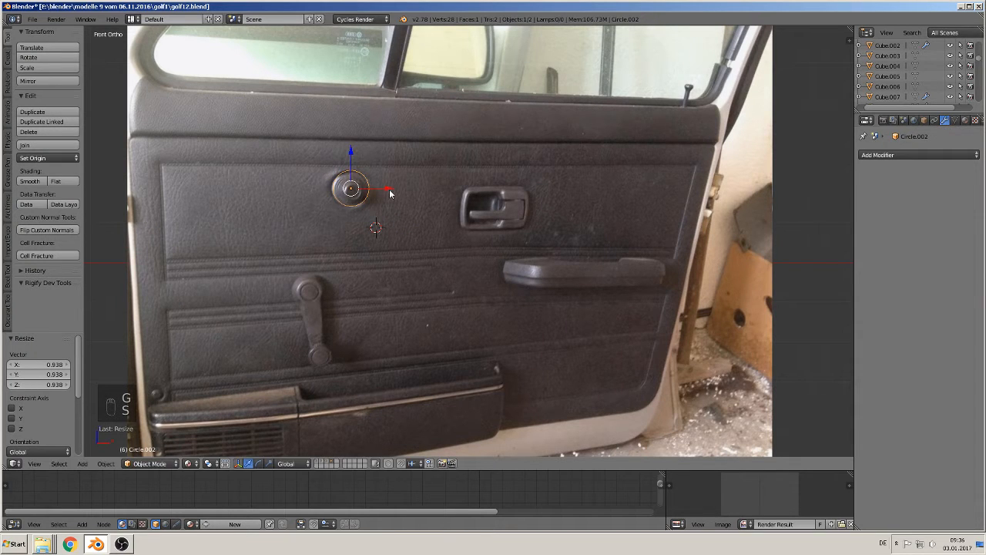
- Move the circle along X into the free area between the round knob and the door handle
{"action": "left_click_drag", "start_coordinate": [389, 190], "coordinate": [459, 195]}
{"action": "middle_click_drag", "start_coordinate": [478, 209], "coordinate": [518, 231]}
{"action": "left_click_drag", "start_coordinate": [398, 180], "coordinate": [408, 188]}
{"action": "scroll", "coordinate": [417, 217], "scroll_direction": "up", "scroll_amount": 2}
{"action": "scroll", "coordinate": [418, 222], "scroll_direction": "up", "scroll_amount": 3}
{"action": "middle_click_drag", "start_coordinate": [401, 227], "coordinate": [484, 331], "text": "shift"}
- In Edit Mode, extrude the circle's edge inward as a smaller ring and move that ring about -0.062 along Y
{"action": "key", "text": "Tab"}
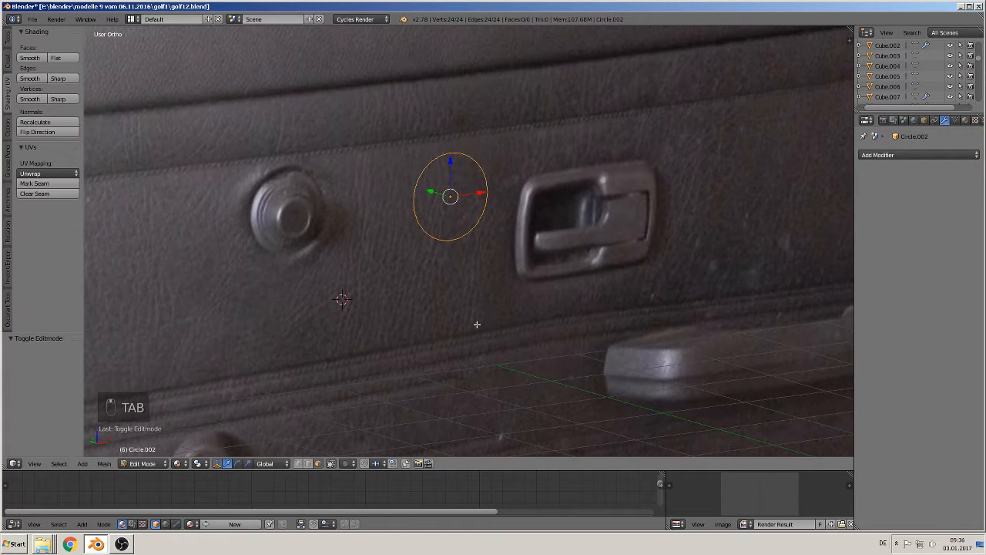
{"action": "middle_click_drag", "start_coordinate": [410, 265], "coordinate": [426, 270]}
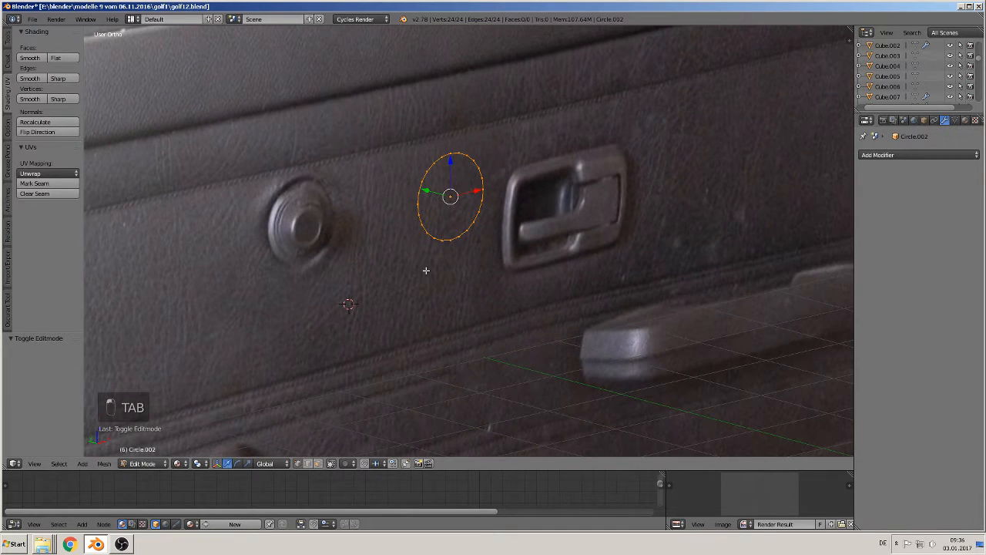
{"action": "middle_click_drag", "start_coordinate": [452, 205], "coordinate": [473, 238]}
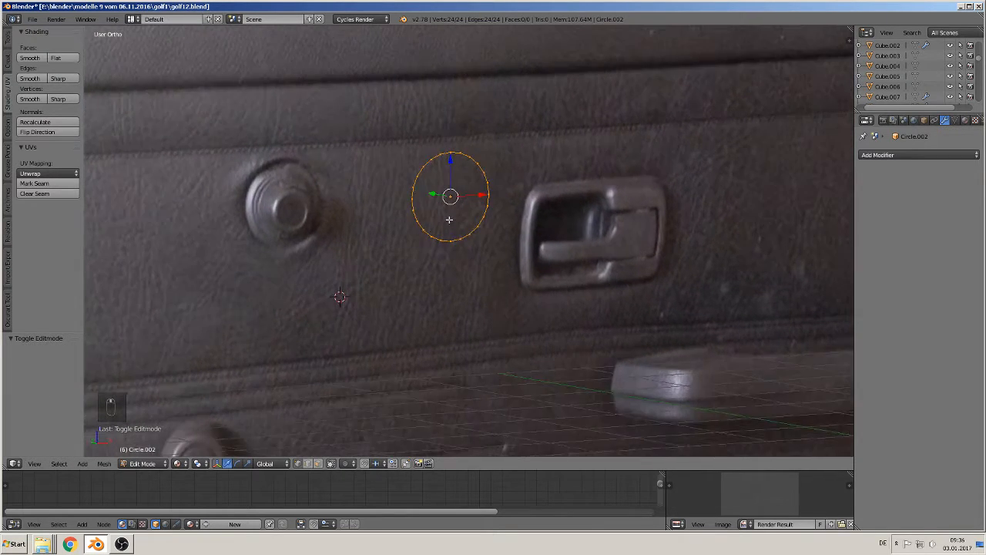
{"action": "key", "text": "e"}
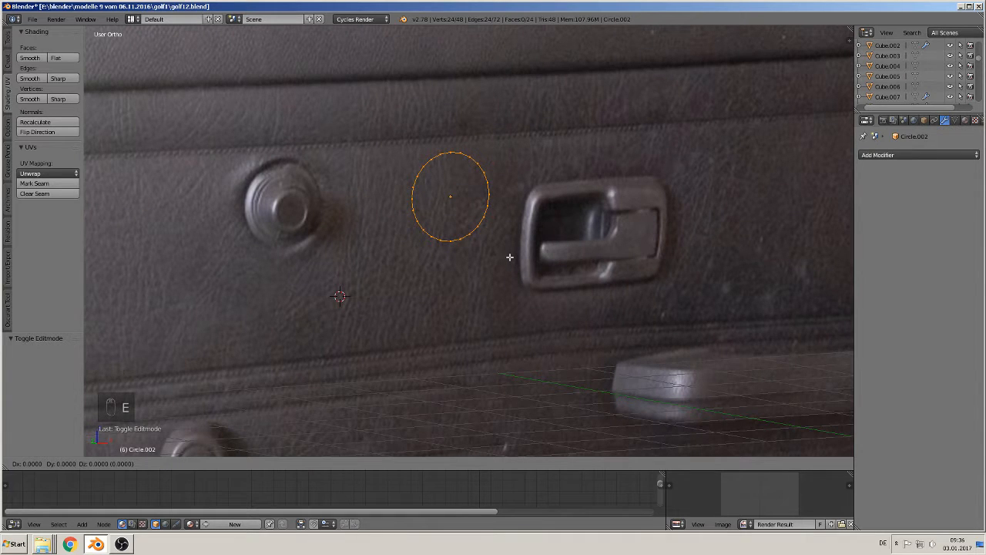
{"action": "key", "text": "s"}
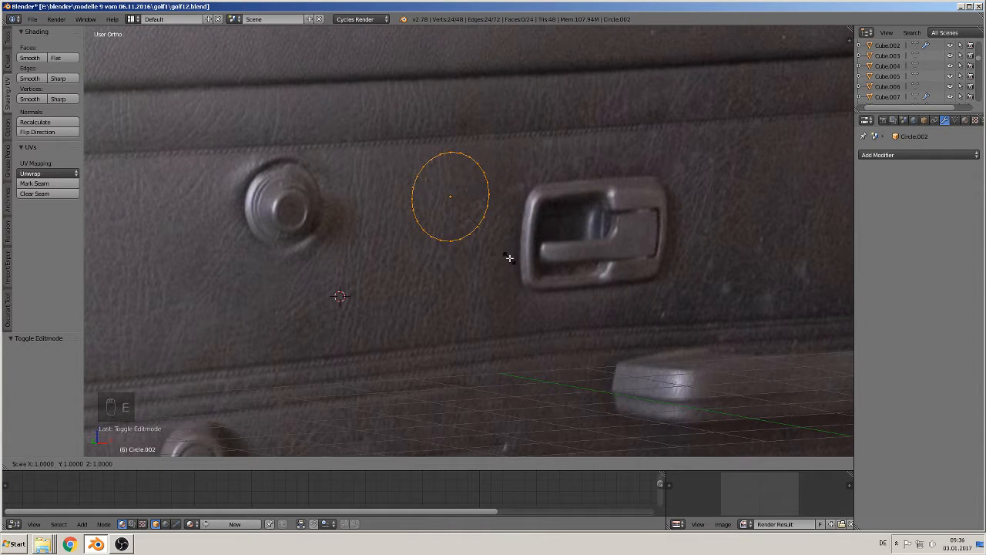
{"action": "left_click", "coordinate": [499, 246]}
{"action": "middle_click_drag", "start_coordinate": [498, 246], "coordinate": [463, 239]}
{"action": "key", "text": "g"}
{"action": "key", "text": "y"}
{"action": "left_click", "coordinate": [435, 192]}
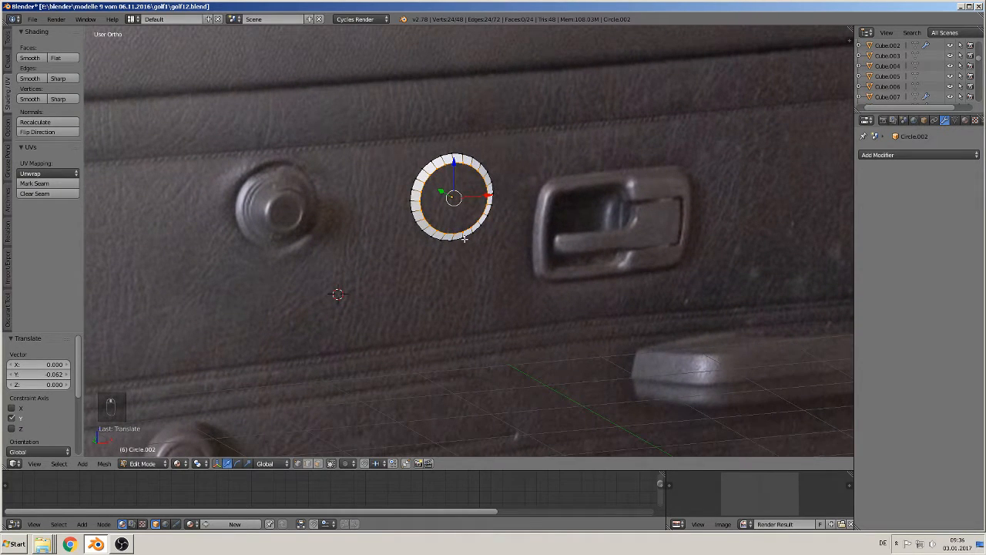
- Extrude the inner edge inward at a scale of about 0.933, and extrude it again about 0.065 along Y
{"action": "key", "text": "e"}
{"action": "key", "text": "s"}
{"action": "left_click", "coordinate": [463, 237]}
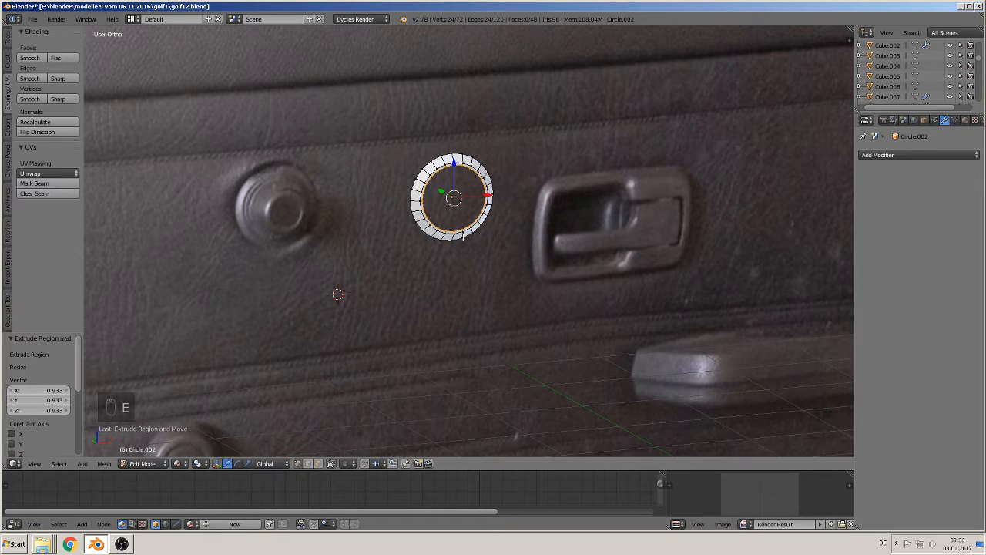
{"action": "middle_click_drag", "start_coordinate": [463, 237], "coordinate": [478, 242]}
{"action": "key", "text": "e"}
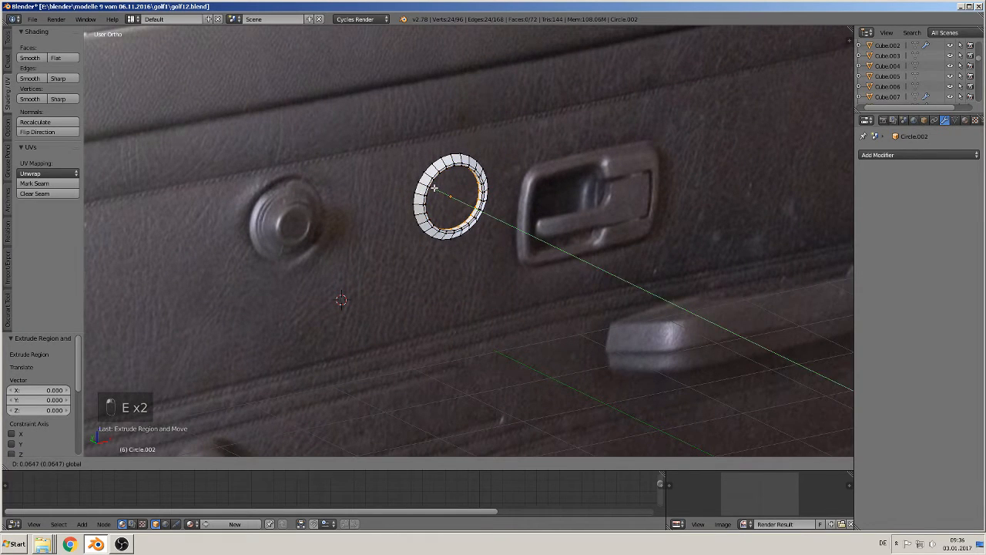
{"action": "left_click", "coordinate": [434, 189]}
- Extrude the inner edge inward at a scale of about 0.925, and extrude it again about -0.068 along Y
{"action": "key", "text": "e"}
{"action": "key", "text": "s"}
{"action": "left_click", "coordinate": [509, 245]}
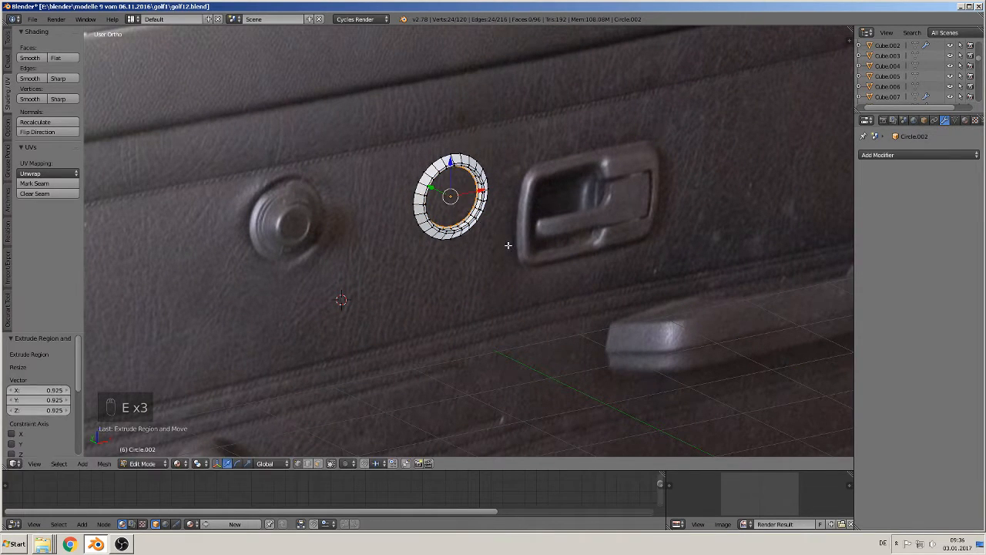
{"action": "key", "text": "e"}
{"action": "left_click", "coordinate": [480, 228]}
{"action": "left_click_drag", "start_coordinate": [434, 191], "coordinate": [437, 194]}
- Extrude the inner edge inward once more at a scale of about 0.906
{"action": "scroll", "coordinate": [508, 248], "scroll_direction": "up", "scroll_amount": 2}
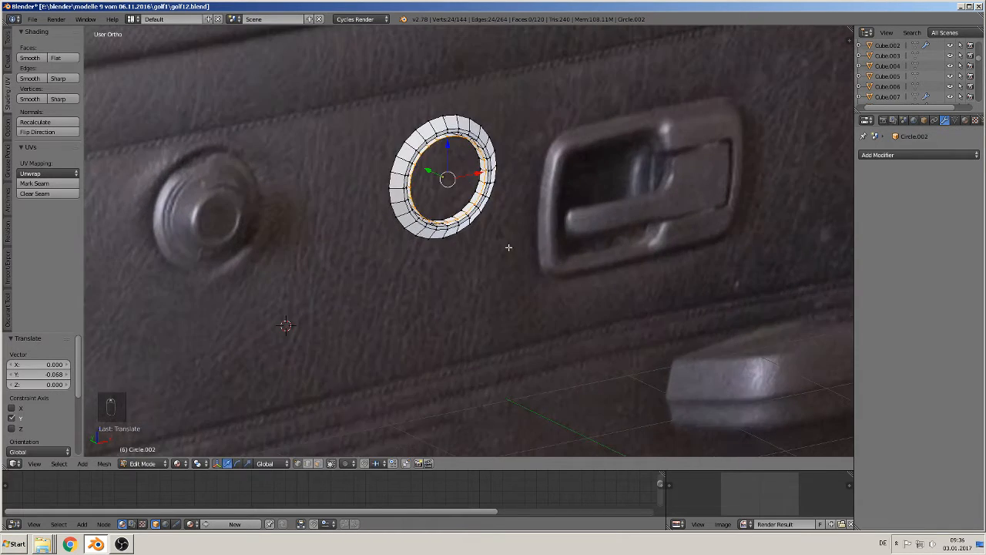
{"action": "middle_click_drag", "start_coordinate": [508, 247], "coordinate": [496, 225]}
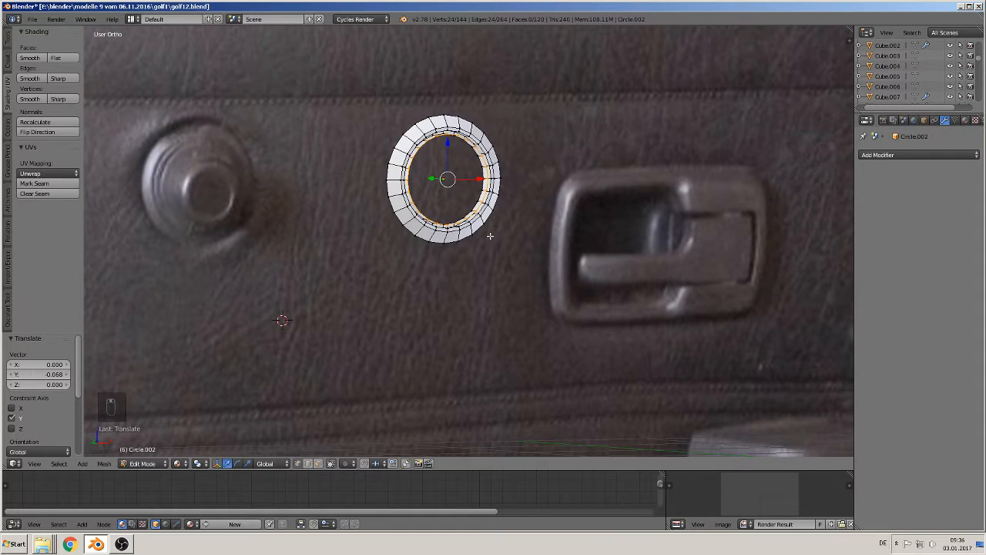
{"action": "key", "text": "e"}
{"action": "key", "text": "s"}
{"action": "left_click", "coordinate": [483, 232]}
{"action": "right_click", "coordinate": [483, 232]}
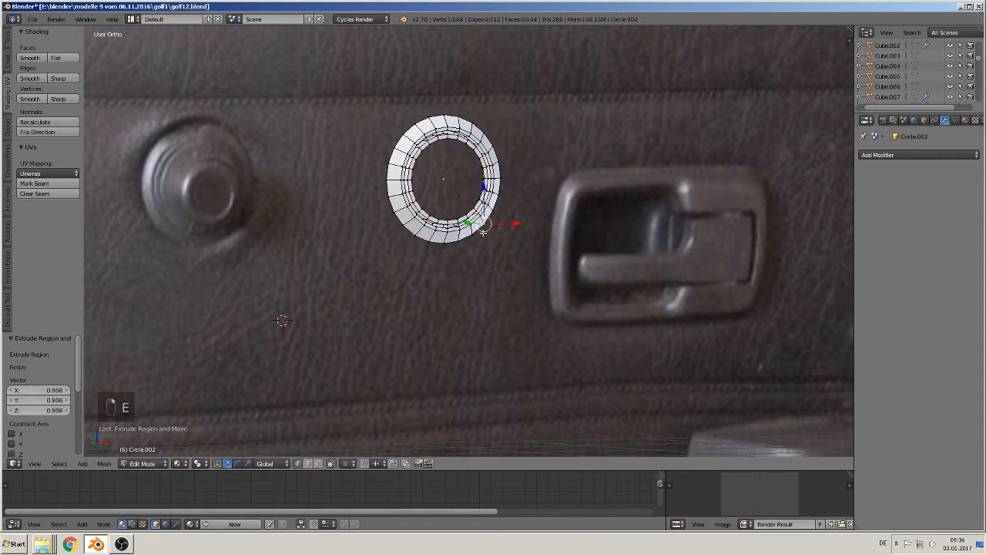
{"action": "key", "text": "e"}
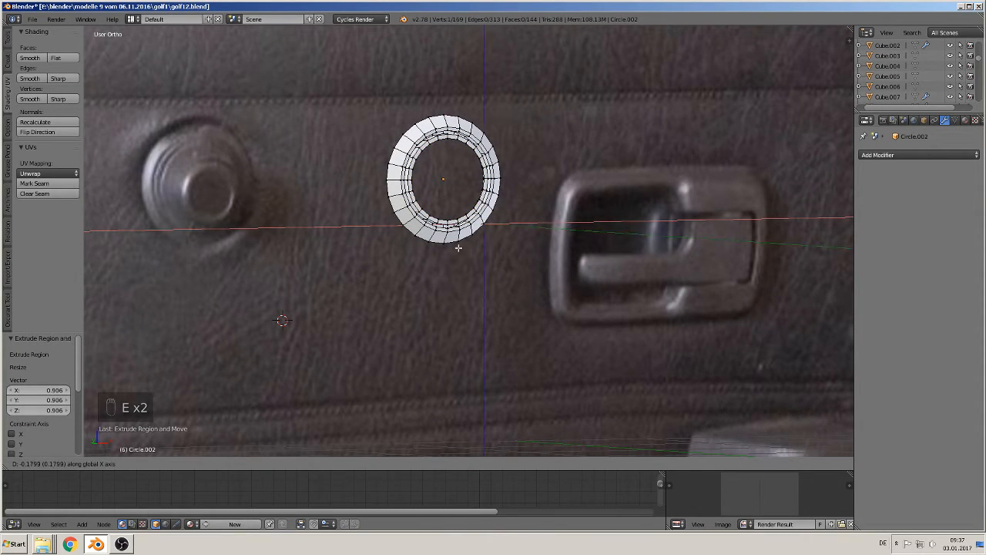
{"action": "right_click", "coordinate": [459, 234]}
- Select the innermost edge loop of the ring and extrude it about 0.057 along Y
{"action": "right_click", "coordinate": [457, 217], "text": "alt"}
{"action": "middle_click_drag", "start_coordinate": [456, 217], "coordinate": [473, 261]}
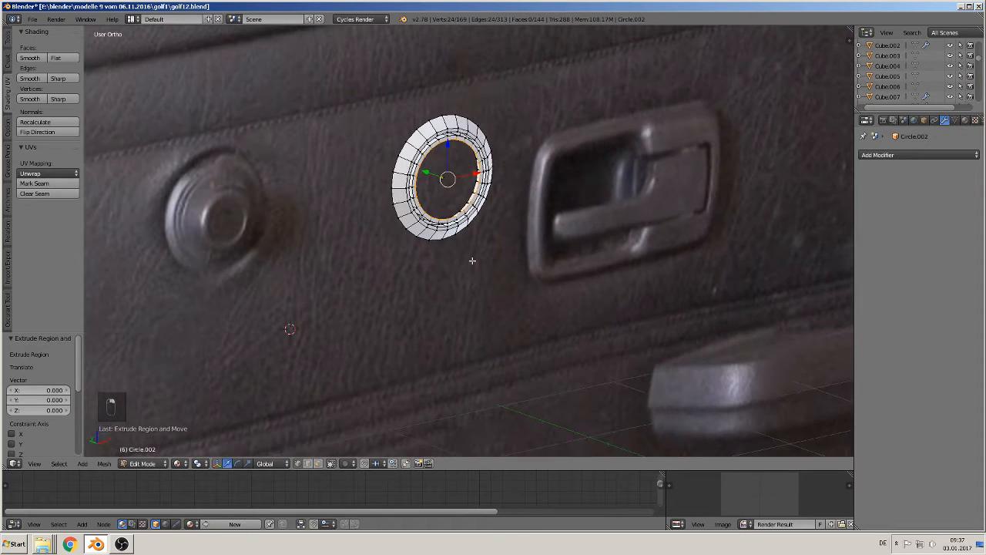
{"action": "key", "text": "e"}
{"action": "right_click", "coordinate": [472, 255]}
{"action": "left_click_drag", "start_coordinate": [427, 174], "coordinate": [421, 171]}
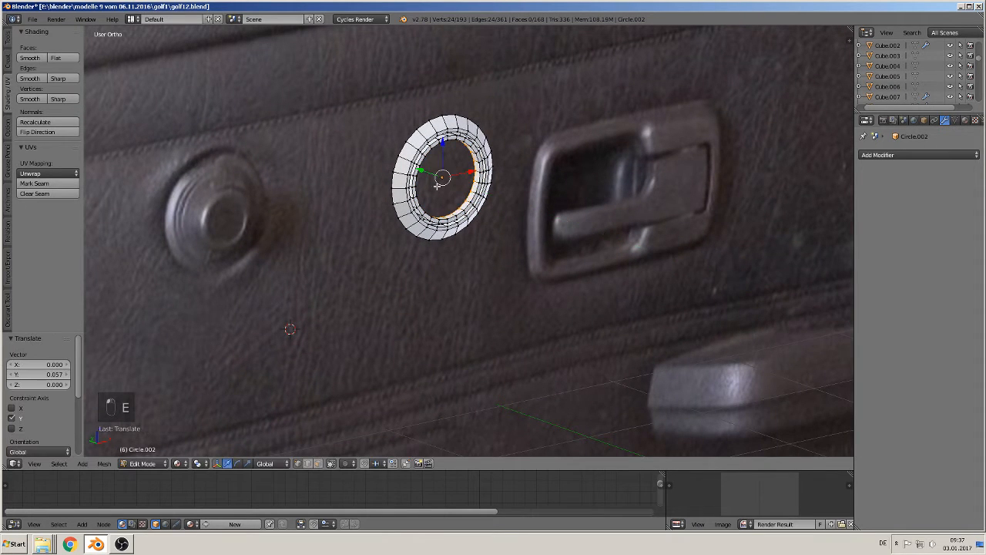
- Subdivide the innermost edge loop with one cut and scale it to about 0.957
{"action": "key", "text": "w"}
{"action": "key", "text": "s"}
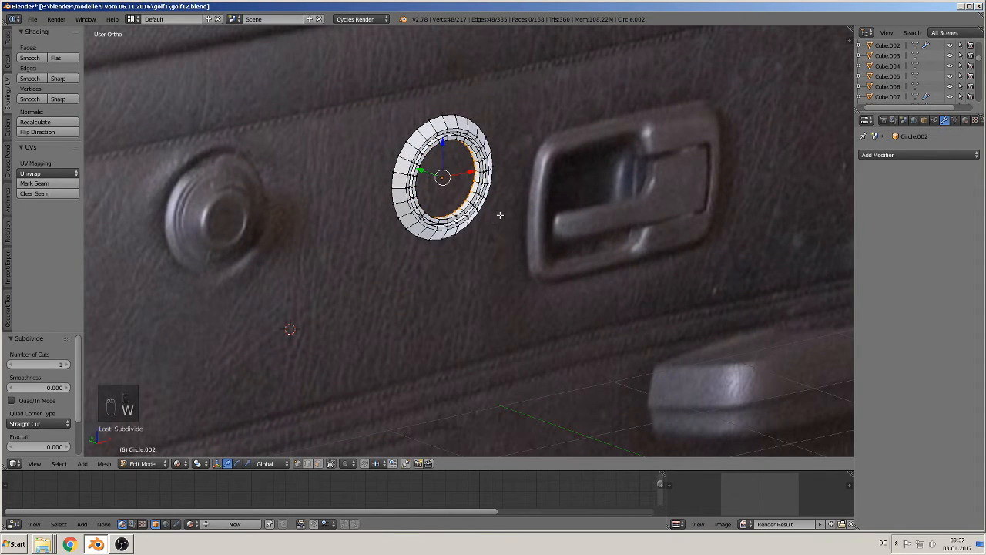
{"action": "key", "text": "s"}
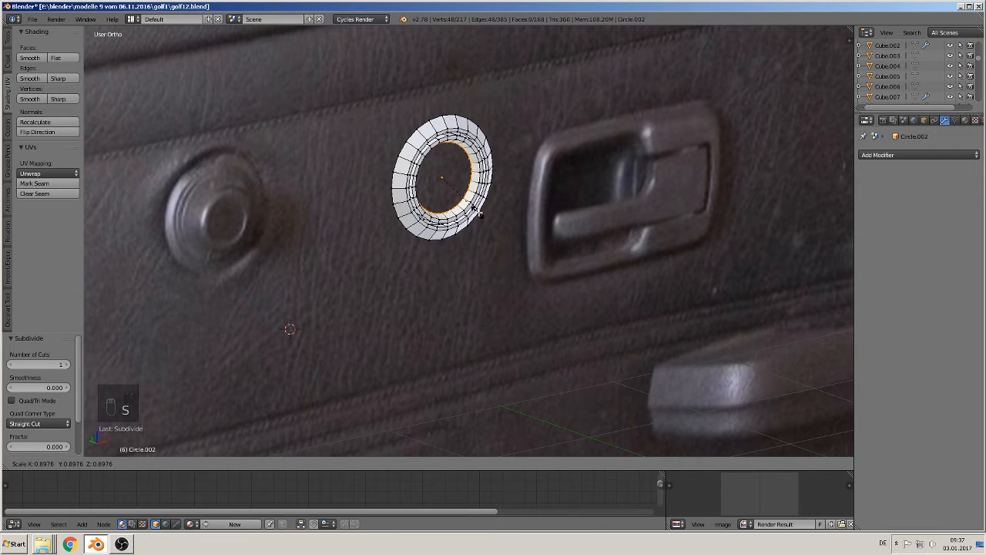
{"action": "left_click", "coordinate": [481, 214]}
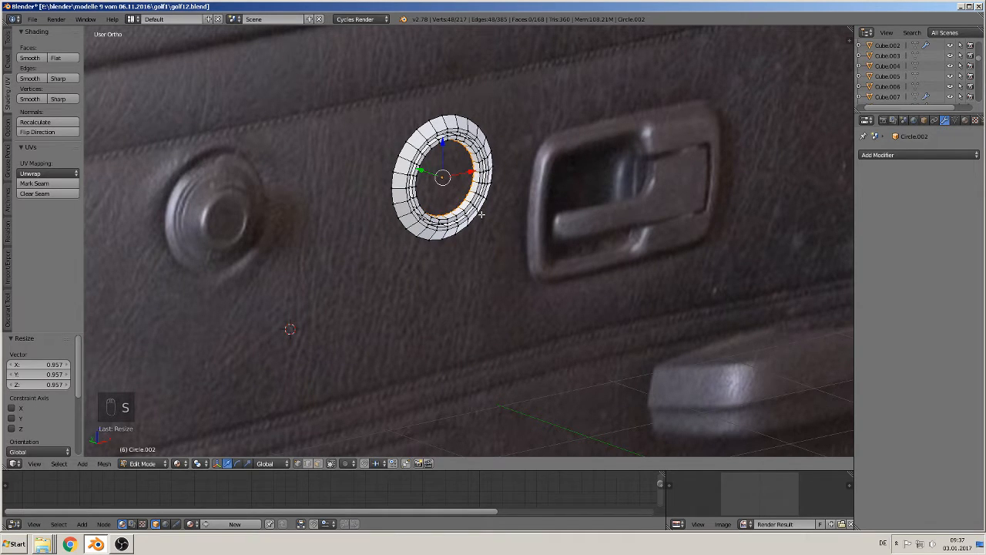
- Extrude the innermost edge loop of the ring about -0.060 along Y
{"action": "key", "text": "e"}
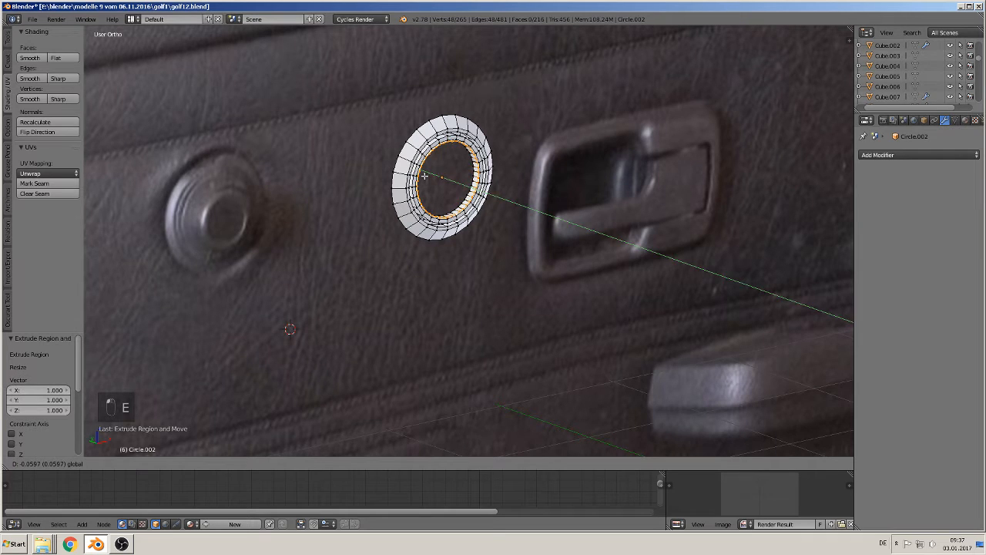
{"action": "left_click_drag", "start_coordinate": [424, 176], "coordinate": [425, 177]}
{"action": "middle_click_drag", "start_coordinate": [456, 216], "coordinate": [449, 211]}
{"action": "scroll", "coordinate": [452, 213], "scroll_direction": "down", "scroll_amount": 1}
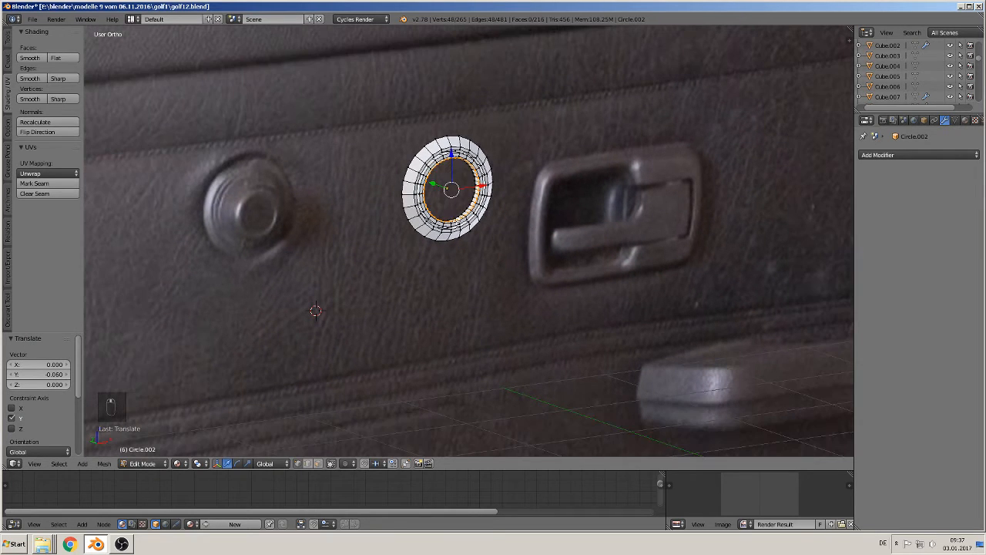
- Extrude the innermost edge loop inward at a scale of about 0.526, and move it about -0.074 along Y
{"action": "key", "text": "e"}
{"action": "key", "text": "s"}
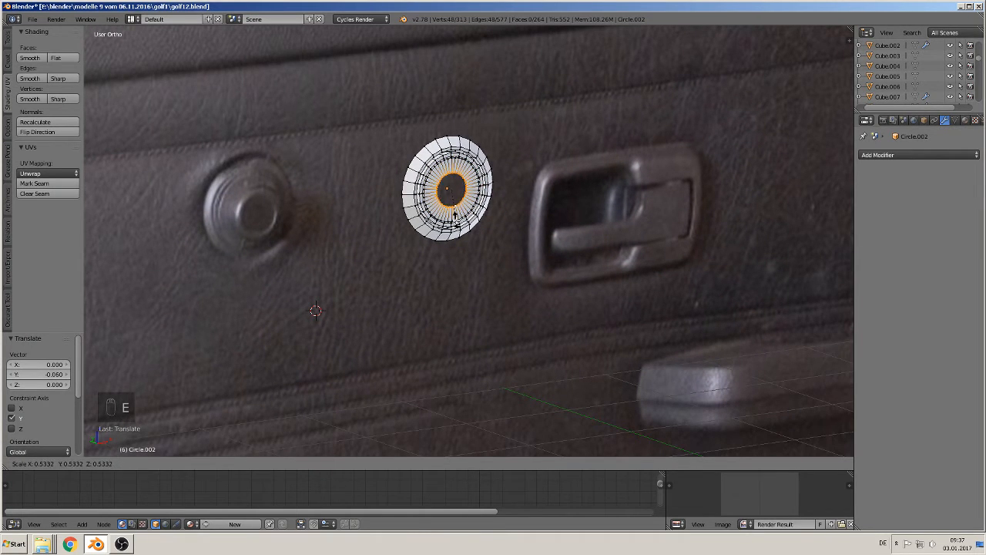
{"action": "left_click", "coordinate": [460, 219]}
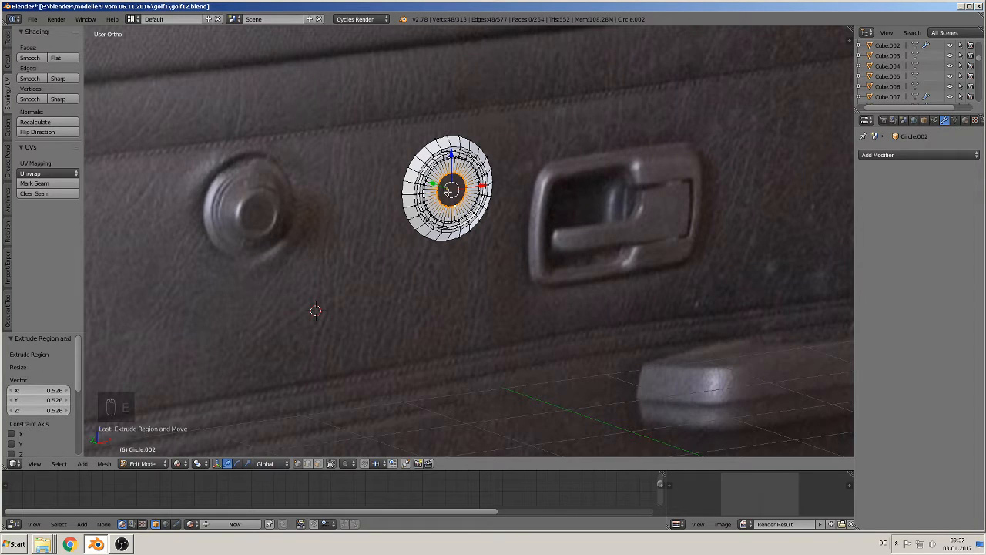
{"action": "key", "text": "g"}
{"action": "key", "text": "y"}
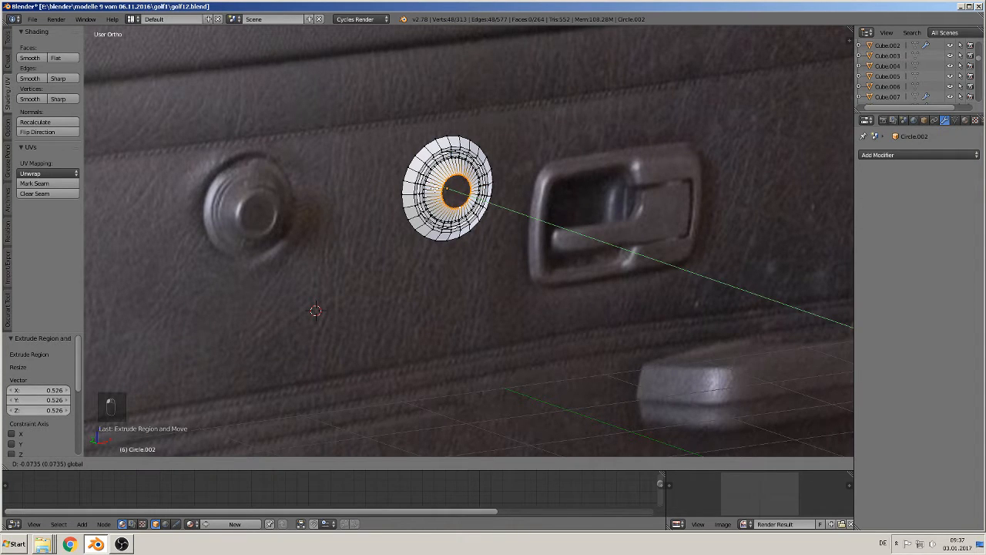
{"action": "left_click", "coordinate": [436, 188]}
{"action": "middle_click_drag", "start_coordinate": [470, 245], "coordinate": [467, 221]}
{"action": "scroll", "coordinate": [468, 223], "scroll_direction": "up", "scroll_amount": 3}
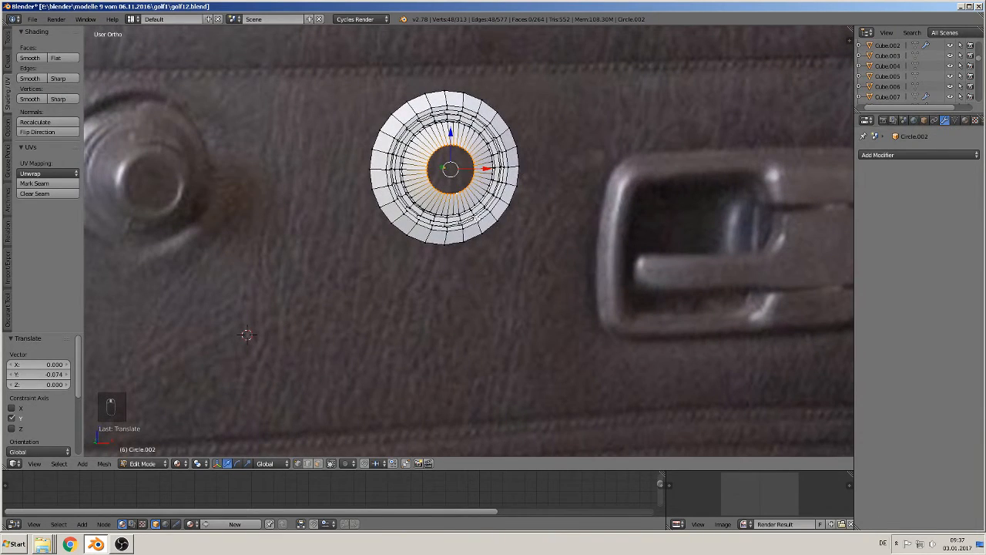
- Extrude the central edge loop inward at a scale of about 0.822, and move it about 0.081 along Y
{"action": "key", "text": "e"}
{"action": "key", "text": "s"}
{"action": "left_click", "coordinate": [470, 207]}
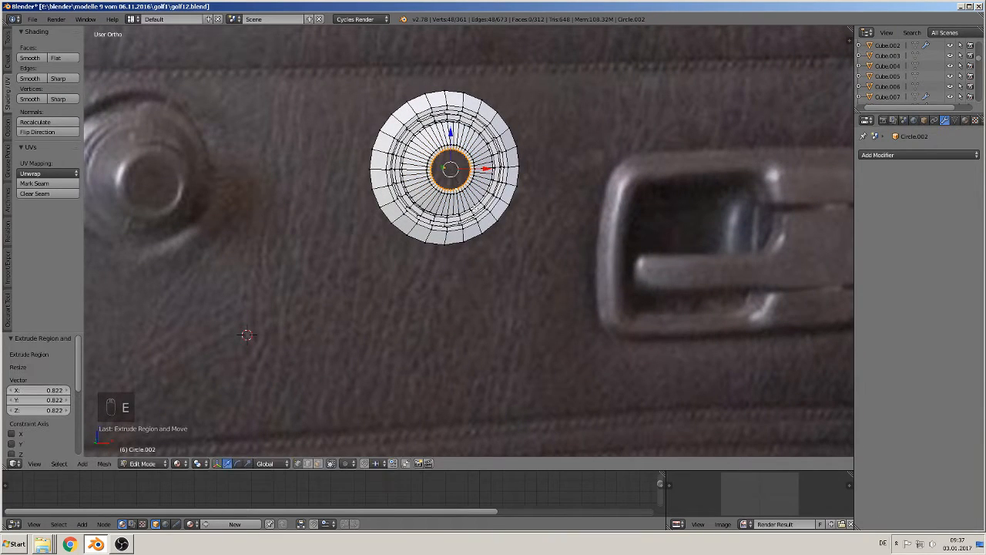
{"action": "middle_click_drag", "start_coordinate": [470, 210], "coordinate": [439, 166]}
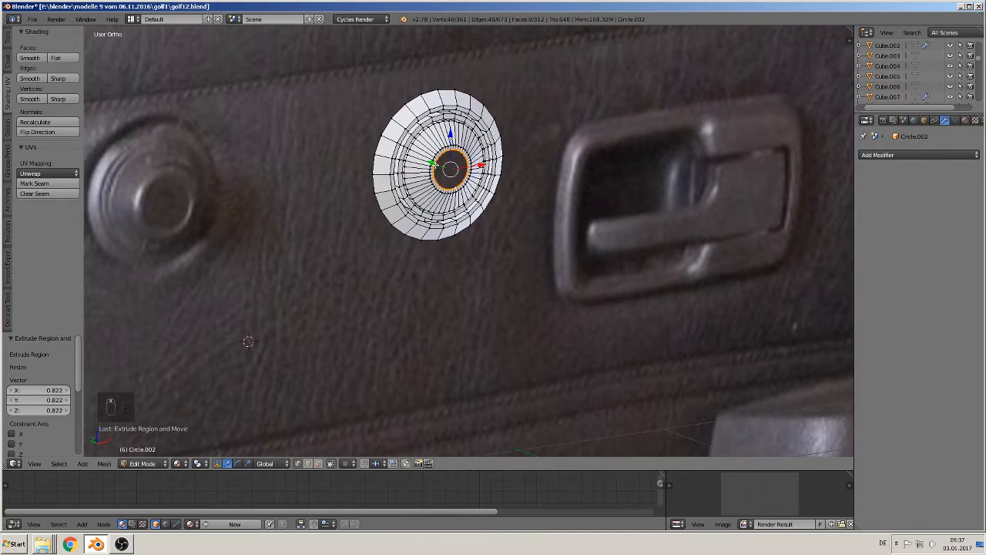
{"action": "key", "text": "g"}
{"action": "key", "text": "y"}
{"action": "key", "text": "Return"}
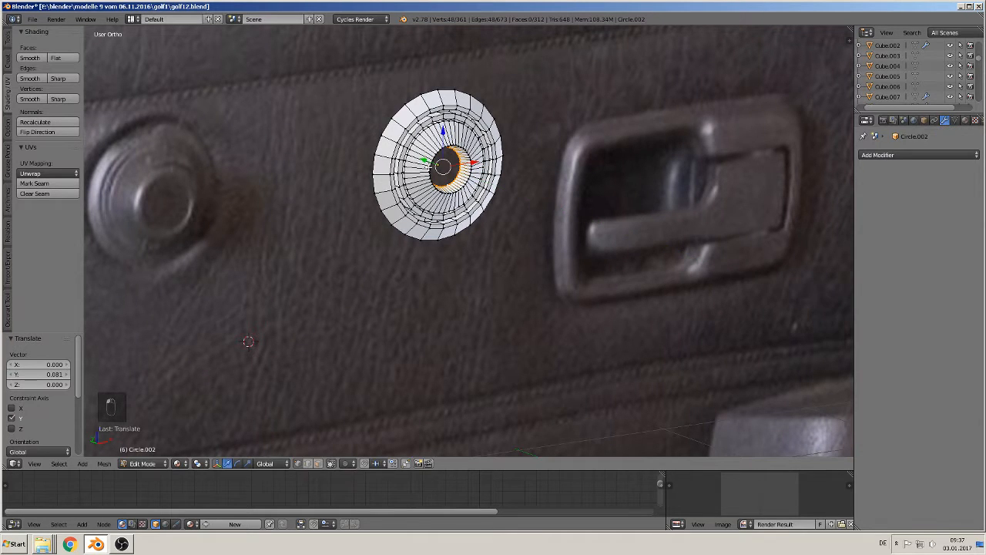
- Extrude the recessed central edge loop forward in the negative Y direction to form the base of the knob's stem
{"action": "key", "text": "e"}
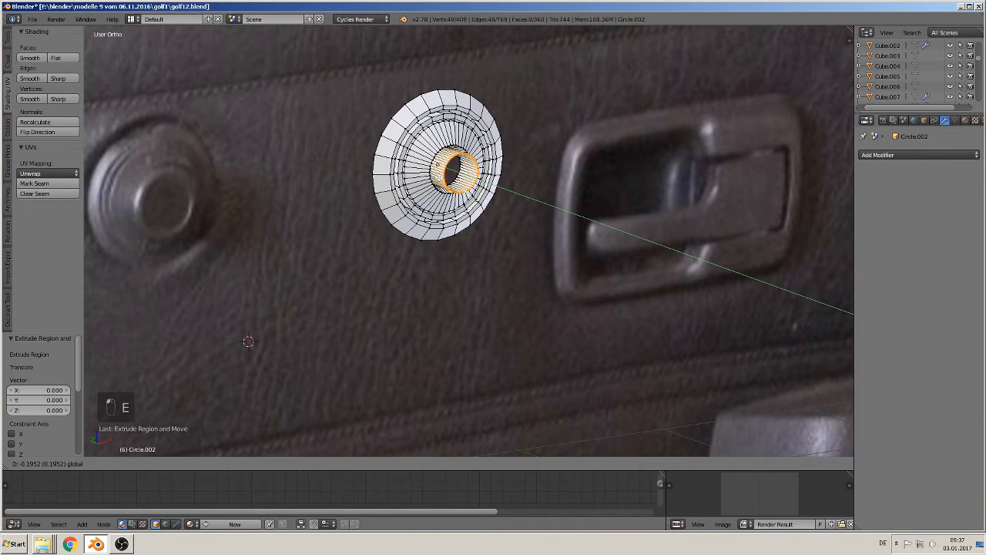
{"action": "left_click_drag", "start_coordinate": [438, 164], "coordinate": [429, 161]}
{"action": "middle_click_drag", "start_coordinate": [429, 161], "coordinate": [480, 216]}
- Extrude the stem's front edge loop about -0.219 along Y, and scale it to about 1.560 to flare the stem
{"action": "key", "text": "e"}
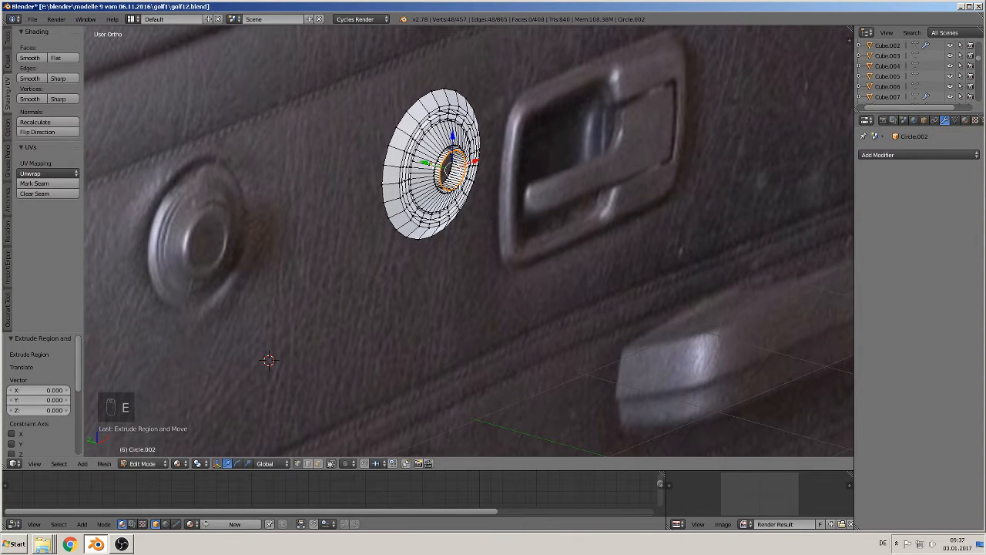
{"action": "left_click_drag", "start_coordinate": [426, 162], "coordinate": [456, 172]}
{"action": "key", "text": "s"}
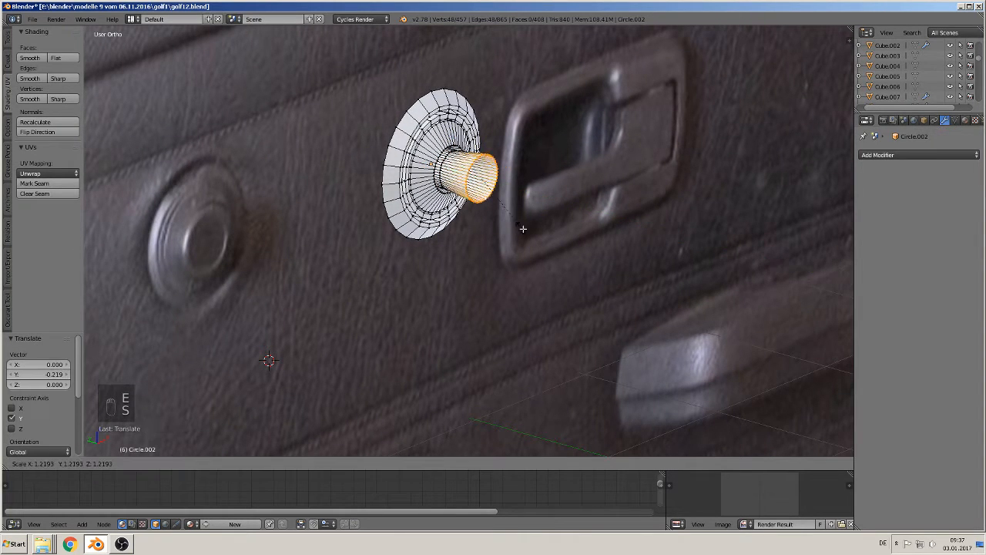
{"action": "left_click", "coordinate": [538, 235]}
{"action": "middle_click_drag", "start_coordinate": [538, 235], "coordinate": [452, 226]}
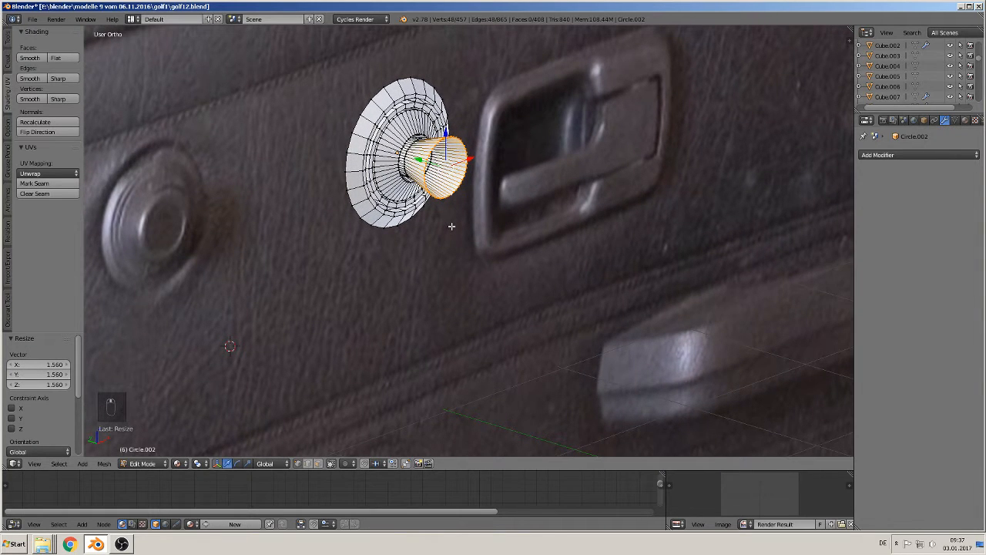
- Fill the stem's open front end with a face and check the shape in Object Mode
{"action": "key", "text": "f"}
{"action": "key", "text": "Tab"}
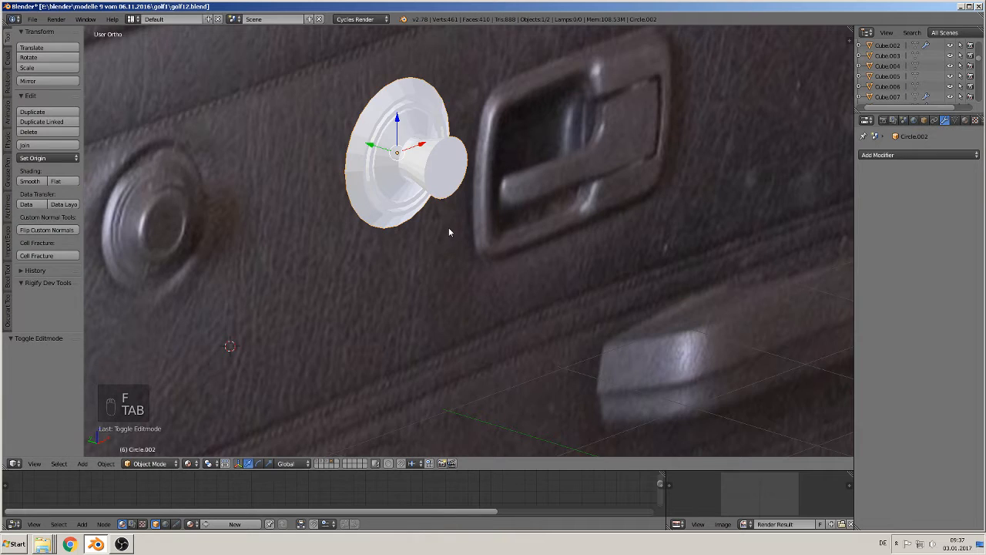
{"action": "scroll", "coordinate": [448, 227], "scroll_direction": "up", "scroll_amount": 2}
{"action": "key", "text": "Tab"}
{"action": "middle_click_drag", "start_coordinate": [381, 222], "coordinate": [384, 201]}
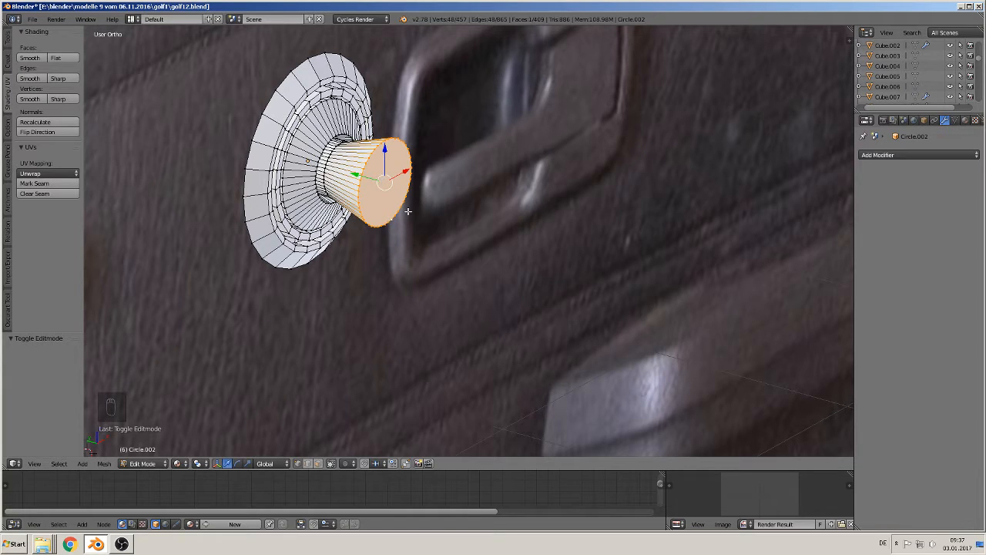
- Extrude the front face inward at a scale of about 0.666, and move it about -0.035 along Y
{"action": "key", "text": "e"}
{"action": "key", "text": "s"}
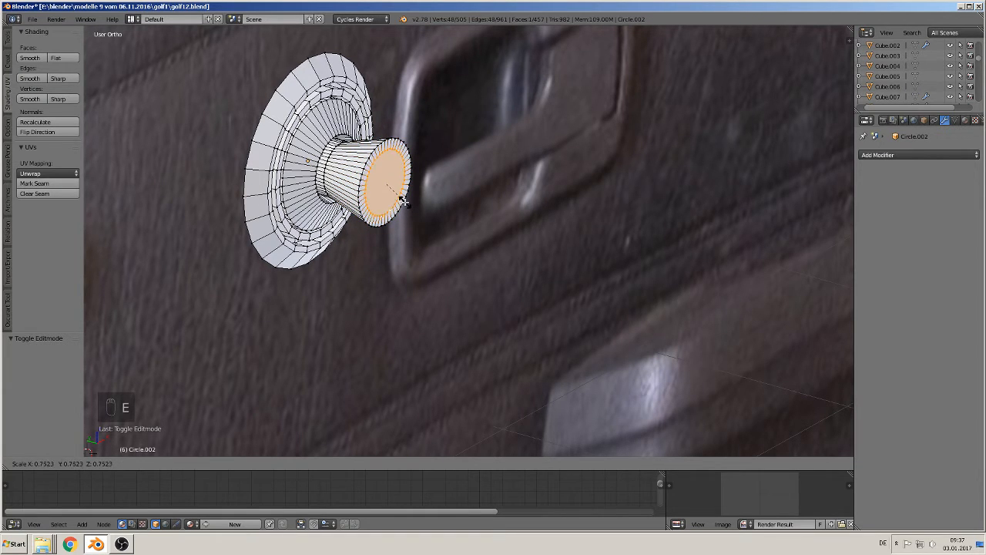
{"action": "left_click", "coordinate": [401, 199]}
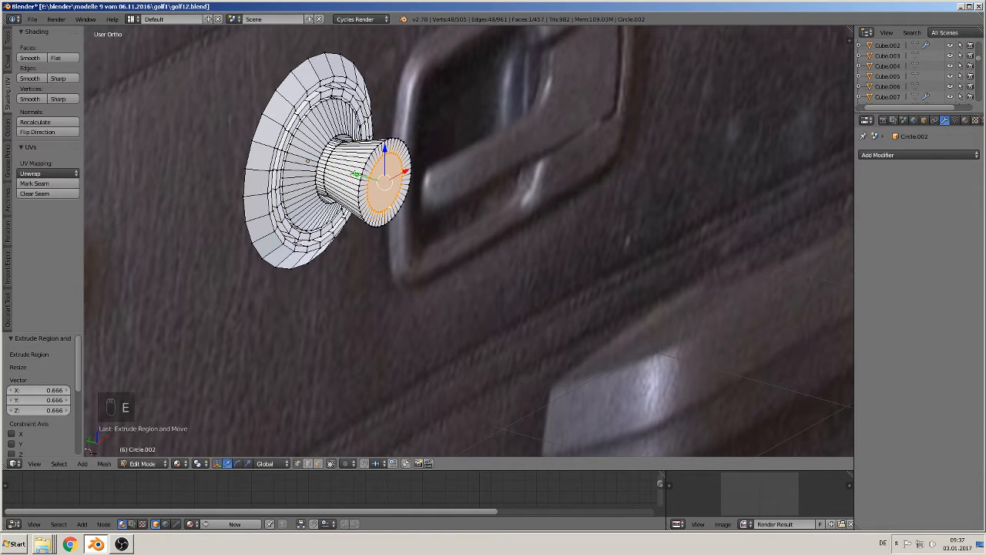
{"action": "key", "text": "g"}
{"action": "key", "text": "y"}
{"action": "left_click", "coordinate": [387, 194]}
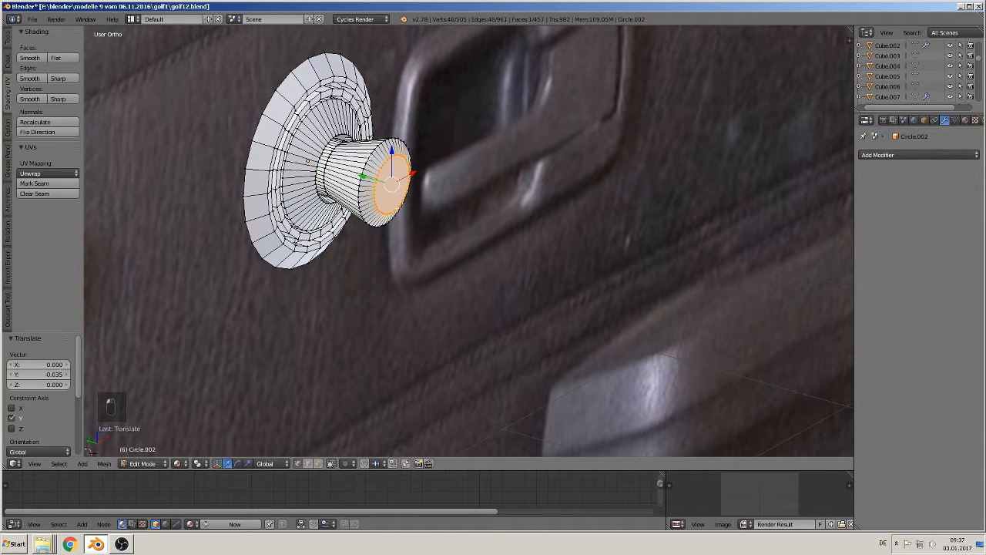
- Select the outer edge loop at the stem's front end and bevel it by about 0.078 with 2 segments
{"action": "right_click", "coordinate": [367, 162], "text": "alt"}
{"action": "right_click", "coordinate": [369, 162], "text": "alt"}
{"action": "scroll", "coordinate": [370, 215], "scroll_direction": "up", "scroll_amount": 2}
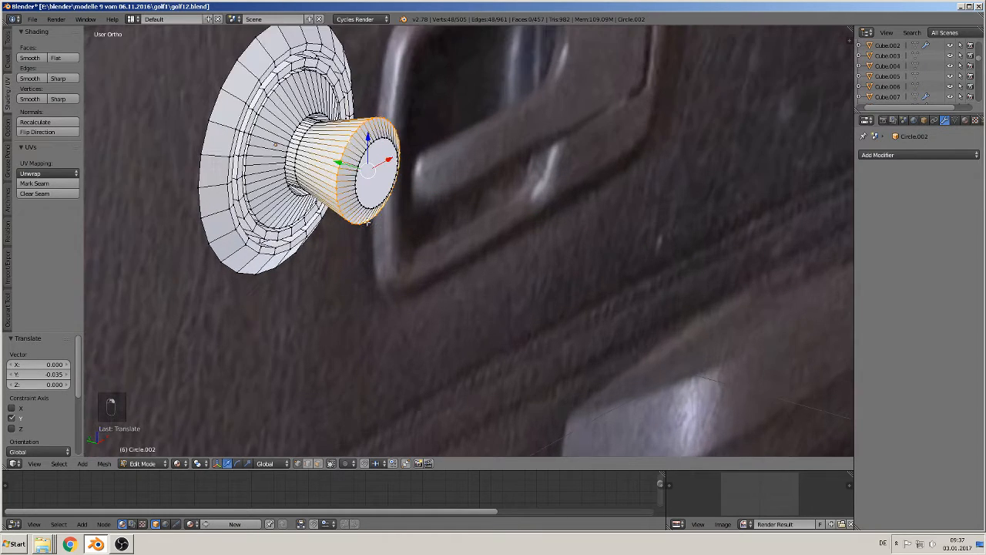
{"action": "scroll", "coordinate": [378, 210], "scroll_direction": "up", "scroll_amount": 4}
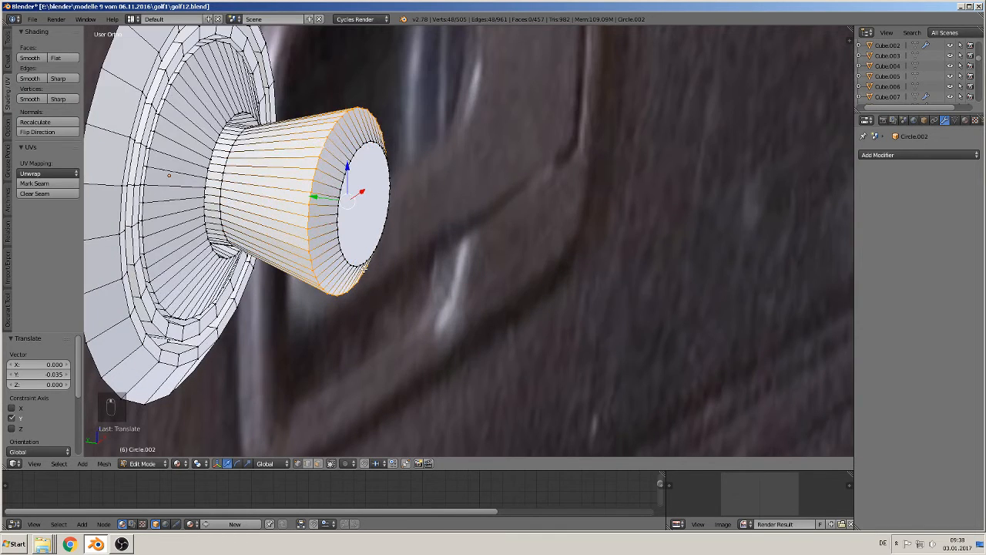
{"action": "key", "text": "ctrl+b"}
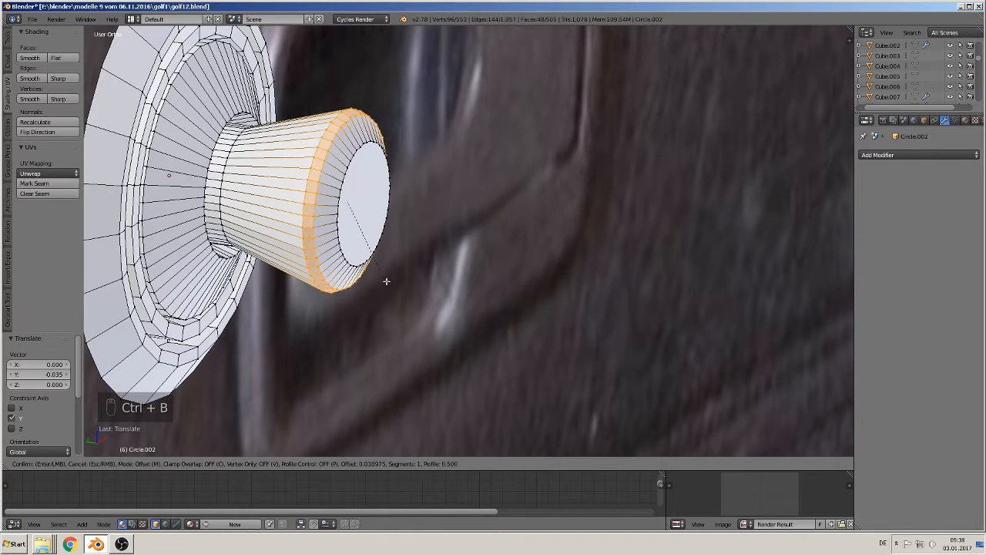
{"action": "left_click", "coordinate": [410, 295]}
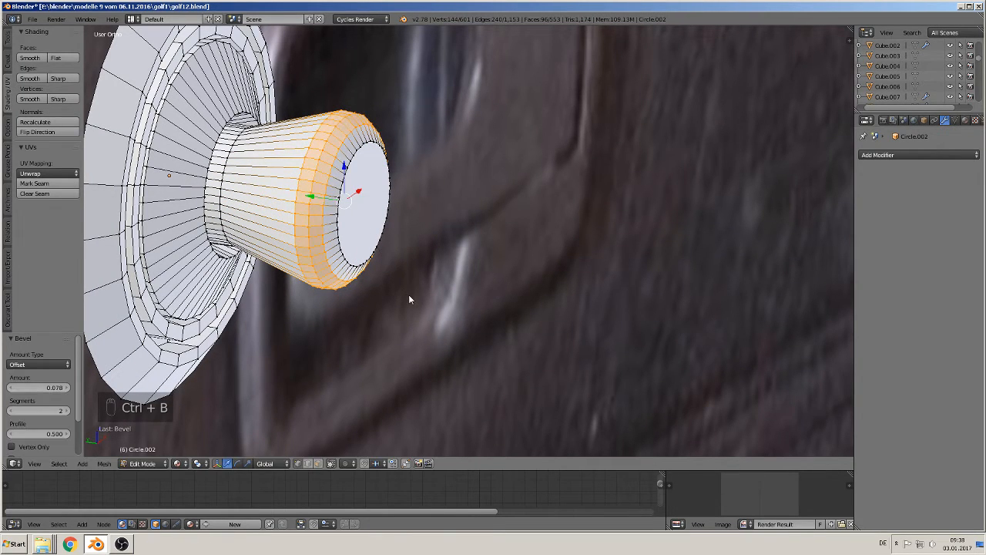
- Apply smooth shading to the whole knob object in Object Mode
{"action": "key", "text": "Tab"}
{"action": "scroll", "coordinate": [404, 295], "scroll_direction": "down", "scroll_amount": 4}
{"action": "middle_click_drag", "start_coordinate": [362, 295], "coordinate": [319, 286]}
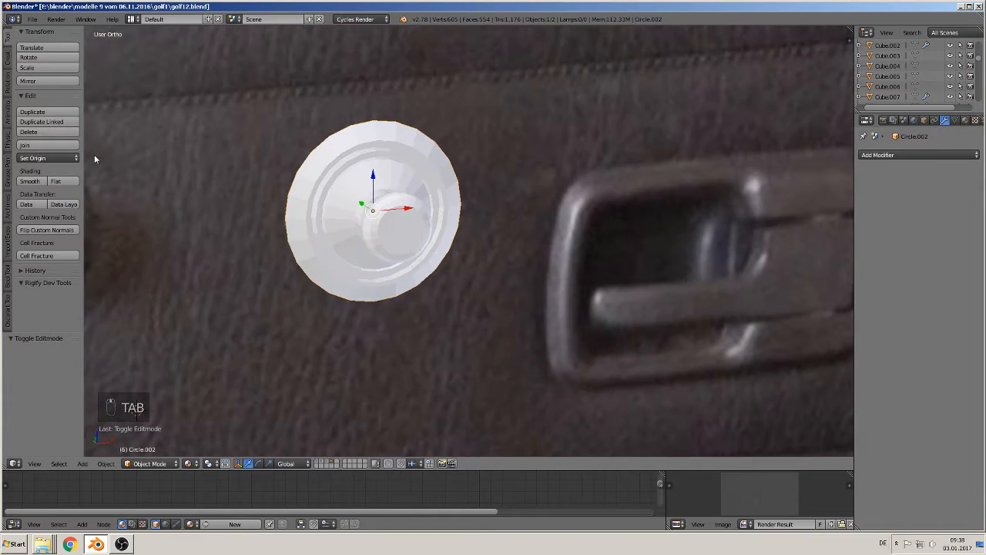
{"action": "left_click", "coordinate": [29, 181]}
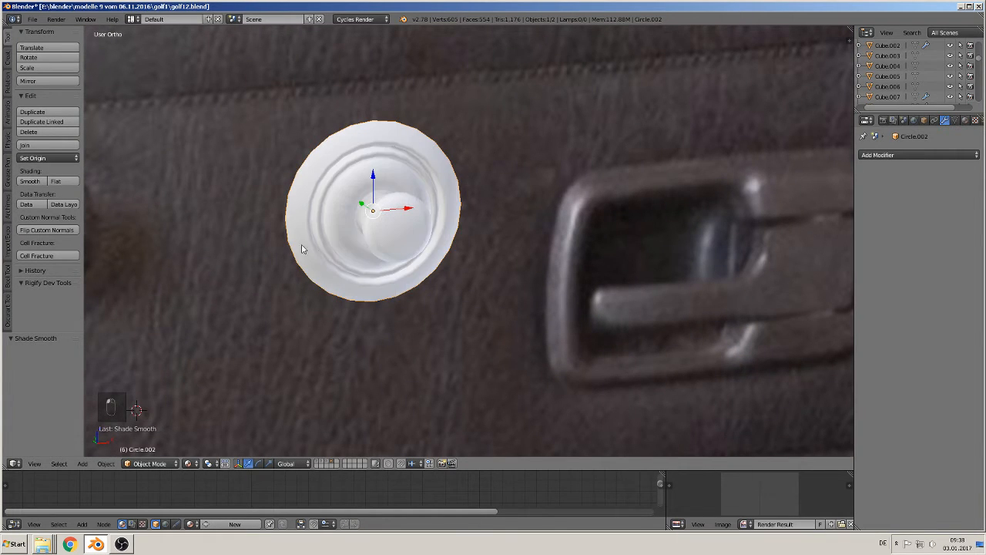
- Move the knob about -0.774 along X, close to the round knob in the reference photo
{"action": "scroll", "coordinate": [288, 247], "scroll_direction": "down", "scroll_amount": 2}
{"action": "scroll", "coordinate": [284, 244], "scroll_direction": "down", "scroll_amount": 2}
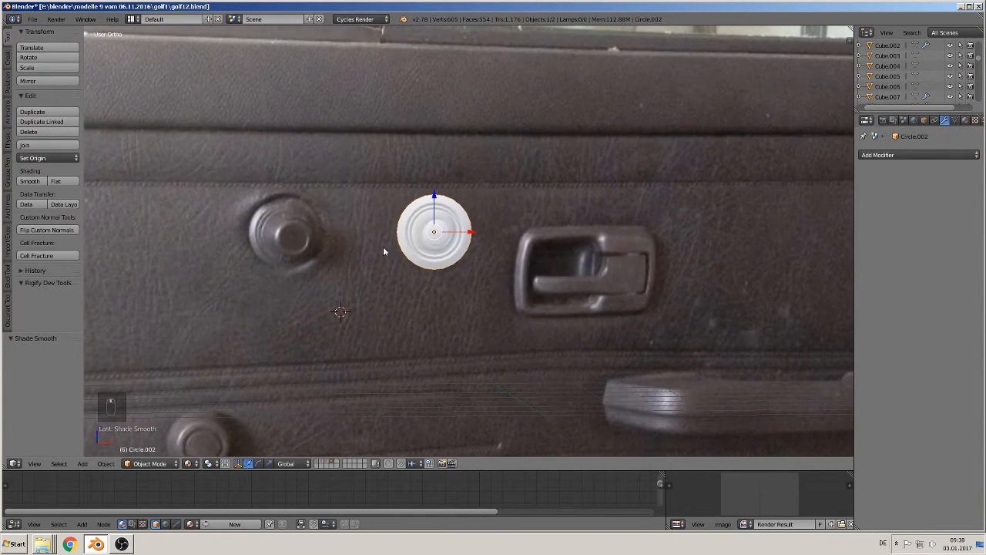
{"action": "left_click_drag", "start_coordinate": [468, 236], "coordinate": [405, 236]}
{"action": "scroll", "coordinate": [398, 259], "scroll_direction": "up", "scroll_amount": 4}
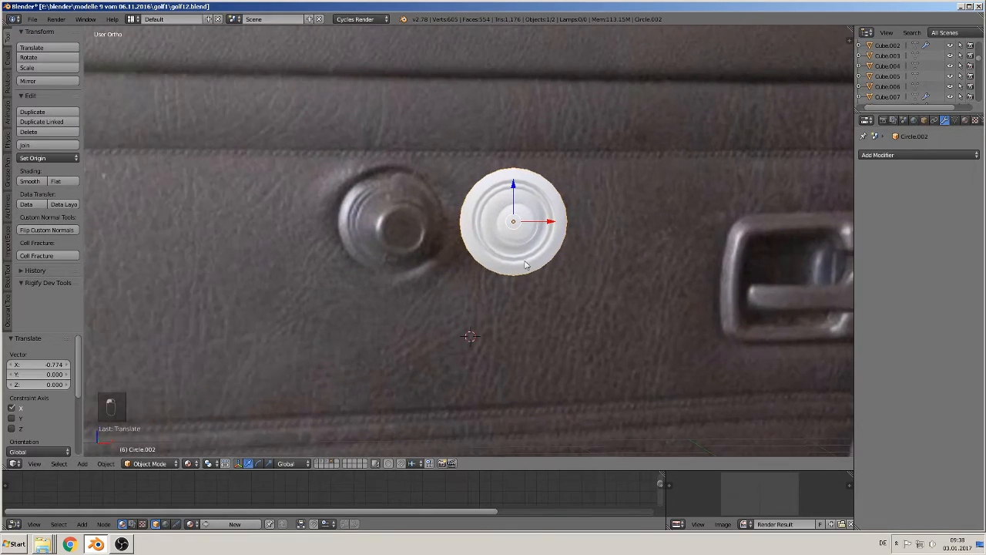
- Add a single loop cut on the knob's conical surface, slid close to the base of the stem
{"action": "scroll", "coordinate": [560, 292], "scroll_direction": "up", "scroll_amount": 2}
{"action": "key", "text": "Tab"}
{"action": "scroll", "coordinate": [560, 291], "scroll_direction": "up", "scroll_amount": 4}
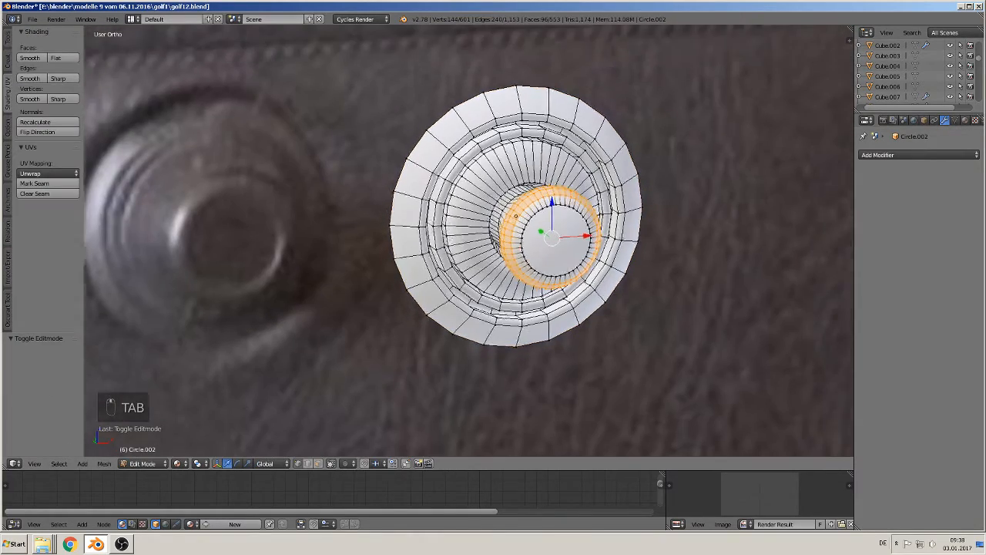
{"action": "scroll", "coordinate": [458, 205], "scroll_direction": "up", "scroll_amount": 1}
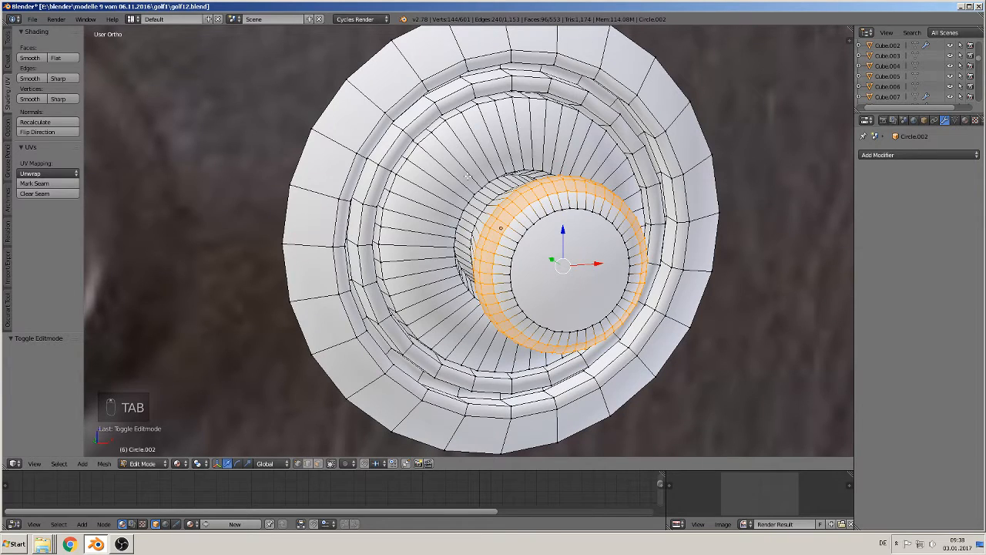
{"action": "key", "text": "ctrl+r"}
{"action": "left_click", "coordinate": [470, 178]}
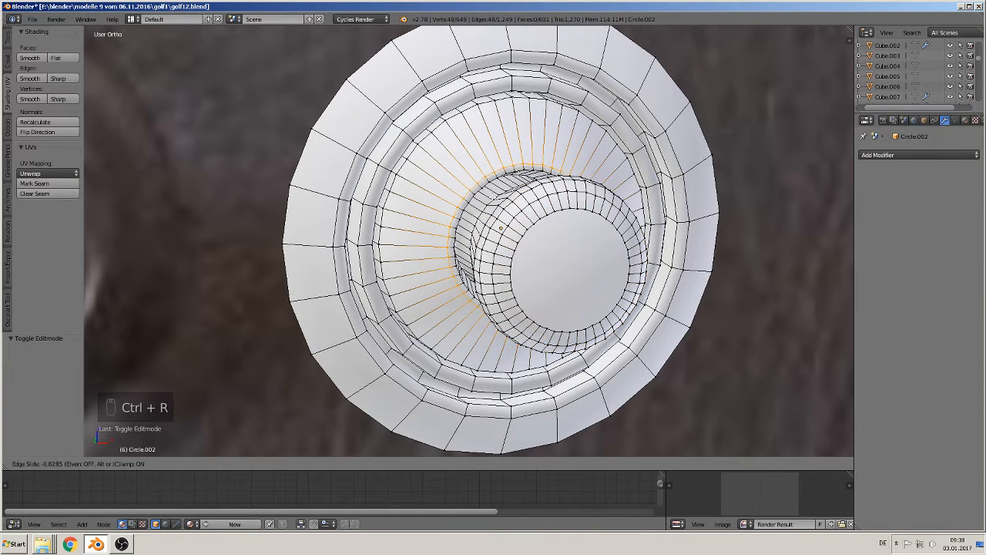
{"action": "left_click", "coordinate": [501, 228]}
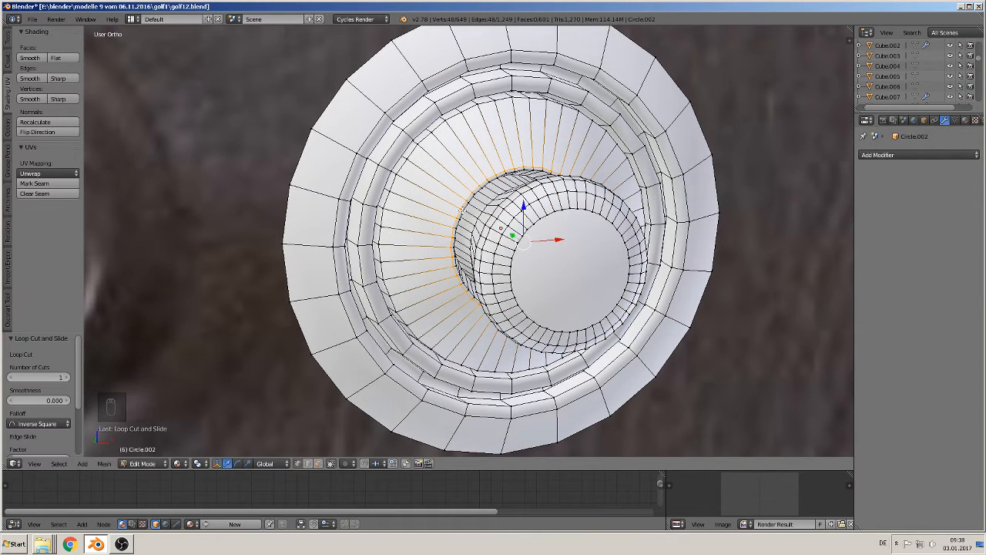
- Add two supporting loop cuts to the ring, one beside its inner groove and one beside its outer rim
{"action": "key", "text": "ctrl+r"}
{"action": "left_click", "coordinate": [383, 165]}
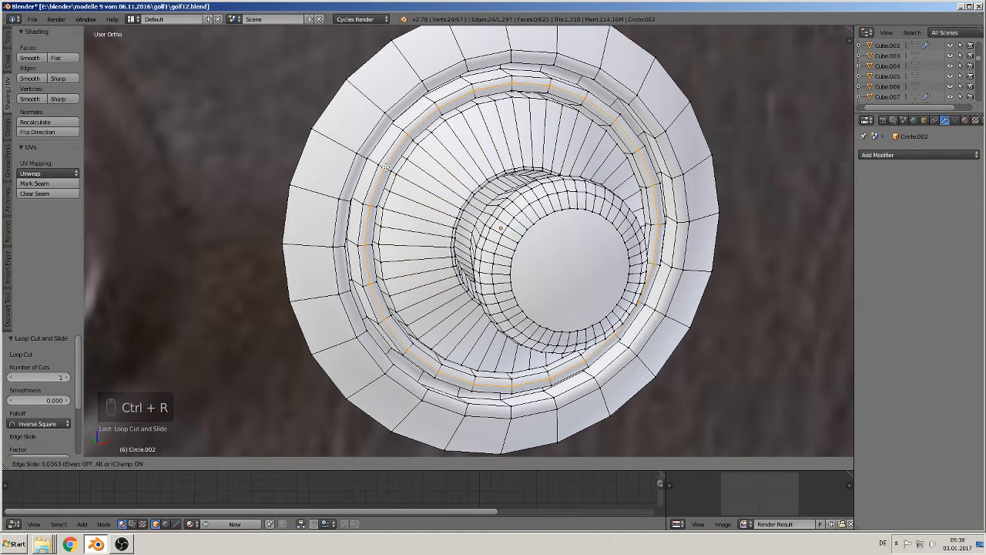
{"action": "left_click", "coordinate": [384, 164]}
{"action": "key", "text": "ctrl+r"}
{"action": "left_click", "coordinate": [368, 157]}
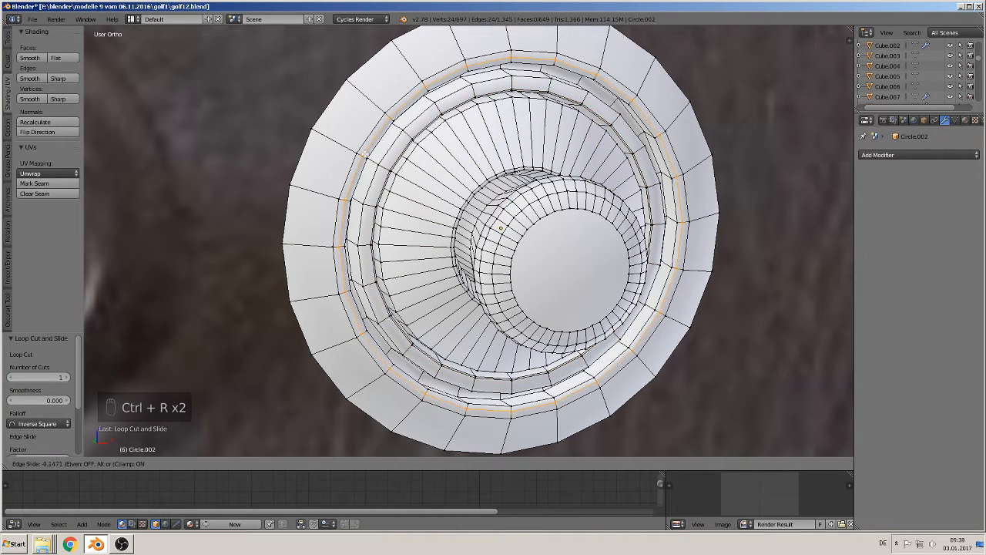
{"action": "left_click", "coordinate": [366, 157]}
{"action": "key", "text": "Tab"}
{"action": "scroll", "coordinate": [392, 193], "scroll_direction": "down", "scroll_amount": 4}
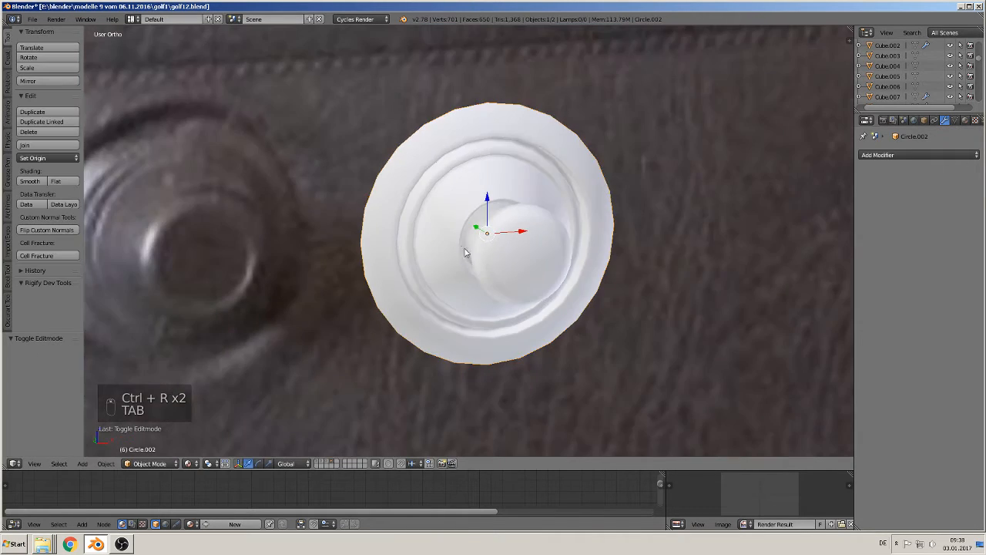
- Move the knob about -2.166 along X, to the other side of the round knob in the reference photo
{"action": "scroll", "coordinate": [511, 295], "scroll_direction": "up", "scroll_amount": 1}
{"action": "scroll", "coordinate": [478, 286], "scroll_direction": "down", "scroll_amount": 8}
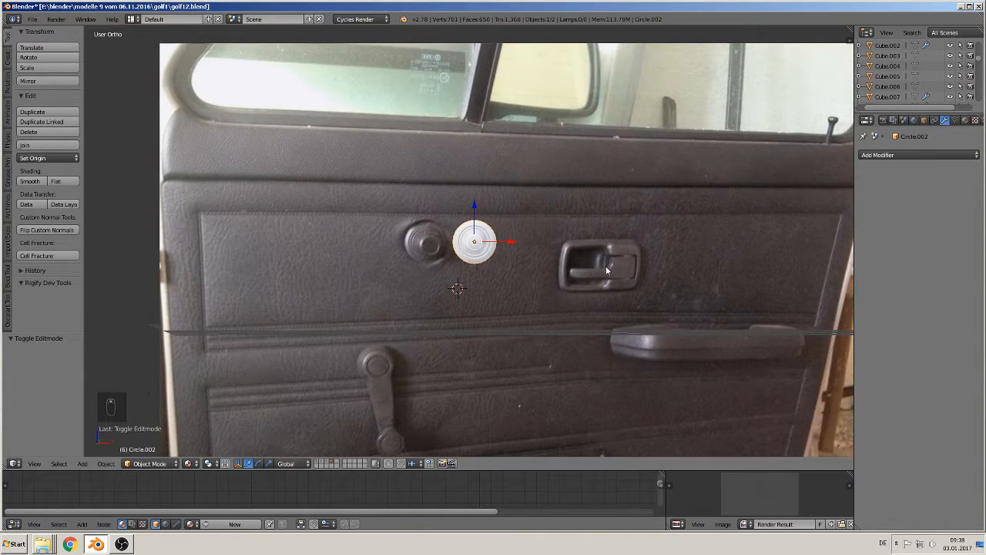
{"action": "scroll", "coordinate": [515, 288], "scroll_direction": "down", "scroll_amount": 1}
{"action": "key", "text": "g"}
{"action": "key", "text": "x"}
{"action": "left_click", "coordinate": [429, 250]}
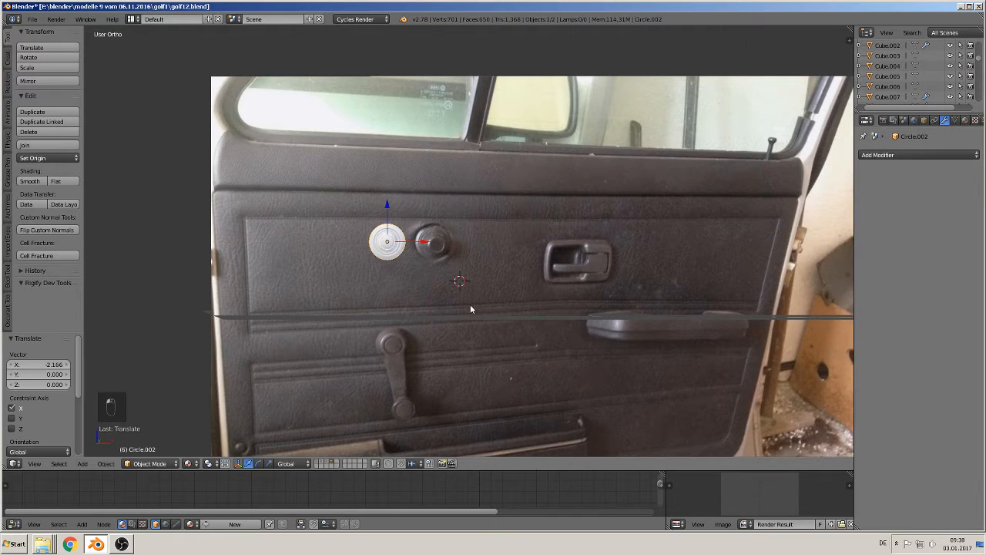
- Add a 24-vertex circle mesh with radius 1.000 as the start of the window crank's hub
{"action": "middle_click_drag", "start_coordinate": [497, 337], "coordinate": [571, 366], "text": "shift"}
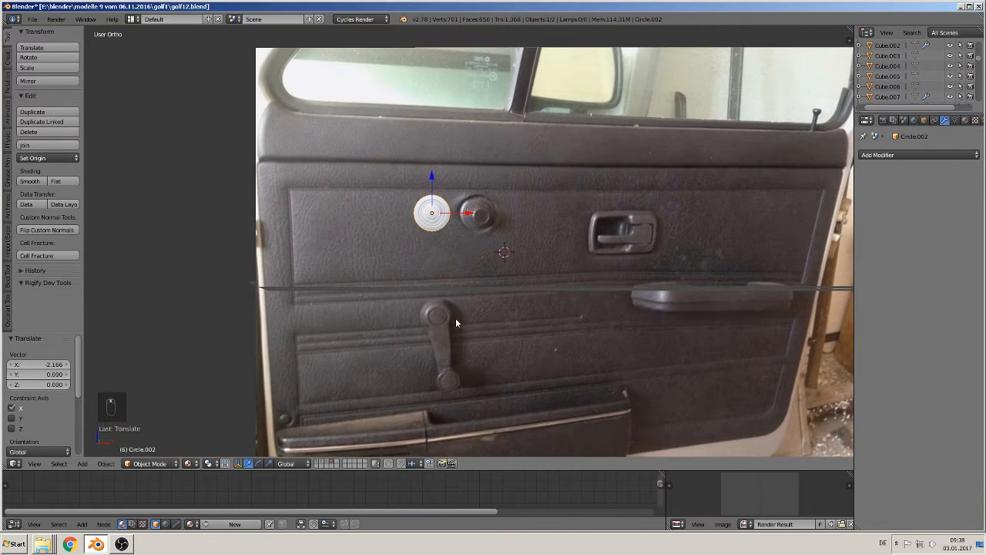
{"action": "middle_click_drag", "start_coordinate": [468, 341], "coordinate": [418, 293], "text": "shift"}
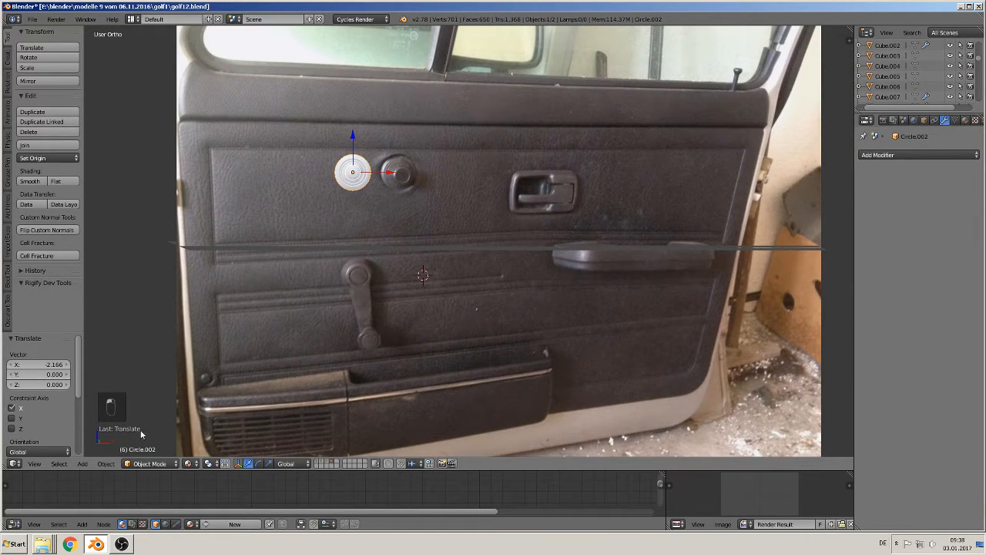
{"action": "left_click", "coordinate": [81, 465]}
{"action": "mouse_move", "coordinate": [91, 453]}
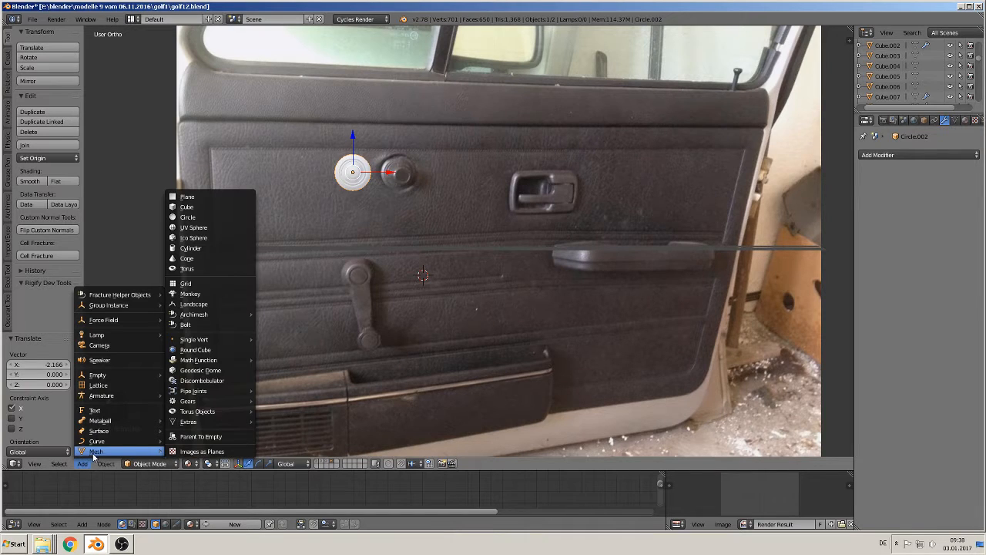
{"action": "left_click", "coordinate": [220, 216]}
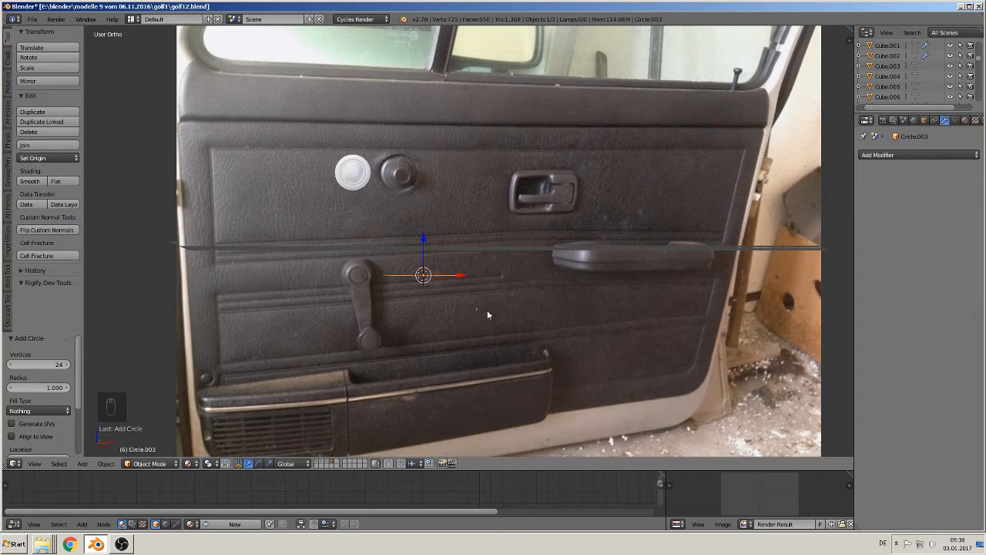
{"action": "key", "text": "r"}
{"action": "key", "text": "x"}
{"action": "key", "text": "8"}
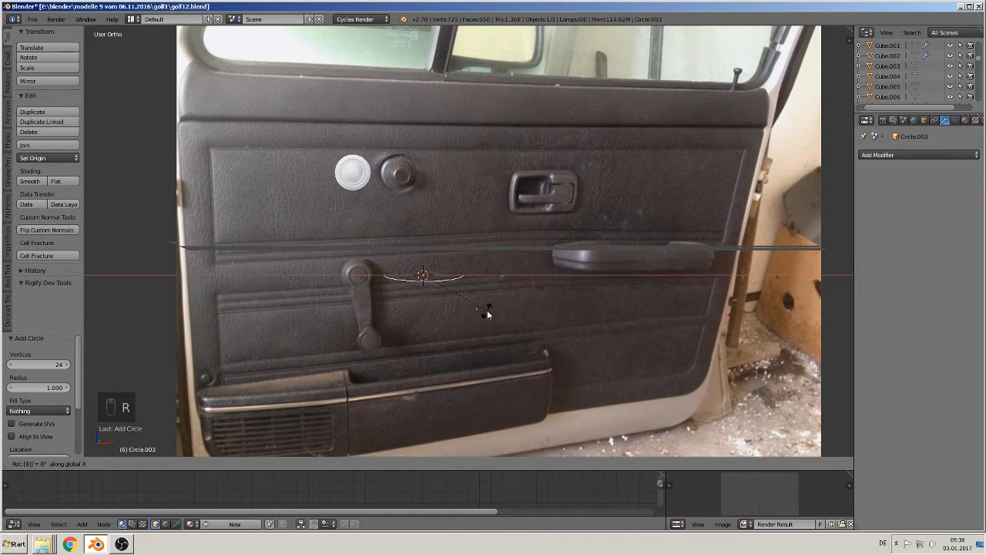
{"action": "type", "text": "90"}
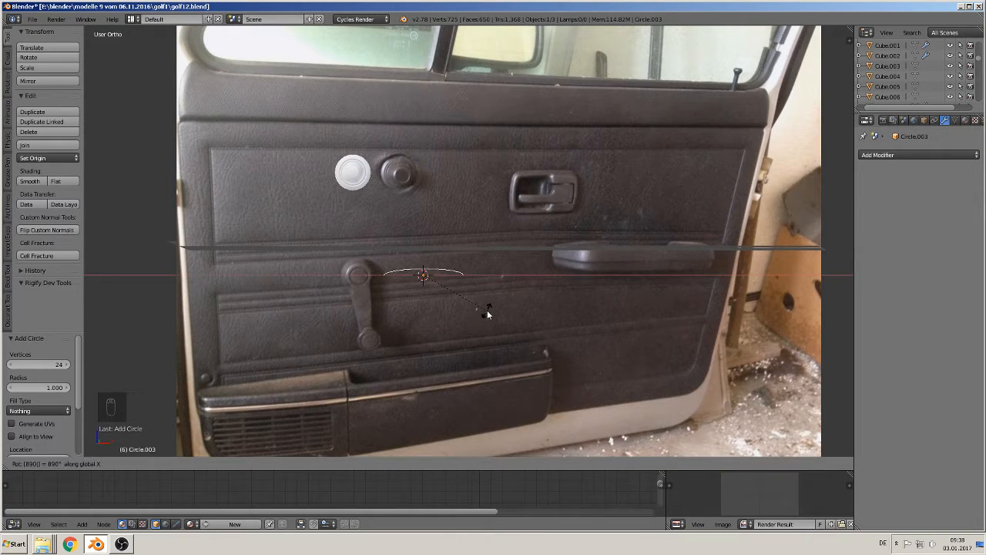
{"action": "right_click", "coordinate": [437, 329]}
- Rotate the new circle 90° about the X axis so it faces the front like the door panel photo
{"action": "type", "text": "r"}
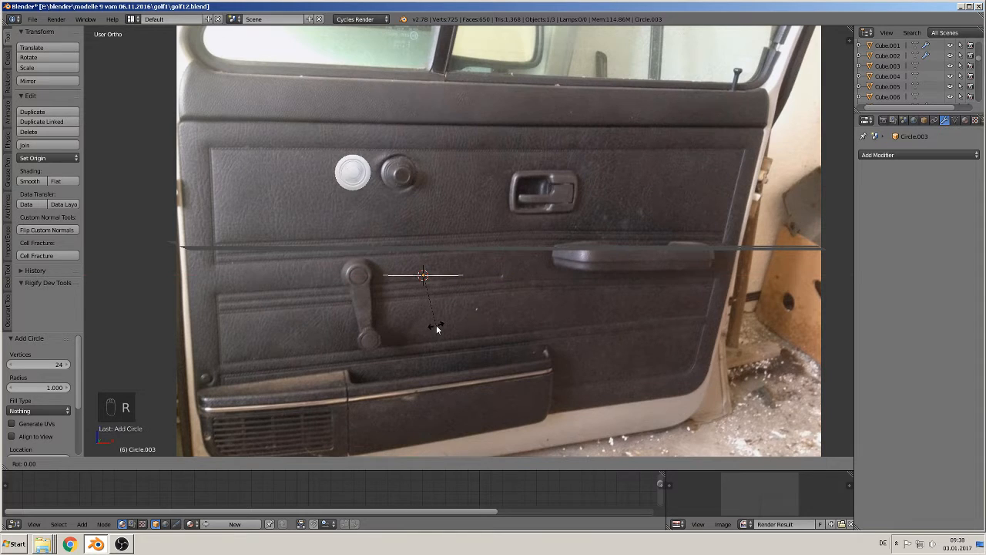
{"action": "type", "text": "x90"}
{"action": "left_click", "coordinate": [436, 325]}
- Scale the circle down to roughly the crank hub's size and move it -0.258 along Y, out from the photo
{"action": "key", "text": "s"}
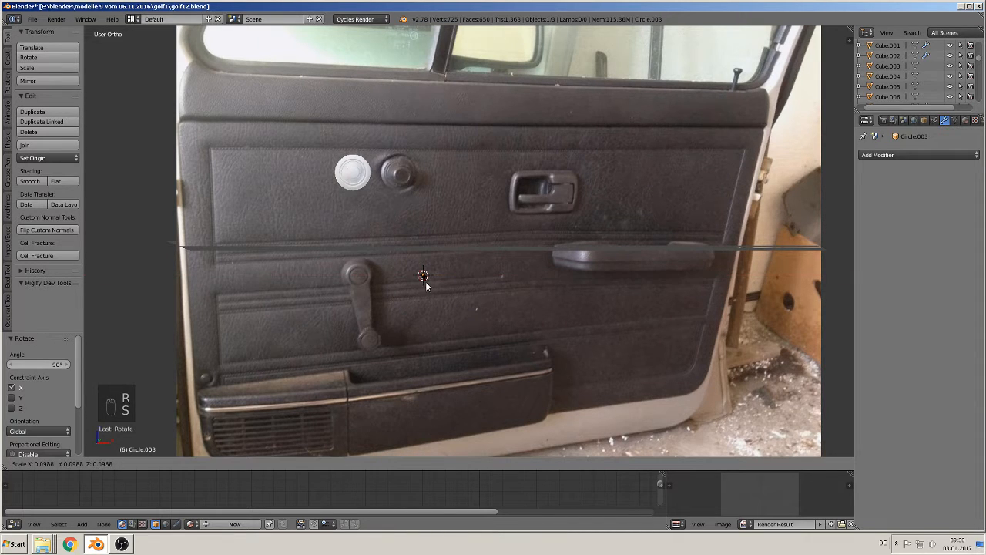
{"action": "left_click", "coordinate": [447, 289]}
{"action": "left_click_drag", "start_coordinate": [453, 275], "coordinate": [461, 297]}
{"action": "key", "text": "s"}
{"action": "left_click", "coordinate": [409, 279]}
{"action": "middle_click_drag", "start_coordinate": [451, 309], "coordinate": [543, 346]}
{"action": "left_click_drag", "start_coordinate": [400, 295], "coordinate": [407, 299]}
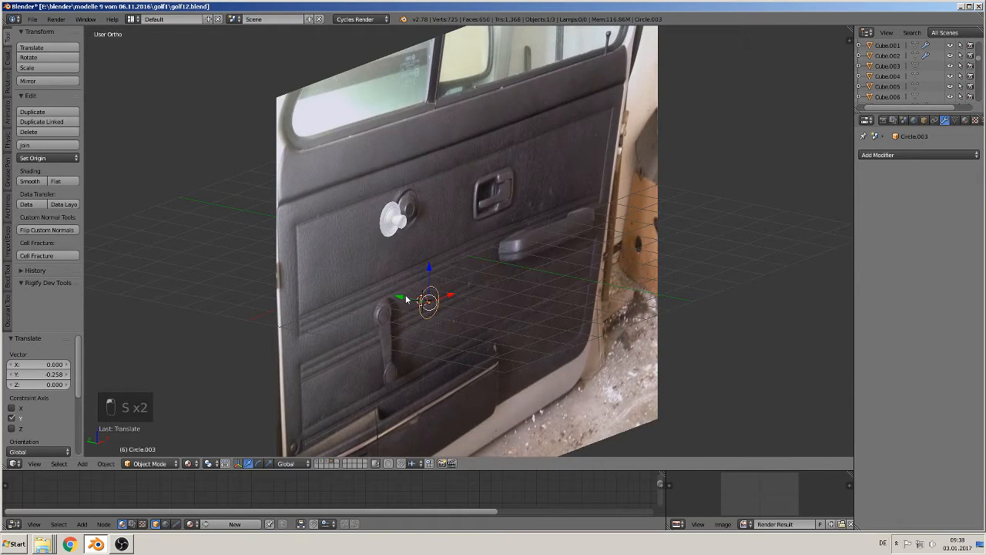
- Extrude the circle's edge inward to a smaller ring and move that ring -0.195 along Y to form a sloped rim
{"action": "middle_click_drag", "start_coordinate": [443, 361], "coordinate": [386, 285]}
{"action": "scroll", "coordinate": [387, 292], "scroll_direction": "up", "scroll_amount": 3}
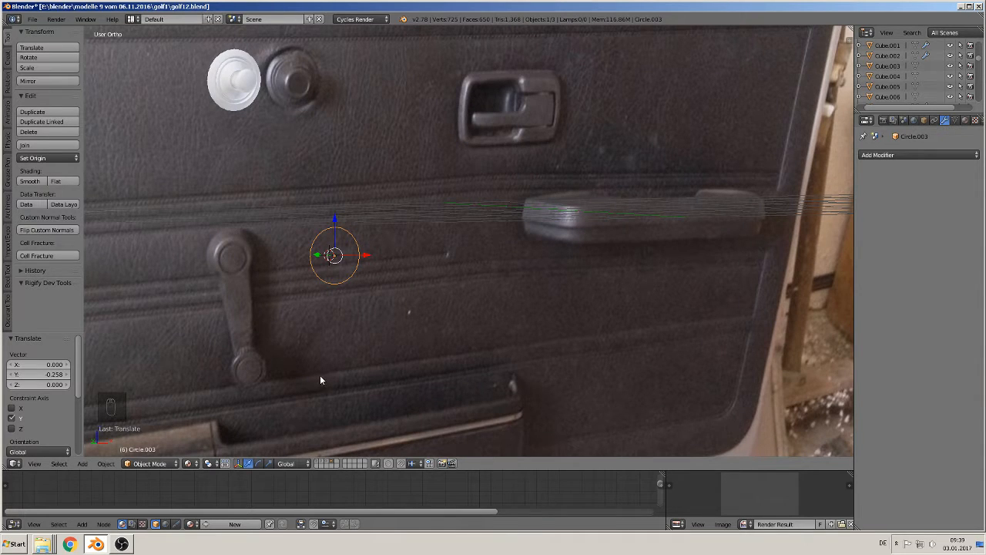
{"action": "key", "text": "Tab"}
{"action": "key", "text": "e"}
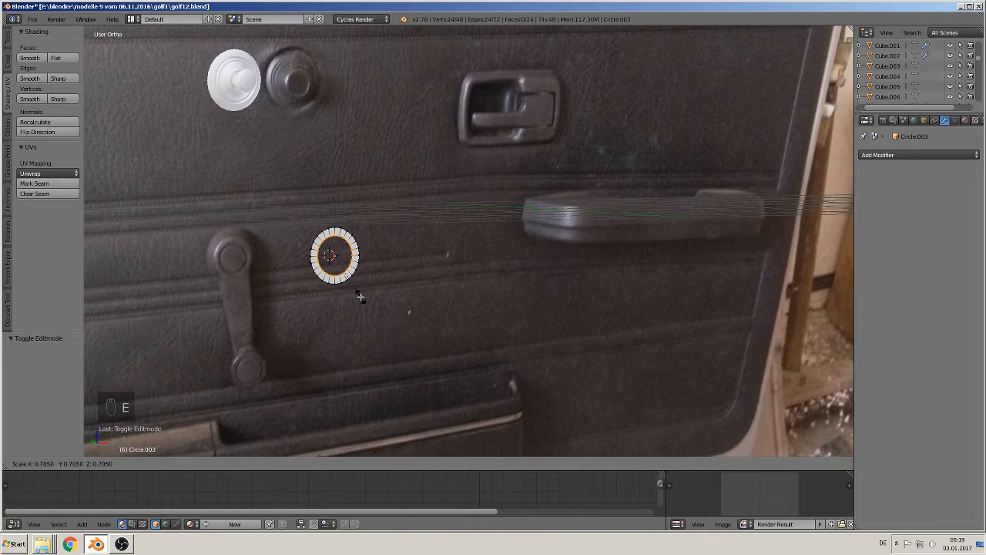
{"action": "left_click", "coordinate": [354, 293]}
{"action": "middle_click_drag", "start_coordinate": [354, 293], "coordinate": [316, 254]}
{"action": "left_click_drag", "start_coordinate": [309, 248], "coordinate": [319, 263]}
- Extrude the inner edge loop inward twice, scaling the first new loop to 0.836 and the second to 0.875
{"action": "scroll", "coordinate": [347, 312], "scroll_direction": "up", "scroll_amount": 2}
{"action": "middle_click_drag", "start_coordinate": [347, 315], "coordinate": [281, 283]}
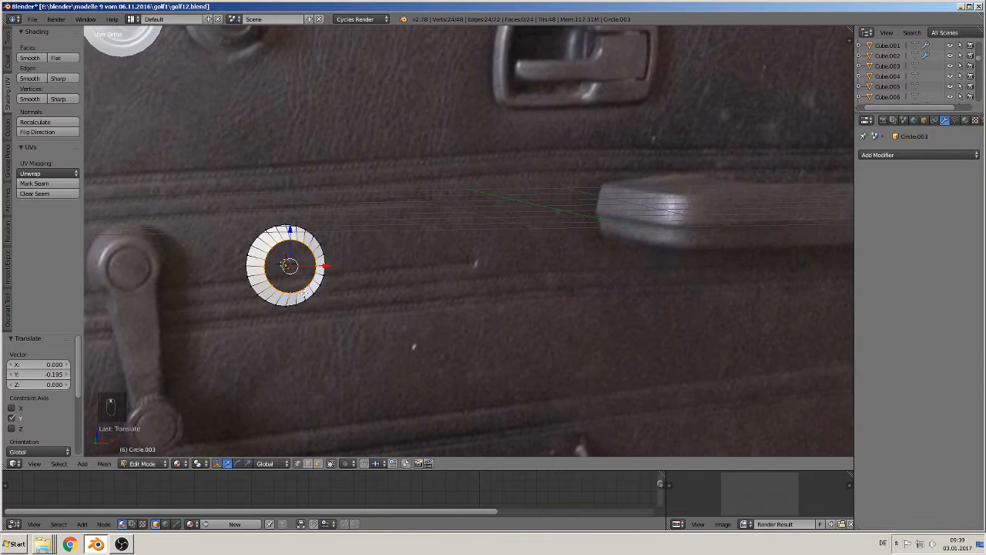
{"action": "key", "text": "e"}
{"action": "key", "text": "s"}
{"action": "left_click", "coordinate": [335, 296]}
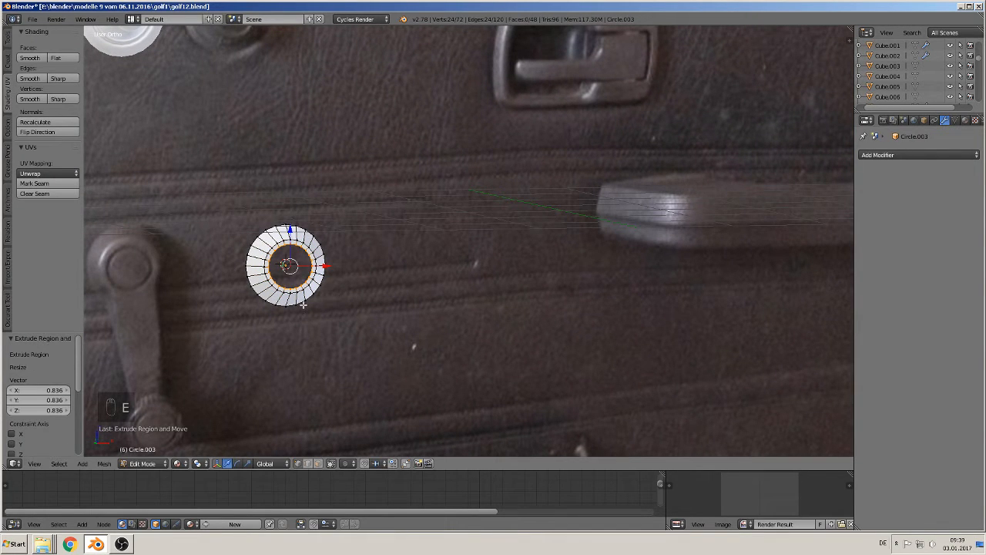
{"action": "middle_click_drag", "start_coordinate": [290, 304], "coordinate": [377, 299], "text": "shift"}
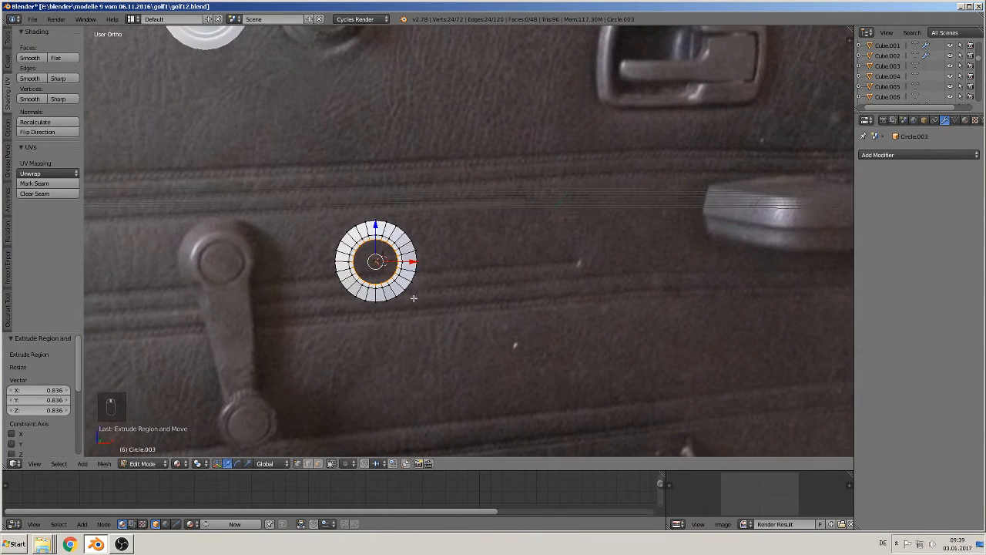
{"action": "key", "text": "e"}
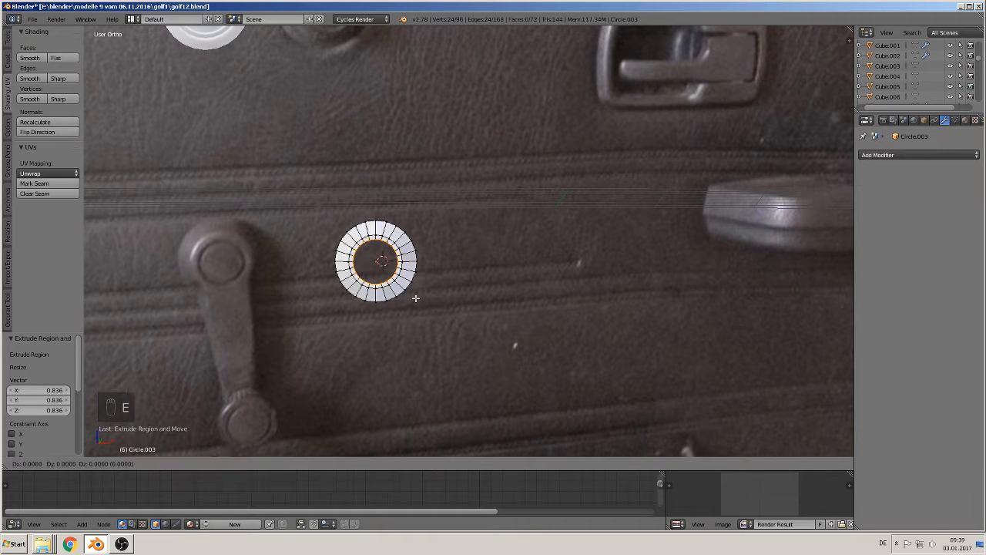
{"action": "key", "text": "s"}
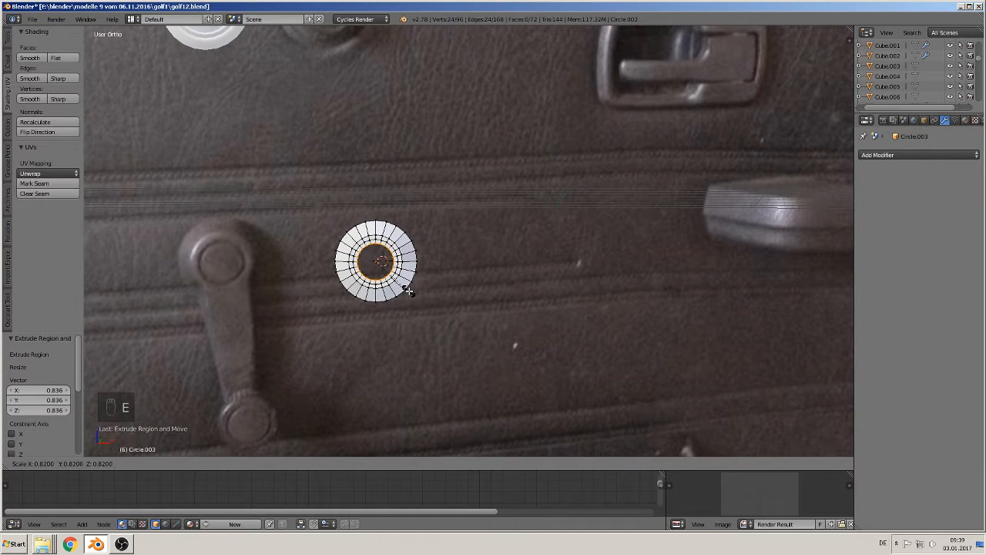
{"action": "left_click", "coordinate": [412, 292]}
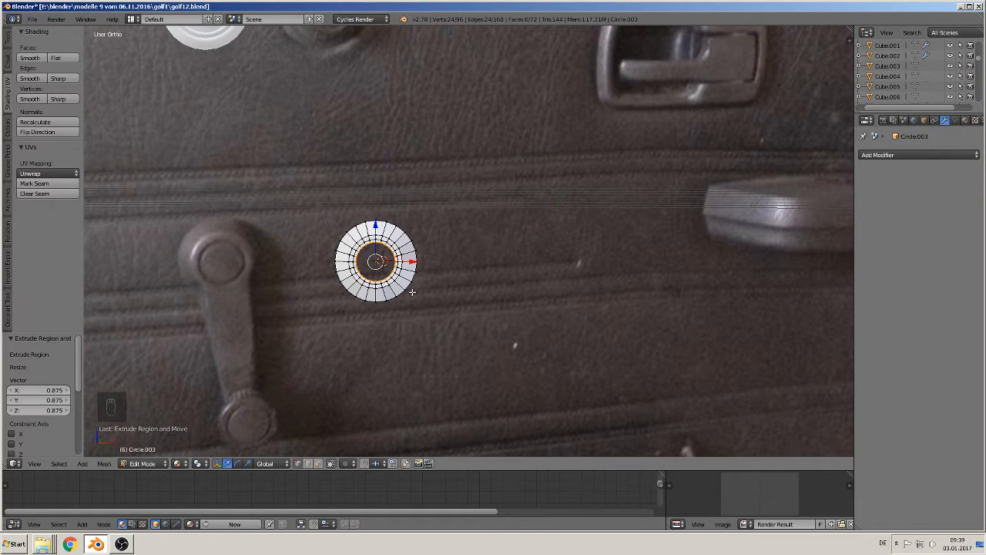
- Extrude the innermost loop inward once more at scale 0.887 and fill the remaining opening with a face
{"action": "key", "text": "e"}
{"action": "key", "text": "s"}
{"action": "left_click", "coordinate": [407, 288]}
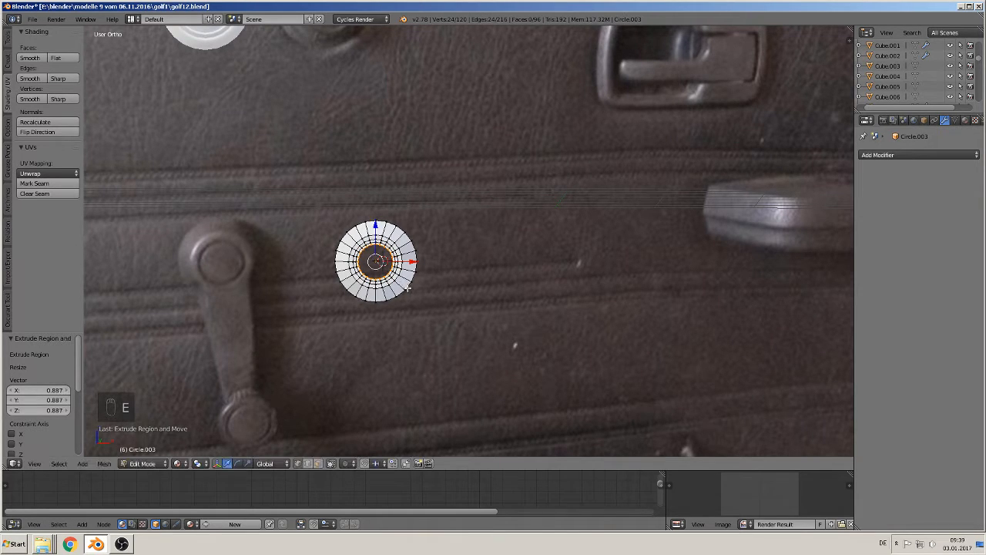
{"action": "key", "text": "f"}
- Extrude the narrow face ring around the centre cap and push it 0.068 along Y to form a recessed groove
{"action": "middle_click_drag", "start_coordinate": [407, 289], "coordinate": [409, 310]}
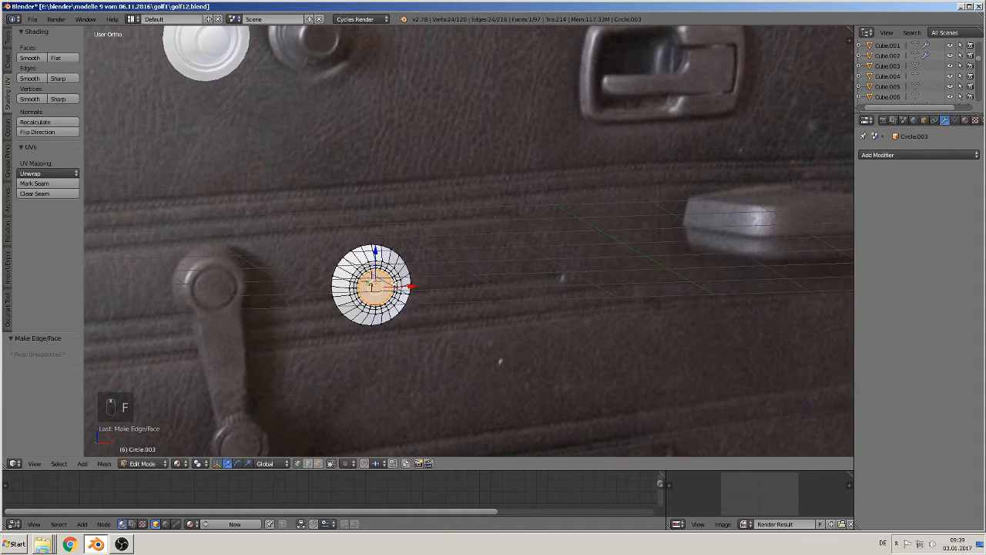
{"action": "middle_click_drag", "start_coordinate": [428, 239], "coordinate": [434, 231]}
{"action": "scroll", "coordinate": [393, 272], "scroll_direction": "up", "scroll_amount": 1}
{"action": "middle_click_drag", "start_coordinate": [393, 271], "coordinate": [415, 211], "text": "shift"}
{"action": "scroll", "coordinate": [350, 238], "scroll_direction": "up", "scroll_amount": 4}
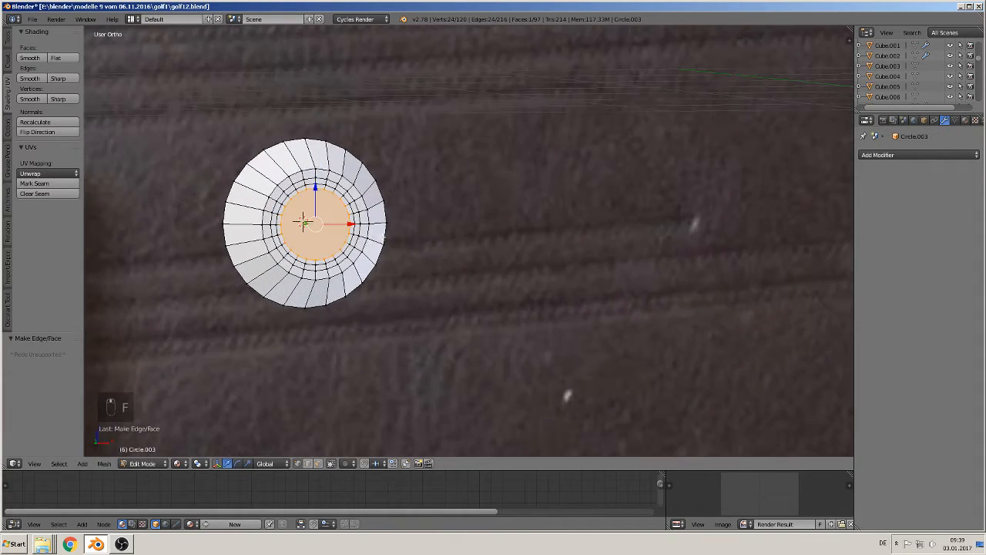
{"action": "middle_click_drag", "start_coordinate": [282, 224], "coordinate": [642, 215], "text": "shift"}
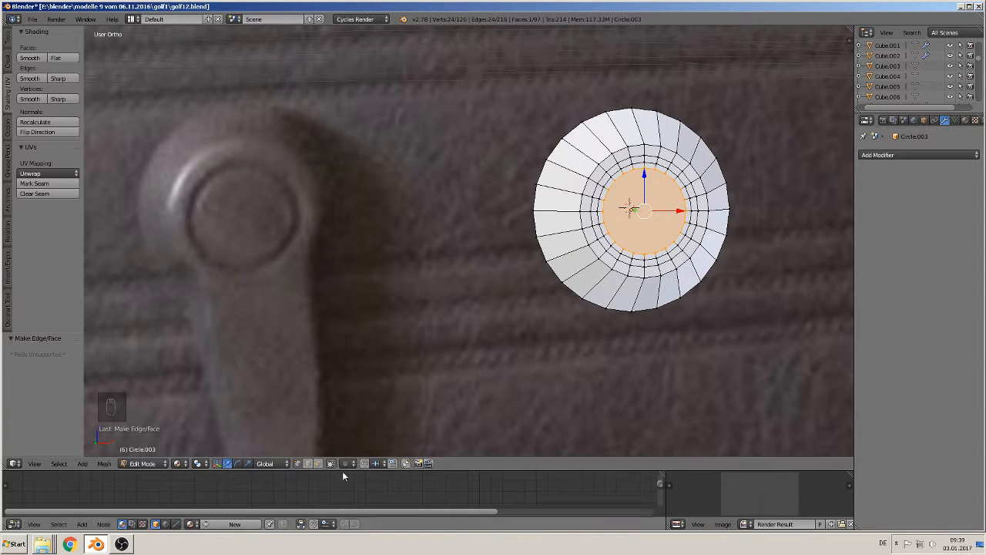
{"action": "left_click", "coordinate": [319, 463]}
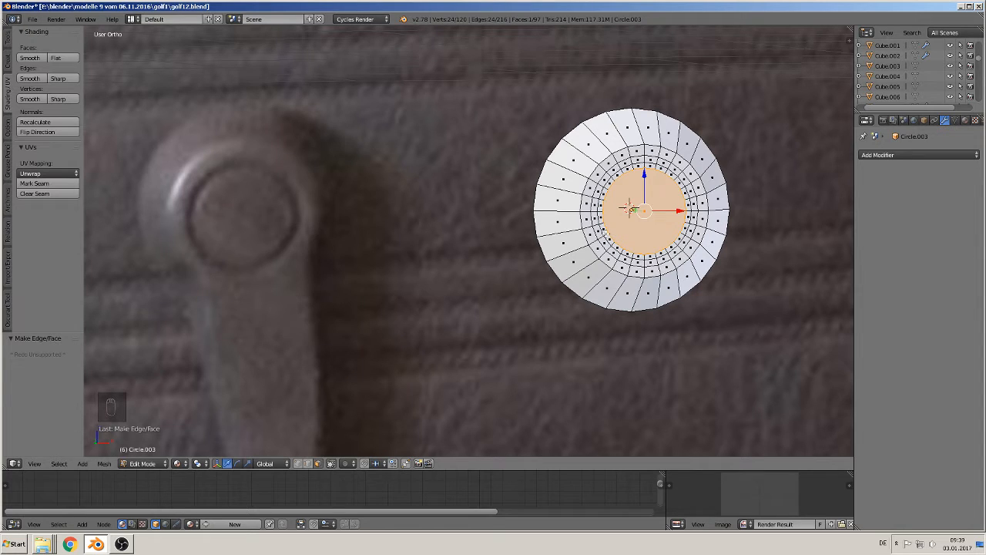
{"action": "right_click", "coordinate": [610, 240], "text": "alt"}
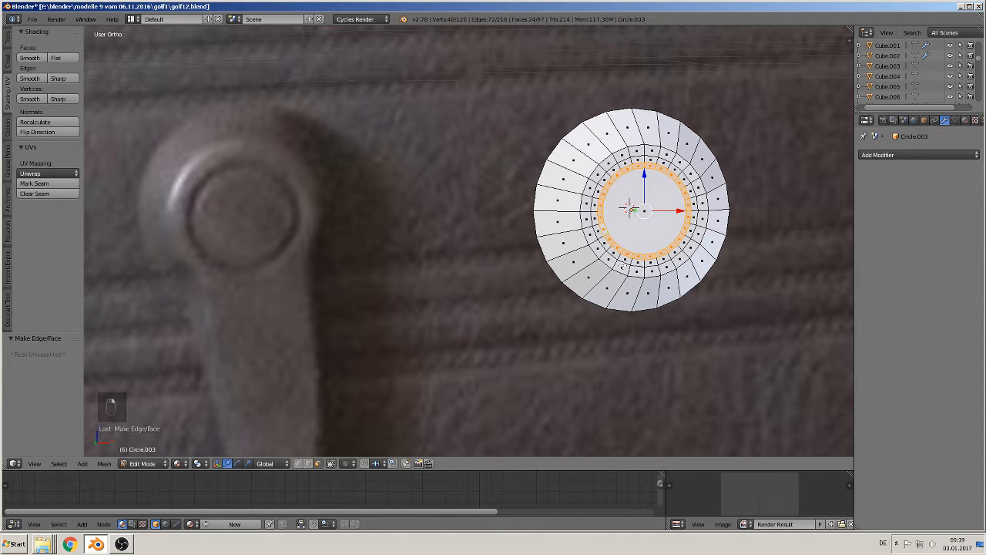
{"action": "middle_click_drag", "start_coordinate": [622, 267], "coordinate": [642, 291]}
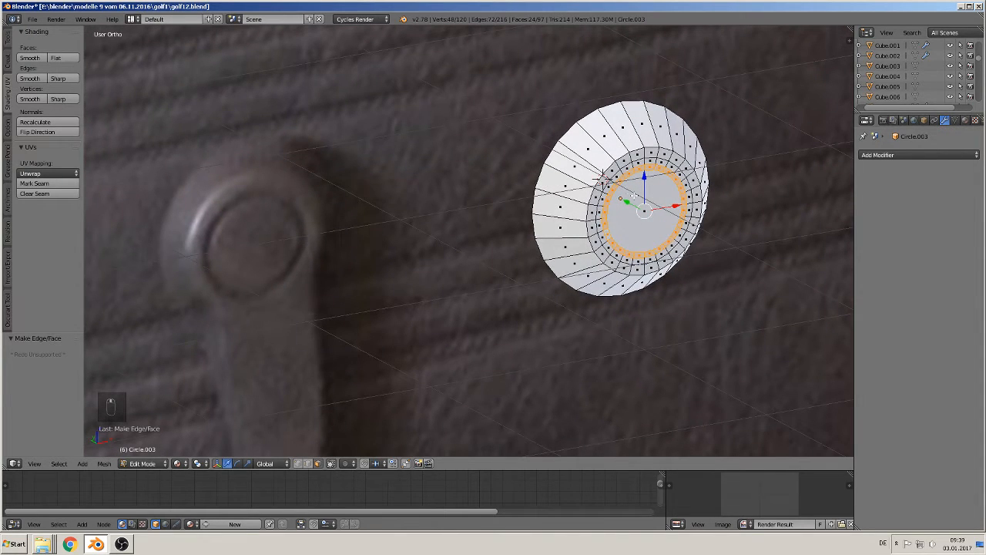
{"action": "key", "text": "e"}
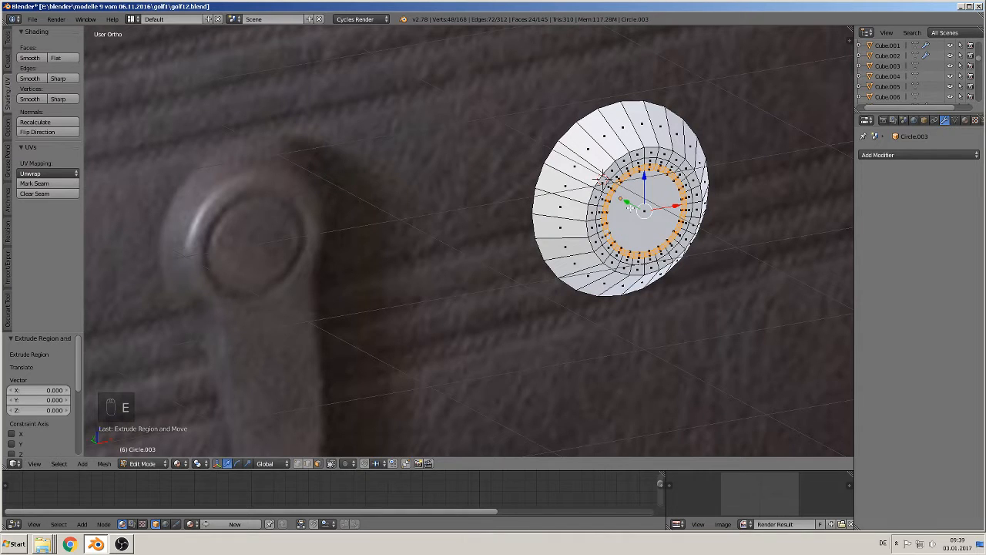
{"action": "left_click_drag", "start_coordinate": [630, 207], "coordinate": [620, 198]}
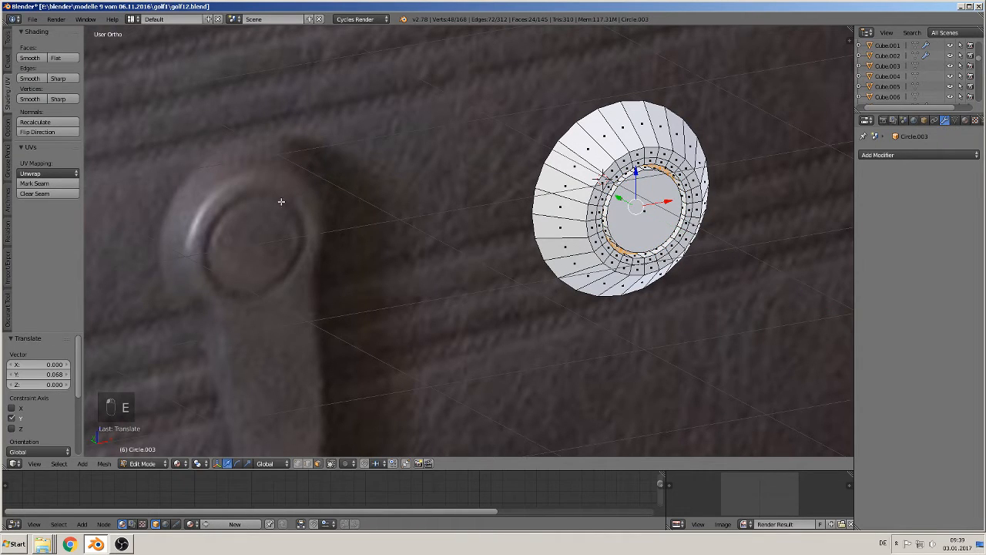
{"action": "key", "text": "Tab"}
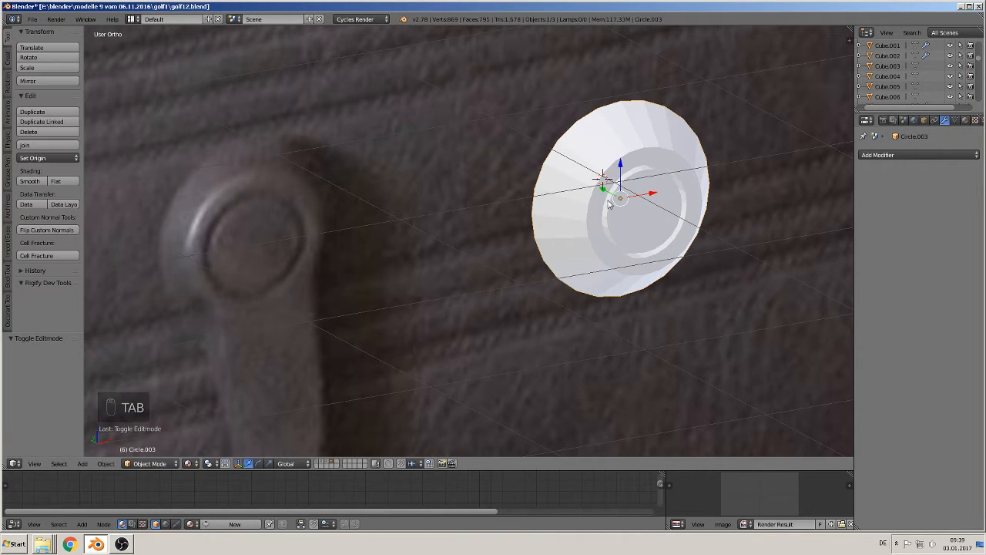
{"action": "key", "text": "Tab"}
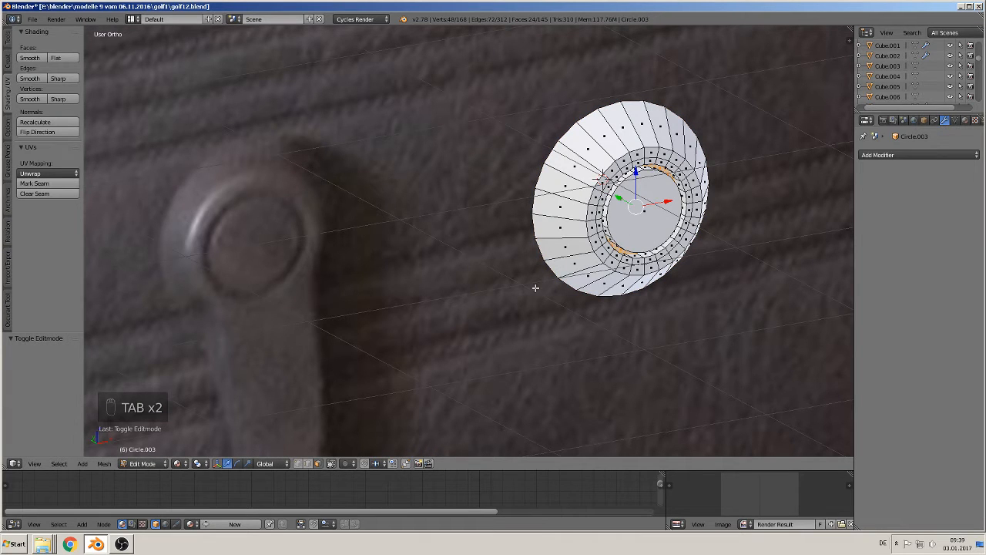
- Extrude the six lowest faces of the sloped outer rim -0.889 along Z to form the crank's arm
{"action": "middle_click_drag", "start_coordinate": [556, 300], "coordinate": [573, 290]}
{"action": "scroll", "coordinate": [574, 290], "scroll_direction": "down", "scroll_amount": 3}
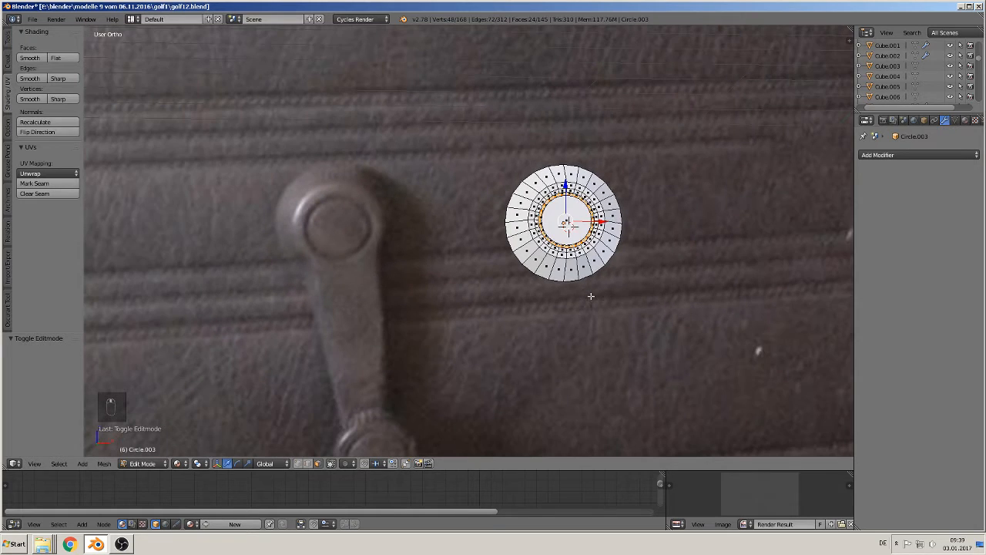
{"action": "key", "text": "KP_1"}
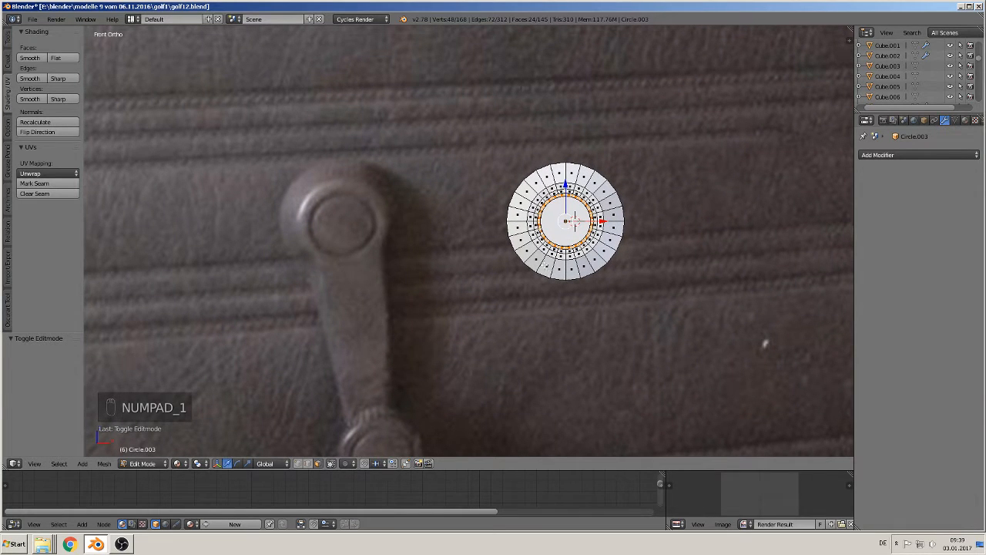
{"action": "right_click", "coordinate": [538, 261]}
{"action": "right_click", "coordinate": [548, 266], "text": "shift"}
{"action": "right_click", "coordinate": [562, 269], "text": "shift"}
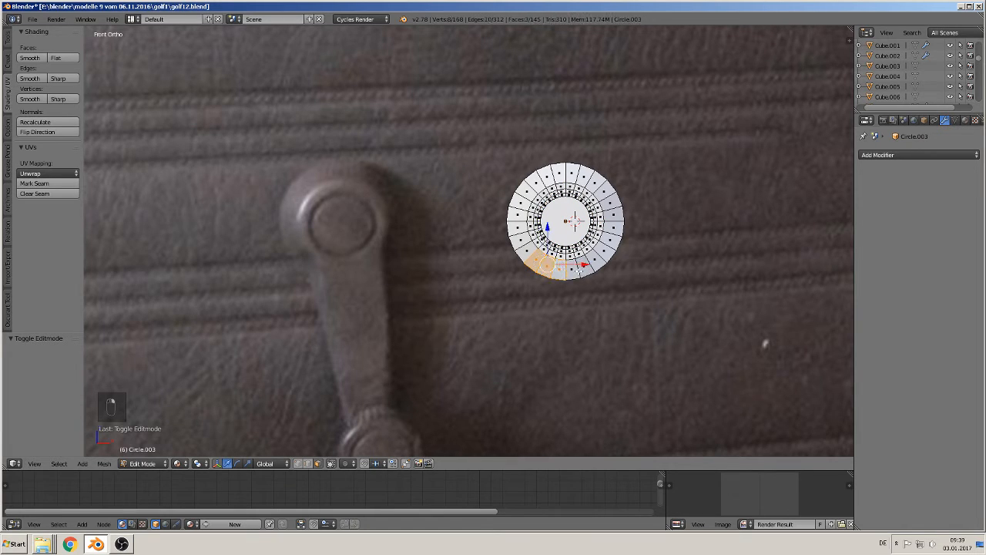
{"action": "right_click", "coordinate": [578, 270], "text": "shift"}
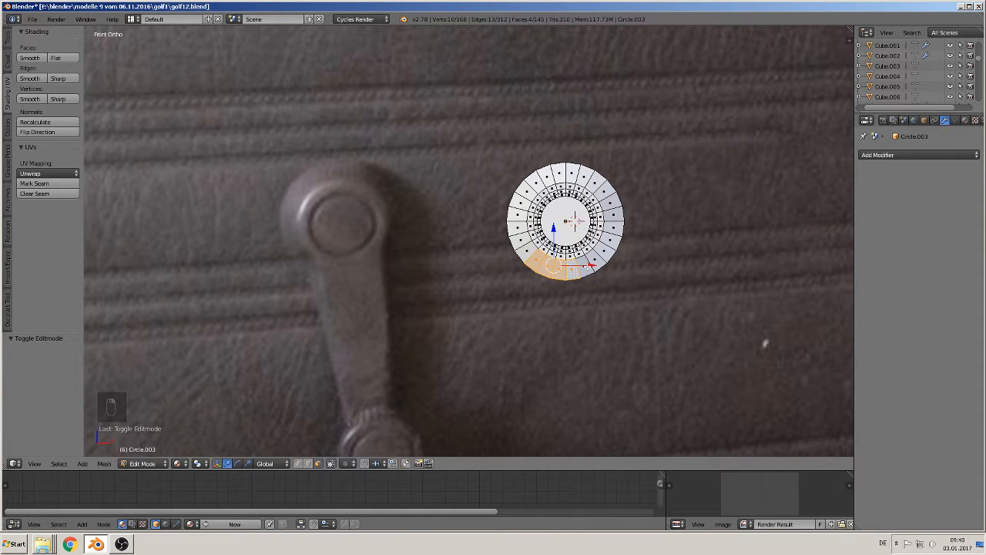
{"action": "right_click", "coordinate": [590, 266], "text": "shift"}
{"action": "right_click", "coordinate": [601, 261], "text": "shift"}
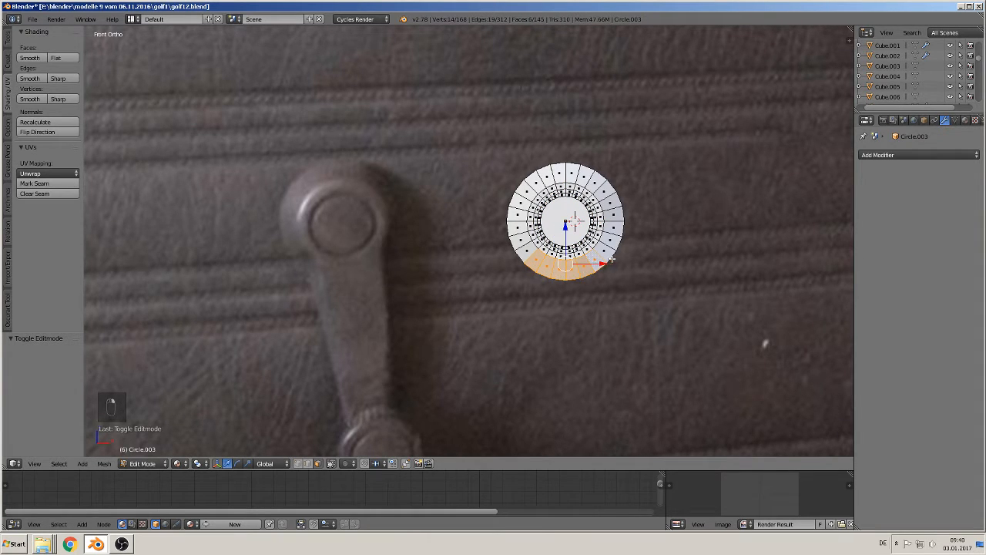
{"action": "right_click", "coordinate": [609, 257], "text": "shift"}
{"action": "right_click", "coordinate": [608, 253], "text": "shift"}
{"action": "mouse_move", "coordinate": [600, 322]}
{"action": "middle_mouse_down"}
{"action": "mouse_move", "coordinate": [586, 321]}
{"action": "mouse_move", "coordinate": [643, 328]}
{"action": "mouse_move", "coordinate": [611, 321]}
{"action": "middle_mouse_up"}
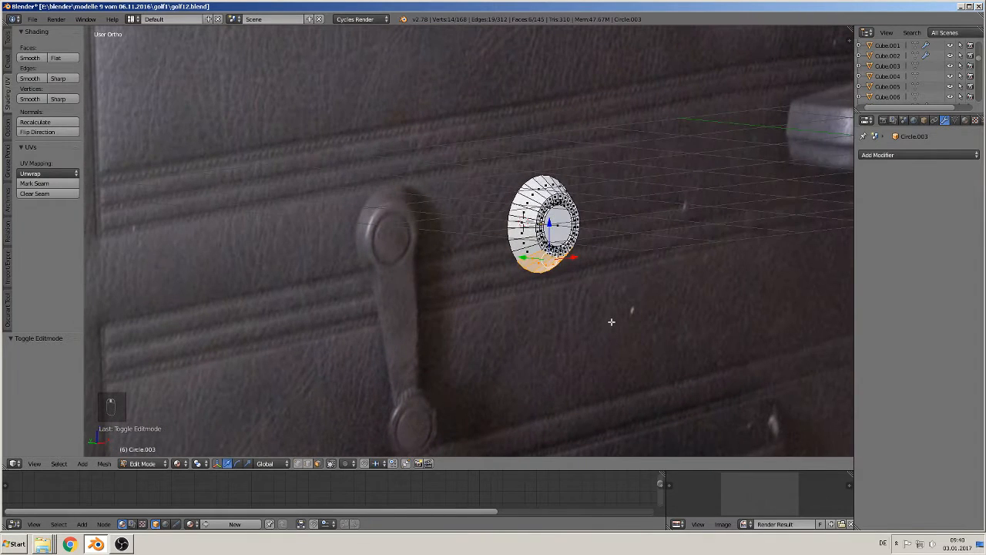
{"action": "key", "text": "e"}
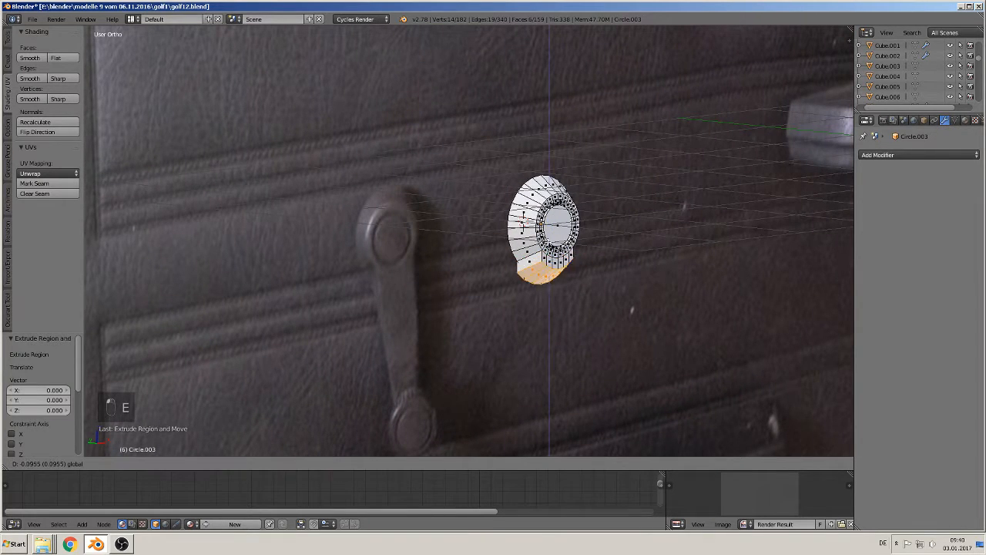
{"action": "left_click", "coordinate": [599, 346]}
{"action": "key", "text": "KP_1"}
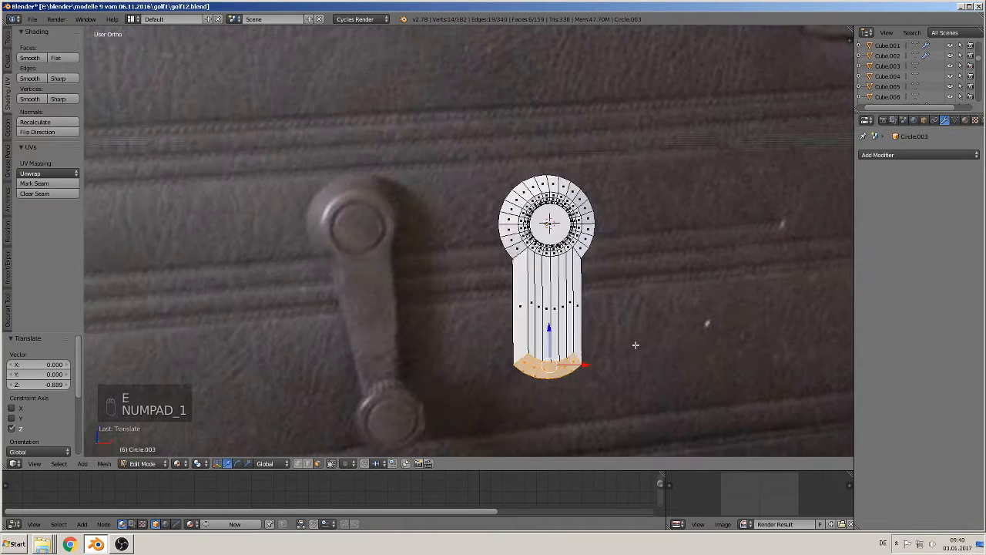
- Move the arm's end faces a further -0.069 along Z and scale them to 0.705 along X to taper the arm
{"action": "left_click_drag", "start_coordinate": [550, 332], "coordinate": [557, 341]}
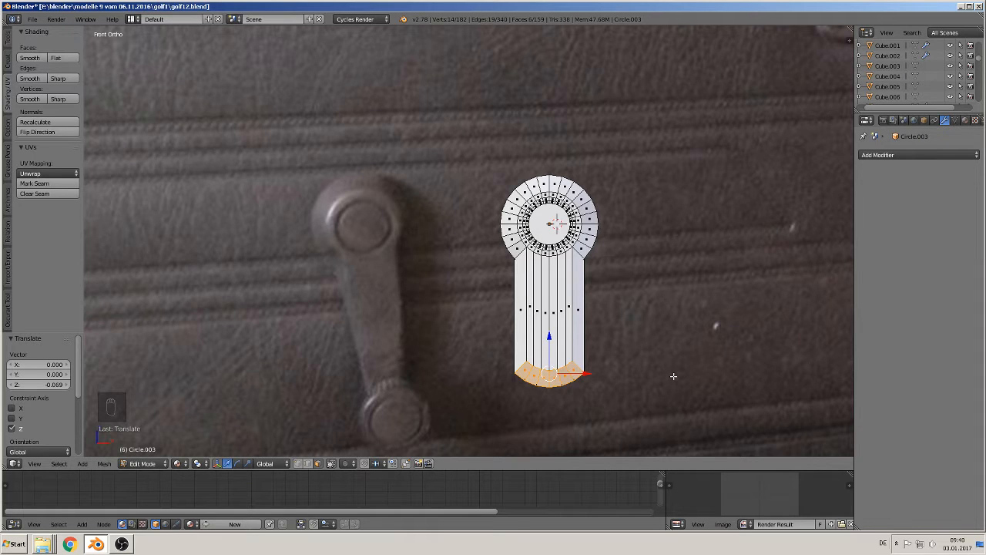
{"action": "key", "text": "s"}
{"action": "key", "text": "x"}
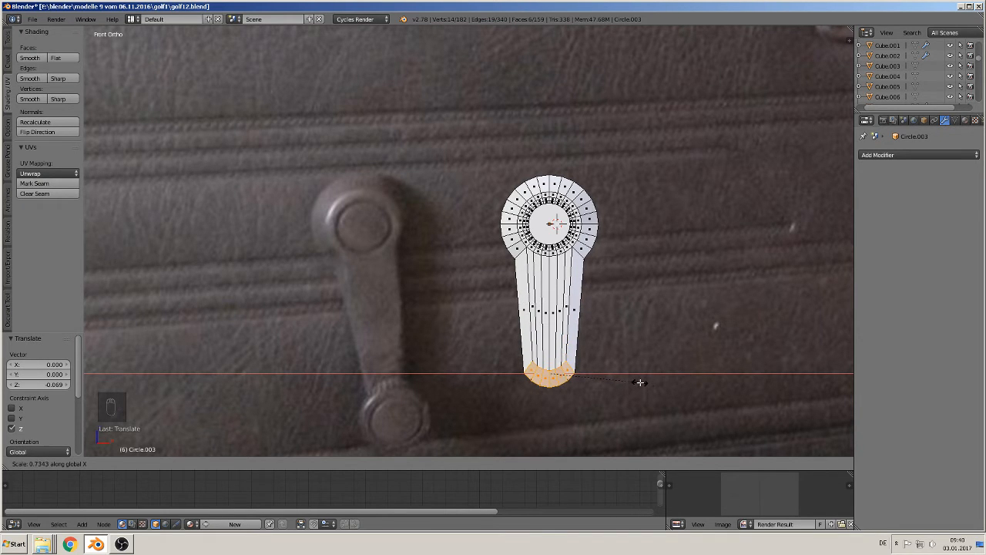
{"action": "left_click", "coordinate": [639, 382]}
{"action": "middle_click_drag", "start_coordinate": [621, 395], "coordinate": [683, 398]}
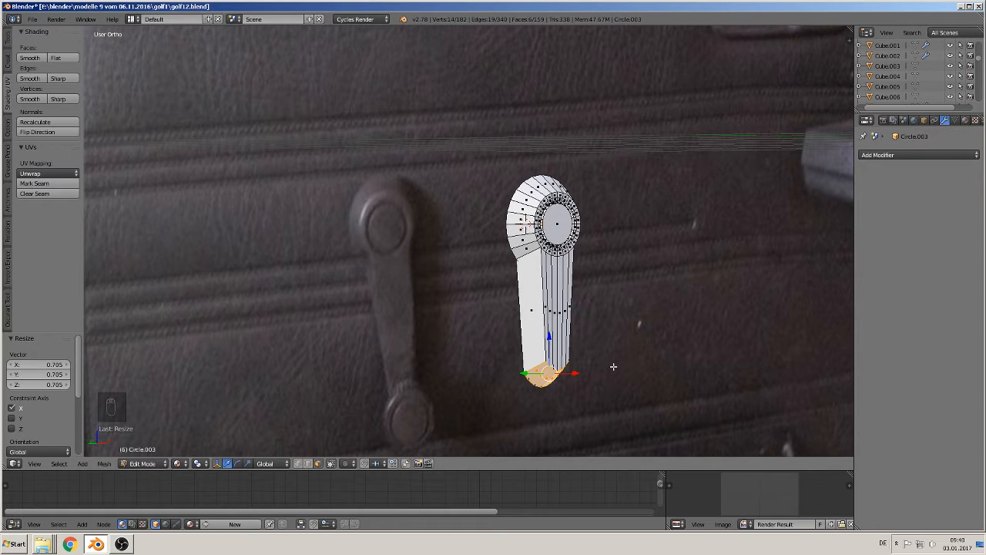
{"action": "middle_click_drag", "start_coordinate": [613, 367], "coordinate": [646, 365]}
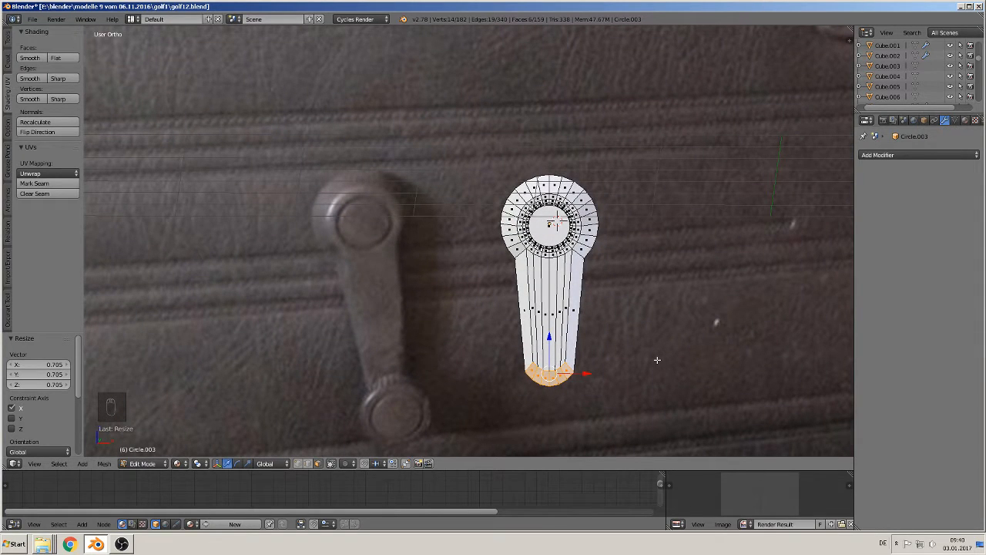
- Select the front vertices along the inner curve at the arm's lower end, using vertex selection
{"action": "scroll", "coordinate": [536, 374], "scroll_direction": "up", "scroll_amount": 1}
{"action": "middle_click_drag", "start_coordinate": [534, 396], "coordinate": [423, 312], "text": "shift"}
{"action": "scroll", "coordinate": [422, 319], "scroll_direction": "up", "scroll_amount": 3}
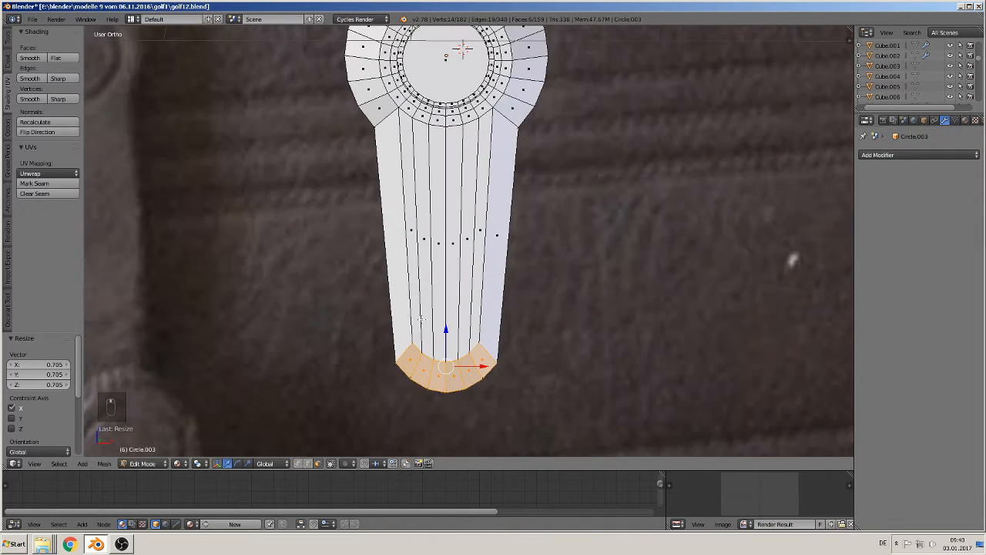
{"action": "left_click", "coordinate": [299, 464]}
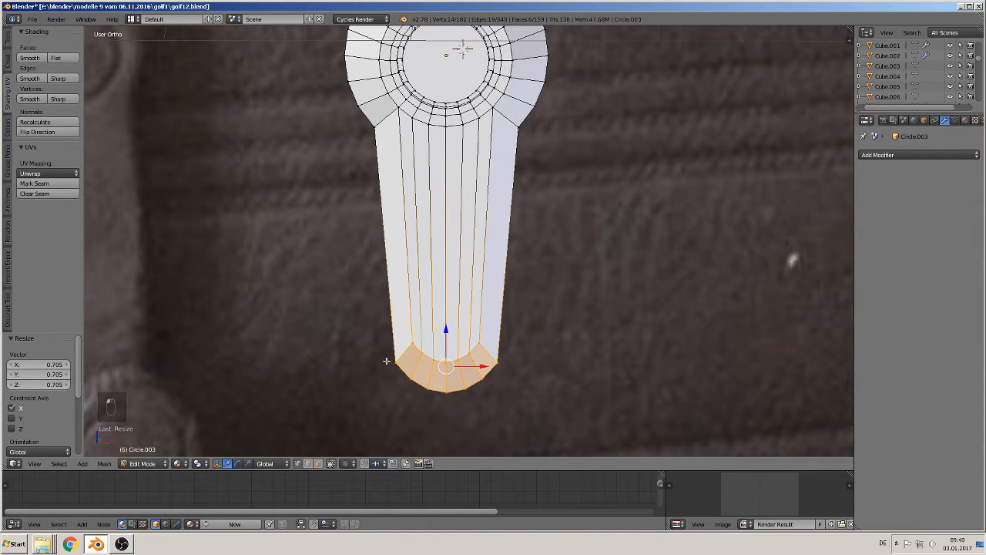
{"action": "right_click", "coordinate": [412, 344]}
{"action": "right_click", "coordinate": [422, 354], "text": "shift"}
{"action": "right_click", "coordinate": [434, 360], "text": "shift"}
{"action": "right_click", "coordinate": [455, 360], "text": "shift"}
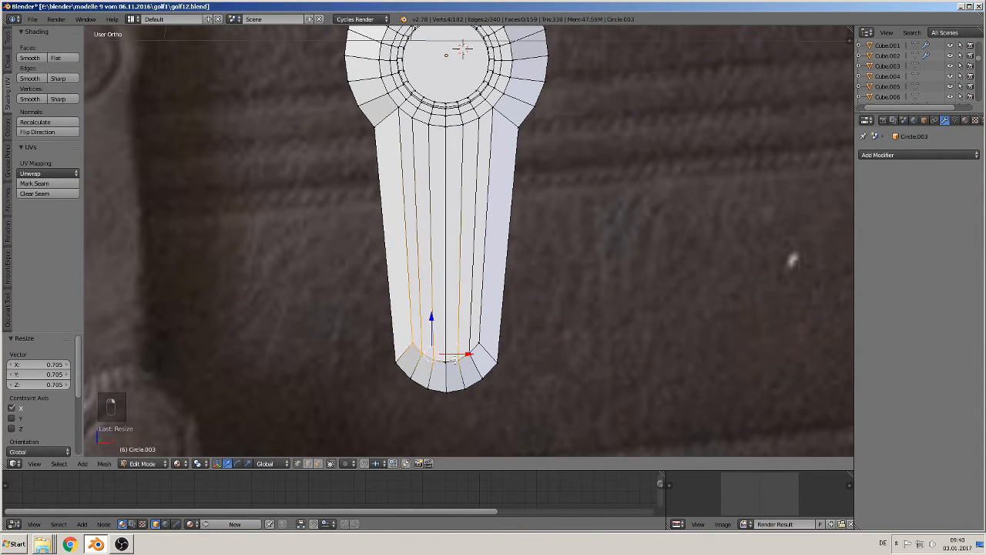
{"action": "right_click", "coordinate": [439, 360], "text": "shift"}
{"action": "right_click", "coordinate": [448, 361], "text": "shift"}
{"action": "right_click", "coordinate": [479, 347], "text": "shift"}
{"action": "right_click", "coordinate": [434, 359], "text": "shift"}
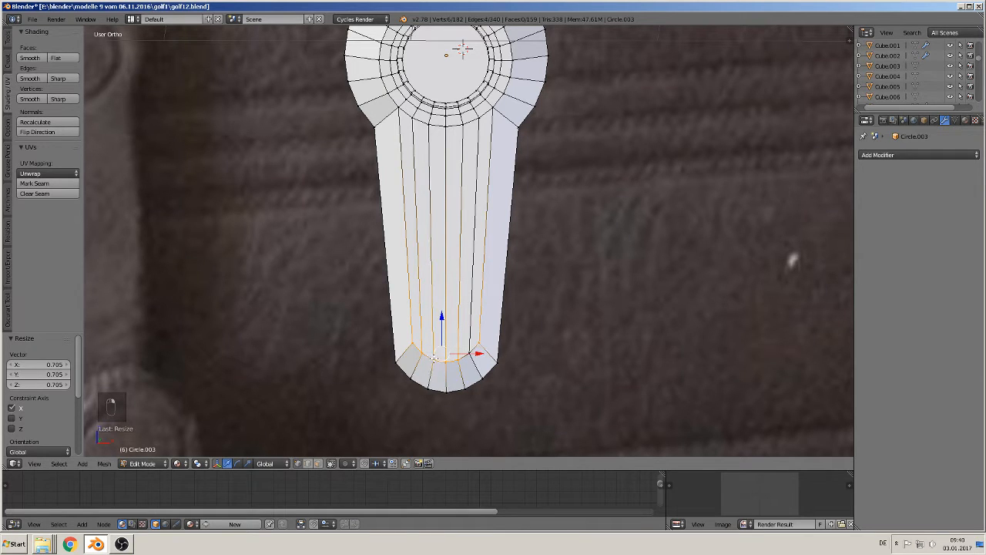
{"action": "key", "text": "g"}
{"action": "key", "text": "z"}
{"action": "left_click", "coordinate": [443, 339]}
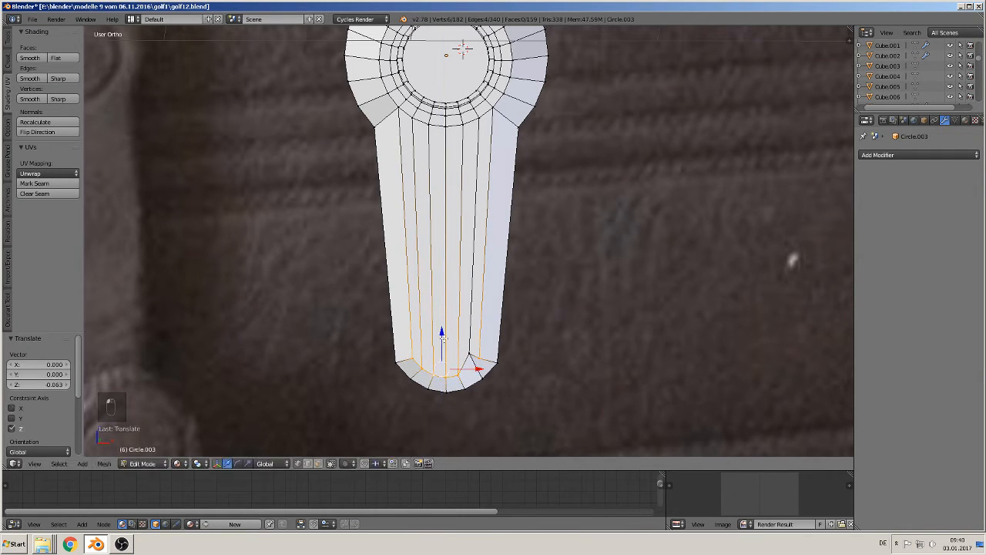
{"action": "key", "text": "ctrl+z"}
- Add the missed vertex to the arm-end selection and move all seven vertices -0.094 along Z
{"action": "right_click", "coordinate": [473, 352], "text": "shift"}
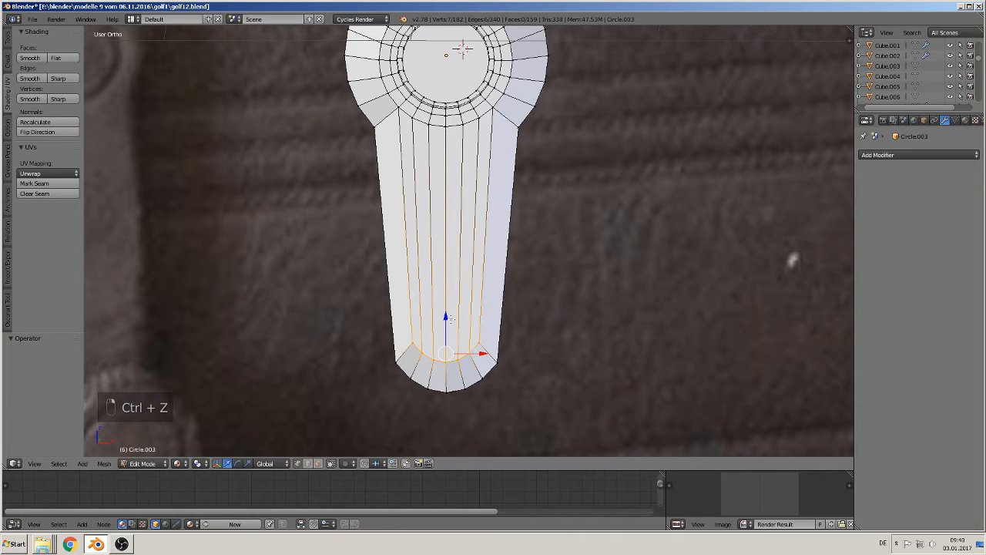
{"action": "key", "text": "g"}
{"action": "key", "text": "z"}
{"action": "left_click", "coordinate": [444, 345]}
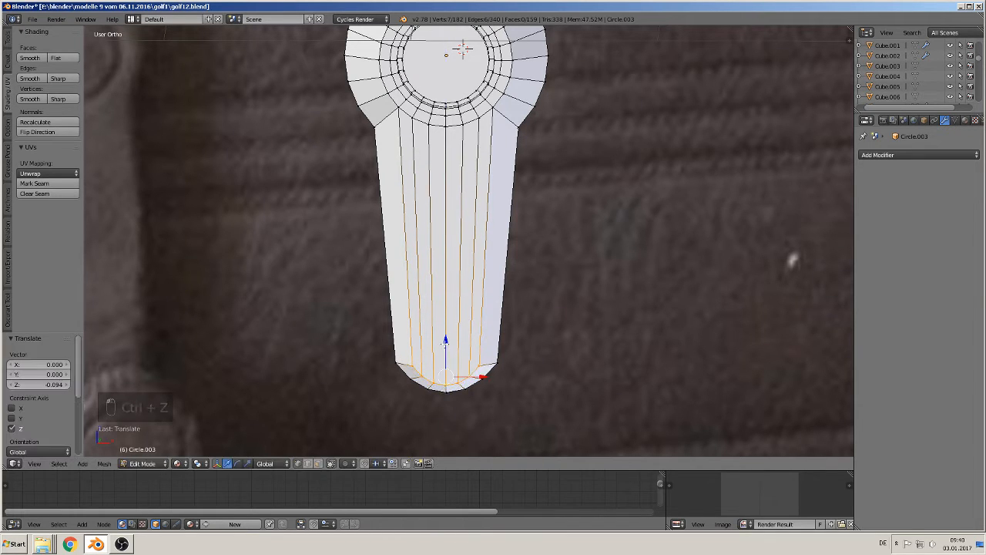
- Move the seven selected arm-end vertices 0.100 along Y so the arm gets thinner toward its lower end
{"action": "middle_click_drag", "start_coordinate": [444, 345], "coordinate": [516, 358]}
{"action": "scroll", "coordinate": [450, 339], "scroll_direction": "down", "scroll_amount": 4}
{"action": "middle_click_drag", "start_coordinate": [459, 320], "coordinate": [462, 309]}
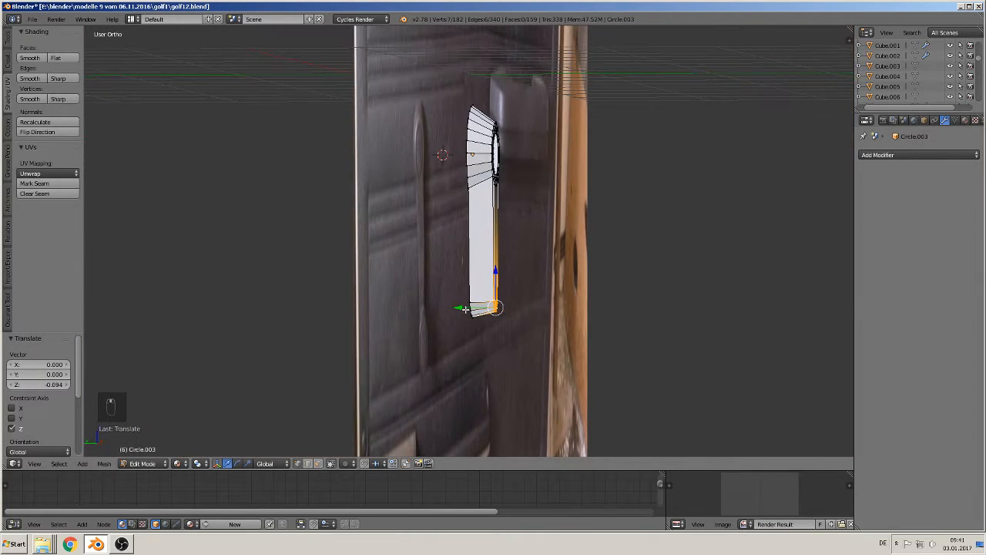
{"action": "key", "text": "g"}
{"action": "key", "text": "y"}
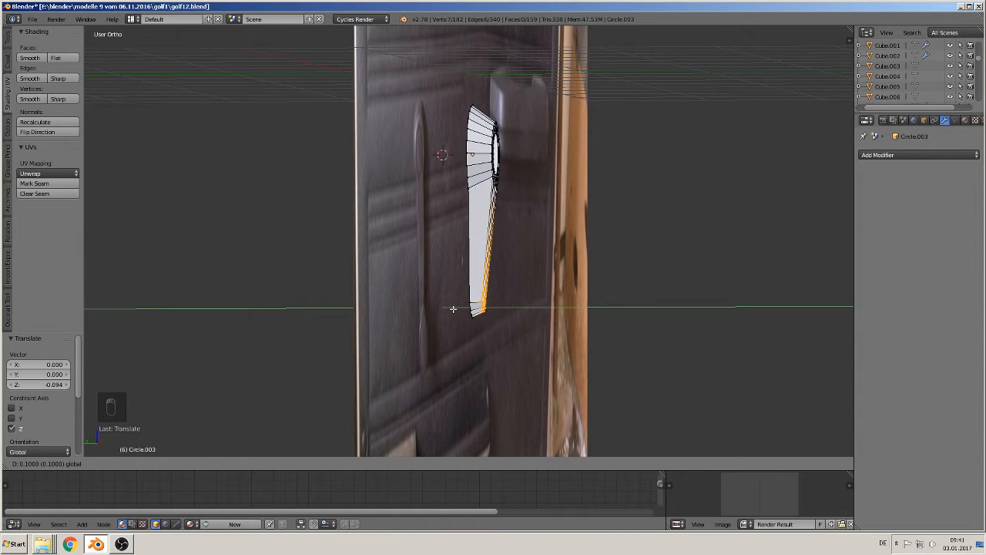
{"action": "left_click", "coordinate": [454, 309]}
{"action": "middle_click_drag", "start_coordinate": [457, 309], "coordinate": [387, 310]}
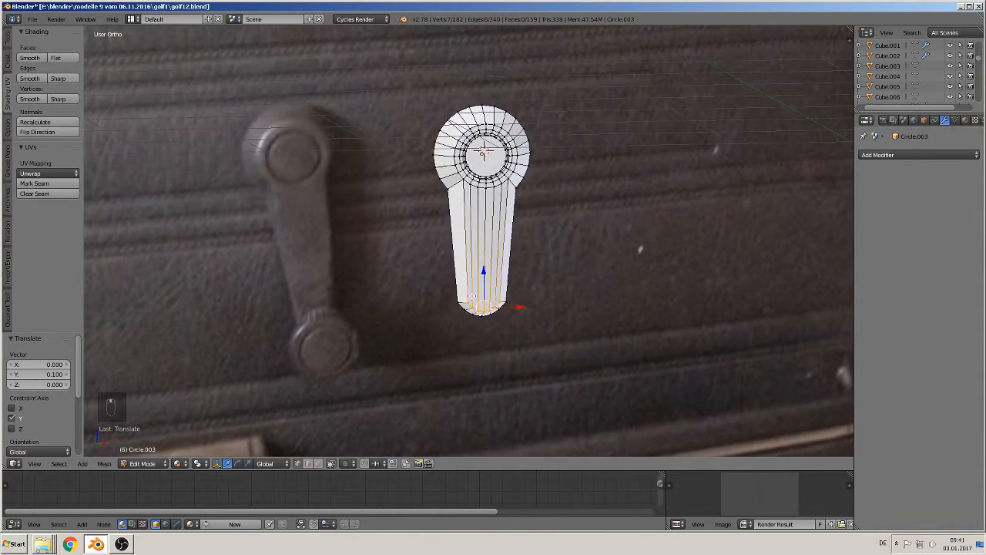
- Apply smooth shading to the whole crank object
{"action": "key", "text": "Tab"}
{"action": "mouse_move", "coordinate": [472, 297]}
{"action": "middle_mouse_down"}
{"action": "mouse_move", "coordinate": [452, 293]}
{"action": "mouse_move", "coordinate": [473, 286]}
{"action": "middle_mouse_up"}
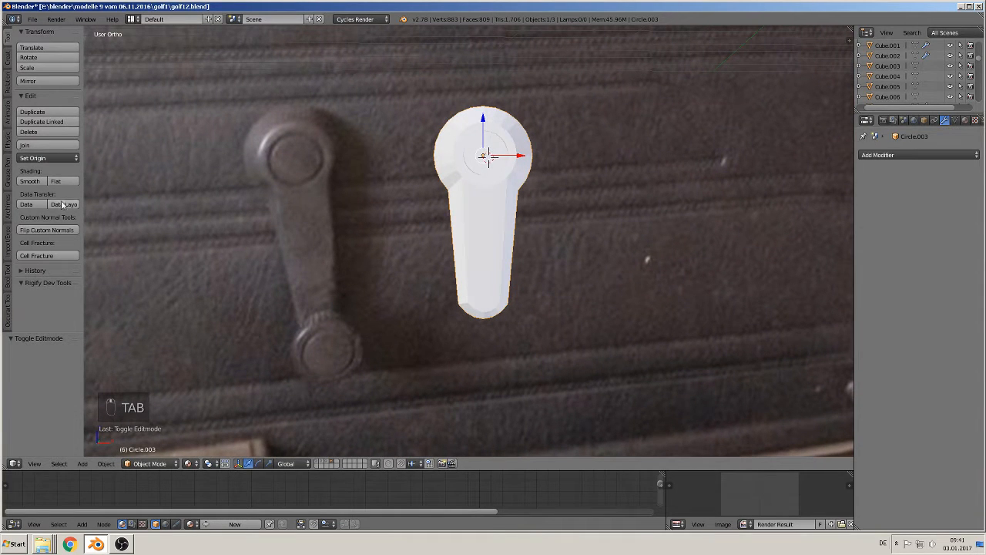
{"action": "left_click", "coordinate": [29, 181]}
- Set the round centre cap face of the crank head to flat shading
{"action": "mouse_move", "coordinate": [503, 193]}
{"action": "middle_mouse_down", "text": "shift"}
{"action": "mouse_move", "coordinate": [493, 244]}
{"action": "mouse_move", "coordinate": [433, 275]}
{"action": "middle_mouse_up", "text": "shift"}
{"action": "scroll", "coordinate": [494, 244], "scroll_direction": "up", "scroll_amount": 3}
{"action": "key", "text": "Tab"}
{"action": "scroll", "coordinate": [494, 245], "scroll_direction": "up", "scroll_amount": 1}
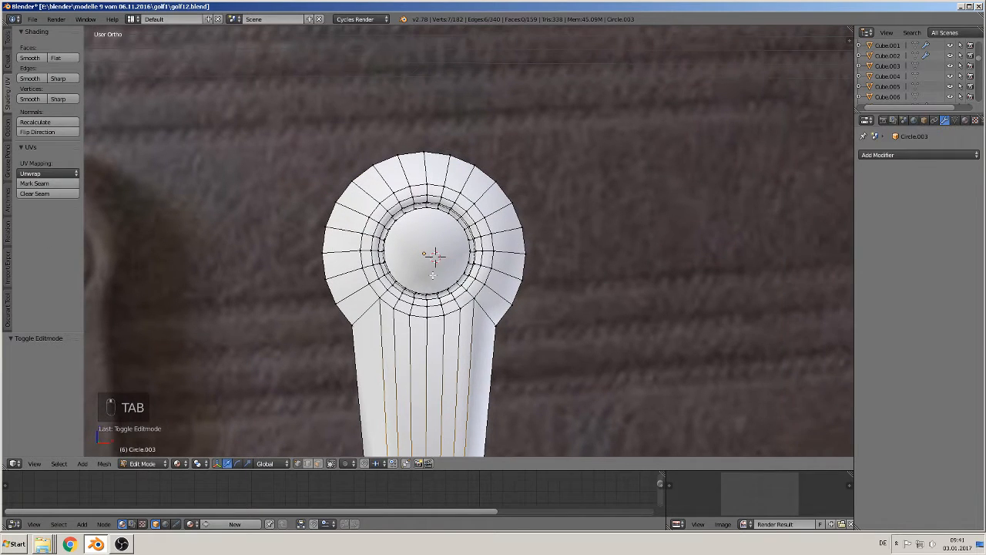
{"action": "scroll", "coordinate": [422, 226], "scroll_direction": "up", "scroll_amount": 1}
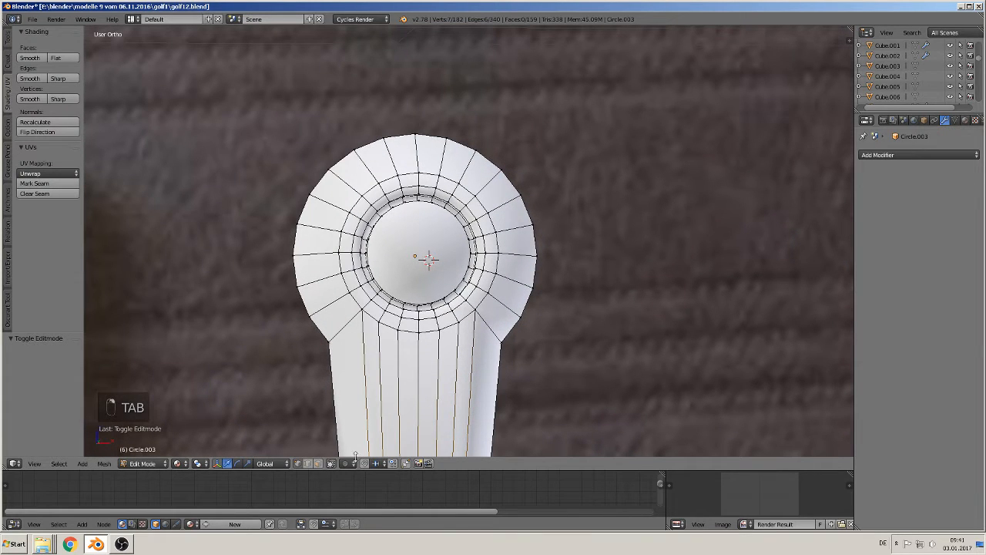
{"action": "left_click", "coordinate": [317, 463]}
{"action": "right_click", "coordinate": [424, 258]}
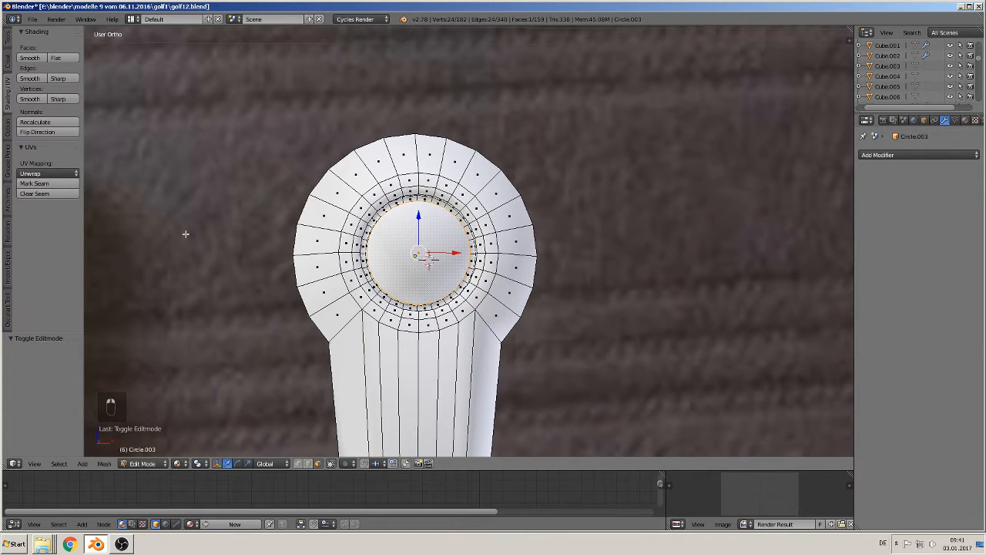
{"action": "left_click", "coordinate": [55, 59]}
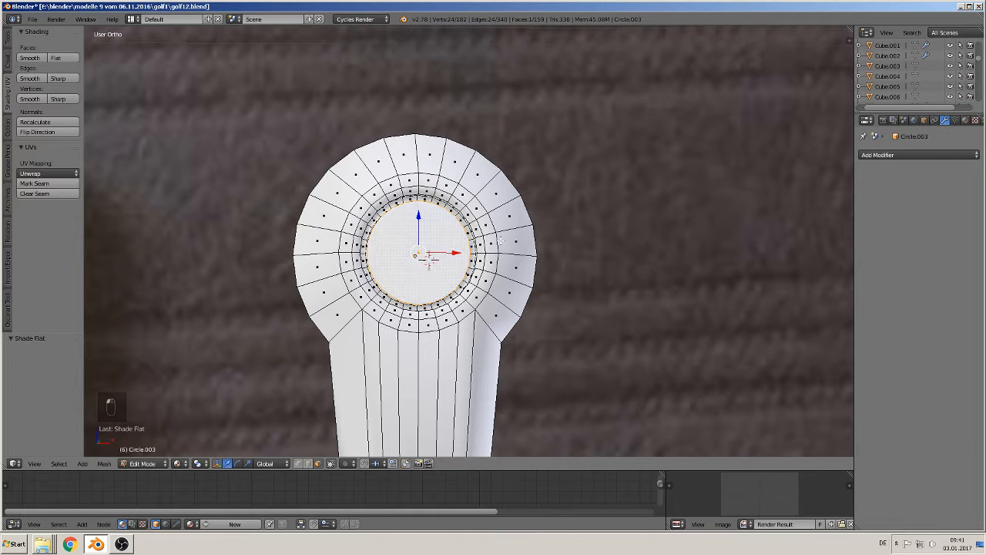
{"action": "key", "text": "Tab"}
{"action": "scroll", "coordinate": [501, 290], "scroll_direction": "down", "scroll_amount": 2}
{"action": "key", "text": "Tab"}
{"action": "scroll", "coordinate": [482, 301], "scroll_direction": "up", "scroll_amount": 3}
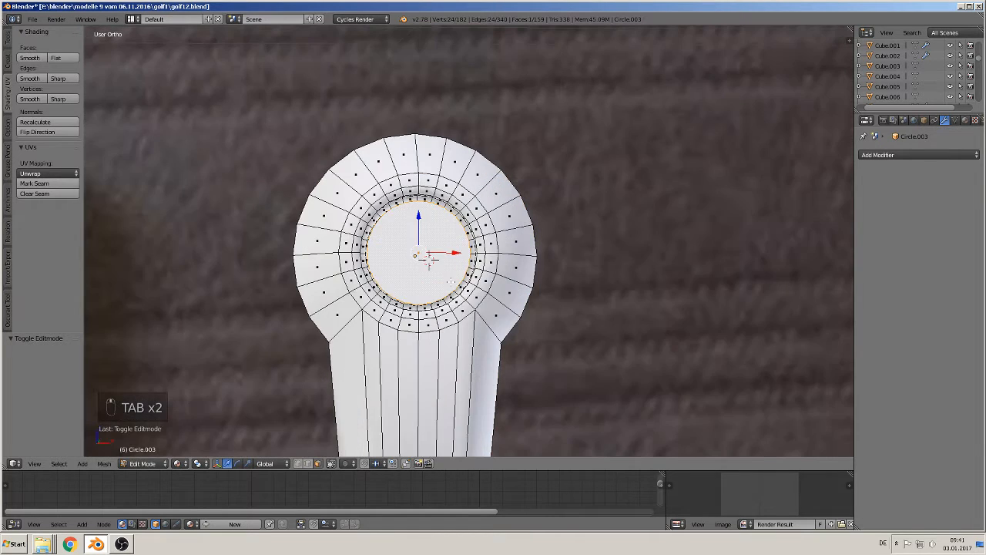
- Add three edge loops around the centre cap: two near the borders of the narrow ring and one inside the groove
{"action": "scroll", "coordinate": [382, 192], "scroll_direction": "up", "scroll_amount": 2}
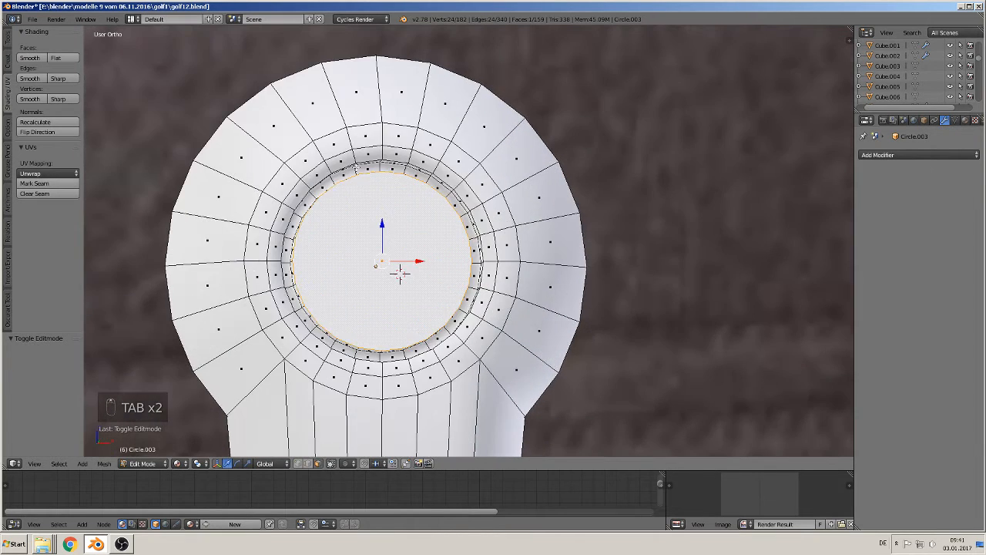
{"action": "scroll", "coordinate": [356, 168], "scroll_direction": "up", "scroll_amount": 1}
{"action": "key", "text": "ctrl+r"}
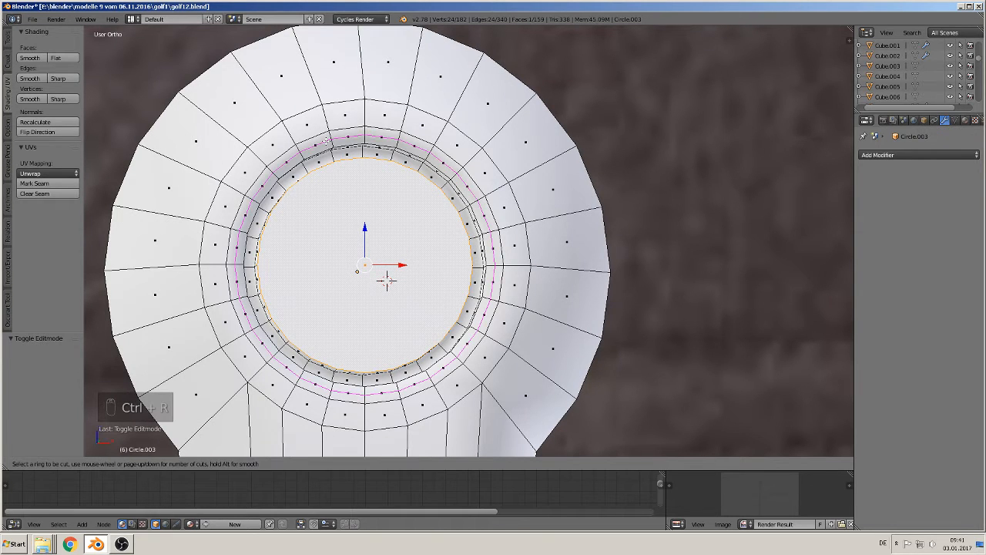
{"action": "left_click", "coordinate": [328, 144]}
{"action": "left_click", "coordinate": [331, 145]}
{"action": "key", "text": "ctrl+r"}
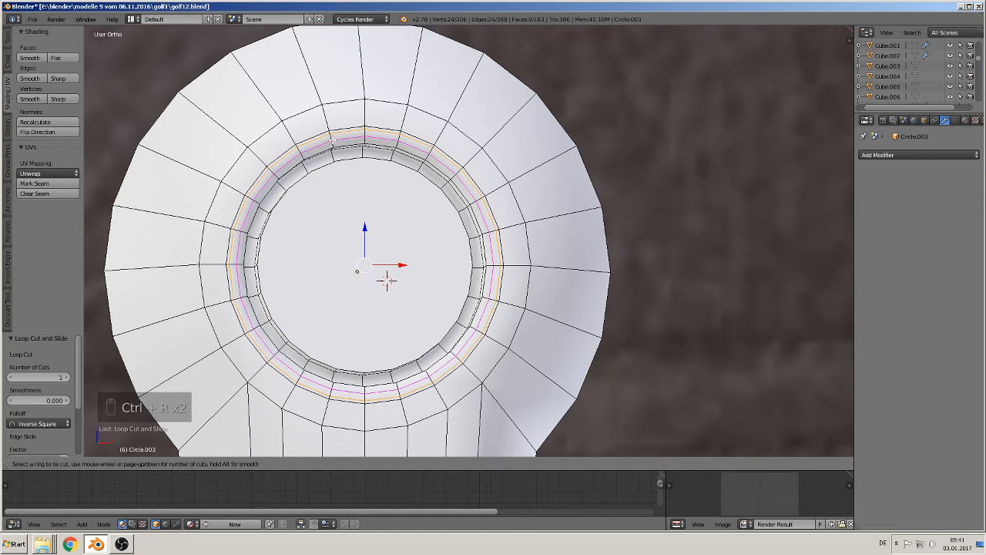
{"action": "left_click", "coordinate": [331, 145]}
{"action": "left_click", "coordinate": [332, 148]}
{"action": "key", "text": "ctrl+r"}
{"action": "left_click", "coordinate": [331, 155]}
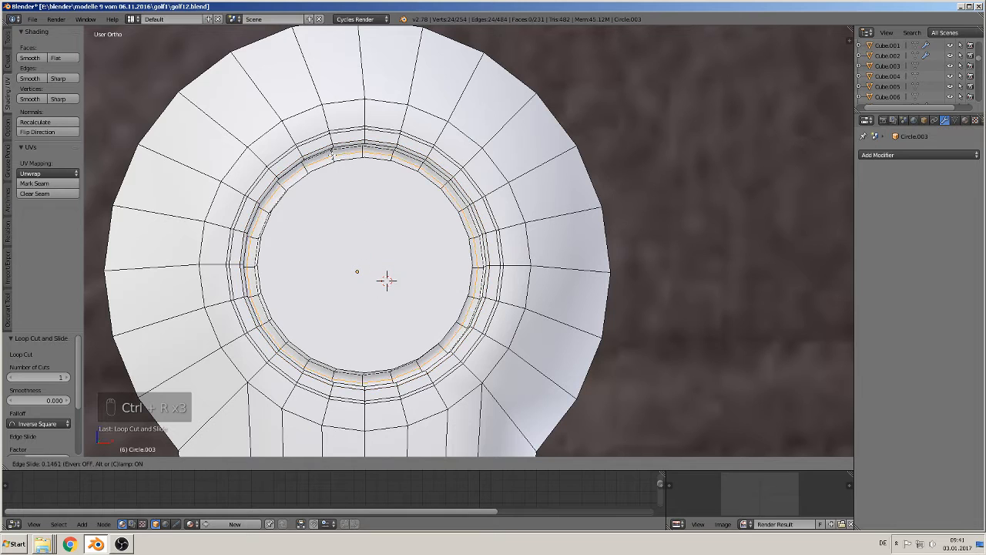
{"action": "left_click", "coordinate": [327, 196]}
- Add two more edge loops on the wall of the cap groove, one of them slid close to the groove's rim
{"action": "middle_click_drag", "start_coordinate": [326, 196], "coordinate": [319, 161]}
{"action": "scroll", "coordinate": [315, 163], "scroll_direction": "up", "scroll_amount": 1}
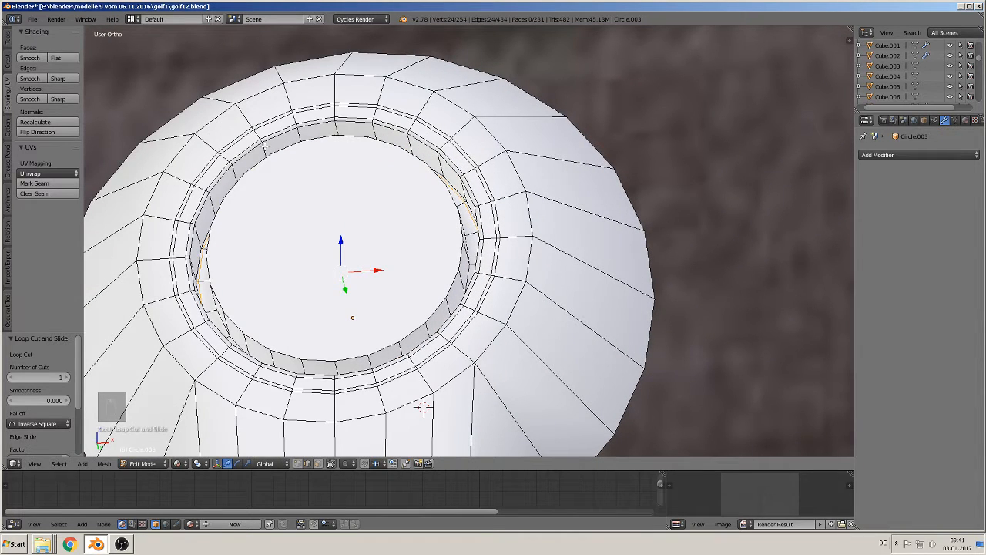
{"action": "key", "text": "ctrl+r"}
{"action": "left_click", "coordinate": [266, 148]}
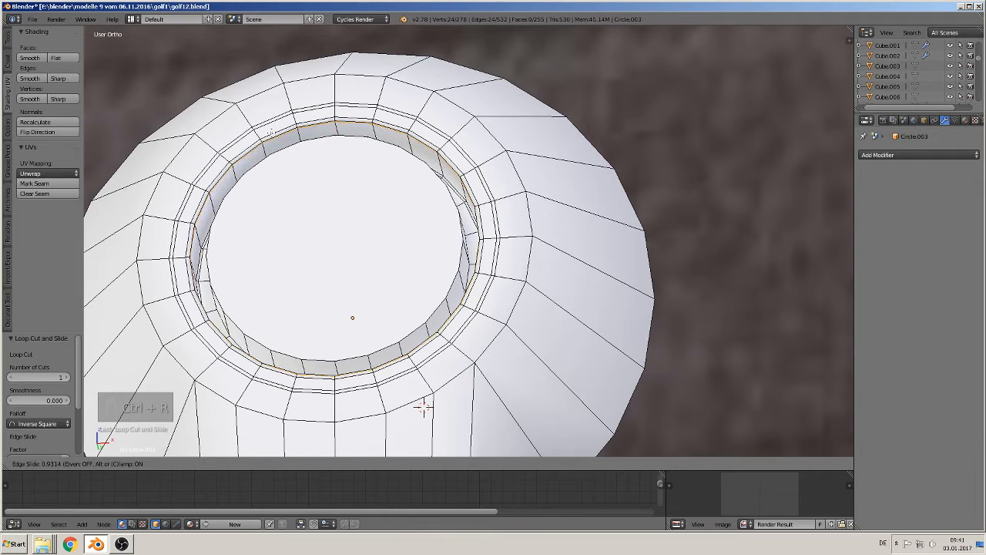
{"action": "left_click", "coordinate": [358, 180]}
{"action": "key", "text": "ctrl+r"}
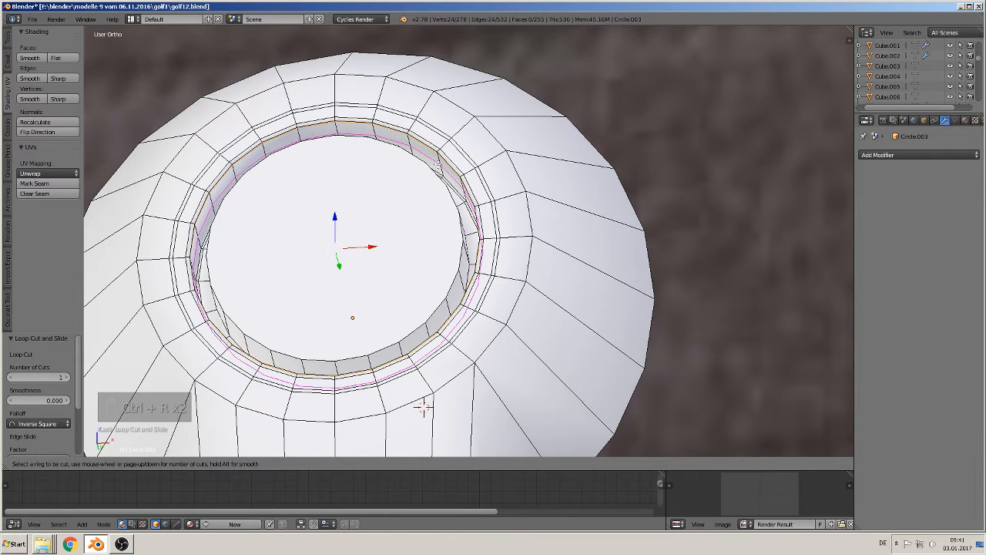
{"action": "left_click", "coordinate": [424, 407]}
{"action": "left_click", "coordinate": [423, 408]}
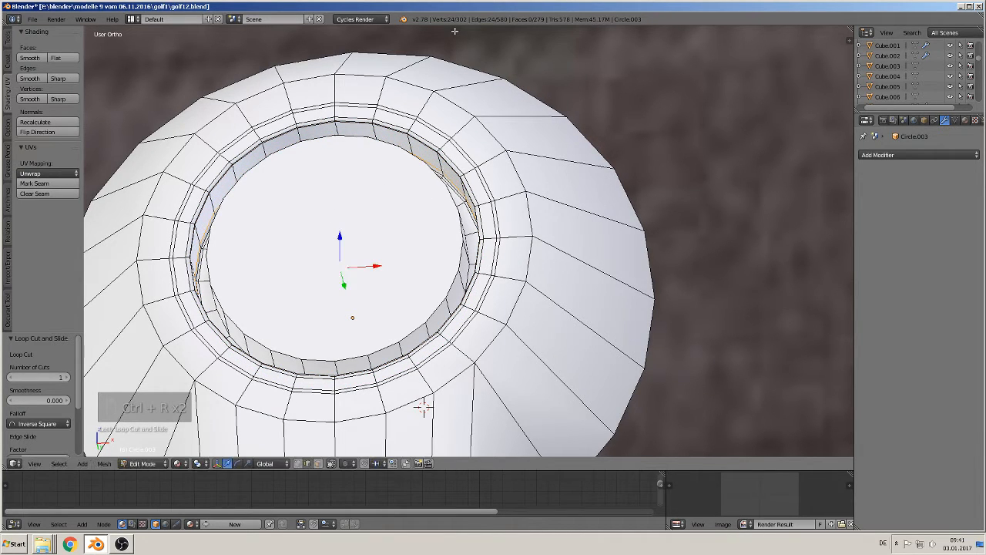
{"action": "key", "text": "Tab"}
- Box-select the vertices at the crank arm's lower end in front view and move them -0.326 along Z to lengthen the arm
{"action": "scroll", "coordinate": [447, 319], "scroll_direction": "down", "scroll_amount": 5}
{"action": "scroll", "coordinate": [435, 321], "scroll_direction": "down", "scroll_amount": 6}
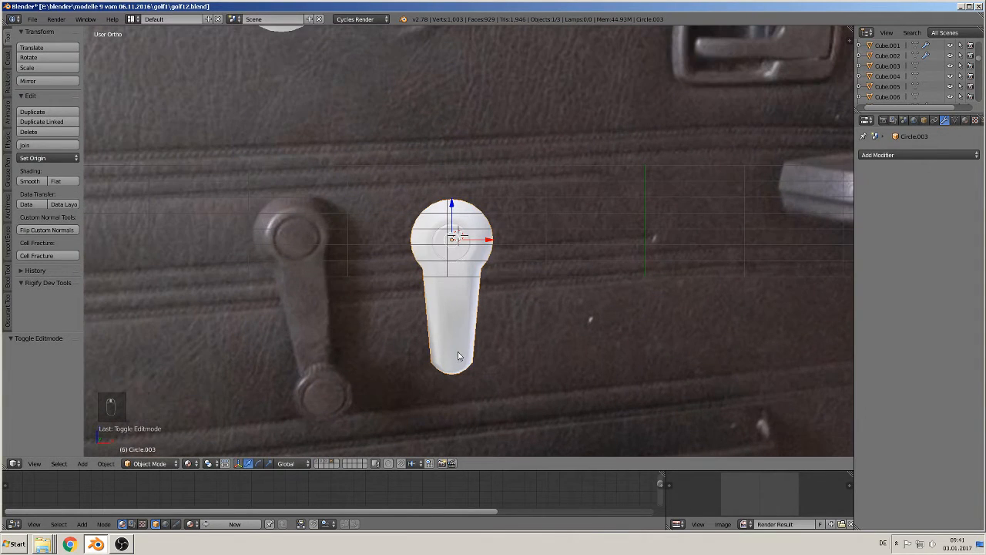
{"action": "key", "text": "KP_1"}
{"action": "middle_click_drag", "start_coordinate": [470, 349], "coordinate": [445, 300], "text": "shift"}
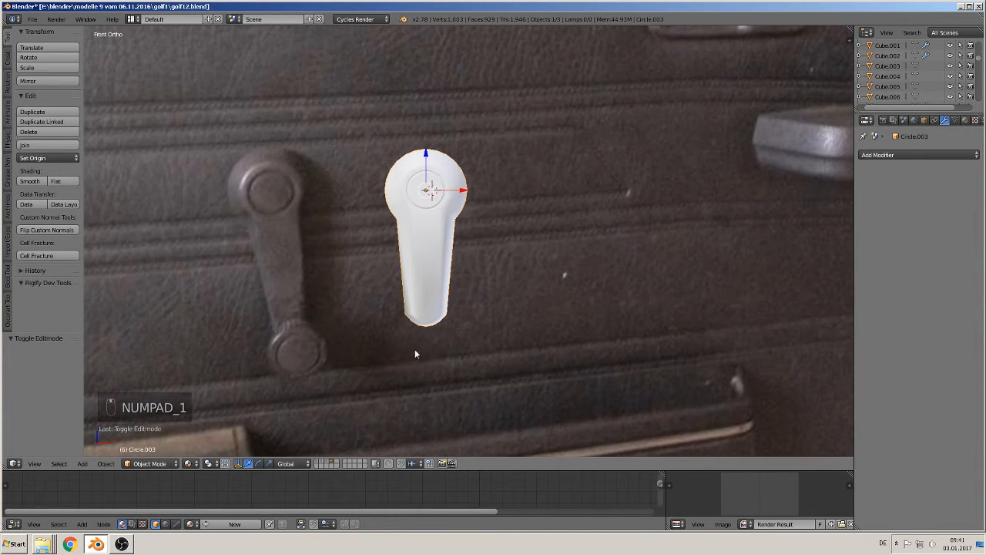
{"action": "key", "text": "Tab"}
{"action": "key", "text": "a"}
{"action": "key", "text": "a"}
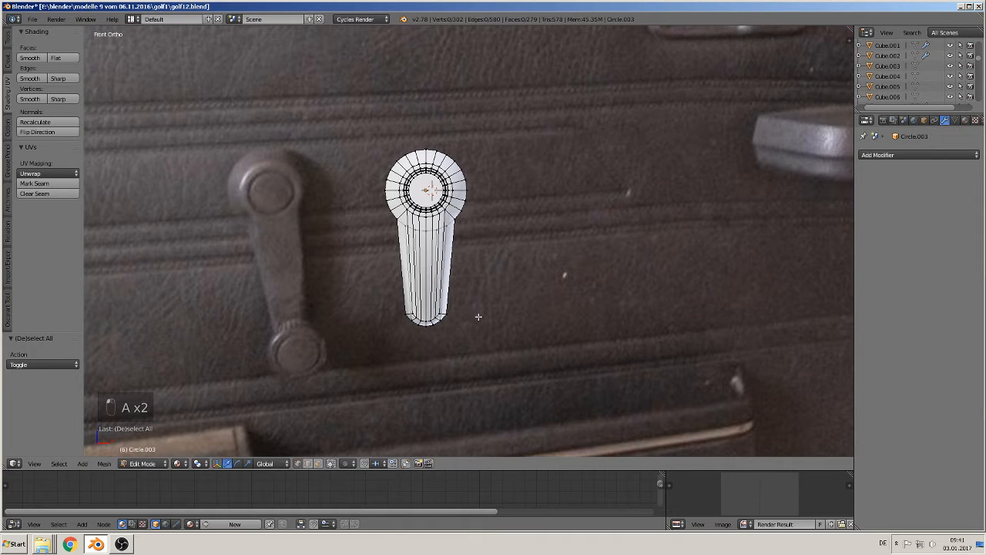
{"action": "key", "text": "a"}
{"action": "key", "text": "a"}
{"action": "key", "text": "b"}
{"action": "left_click_drag", "start_coordinate": [454, 345], "coordinate": [426, 318]}
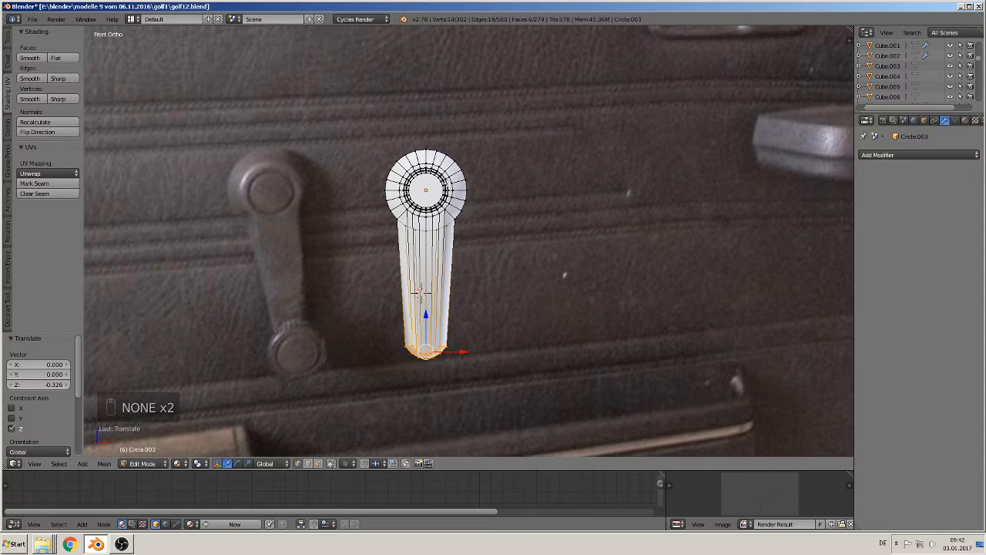
{"action": "key", "text": "Tab"}
- Examine the shape and mesh of the round knob above the crank from an oblique angle
{"action": "scroll", "coordinate": [447, 251], "scroll_direction": "down", "scroll_amount": 3}
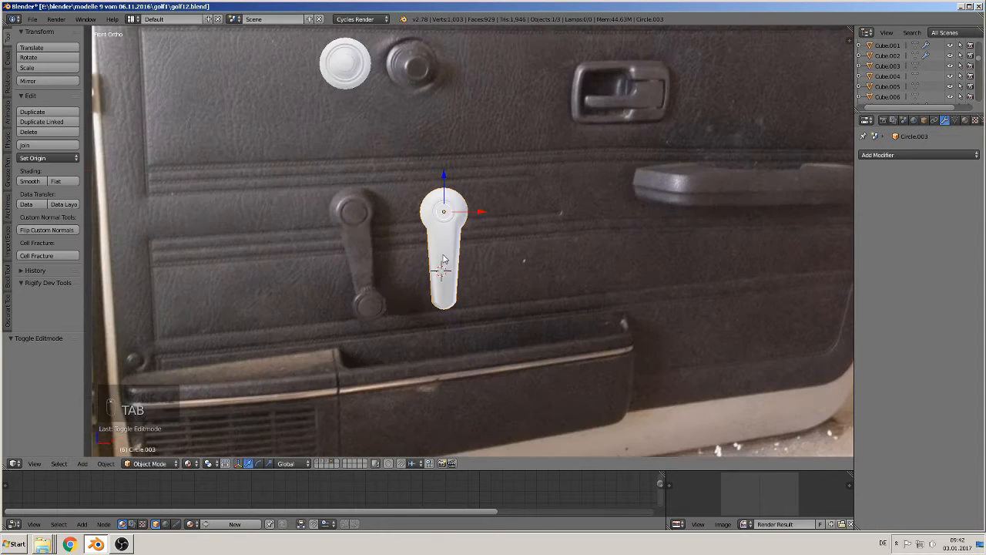
{"action": "middle_click_drag", "start_coordinate": [356, 74], "coordinate": [345, 138], "text": "shift"}
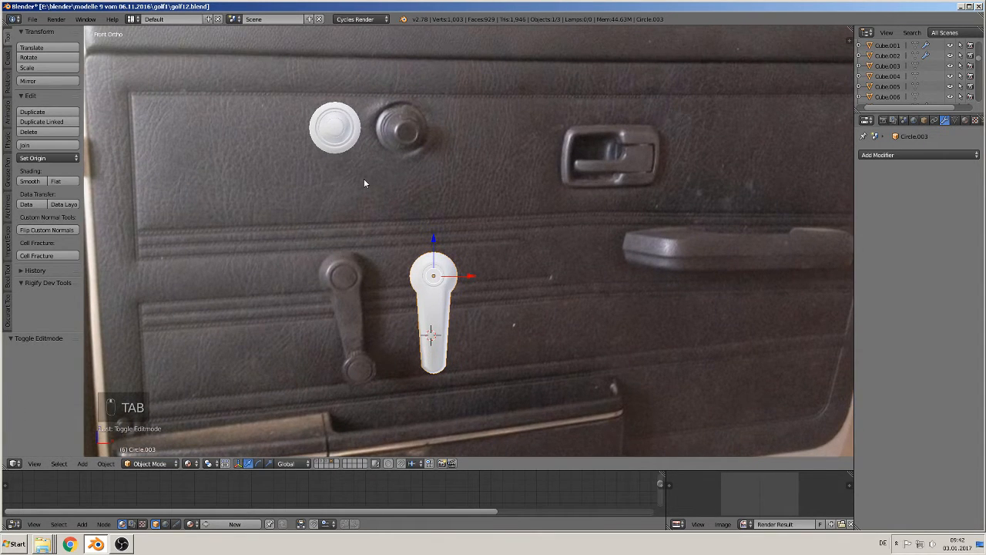
{"action": "middle_click_drag", "start_coordinate": [365, 180], "coordinate": [434, 204]}
{"action": "scroll", "coordinate": [408, 185], "scroll_direction": "up", "scroll_amount": 4}
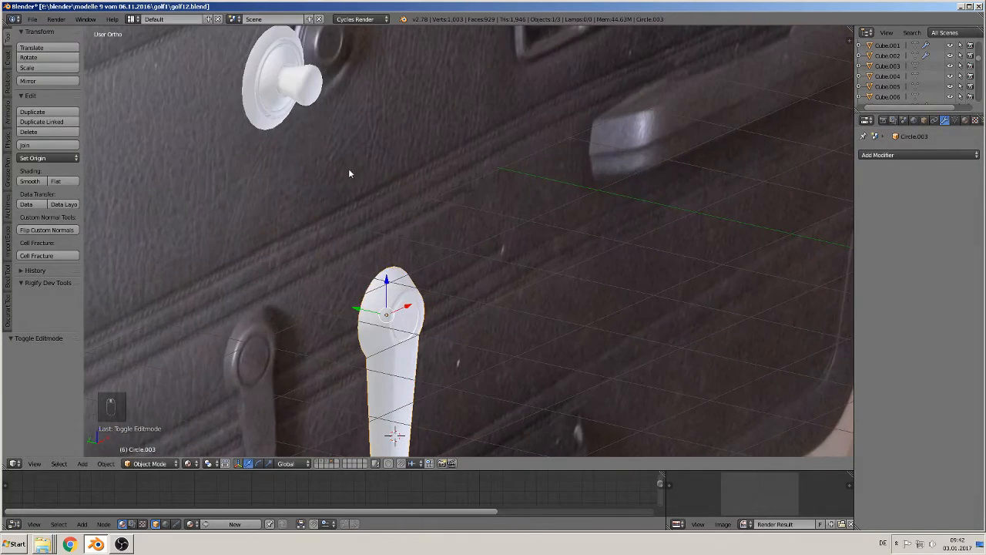
{"action": "middle_click_drag", "start_coordinate": [349, 170], "coordinate": [443, 286], "text": "shift"}
{"action": "scroll", "coordinate": [434, 260], "scroll_direction": "up", "scroll_amount": 4}
{"action": "scroll", "coordinate": [415, 250], "scroll_direction": "down", "scroll_amount": 2}
{"action": "key", "text": "Tab"}
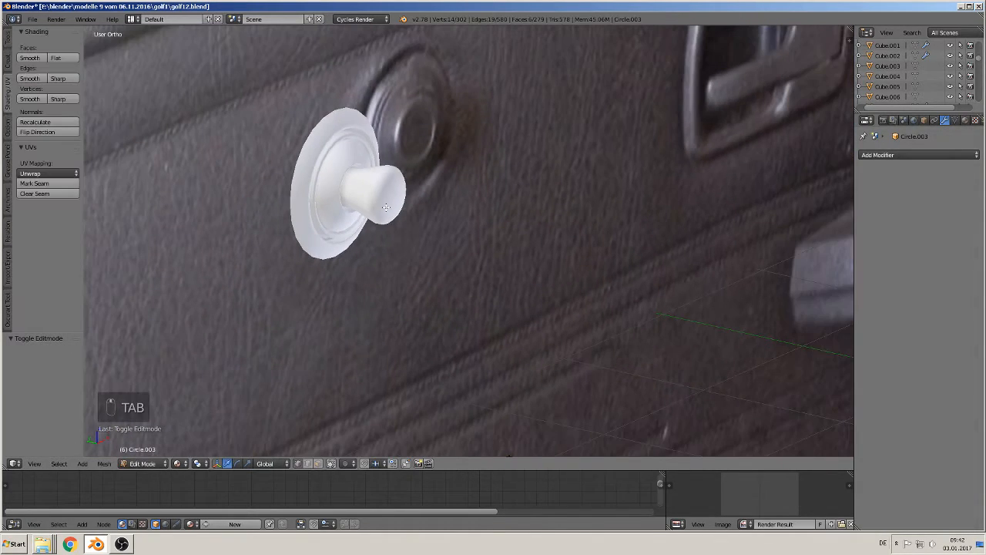
{"action": "key", "text": "Tab"}
{"action": "right_click", "coordinate": [371, 189]}
{"action": "key", "text": "Tab"}
{"action": "scroll", "coordinate": [378, 205], "scroll_direction": "up", "scroll_amount": 2}
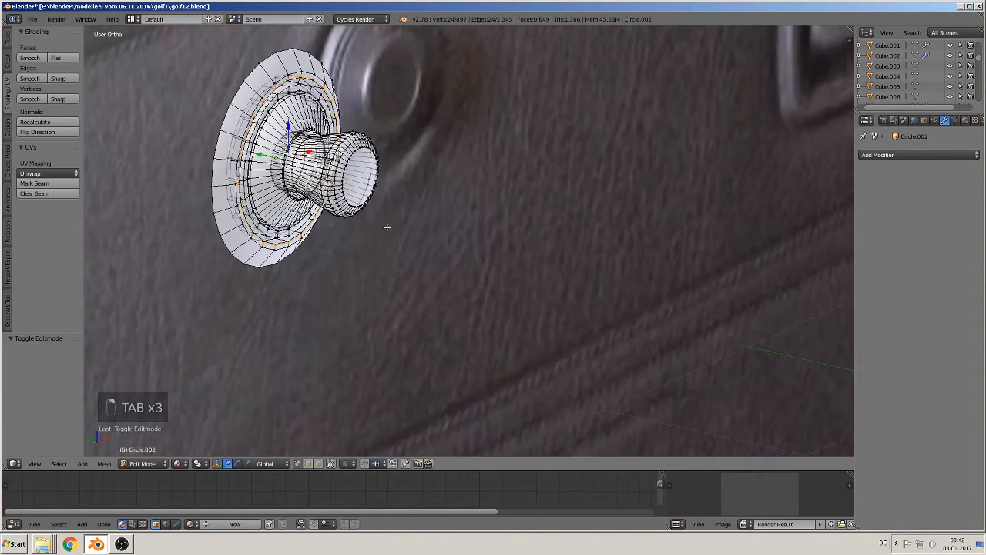
{"action": "middle_click_drag", "start_coordinate": [387, 225], "coordinate": [402, 234], "text": "shift"}
{"action": "scroll", "coordinate": [402, 234], "scroll_direction": "down", "scroll_amount": 4}
{"action": "key", "text": "a"}
{"action": "key", "text": "a"}
{"action": "key", "text": "a"}
{"action": "key", "text": "a"}
{"action": "key", "text": "Tab"}
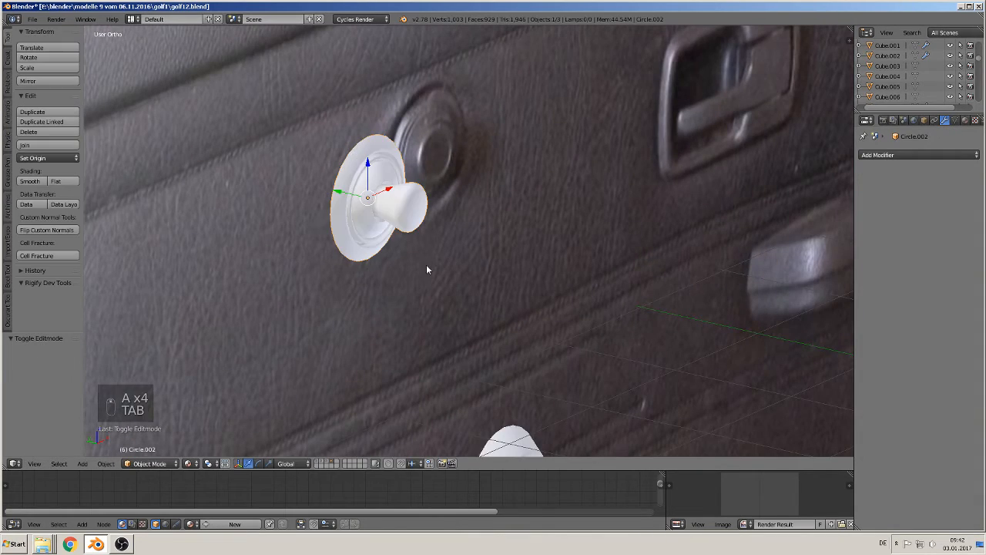
{"action": "scroll", "coordinate": [429, 265], "scroll_direction": "down", "scroll_amount": 1}
{"action": "middle_click_drag", "start_coordinate": [440, 282], "coordinate": [420, 290]}
{"action": "scroll", "coordinate": [454, 307], "scroll_direction": "down", "scroll_amount": 2}
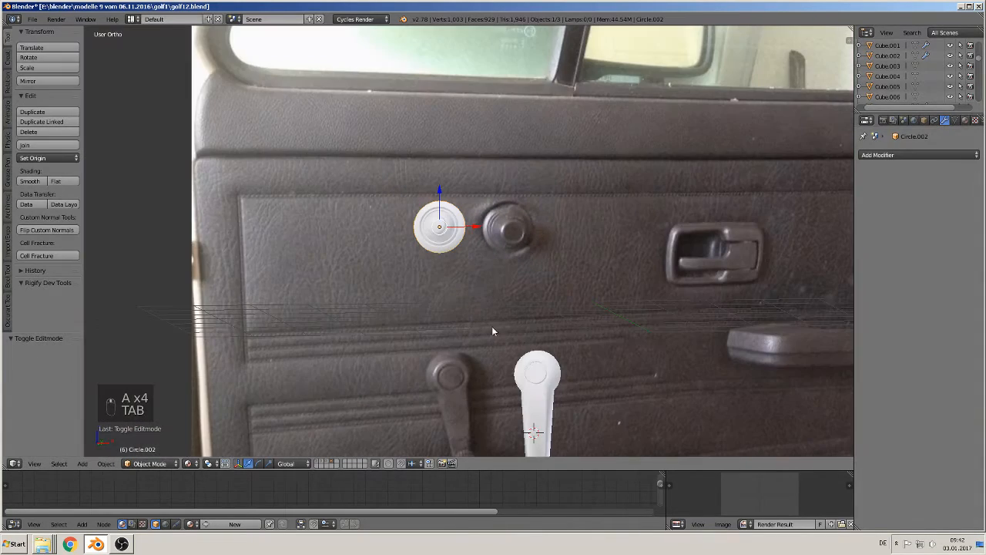
- Place the 3D cursor at the crank arm's lower end and add a 24-vertex mesh circle there
{"action": "key", "text": "Up"}
{"action": "middle_click_drag", "start_coordinate": [532, 345], "coordinate": [438, 206], "text": "shift"}
{"action": "scroll", "coordinate": [444, 223], "scroll_direction": "up", "scroll_amount": 3}
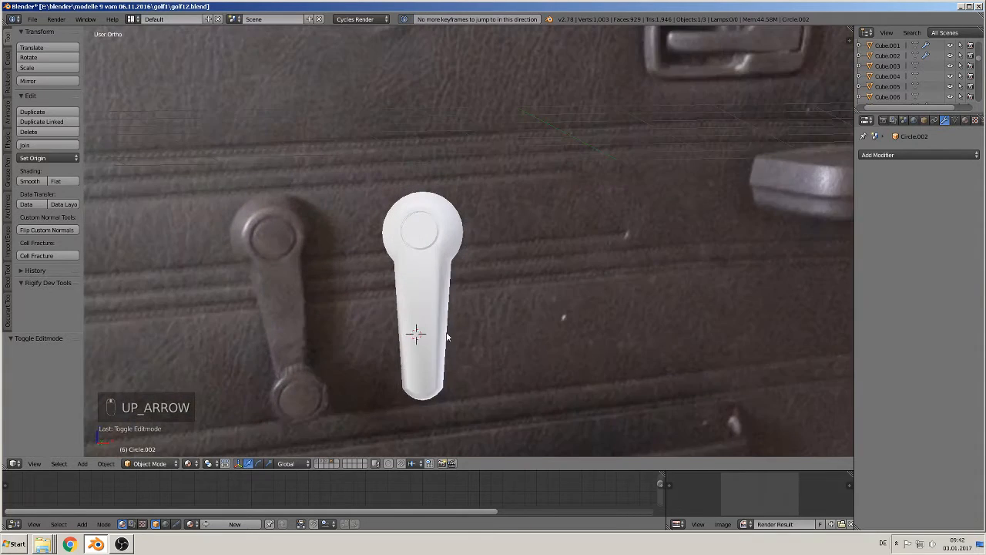
{"action": "middle_click_drag", "start_coordinate": [445, 332], "coordinate": [424, 256], "text": "shift"}
{"action": "scroll", "coordinate": [413, 249], "scroll_direction": "up", "scroll_amount": 1}
{"action": "left_click", "coordinate": [388, 318]}
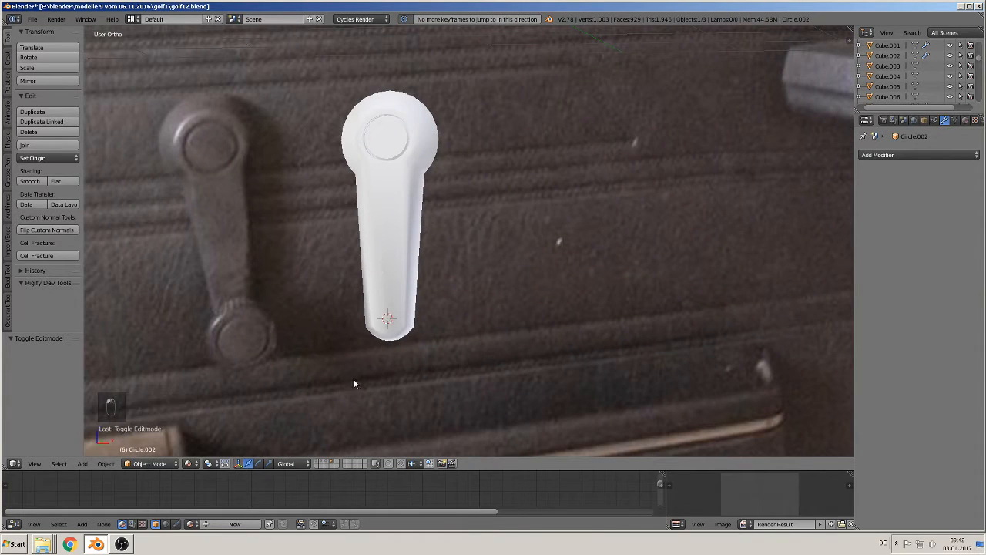
{"action": "left_click", "coordinate": [83, 463]}
{"action": "mouse_move", "coordinate": [96, 450]}
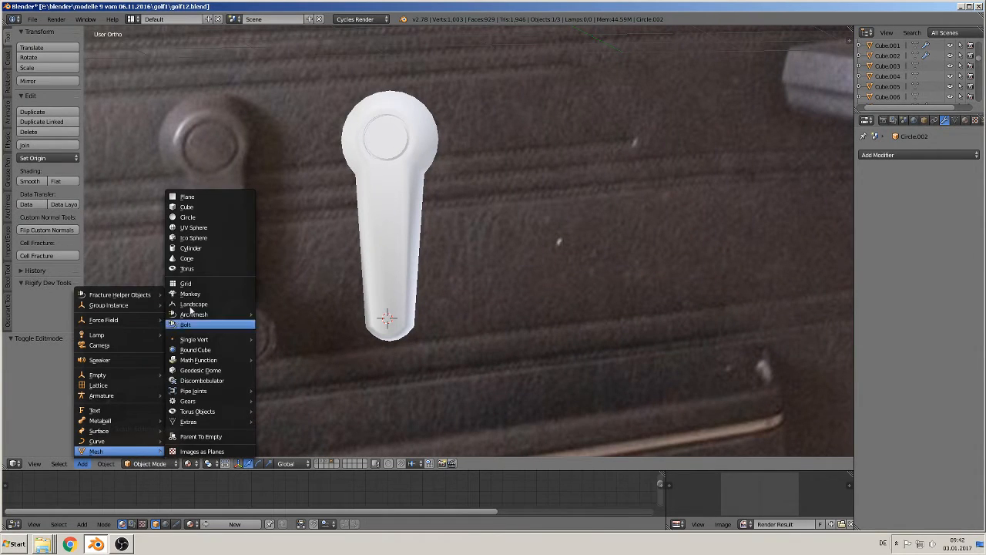
{"action": "left_click", "coordinate": [190, 217]}
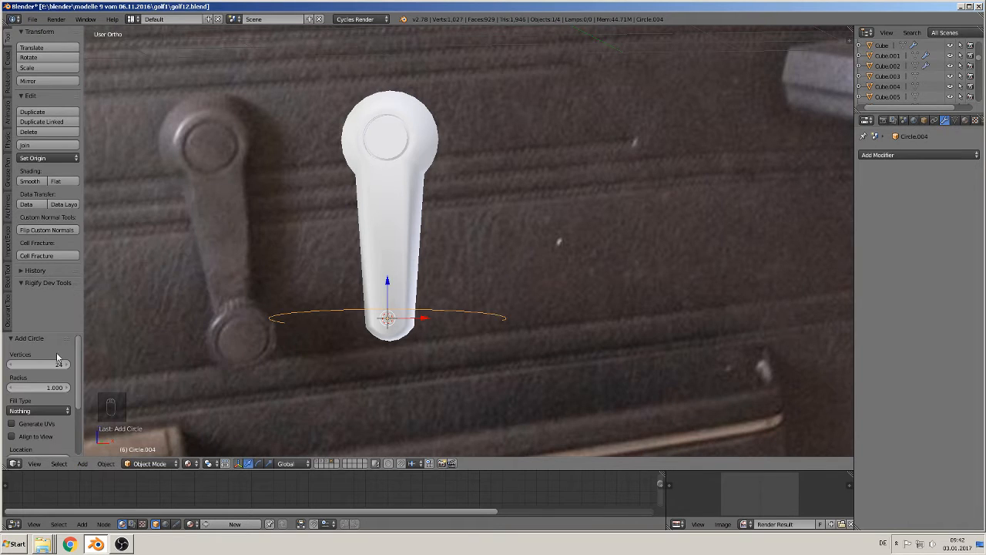
- Rotate the new circle 90° about the X axis and scale it to 0.265
{"action": "type", "text": "rx"}
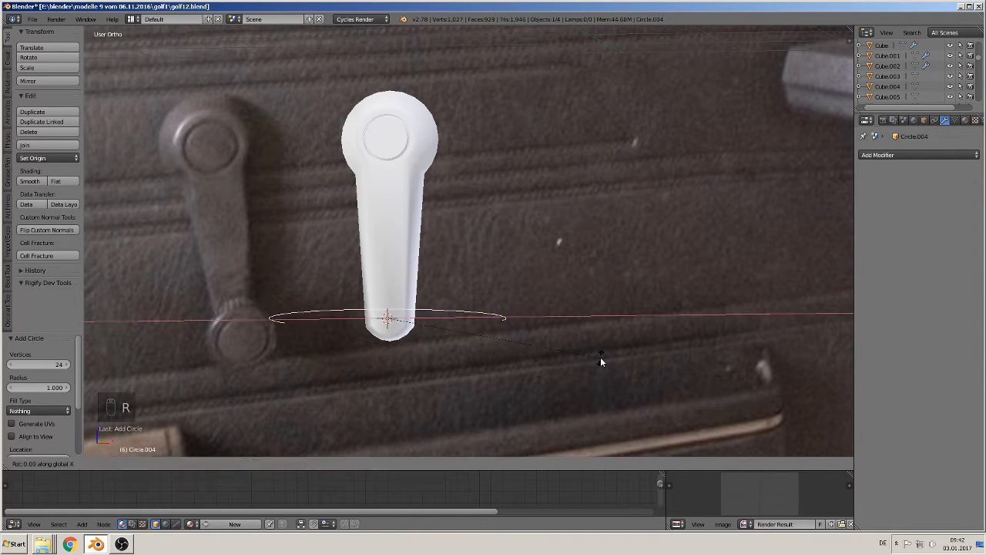
{"action": "type", "text": "90"}
{"action": "key", "text": "Return"}
{"action": "key", "text": "s"}
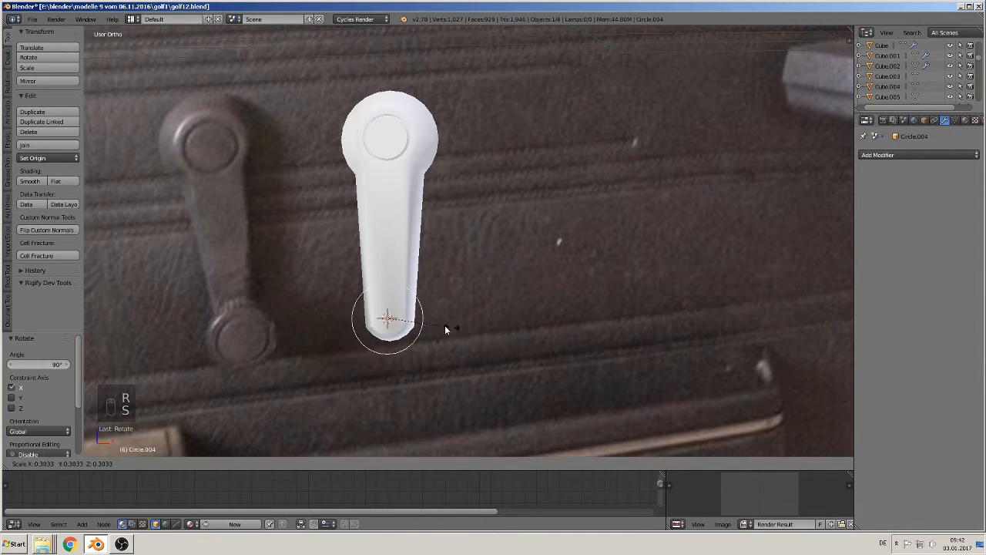
{"action": "left_click", "coordinate": [446, 325]}
- Move the circle about -0.65 along X and -0.091 along Z, beside the photographed crank's handle knob
{"action": "key", "text": "g"}
{"action": "key", "text": "x"}
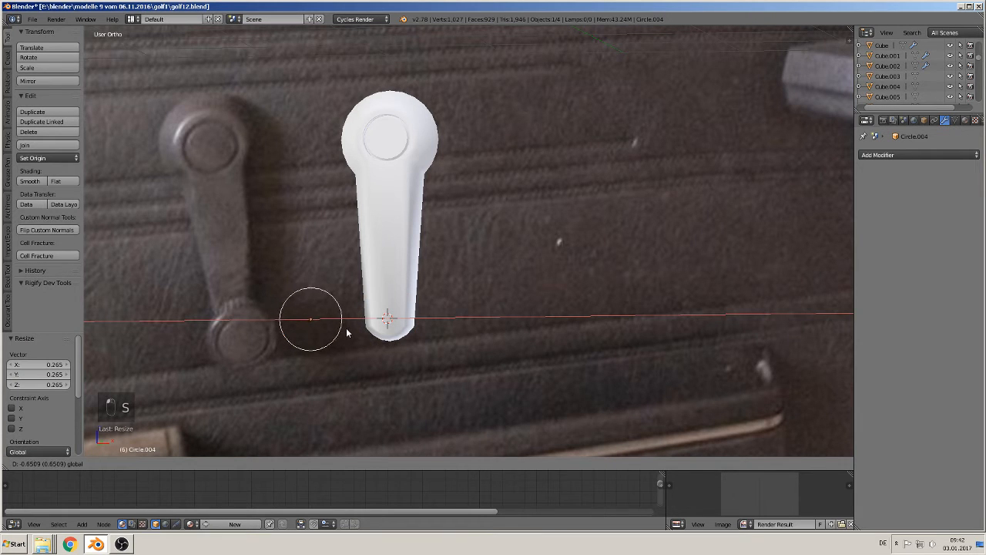
{"action": "left_click", "coordinate": [347, 330]}
{"action": "key", "text": "g"}
{"action": "key", "text": "z"}
{"action": "left_click", "coordinate": [308, 303]}
- Extrude the circle's edges inward twice, scaled to 0.899 and 0.904, and fill the remaining opening with a face
{"action": "scroll", "coordinate": [442, 275], "scroll_direction": "up", "scroll_amount": 5}
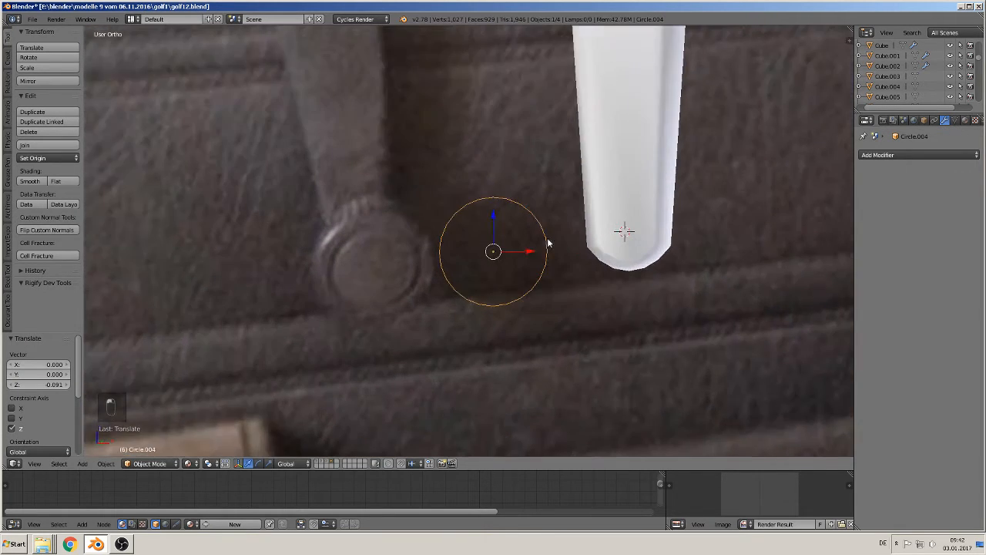
{"action": "key", "text": "Tab"}
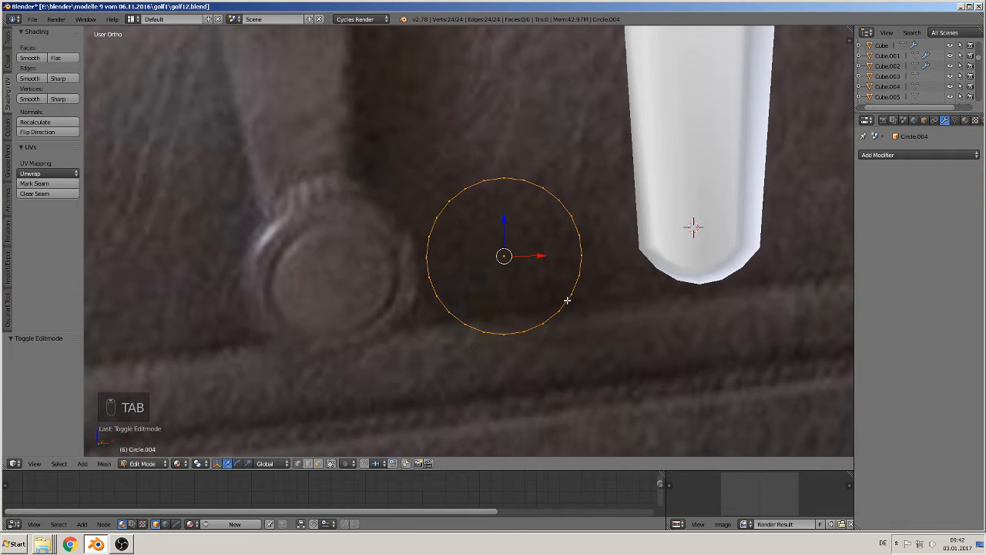
{"action": "key", "text": "w"}
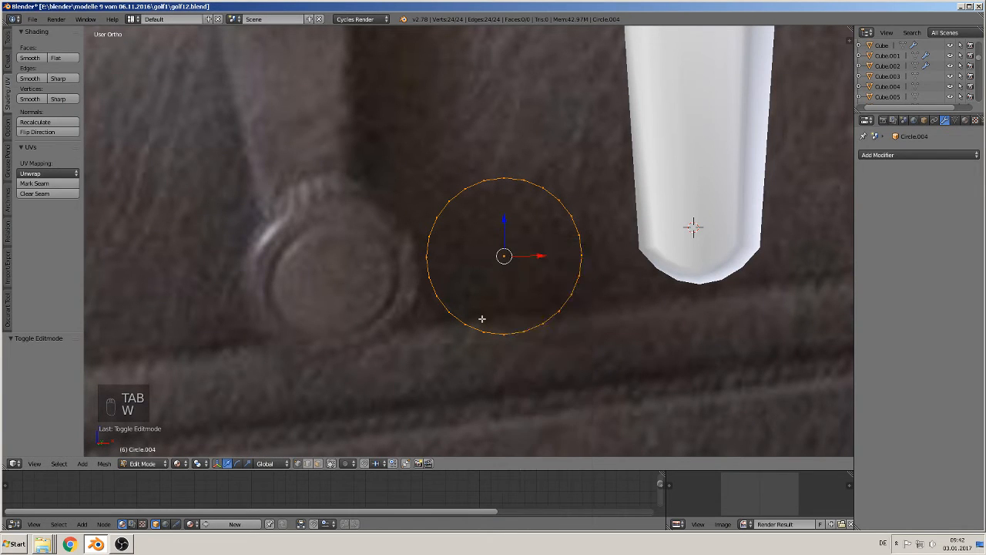
{"action": "key", "text": "e"}
{"action": "key", "text": "s"}
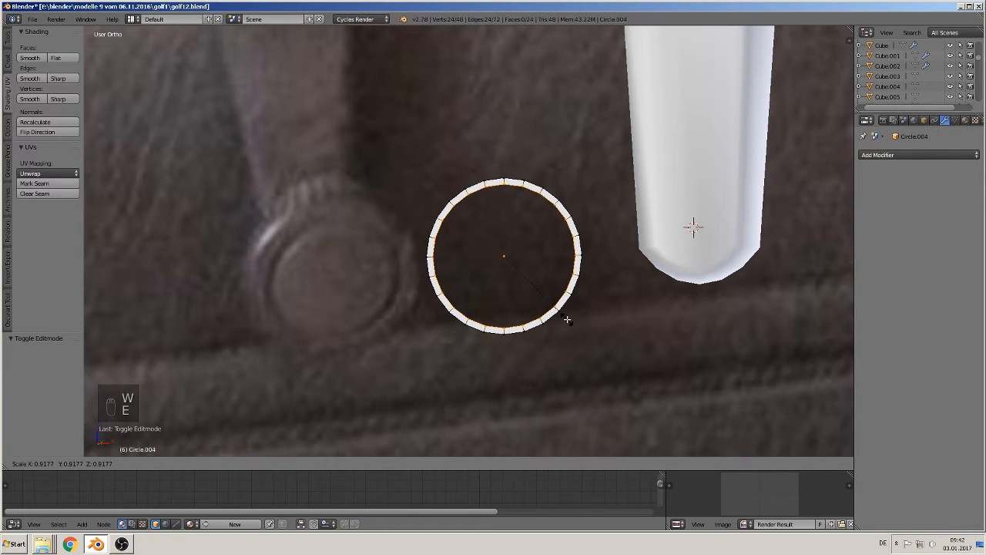
{"action": "left_click", "coordinate": [564, 318]}
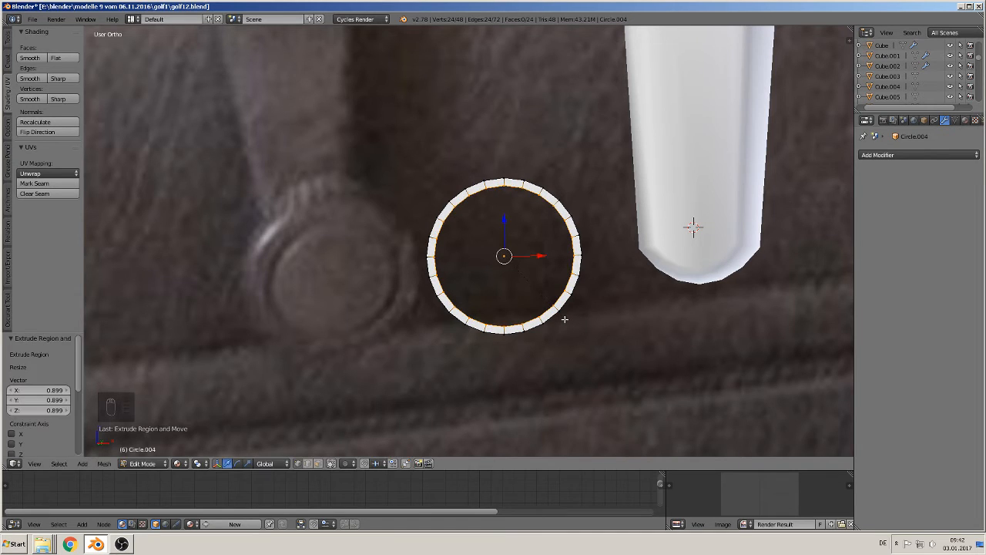
{"action": "key", "text": "e"}
{"action": "key", "text": "s"}
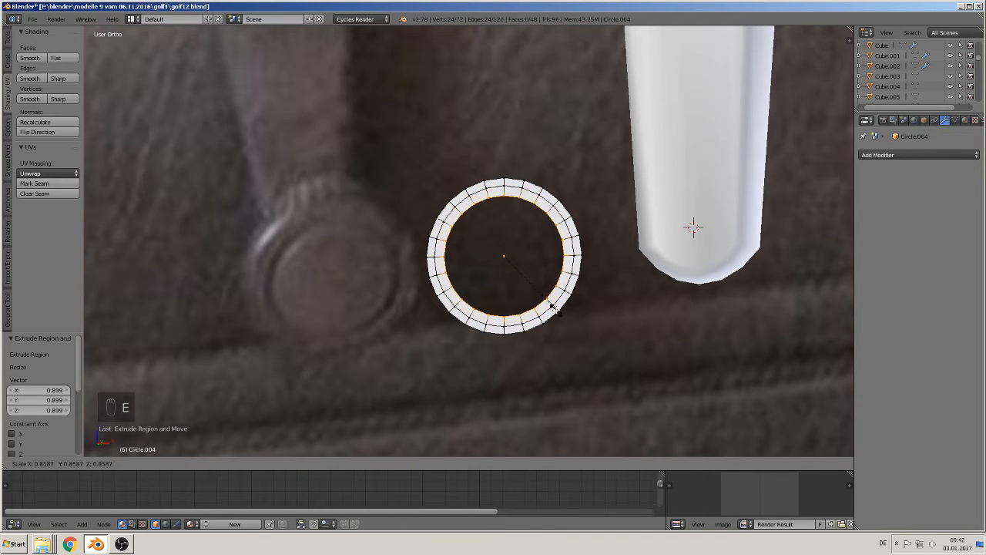
{"action": "left_click", "coordinate": [560, 311]}
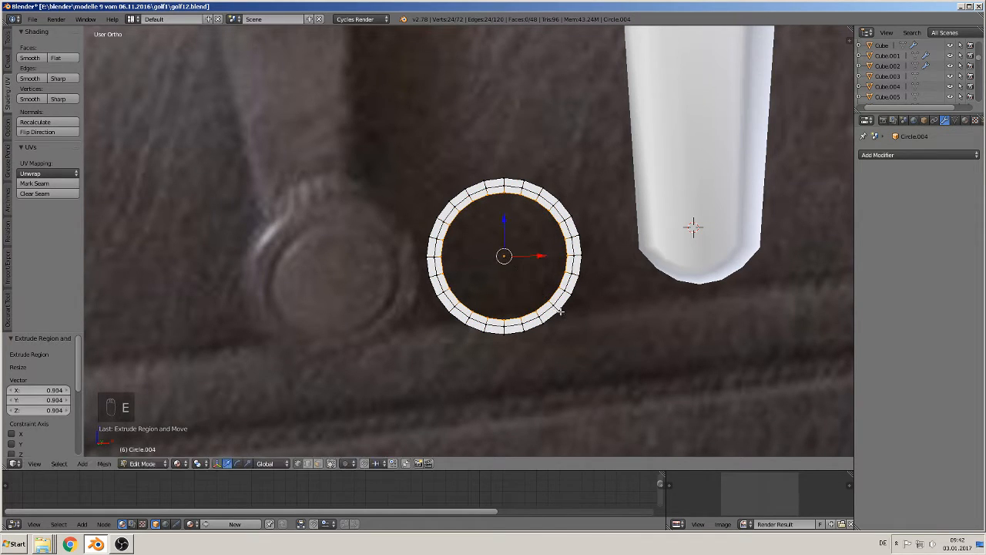
{"action": "key", "text": "f"}
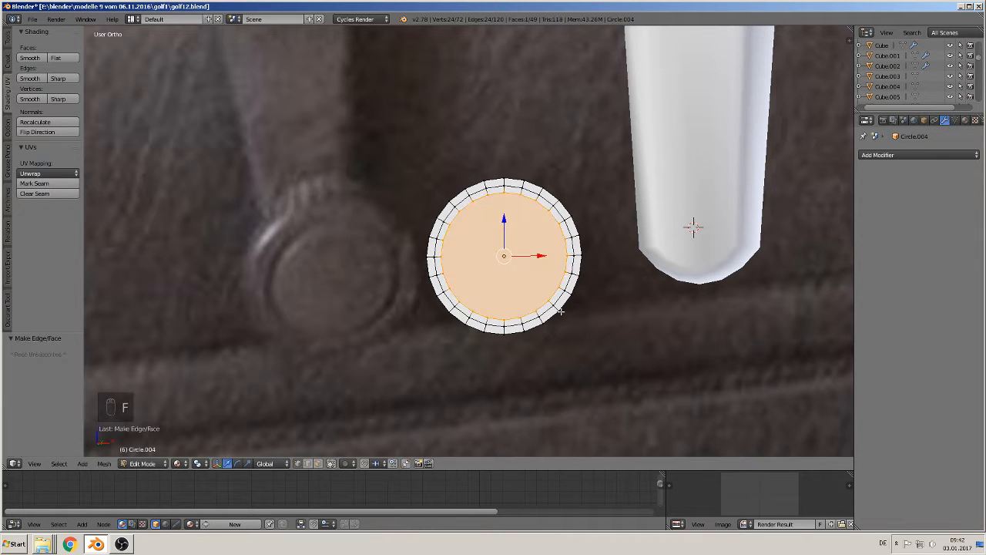
- Select the inner ring of faces around the disc, extrude it and move it 0.027 along Y to form a groove
{"action": "left_click", "coordinate": [297, 463]}
{"action": "right_click", "coordinate": [445, 276], "text": "alt"}
{"action": "middle_click_drag", "start_coordinate": [460, 293], "coordinate": [532, 330]}
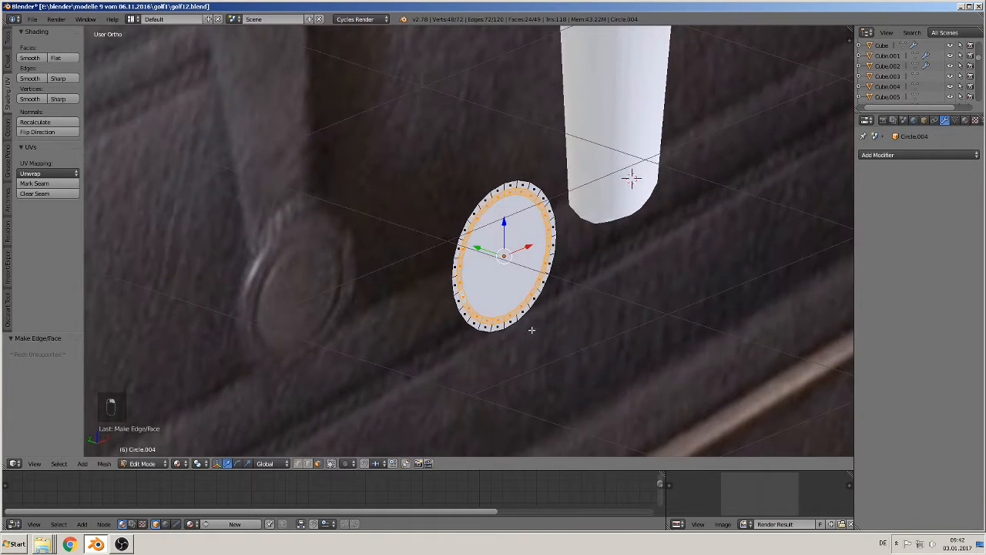
{"action": "key", "text": "e"}
{"action": "left_click_drag", "start_coordinate": [481, 247], "coordinate": [476, 245]}
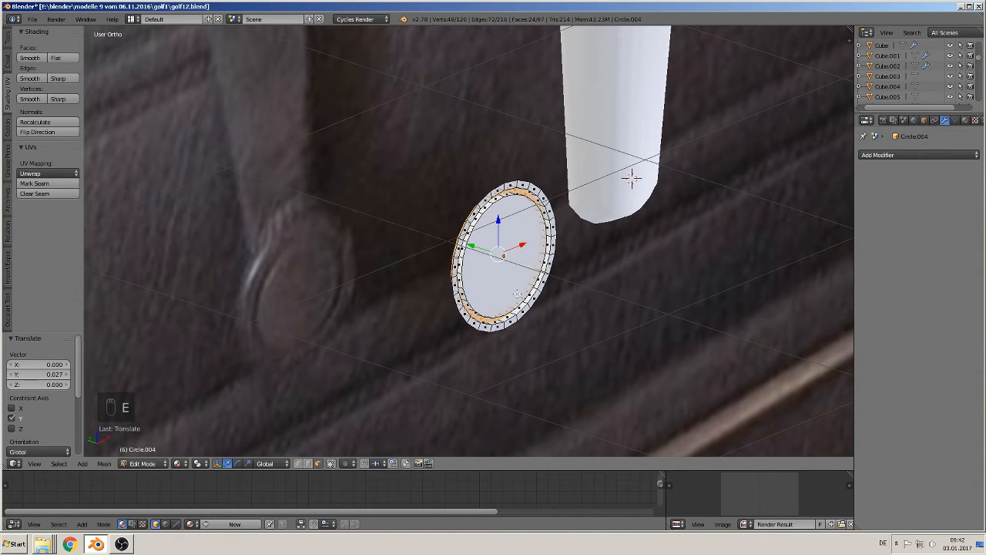
- Select the disc's outer edge loop and extrude it 0.110 along Y to give the knob a rim
{"action": "middle_click_drag", "start_coordinate": [475, 245], "coordinate": [464, 270]}
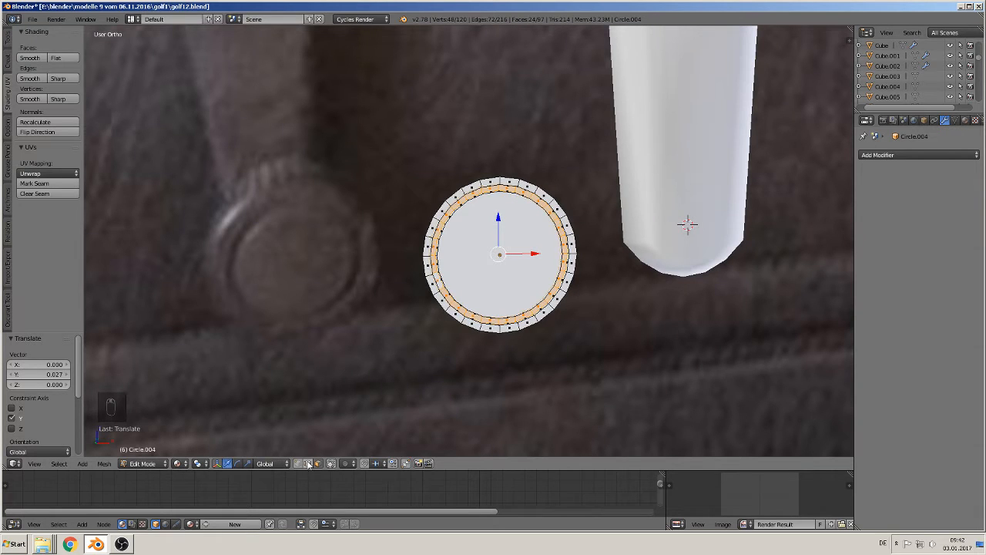
{"action": "left_click", "coordinate": [307, 464]}
{"action": "left_click", "coordinate": [456, 188], "text": "alt"}
{"action": "middle_click_drag", "start_coordinate": [461, 215], "coordinate": [510, 249]}
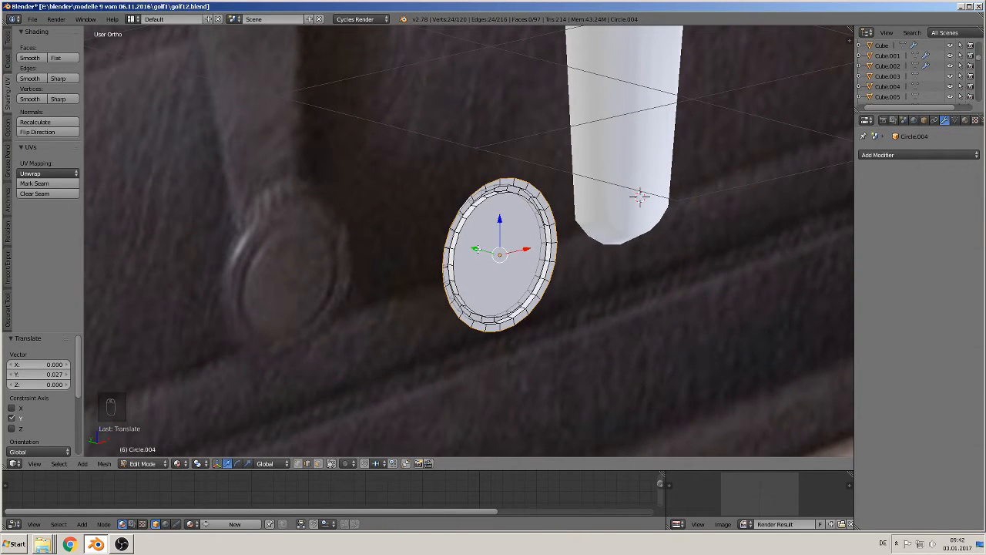
{"action": "key", "text": "e"}
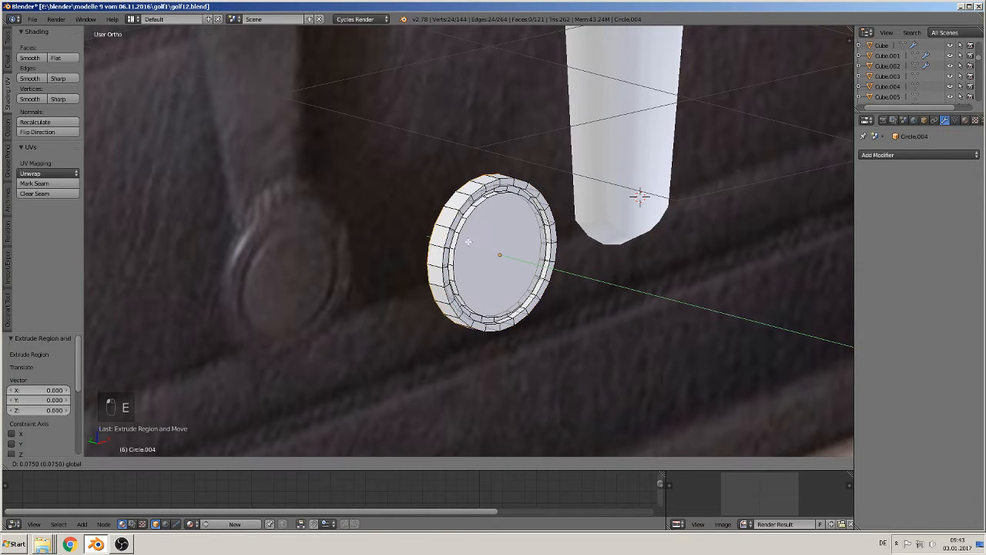
{"action": "left_click", "coordinate": [461, 239]}
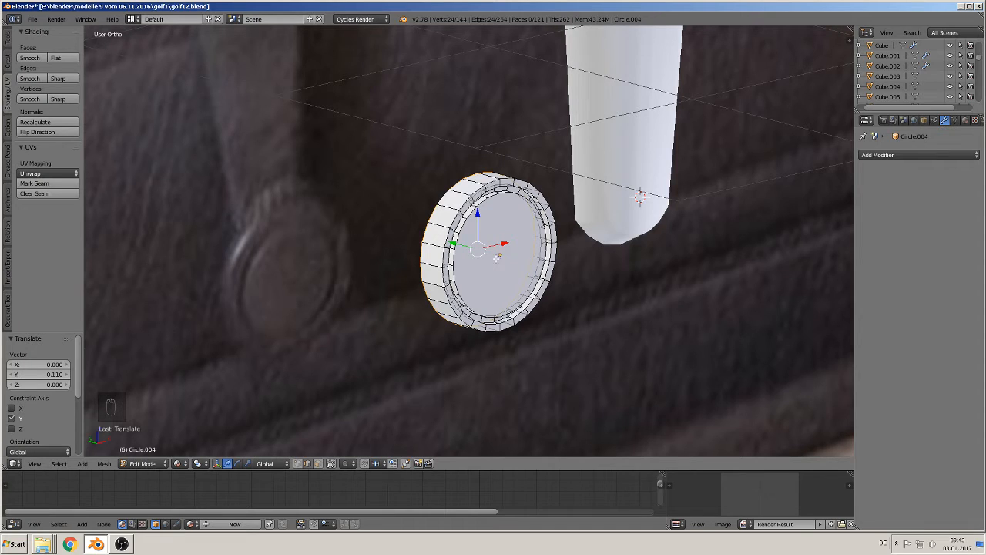
- Extrude the rim's back edge 0.533 along Y, scale it down to a taper, and move it -0.328 along Y
{"action": "key", "text": "e"}
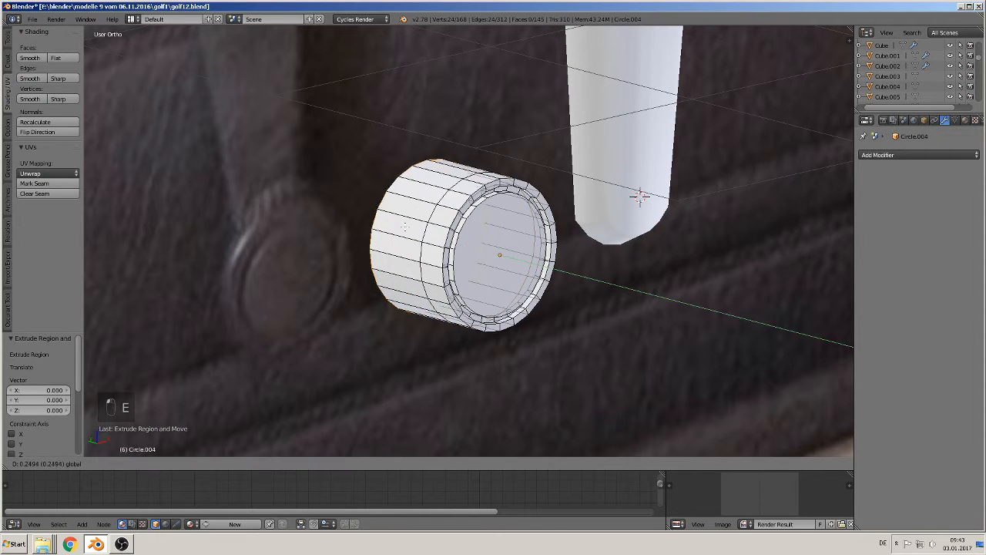
{"action": "left_click", "coordinate": [348, 212]}
{"action": "key", "text": "s"}
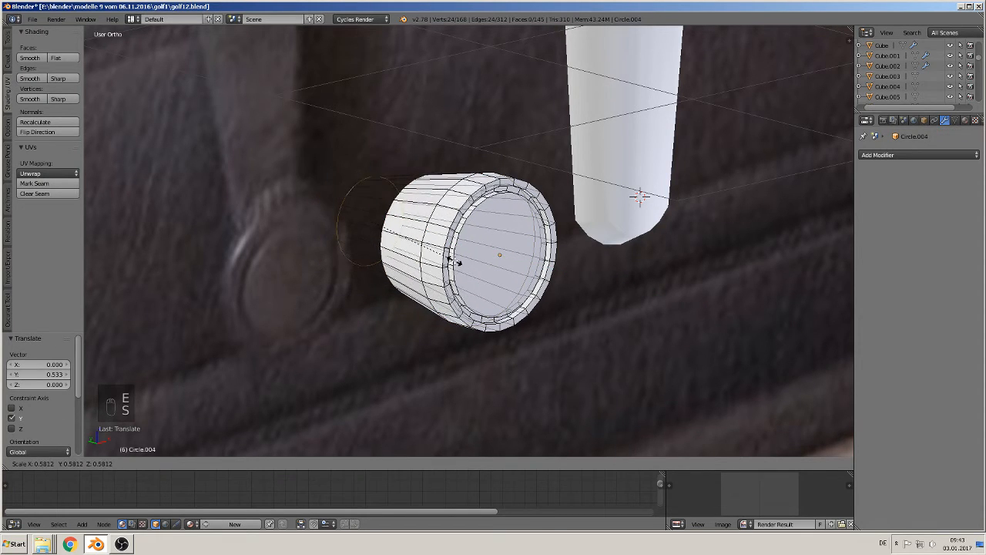
{"action": "left_click", "coordinate": [467, 263]}
{"action": "middle_click_drag", "start_coordinate": [360, 232], "coordinate": [439, 248]}
{"action": "left_click_drag", "start_coordinate": [350, 221], "coordinate": [453, 236]}
{"action": "middle_click_drag", "start_coordinate": [492, 240], "coordinate": [455, 260]}
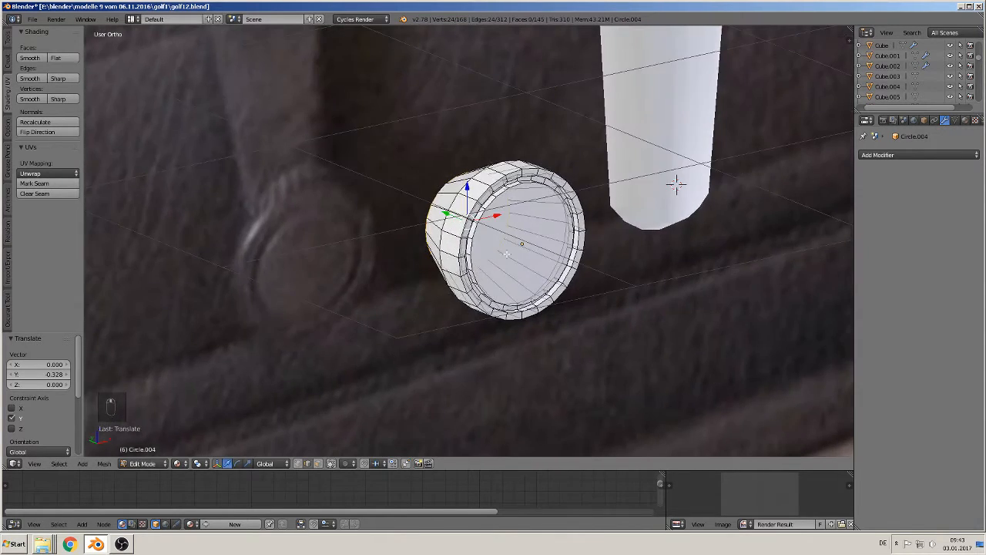
- Bevel the knob's front outer edge loop with 2 segments and an offset of about 0.062
{"action": "scroll", "coordinate": [506, 247], "scroll_direction": "up", "scroll_amount": 2}
{"action": "right_click", "coordinate": [493, 171], "text": "alt"}
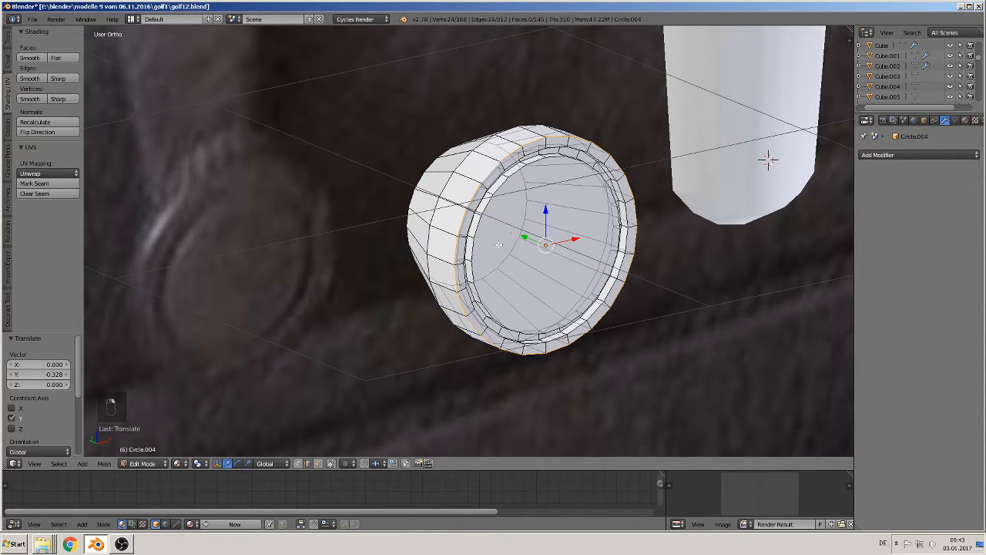
{"action": "key", "text": "ctrl+b"}
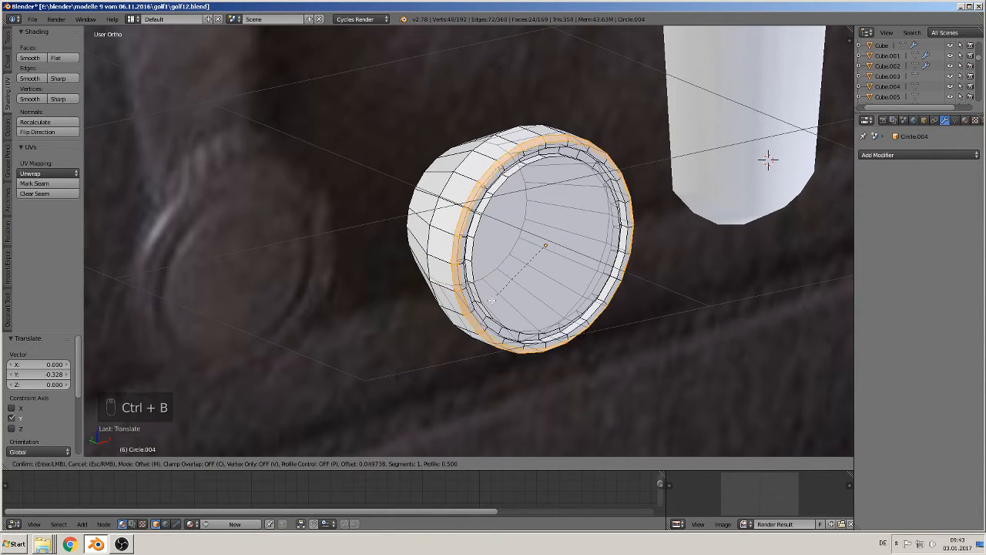
{"action": "scroll", "coordinate": [501, 285], "scroll_direction": "up", "scroll_amount": 1}
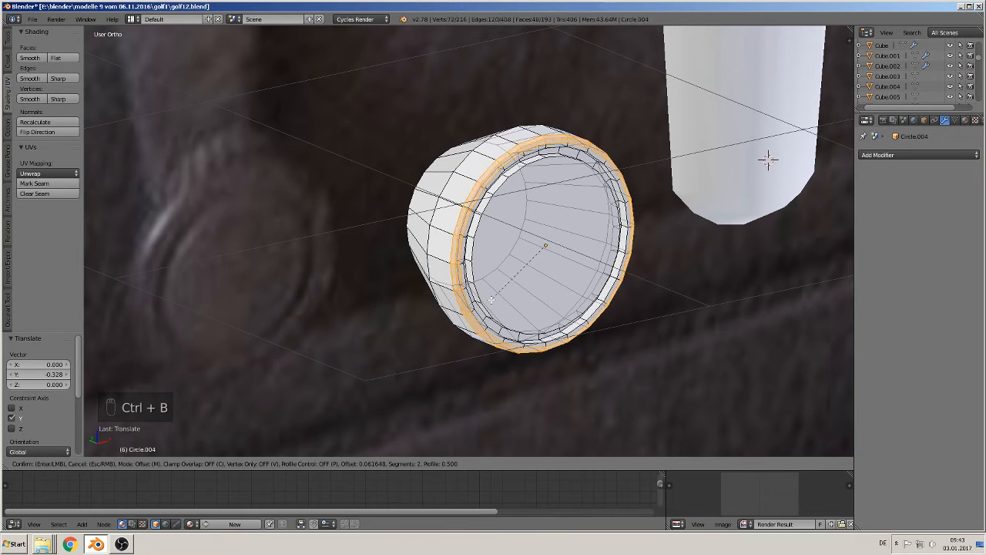
{"action": "left_click", "coordinate": [491, 299]}
- Leave mesh editing and apply smooth shading to the whole knob
{"action": "key", "text": "Tab"}
{"action": "scroll", "coordinate": [492, 301], "scroll_direction": "down", "scroll_amount": 3}
{"action": "middle_click_drag", "start_coordinate": [488, 299], "coordinate": [444, 276]}
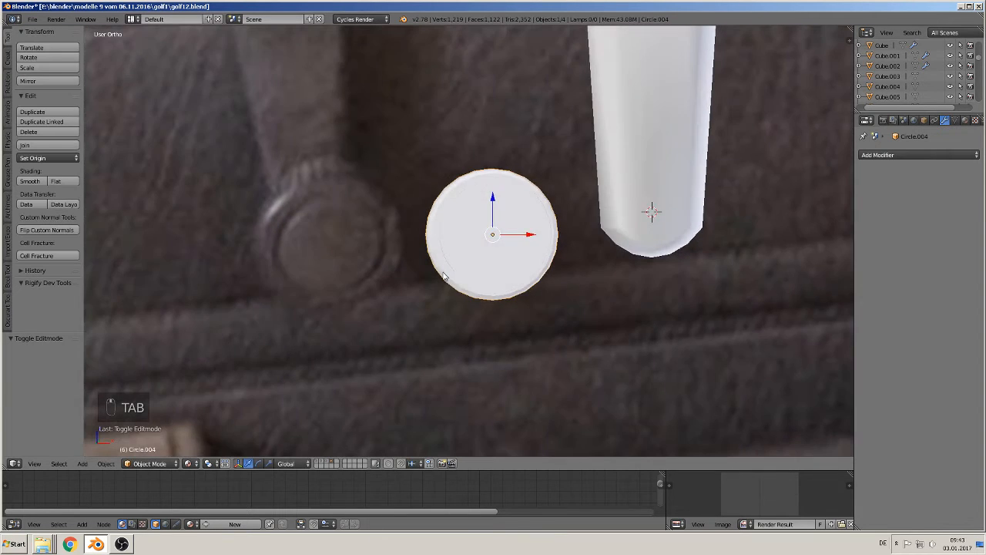
{"action": "scroll", "coordinate": [443, 276], "scroll_direction": "down", "scroll_amount": 2}
{"action": "scroll", "coordinate": [443, 279], "scroll_direction": "up", "scroll_amount": 1}
{"action": "left_click", "coordinate": [37, 181]}
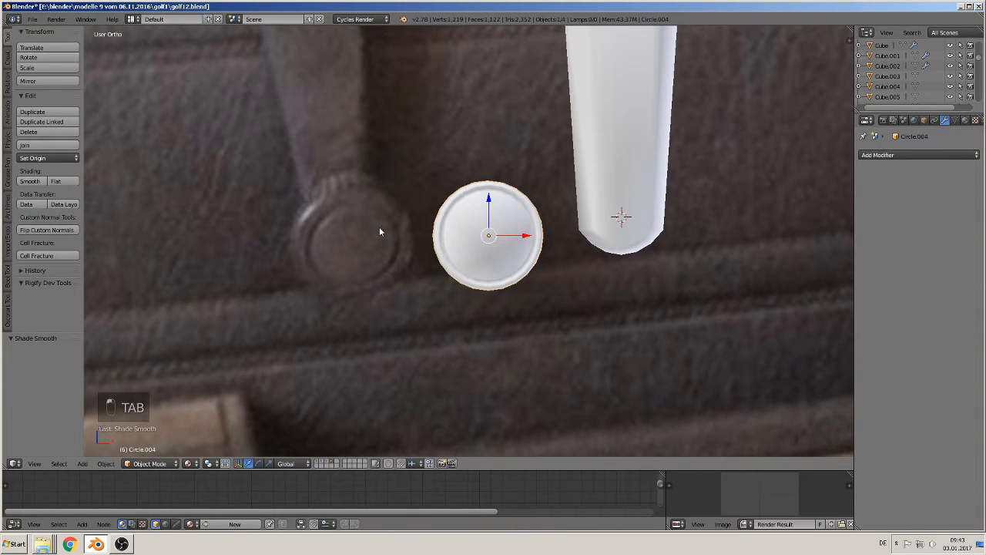
- Apply flat shading to the knob's round front face only, and return to object mode
{"action": "scroll", "coordinate": [379, 226], "scroll_direction": "up", "scroll_amount": 2}
{"action": "key", "text": "Tab"}
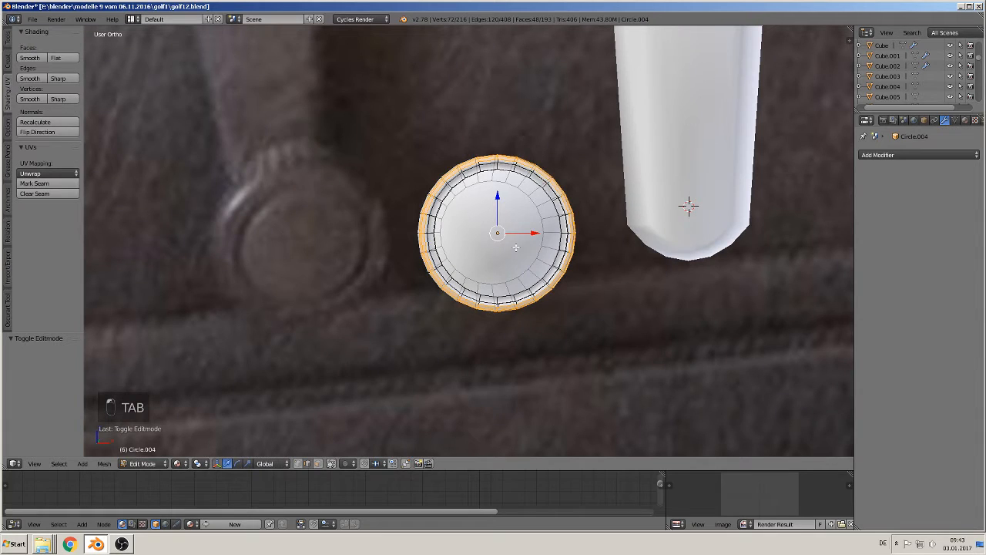
{"action": "left_click", "coordinate": [318, 463]}
{"action": "right_click", "coordinate": [497, 249]}
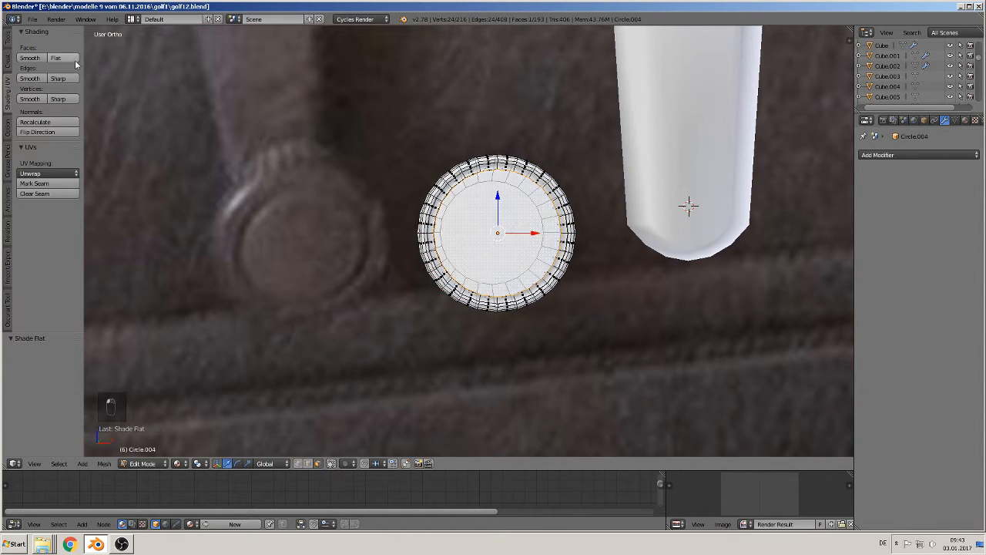
{"action": "key", "text": "Tab"}
- Move the knob 0.657 along X onto the lower end of the modelled crank
{"action": "scroll", "coordinate": [542, 266], "scroll_direction": "down", "scroll_amount": 3}
{"action": "scroll", "coordinate": [542, 266], "scroll_direction": "down", "scroll_amount": 3}
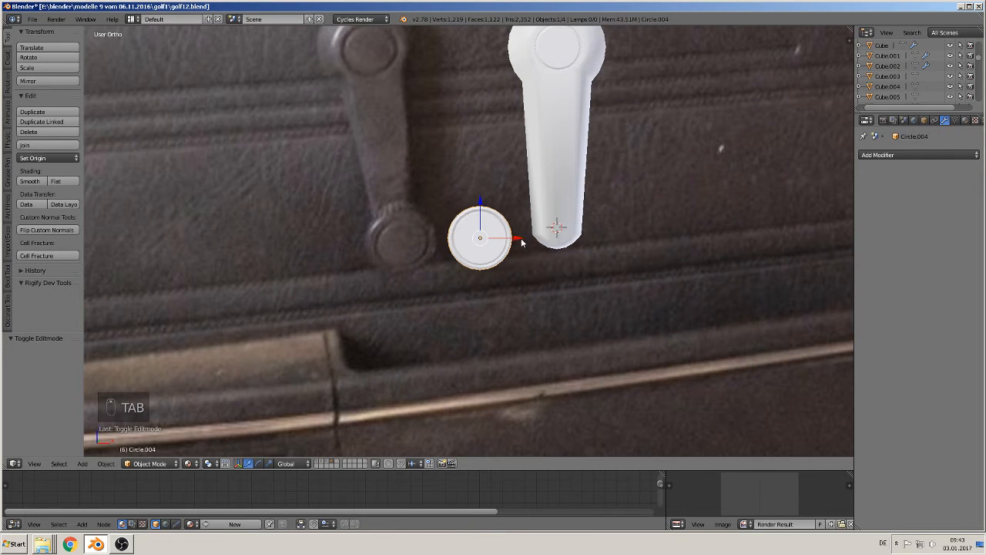
{"action": "key", "text": "g"}
{"action": "key", "text": "x"}
{"action": "left_click_drag", "start_coordinate": [594, 238], "coordinate": [594, 238]}
- Move the knob along Y to seat it on the crank arm, finishing with a -0.021 adjustment
{"action": "middle_click_drag", "start_coordinate": [602, 258], "coordinate": [752, 297]}
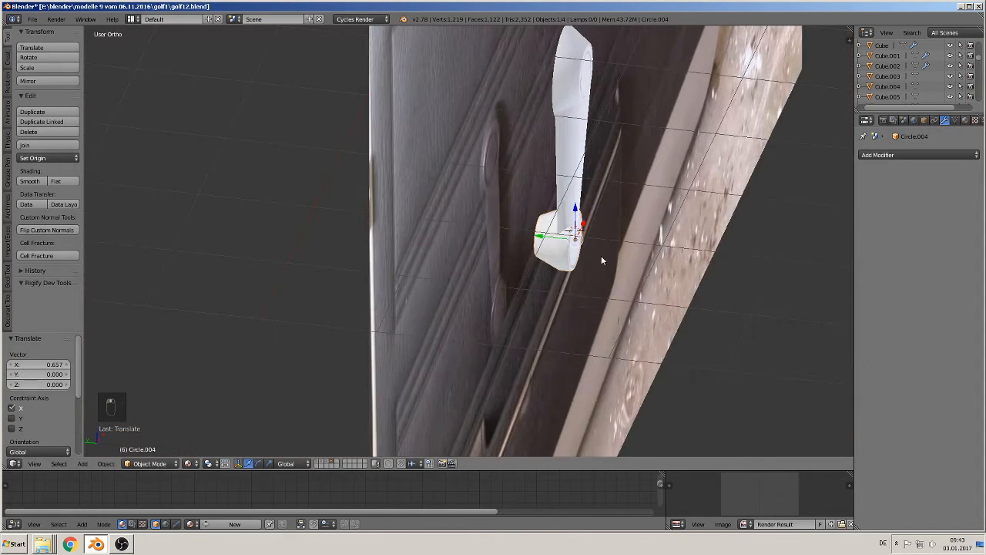
{"action": "left_click_drag", "start_coordinate": [541, 236], "coordinate": [609, 195]}
{"action": "scroll", "coordinate": [605, 205], "scroll_direction": "up", "scroll_amount": 1}
{"action": "mouse_move", "coordinate": [603, 207]}
{"action": "middle_mouse_down"}
{"action": "mouse_move", "coordinate": [594, 200]}
{"action": "mouse_move", "coordinate": [602, 216]}
{"action": "middle_mouse_up"}
{"action": "left_click_drag", "start_coordinate": [604, 219], "coordinate": [605, 223]}
{"action": "middle_click_drag", "start_coordinate": [605, 223], "coordinate": [517, 225]}
{"action": "scroll", "coordinate": [633, 265], "scroll_direction": "down", "scroll_amount": 2}
{"action": "scroll", "coordinate": [455, 359], "scroll_direction": "down", "scroll_amount": 3}
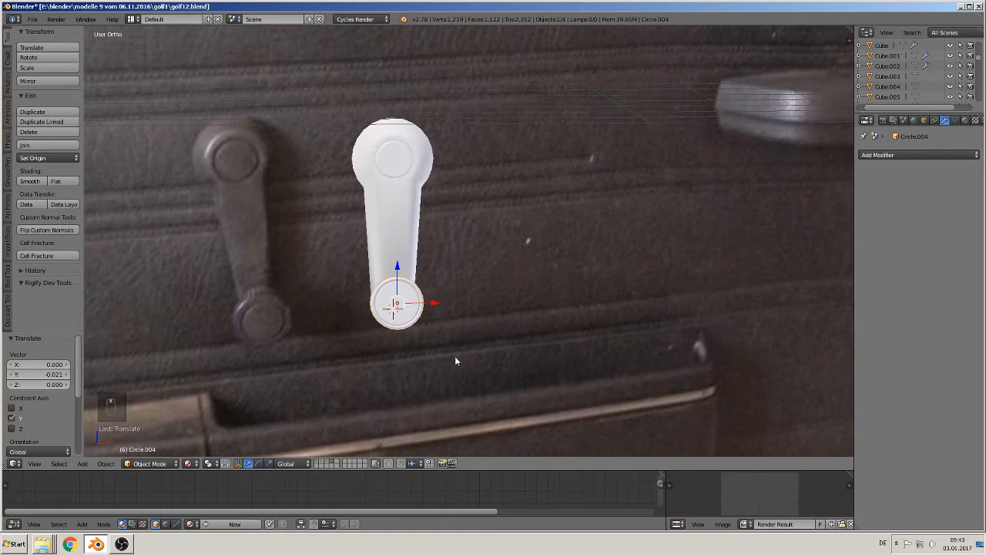
- Select the handle knob and the crank arm and join them into one object
{"action": "key", "text": "a"}
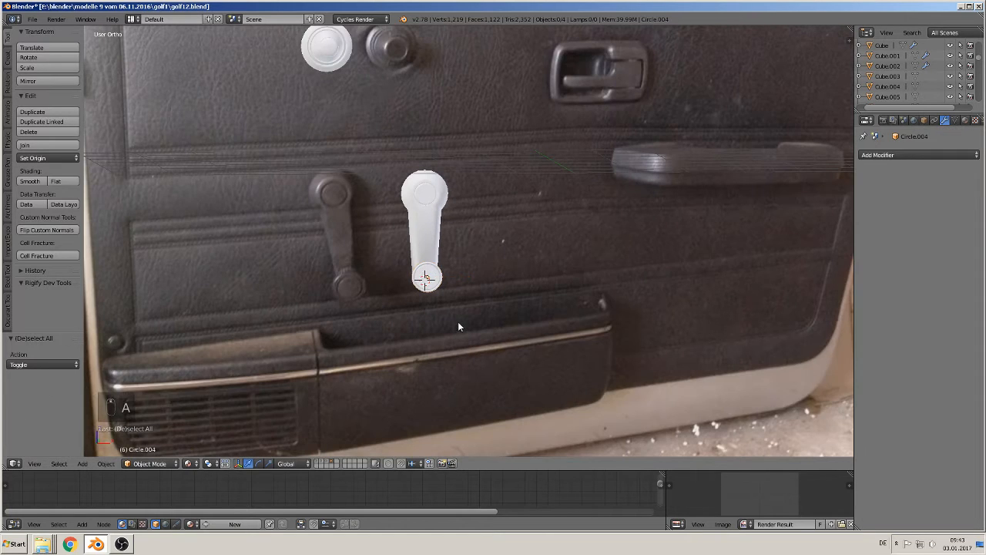
{"action": "right_click", "coordinate": [427, 279]}
{"action": "right_click", "coordinate": [424, 204], "text": "shift"}
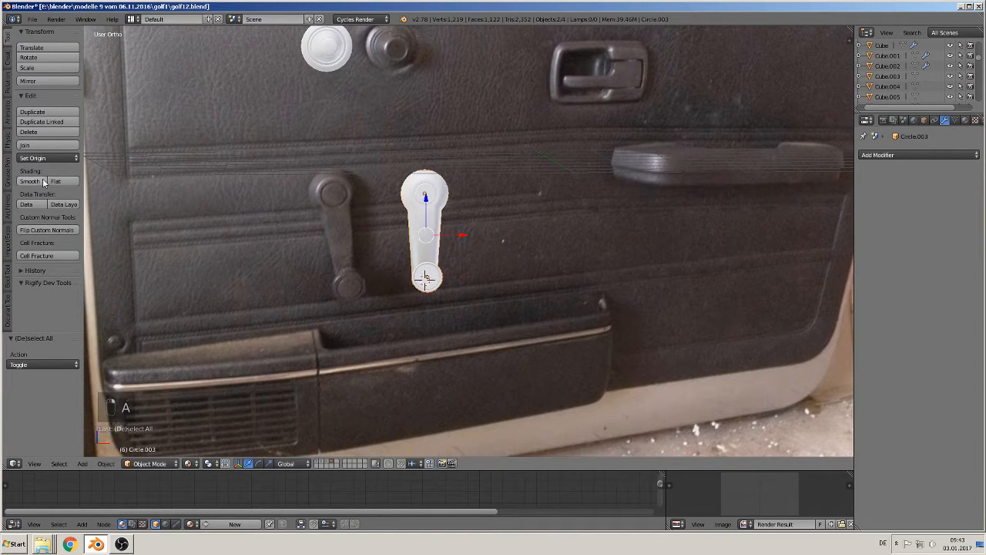
{"action": "left_click", "coordinate": [35, 145]}
- Move the joined crank along X over the photographed crank, and the round mirror knob 1.074 along X over its photographed counterpart
{"action": "scroll", "coordinate": [443, 236], "scroll_direction": "down", "scroll_amount": 2}
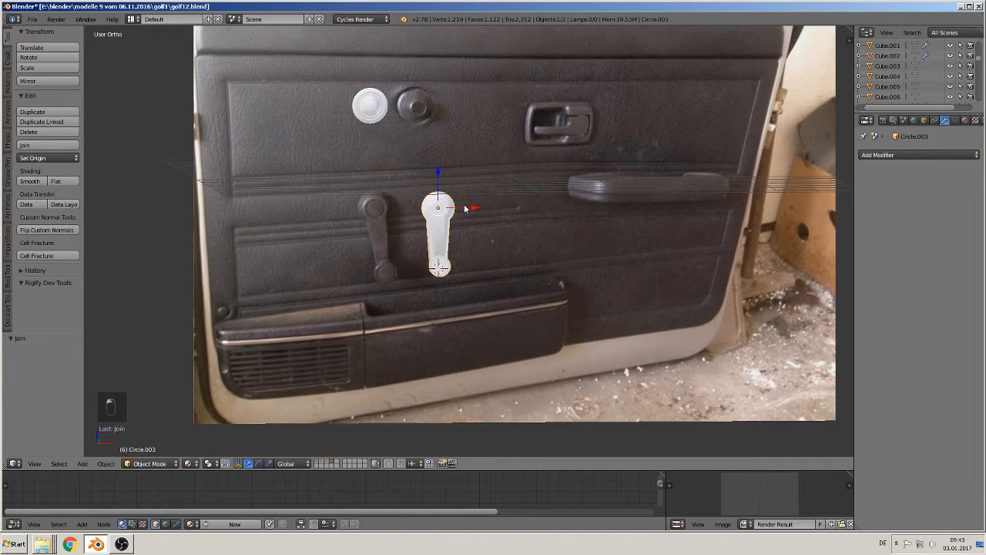
{"action": "left_click_drag", "start_coordinate": [468, 208], "coordinate": [380, 187]}
{"action": "right_click", "coordinate": [377, 105]}
{"action": "left_click_drag", "start_coordinate": [399, 108], "coordinate": [441, 111]}
- Place the 3D cursor on the photographed armrest and add a cube there in front view
{"action": "middle_click_drag", "start_coordinate": [601, 226], "coordinate": [394, 229], "text": "shift"}
{"action": "scroll", "coordinate": [407, 230], "scroll_direction": "up", "scroll_amount": 1}
{"action": "left_click", "coordinate": [415, 182]}
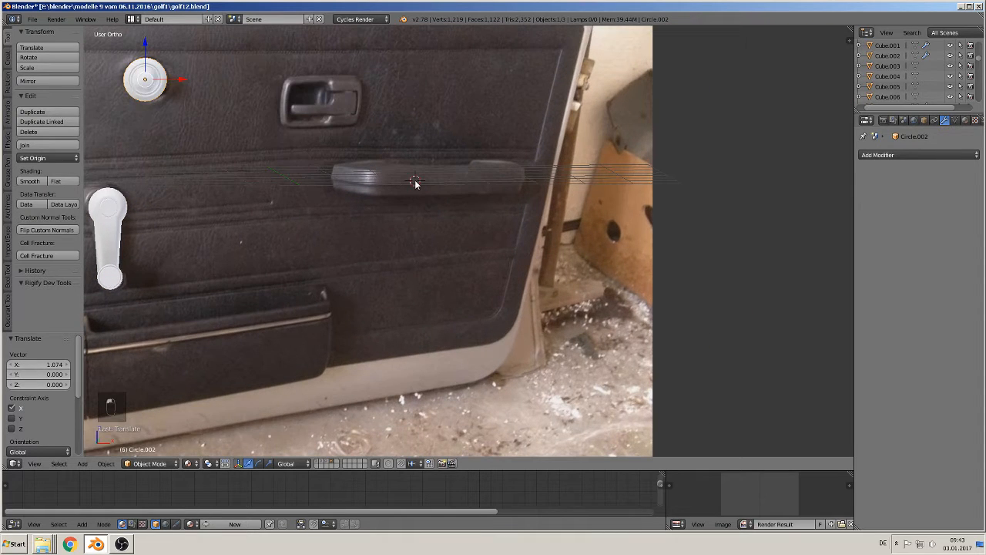
{"action": "key", "text": "KP_1"}
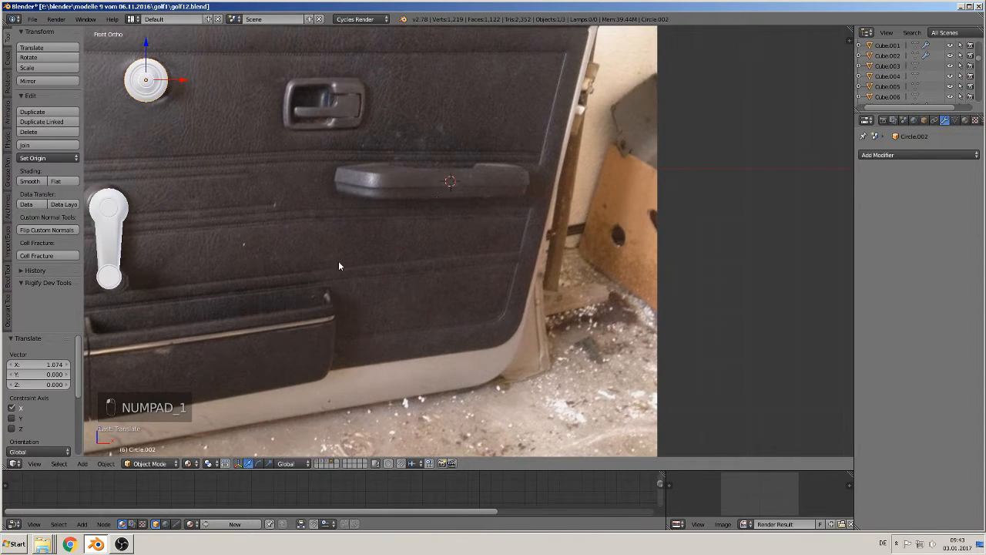
{"action": "left_click", "coordinate": [82, 463]}
{"action": "mouse_move", "coordinate": [100, 453]}
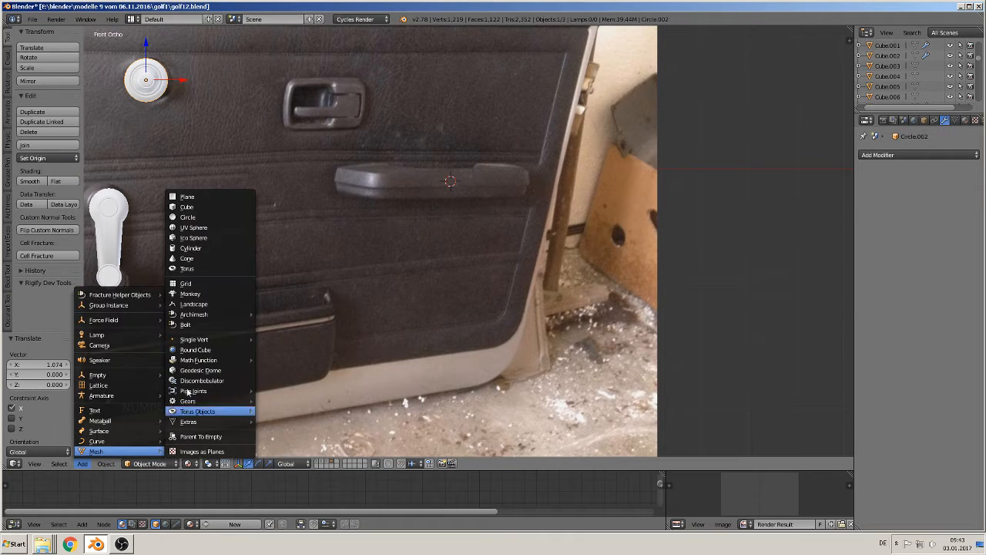
{"action": "left_click", "coordinate": [208, 206]}
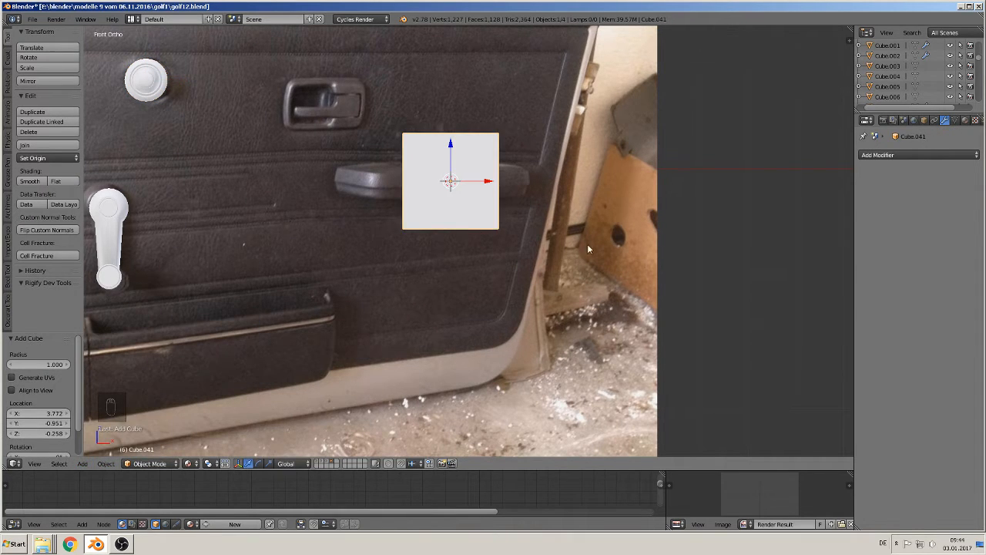
- Scale the cube to 0.278 and stretch it along X to match the photographed armrest's length
{"action": "key", "text": "s"}
{"action": "left_click", "coordinate": [488, 205]}
{"action": "key", "text": "s"}
{"action": "key", "text": "x"}
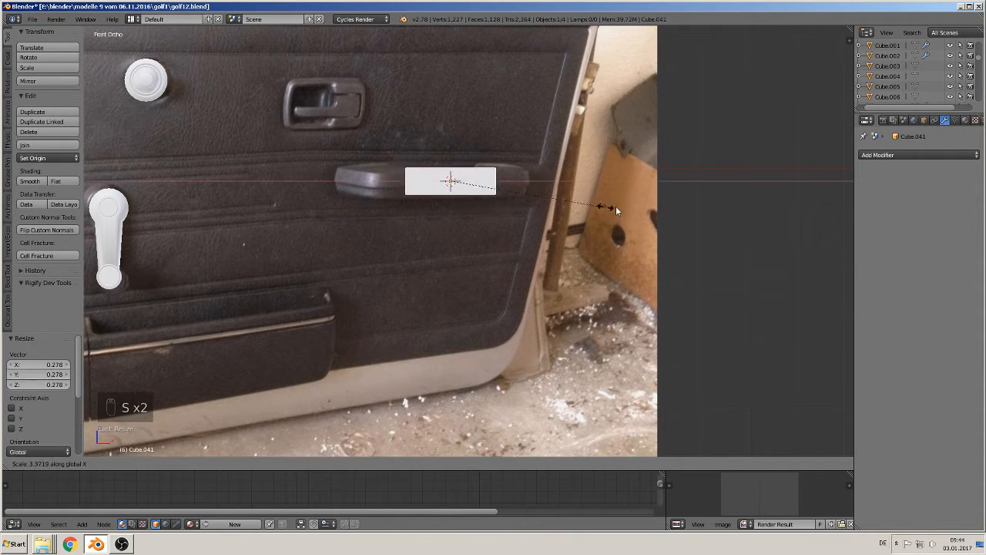
{"action": "left_click", "coordinate": [726, 207]}
- Move the armrest block away from the door photo along Y by -2.035 and another -1.333
{"action": "middle_click_drag", "start_coordinate": [497, 194], "coordinate": [495, 269]}
{"action": "key", "text": "g"}
{"action": "key", "text": "y"}
{"action": "left_click", "coordinate": [492, 241]}
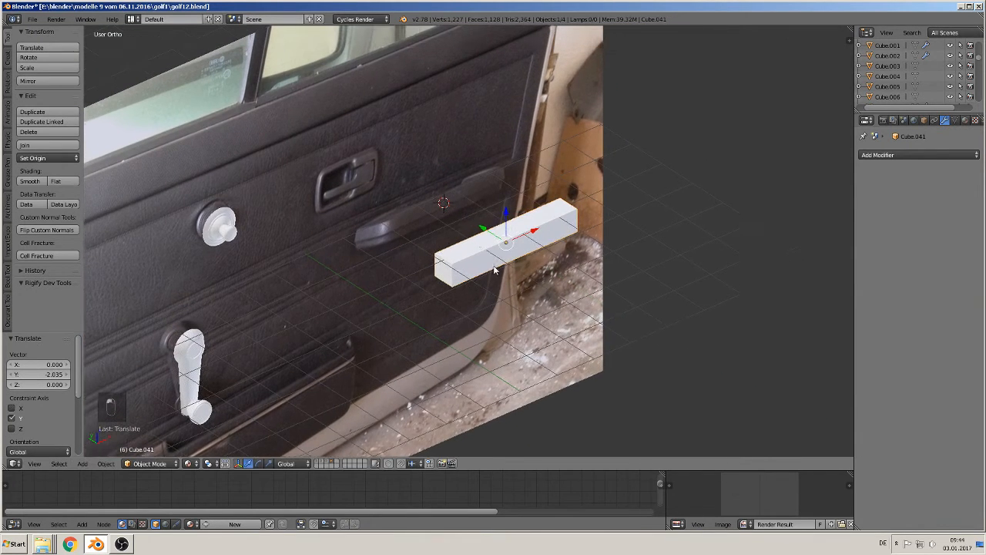
{"action": "key", "text": "g"}
{"action": "key", "text": "y"}
{"action": "left_click", "coordinate": [516, 318]}
- Cut two edge loops across the armrest block and spread them toward its ends by scaling 2.102 along X
{"action": "scroll", "coordinate": [517, 318], "scroll_direction": "up", "scroll_amount": 3}
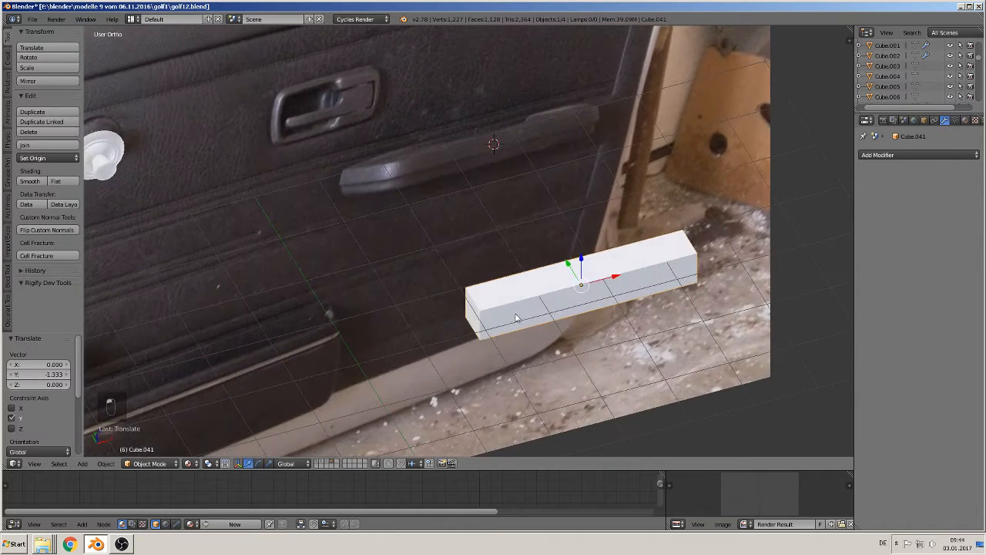
{"action": "key", "text": "Tab"}
{"action": "key", "text": "ctrl+r"}
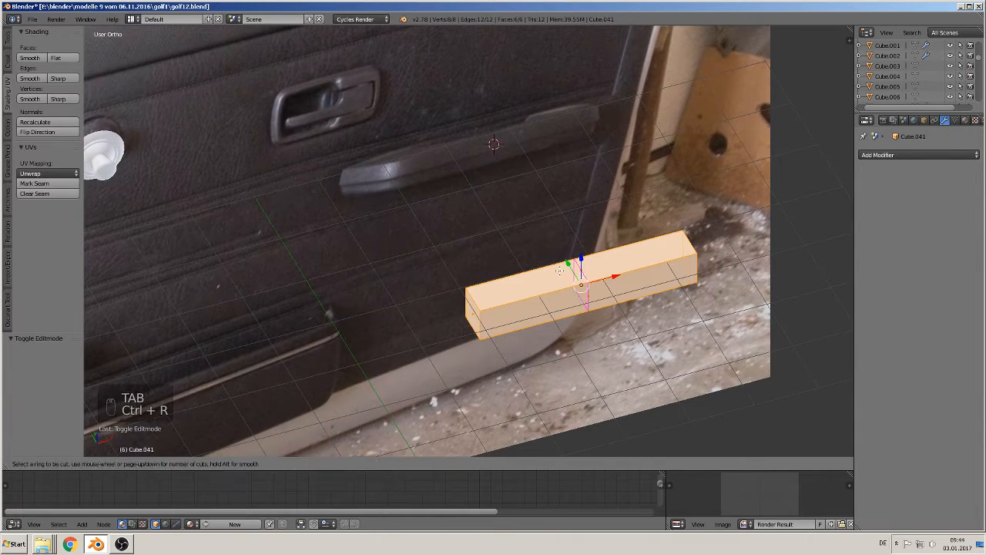
{"action": "scroll", "coordinate": [560, 270], "scroll_direction": "up", "scroll_amount": 1}
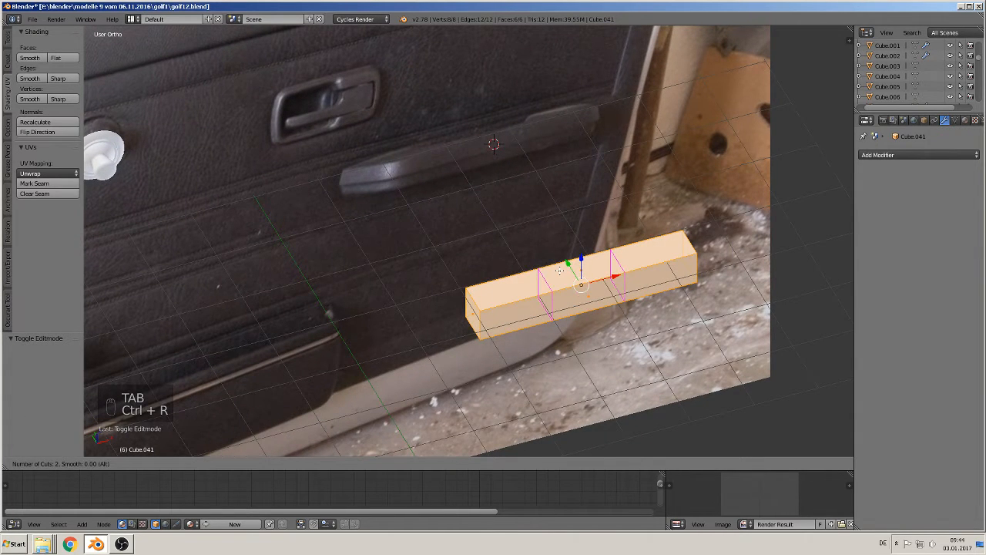
{"action": "left_click", "coordinate": [561, 270]}
{"action": "right_click", "coordinate": [560, 270]}
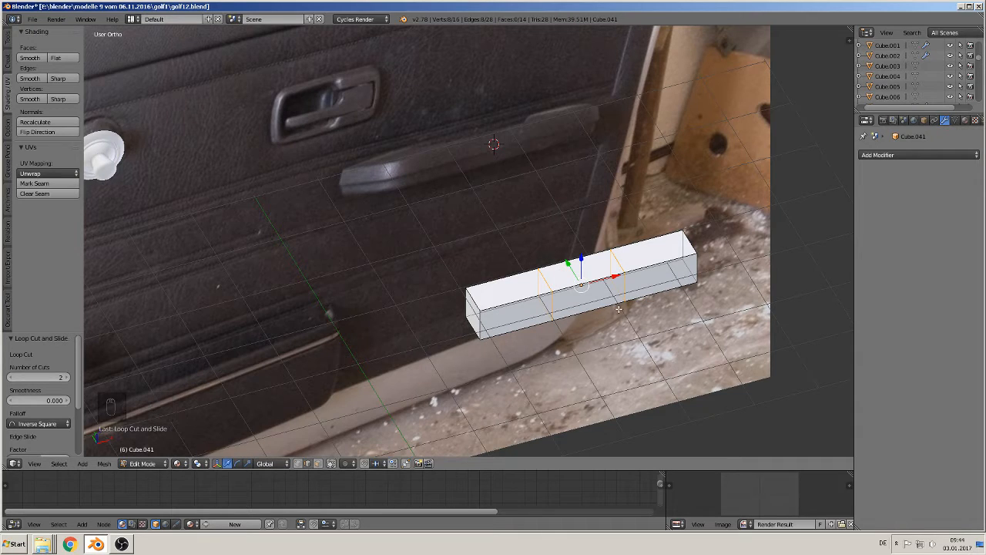
{"action": "key", "text": "s"}
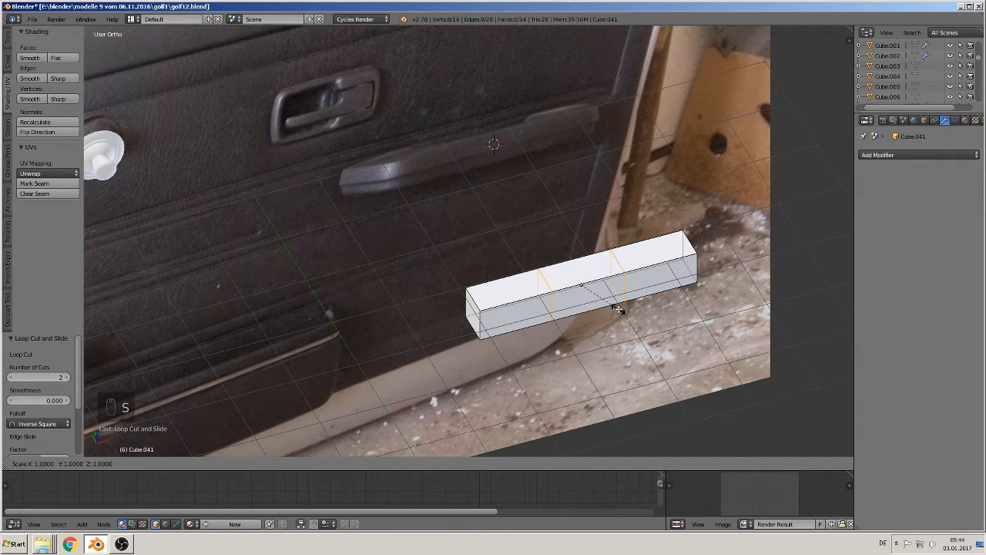
{"action": "key", "text": "x"}
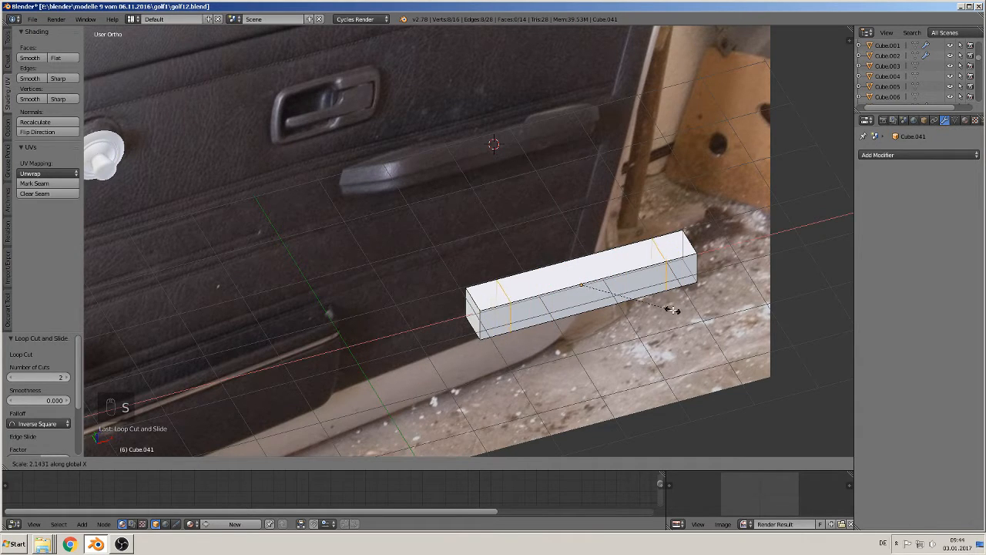
{"action": "left_click", "coordinate": [672, 310]}
- Extrude the two end faces on the armrest block's door-facing side by 0.725 along Y
{"action": "middle_click_drag", "start_coordinate": [634, 308], "coordinate": [475, 286]}
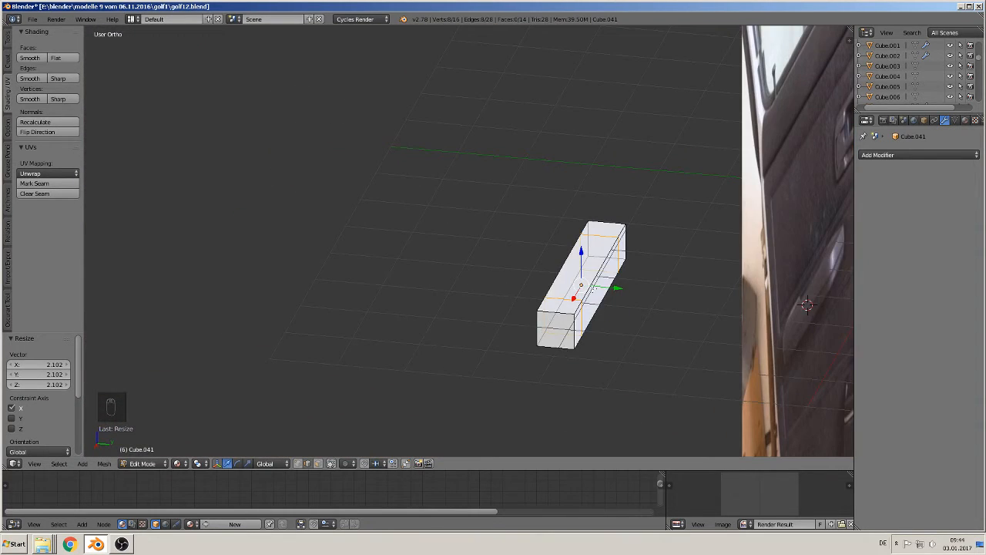
{"action": "left_click", "coordinate": [317, 463]}
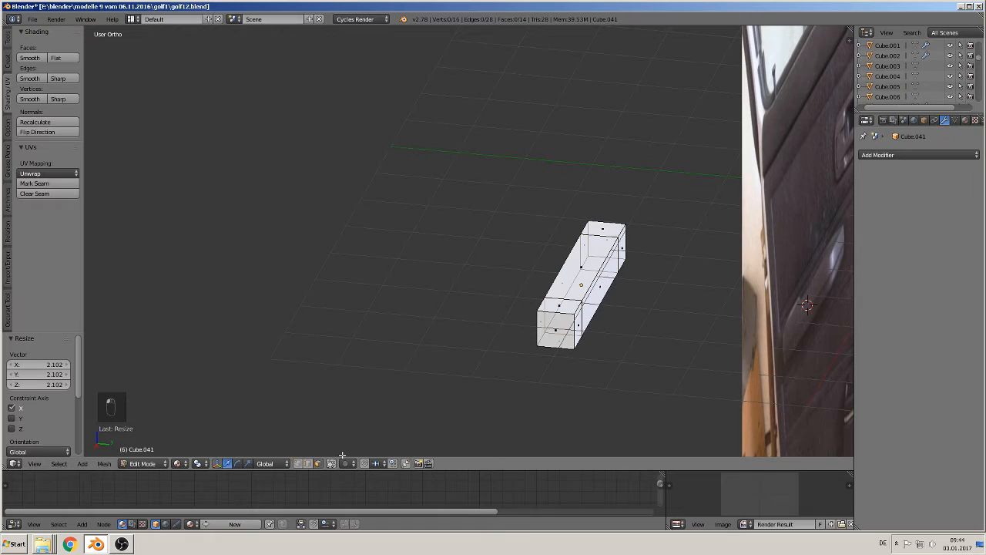
{"action": "right_click", "coordinate": [587, 335]}
{"action": "right_click", "coordinate": [626, 245], "text": "shift"}
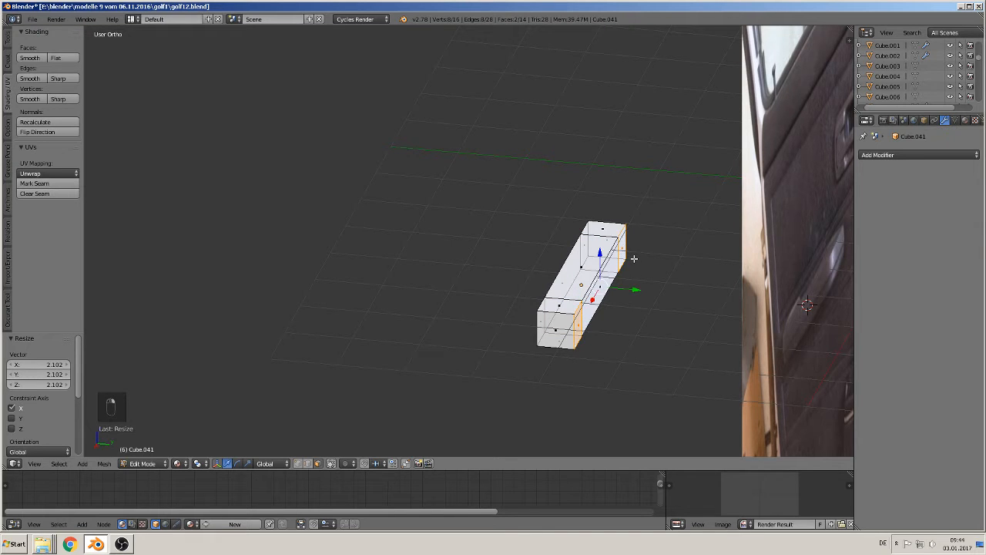
{"action": "key", "text": "e"}
{"action": "left_click", "coordinate": [682, 308]}
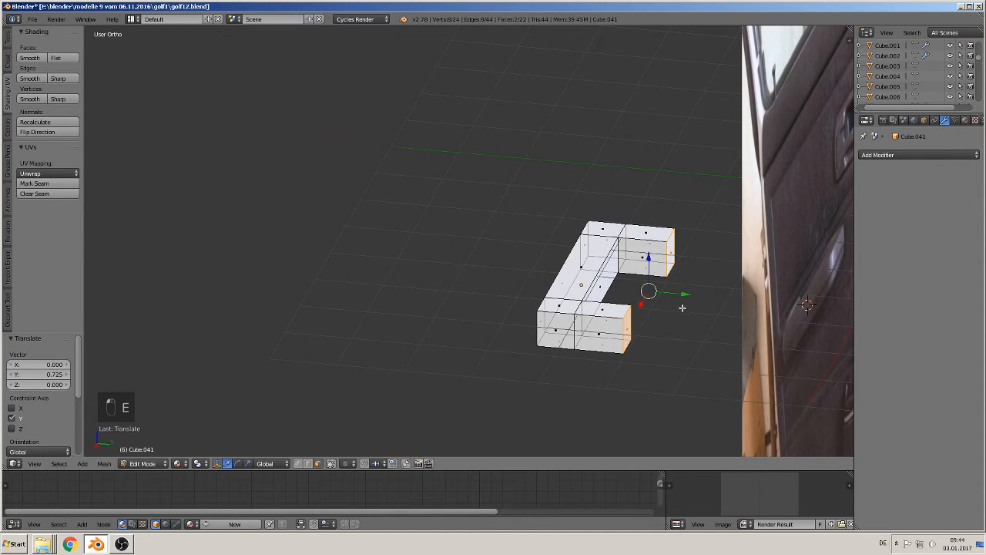
- Extrude all five top faces of the U-shaped armrest upward by 0.073 along Z
{"action": "middle_click_drag", "start_coordinate": [682, 308], "coordinate": [419, 371]}
{"action": "scroll", "coordinate": [620, 305], "scroll_direction": "up", "scroll_amount": 1}
{"action": "scroll", "coordinate": [419, 372], "scroll_direction": "up", "scroll_amount": 1}
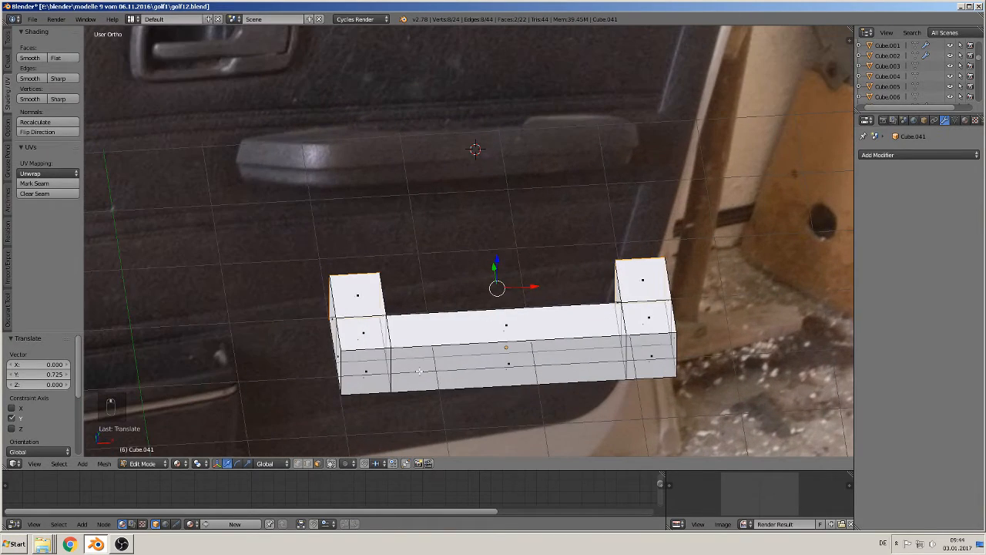
{"action": "right_click", "coordinate": [371, 327]}
{"action": "right_click", "coordinate": [358, 293], "text": "shift"}
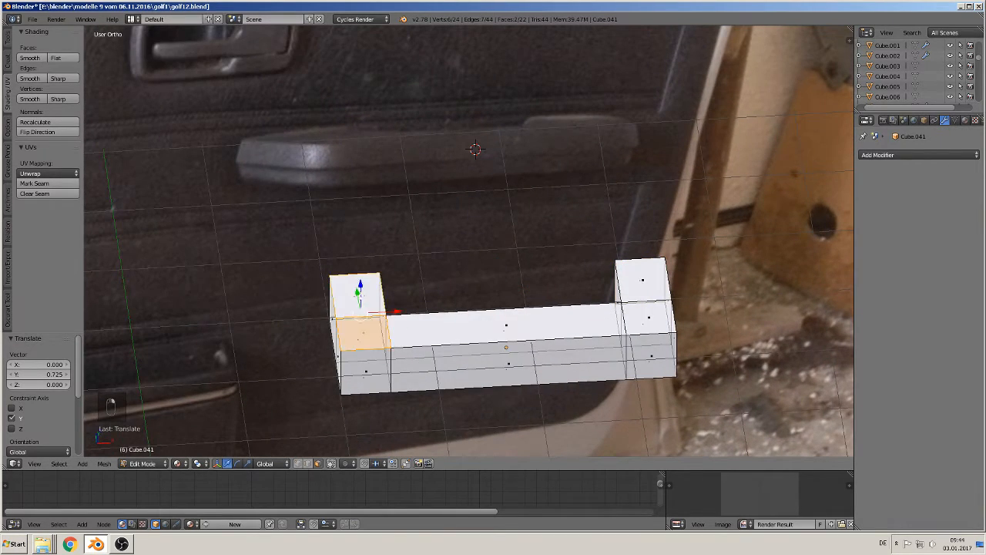
{"action": "right_click", "coordinate": [499, 325], "text": "shift"}
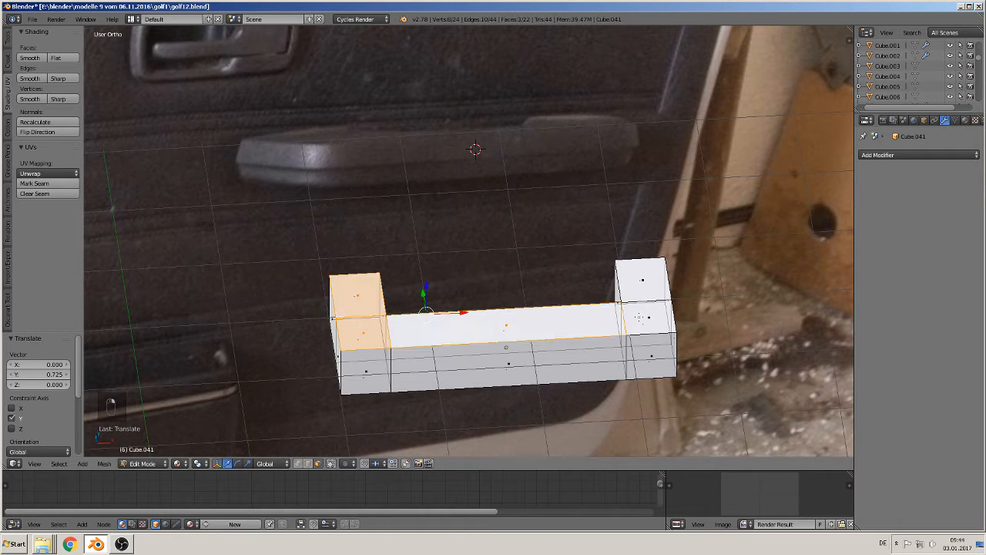
{"action": "right_click", "coordinate": [639, 317], "text": "shift"}
{"action": "right_click", "coordinate": [655, 271], "text": "shift"}
{"action": "middle_click_drag", "start_coordinate": [580, 337], "coordinate": [623, 295]}
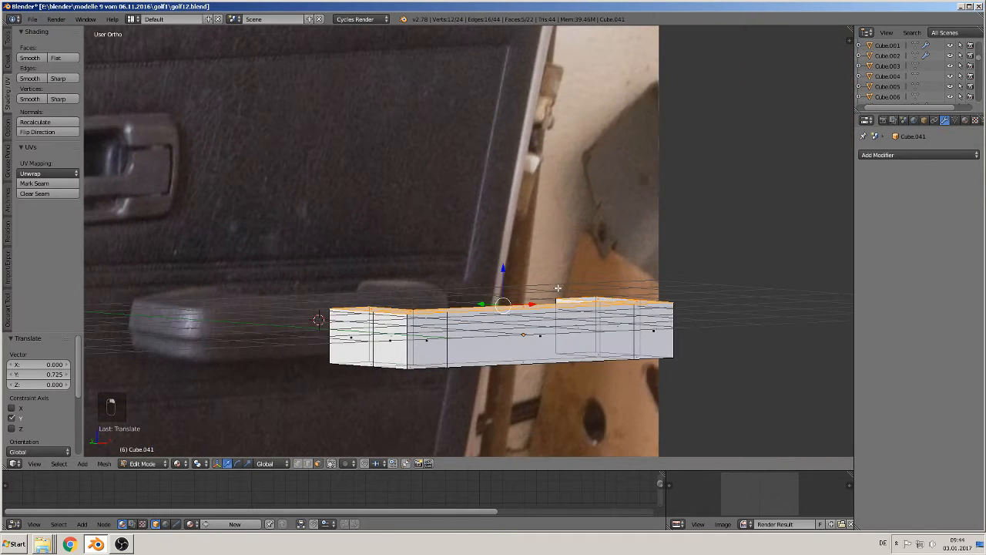
{"action": "key", "text": "e"}
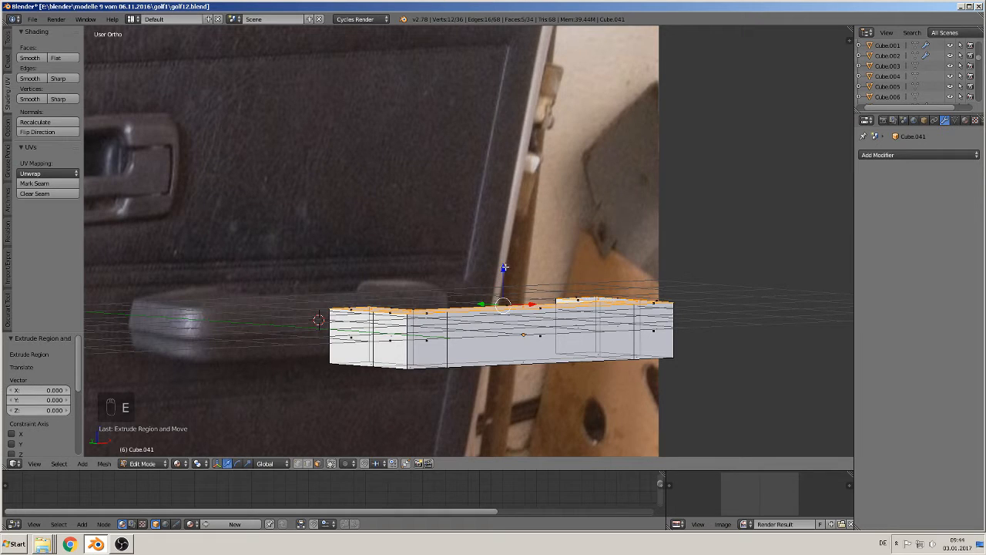
{"action": "left_click_drag", "start_coordinate": [505, 267], "coordinate": [508, 261]}
- Extrude all five underside faces of the armrest downward by -0.058 along Z
{"action": "middle_click_drag", "start_coordinate": [497, 335], "coordinate": [504, 287]}
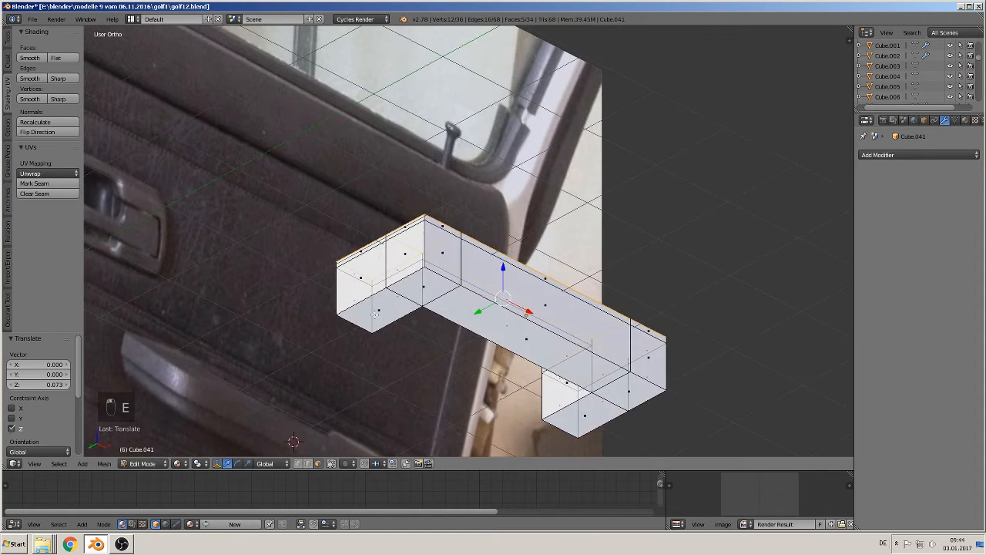
{"action": "right_click", "coordinate": [375, 315]}
{"action": "right_click", "coordinate": [422, 292], "text": "shift"}
{"action": "right_click", "coordinate": [510, 332], "text": "shift"}
{"action": "right_click", "coordinate": [626, 403], "text": "shift"}
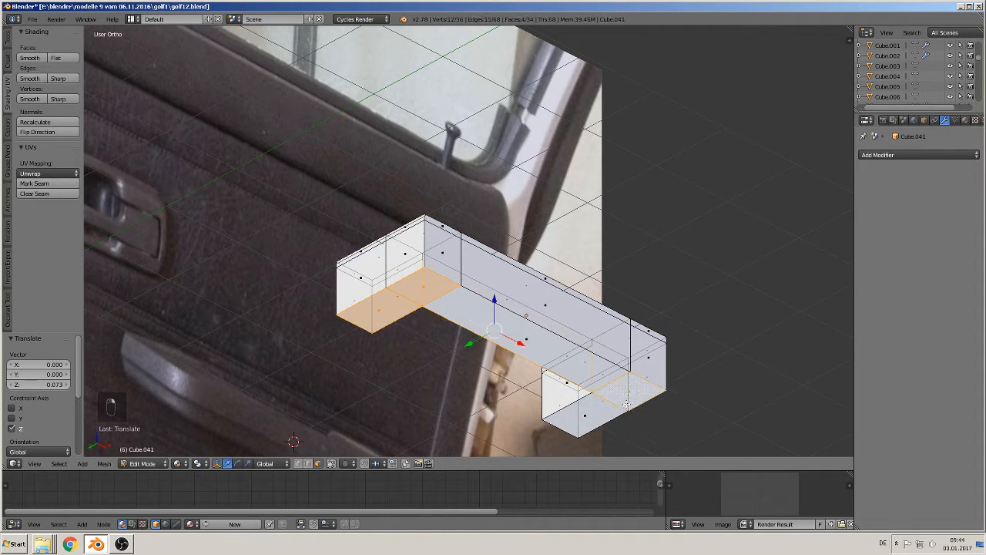
{"action": "right_click", "coordinate": [595, 415], "text": "shift"}
{"action": "right_click", "coordinate": [531, 333], "text": "shift"}
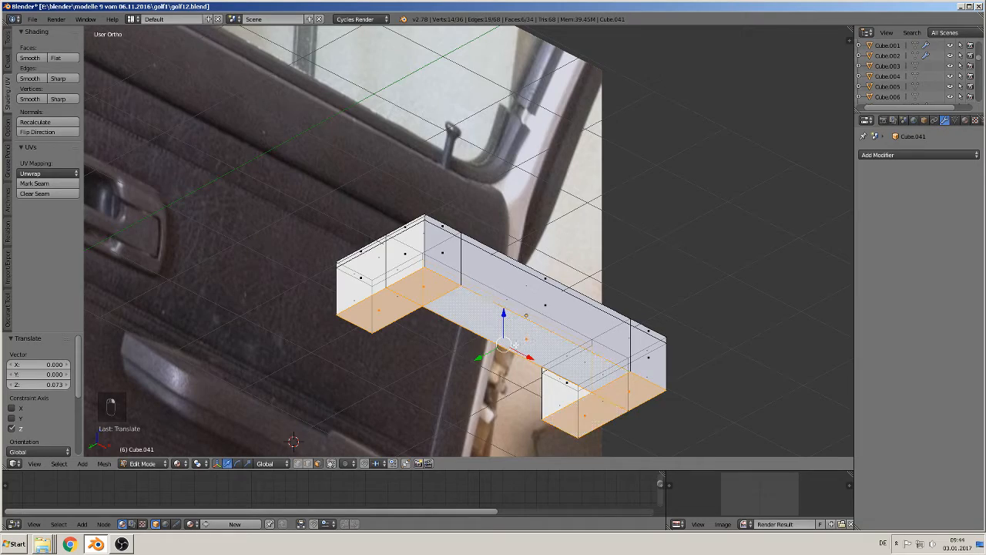
{"action": "middle_click_drag", "start_coordinate": [478, 376], "coordinate": [556, 438]}
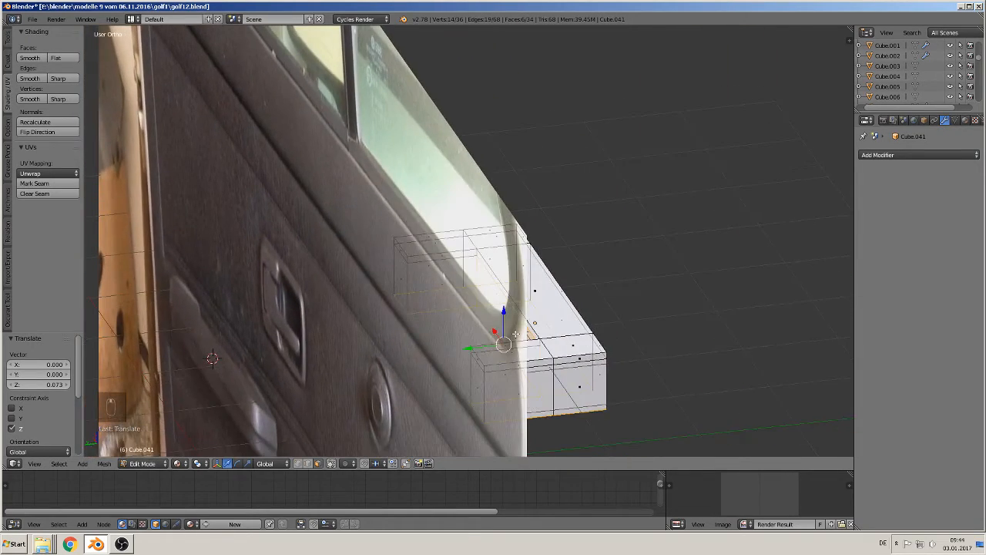
{"action": "right_click", "coordinate": [516, 335], "text": "shift"}
{"action": "middle_click_drag", "start_coordinate": [515, 357], "coordinate": [390, 343]}
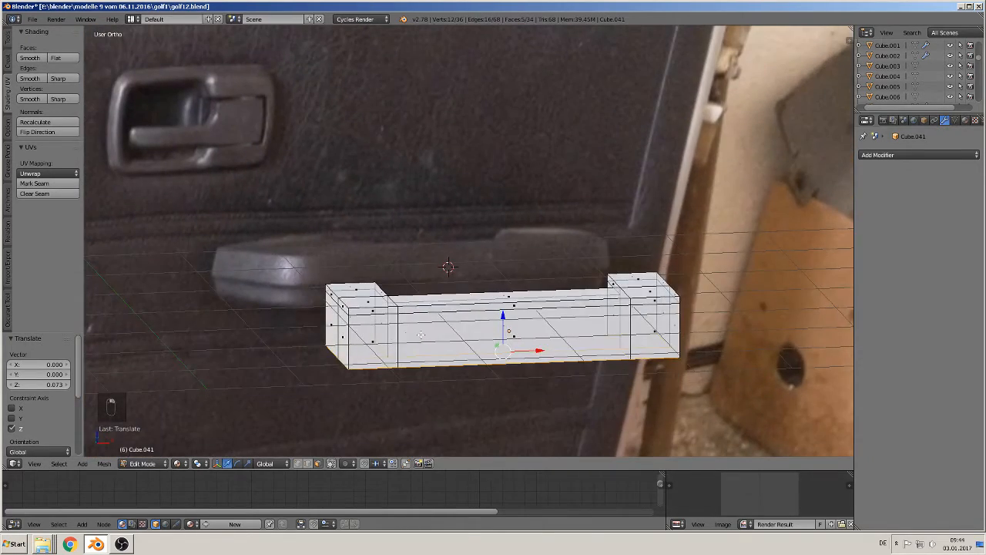
{"action": "key", "text": "e"}
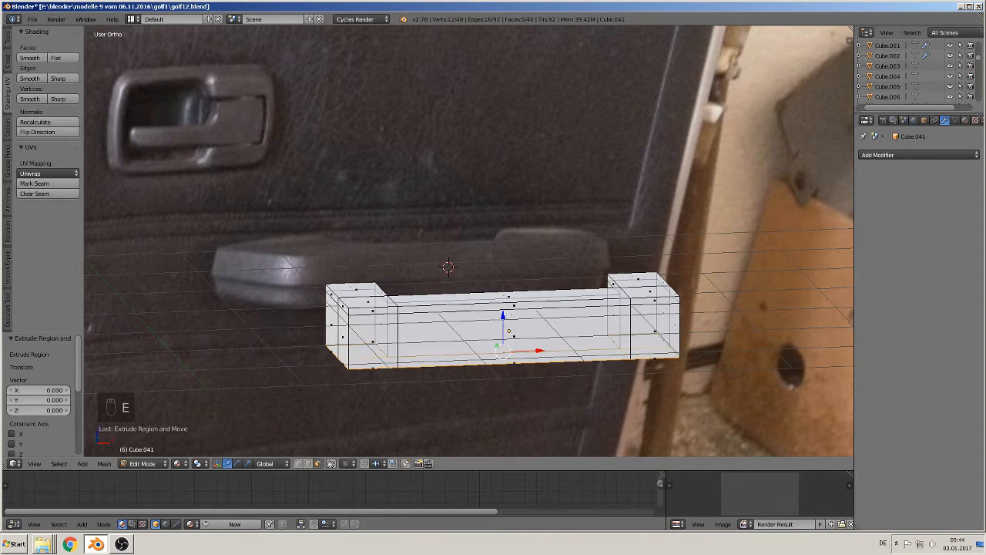
{"action": "left_click_drag", "start_coordinate": [507, 314], "coordinate": [505, 321]}
- Switch the armrest mesh to edge selection mode
{"action": "scroll", "coordinate": [491, 334], "scroll_direction": "down", "scroll_amount": 2}
{"action": "middle_click_drag", "start_coordinate": [473, 347], "coordinate": [418, 355], "text": "shift"}
{"action": "scroll", "coordinate": [418, 319], "scroll_direction": "up", "scroll_amount": 2}
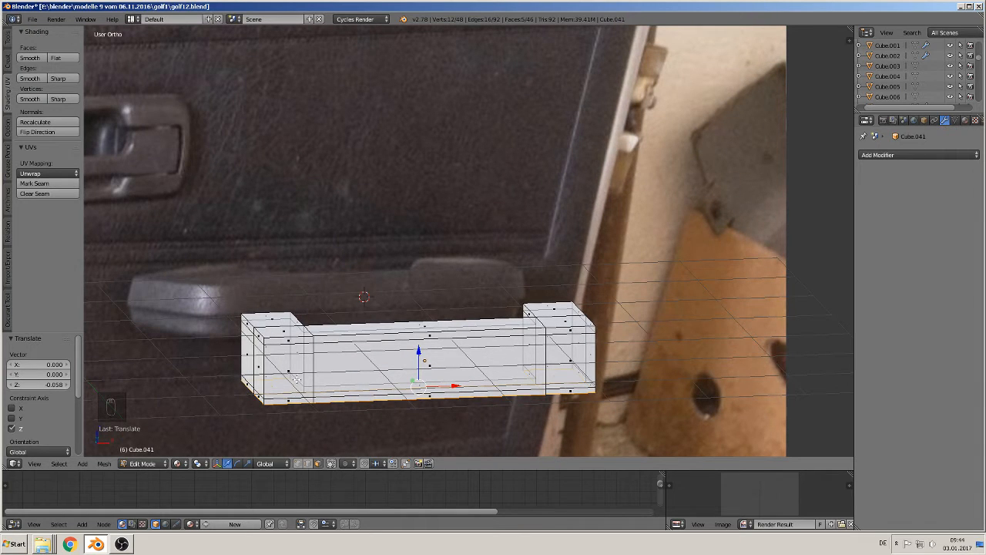
{"action": "left_click", "coordinate": [308, 463]}
{"action": "right_click", "coordinate": [263, 371], "text": "alt"}
{"action": "scroll", "coordinate": [295, 403], "scroll_direction": "down", "scroll_amount": 1}
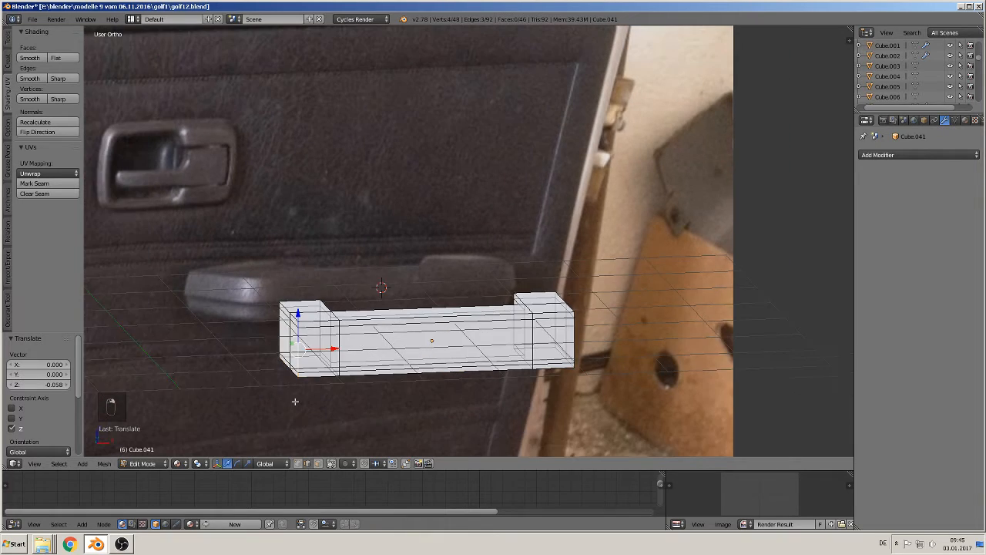
{"action": "middle_click_drag", "start_coordinate": [295, 403], "coordinate": [287, 404]}
{"action": "right_click", "coordinate": [589, 339], "text": "alt+shift"}
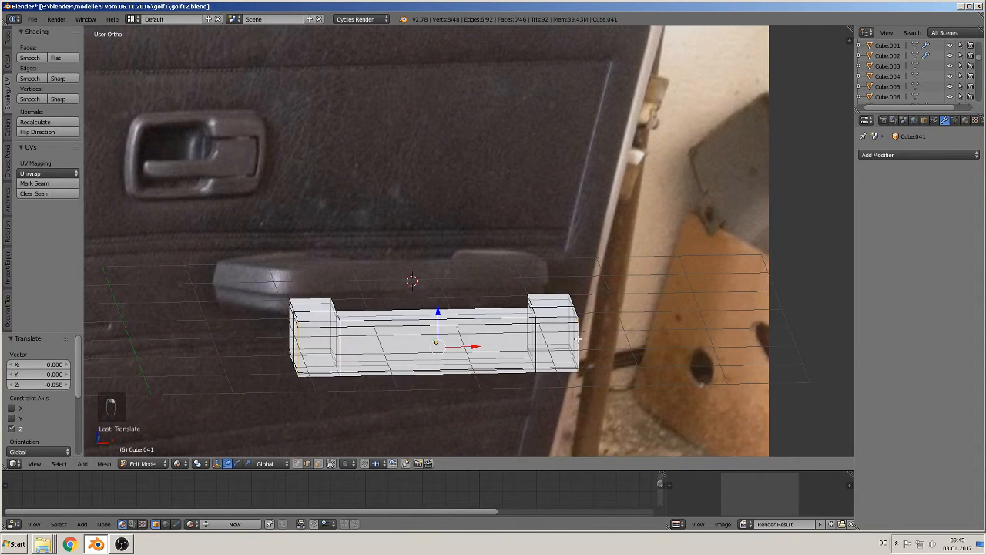
{"action": "middle_click_drag", "start_coordinate": [565, 377], "coordinate": [511, 398]}
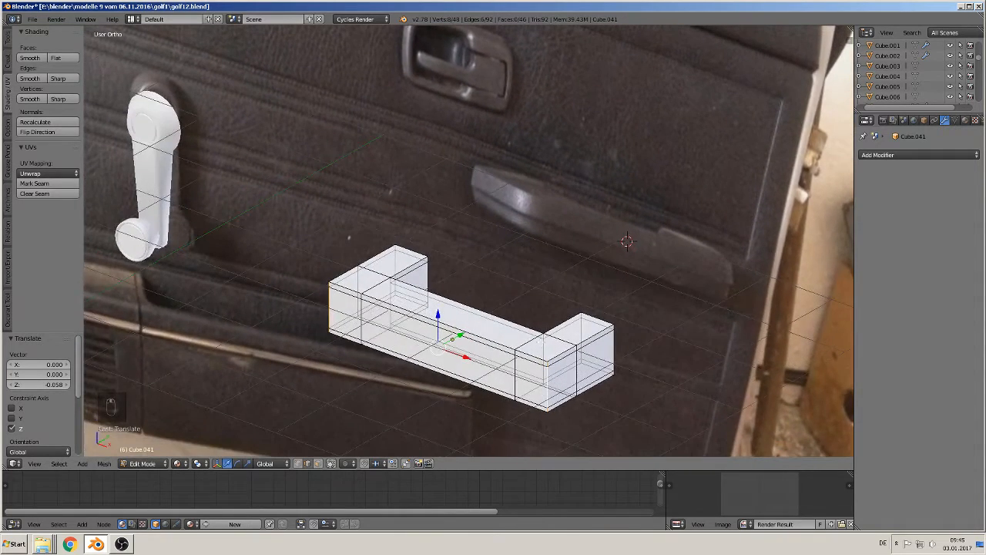
{"action": "right_click", "coordinate": [542, 342], "text": "alt+shift"}
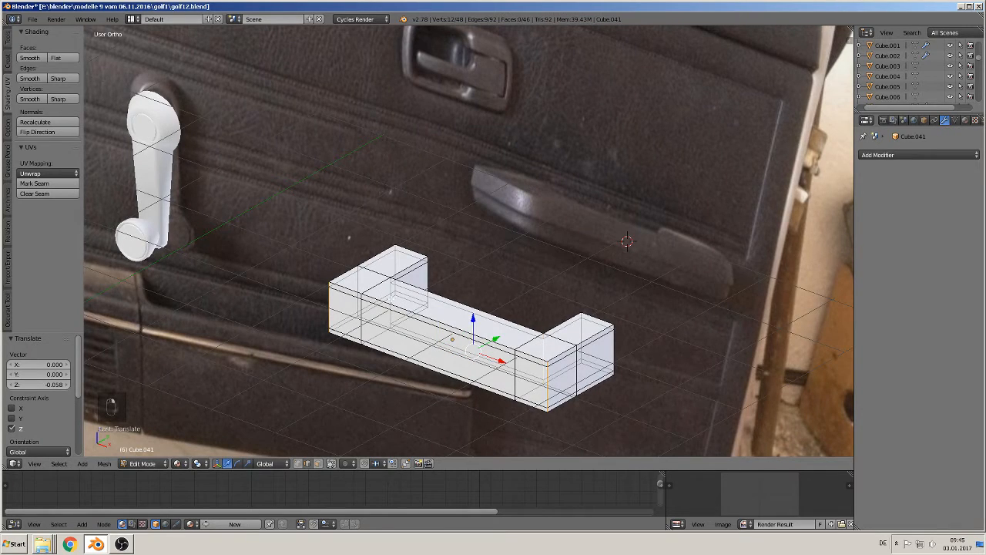
{"action": "right_click", "coordinate": [392, 299], "text": "alt+shift"}
{"action": "mouse_move", "coordinate": [420, 338]}
{"action": "middle_mouse_down", "text": "shift"}
{"action": "mouse_move", "coordinate": [410, 360]}
{"action": "mouse_move", "coordinate": [433, 346]}
{"action": "middle_mouse_up", "text": "shift"}
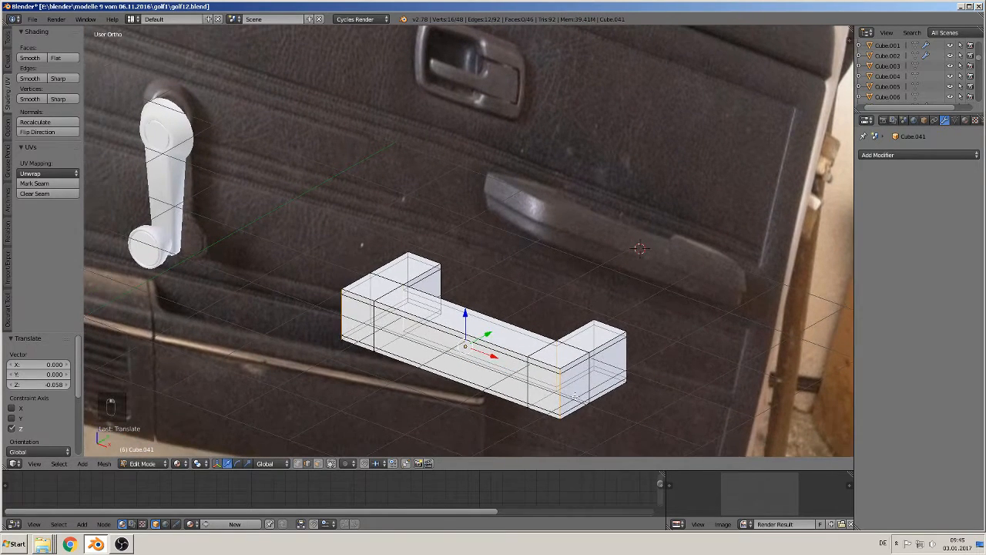
{"action": "scroll", "coordinate": [570, 385], "scroll_direction": "up", "scroll_amount": 3}
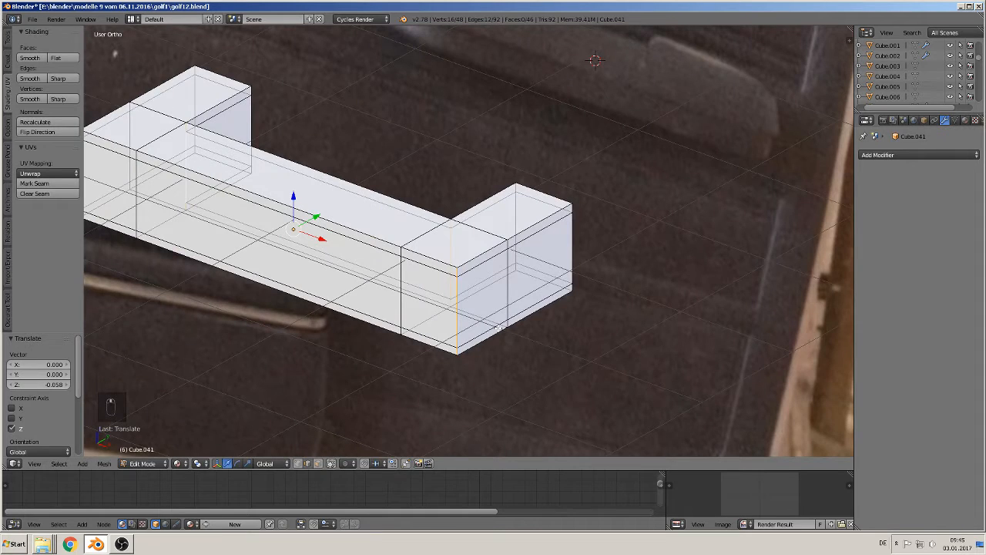
{"action": "key", "text": "ctrl+b"}
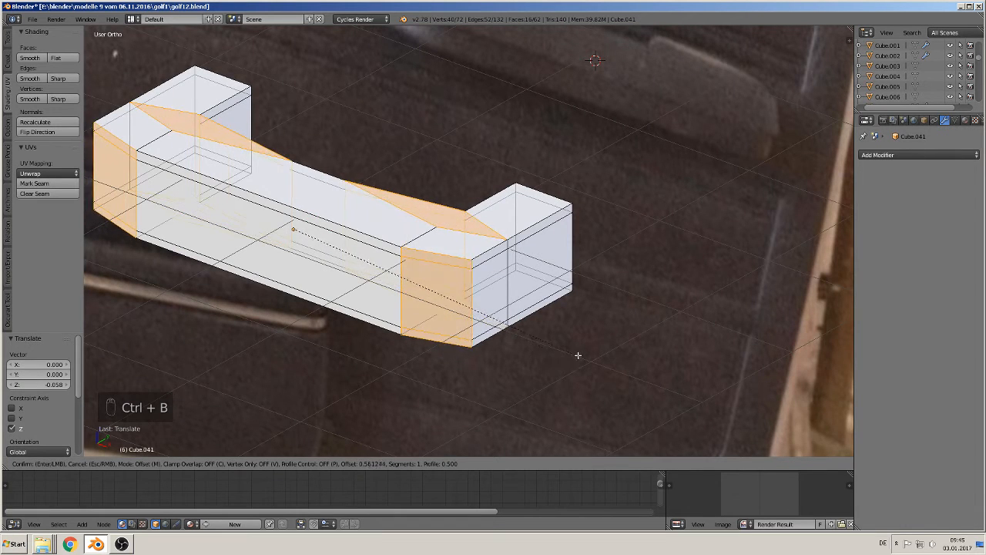
{"action": "right_click", "coordinate": [518, 324]}
- Bevel the two outer front vertical corners of the armrest by 2.195 with 5 segments
{"action": "right_click", "coordinate": [457, 320]}
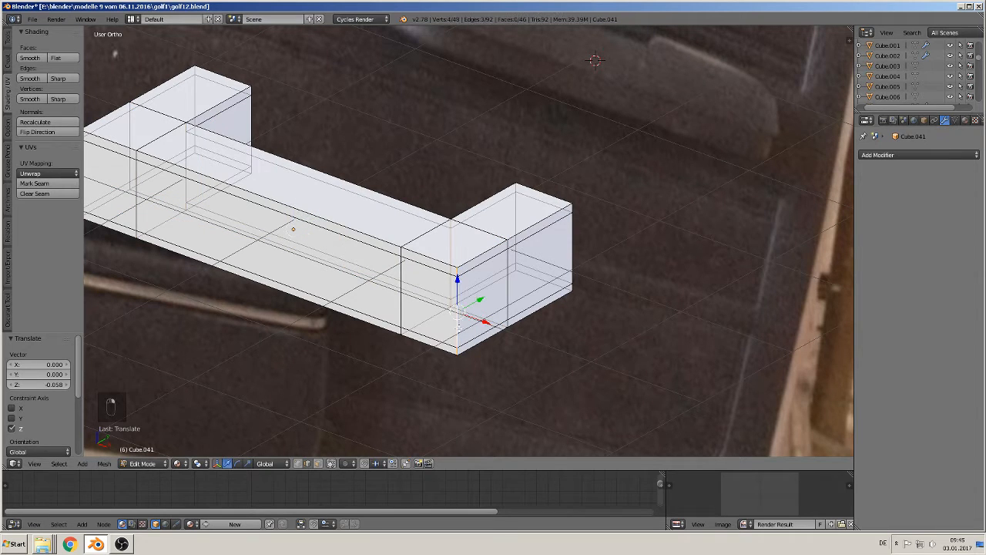
{"action": "middle_click_drag", "start_coordinate": [507, 339], "coordinate": [777, 357], "text": "shift"}
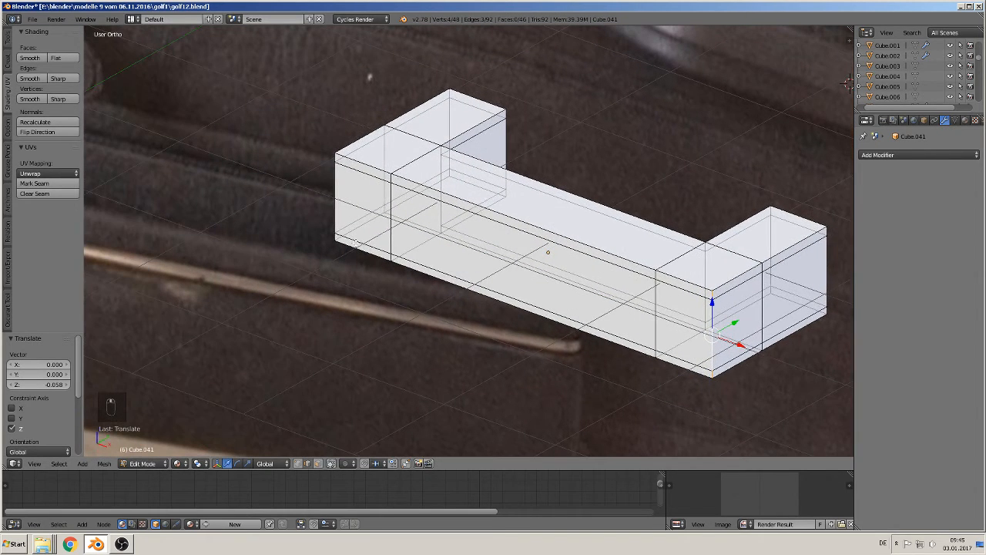
{"action": "right_click", "coordinate": [331, 214], "text": "alt+shift"}
{"action": "key", "text": "ctrl+b"}
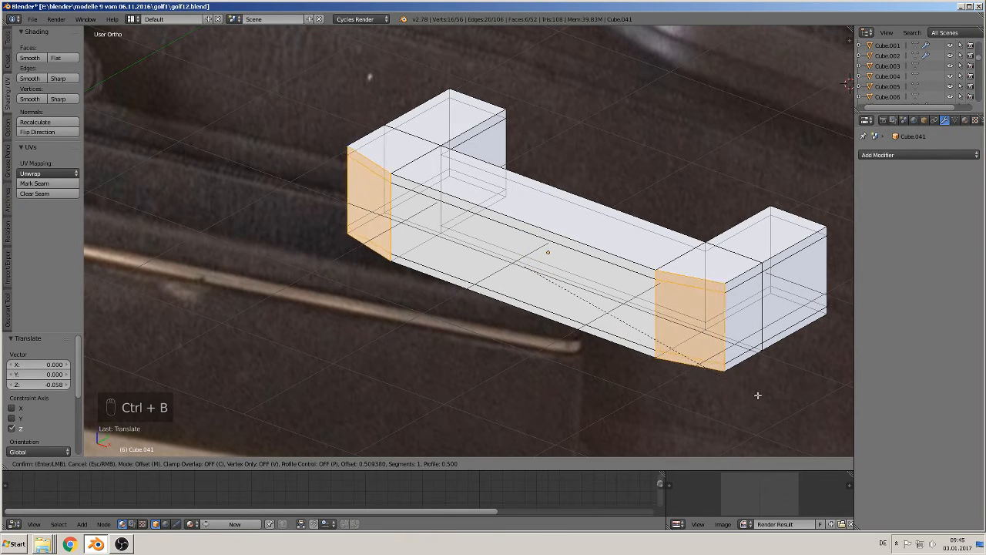
{"action": "scroll", "coordinate": [249, 334], "scroll_direction": "up", "scroll_amount": 4}
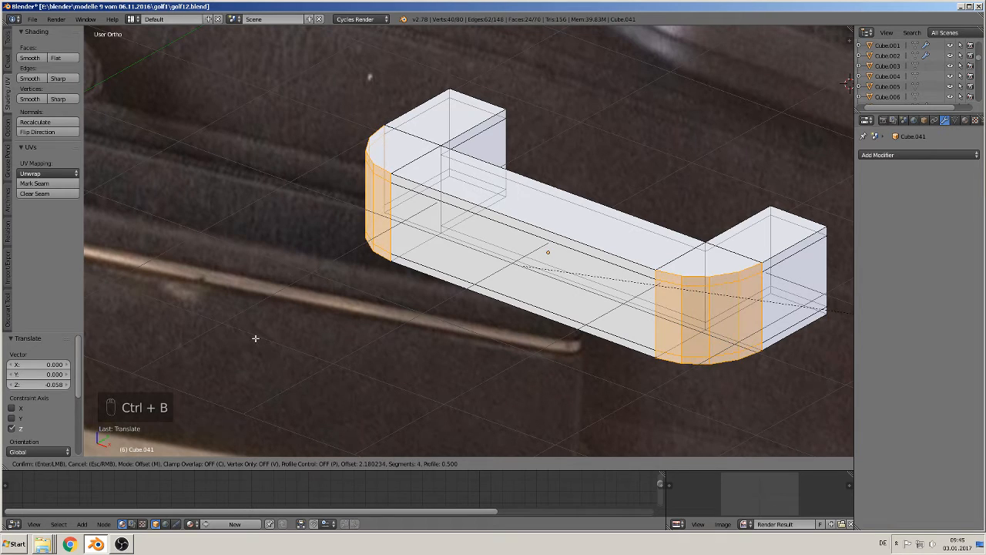
{"action": "left_click", "coordinate": [257, 339]}
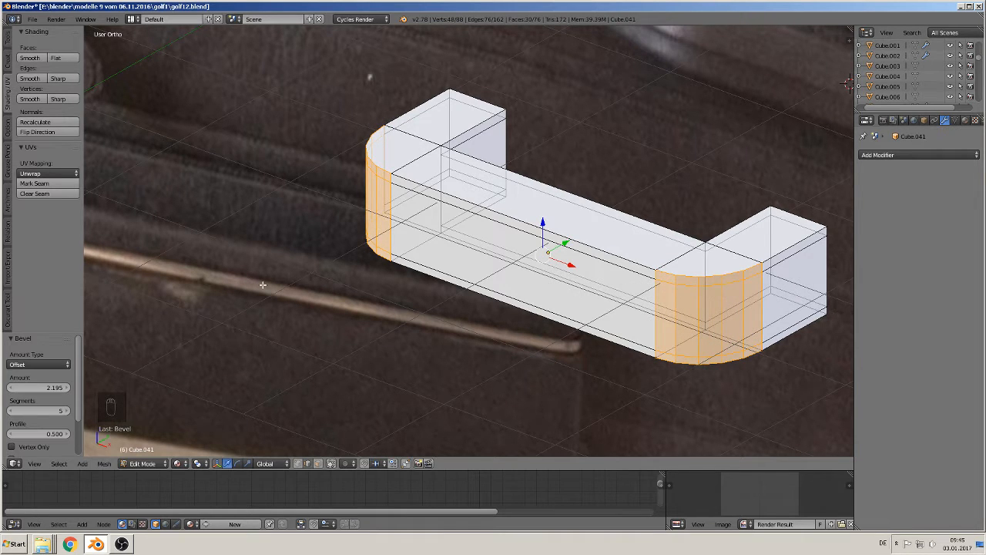
{"action": "key", "text": "Tab"}
{"action": "middle_click_drag", "start_coordinate": [452, 238], "coordinate": [349, 234], "text": "shift"}
{"action": "key", "text": "Tab"}
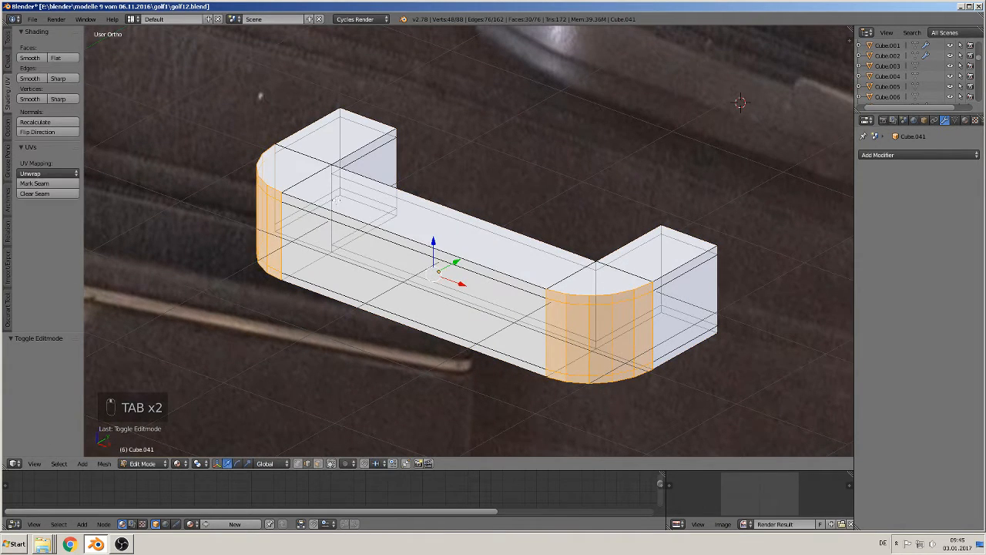
- Select the complete outer top edge chain of the armrest, including both rounded corners and arms, and try bevelling it
{"action": "right_click", "coordinate": [326, 210], "text": "alt"}
{"action": "right_click", "coordinate": [278, 188], "text": "alt+shift"}
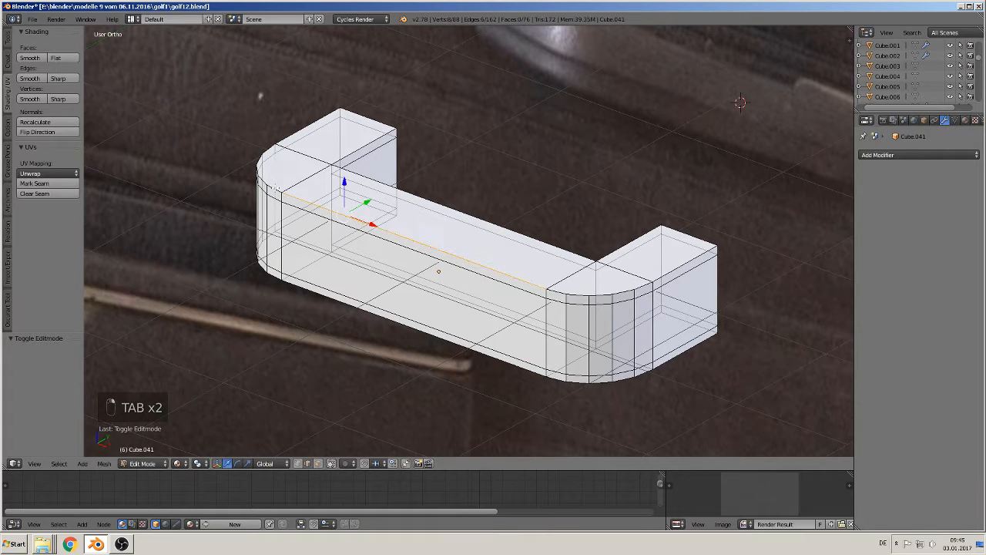
{"action": "middle_click_drag", "start_coordinate": [286, 184], "coordinate": [343, 214]}
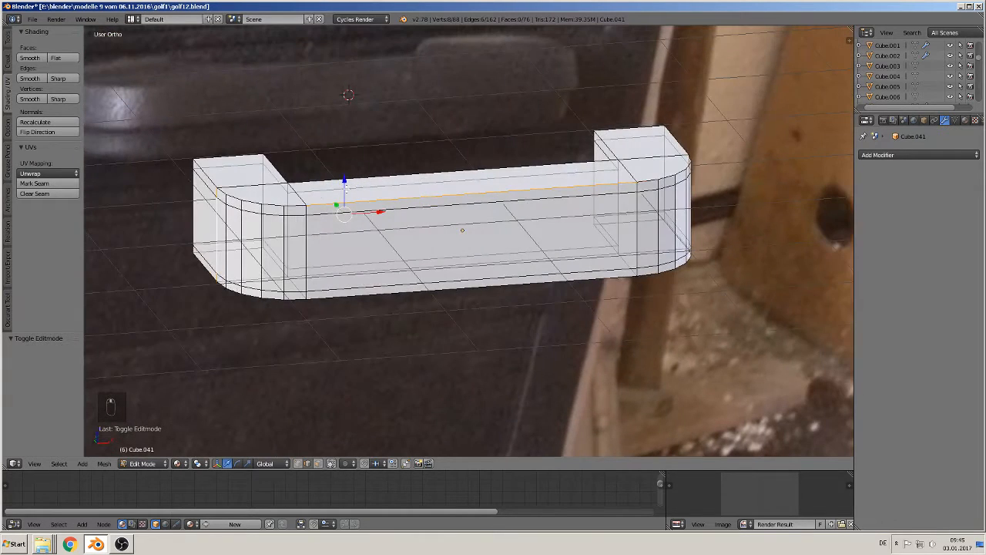
{"action": "right_click", "coordinate": [316, 206]}
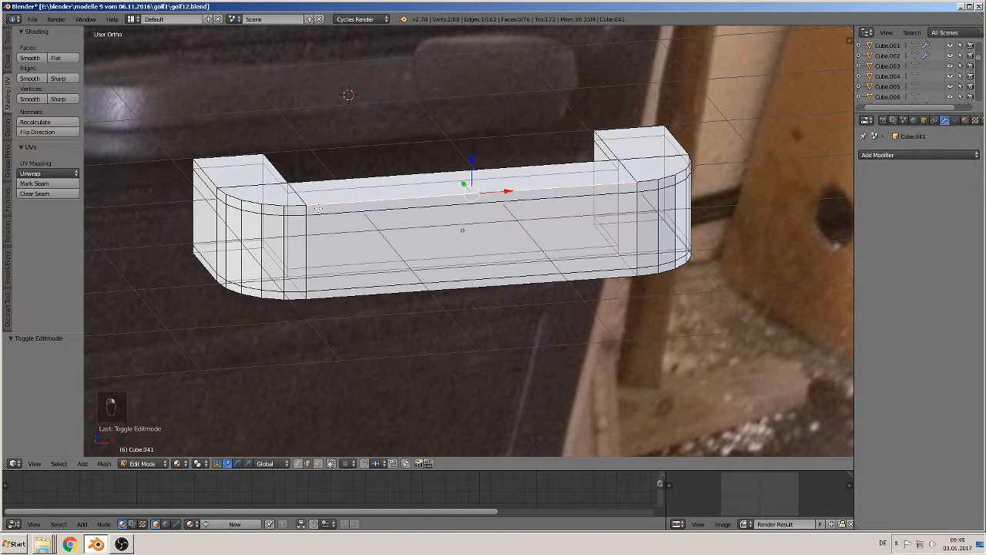
{"action": "right_click", "coordinate": [295, 208], "text": "alt+shift"}
{"action": "right_click", "coordinate": [208, 172], "text": "alt+shift"}
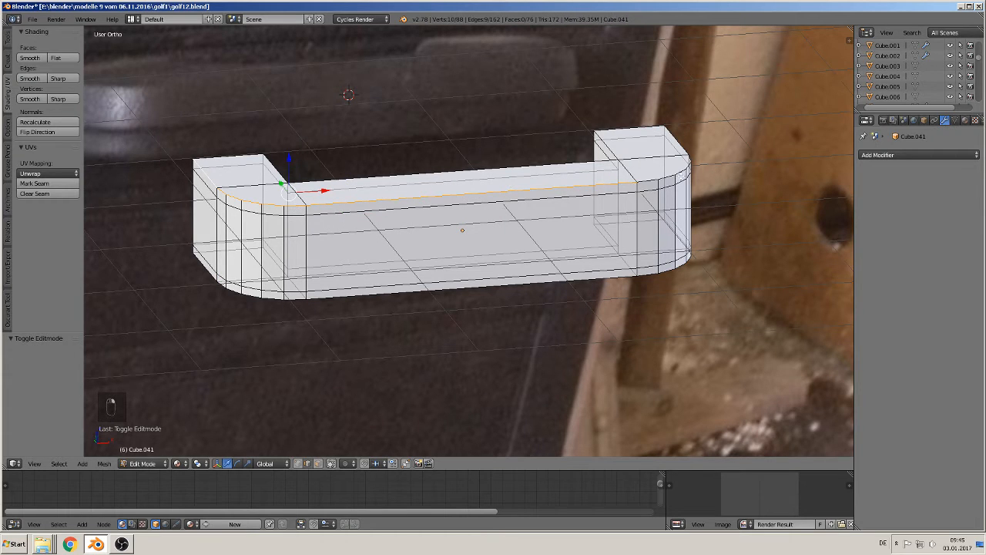
{"action": "right_click", "coordinate": [665, 176], "text": "alt+shift"}
{"action": "right_click", "coordinate": [667, 177], "text": "alt+shift"}
{"action": "right_click", "coordinate": [665, 178], "text": "alt+shift"}
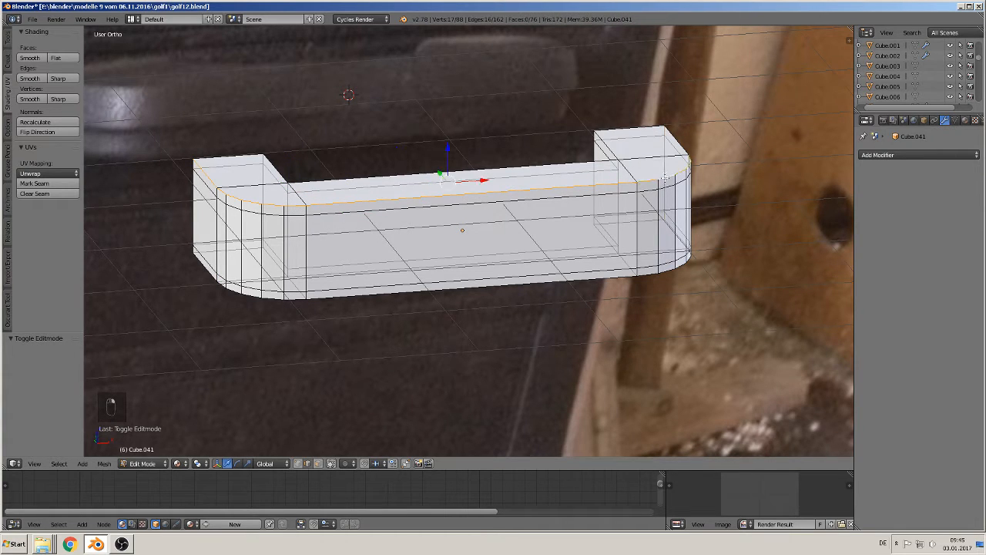
{"action": "right_click", "coordinate": [699, 168], "text": "shift"}
{"action": "middle_click_drag", "start_coordinate": [708, 207], "coordinate": [680, 249]}
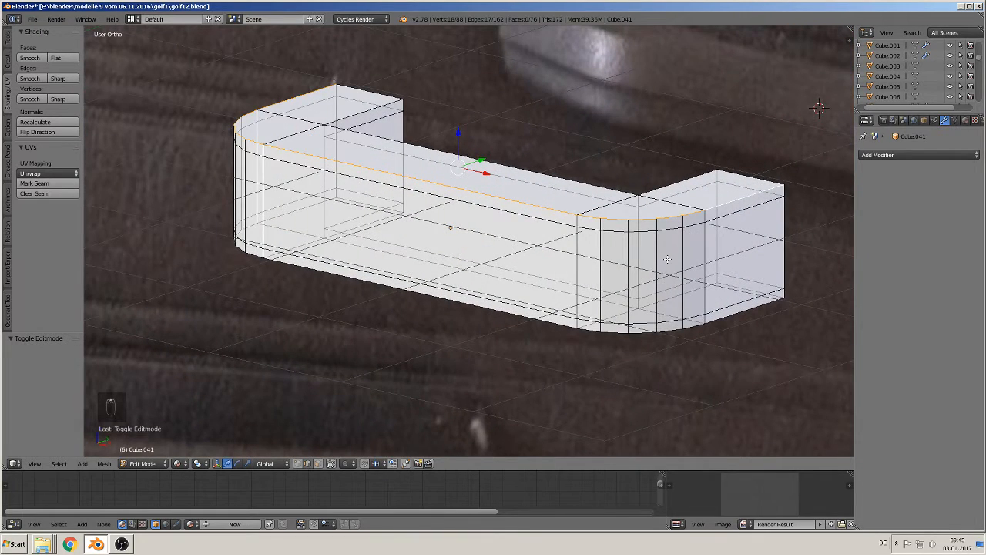
{"action": "key", "text": "ctrl+b"}
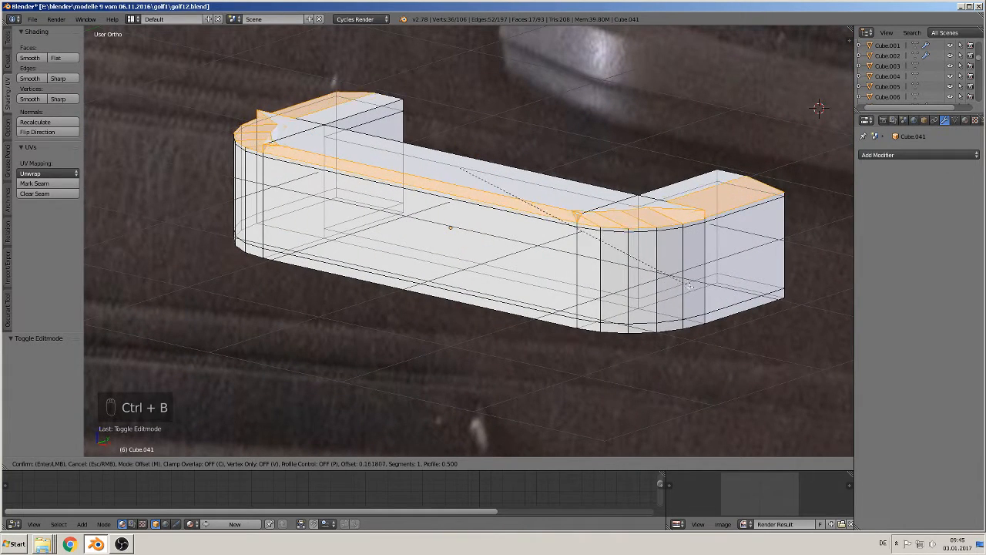
{"action": "right_click", "coordinate": [698, 282]}
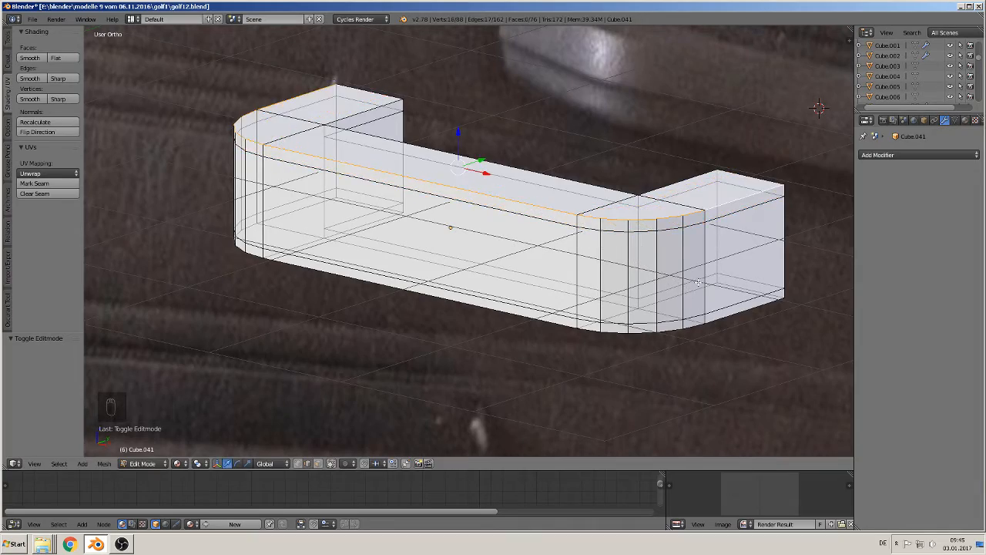
- Scale the armrest's outer top edges to 0.974 and move them -0.019 along Z
{"action": "middle_click_drag", "start_coordinate": [697, 282], "coordinate": [683, 263]}
{"action": "middle_click_drag", "start_coordinate": [730, 270], "coordinate": [350, 229], "text": "shift"}
{"action": "scroll", "coordinate": [397, 239], "scroll_direction": "down", "scroll_amount": 4}
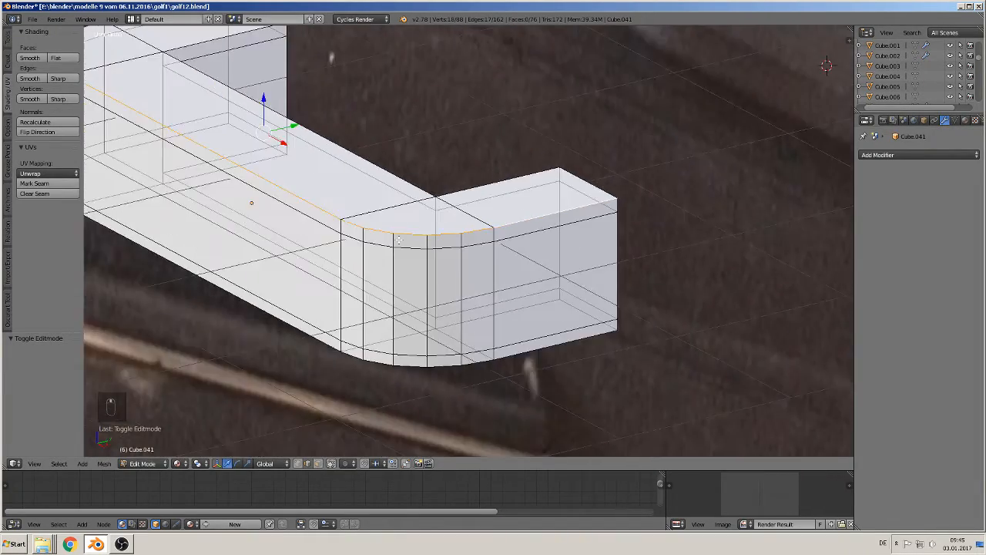
{"action": "scroll", "coordinate": [442, 257], "scroll_direction": "down", "scroll_amount": 3}
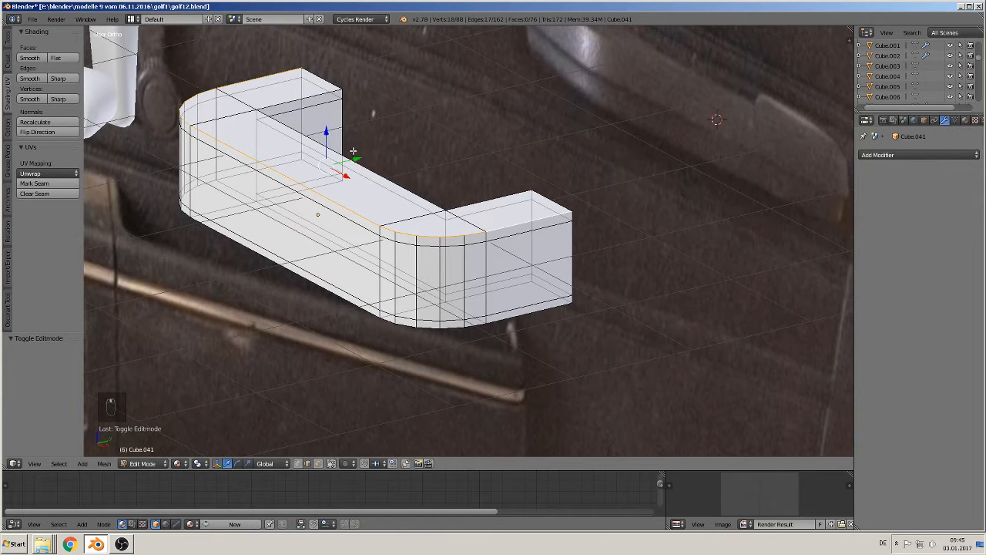
{"action": "key", "text": "s"}
{"action": "left_click", "coordinate": [476, 282]}
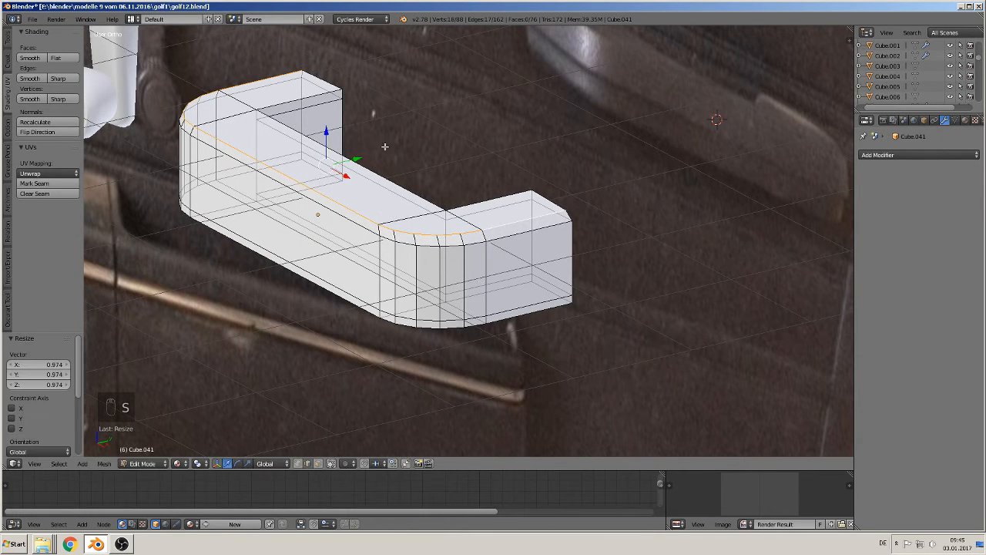
{"action": "key", "text": "g"}
{"action": "key", "text": "z"}
{"action": "left_click", "coordinate": [423, 218]}
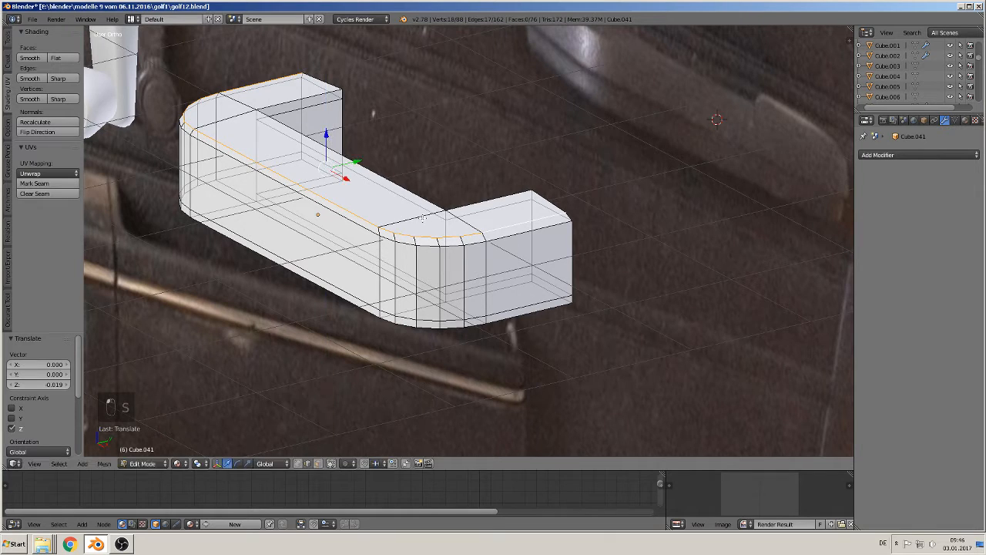
- Select the complete outer bottom edge chain of the armrest, including both corners and arms, and scale it to 0.965
{"action": "right_click", "coordinate": [394, 320], "text": "alt"}
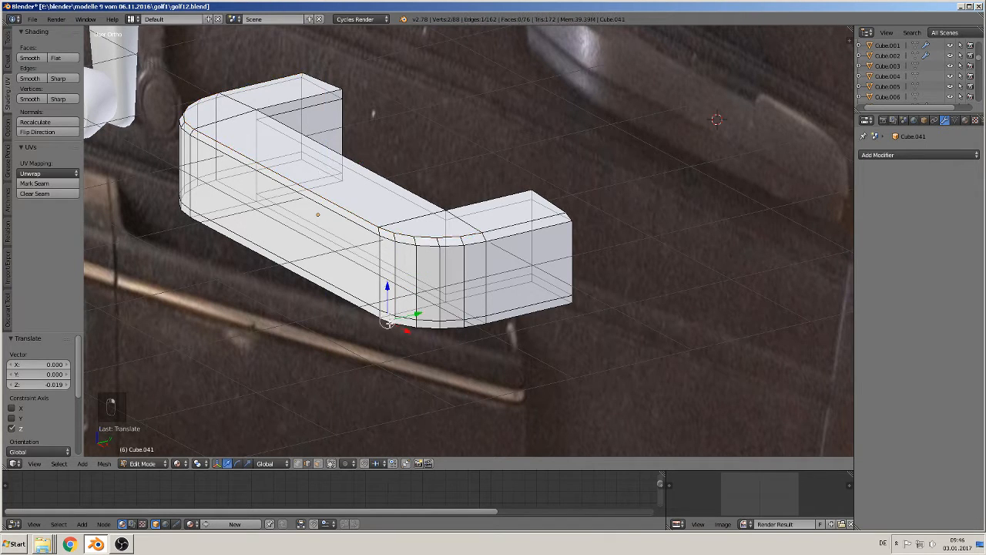
{"action": "right_click", "coordinate": [390, 324], "text": "alt"}
{"action": "right_click", "coordinate": [490, 322], "text": "shift"}
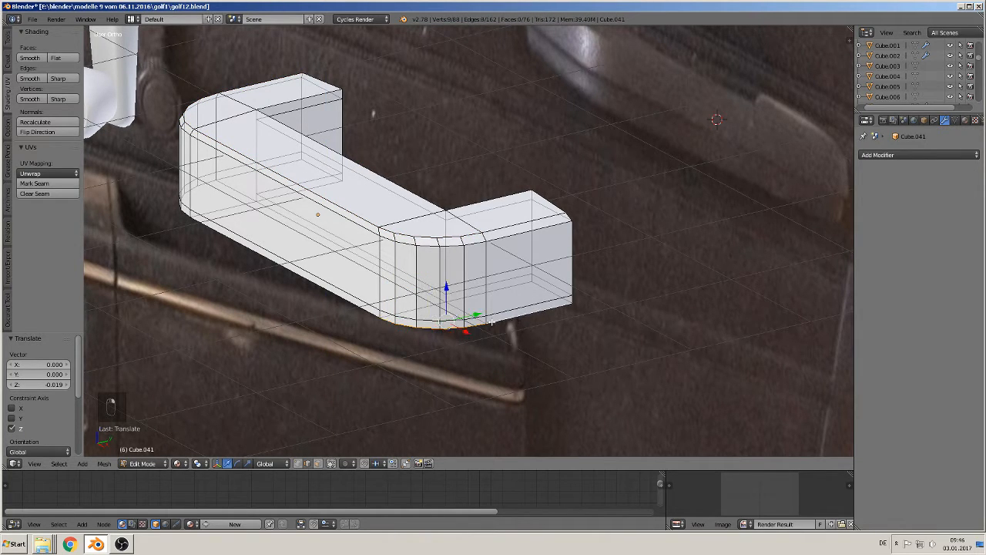
{"action": "right_click", "coordinate": [344, 303], "text": "alt+shift"}
{"action": "middle_click_drag", "start_coordinate": [277, 287], "coordinate": [223, 357], "text": "shift"}
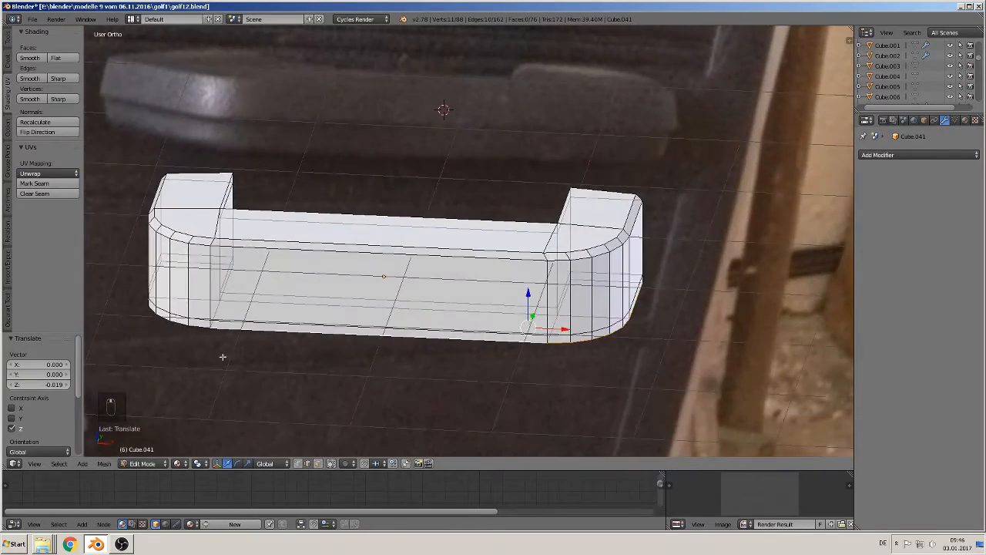
{"action": "right_click", "coordinate": [171, 324], "text": "alt+shift"}
{"action": "middle_click_drag", "start_coordinate": [170, 324], "coordinate": [255, 316]}
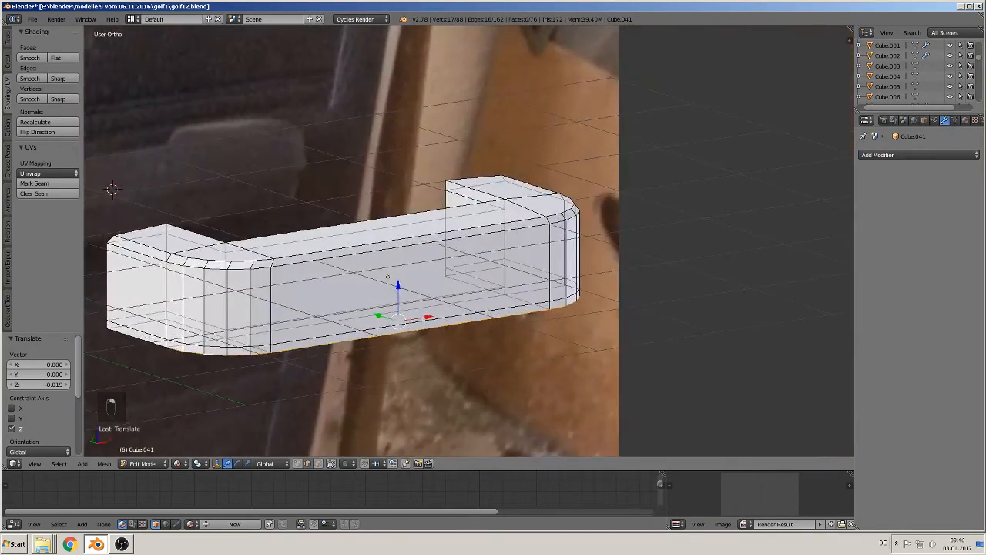
{"action": "right_click", "coordinate": [144, 340], "text": "alt+shift"}
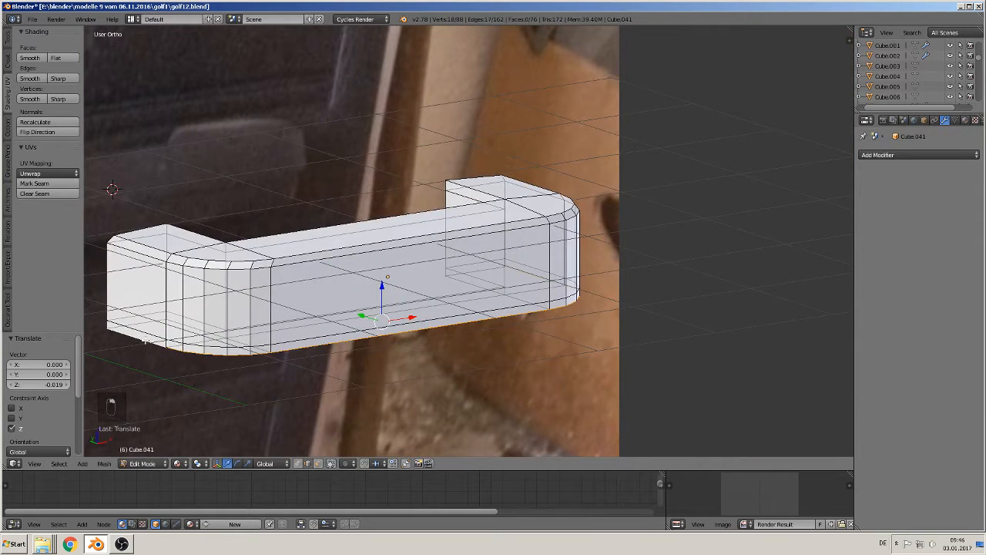
{"action": "key", "text": "s"}
{"action": "left_click", "coordinate": [454, 372]}
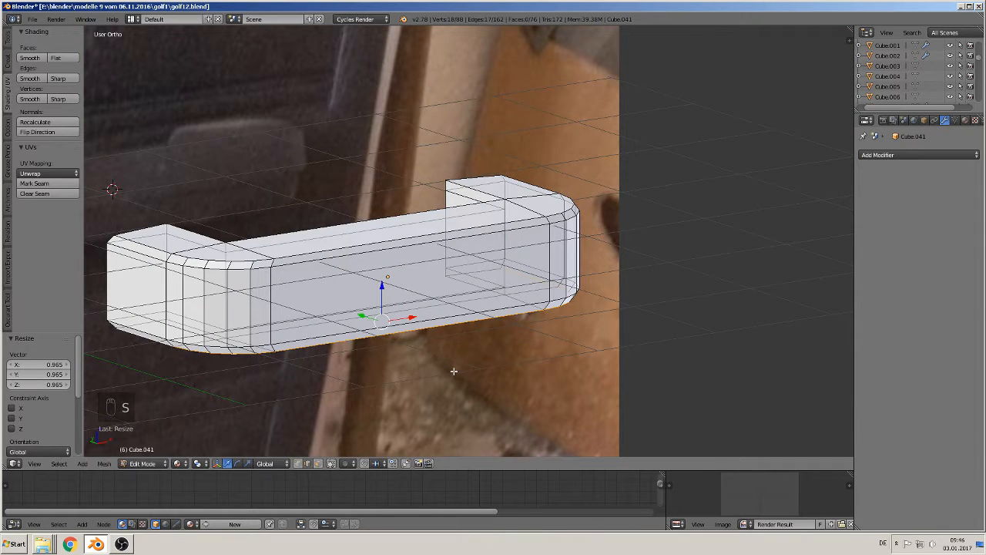
- Select the three inner top edges of the armrest's U shape, scale them to 1.077 and nudge them along Y
{"action": "middle_click_drag", "start_coordinate": [454, 371], "coordinate": [410, 401]}
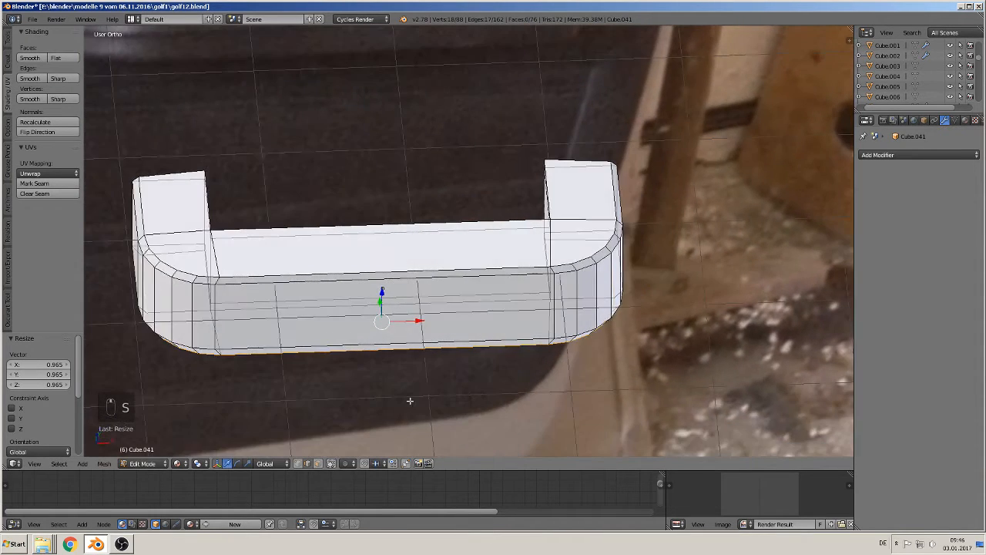
{"action": "right_click", "coordinate": [469, 218]}
{"action": "middle_click_drag", "start_coordinate": [469, 218], "coordinate": [392, 277]}
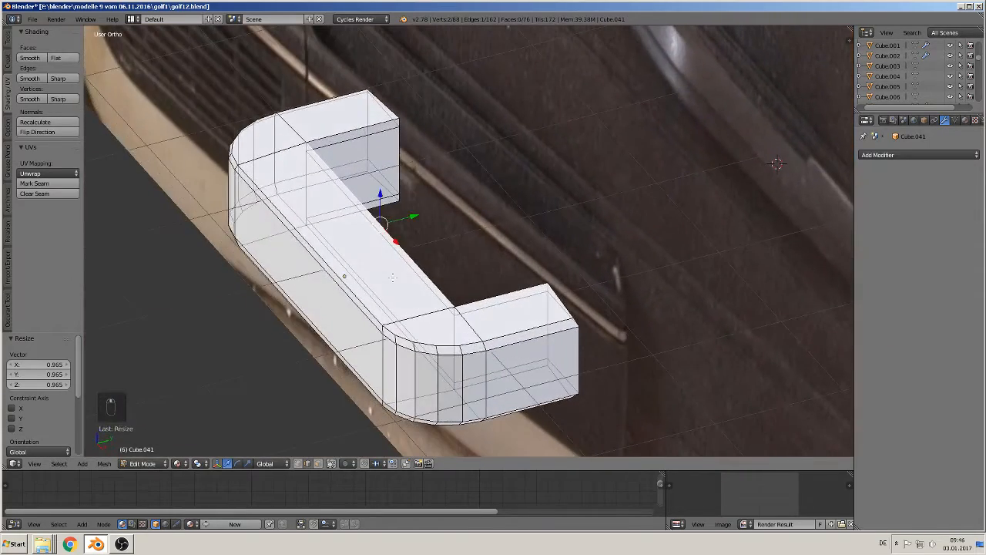
{"action": "right_click", "coordinate": [484, 299], "text": "shift"}
{"action": "right_click", "coordinate": [348, 136], "text": "shift"}
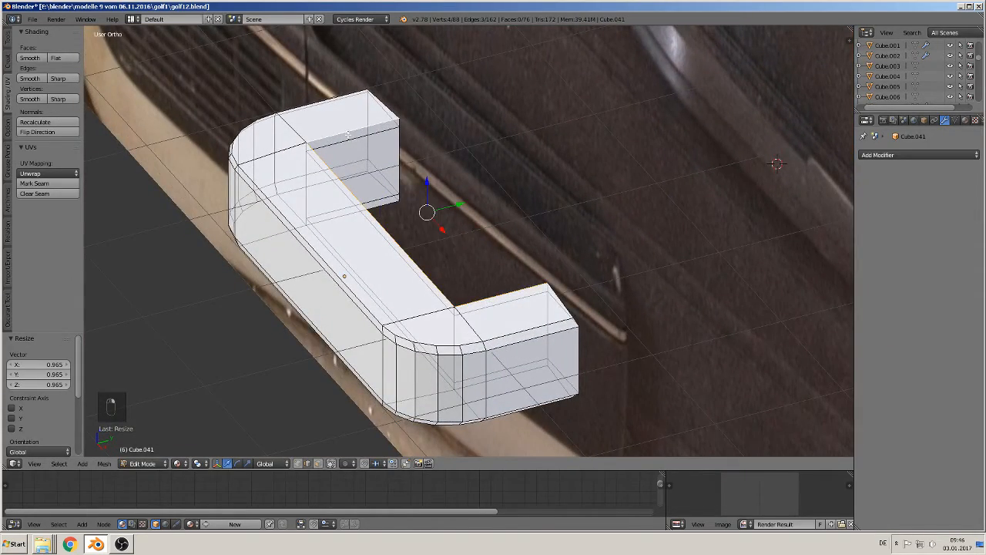
{"action": "middle_click_drag", "start_coordinate": [477, 217], "coordinate": [474, 233]}
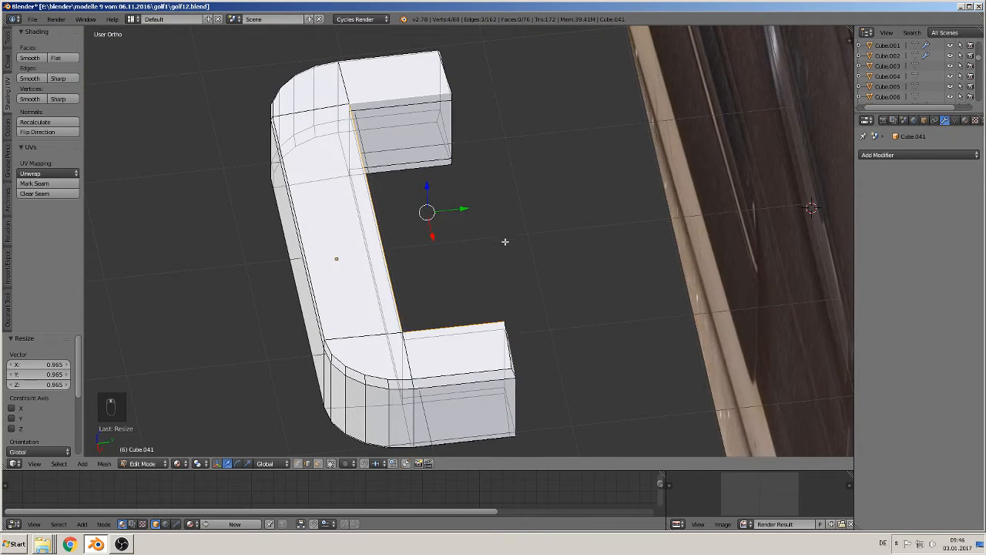
{"action": "key", "text": "s"}
{"action": "left_click", "coordinate": [511, 242]}
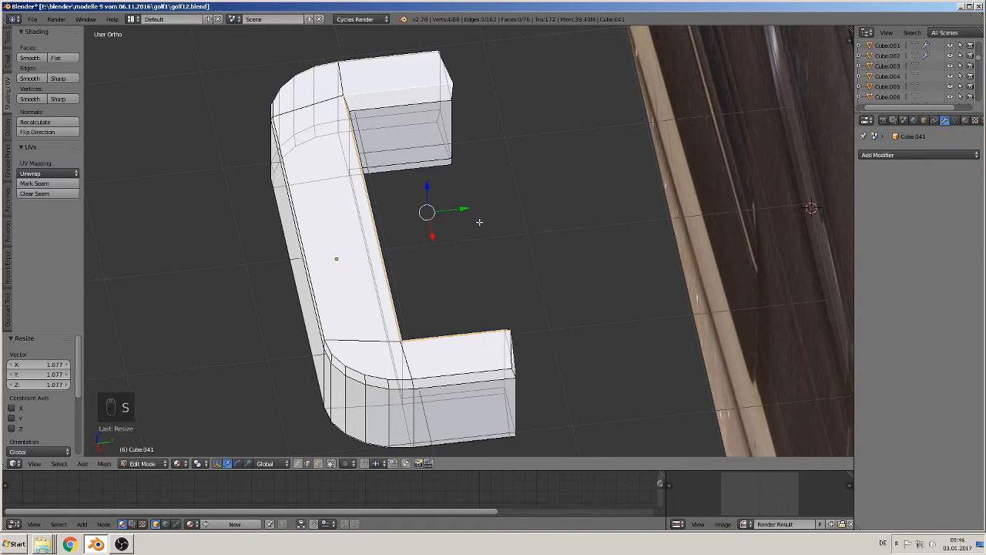
{"action": "left_click_drag", "start_coordinate": [468, 210], "coordinate": [464, 213]}
- Scale the inner top edges to 0.968 along X and move them -0.018 along Z
{"action": "middle_click_drag", "start_coordinate": [451, 212], "coordinate": [414, 262]}
{"action": "key", "text": "s"}
{"action": "key", "text": "x"}
{"action": "left_click", "coordinate": [606, 278]}
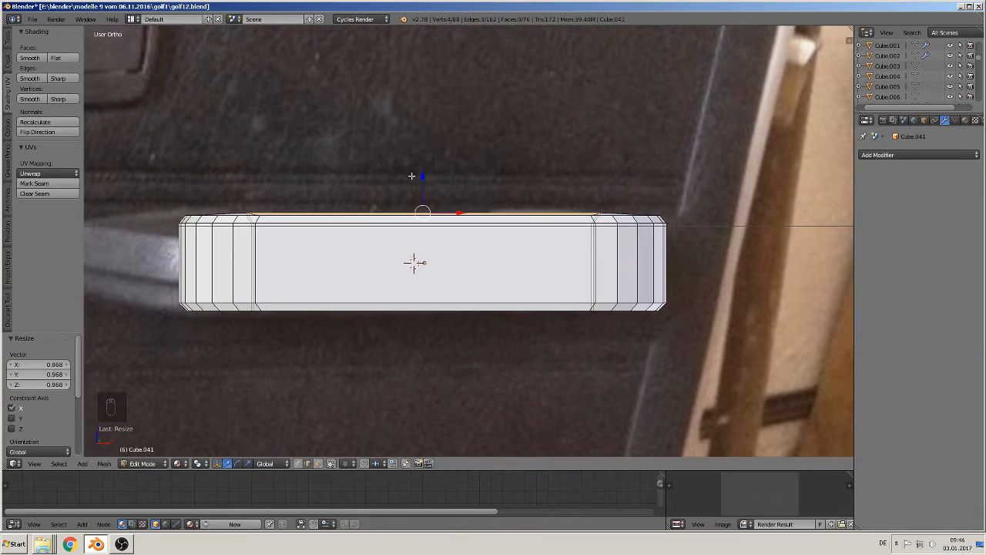
{"action": "key", "text": "g"}
{"action": "key", "text": "z"}
{"action": "left_click", "coordinate": [437, 259]}
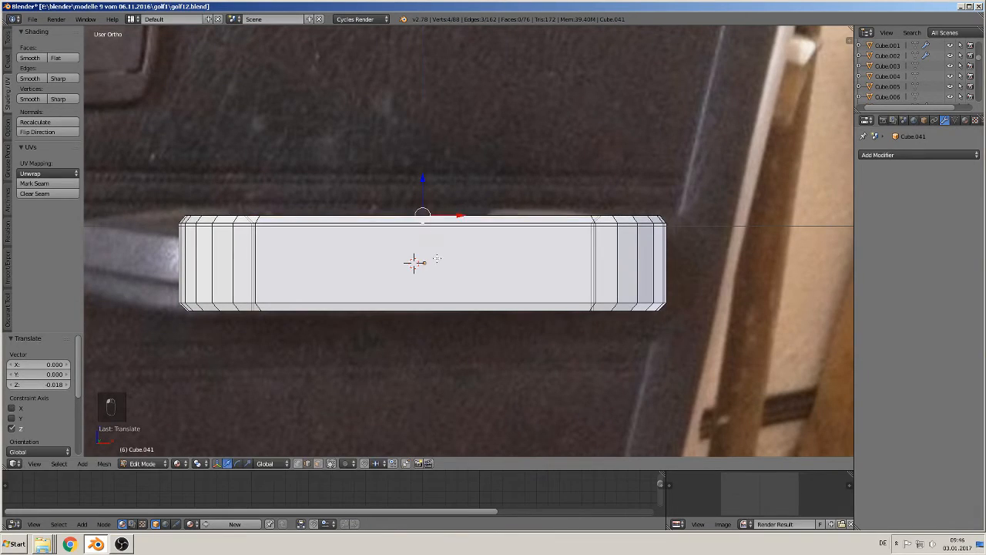
- Return the armrest to Object Mode and apply smooth shading to it
{"action": "middle_click_drag", "start_coordinate": [437, 259], "coordinate": [458, 266]}
{"action": "key", "text": "Tab"}
{"action": "scroll", "coordinate": [438, 315], "scroll_direction": "down", "scroll_amount": 2}
{"action": "scroll", "coordinate": [439, 281], "scroll_direction": "down", "scroll_amount": 1}
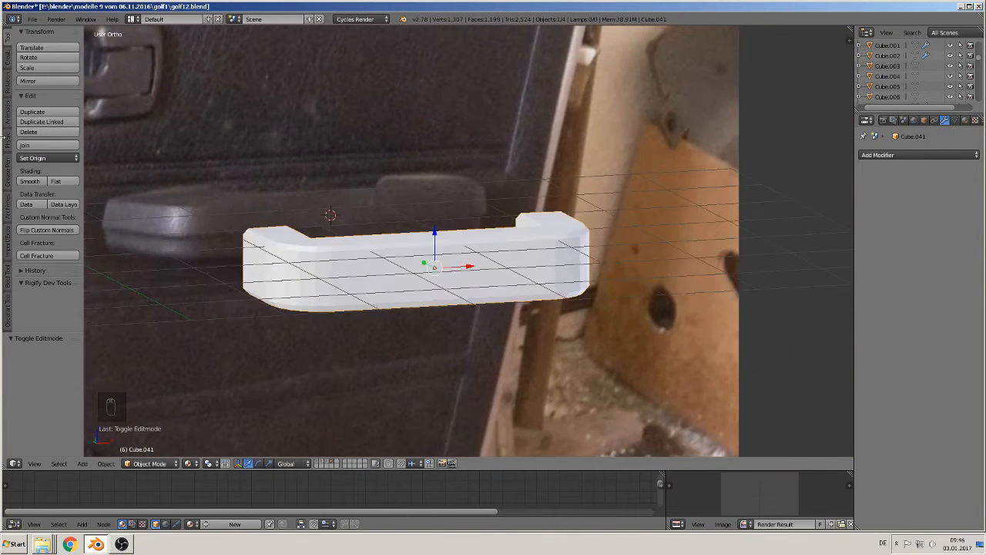
{"action": "left_click", "coordinate": [31, 182]}
{"action": "scroll", "coordinate": [289, 255], "scroll_direction": "up", "scroll_amount": 1}
{"action": "middle_click_drag", "start_coordinate": [301, 266], "coordinate": [323, 302]}
- Add one loop cut close to the free end of each armrest arm, with edge slides of about -0.90 and -0.87
{"action": "key", "text": "Tab"}
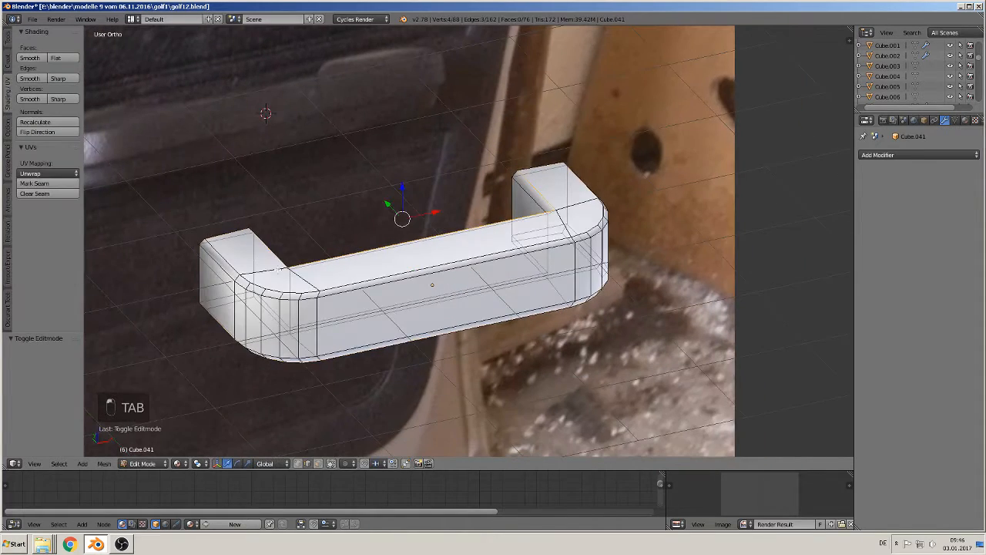
{"action": "middle_click_drag", "start_coordinate": [265, 264], "coordinate": [338, 275]}
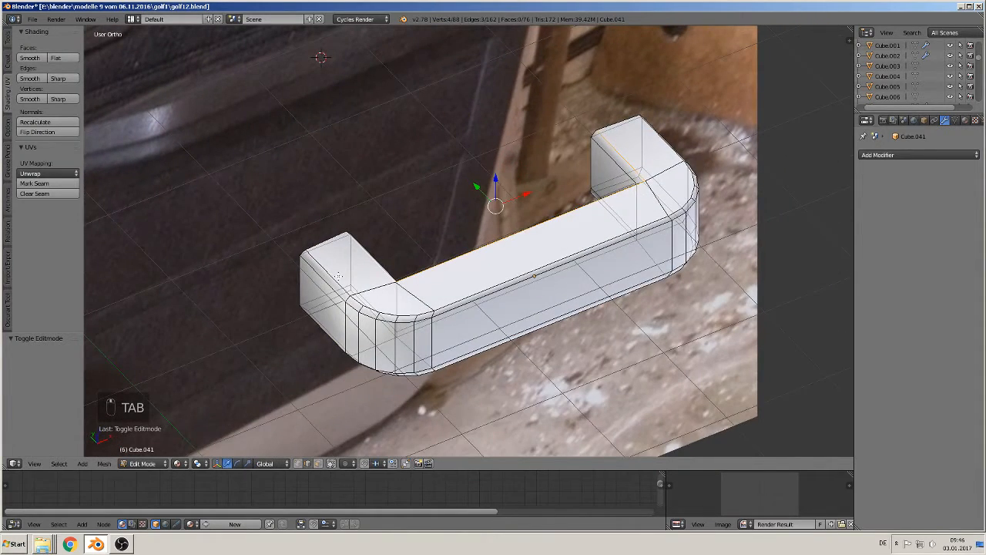
{"action": "key", "text": "ctrl+r"}
{"action": "left_click", "coordinate": [328, 265]}
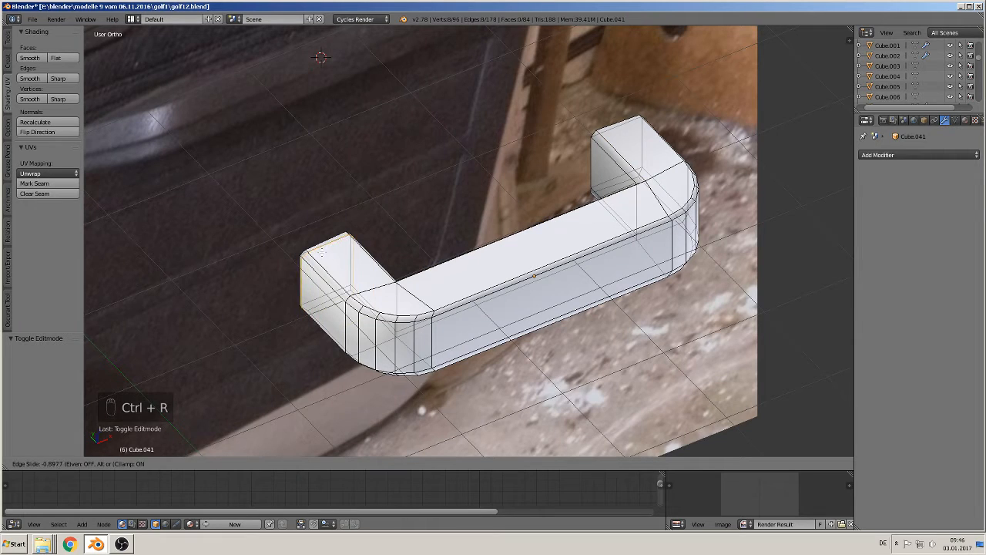
{"action": "left_click", "coordinate": [322, 248]}
{"action": "key", "text": "ctrl+r"}
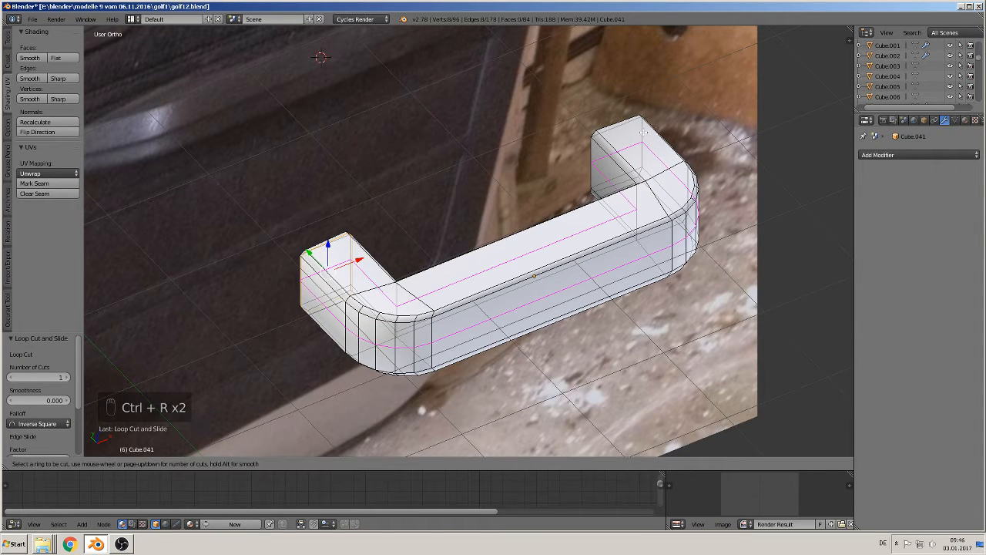
{"action": "left_click", "coordinate": [665, 128]}
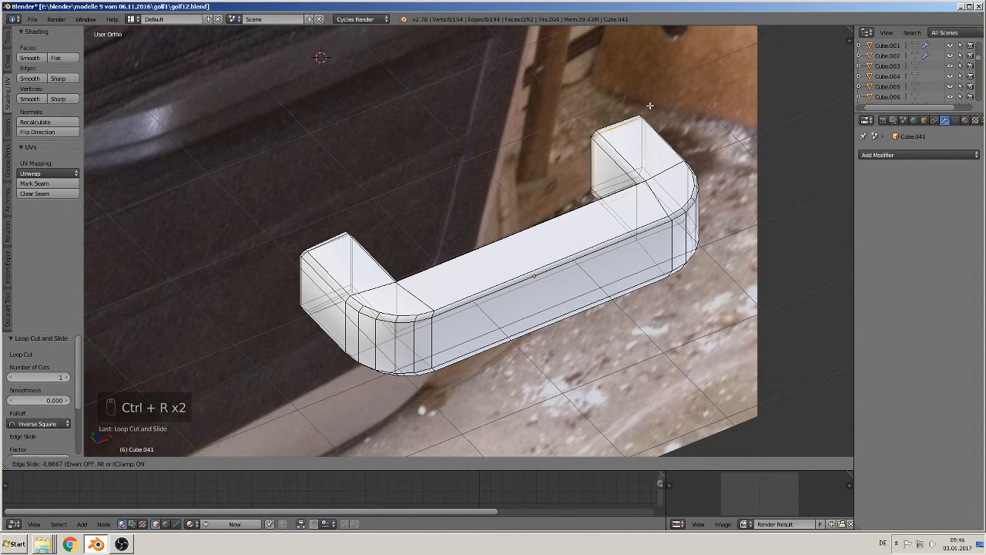
{"action": "left_click", "coordinate": [650, 105]}
- Add a centred horizontal loop cut around the armrest's vertical sides at mid-height
{"action": "middle_click_drag", "start_coordinate": [657, 132], "coordinate": [592, 248]}
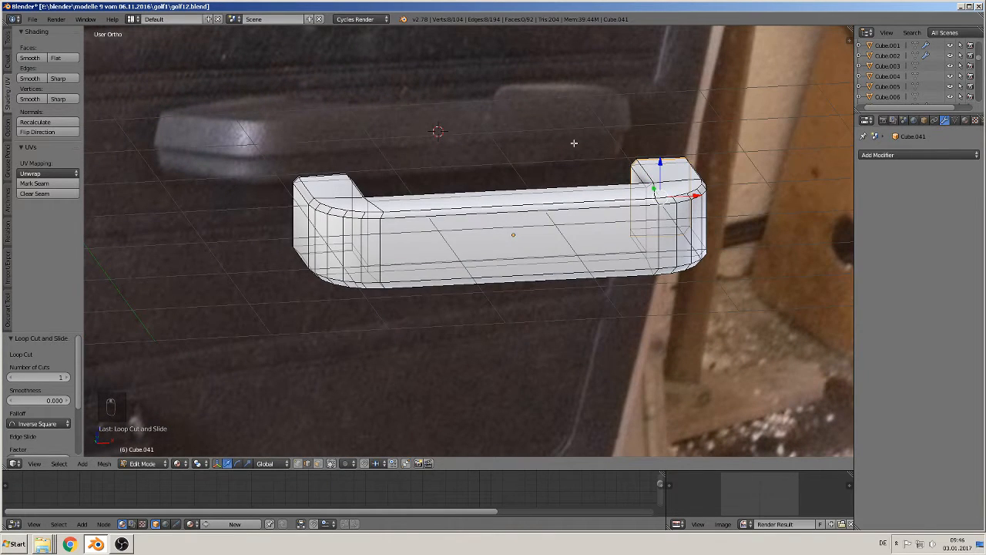
{"action": "key", "text": "ctrl+r"}
{"action": "left_click", "coordinate": [383, 249]}
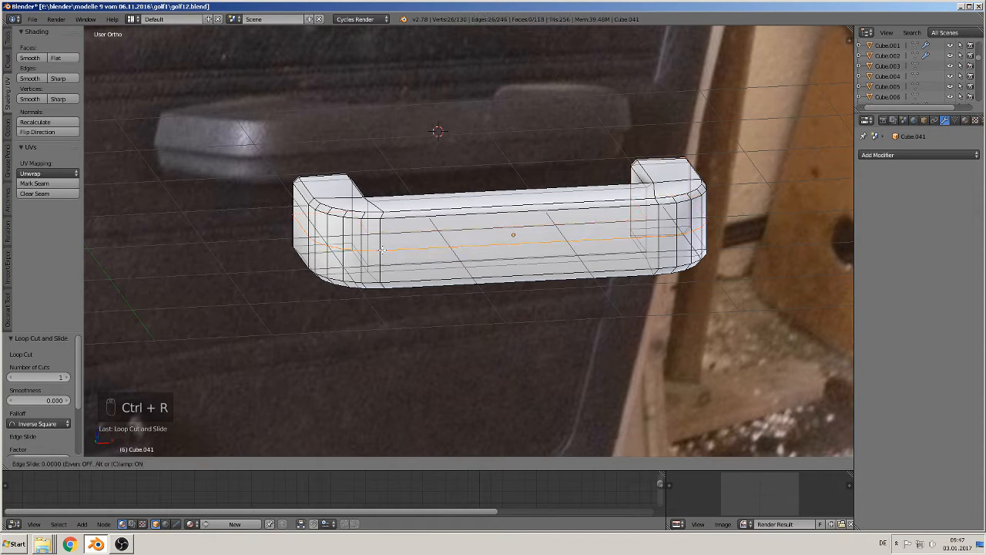
{"action": "left_click", "coordinate": [382, 249]}
{"action": "scroll", "coordinate": [382, 249], "scroll_direction": "up", "scroll_amount": 1}
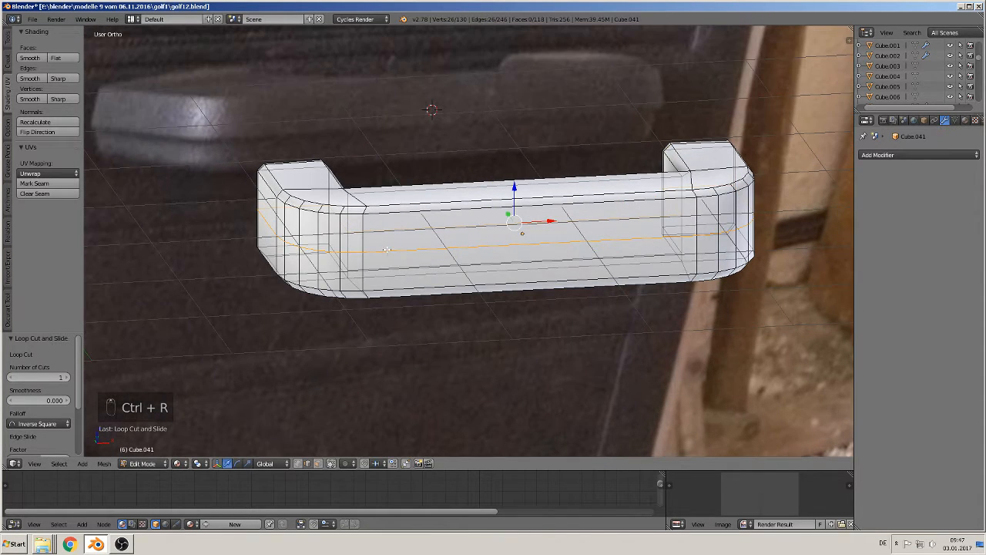
- Add a second horizontal loop cut just beside the armrest's mid-height loop, with an edge slide of about -0.86
{"action": "key", "text": "ctrl+r"}
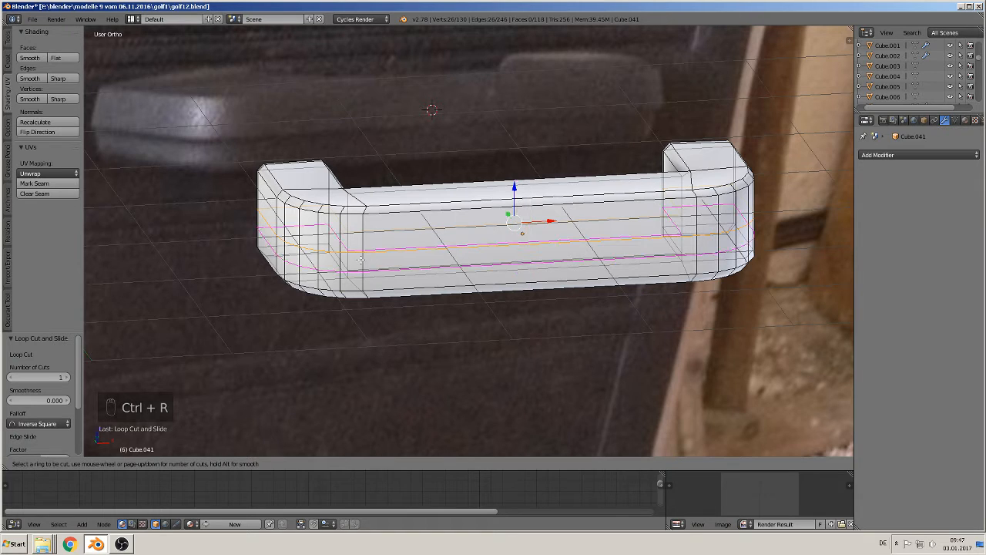
{"action": "left_click", "coordinate": [359, 260]}
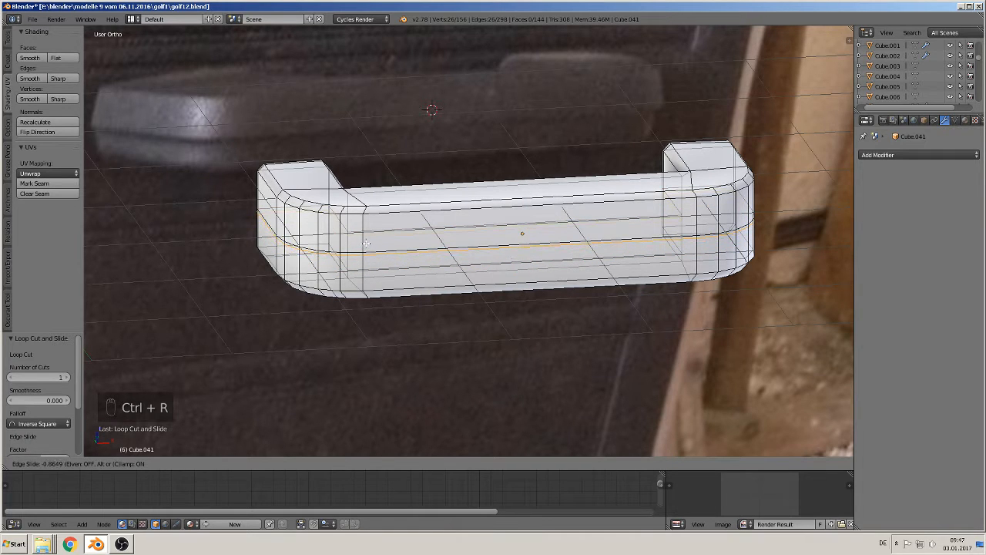
{"action": "left_click", "coordinate": [366, 244]}
{"action": "middle_click_drag", "start_coordinate": [293, 434], "coordinate": [327, 426]}
- Select the armrest's bottom face loop, expand the selection up to the mid-height loops, scale it down slightly and return to Object Mode
{"action": "left_click", "coordinate": [319, 466]}
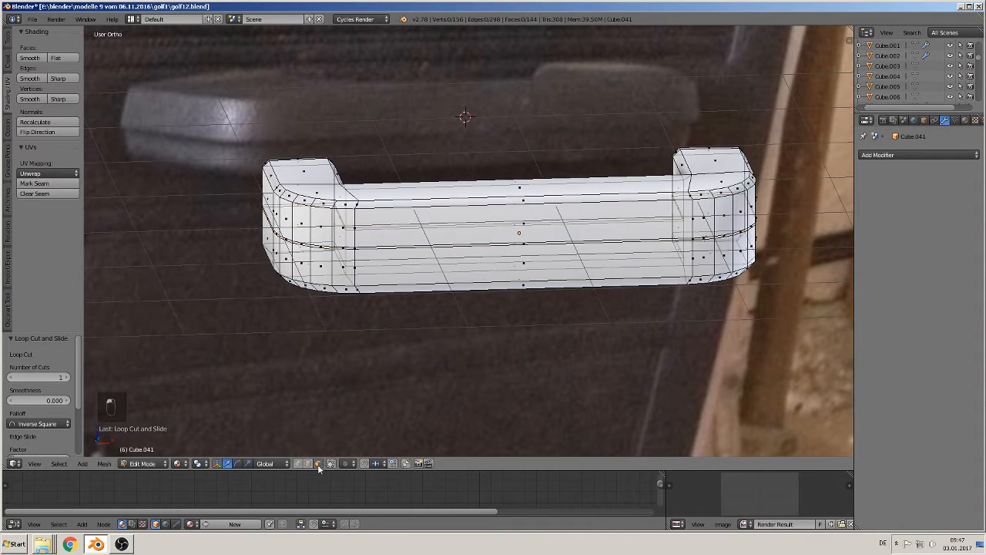
{"action": "right_click", "coordinate": [359, 290]}
{"action": "right_click", "coordinate": [358, 288], "text": "alt"}
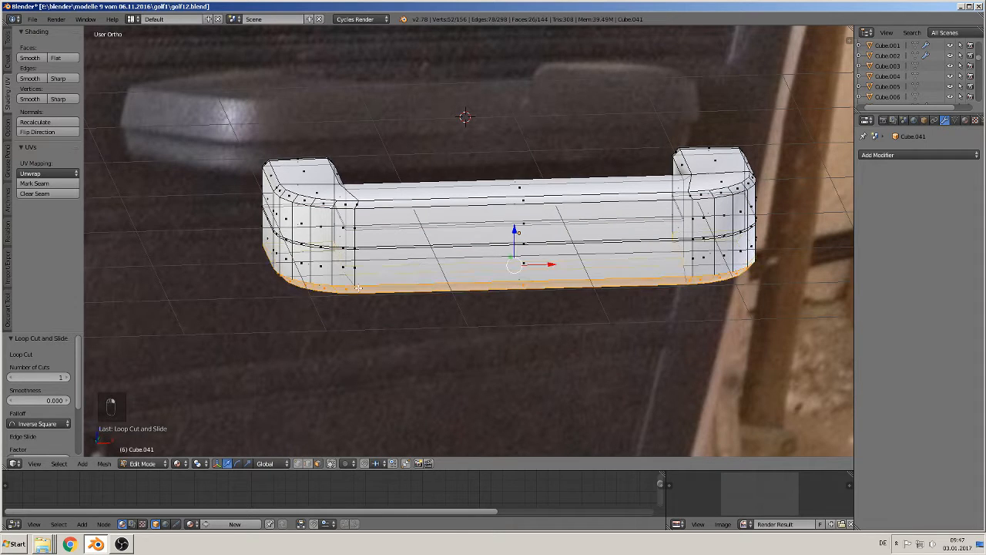
{"action": "scroll", "coordinate": [512, 318], "scroll_direction": "down", "scroll_amount": 1}
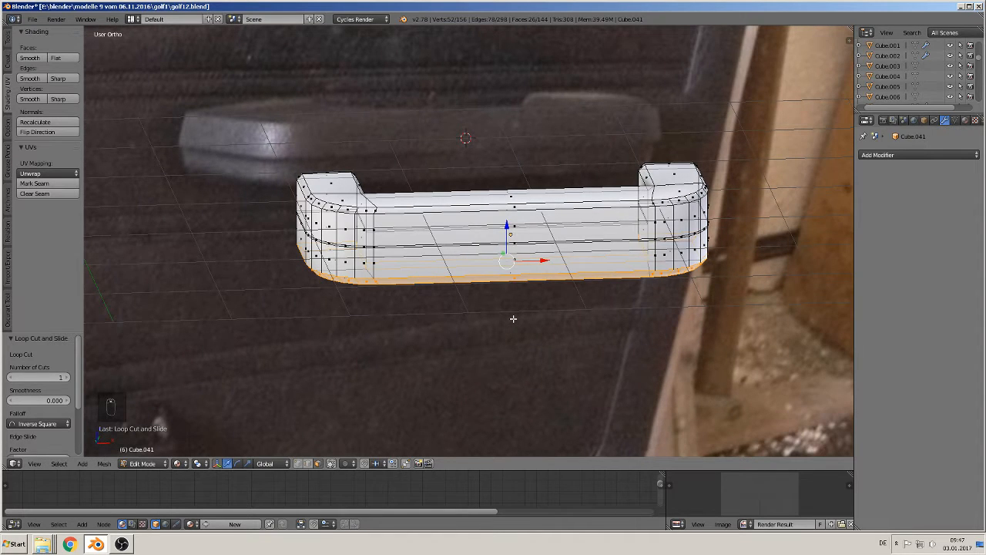
{"action": "key", "text": "ctrl+KP_Add"}
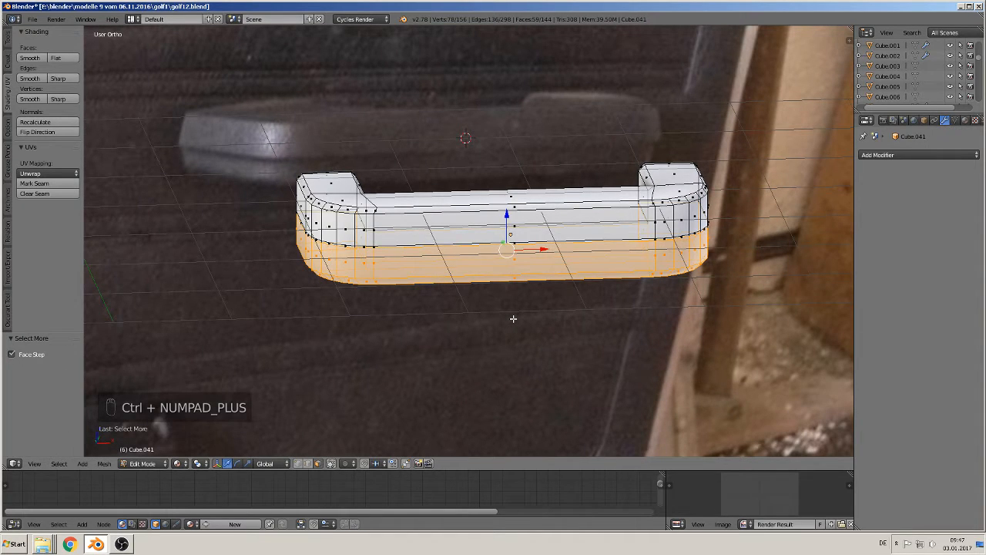
{"action": "key", "text": "s"}
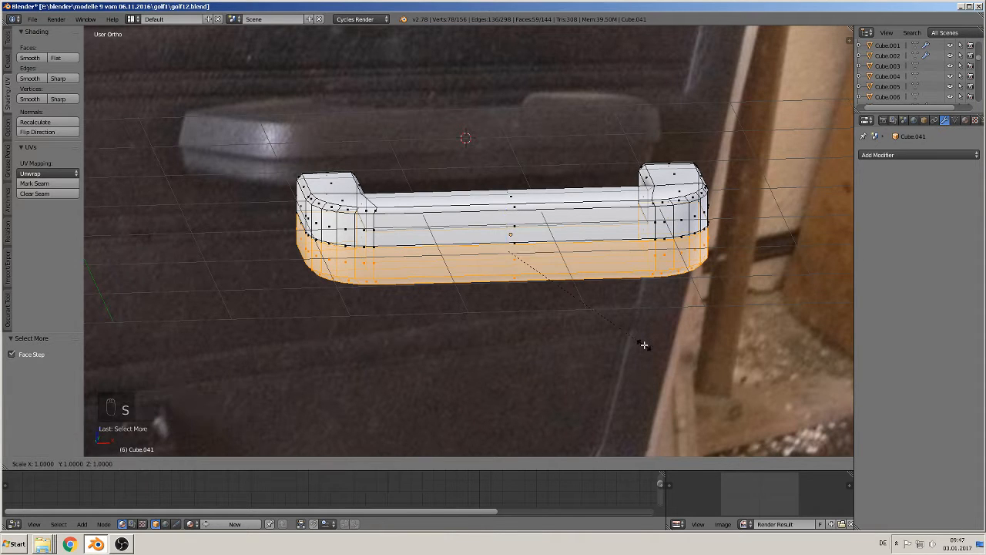
{"action": "left_click", "coordinate": [643, 343]}
{"action": "key", "text": "Tab"}
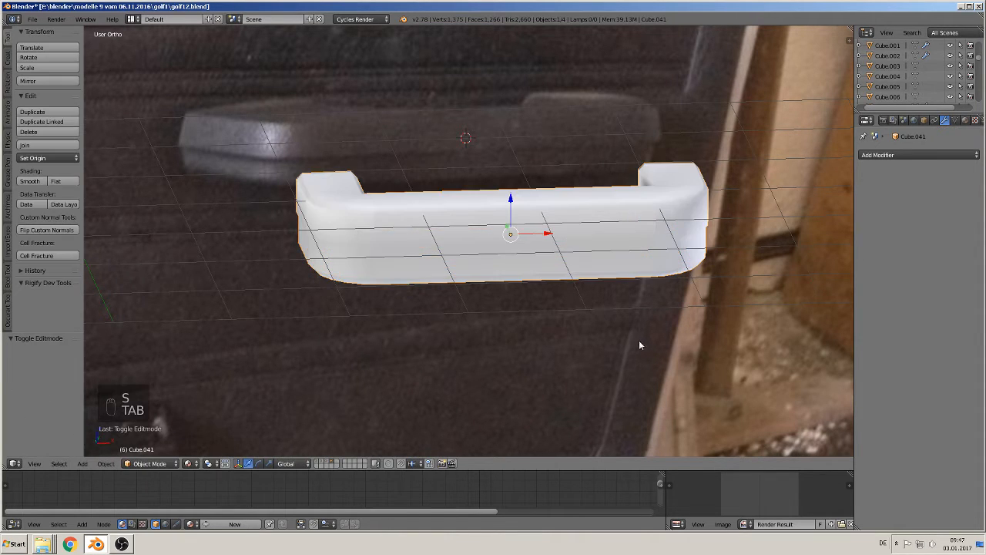
- In top view, move the outer corner vertices at the +X arm's free end outward along X so the arm flares
{"action": "middle_click_drag", "start_coordinate": [639, 340], "coordinate": [602, 337]}
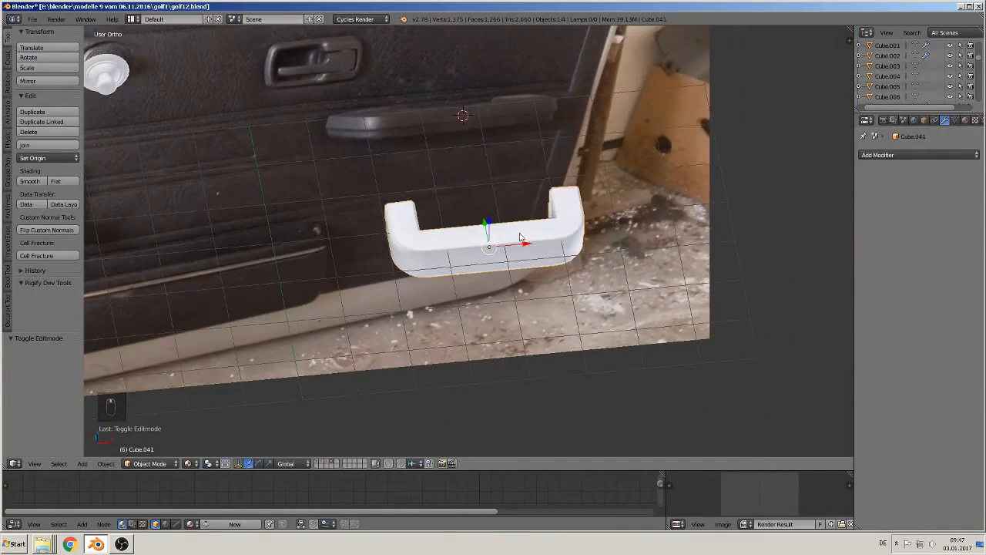
{"action": "scroll", "coordinate": [417, 234], "scroll_direction": "up", "scroll_amount": 2}
{"action": "middle_click_drag", "start_coordinate": [470, 203], "coordinate": [385, 275], "text": "shift"}
{"action": "key", "text": "Tab"}
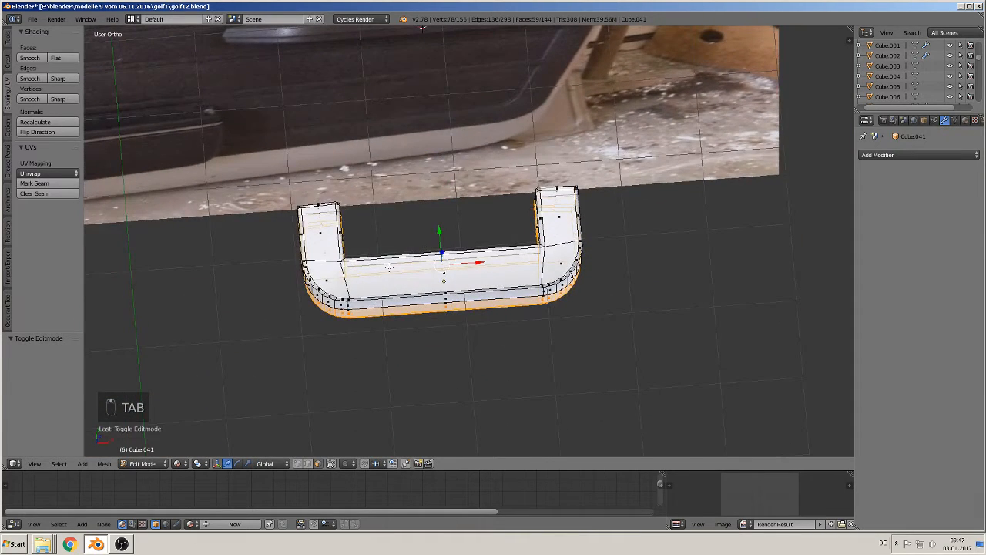
{"action": "key", "text": "KP_7"}
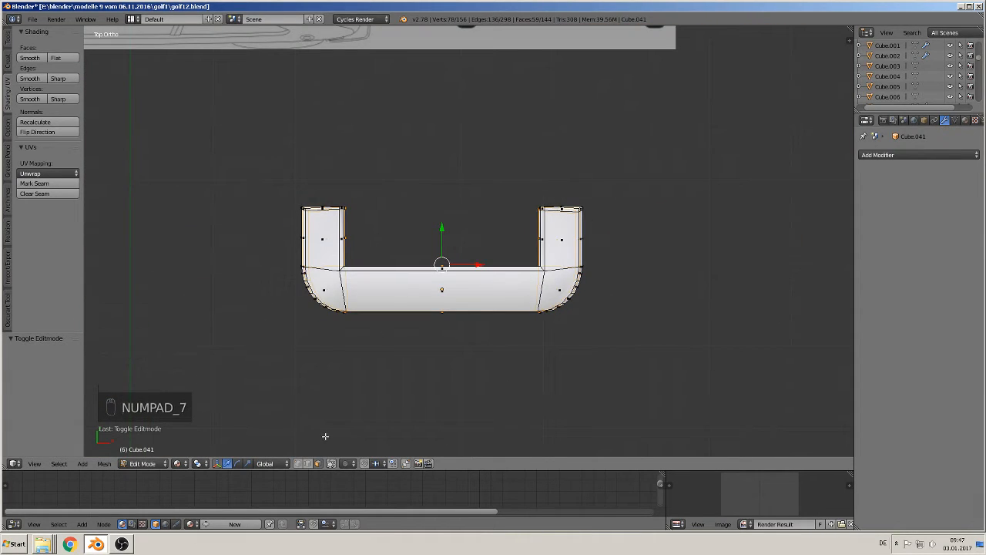
{"action": "key", "text": "a"}
{"action": "key", "text": "a"}
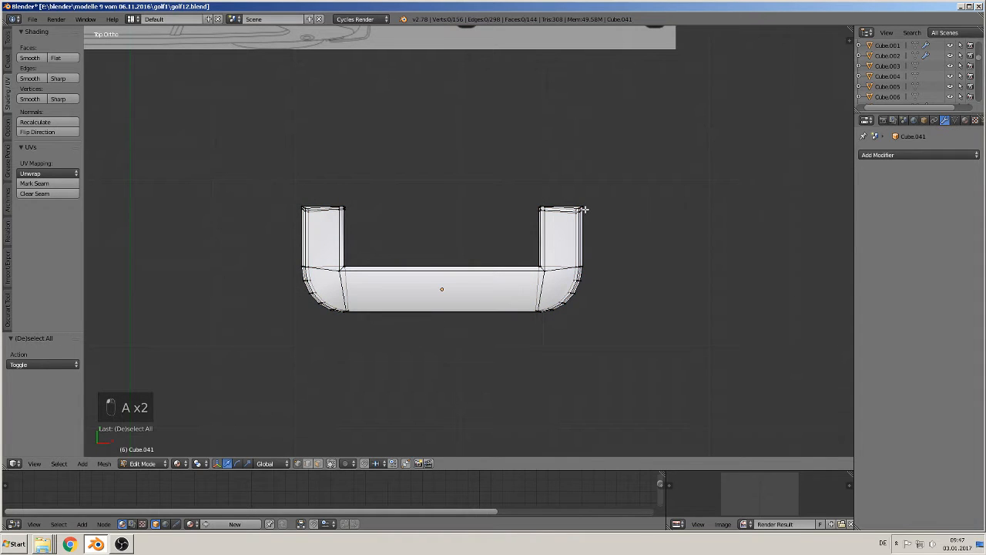
{"action": "key", "text": "c"}
{"action": "left_click", "coordinate": [581, 208]}
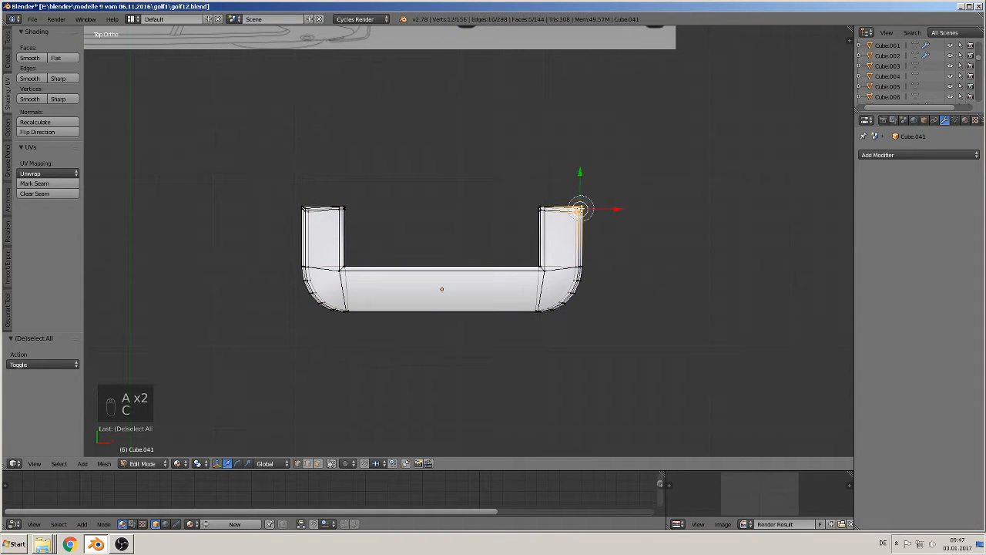
{"action": "right_click", "coordinate": [582, 209]}
{"action": "mouse_move", "coordinate": [608, 210]}
{"action": "left_mouse_down"}
{"action": "mouse_move", "coordinate": [630, 208]}
{"action": "mouse_move", "coordinate": [619, 209]}
{"action": "left_mouse_up"}
- Move the outer corner vertices at the -X arm's free end outward along X to flare that arm too
{"action": "key", "text": "a"}
{"action": "key", "text": "c"}
{"action": "left_click", "coordinate": [304, 209]}
{"action": "right_click", "coordinate": [303, 209]}
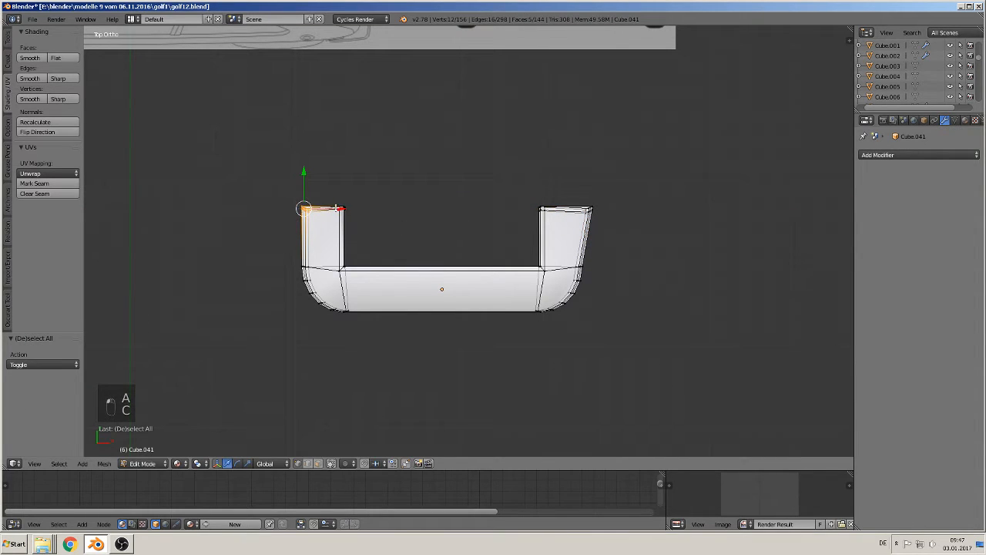
{"action": "left_click_drag", "start_coordinate": [336, 207], "coordinate": [324, 208]}
- Move the outer vertices where the -X arm meets its rounded corner -0.015 along X
{"action": "scroll", "coordinate": [323, 213], "scroll_direction": "up", "scroll_amount": 2}
{"action": "middle_click_drag", "start_coordinate": [306, 257], "coordinate": [522, 212], "text": "shift"}
{"action": "scroll", "coordinate": [512, 214], "scroll_direction": "up", "scroll_amount": 2}
{"action": "key", "text": "a"}
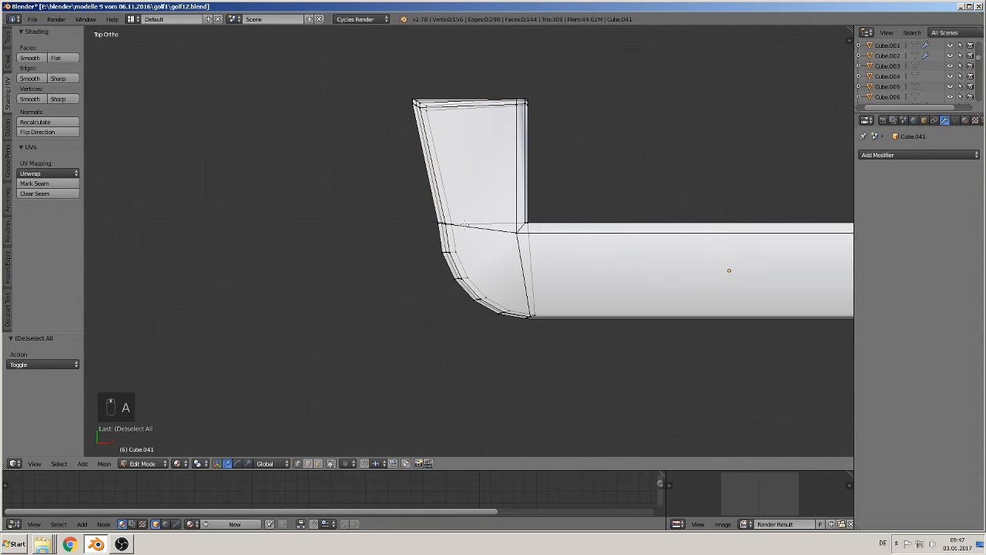
{"action": "key", "text": "c"}
{"action": "left_click", "coordinate": [431, 223]}
{"action": "right_click", "coordinate": [432, 223]}
{"action": "left_click_drag", "start_coordinate": [465, 224], "coordinate": [468, 223]}
- Move the outer vertices where the +X arm meets its rounded corner 0.015 along X
{"action": "middle_click_drag", "start_coordinate": [725, 245], "coordinate": [246, 216], "text": "shift"}
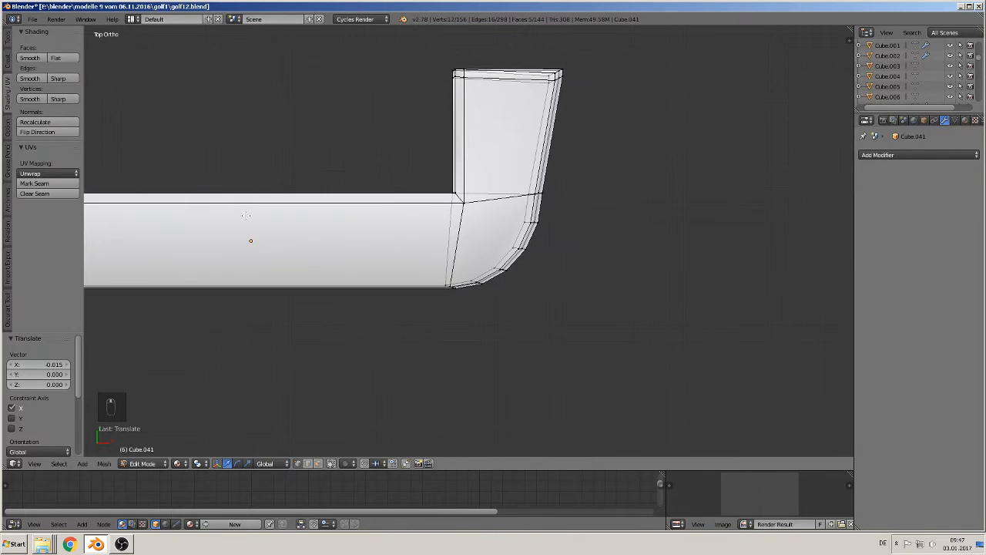
{"action": "key", "text": "a"}
{"action": "key", "text": "c"}
{"action": "left_click", "coordinate": [541, 194]}
{"action": "right_click", "coordinate": [541, 195]}
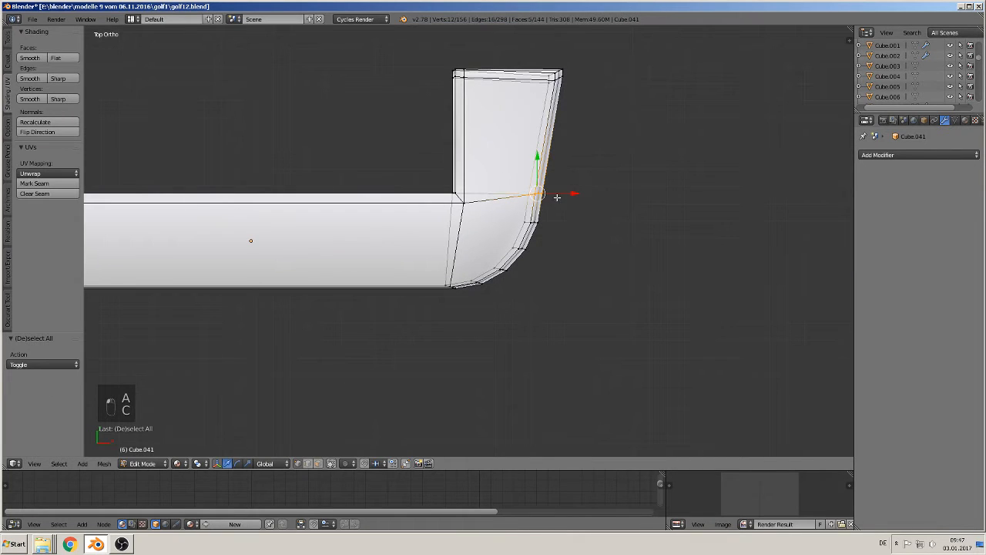
{"action": "left_click_drag", "start_coordinate": [568, 196], "coordinate": [571, 195]}
- Leave Edit Mode and, in front view, move the armrest -0.935 along X over the door photo
{"action": "scroll", "coordinate": [558, 202], "scroll_direction": "down", "scroll_amount": 5}
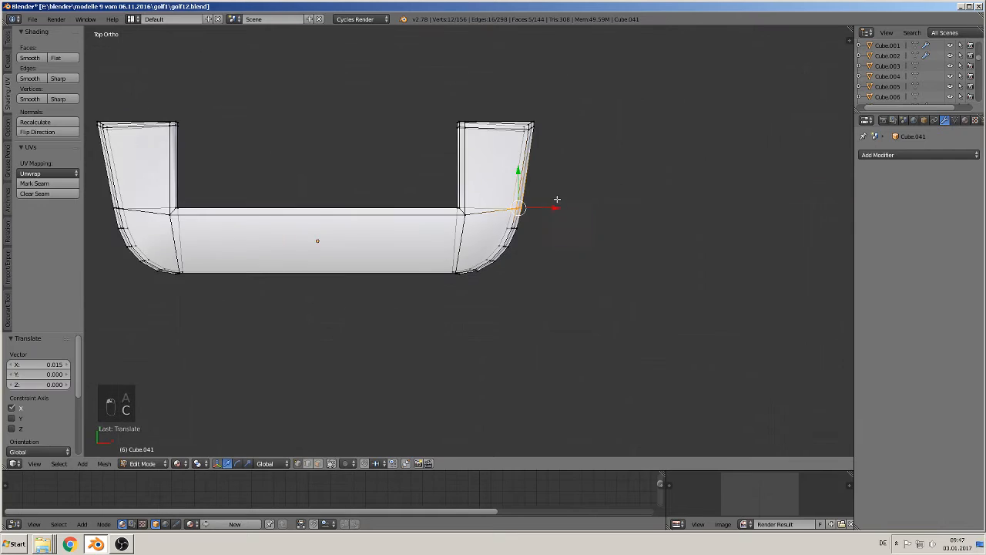
{"action": "key", "text": "Tab"}
{"action": "middle_click_drag", "start_coordinate": [535, 214], "coordinate": [474, 188]}
{"action": "key", "text": "KP_1"}
{"action": "scroll", "coordinate": [466, 229], "scroll_direction": "down", "scroll_amount": 2}
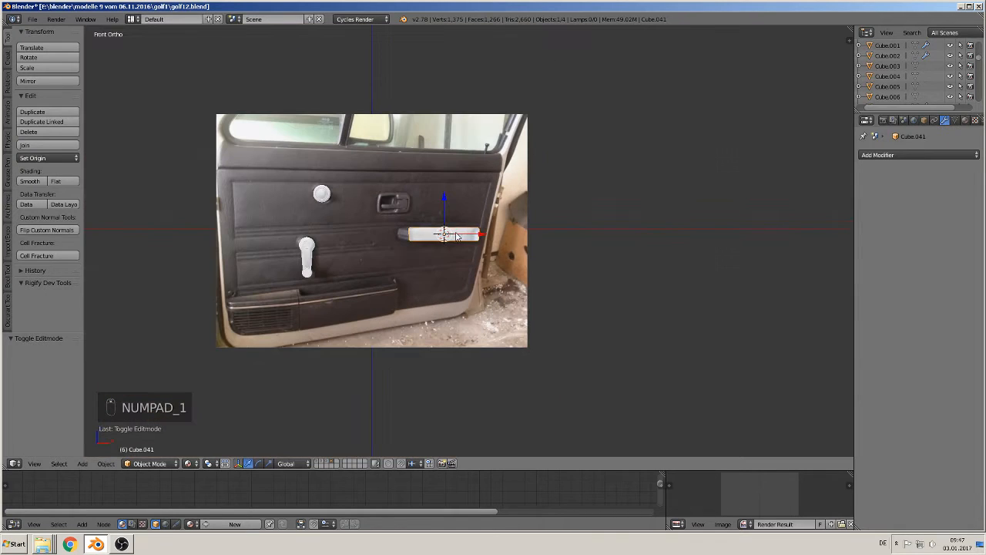
{"action": "left_click_drag", "start_coordinate": [476, 240], "coordinate": [461, 240]}
- Place the 3D cursor on the door pocket in the photo and add a cube there
{"action": "scroll", "coordinate": [509, 227], "scroll_direction": "up", "scroll_amount": 5}
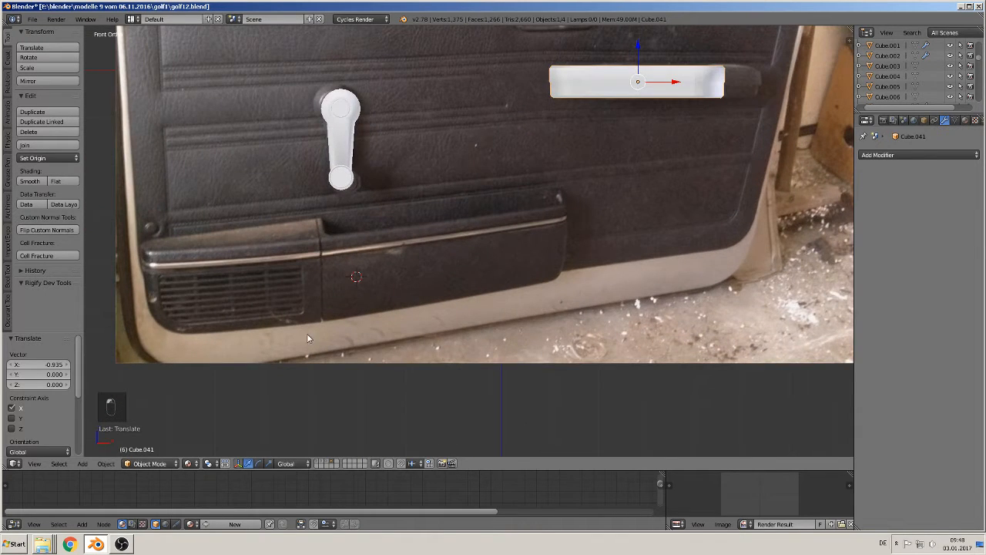
{"action": "scroll", "coordinate": [300, 346], "scroll_direction": "down", "scroll_amount": 3}
{"action": "left_click", "coordinate": [80, 464]}
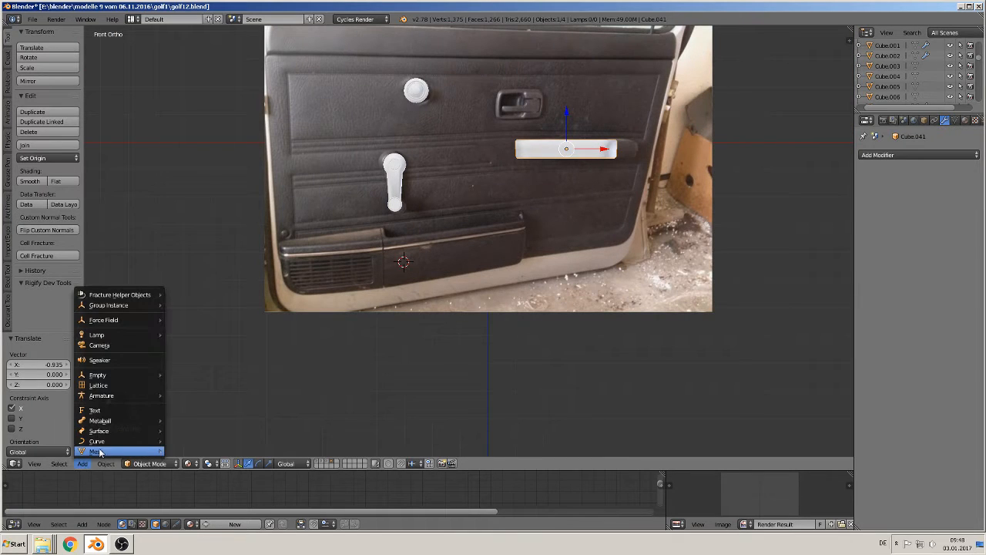
{"action": "mouse_move", "coordinate": [96, 452]}
{"action": "left_click", "coordinate": [189, 206]}
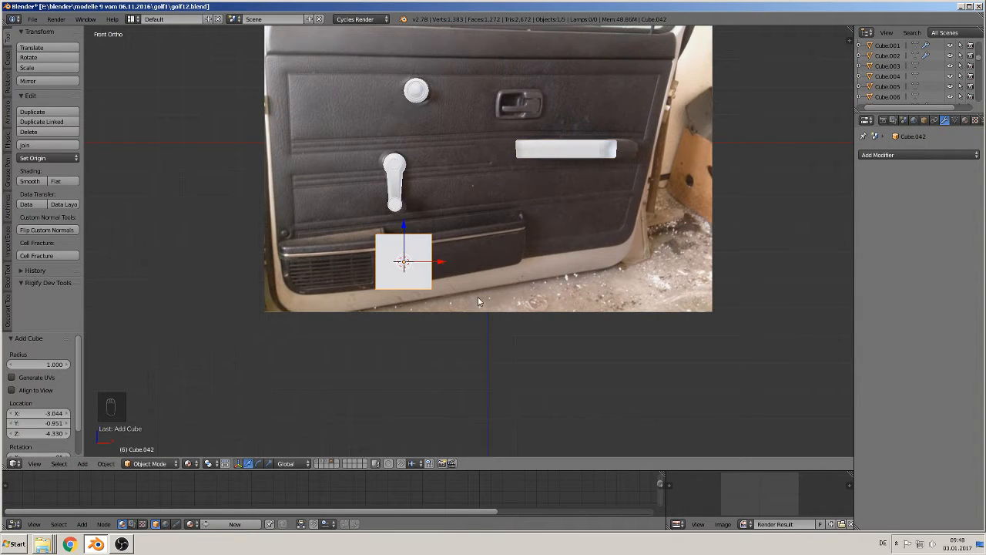
- Stretch the new cube along X to about 4 times its width to match the lower door pocket in the photo
{"action": "key", "text": "s"}
{"action": "key", "text": "x"}
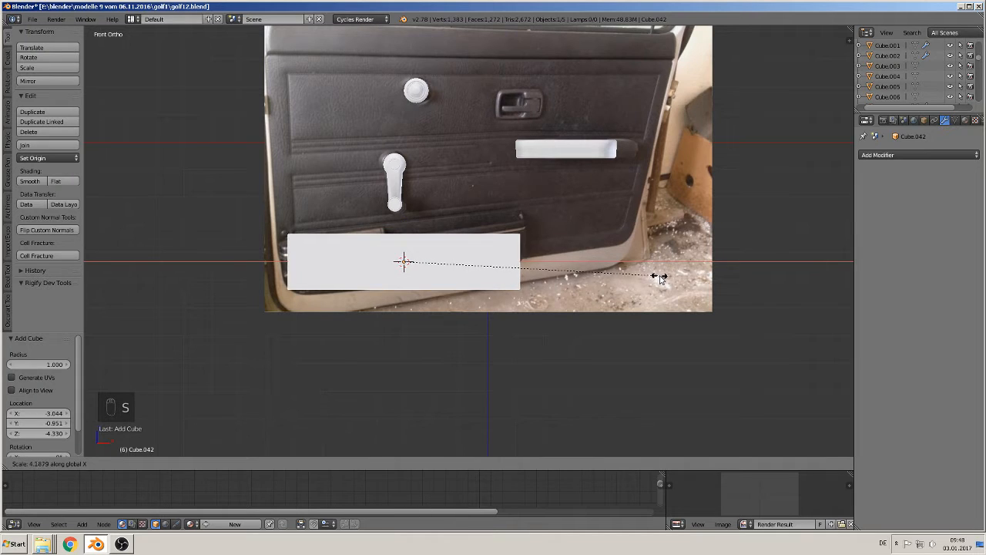
{"action": "left_click", "coordinate": [645, 279]}
- Move the stretched box about 2.84 units along negative Y so it stands in front of the door photo
{"action": "left_click_drag", "start_coordinate": [405, 230], "coordinate": [404, 310]}
{"action": "middle_click_drag", "start_coordinate": [403, 319], "coordinate": [427, 338]}
{"action": "left_click_drag", "start_coordinate": [384, 327], "coordinate": [423, 355]}
{"action": "middle_click_drag", "start_coordinate": [439, 314], "coordinate": [468, 214], "text": "shift"}
{"action": "scroll", "coordinate": [458, 241], "scroll_direction": "up", "scroll_amount": 2}
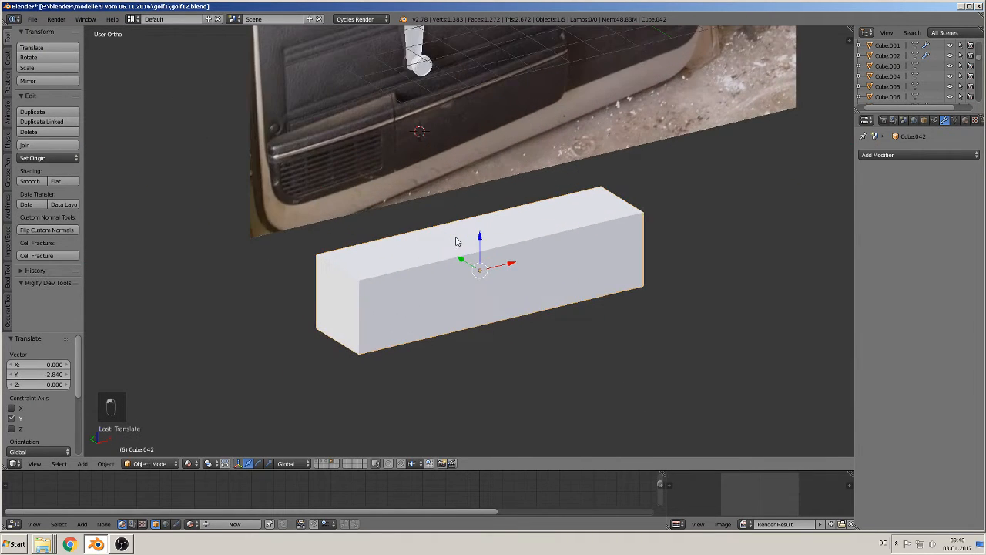
{"action": "middle_click_drag", "start_coordinate": [426, 249], "coordinate": [410, 289], "text": "shift"}
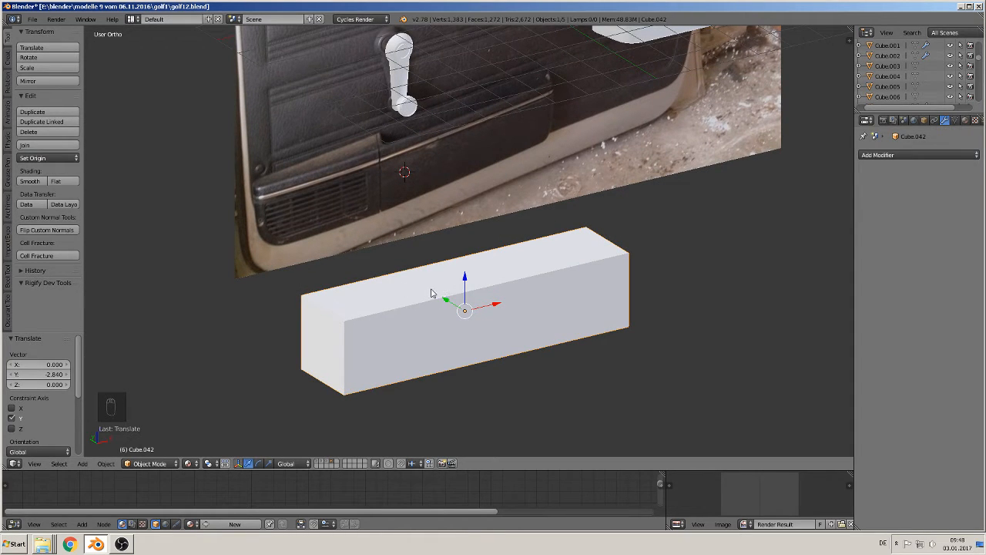
- Cut a loop across the box's length, slid toward the speaker-grille end, and shift it 0.165 along X
{"action": "key", "text": "Tab"}
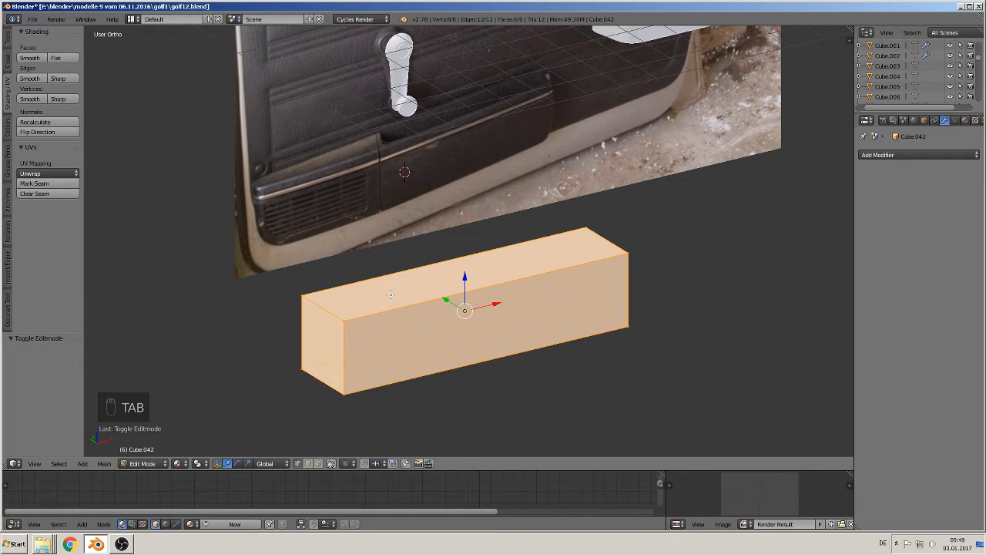
{"action": "key", "text": "ctrl+r"}
{"action": "left_click", "coordinate": [398, 289]}
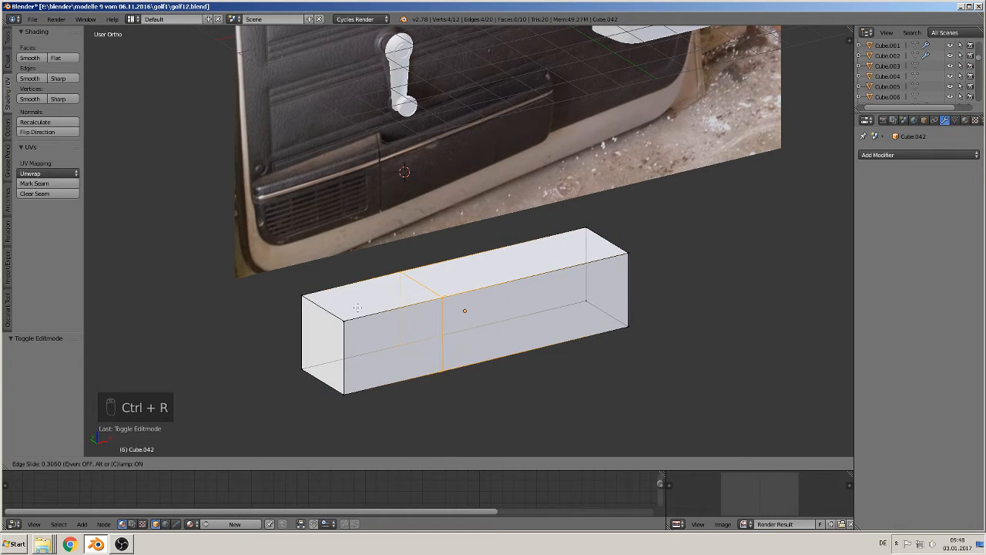
{"action": "left_click", "coordinate": [359, 308]}
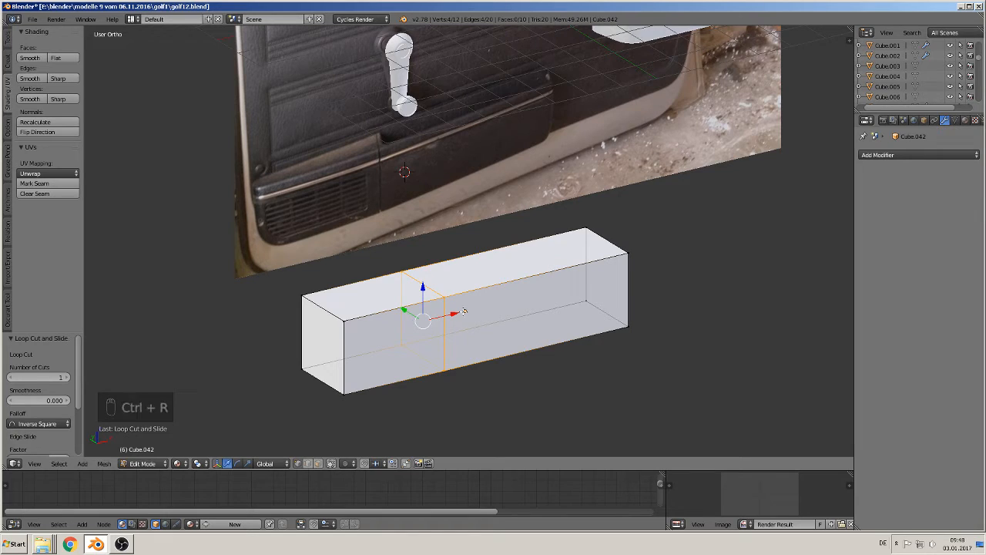
{"action": "left_click_drag", "start_coordinate": [455, 315], "coordinate": [462, 314]}
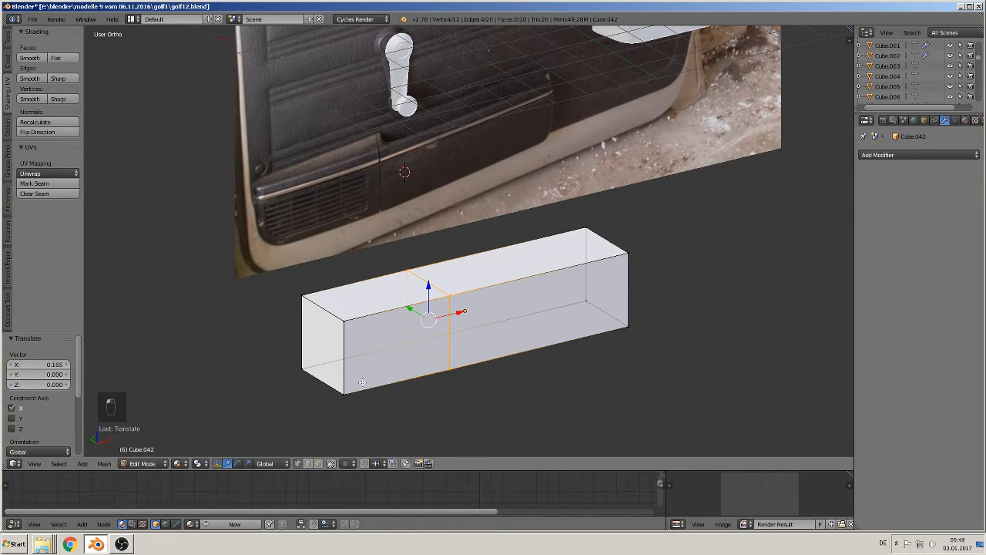
- Move the two vertical front edges at the ends of the box back 0.556 along Y
{"action": "left_click", "coordinate": [309, 464]}
{"action": "right_click", "coordinate": [345, 354]}
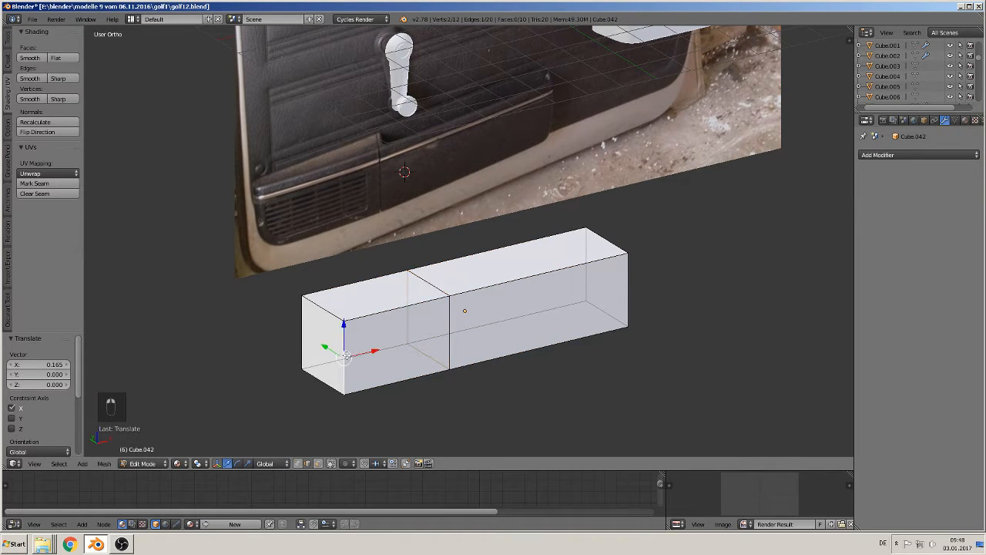
{"action": "right_click", "coordinate": [630, 285], "text": "shift"}
{"action": "middle_click_drag", "start_coordinate": [570, 340], "coordinate": [471, 309]}
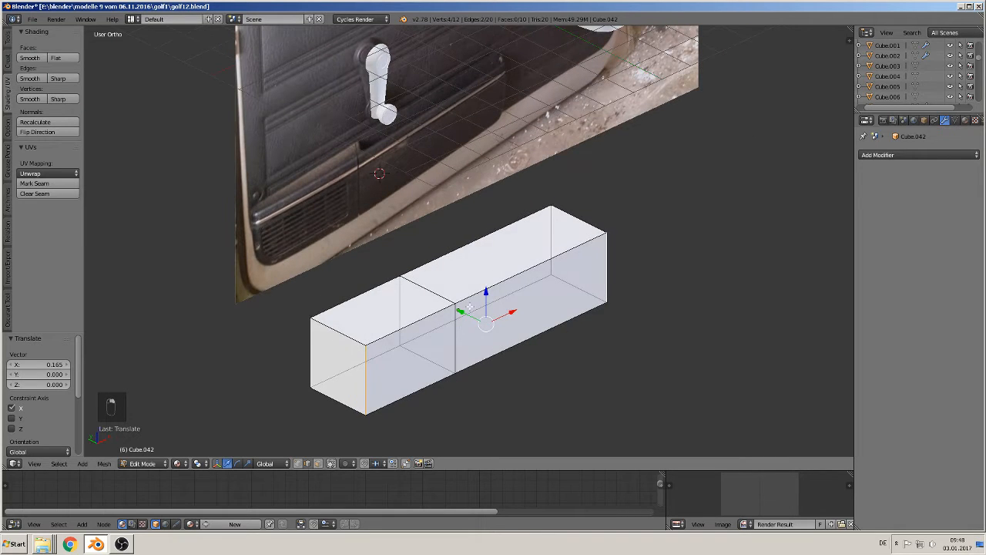
{"action": "key", "text": "g"}
{"action": "key", "text": "y"}
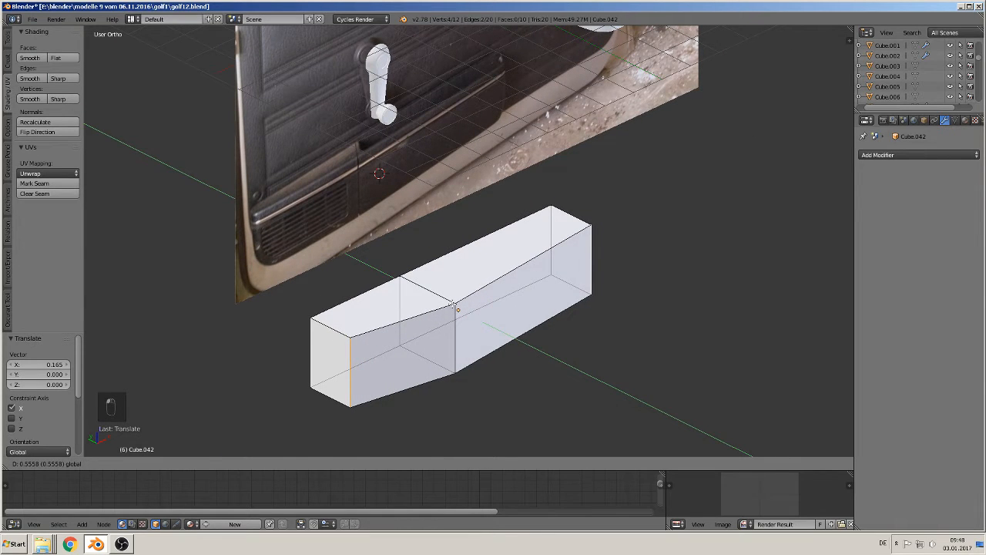
{"action": "left_click", "coordinate": [514, 352]}
{"action": "middle_click_drag", "start_coordinate": [514, 352], "coordinate": [468, 340]}
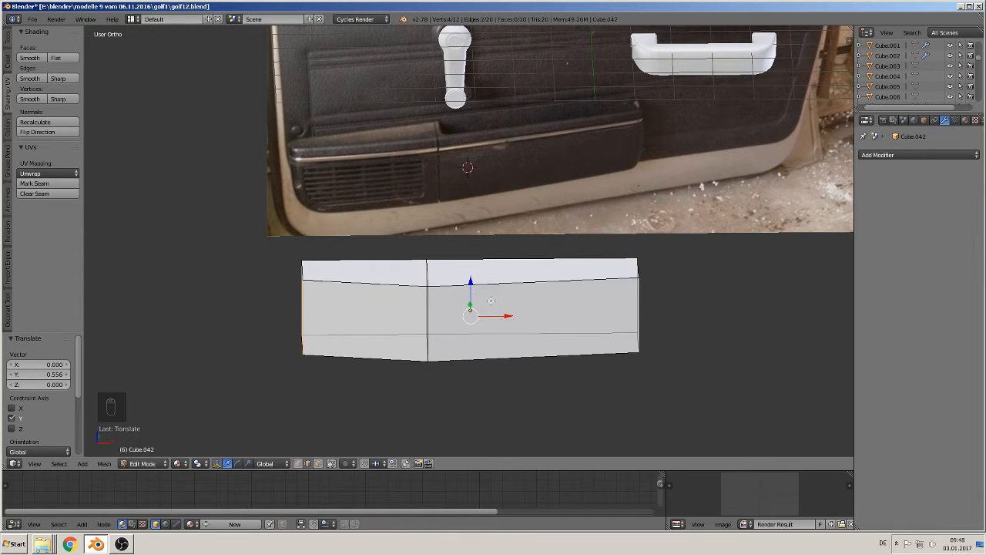
- Add a lengthwise loop cut close to the bent front face to define a thin front wall
{"action": "middle_click_drag", "start_coordinate": [452, 284], "coordinate": [438, 289]}
{"action": "key", "text": "ctrl+r"}
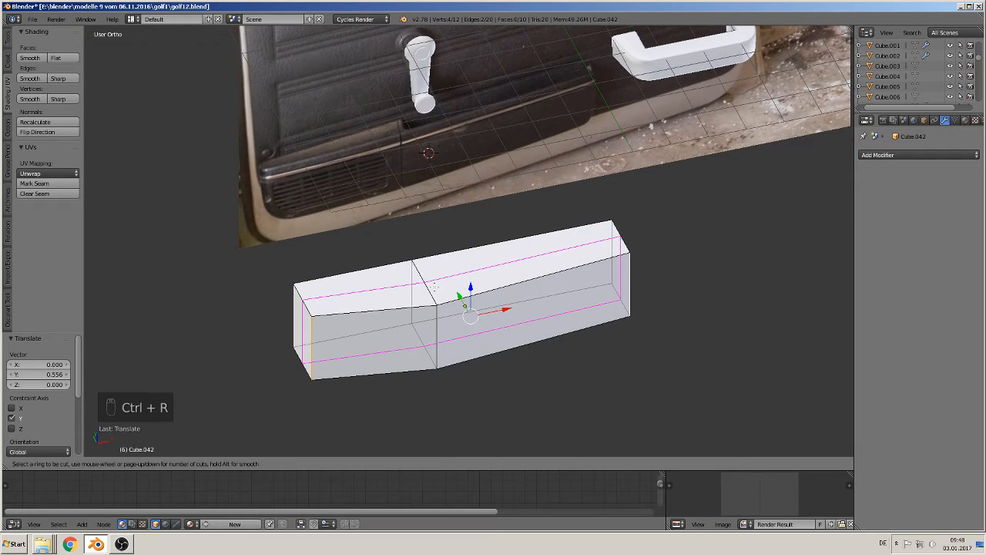
{"action": "left_click", "coordinate": [437, 295]}
{"action": "left_click", "coordinate": [440, 302]}
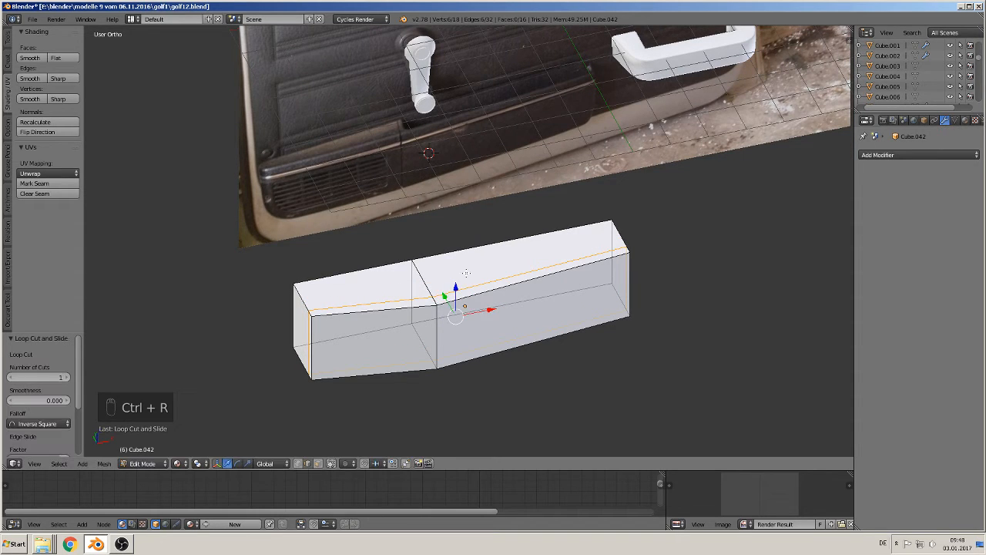
- Add two crosswise loop cuts in the longer section, one close to the bend and one near its outer end
{"action": "key", "text": "ctrl+r"}
{"action": "left_click", "coordinate": [469, 271]}
{"action": "left_click", "coordinate": [366, 276]}
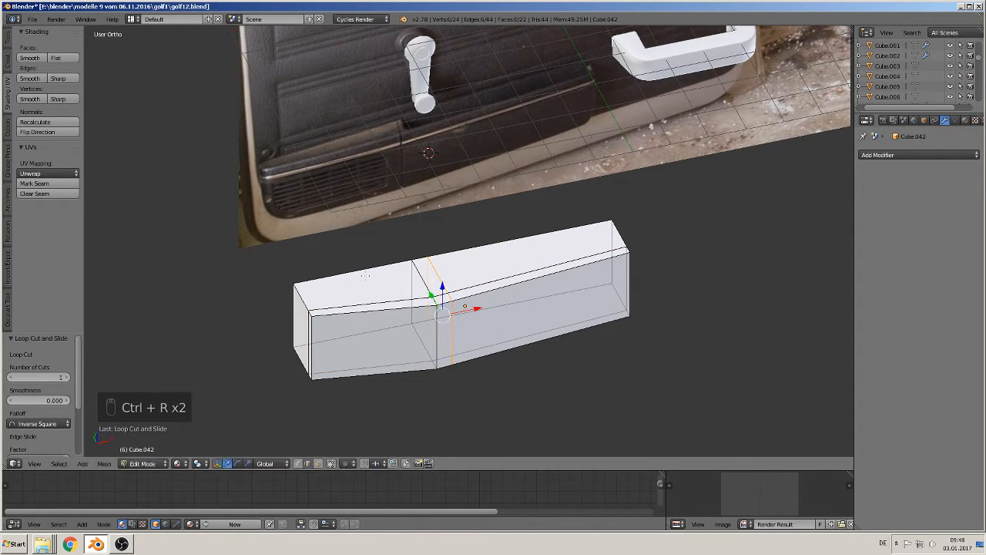
{"action": "key", "text": "ctrl+r"}
{"action": "left_click", "coordinate": [586, 240]}
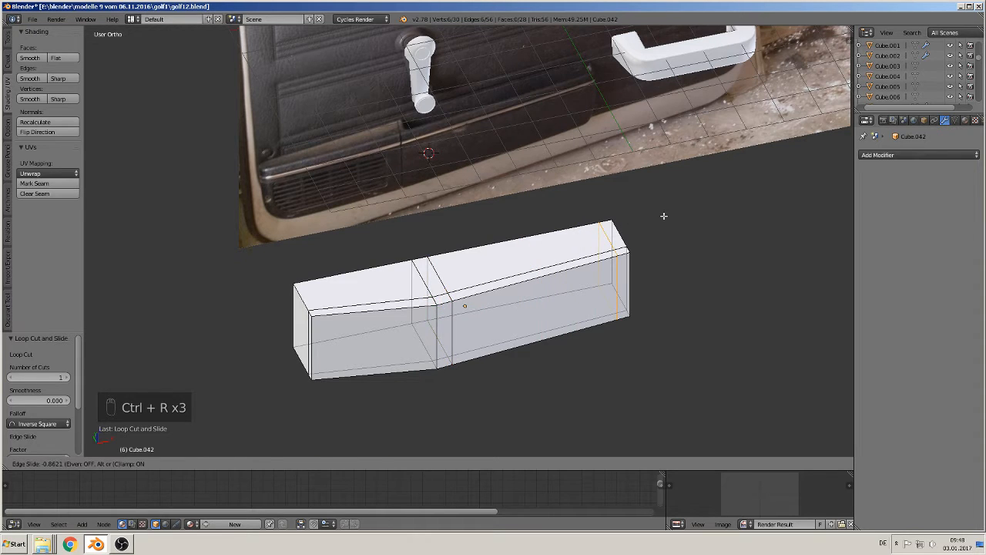
{"action": "left_click", "coordinate": [667, 215]}
- Delete the long upper rear edge of the longer section to open the storage compartment
{"action": "middle_click_drag", "start_coordinate": [612, 304], "coordinate": [466, 306]}
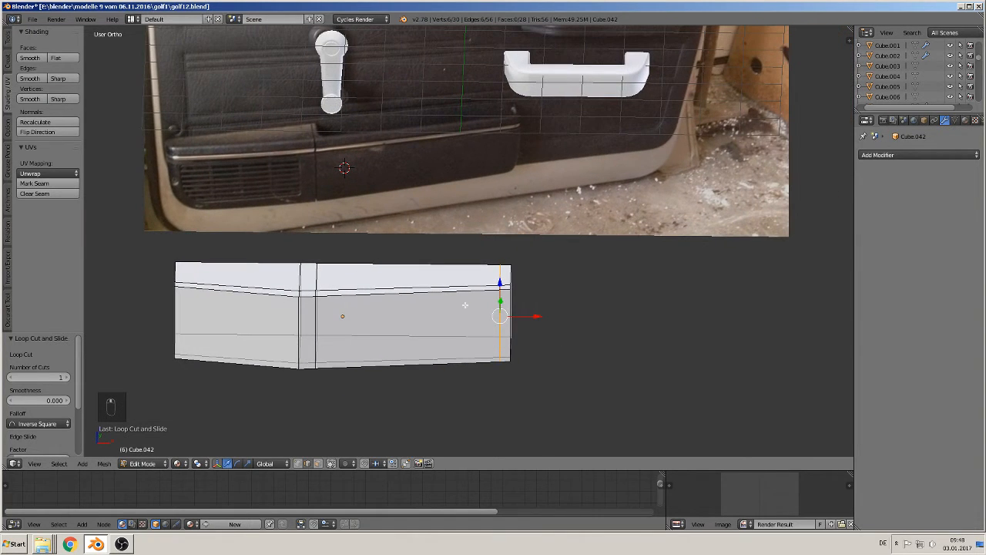
{"action": "right_click", "coordinate": [395, 265]}
{"action": "key", "text": "x"}
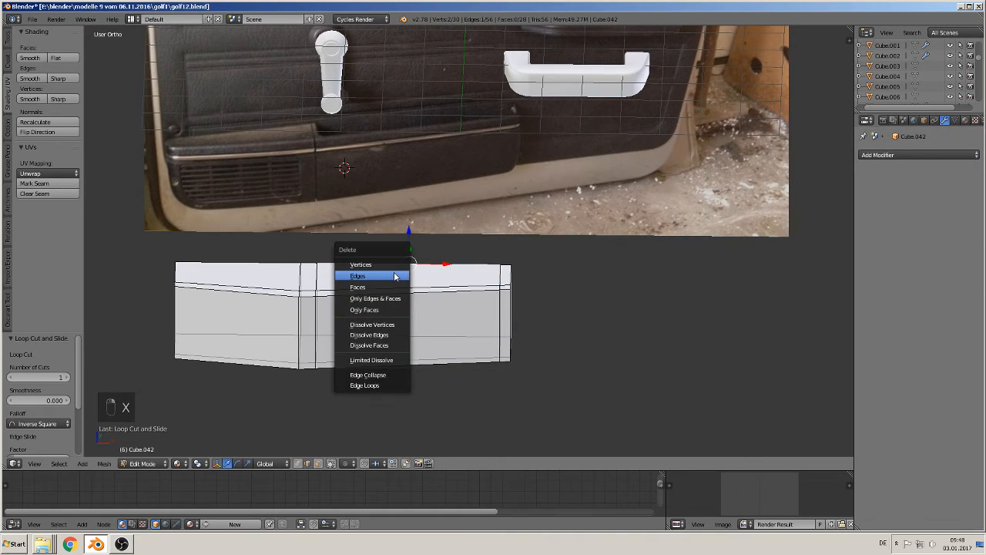
{"action": "left_click", "coordinate": [396, 276]}
- Fill the missing inner walls at both ends of the open compartment with faces between their upper and lower edges
{"action": "middle_click_drag", "start_coordinate": [395, 276], "coordinate": [494, 273]}
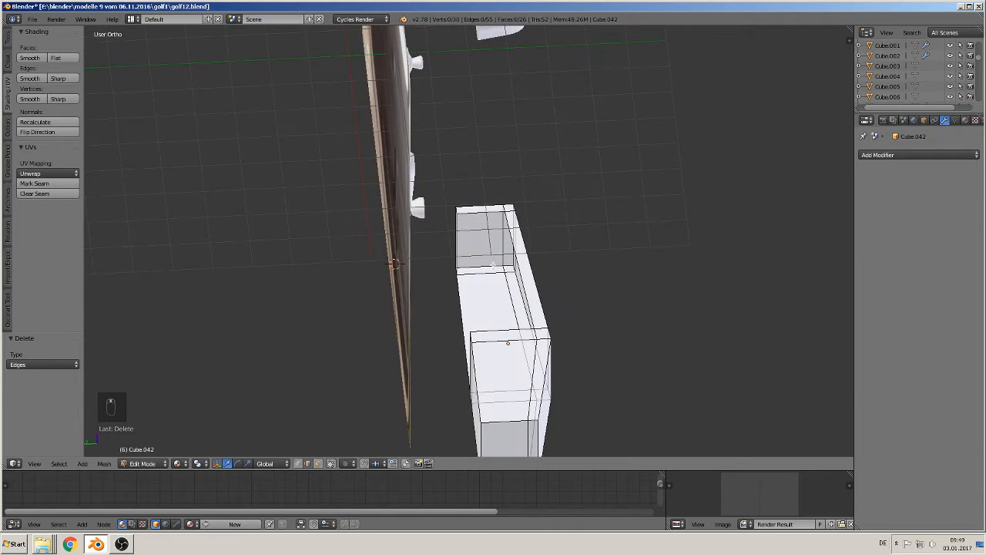
{"action": "right_click", "coordinate": [493, 273]}
{"action": "right_click", "coordinate": [482, 211], "text": "shift"}
{"action": "key", "text": "f"}
{"action": "middle_click_drag", "start_coordinate": [484, 229], "coordinate": [308, 253]}
{"action": "right_click", "coordinate": [362, 221]}
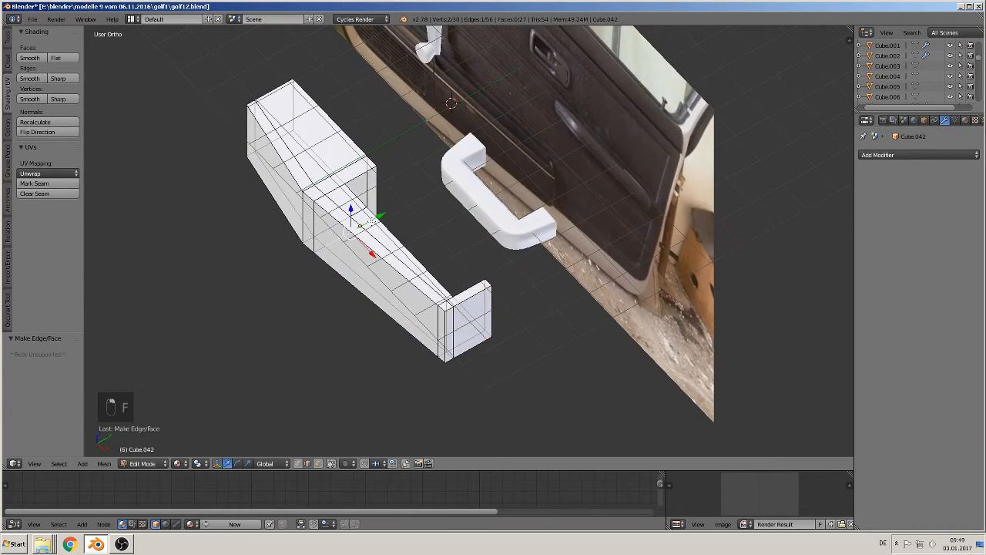
{"action": "mouse_move", "coordinate": [360, 225]}
{"action": "middle_mouse_down"}
{"action": "mouse_move", "coordinate": [339, 231]}
{"action": "mouse_move", "coordinate": [366, 225]}
{"action": "middle_mouse_up"}
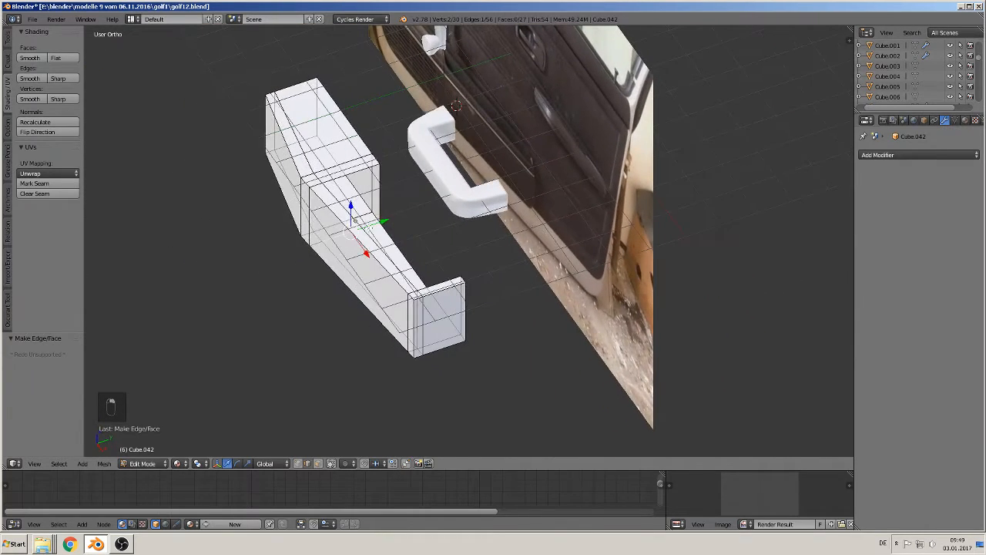
{"action": "right_click", "coordinate": [369, 170], "text": "shift"}
{"action": "middle_click_drag", "start_coordinate": [375, 185], "coordinate": [420, 136]}
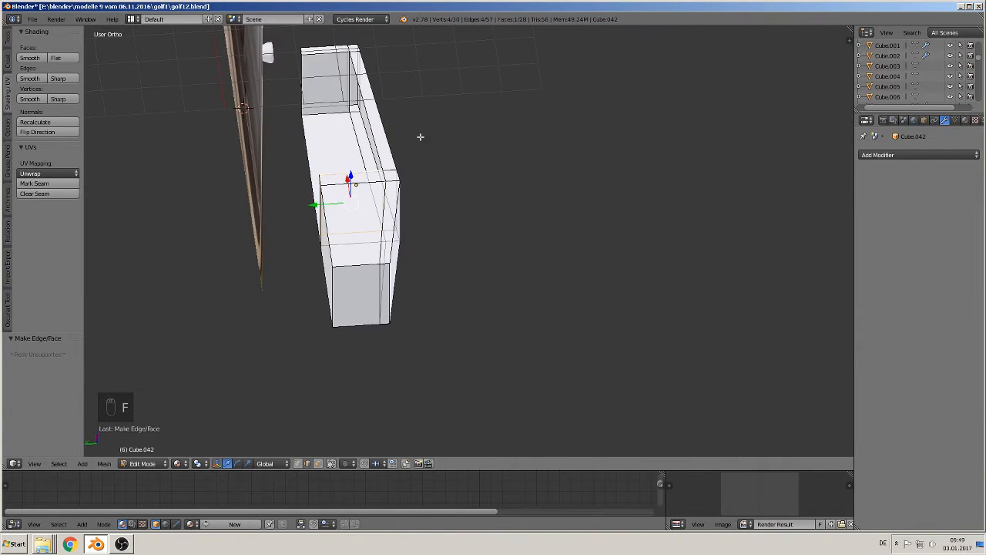
- Fill the inner side of the compartment's front wall with a face and return to Object Mode
{"action": "right_click", "coordinate": [363, 149]}
{"action": "right_click", "coordinate": [374, 126], "text": "shift"}
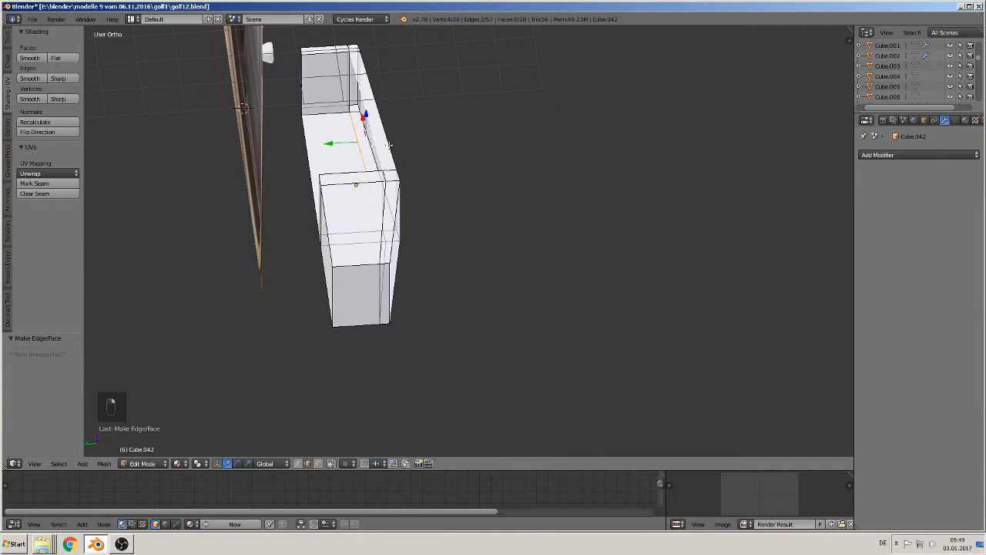
{"action": "key", "text": "f"}
{"action": "middle_click_drag", "start_coordinate": [452, 148], "coordinate": [263, 218]}
{"action": "key", "text": "Tab"}
{"action": "scroll", "coordinate": [262, 218], "scroll_direction": "down", "scroll_amount": 2}
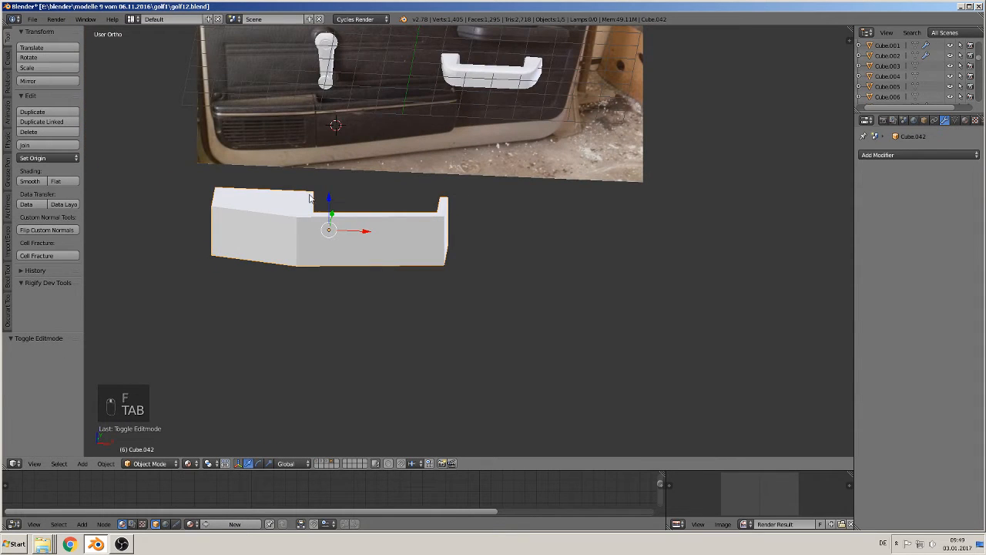
{"action": "middle_click_drag", "start_coordinate": [377, 235], "coordinate": [482, 295], "text": "shift"}
{"action": "scroll", "coordinate": [486, 299], "scroll_direction": "up", "scroll_amount": 3}
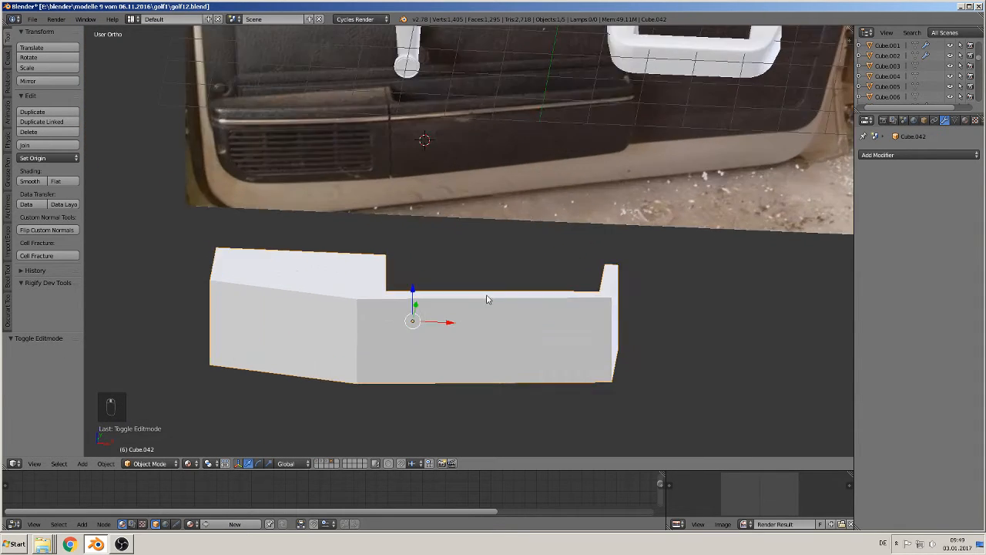
- Test a Subdivision Surface modifier on the door pocket and remove it
{"action": "left_click", "coordinate": [890, 156]}
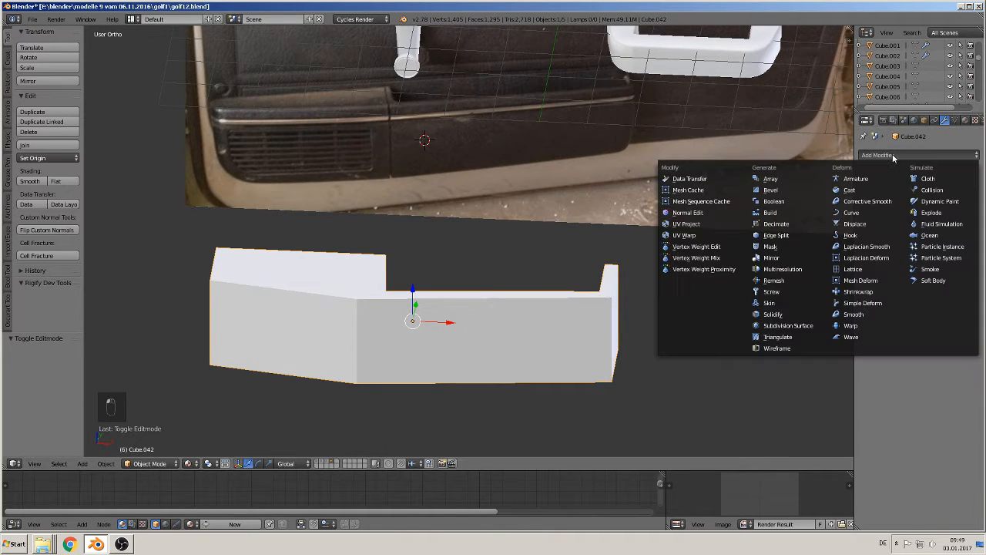
{"action": "left_click", "coordinate": [806, 327]}
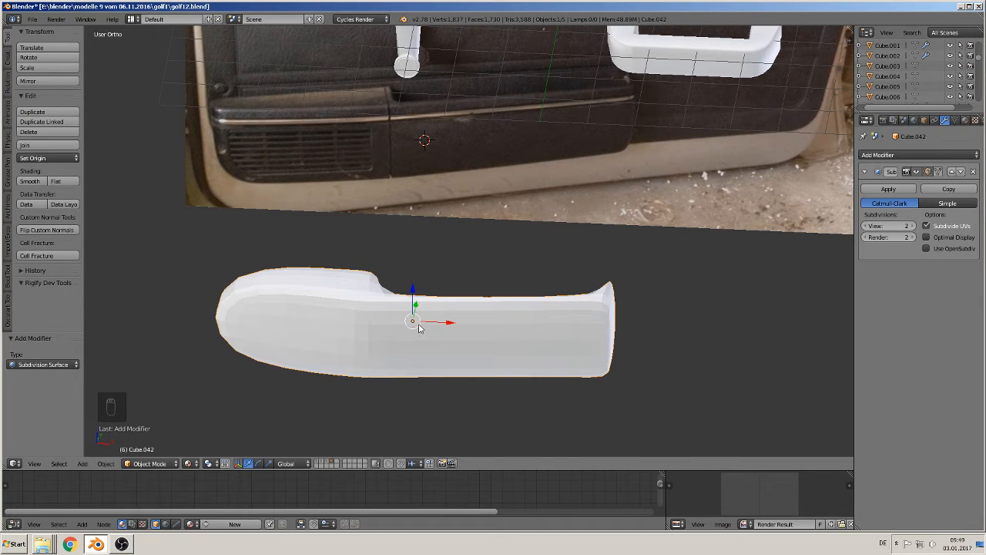
{"action": "left_click", "coordinate": [974, 172]}
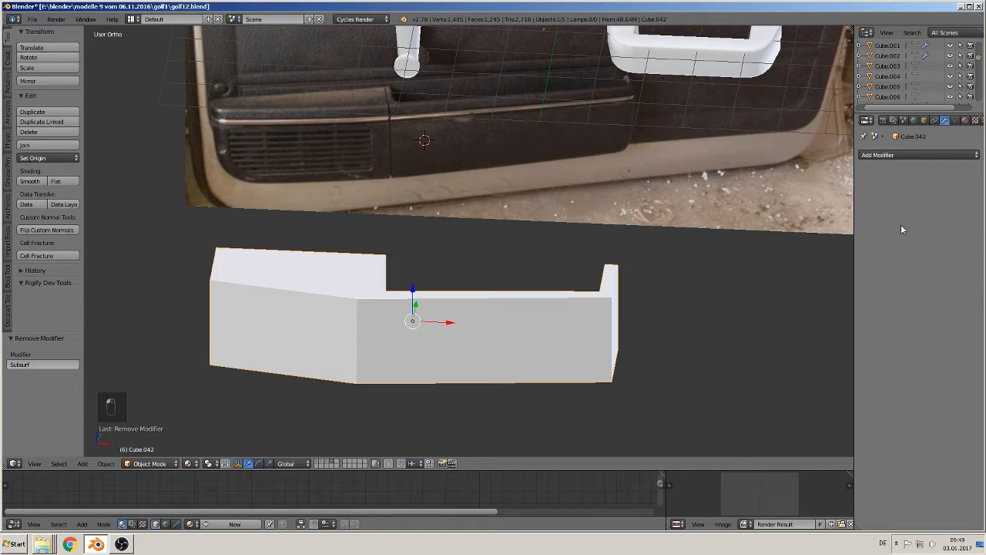
- Add a centered horizontal loop cut around the door pocket in Edit Mode
{"action": "middle_click_drag", "start_coordinate": [361, 326], "coordinate": [341, 346]}
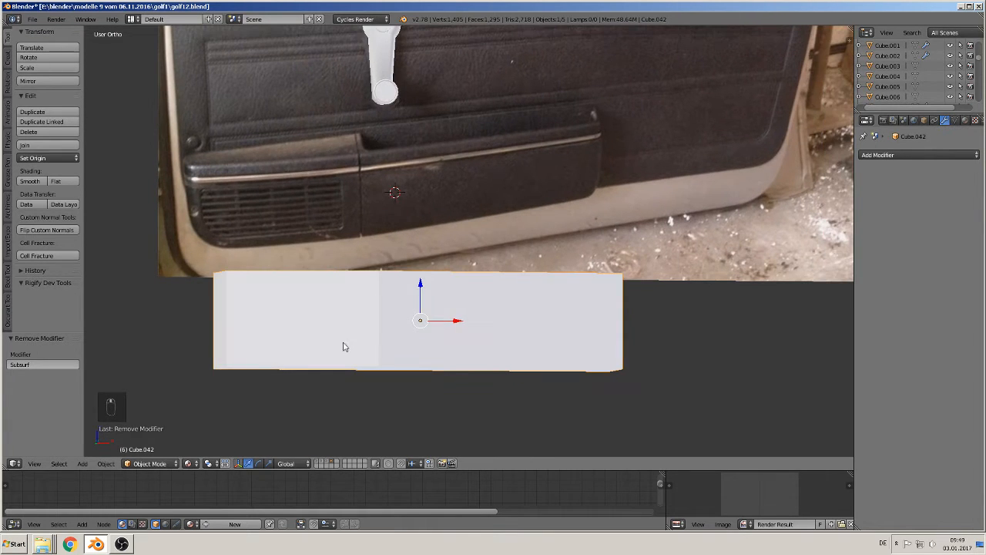
{"action": "key", "text": "Tab"}
{"action": "middle_click_drag", "start_coordinate": [261, 357], "coordinate": [308, 311]}
{"action": "key", "text": "ctrl+r"}
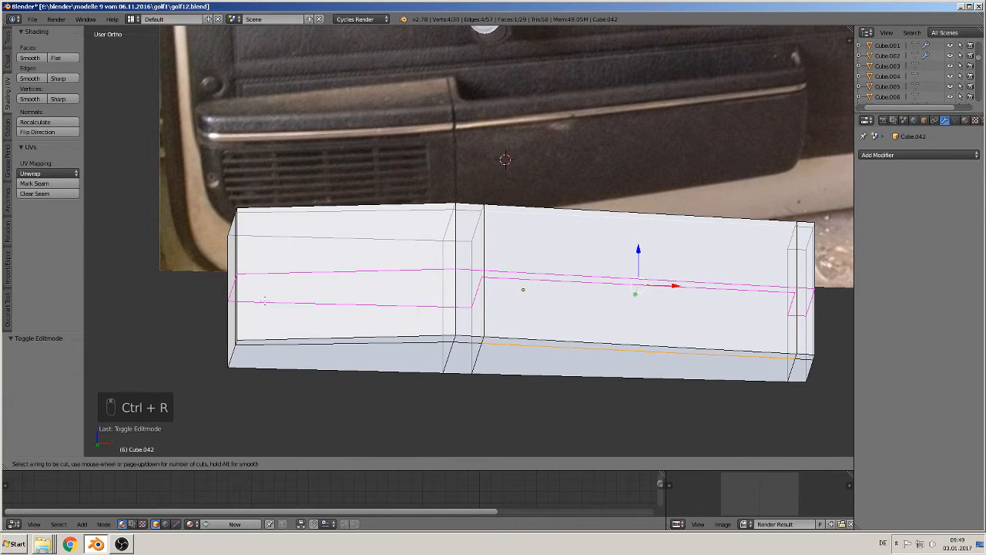
{"action": "left_click", "coordinate": [264, 301]}
{"action": "right_click", "coordinate": [264, 300]}
- Add a vertical loop cut in the shorter section and another in the longer section's front, each slid toward its outer end
{"action": "key", "text": "ctrl+r"}
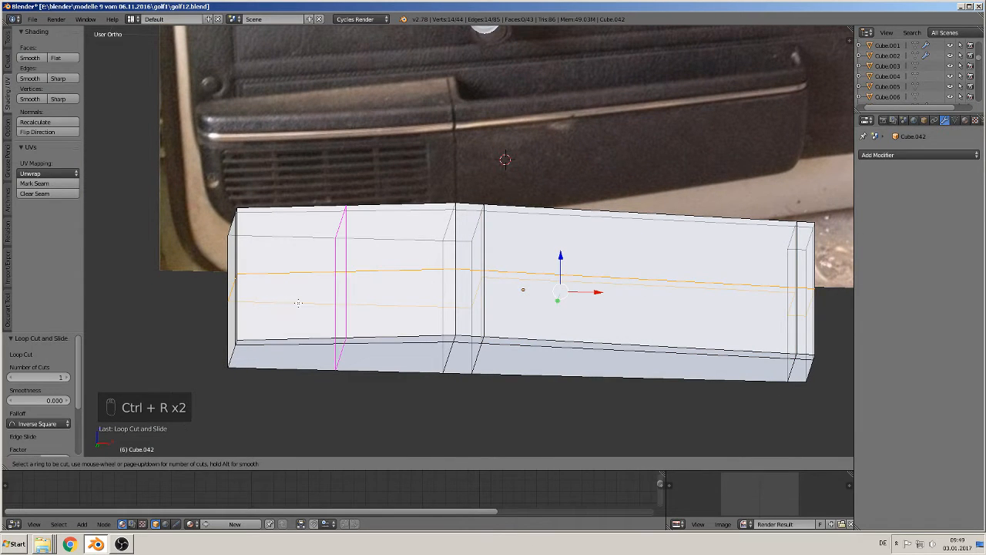
{"action": "left_click", "coordinate": [299, 303]}
{"action": "left_click", "coordinate": [262, 302]}
{"action": "key", "text": "ctrl+r"}
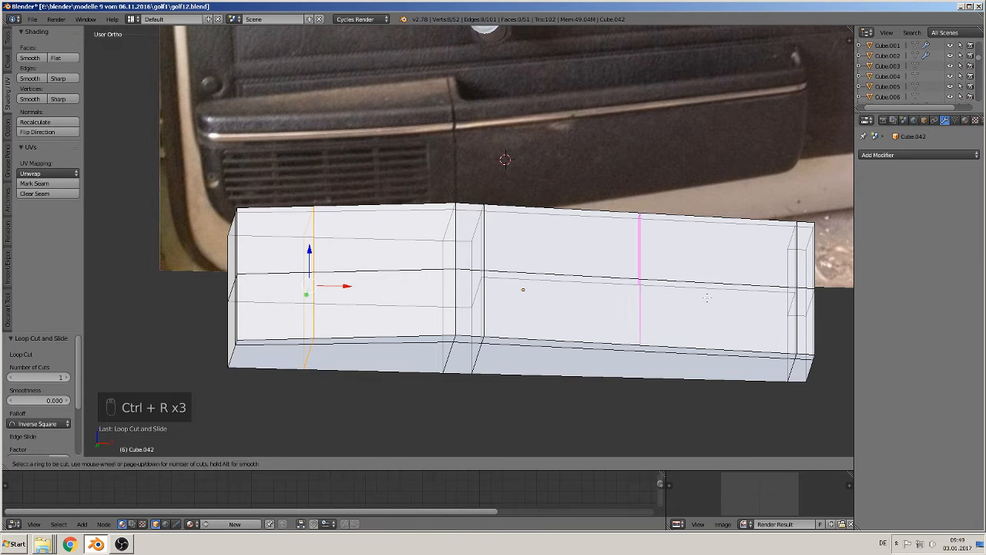
{"action": "left_click", "coordinate": [674, 315]}
{"action": "left_click", "coordinate": [767, 374]}
{"action": "key", "text": "ctrl+r"}
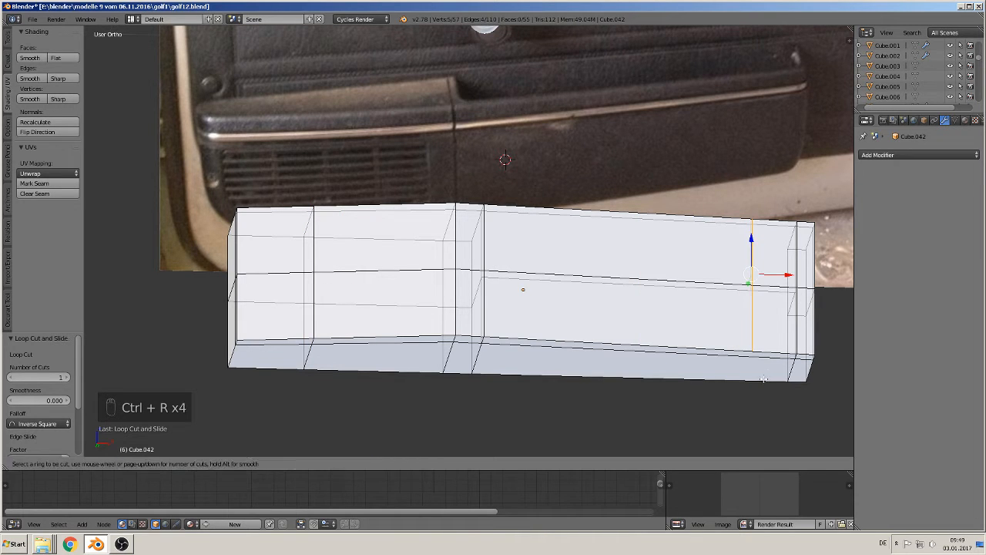
{"action": "right_click", "coordinate": [764, 379]}
- Bevel the lower outer corner edge of the shorter speaker section with 5 segments and an amount of about 1.034
{"action": "mouse_move", "coordinate": [755, 379]}
{"action": "middle_mouse_down"}
{"action": "mouse_move", "coordinate": [730, 419]}
{"action": "mouse_move", "coordinate": [743, 385]}
{"action": "middle_mouse_up"}
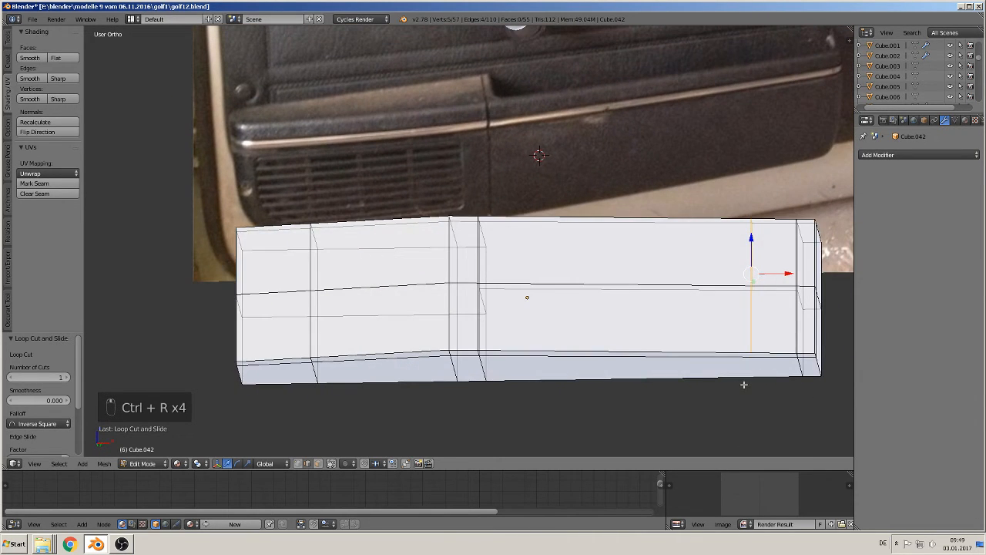
{"action": "scroll", "coordinate": [509, 321], "scroll_direction": "up", "scroll_amount": 1}
{"action": "middle_click_drag", "start_coordinate": [391, 353], "coordinate": [531, 333], "text": "shift"}
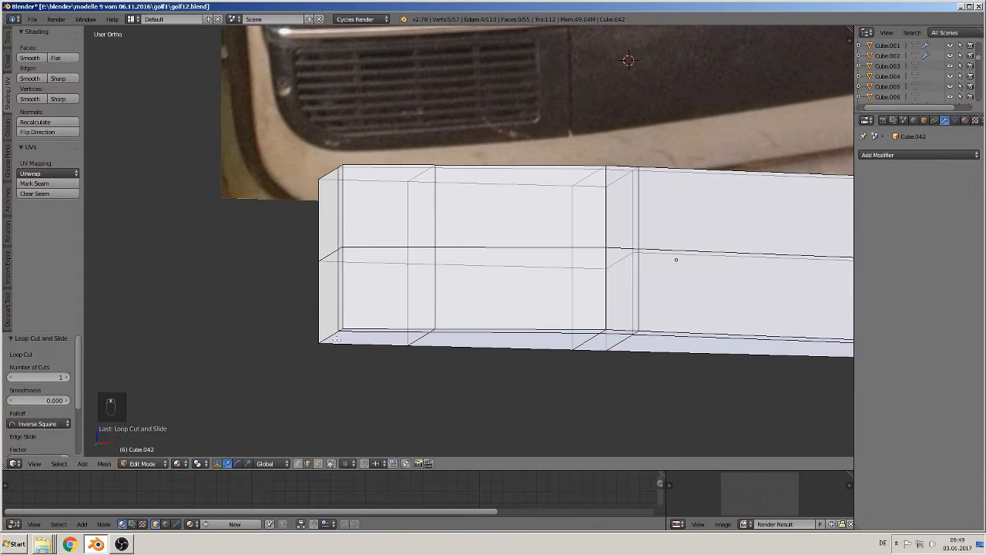
{"action": "right_click", "coordinate": [334, 337]}
{"action": "key", "text": "KP_1"}
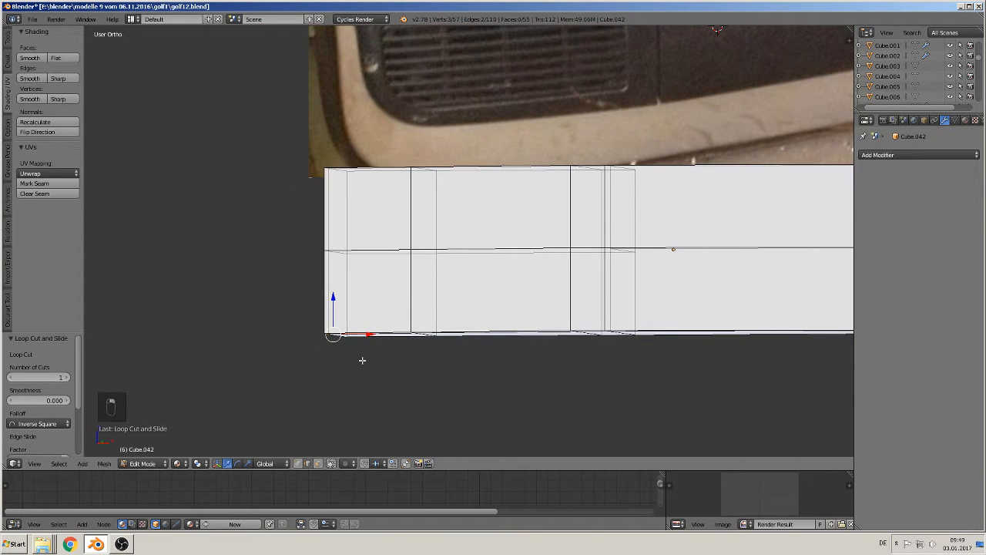
{"action": "key", "text": "ctrl+b"}
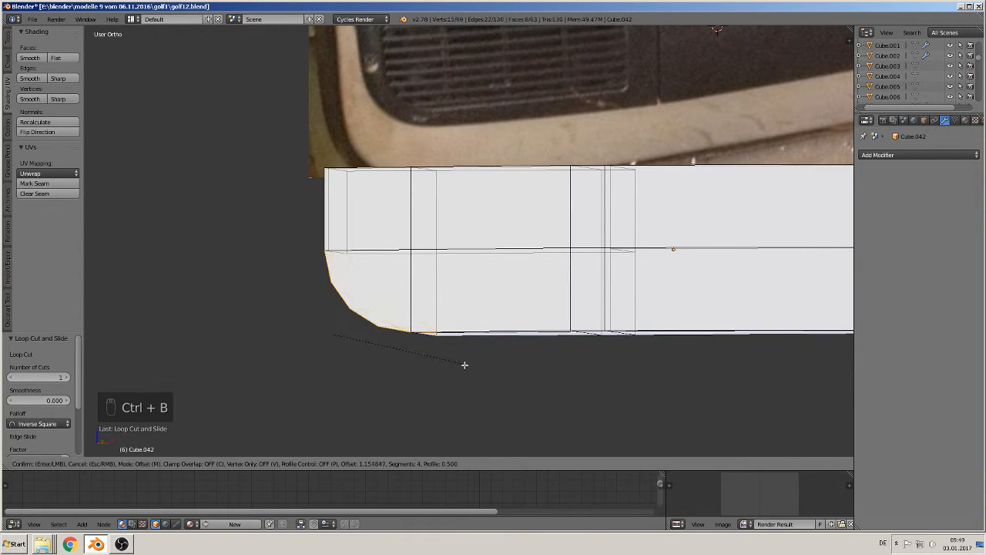
{"action": "scroll", "coordinate": [458, 357], "scroll_direction": "up", "scroll_amount": 1}
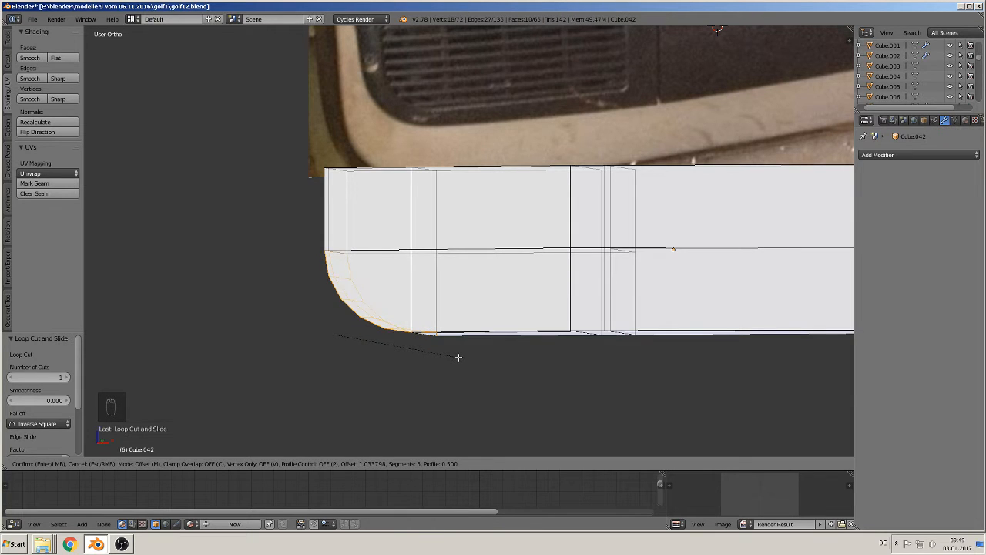
{"action": "left_click", "coordinate": [458, 357]}
{"action": "scroll", "coordinate": [463, 339], "scroll_direction": "down", "scroll_amount": 3}
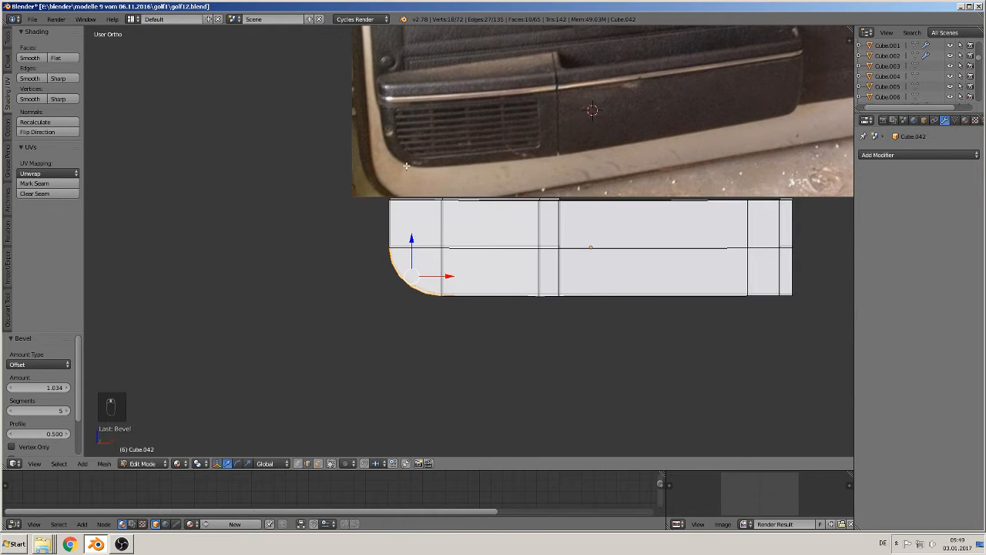
- Add a horizontal loop cut around the lower half of the door pocket, slid down toward the bottom edge
{"action": "middle_click_drag", "start_coordinate": [567, 253], "coordinate": [436, 273], "text": "shift"}
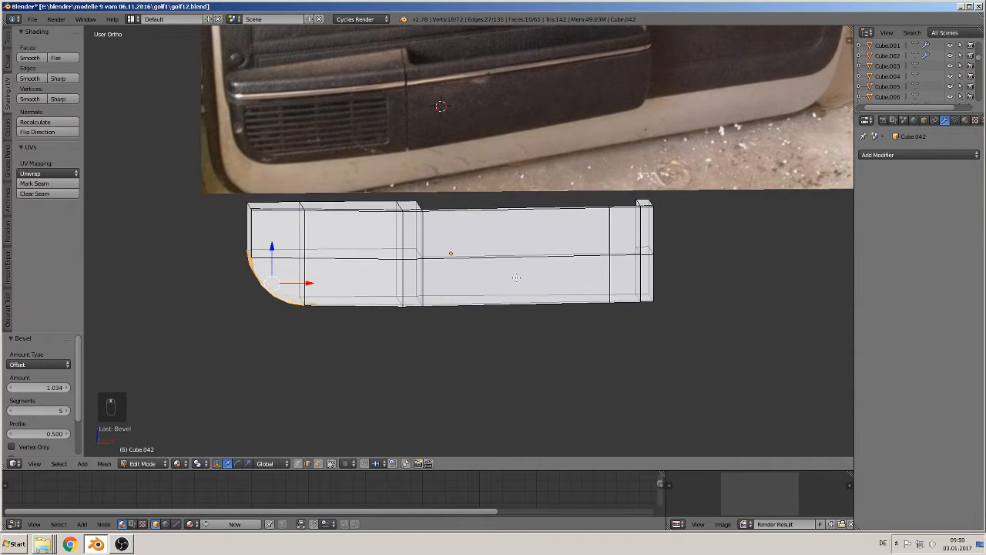
{"action": "middle_click_drag", "start_coordinate": [516, 278], "coordinate": [373, 311], "text": "shift"}
{"action": "scroll", "coordinate": [507, 312], "scroll_direction": "up", "scroll_amount": 2}
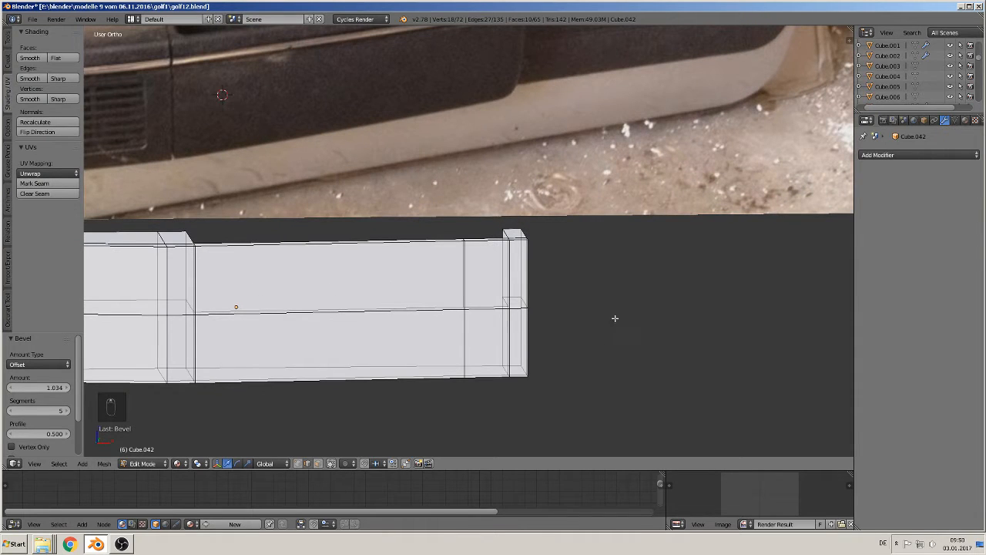
{"action": "middle_click_drag", "start_coordinate": [561, 340], "coordinate": [515, 286], "text": "shift"}
{"action": "scroll", "coordinate": [497, 257], "scroll_direction": "up", "scroll_amount": 1}
{"action": "right_click", "coordinate": [481, 258], "text": "alt"}
{"action": "right_click", "coordinate": [472, 254]}
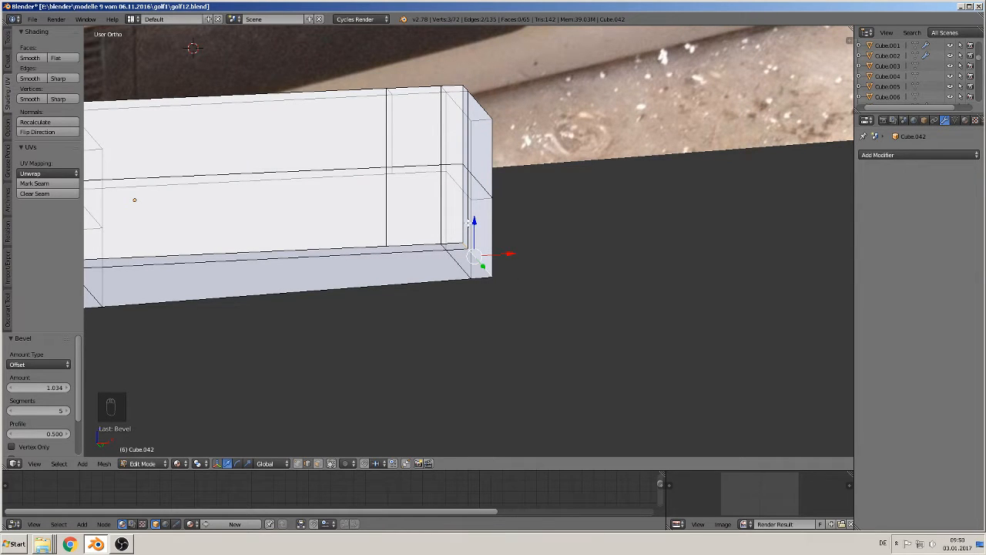
{"action": "key", "text": "ctrl+r"}
{"action": "left_click", "coordinate": [468, 223]}
{"action": "left_click", "coordinate": [466, 242]}
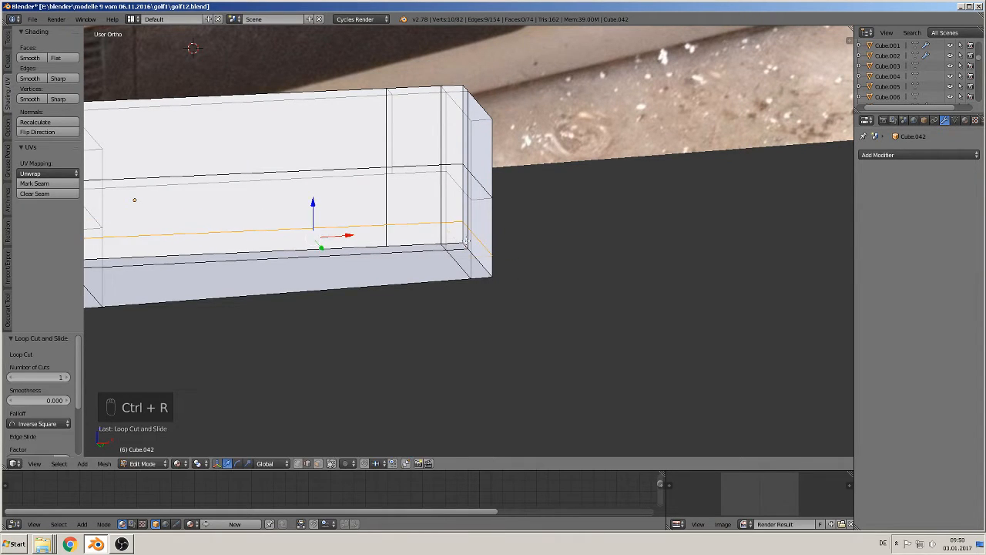
- Bevel the bottom corner edge at the longer section's end with 3 segments and an amount of about 0.24
{"action": "right_click", "coordinate": [480, 262]}
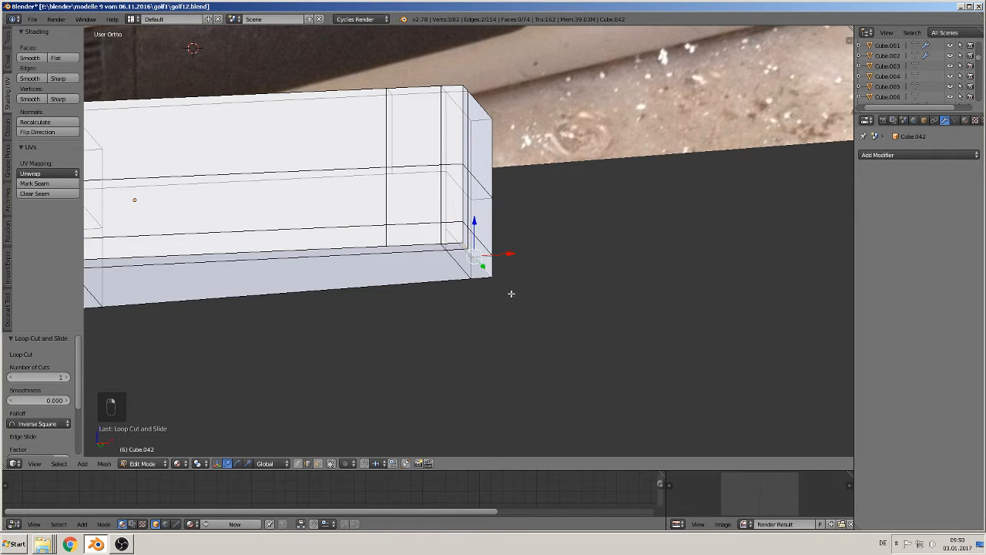
{"action": "key", "text": "ctrl+b"}
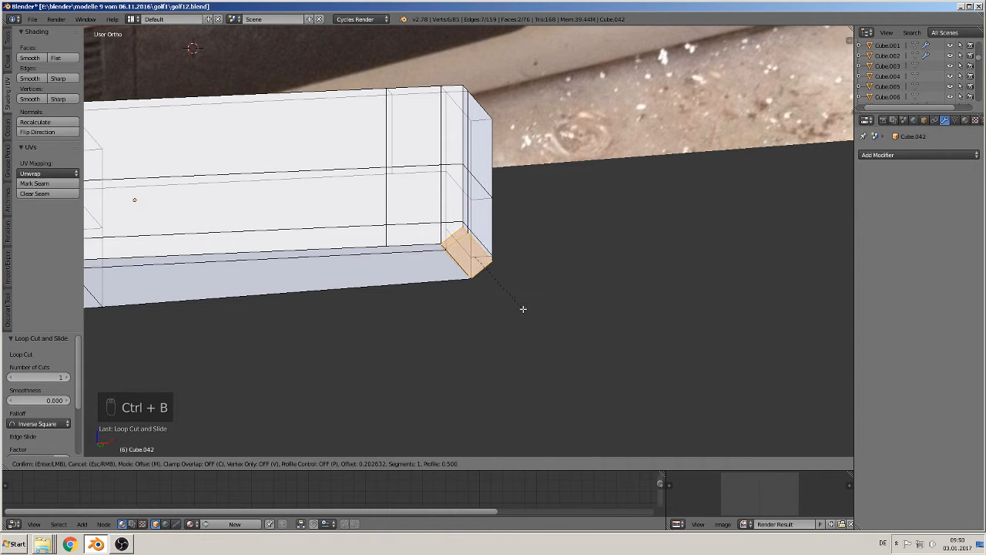
{"action": "scroll", "coordinate": [520, 316], "scroll_direction": "up", "scroll_amount": 1}
{"action": "scroll", "coordinate": [521, 315], "scroll_direction": "up", "scroll_amount": 1}
{"action": "left_click", "coordinate": [521, 315]}
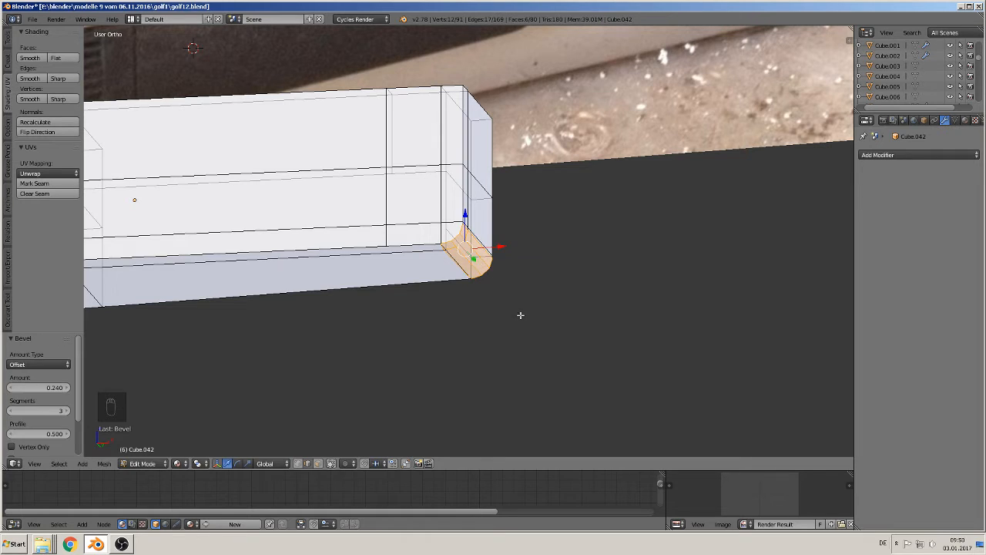
- Check the two rounded bottom corners against the reference photo in Object Mode and return to Edit Mode
{"action": "key", "text": "Tab"}
{"action": "scroll", "coordinate": [519, 313], "scroll_direction": "down", "scroll_amount": 3}
{"action": "middle_click_drag", "start_coordinate": [491, 290], "coordinate": [502, 301]}
{"action": "scroll", "coordinate": [502, 301], "scroll_direction": "down", "scroll_amount": 1}
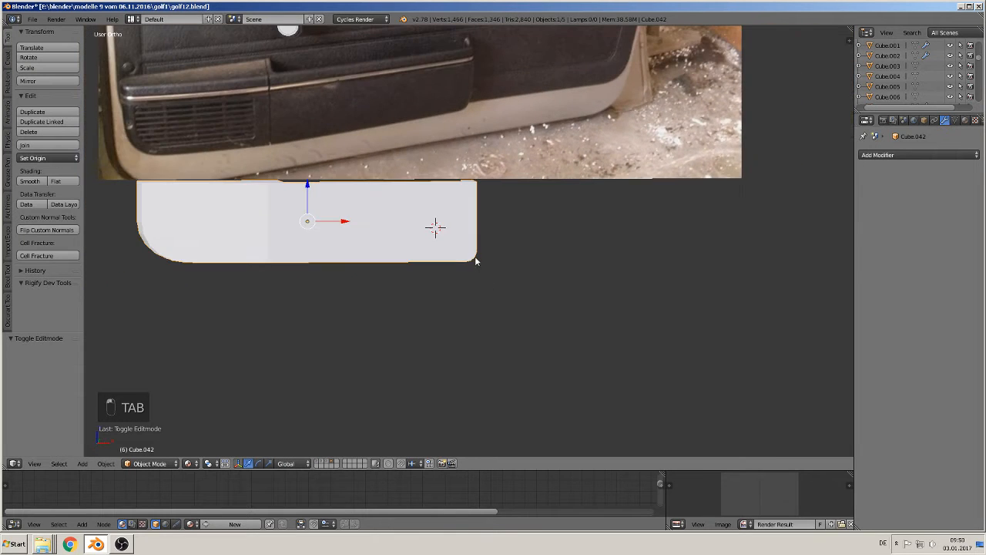
{"action": "middle_click_drag", "start_coordinate": [476, 259], "coordinate": [574, 330], "text": "shift"}
{"action": "middle_click_drag", "start_coordinate": [492, 328], "coordinate": [503, 327]}
{"action": "scroll", "coordinate": [503, 328], "scroll_direction": "up", "scroll_amount": 1}
{"action": "key", "text": "Tab"}
{"action": "scroll", "coordinate": [436, 330], "scroll_direction": "up", "scroll_amount": 1}
{"action": "mouse_move", "coordinate": [436, 330]}
{"action": "middle_mouse_down"}
{"action": "mouse_move", "coordinate": [463, 344]}
{"action": "mouse_move", "coordinate": [452, 332]}
{"action": "middle_mouse_up"}
{"action": "middle_click_drag", "start_coordinate": [345, 413], "coordinate": [342, 447]}
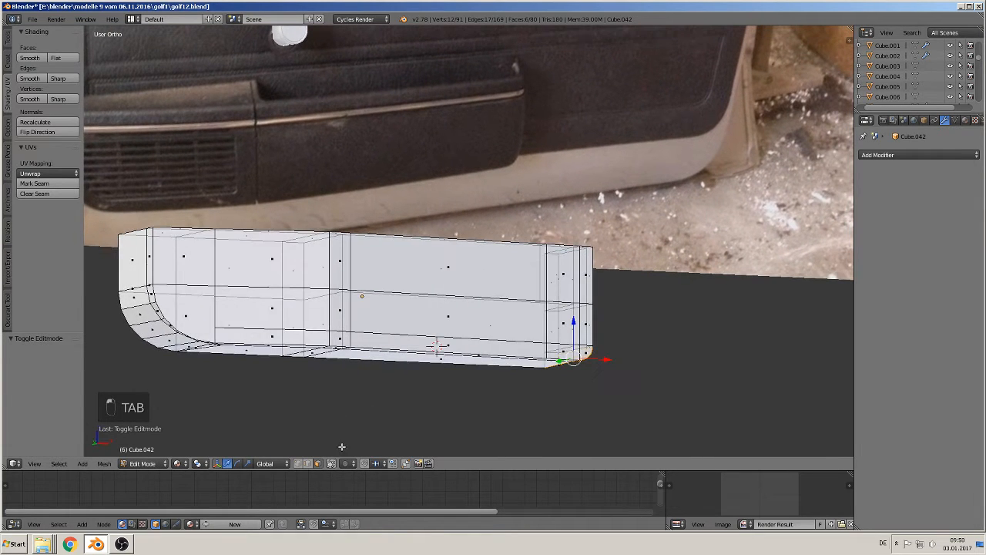
- Limit selection to visible geometry, select all outer faces of the pocket's front wall, and scale them to 0.974
{"action": "left_click", "coordinate": [332, 463]}
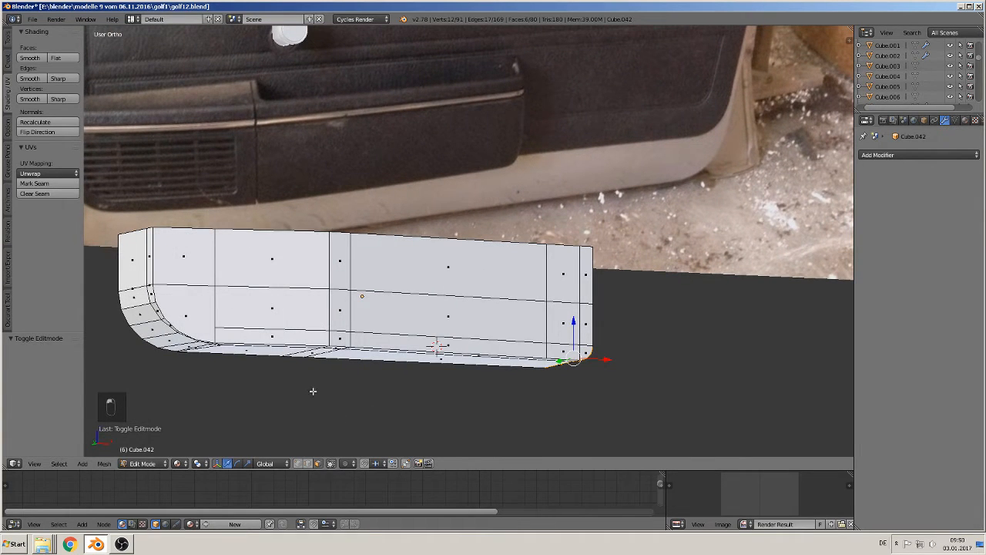
{"action": "right_click", "coordinate": [186, 304]}
{"action": "right_click", "coordinate": [184, 266], "text": "shift"}
{"action": "right_click", "coordinate": [269, 274], "text": "shift"}
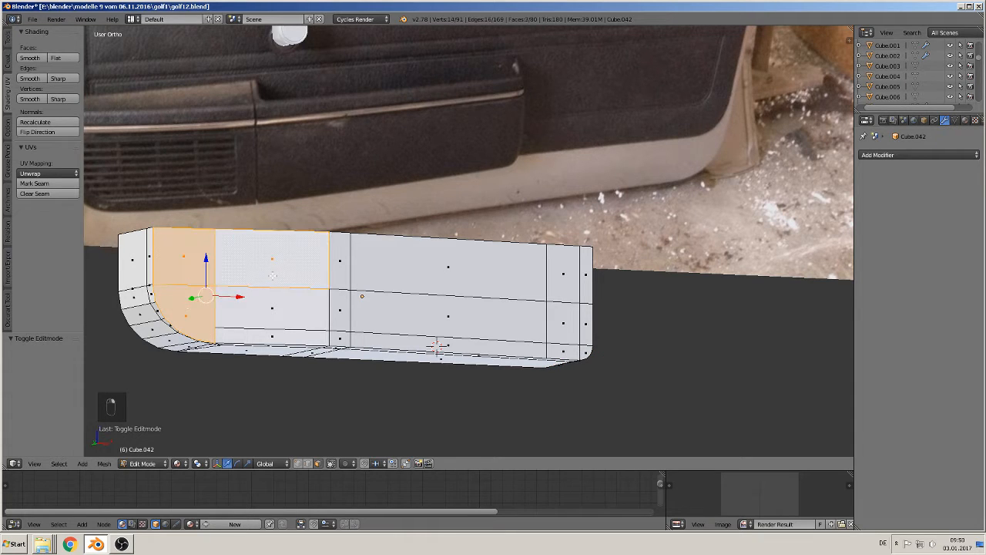
{"action": "right_click", "coordinate": [277, 320], "text": "shift"}
{"action": "right_click", "coordinate": [282, 341], "text": "shift"}
{"action": "right_click", "coordinate": [343, 341], "text": "shift"}
{"action": "right_click", "coordinate": [343, 314], "text": "shift"}
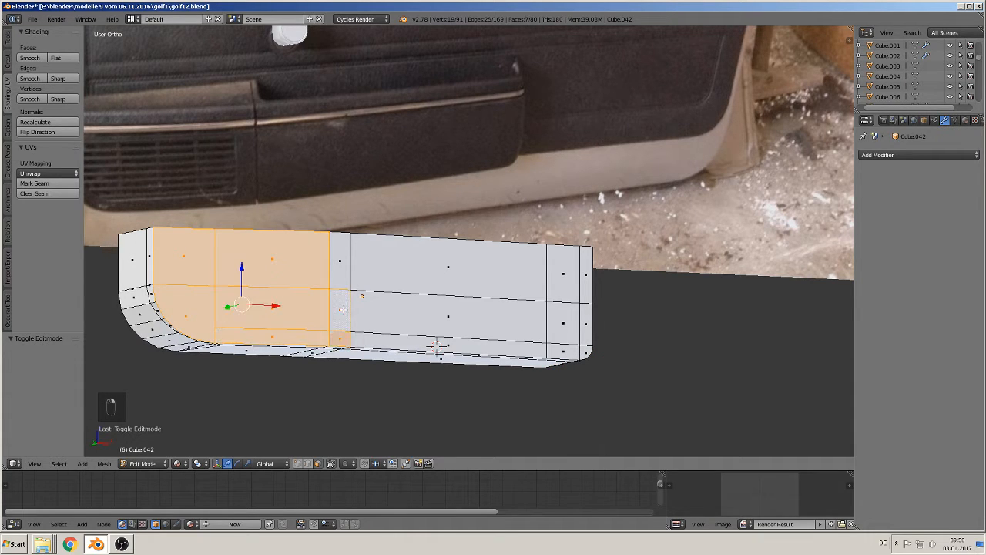
{"action": "right_click", "coordinate": [344, 268], "text": "shift"}
{"action": "right_click", "coordinate": [433, 283], "text": "shift"}
{"action": "right_click", "coordinate": [440, 323], "text": "shift"}
{"action": "right_click", "coordinate": [447, 350], "text": "shift"}
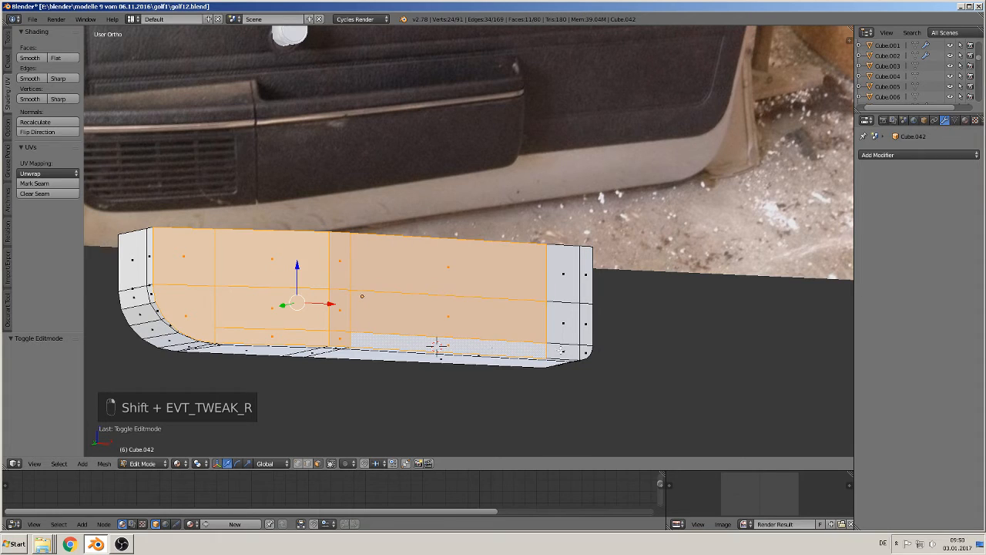
{"action": "right_click", "coordinate": [558, 350], "text": "shift"}
{"action": "right_click", "coordinate": [582, 351], "text": "shift"}
{"action": "right_click", "coordinate": [584, 324], "text": "shift"}
{"action": "right_click", "coordinate": [556, 311], "text": "shift"}
{"action": "right_click", "coordinate": [563, 274], "text": "shift"}
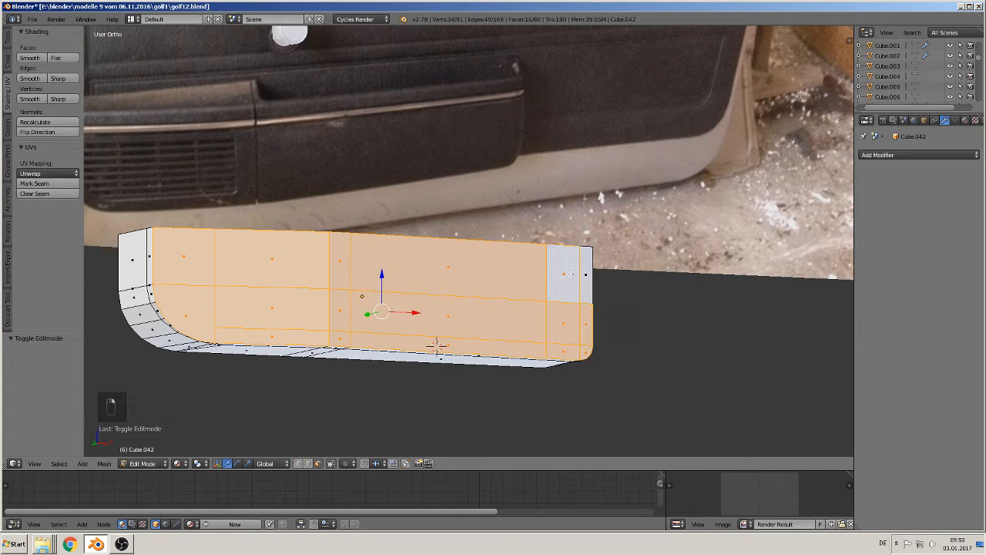
{"action": "right_click", "coordinate": [584, 268], "text": "shift"}
{"action": "key", "text": "s"}
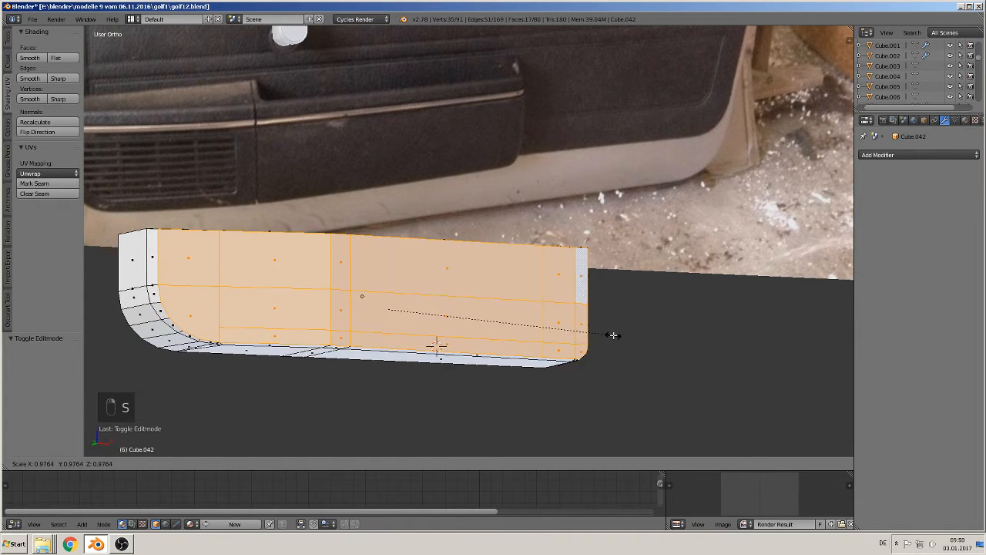
{"action": "left_click", "coordinate": [609, 335]}
- Move the selected front faces 0.13 along the Y axis toward the pocket's back
{"action": "middle_click_drag", "start_coordinate": [609, 334], "coordinate": [509, 332]}
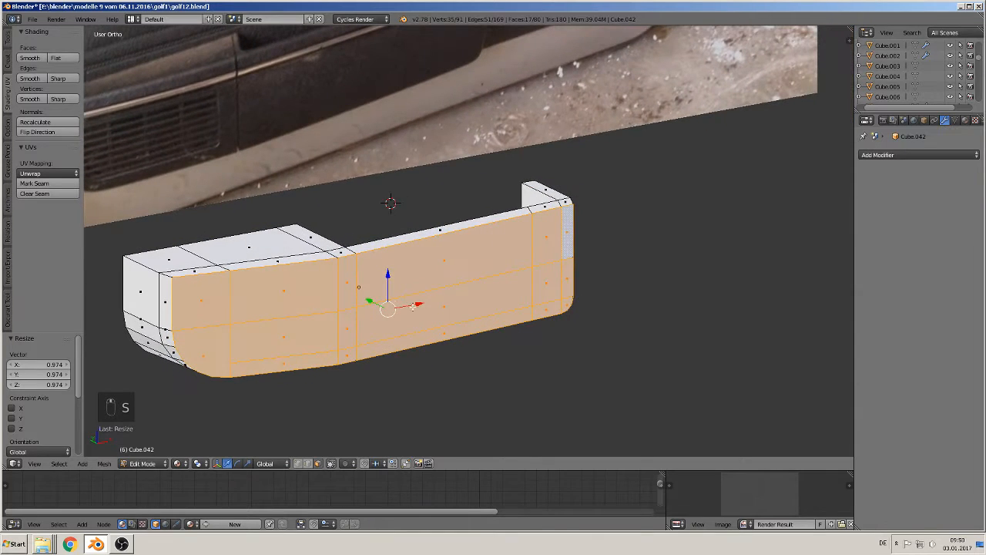
{"action": "left_click_drag", "start_coordinate": [368, 301], "coordinate": [364, 298]}
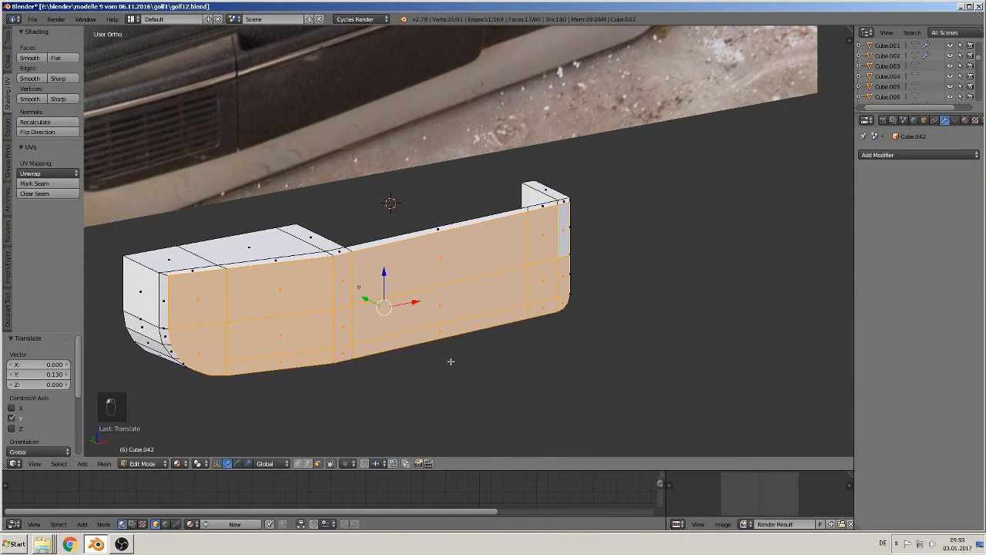
{"action": "middle_click_drag", "start_coordinate": [451, 362], "coordinate": [400, 318]}
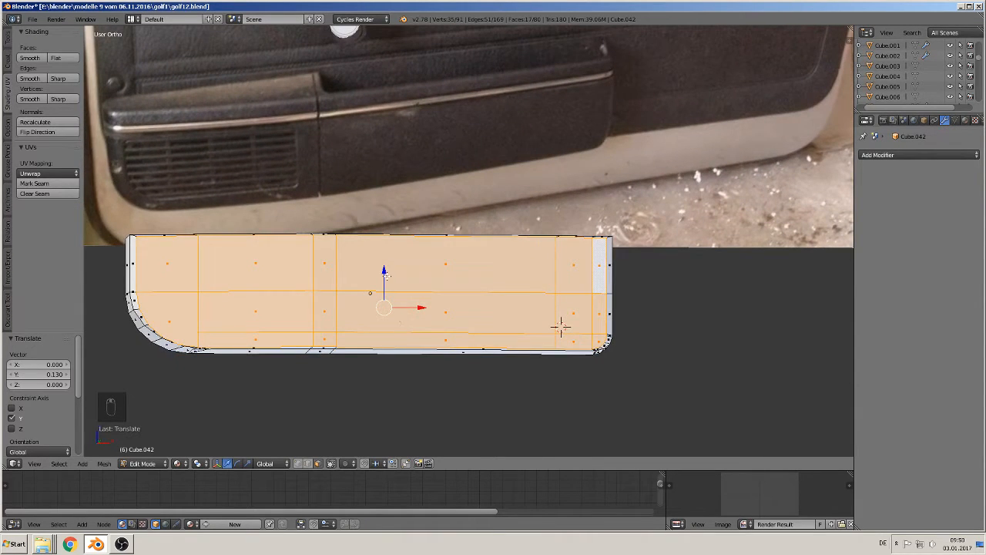
- Apply smooth shading to the whole door pocket in Object Mode and return to Edit Mode
{"action": "key", "text": "Tab"}
{"action": "middle_click_drag", "start_coordinate": [409, 308], "coordinate": [389, 331]}
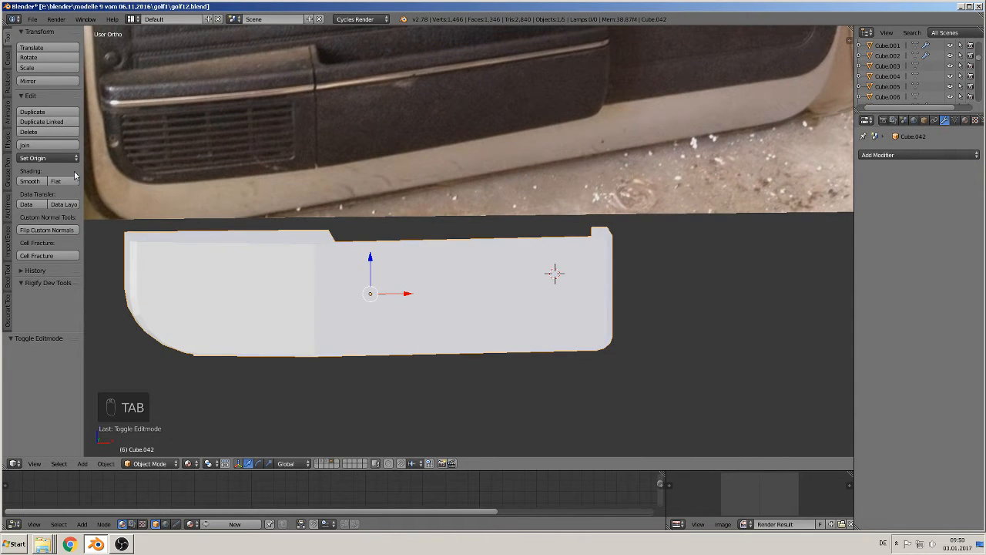
{"action": "left_click", "coordinate": [31, 181]}
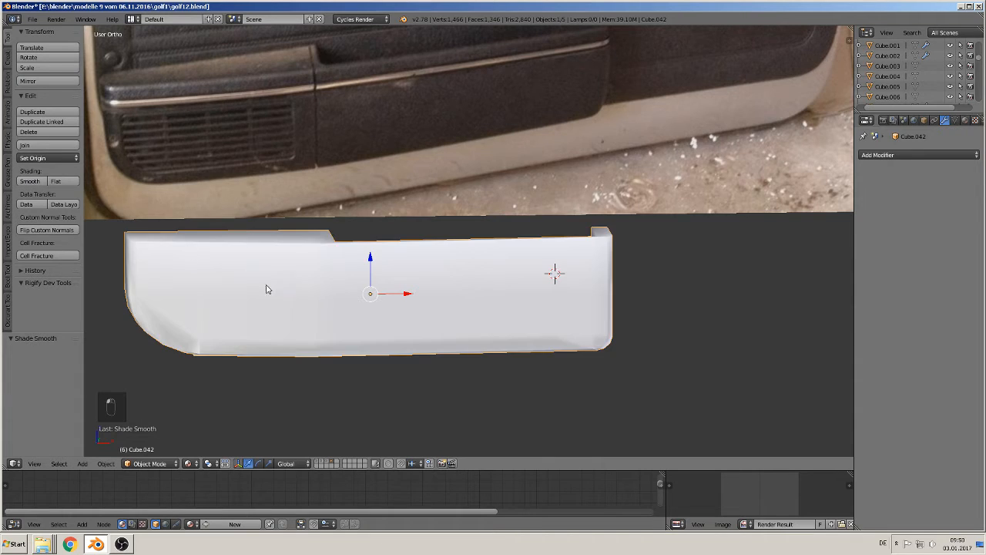
{"action": "middle_click_drag", "start_coordinate": [266, 289], "coordinate": [288, 310]}
{"action": "key", "text": "Tab"}
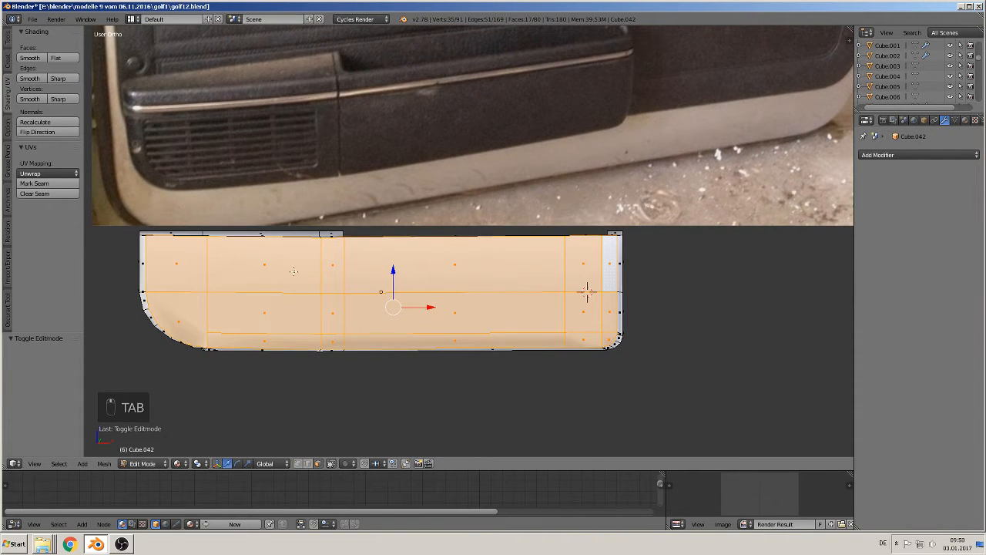
{"action": "middle_click_drag", "start_coordinate": [296, 267], "coordinate": [288, 300]}
{"action": "middle_click_drag", "start_coordinate": [453, 292], "coordinate": [526, 286]}
{"action": "key", "text": "Tab"}
{"action": "key", "text": "Tab"}
- Add two horizontal loop cuts around the pocket, one slid up to the top rim and one just above the middle edge
{"action": "middle_click_drag", "start_coordinate": [604, 304], "coordinate": [446, 298], "text": "shift"}
{"action": "scroll", "coordinate": [463, 292], "scroll_direction": "up", "scroll_amount": 1}
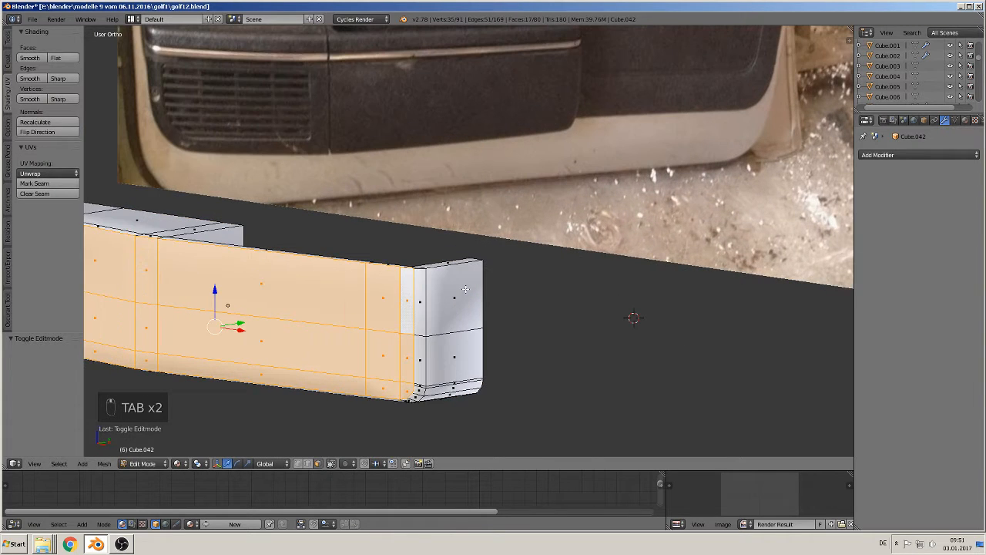
{"action": "key", "text": "ctrl+r"}
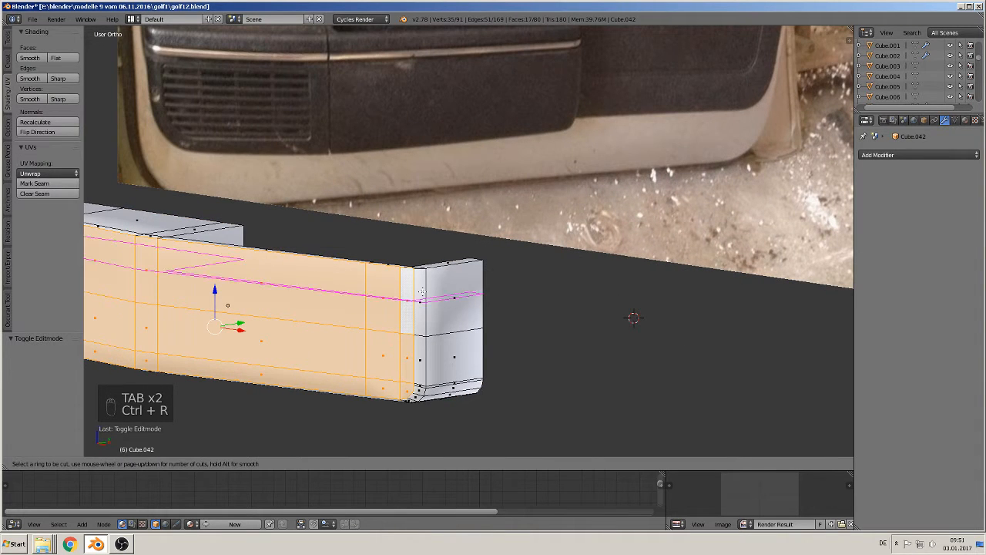
{"action": "left_click", "coordinate": [429, 291]}
{"action": "left_click", "coordinate": [428, 266]}
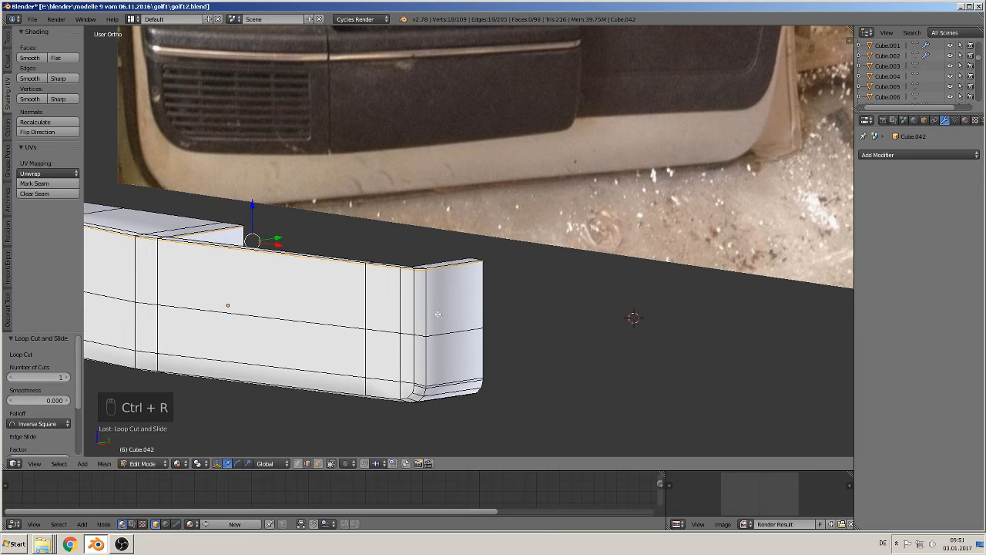
{"action": "key", "text": "ctrl+r"}
{"action": "left_click", "coordinate": [436, 316]}
{"action": "left_click", "coordinate": [438, 342]}
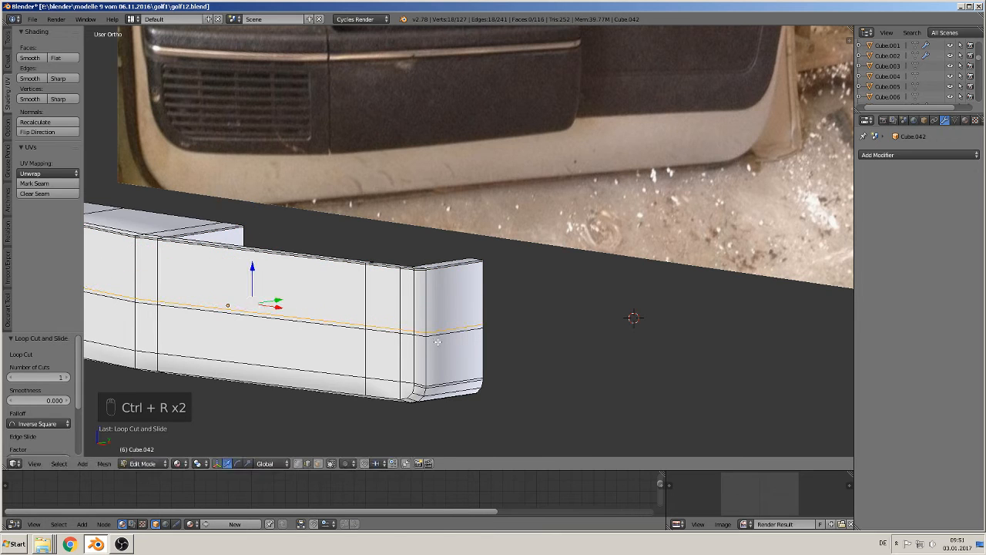
- Try another horizontal loop cut across the pocket's upper half and undo it
{"action": "key", "text": "ctrl+r"}
{"action": "left_click", "coordinate": [474, 305]}
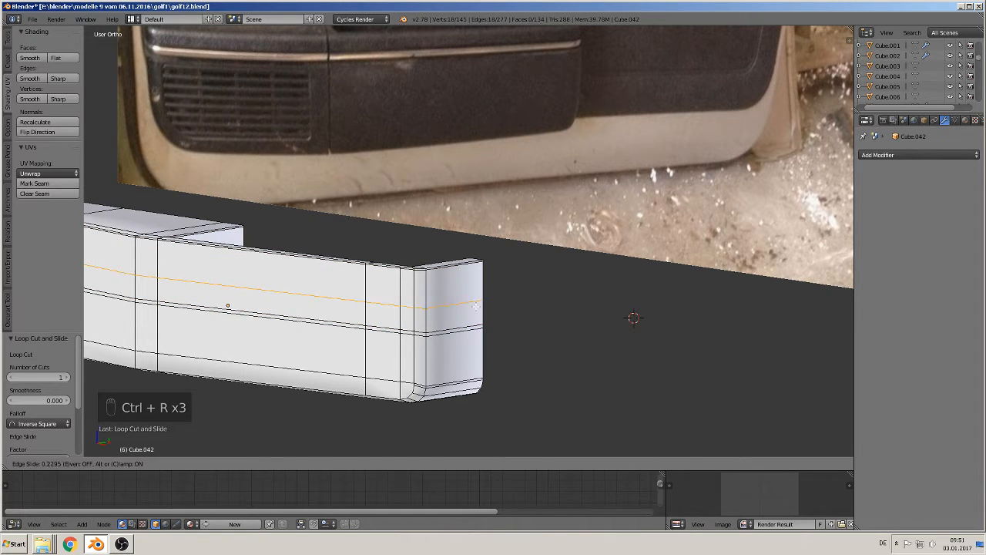
{"action": "left_click", "coordinate": [472, 306]}
{"action": "key", "text": "ctrl+z"}
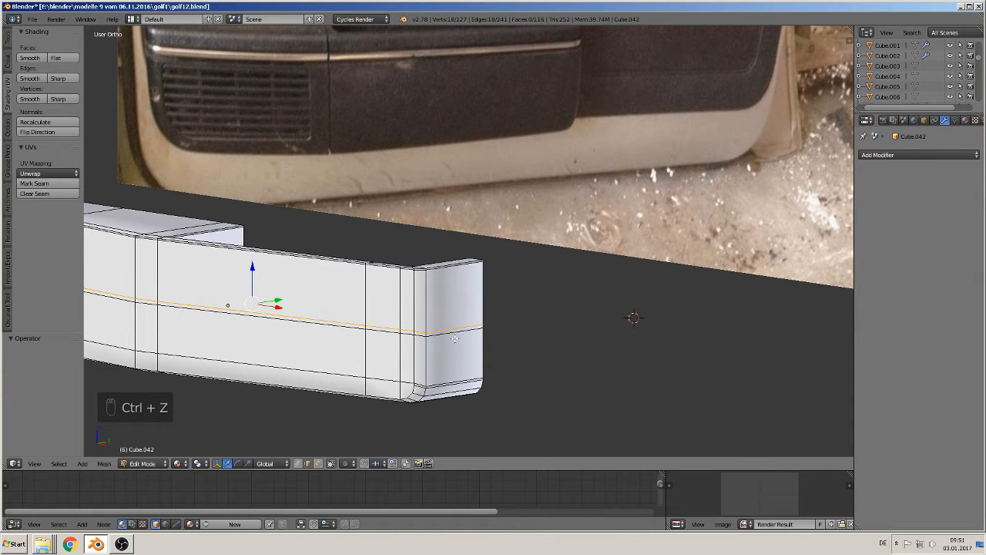
- Add two vertical loop cuts to the pocket's narrow end wall, one slid to its front corner and one to its back edge
{"action": "key", "text": "ctrl+r"}
{"action": "left_click", "coordinate": [453, 338]}
{"action": "left_click", "coordinate": [428, 344]}
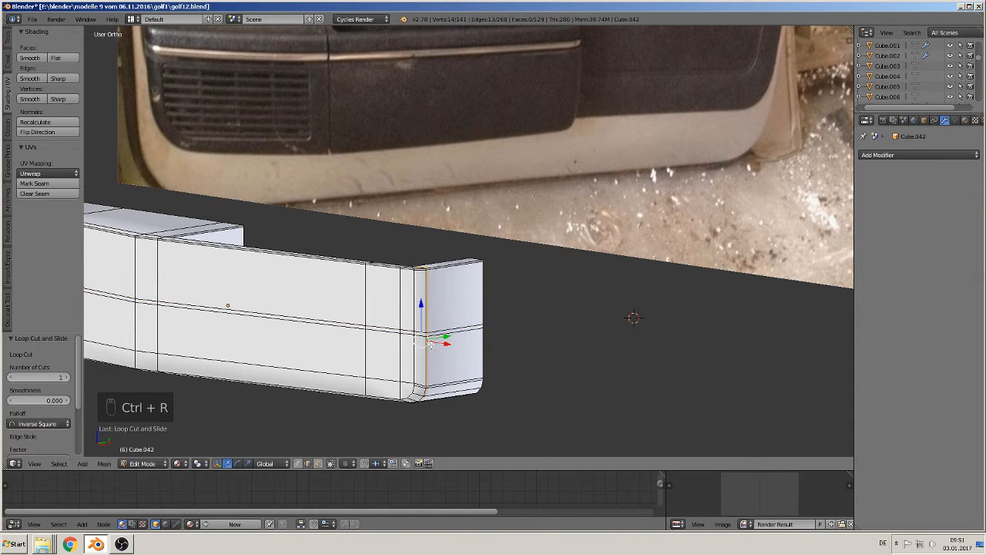
{"action": "key", "text": "ctrl+r"}
{"action": "left_click", "coordinate": [464, 315]}
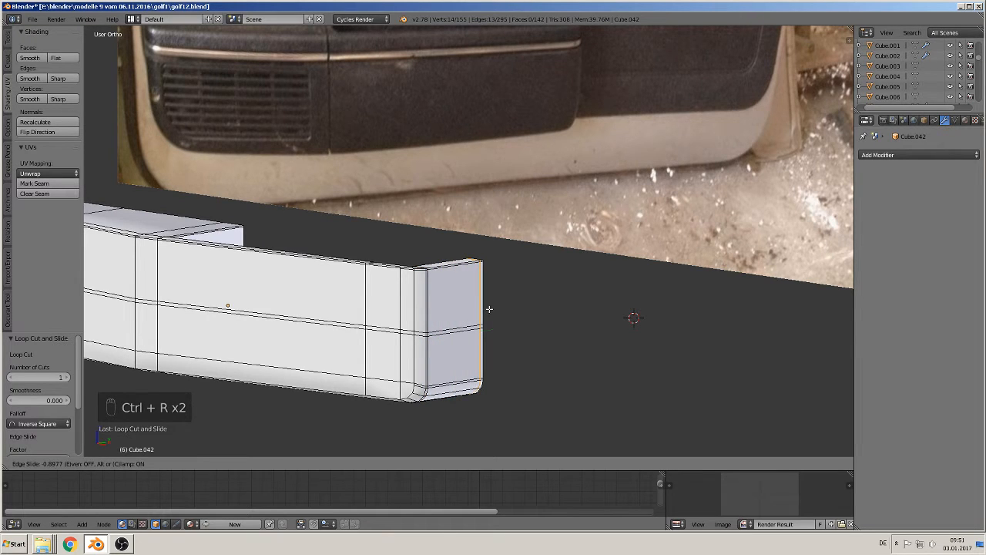
{"action": "left_click", "coordinate": [487, 308]}
{"action": "middle_click_drag", "start_coordinate": [435, 373], "coordinate": [359, 351]}
{"action": "key", "text": "Tab"}
{"action": "middle_click_drag", "start_coordinate": [331, 316], "coordinate": [461, 290]}
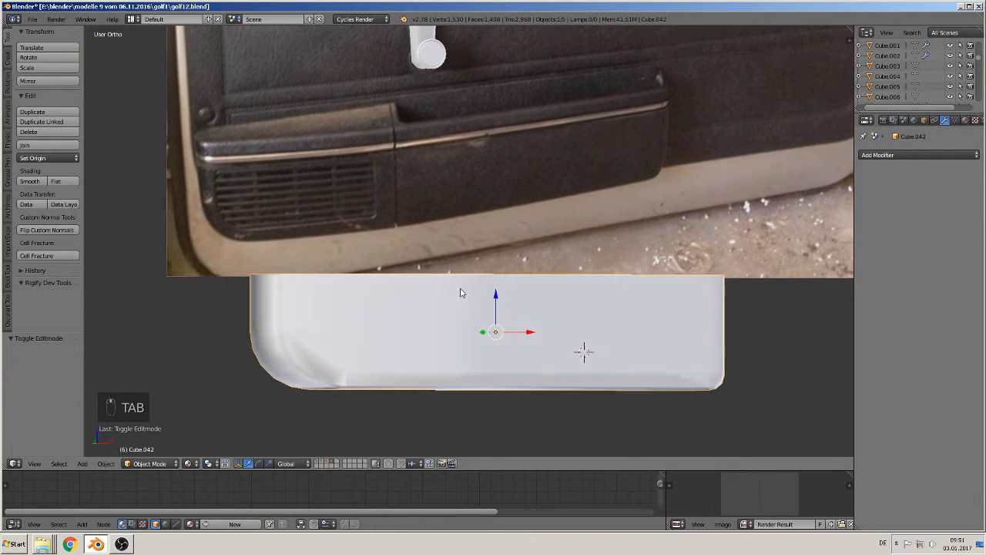
- Apply flat shading to the large front face enclosed by the pocket's rounded lower corner
{"action": "key", "text": "Tab"}
{"action": "scroll", "coordinate": [332, 361], "scroll_direction": "up", "scroll_amount": 1}
{"action": "middle_click_drag", "start_coordinate": [309, 373], "coordinate": [399, 297], "text": "shift"}
{"action": "scroll", "coordinate": [399, 298], "scroll_direction": "up", "scroll_amount": 2}
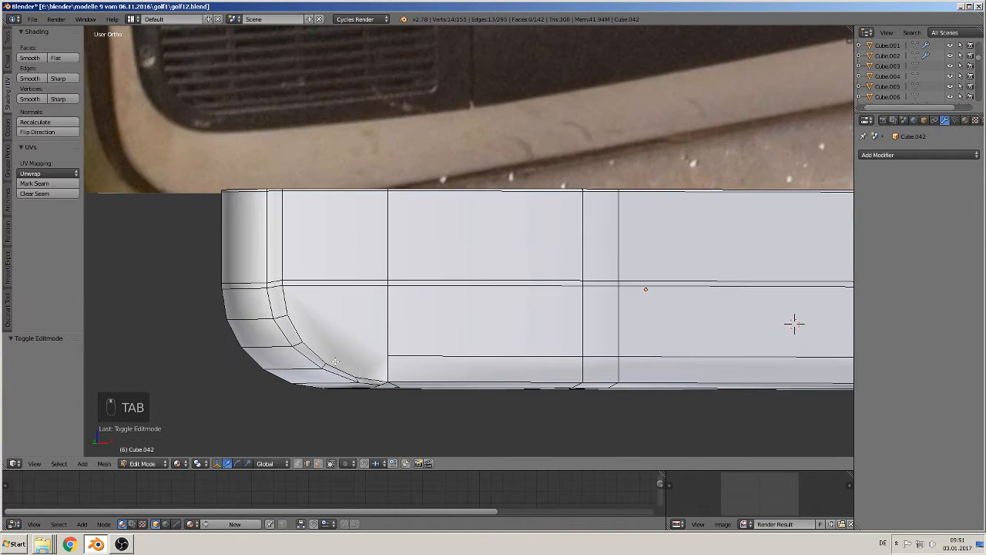
{"action": "key", "text": "a"}
{"action": "right_click", "coordinate": [339, 346]}
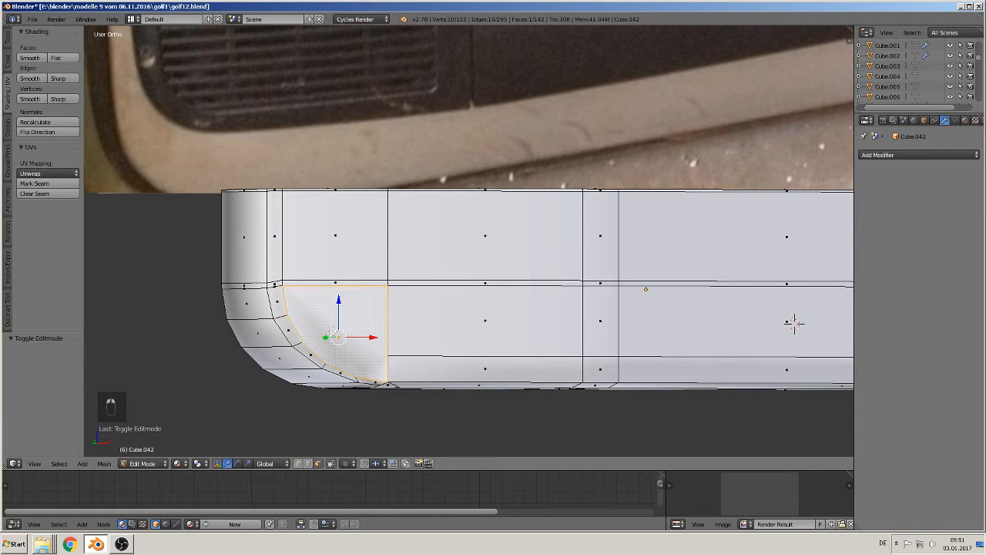
{"action": "left_click", "coordinate": [60, 59]}
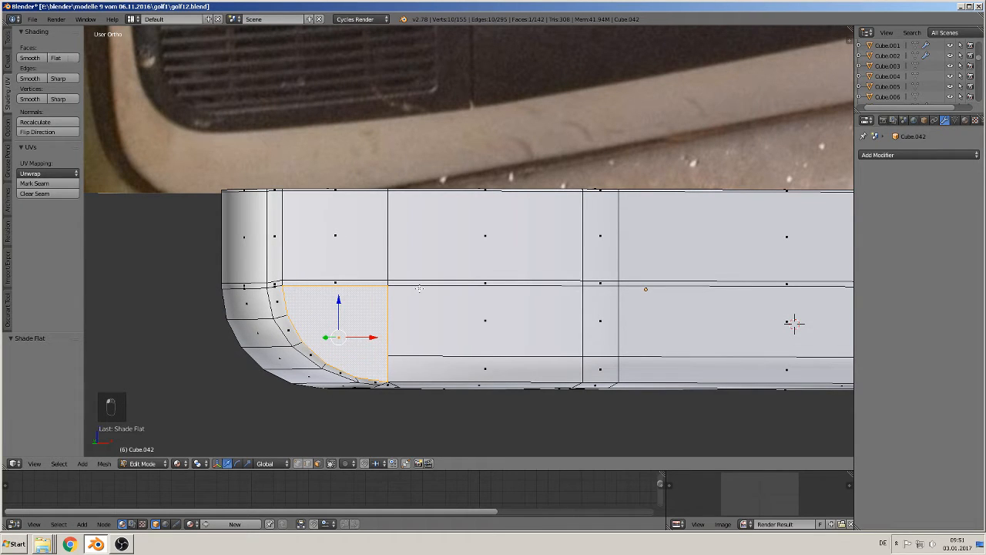
{"action": "key", "text": "Tab"}
{"action": "key", "text": "Tab"}
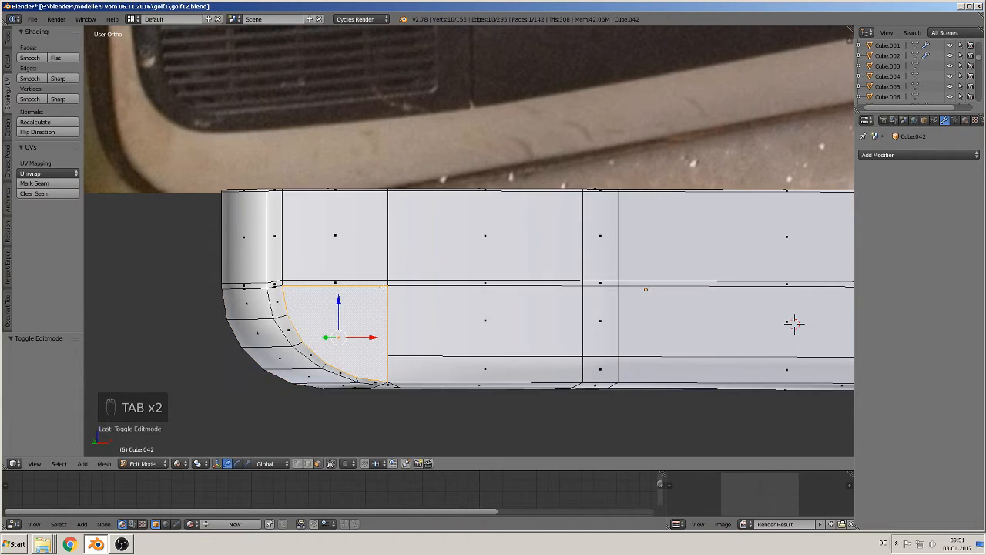
- Select the remaining front faces along the pocket's full length and apply flat shading to them
{"action": "right_click", "coordinate": [344, 278]}
{"action": "right_click", "coordinate": [344, 278]}
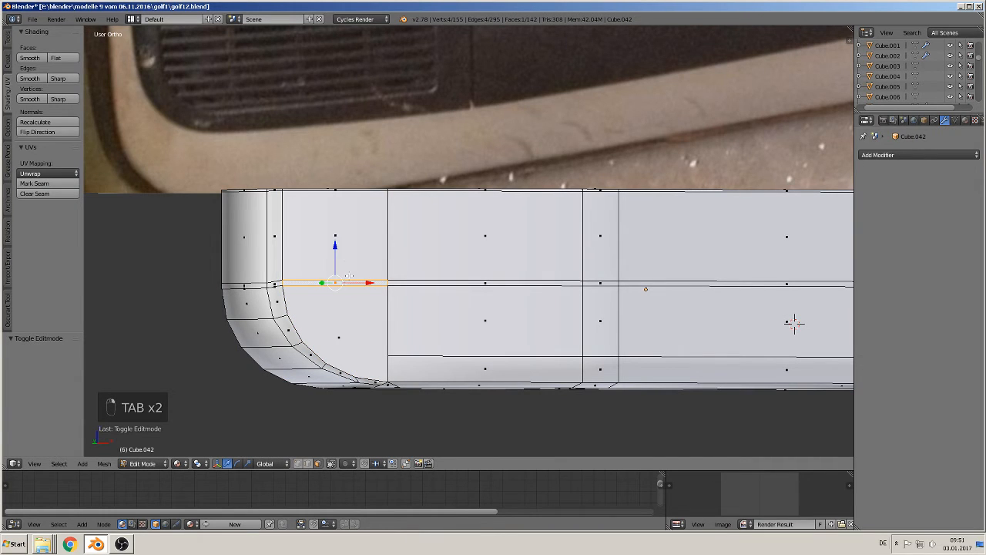
{"action": "right_click", "coordinate": [344, 278]}
{"action": "right_click", "coordinate": [454, 253], "text": "shift"}
{"action": "right_click", "coordinate": [478, 293], "text": "shift"}
{"action": "right_click", "coordinate": [485, 305], "text": "shift"}
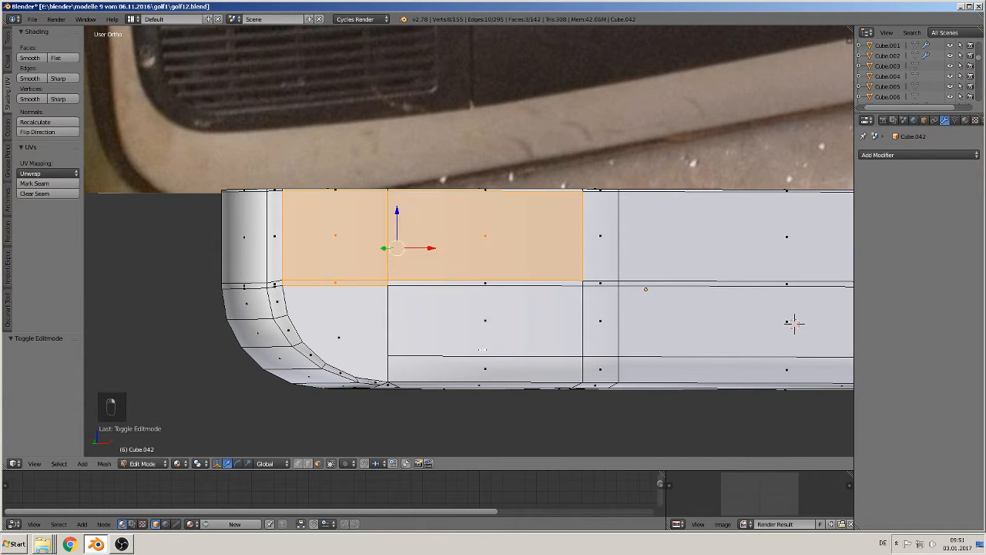
{"action": "right_click", "coordinate": [482, 350], "text": "shift"}
{"action": "right_click", "coordinate": [488, 286], "text": "shift"}
{"action": "right_click", "coordinate": [490, 284], "text": "shift"}
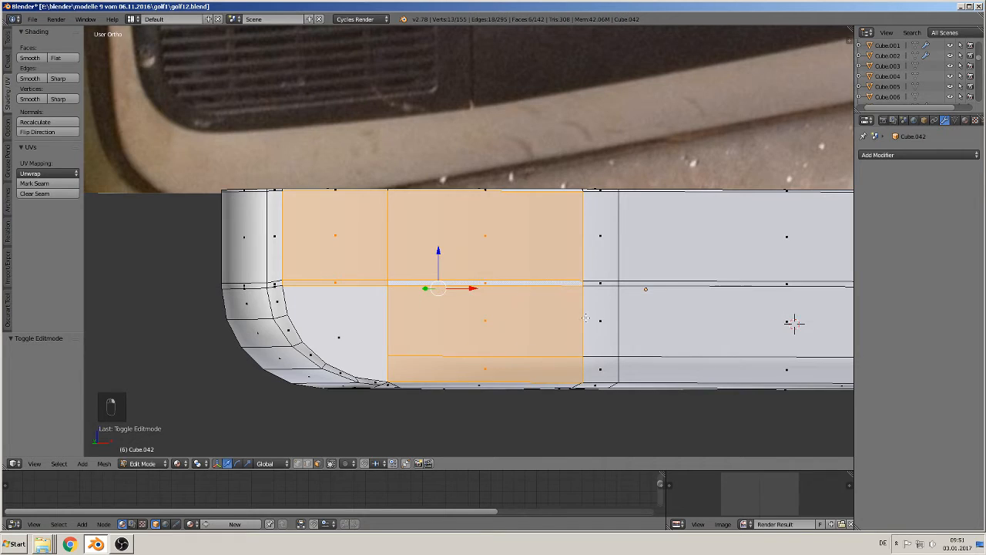
{"action": "middle_click_drag", "start_coordinate": [586, 318], "coordinate": [409, 297], "text": "shift"}
{"action": "key", "text": "c"}
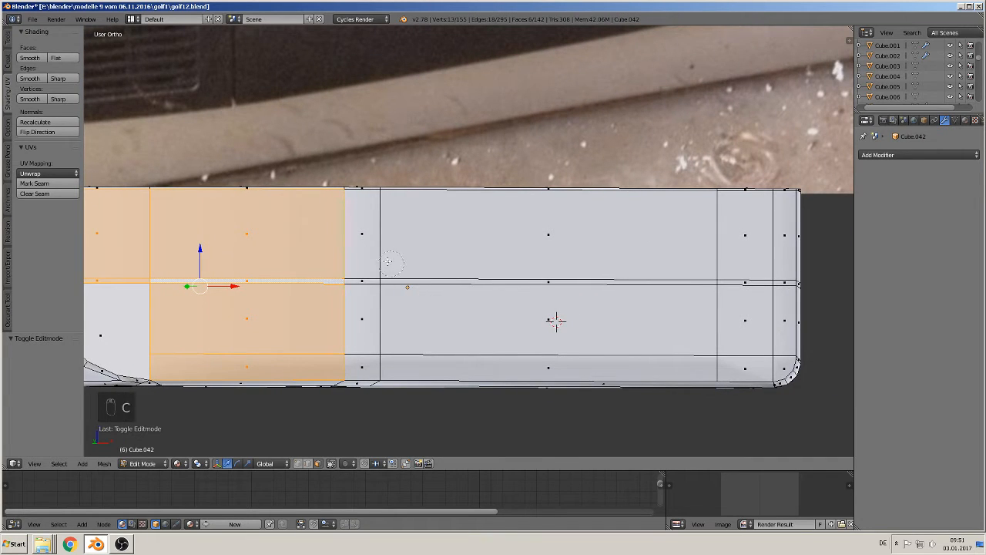
{"action": "mouse_move", "coordinate": [400, 272]}
{"action": "left_mouse_down"}
{"action": "mouse_move", "coordinate": [367, 324]}
{"action": "mouse_move", "coordinate": [395, 343]}
{"action": "mouse_move", "coordinate": [460, 347]}
{"action": "left_mouse_up"}
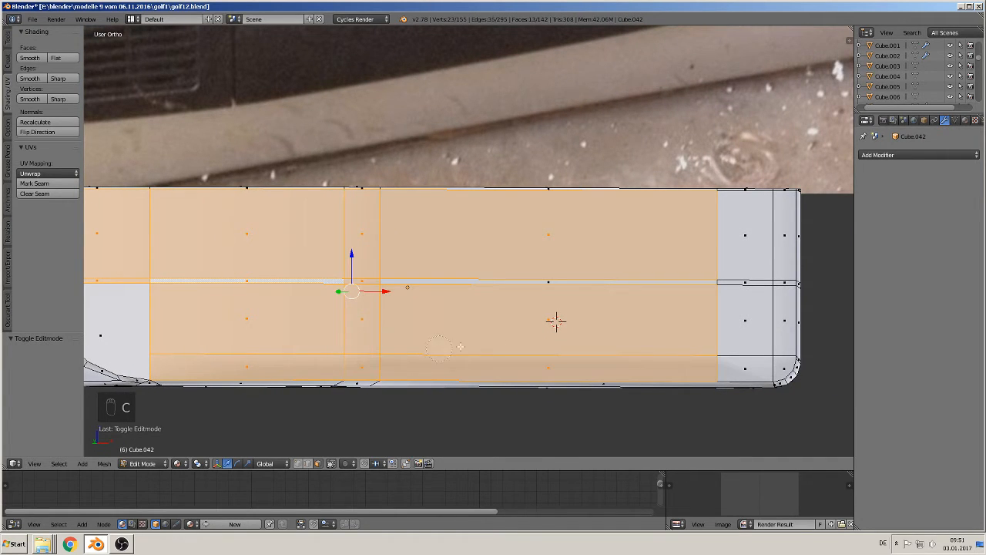
{"action": "mouse_move", "coordinate": [663, 346]}
{"action": "left_mouse_down"}
{"action": "mouse_move", "coordinate": [767, 347]}
{"action": "mouse_move", "coordinate": [763, 265]}
{"action": "mouse_move", "coordinate": [672, 280]}
{"action": "left_mouse_up"}
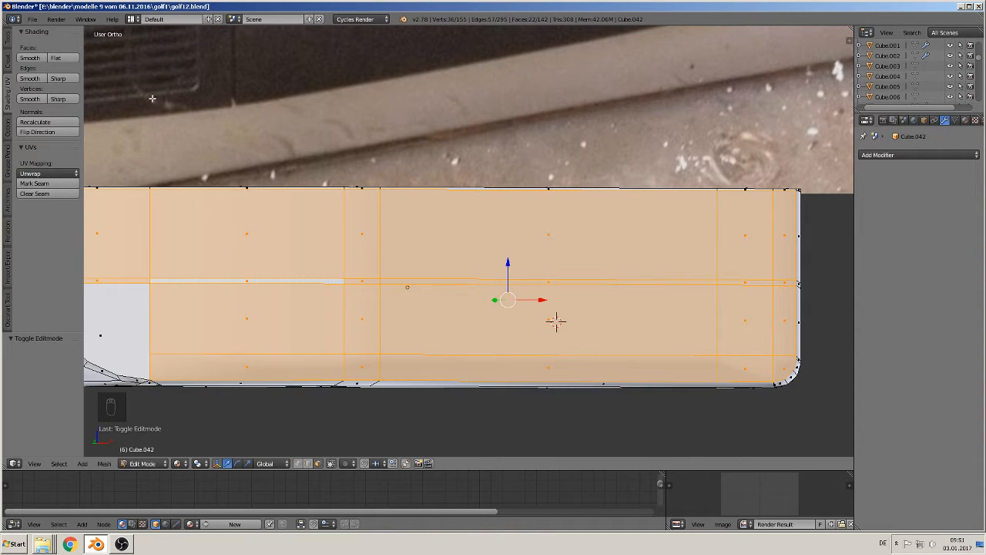
{"action": "left_click", "coordinate": [69, 61]}
{"action": "key", "text": "Tab"}
{"action": "scroll", "coordinate": [395, 278], "scroll_direction": "down", "scroll_amount": 3}
{"action": "scroll", "coordinate": [396, 277], "scroll_direction": "up", "scroll_amount": 1}
{"action": "middle_click_drag", "start_coordinate": [396, 278], "coordinate": [396, 311]}
- Bevel the vertical edges at the front panel's bend with 3 segments and an offset of about 0.058
{"action": "key", "text": "Tab"}
{"action": "scroll", "coordinate": [396, 308], "scroll_direction": "up", "scroll_amount": 5}
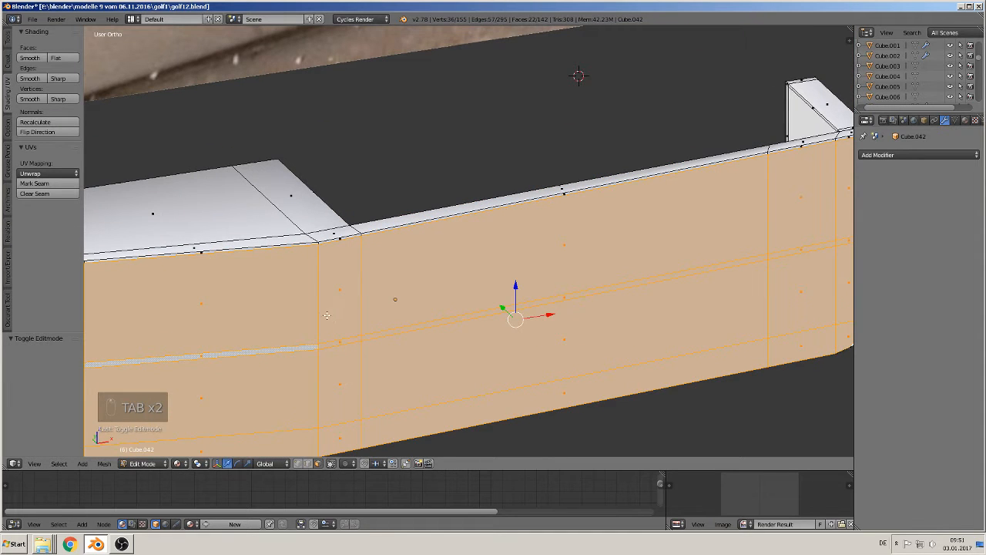
{"action": "right_click", "coordinate": [327, 313], "text": "alt"}
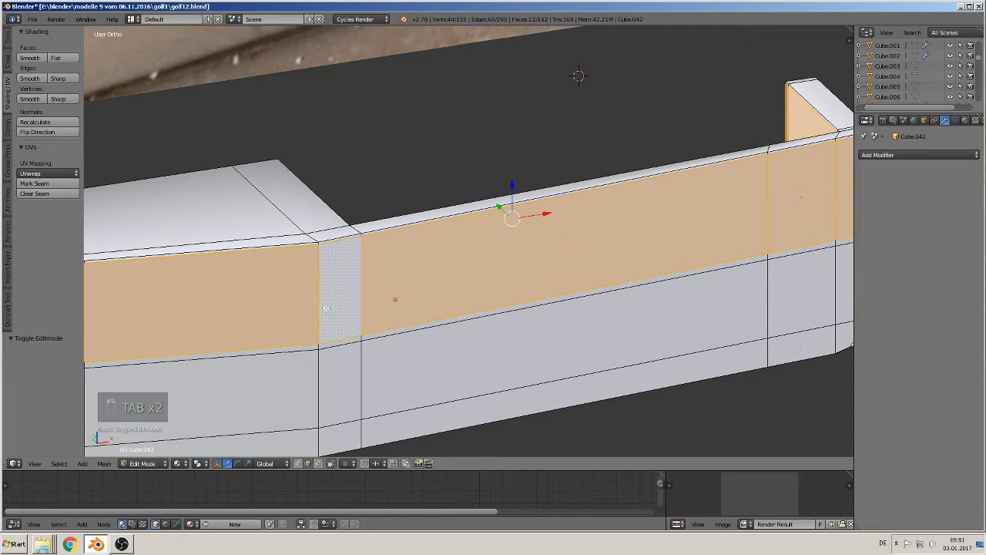
{"action": "right_click", "coordinate": [320, 304], "text": "alt"}
{"action": "middle_click_drag", "start_coordinate": [323, 365], "coordinate": [362, 275], "text": "shift"}
{"action": "right_click", "coordinate": [353, 189]}
{"action": "right_click", "coordinate": [357, 259], "text": "shift"}
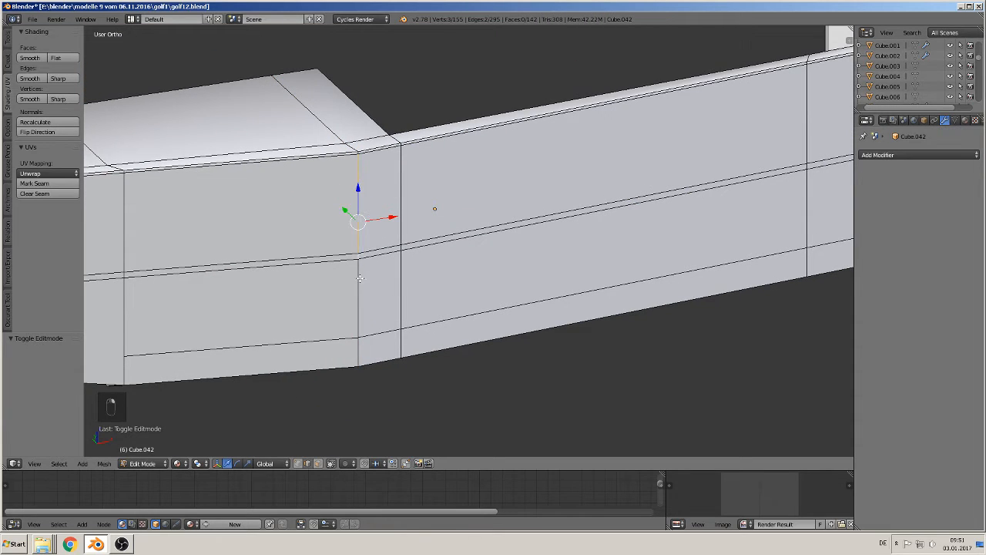
{"action": "right_click", "coordinate": [359, 300], "text": "shift"}
{"action": "right_click", "coordinate": [359, 351], "text": "shift"}
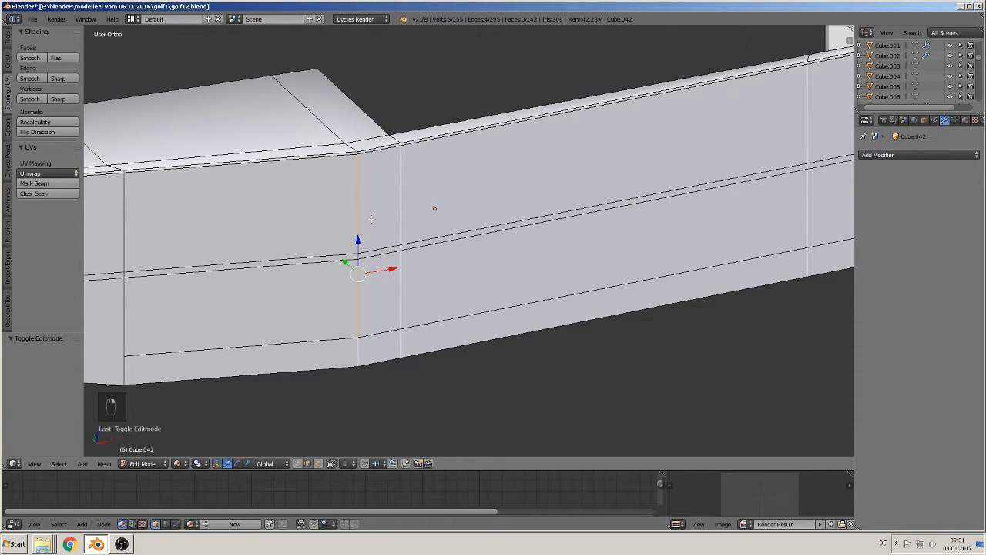
{"action": "scroll", "coordinate": [370, 218], "scroll_direction": "up", "scroll_amount": 3}
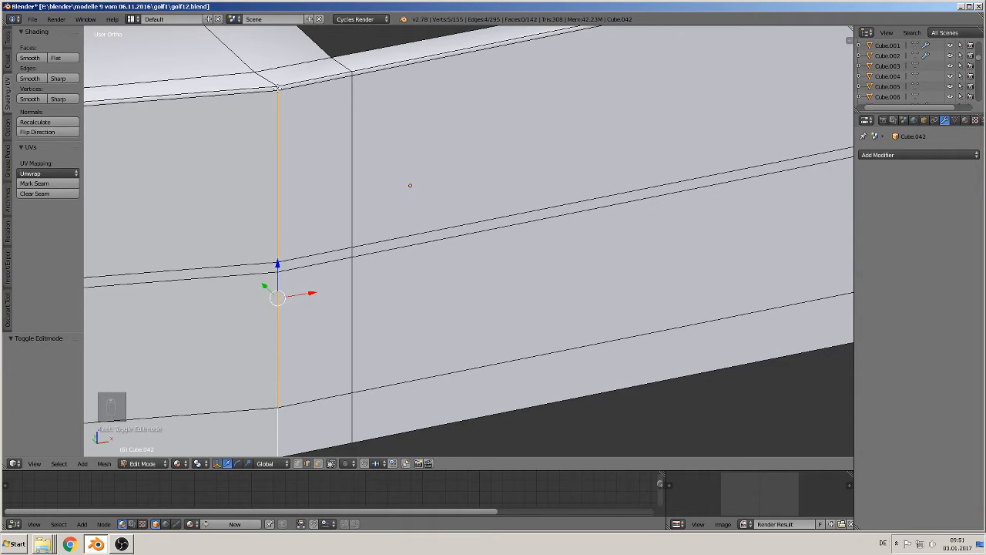
{"action": "scroll", "coordinate": [357, 223], "scroll_direction": "down", "scroll_amount": 3}
{"action": "key", "text": "ctrl+b"}
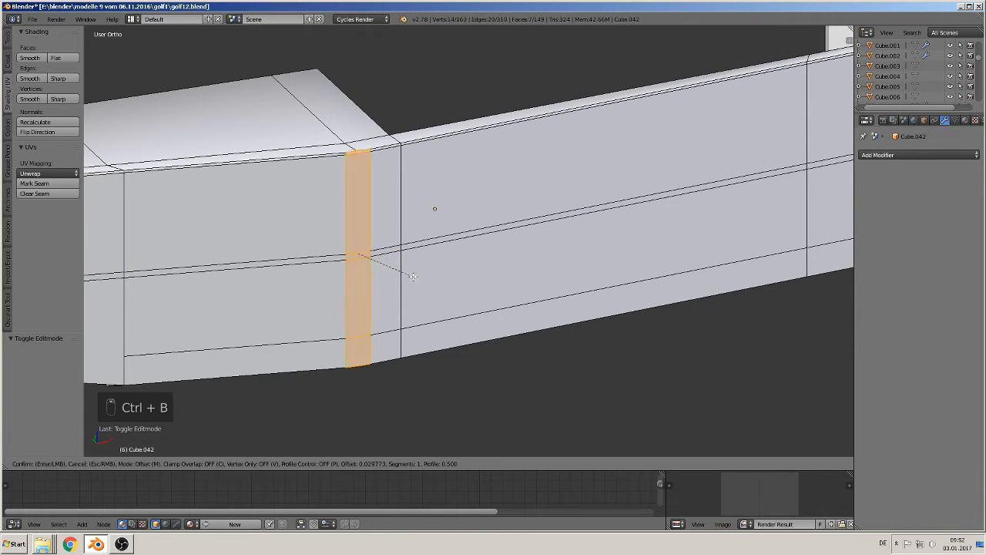
{"action": "scroll", "coordinate": [416, 273], "scroll_direction": "up", "scroll_amount": 1}
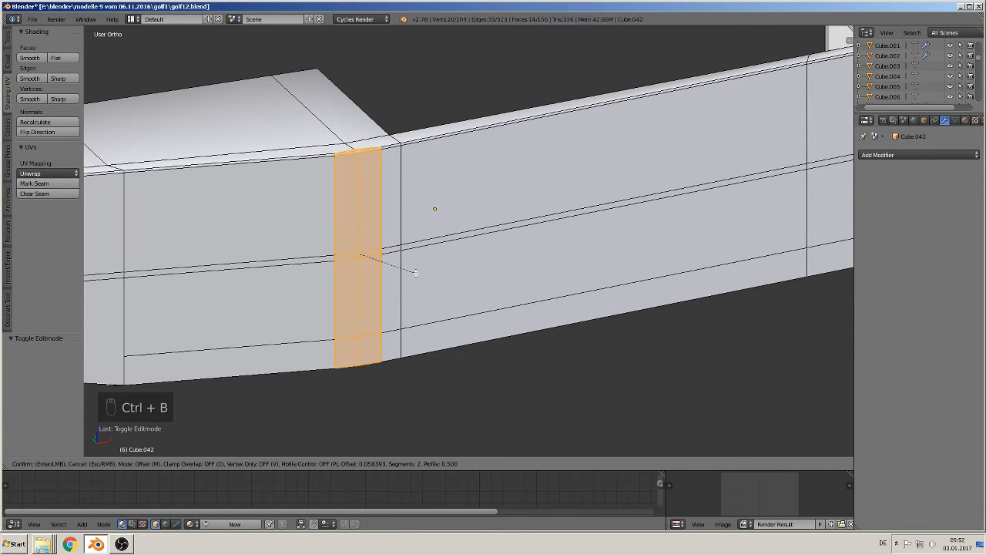
{"action": "left_click", "coordinate": [416, 273]}
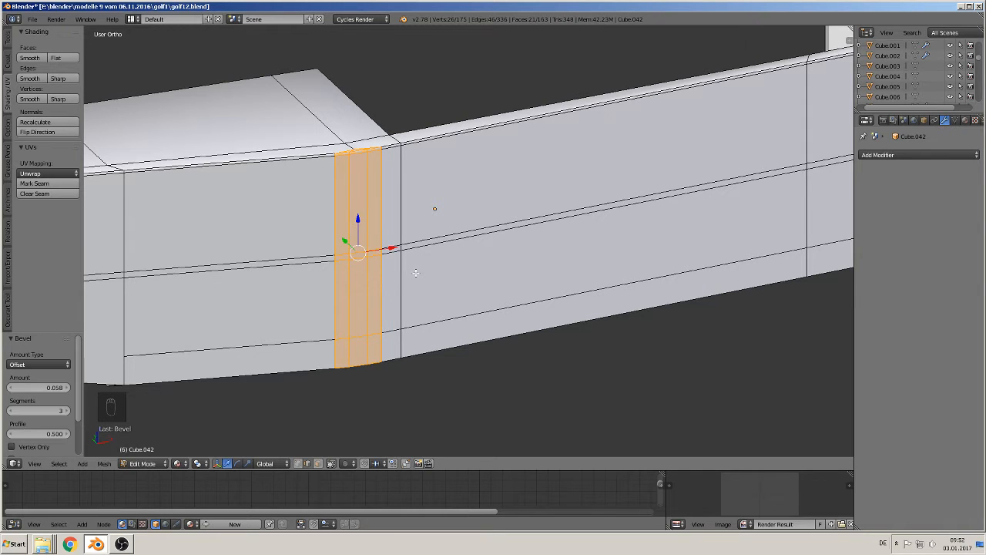
- Apply smooth shading to the bevelled faces at the front bend and check the result in Object Mode
{"action": "key", "text": "Tab"}
{"action": "scroll", "coordinate": [413, 274], "scroll_direction": "down", "scroll_amount": 3}
{"action": "middle_click_drag", "start_coordinate": [409, 276], "coordinate": [397, 242]}
{"action": "key", "text": "Tab"}
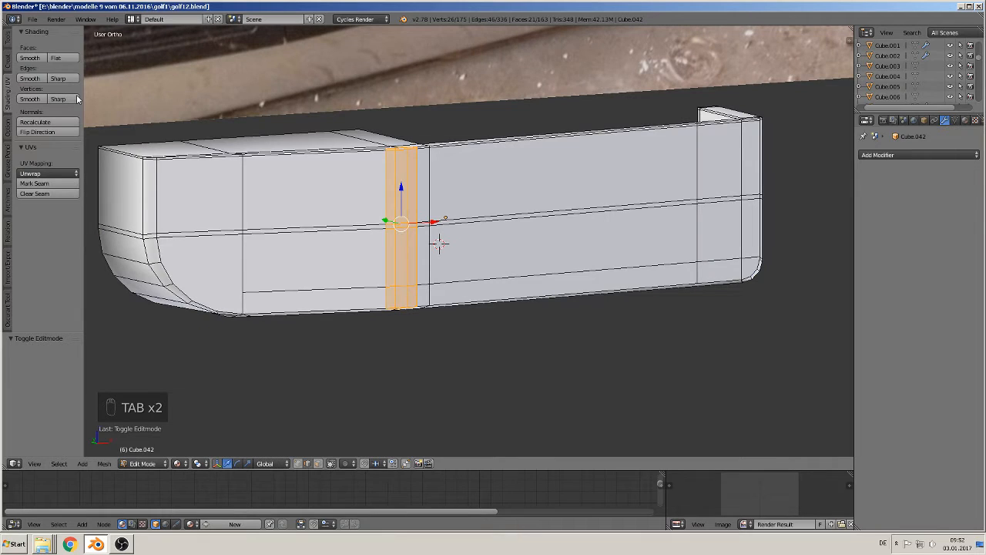
{"action": "left_click", "coordinate": [31, 58]}
{"action": "key", "text": "Tab"}
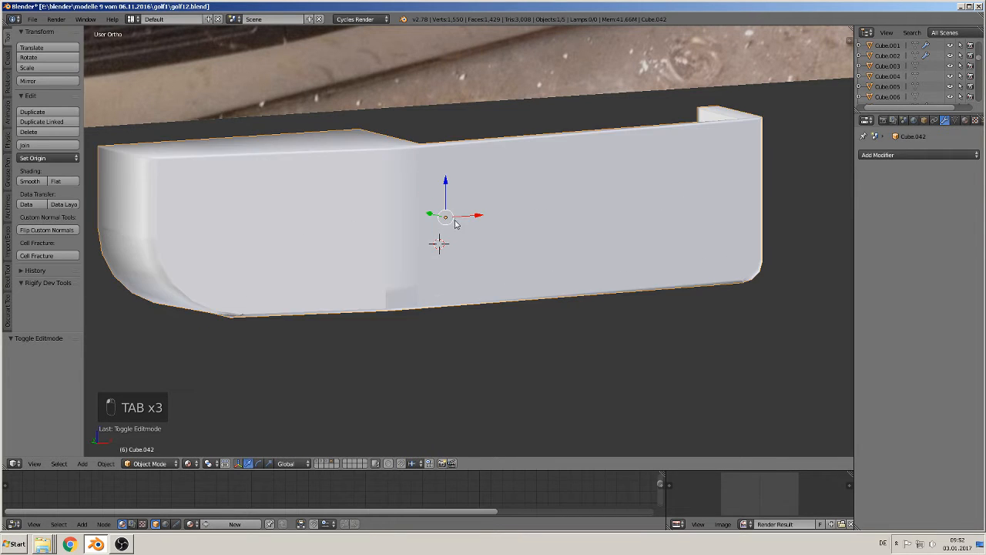
{"action": "scroll", "coordinate": [455, 225], "scroll_direction": "down", "scroll_amount": 3}
{"action": "scroll", "coordinate": [456, 224], "scroll_direction": "up", "scroll_amount": 2}
- Add a horizontal loop cut along the lowest strip of the front panel and slide it down close to the bottom edge
{"action": "key", "text": "Tab"}
{"action": "scroll", "coordinate": [401, 304], "scroll_direction": "up", "scroll_amount": 2}
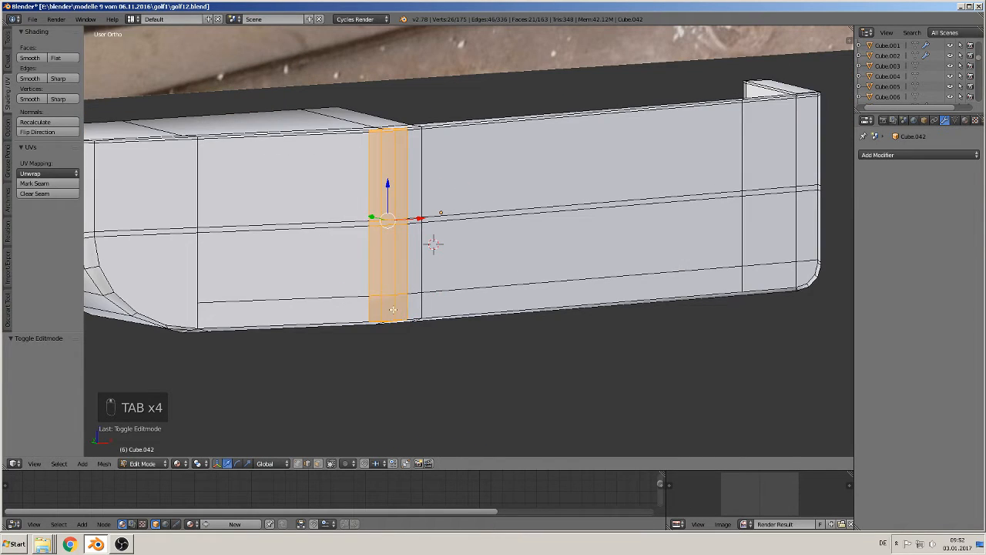
{"action": "key", "text": "ctrl+r"}
{"action": "left_click", "coordinate": [391, 309]}
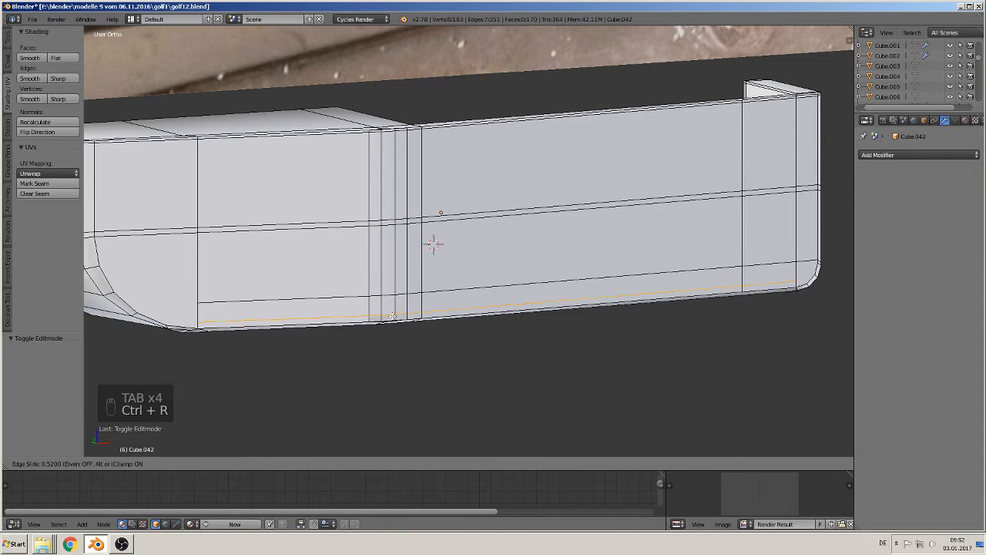
{"action": "left_click", "coordinate": [394, 320]}
{"action": "key", "text": "Tab"}
{"action": "scroll", "coordinate": [392, 318], "scroll_direction": "down", "scroll_amount": 4}
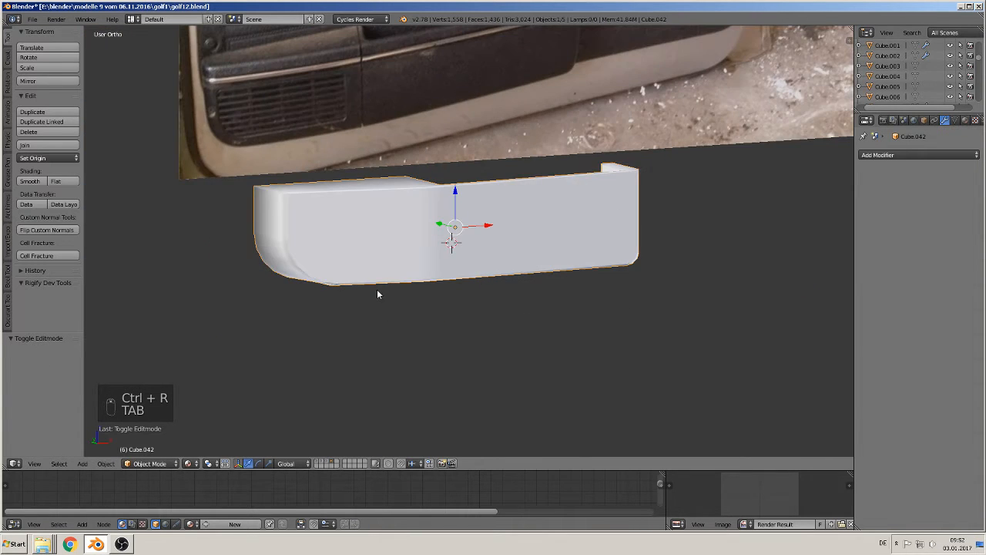
- Add two vertical loop cuts around the speaker box's side wall, one slid to the front corner and one to the back edge
{"action": "mouse_move", "coordinate": [377, 289]}
{"action": "middle_mouse_down"}
{"action": "mouse_move", "coordinate": [393, 290]}
{"action": "mouse_move", "coordinate": [307, 247]}
{"action": "middle_mouse_up"}
{"action": "scroll", "coordinate": [389, 289], "scroll_direction": "up", "scroll_amount": 1}
{"action": "key", "text": "Tab"}
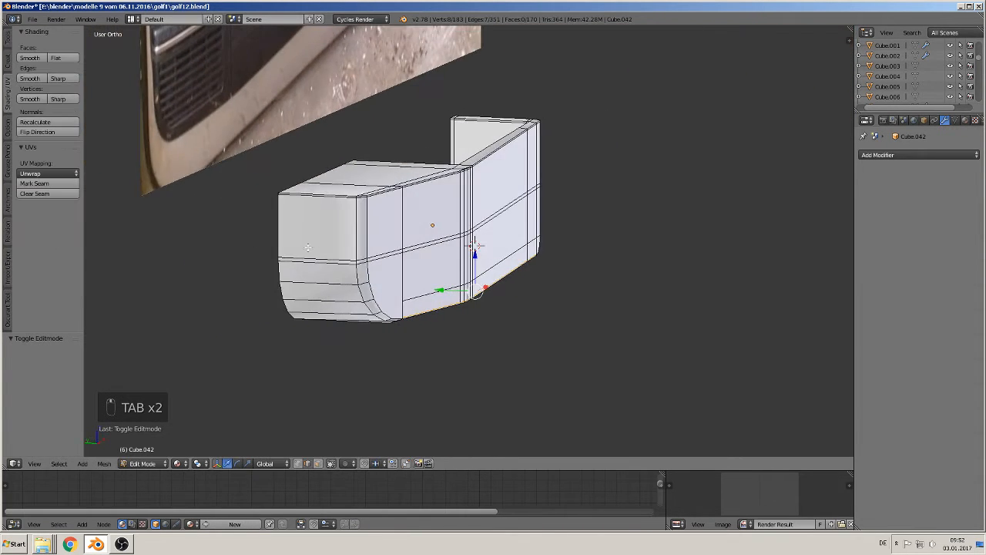
{"action": "key", "text": "ctrl+r"}
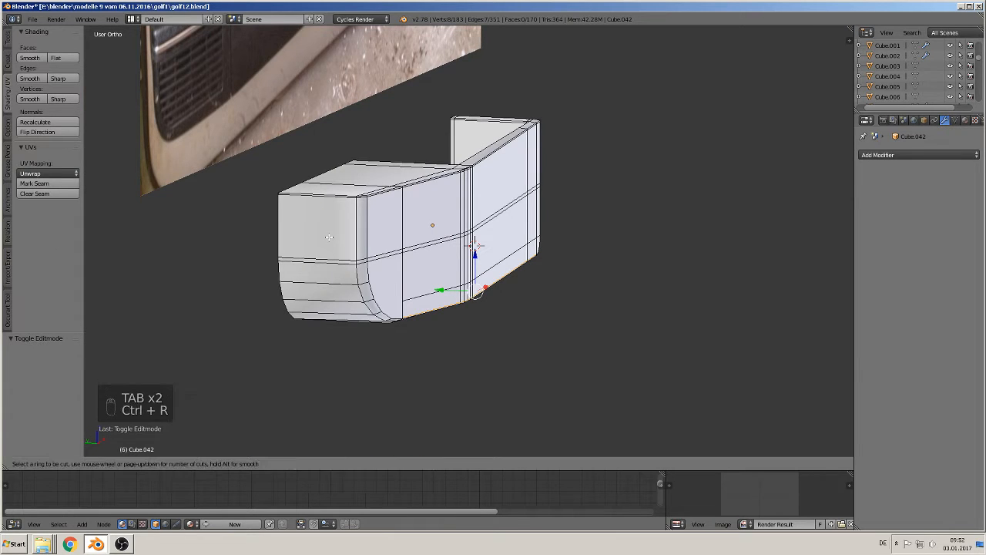
{"action": "left_click", "coordinate": [359, 204]}
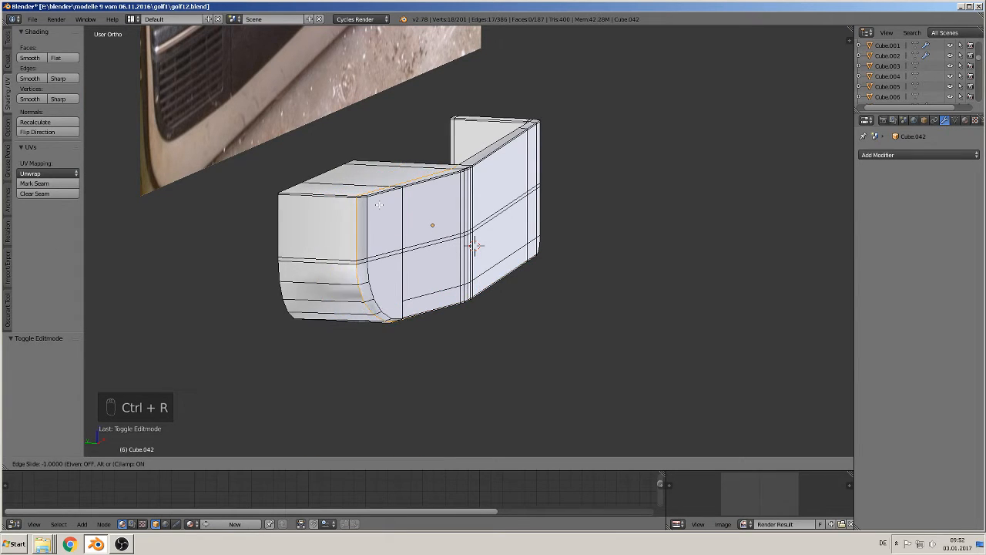
{"action": "left_click", "coordinate": [376, 204]}
{"action": "key", "text": "ctrl+r"}
{"action": "left_click", "coordinate": [302, 194]}
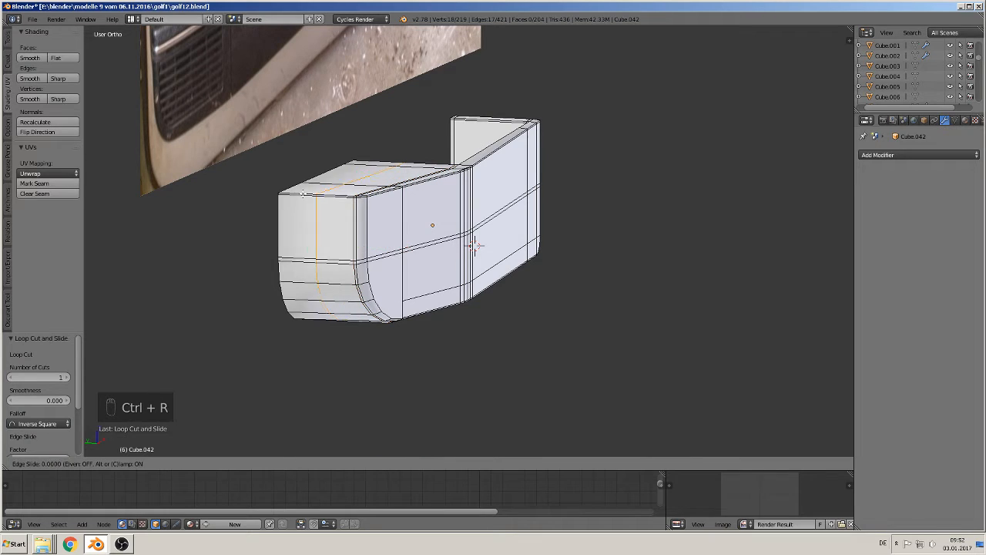
{"action": "left_click", "coordinate": [266, 187]}
{"action": "scroll", "coordinate": [321, 200], "scroll_direction": "up", "scroll_amount": 3}
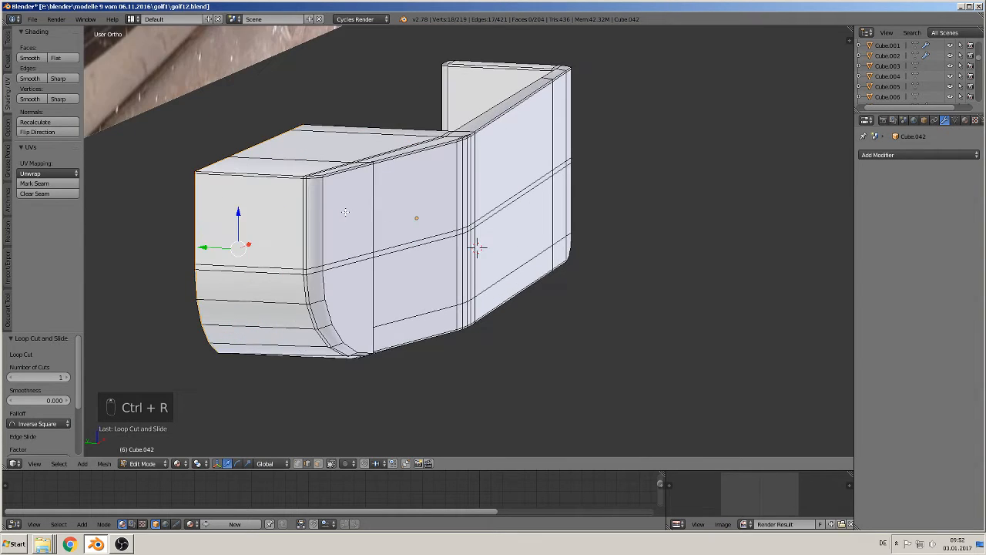
- Add two loop cuts within the bevelled front corner of the speaker box, one slid against each side of the bevel
{"action": "key", "text": "ctrl+r"}
{"action": "left_click", "coordinate": [284, 166]}
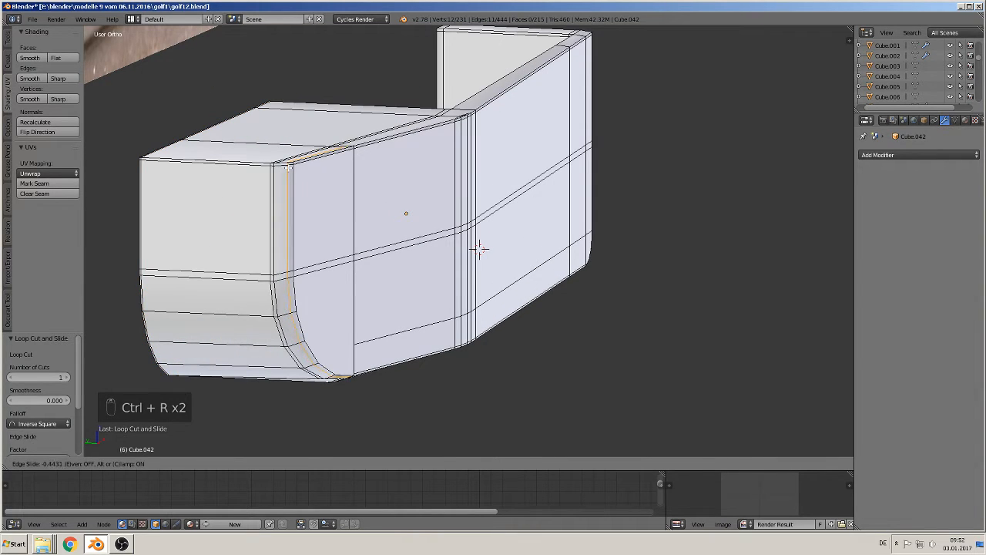
{"action": "left_click", "coordinate": [293, 166]}
{"action": "key", "text": "ctrl+r"}
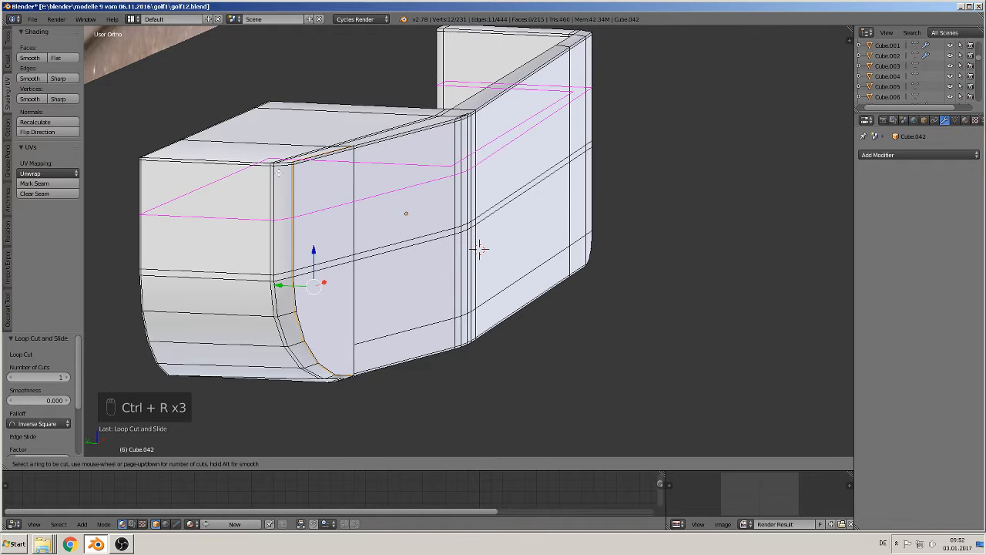
{"action": "left_click", "coordinate": [278, 177]}
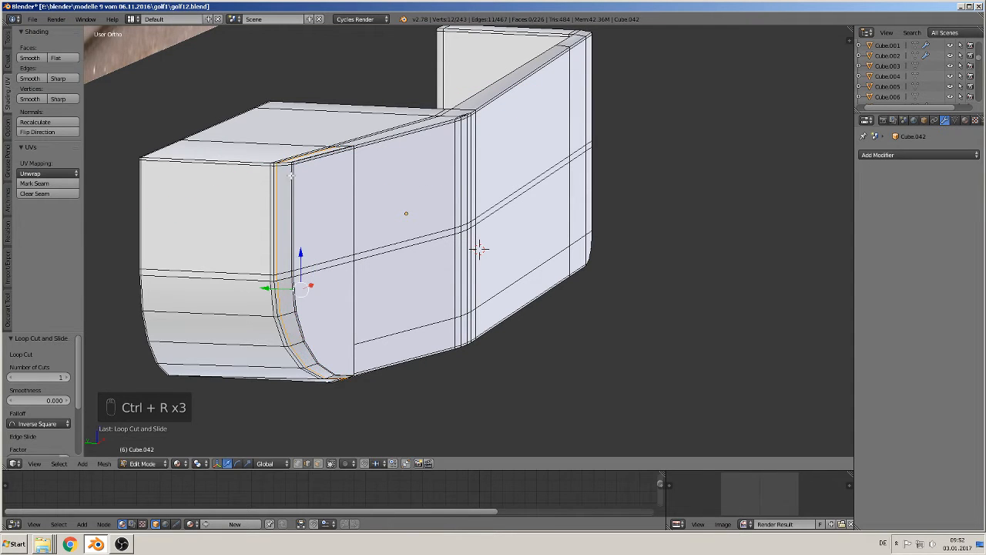
- Check the speaker box's shading in Object Mode, then inspect the mesh on the underside of its rounded front corner in Edit Mode
{"action": "key", "text": "Tab"}
{"action": "scroll", "coordinate": [368, 227], "scroll_direction": "down", "scroll_amount": 3}
{"action": "middle_click_drag", "start_coordinate": [408, 254], "coordinate": [341, 225]}
{"action": "key", "text": "Tab"}
{"action": "middle_click_drag", "start_coordinate": [238, 270], "coordinate": [188, 229]}
{"action": "scroll", "coordinate": [255, 244], "scroll_direction": "up", "scroll_amount": 1}
{"action": "scroll", "coordinate": [224, 266], "scroll_direction": "up", "scroll_amount": 2}
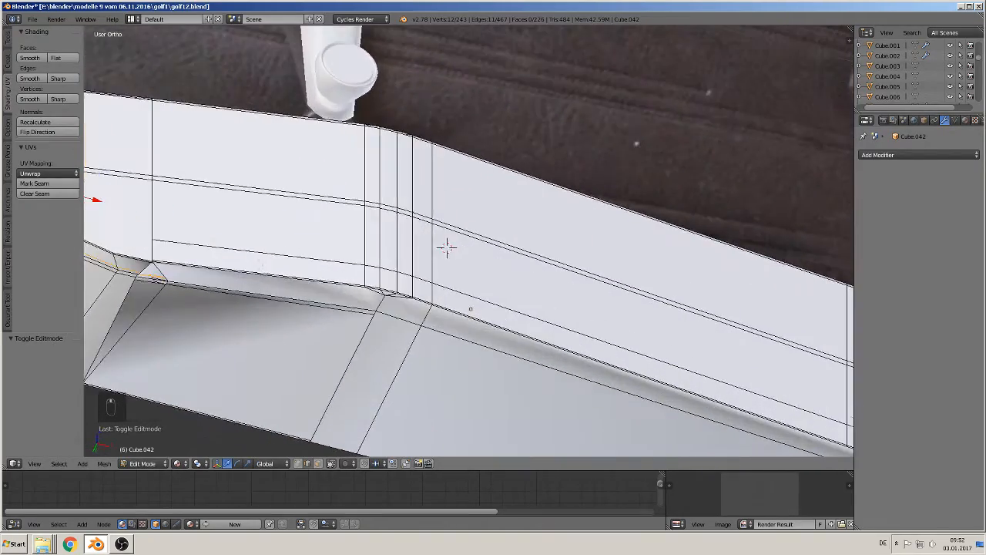
{"action": "middle_click_drag", "start_coordinate": [266, 302], "coordinate": [435, 280]}
{"action": "scroll", "coordinate": [290, 371], "scroll_direction": "up", "scroll_amount": 3}
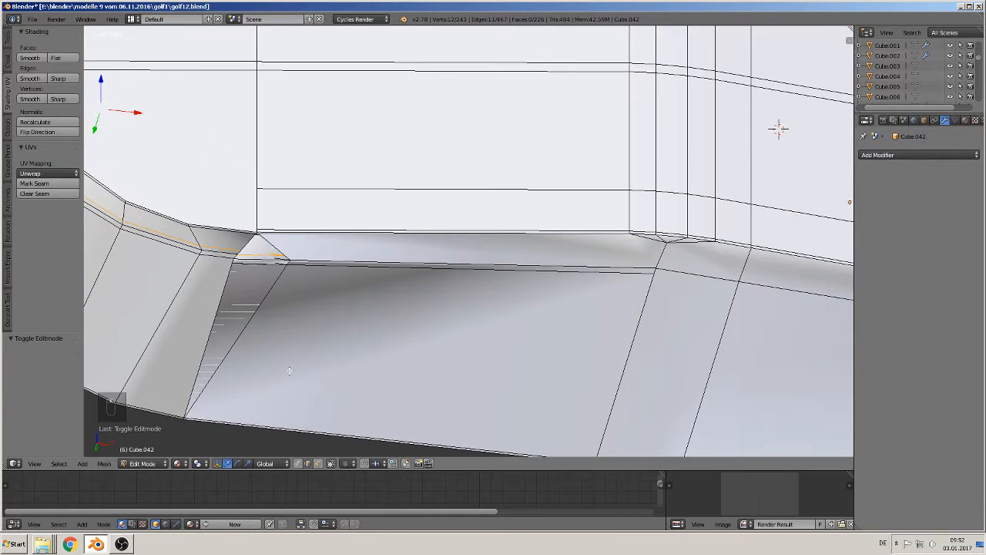
- Move the two protruding vertices on the underside along X toward the rounded corner, by about -0.148 and -0.134
{"action": "right_click", "coordinate": [285, 269]}
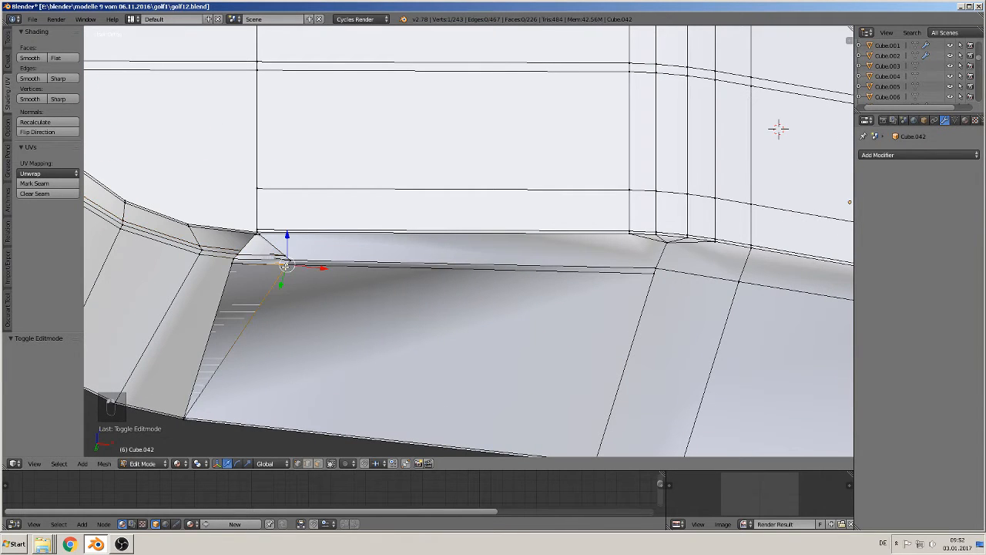
{"action": "right_click", "coordinate": [290, 265]}
{"action": "middle_click_drag", "start_coordinate": [290, 265], "coordinate": [288, 343]}
{"action": "key", "text": "g"}
{"action": "key", "text": "x"}
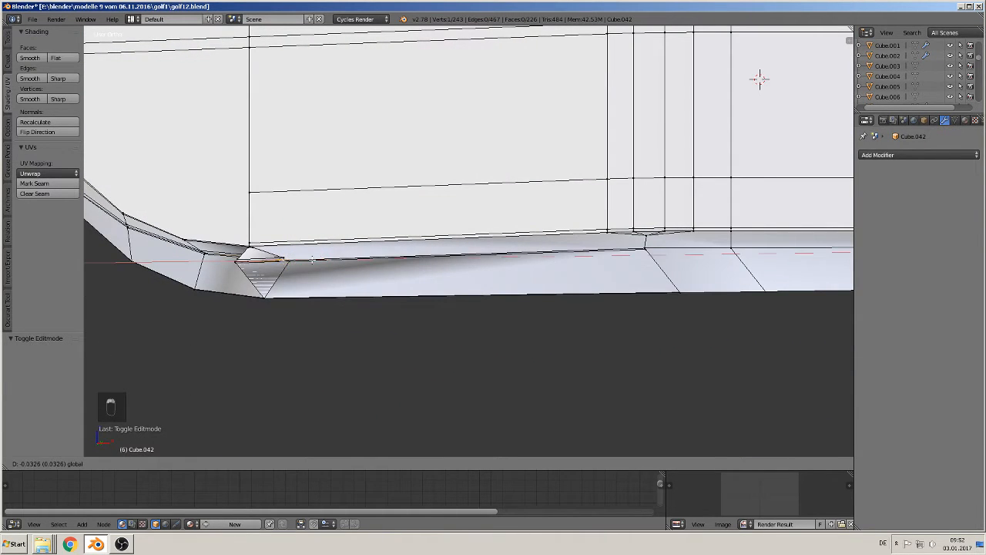
{"action": "left_click_drag", "start_coordinate": [291, 259], "coordinate": [295, 259]}
{"action": "middle_click_drag", "start_coordinate": [295, 259], "coordinate": [317, 190]}
{"action": "scroll", "coordinate": [259, 254], "scroll_direction": "up", "scroll_amount": 2}
{"action": "middle_click_drag", "start_coordinate": [195, 266], "coordinate": [485, 252], "text": "shift"}
{"action": "scroll", "coordinate": [490, 273], "scroll_direction": "up", "scroll_amount": 5}
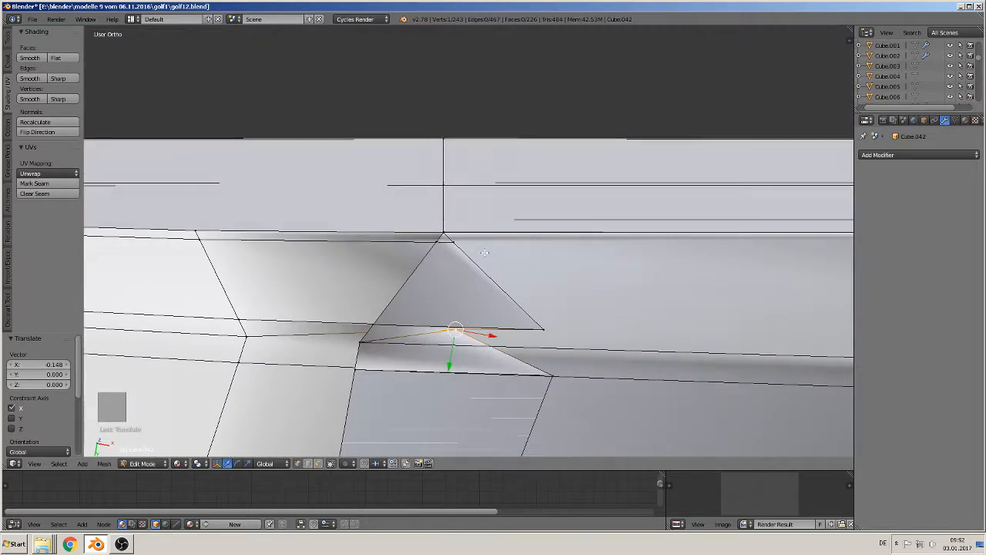
{"action": "right_click", "coordinate": [548, 328]}
{"action": "left_click_drag", "start_coordinate": [576, 336], "coordinate": [483, 312]}
- Delete the two misplaced vertices at the underside corner, leaving the area open for rebuilding
{"action": "key", "text": "x"}
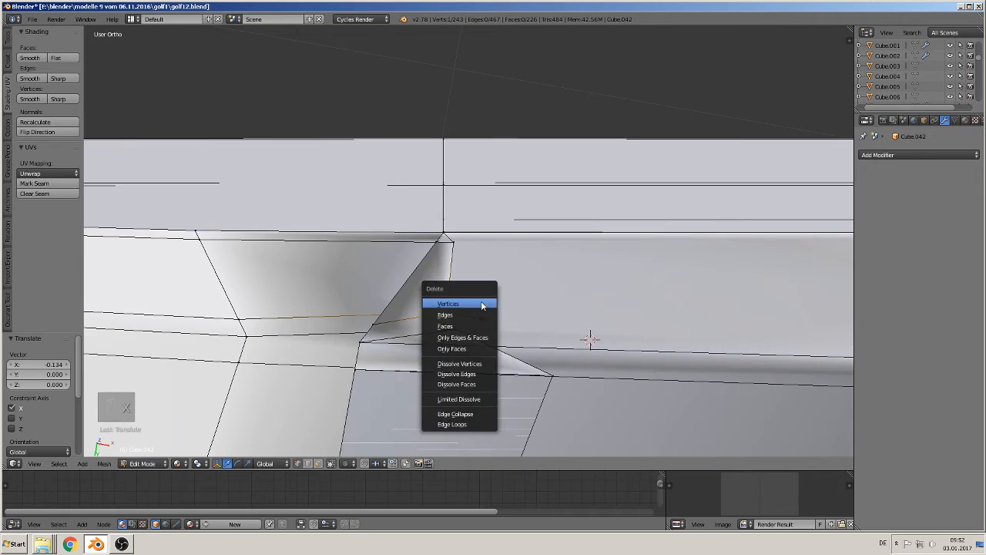
{"action": "left_click", "coordinate": [480, 304]}
{"action": "right_click", "coordinate": [457, 324]}
{"action": "key", "text": "x"}
{"action": "left_click", "coordinate": [459, 326]}
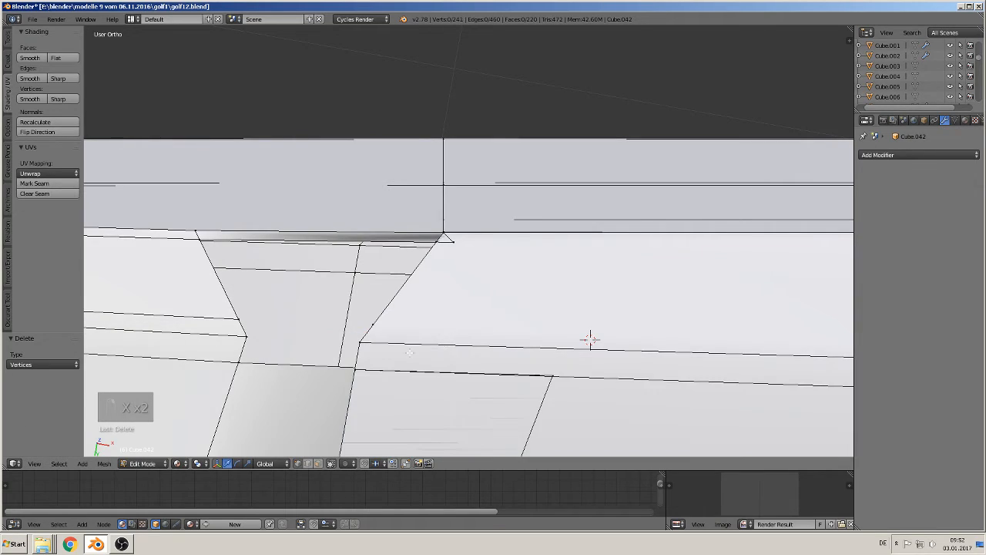
- Try to fill the opening at the underside corner with a single face built from its border vertices
{"action": "scroll", "coordinate": [428, 350], "scroll_direction": "down", "scroll_amount": 3}
{"action": "middle_click_drag", "start_coordinate": [436, 348], "coordinate": [428, 390]}
{"action": "scroll", "coordinate": [429, 390], "scroll_direction": "down", "scroll_amount": 4}
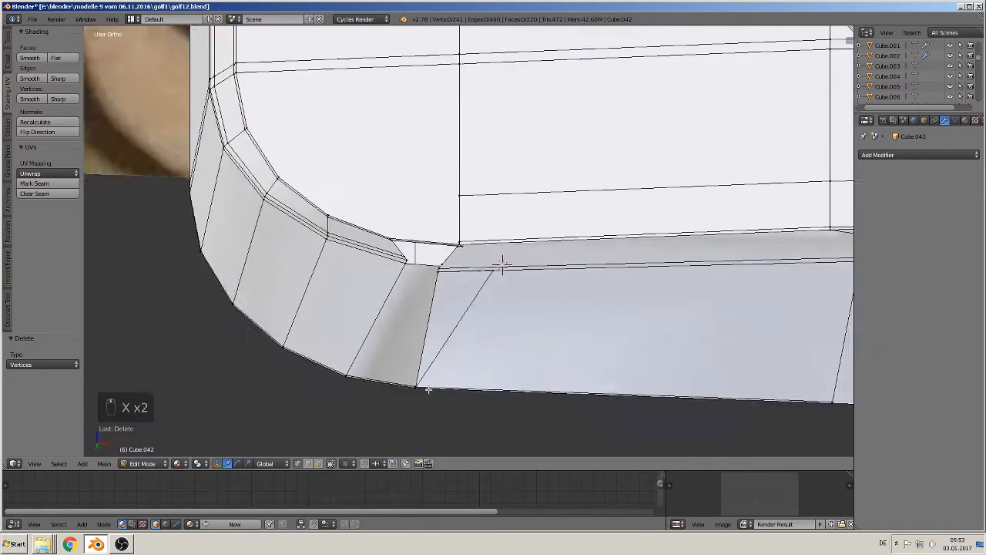
{"action": "scroll", "coordinate": [454, 337], "scroll_direction": "down", "scroll_amount": 5}
{"action": "scroll", "coordinate": [467, 273], "scroll_direction": "up", "scroll_amount": 1}
{"action": "middle_click_drag", "start_coordinate": [464, 270], "coordinate": [435, 340], "text": "shift"}
{"action": "scroll", "coordinate": [435, 340], "scroll_direction": "up", "scroll_amount": 5}
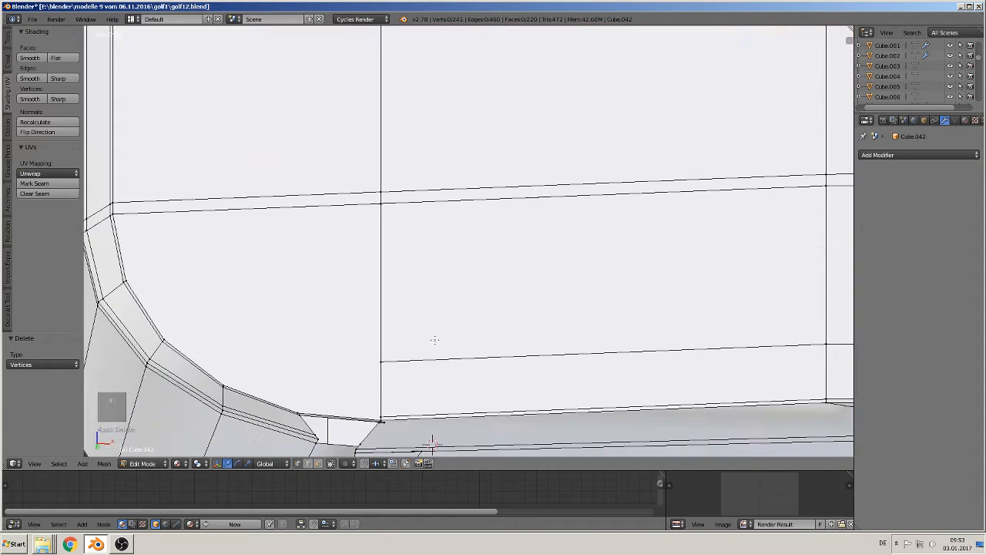
{"action": "scroll", "coordinate": [429, 316], "scroll_direction": "down", "scroll_amount": 3}
{"action": "scroll", "coordinate": [424, 293], "scroll_direction": "up", "scroll_amount": 5}
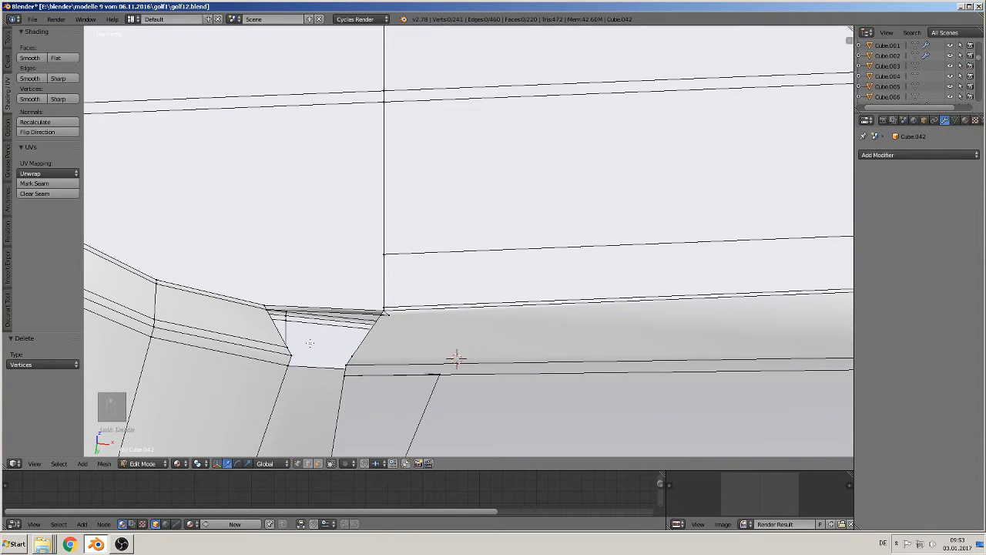
{"action": "right_click", "coordinate": [456, 359], "text": "alt"}
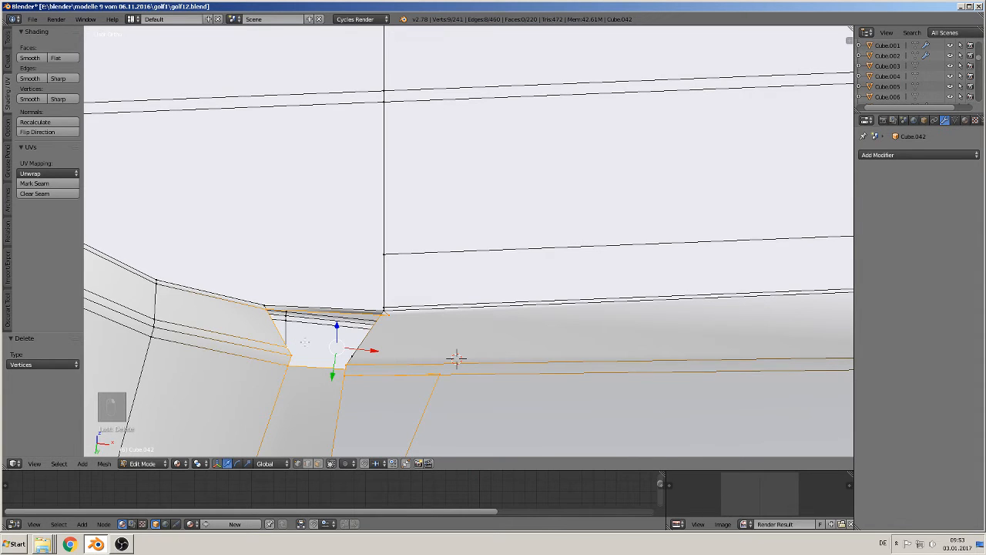
{"action": "scroll", "coordinate": [456, 359], "scroll_direction": "down", "scroll_amount": 4}
{"action": "scroll", "coordinate": [371, 329], "scroll_direction": "up", "scroll_amount": 2}
{"action": "key", "text": "f"}
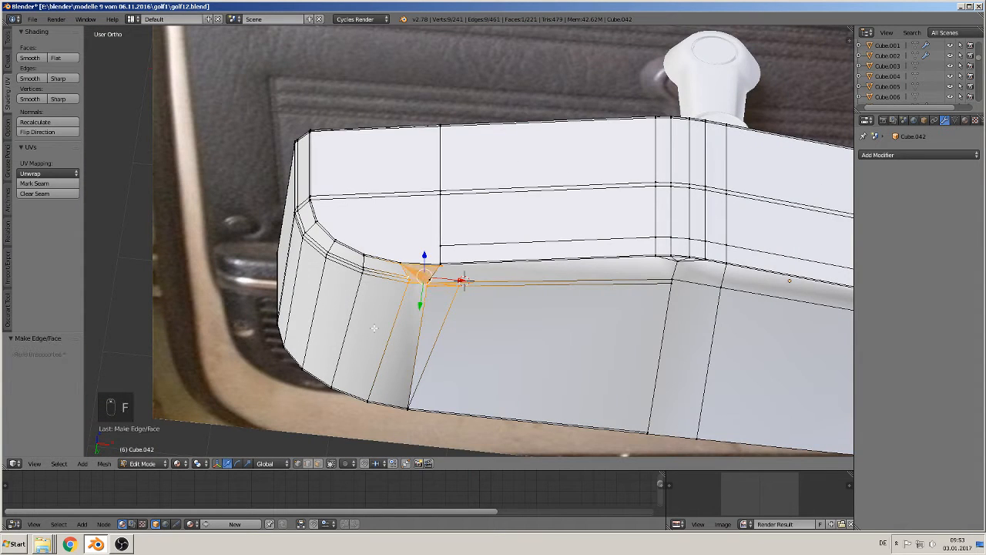
{"action": "scroll", "coordinate": [378, 333], "scroll_direction": "up", "scroll_amount": 5}
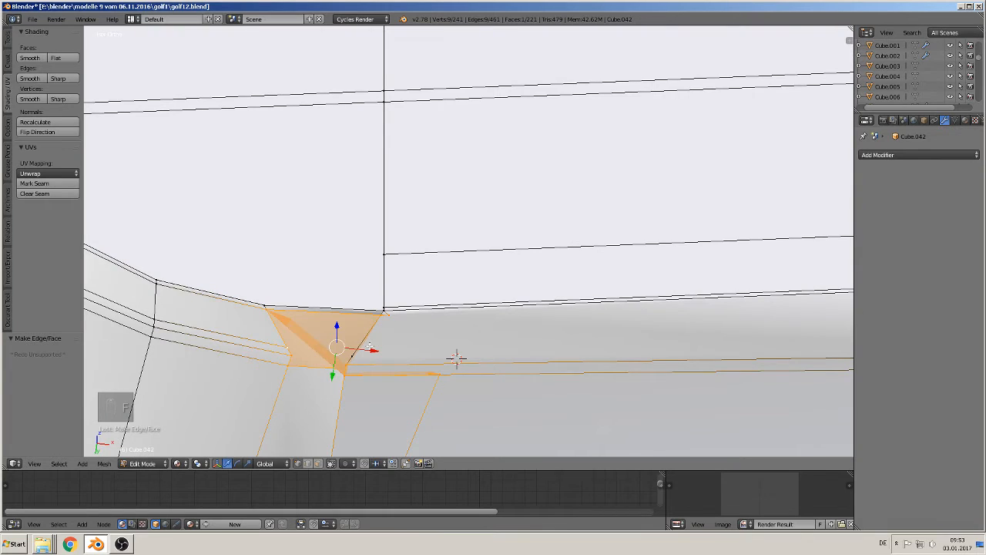
- Undo the corner face fill and its preceding selections
{"action": "key", "text": "ctrl+z"}
{"action": "key", "text": "ctrl+z"}
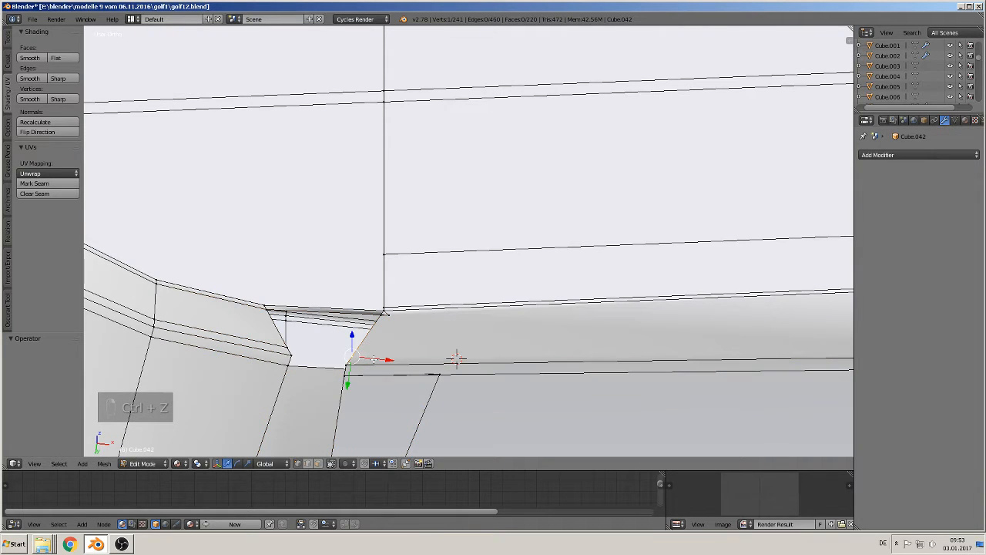
{"action": "key", "text": "ctrl+z"}
{"action": "key", "text": "ctrl+z"}
{"action": "key", "text": "ctrl+z"}
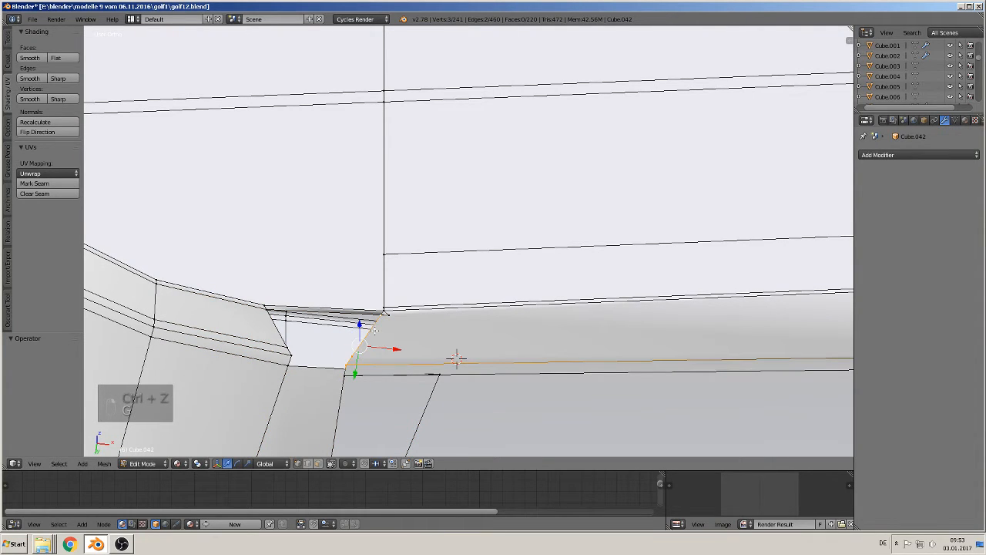
- Switch to edge selection and fill the larger part of the corner opening with a face between its two opposite side edges
{"action": "middle_click_drag", "start_coordinate": [385, 313], "coordinate": [312, 439]}
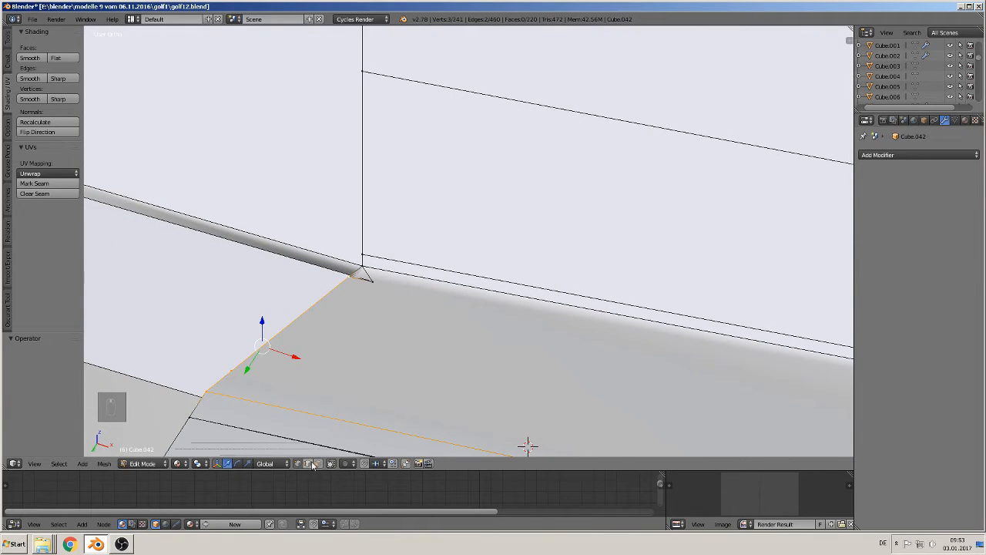
{"action": "left_click", "coordinate": [310, 464]}
{"action": "right_click", "coordinate": [289, 324]}
{"action": "middle_click_drag", "start_coordinate": [128, 282], "coordinate": [342, 248], "text": "shift"}
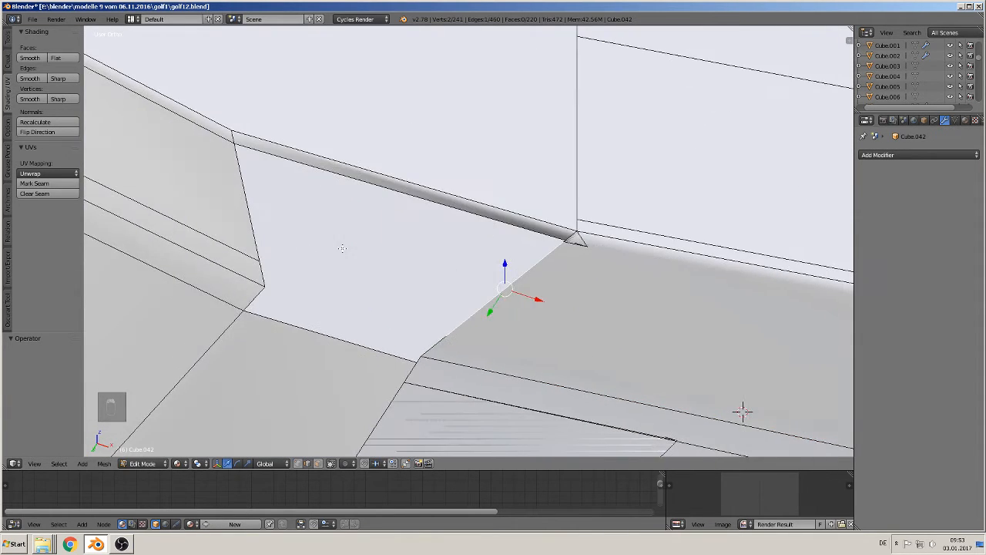
{"action": "right_click", "coordinate": [255, 202], "text": "shift"}
{"action": "key", "text": "f"}
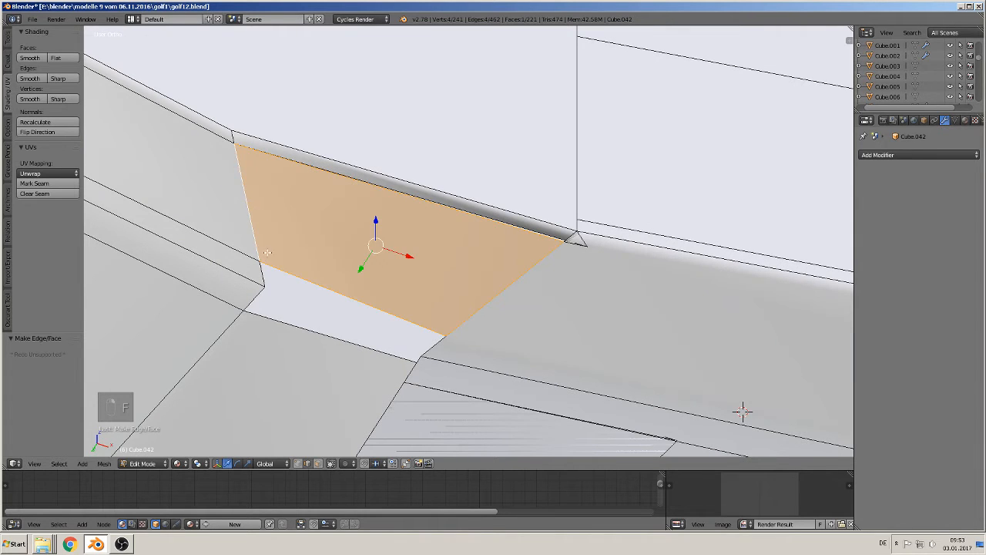
- Try to fill the remaining narrow strip of the opening with a face between its short end edges
{"action": "right_click", "coordinate": [447, 347], "text": "shift"}
{"action": "middle_click_drag", "start_coordinate": [558, 441], "coordinate": [533, 418]}
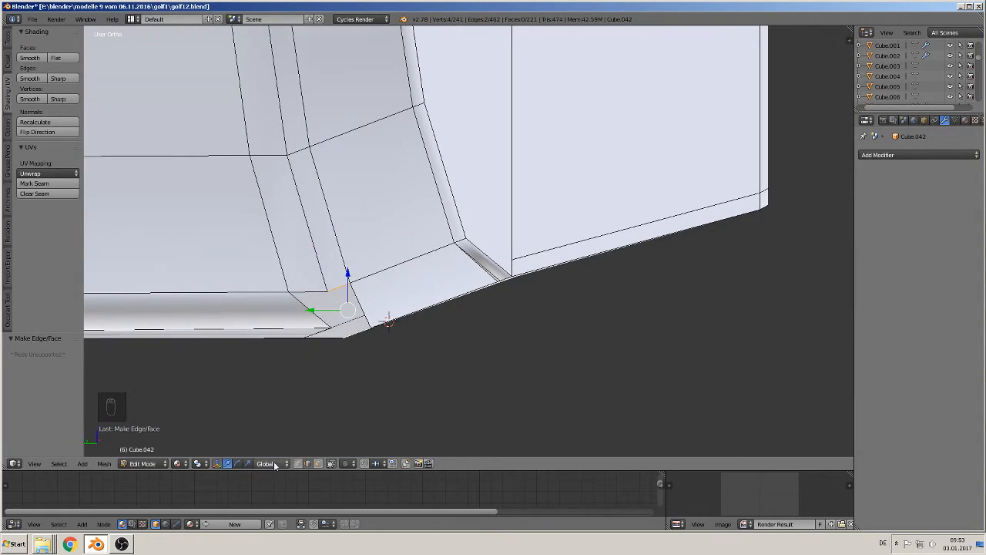
{"action": "key", "text": "f"}
- Merge the extra vertex on the underside's inner edge into the adjacent corner vertex using At Last
{"action": "right_click", "coordinate": [337, 329]}
{"action": "middle_click_drag", "start_coordinate": [327, 343], "coordinate": [330, 307]}
{"action": "right_click", "coordinate": [319, 211], "text": "shift"}
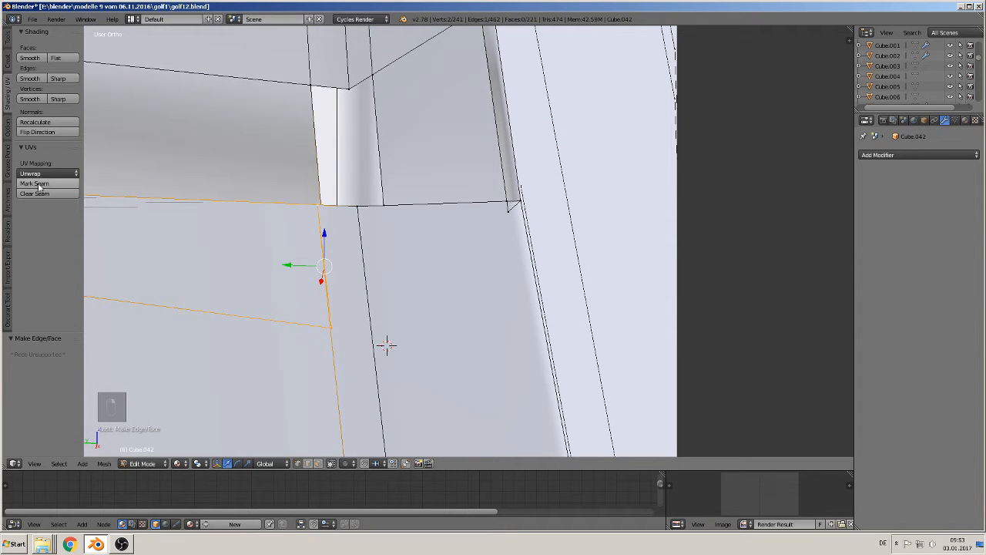
{"action": "left_click", "coordinate": [4, 39]}
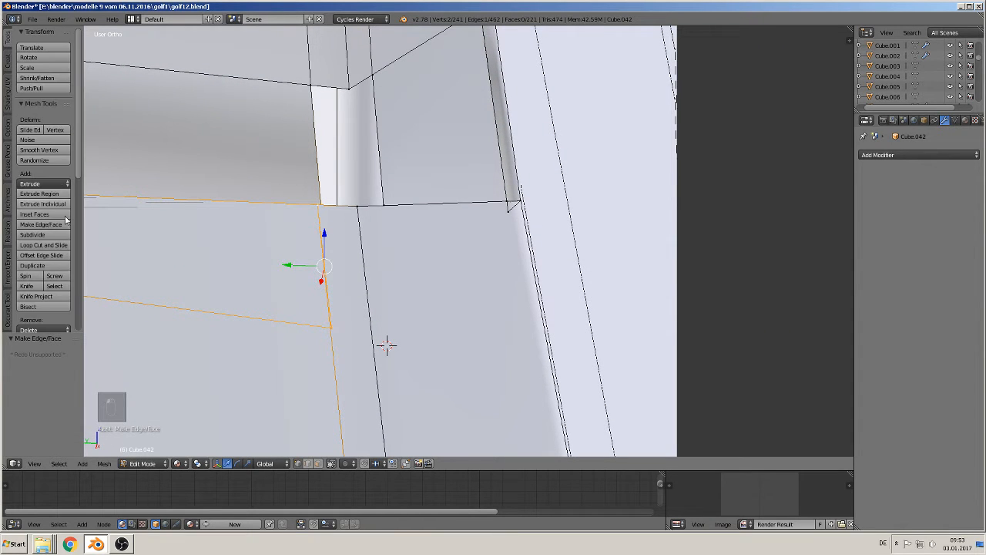
{"action": "scroll", "coordinate": [42, 192], "scroll_direction": "down", "scroll_amount": 4}
{"action": "left_click", "coordinate": [45, 278]}
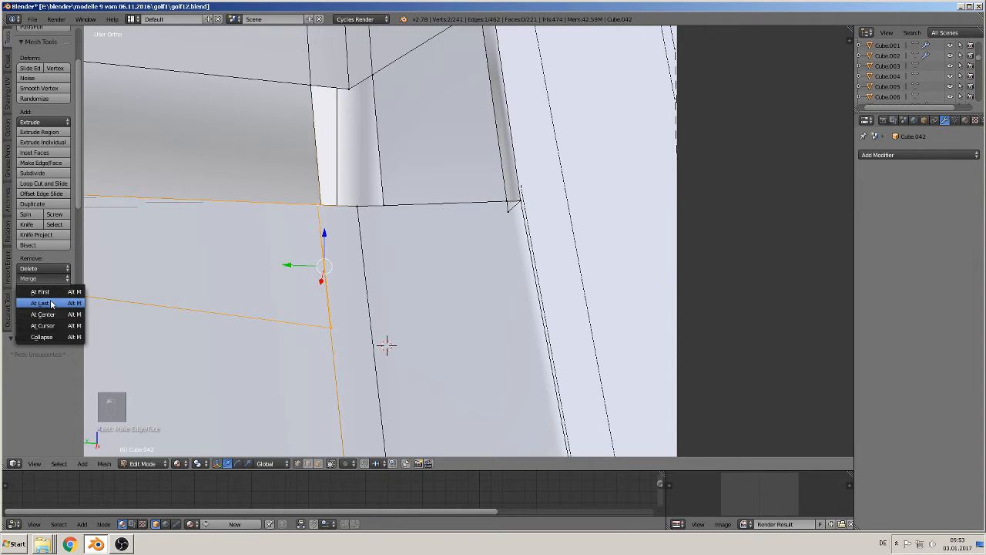
{"action": "left_click", "coordinate": [52, 302]}
- Merge the two overlapping vertices at the outer end of the underside's corner edge using At Center
{"action": "scroll", "coordinate": [111, 288], "scroll_direction": "down", "scroll_amount": 7}
{"action": "middle_click_drag", "start_coordinate": [218, 267], "coordinate": [523, 288], "text": "shift"}
{"action": "right_click", "coordinate": [421, 248]}
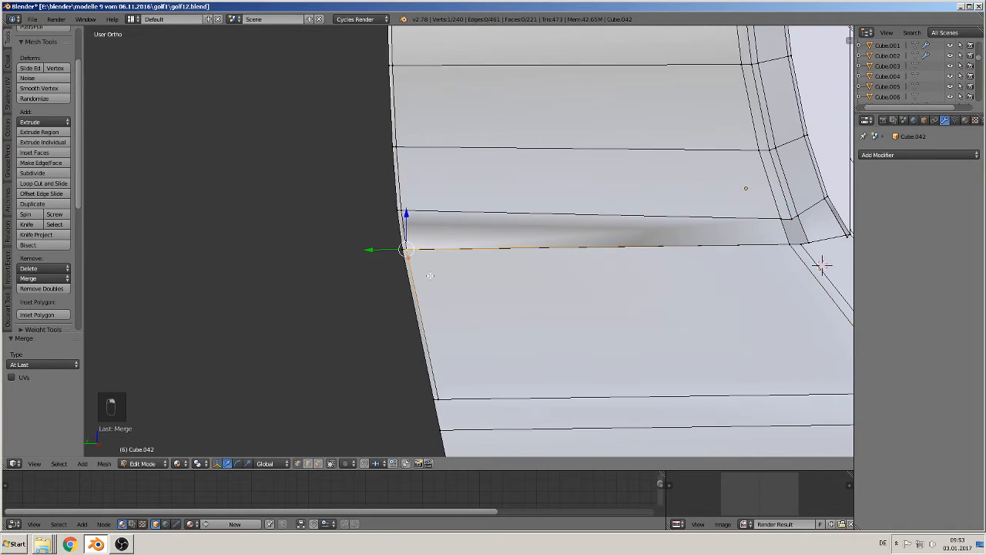
{"action": "scroll", "coordinate": [432, 262], "scroll_direction": "up", "scroll_amount": 3}
{"action": "key", "text": "g"}
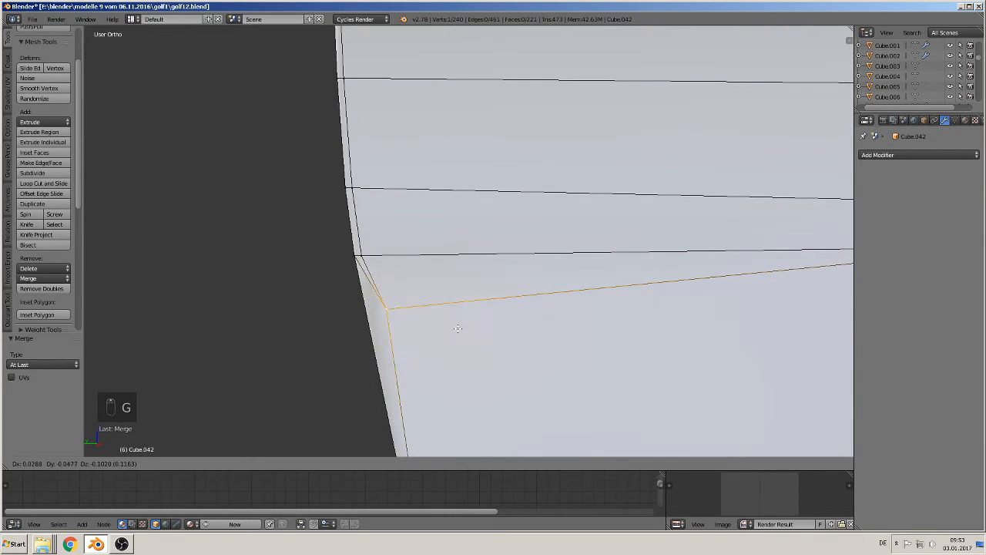
{"action": "right_click", "coordinate": [442, 323]}
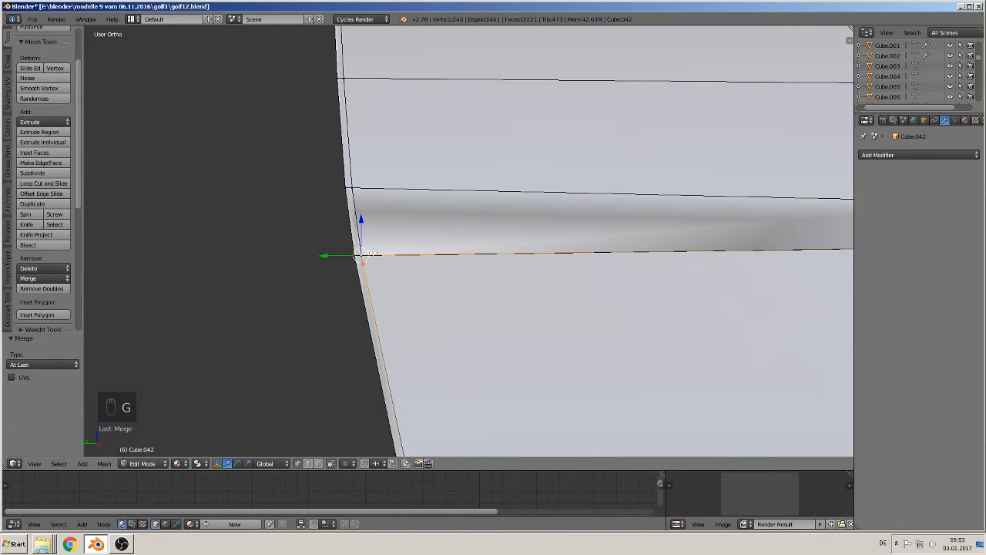
{"action": "key", "text": "a"}
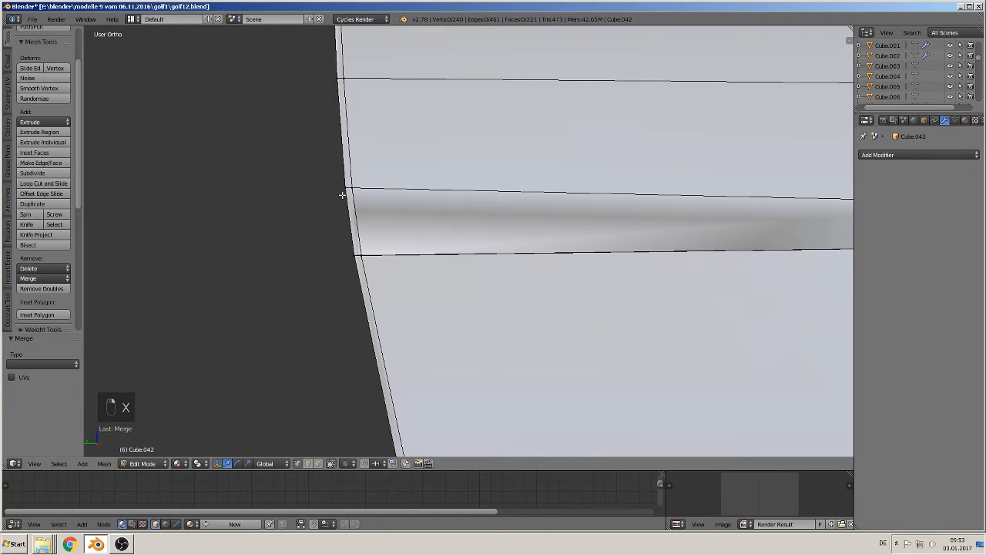
{"action": "right_click", "coordinate": [363, 255]}
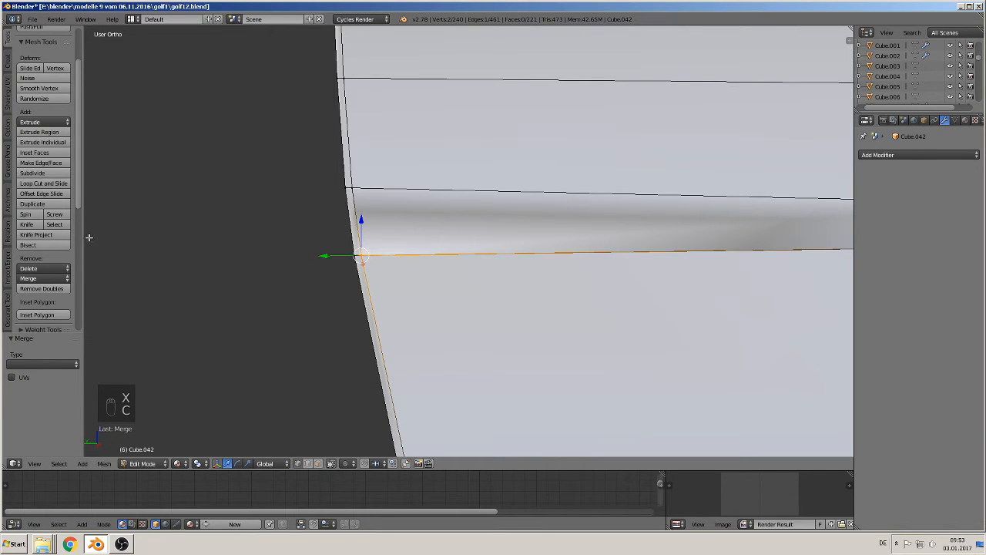
{"action": "left_click", "coordinate": [44, 279]}
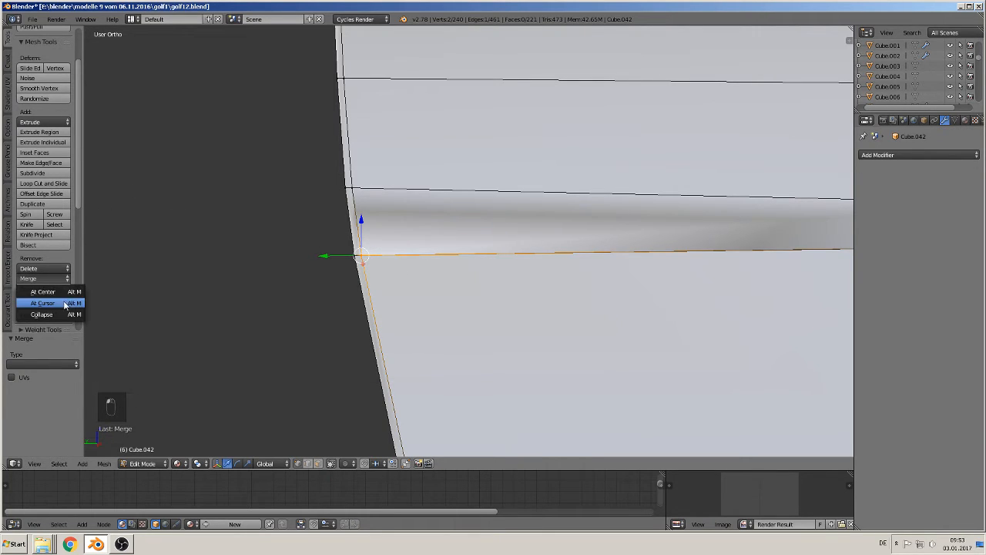
{"action": "left_click", "coordinate": [62, 292]}
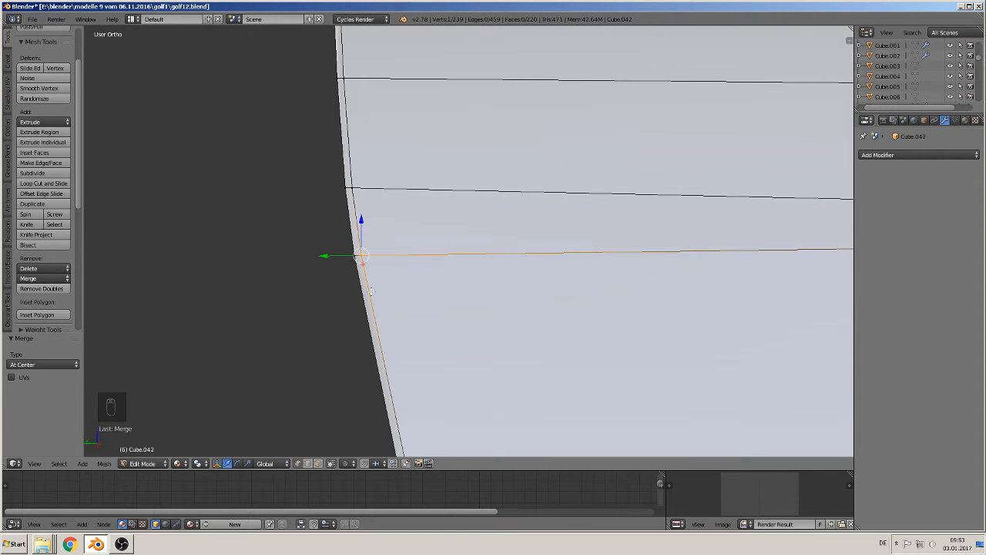
- Check the underside's shading in Object Mode, then return to Edit Mode close to the partly filled corner
{"action": "scroll", "coordinate": [508, 282], "scroll_direction": "down", "scroll_amount": 4}
{"action": "key", "text": "Tab"}
{"action": "scroll", "coordinate": [511, 282], "scroll_direction": "down", "scroll_amount": 2}
{"action": "middle_click_drag", "start_coordinate": [605, 254], "coordinate": [532, 221]}
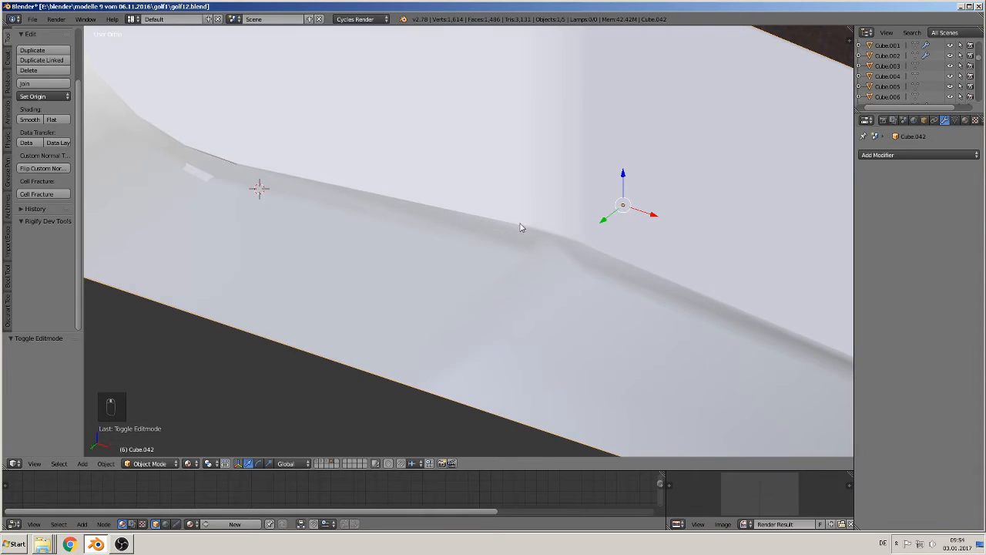
{"action": "scroll", "coordinate": [520, 224], "scroll_direction": "down", "scroll_amount": 2}
{"action": "middle_click_drag", "start_coordinate": [349, 199], "coordinate": [534, 241], "text": "shift"}
{"action": "scroll", "coordinate": [535, 253], "scroll_direction": "up", "scroll_amount": 5}
{"action": "key", "text": "Tab"}
{"action": "scroll", "coordinate": [540, 227], "scroll_direction": "up", "scroll_amount": 2}
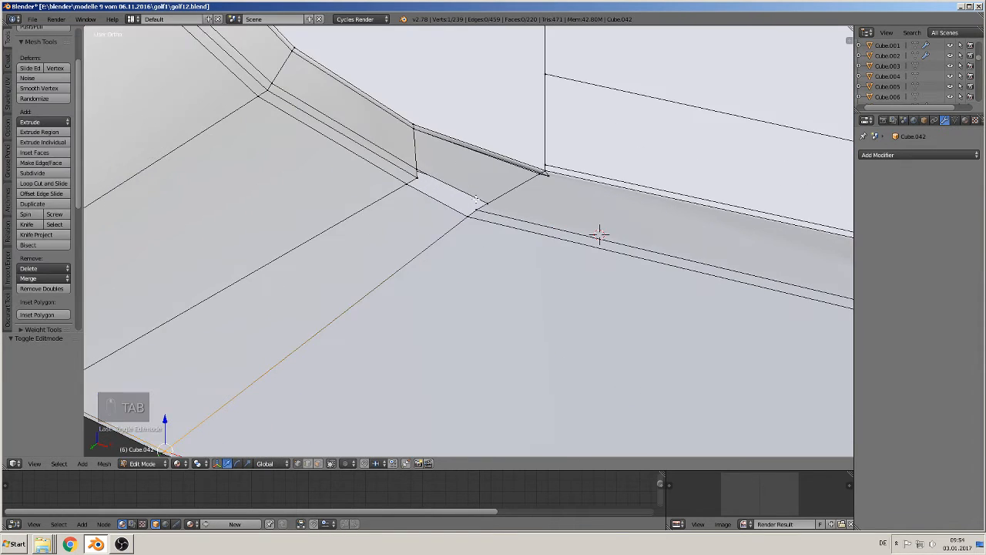
- Delete the stray vertex of the small triangle where the corner meets the front panel's bottom edge
{"action": "scroll", "coordinate": [478, 202], "scroll_direction": "up", "scroll_amount": 1}
{"action": "right_click", "coordinate": [569, 167]}
{"action": "key", "text": "x"}
{"action": "left_click", "coordinate": [573, 165]}
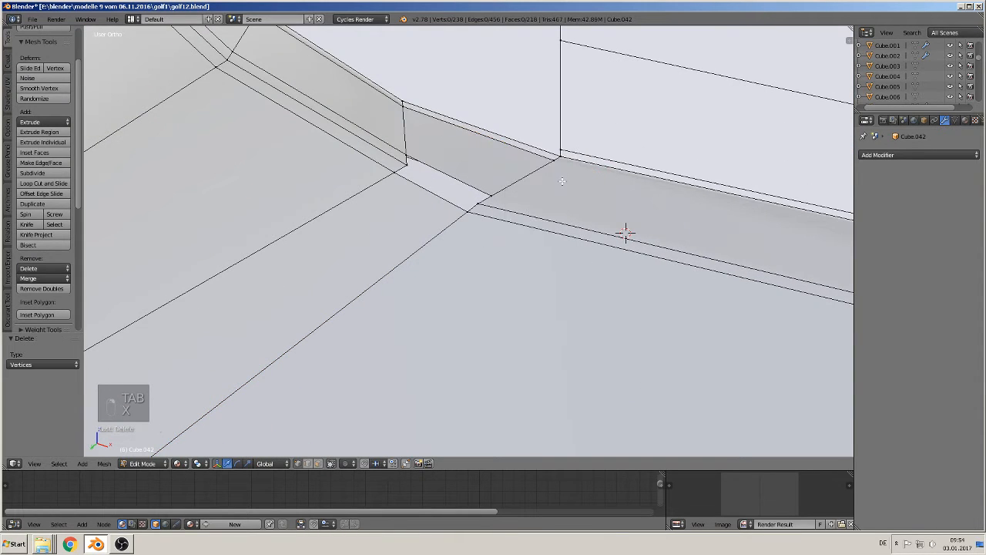
- Fill the thin gap between the new corner face and the front panel's lower edge with a face, and clear the selection
{"action": "right_click", "coordinate": [626, 232], "text": "alt"}
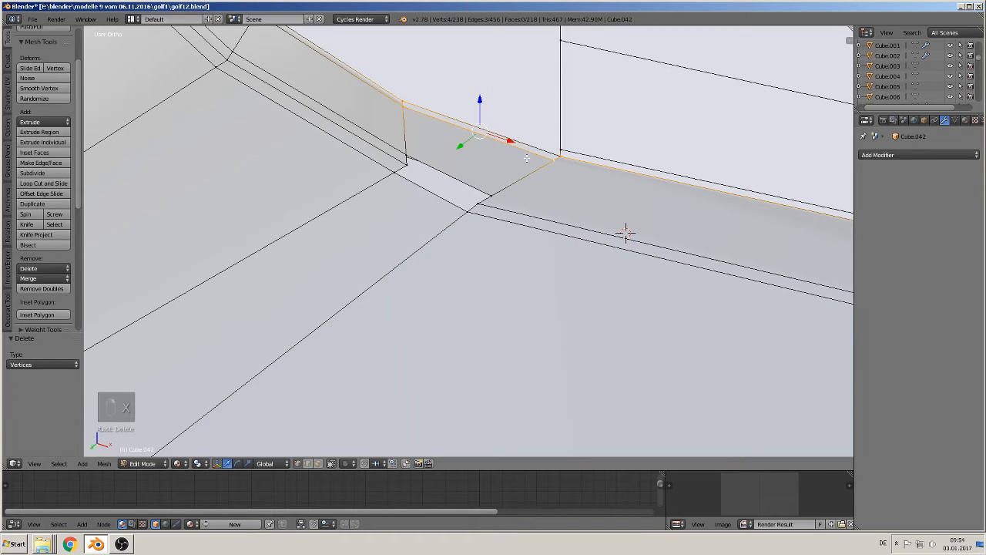
{"action": "middle_click_drag", "start_coordinate": [626, 232], "coordinate": [665, 214]}
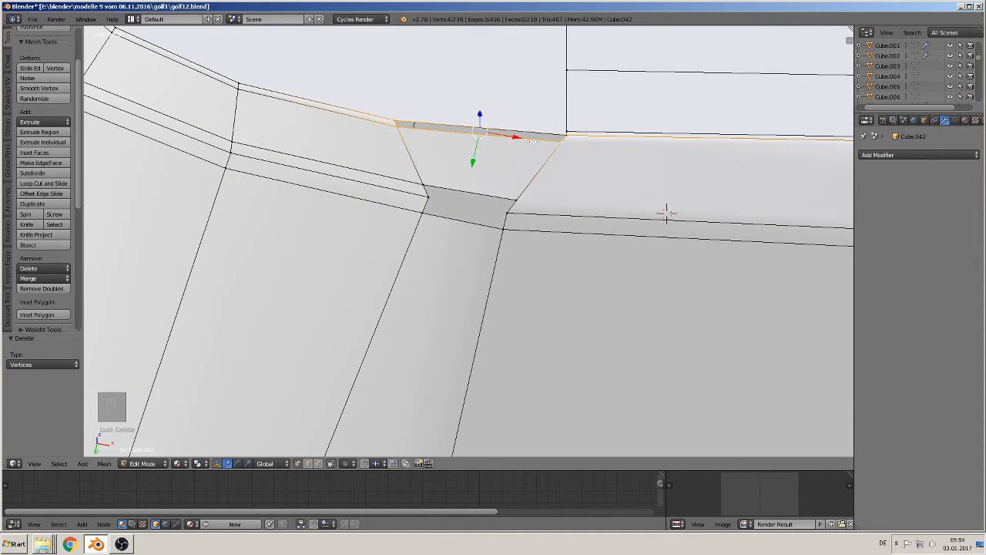
{"action": "key", "text": "f"}
{"action": "key", "text": "a"}
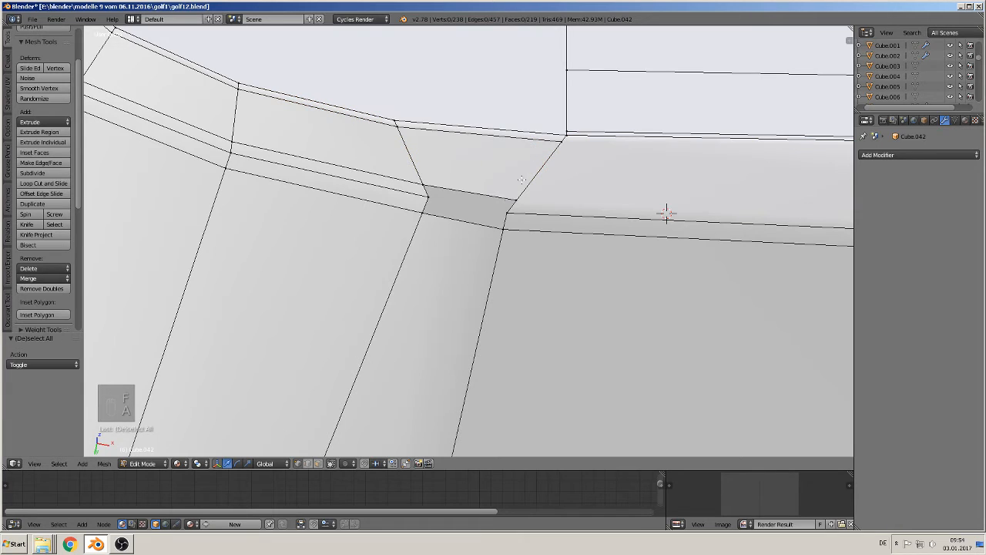
- Fill the remaining corner gap with a face, knife-cut an edge between its middle side vertices, and check the shading in Object Mode
{"action": "right_click", "coordinate": [474, 195]}
{"action": "key", "text": "f"}
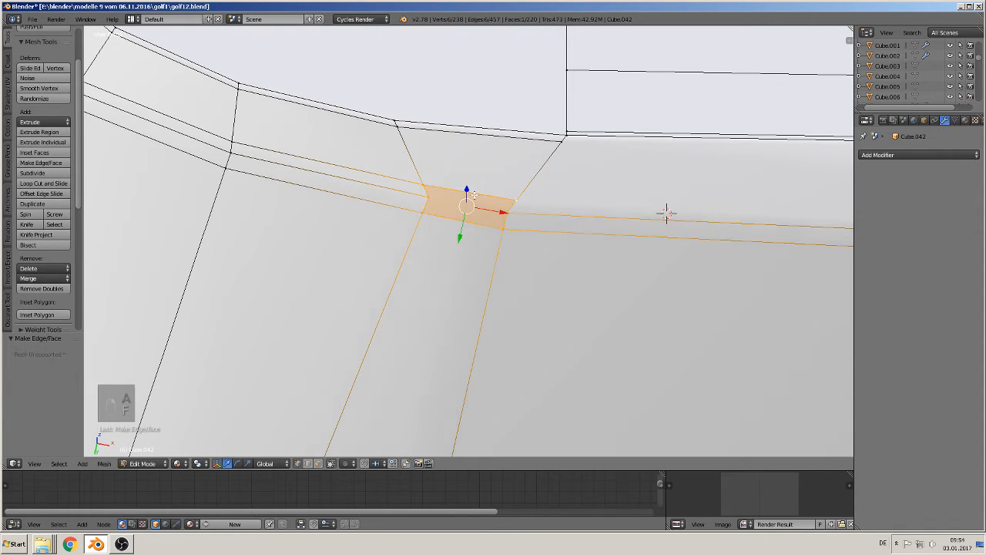
{"action": "left_click", "coordinate": [27, 224]}
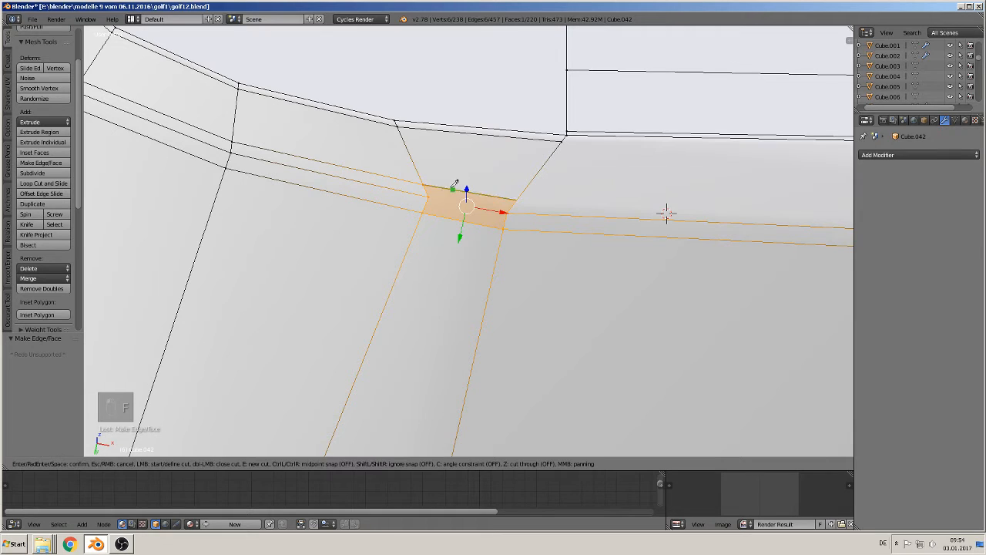
{"action": "left_click", "coordinate": [429, 195]}
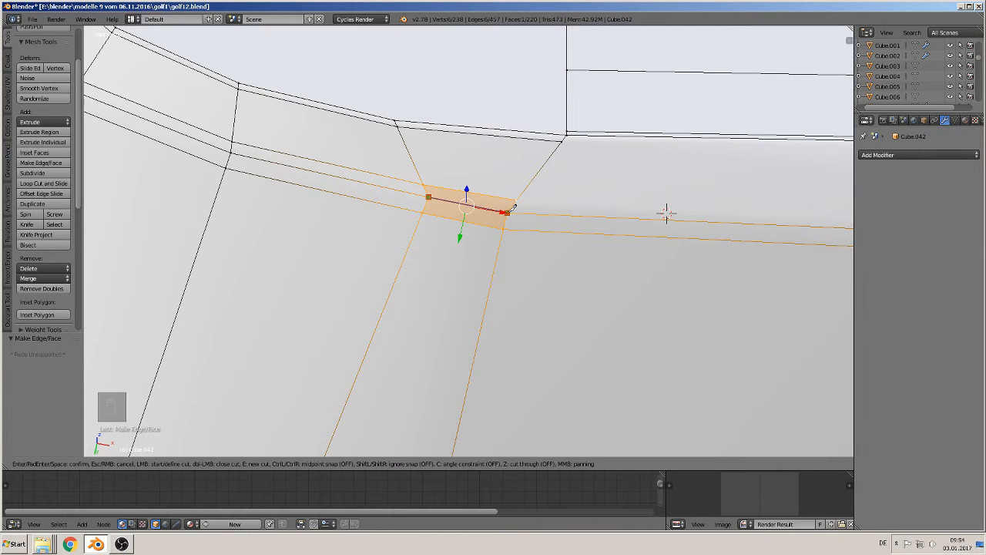
{"action": "key", "text": "Return"}
{"action": "key", "text": "Tab"}
{"action": "scroll", "coordinate": [506, 255], "scroll_direction": "down", "scroll_amount": 5}
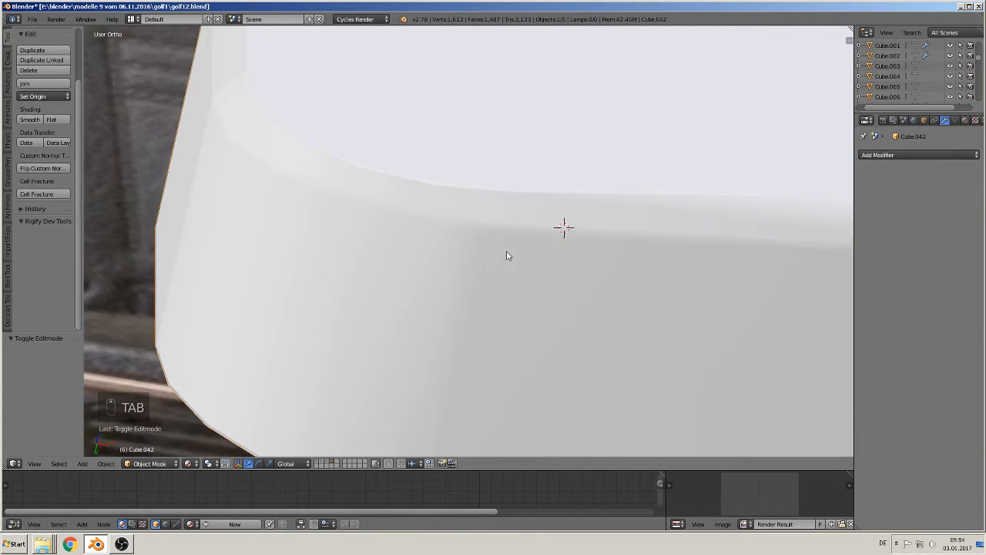
{"action": "middle_click_drag", "start_coordinate": [504, 266], "coordinate": [472, 344]}
{"action": "scroll", "coordinate": [514, 323], "scroll_direction": "up", "scroll_amount": 2}
- Select the edge loop running just below the pocket's upper rim and lower it by about 0.242 along Z
{"action": "key", "text": "Tab"}
{"action": "scroll", "coordinate": [519, 316], "scroll_direction": "up", "scroll_amount": 2}
{"action": "right_click", "coordinate": [340, 309], "text": "alt"}
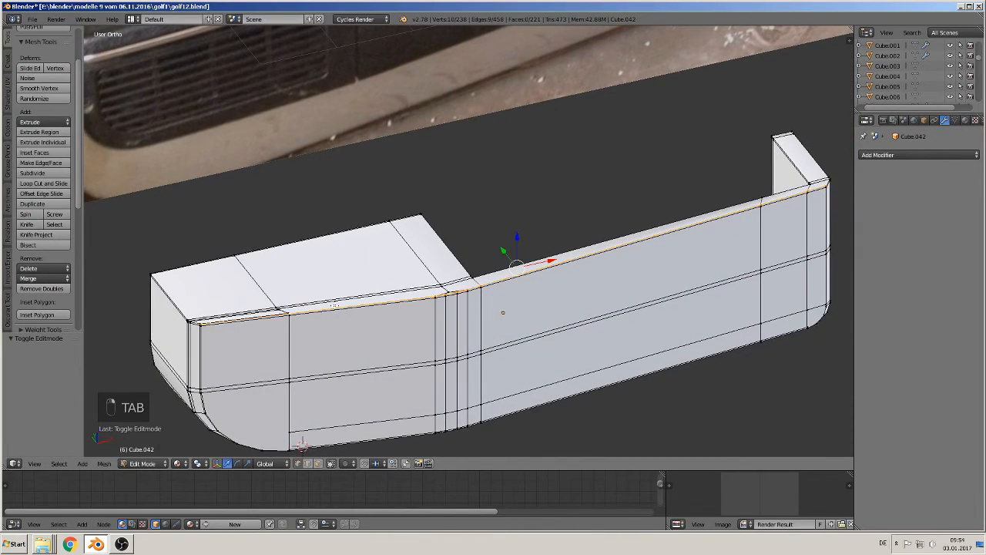
{"action": "middle_click_drag", "start_coordinate": [336, 312], "coordinate": [364, 313]}
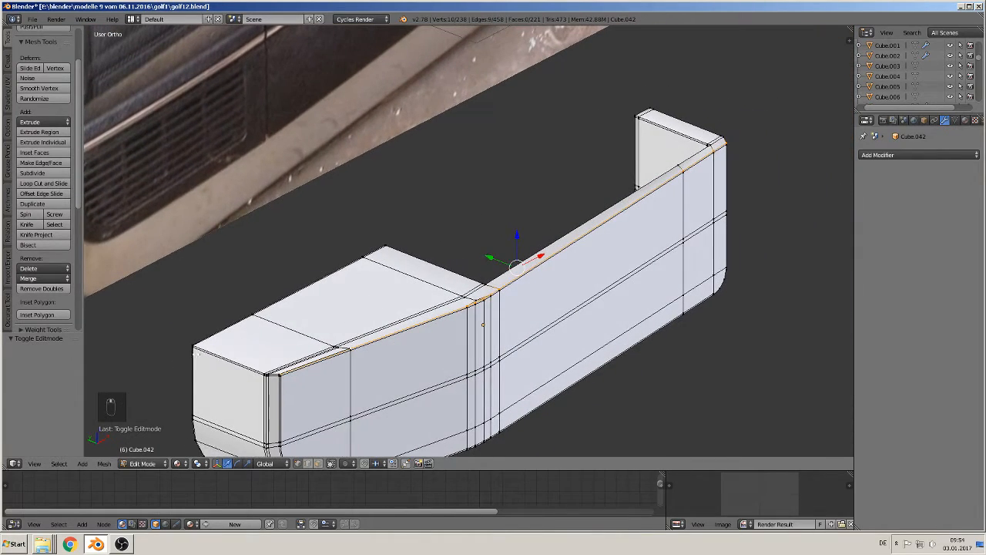
{"action": "right_click", "coordinate": [237, 360], "text": "alt"}
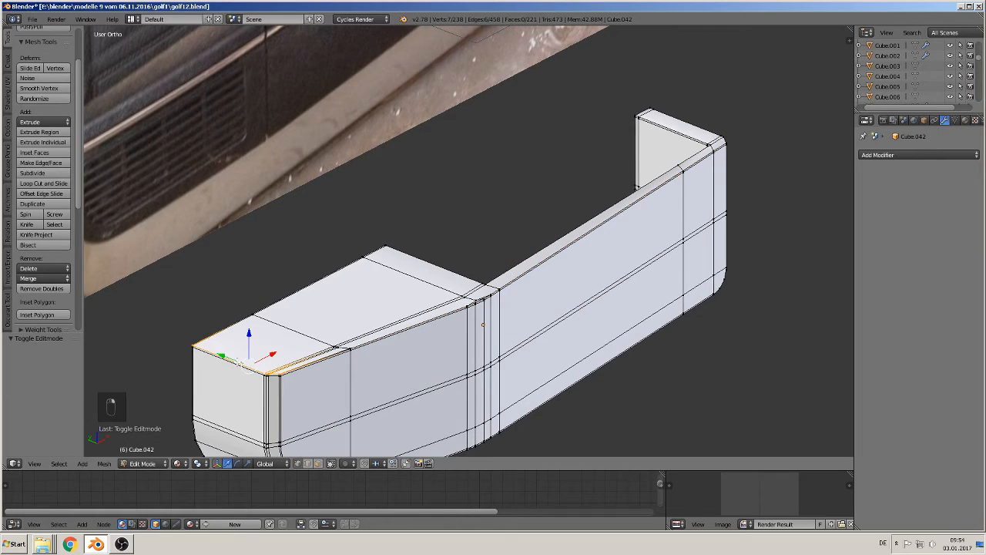
{"action": "scroll", "coordinate": [249, 327], "scroll_direction": "up", "scroll_amount": 5}
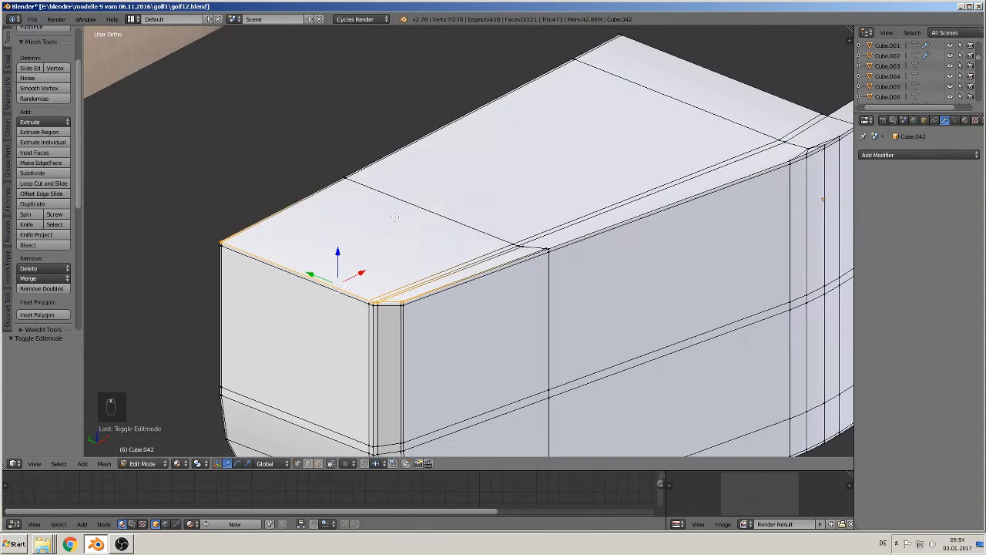
{"action": "scroll", "coordinate": [469, 242], "scroll_direction": "down", "scroll_amount": 1}
{"action": "right_click", "coordinate": [318, 305], "text": "alt"}
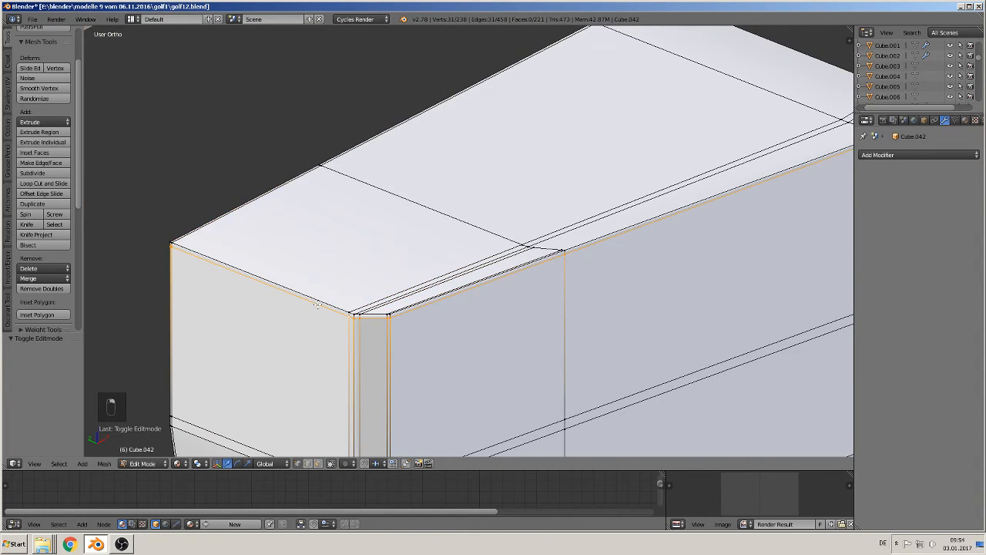
{"action": "scroll", "coordinate": [325, 290], "scroll_direction": "down", "scroll_amount": 3}
{"action": "left_click_drag", "start_coordinate": [719, 67], "coordinate": [716, 100]}
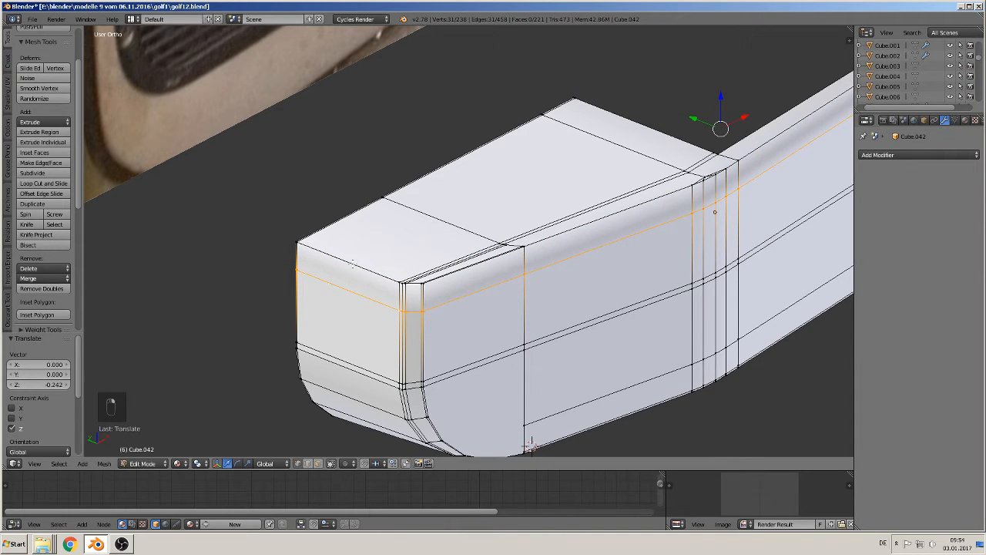
{"action": "left_click", "coordinate": [309, 465]}
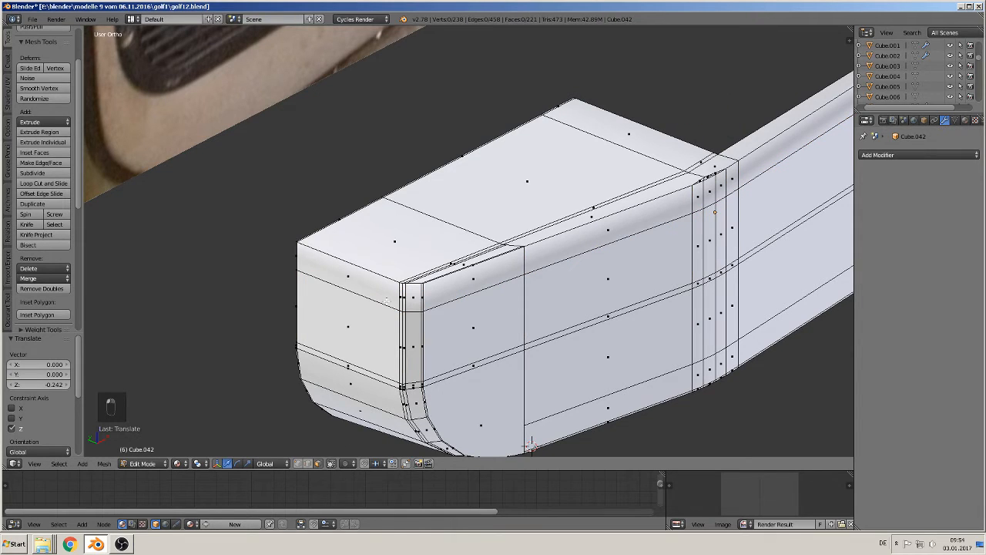
{"action": "right_click", "coordinate": [376, 272]}
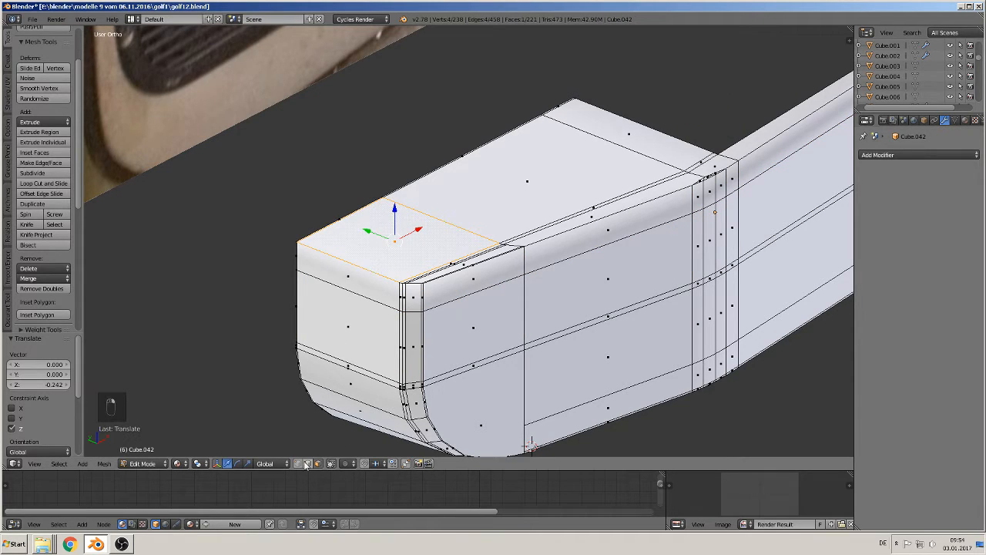
{"action": "right_click", "coordinate": [357, 274]}
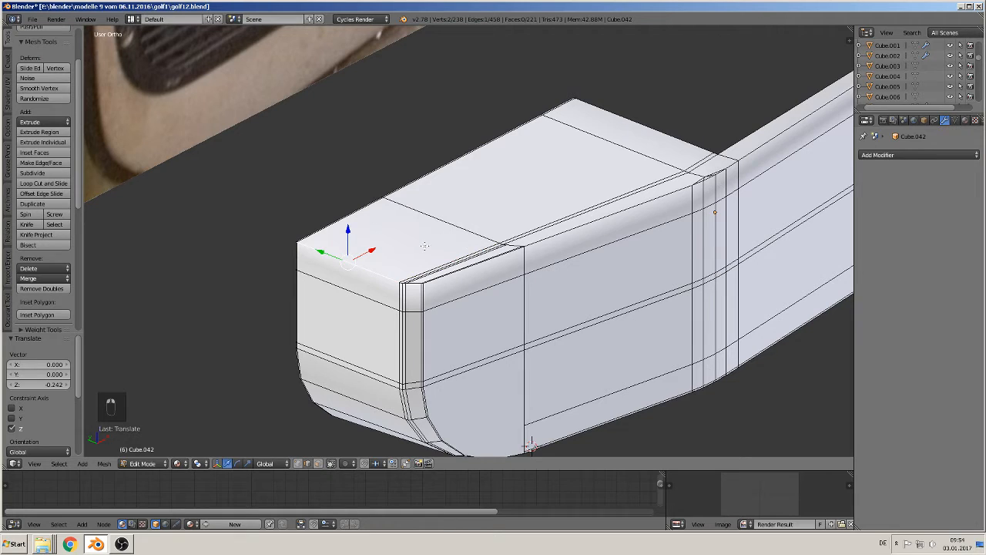
{"action": "key", "text": "ctrl+b"}
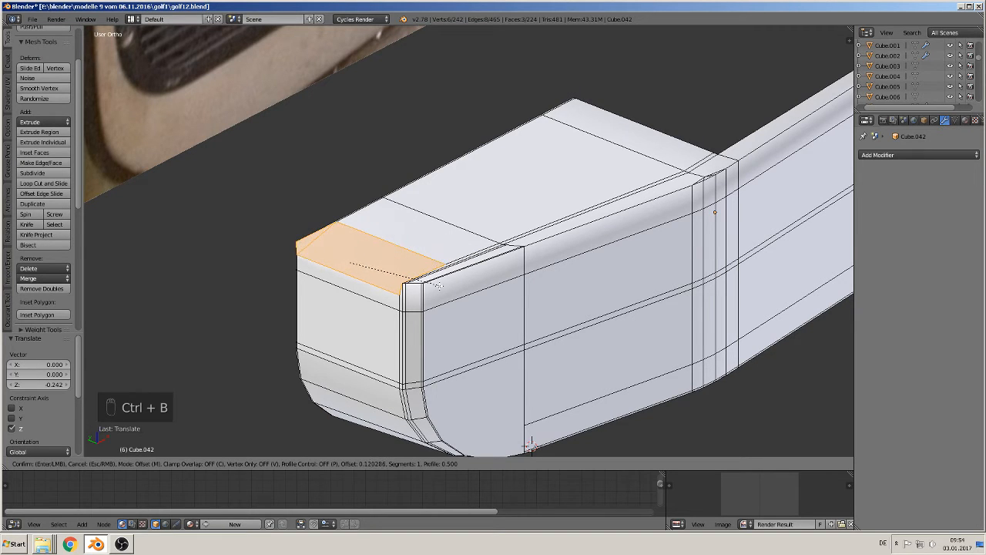
{"action": "right_click", "coordinate": [439, 284]}
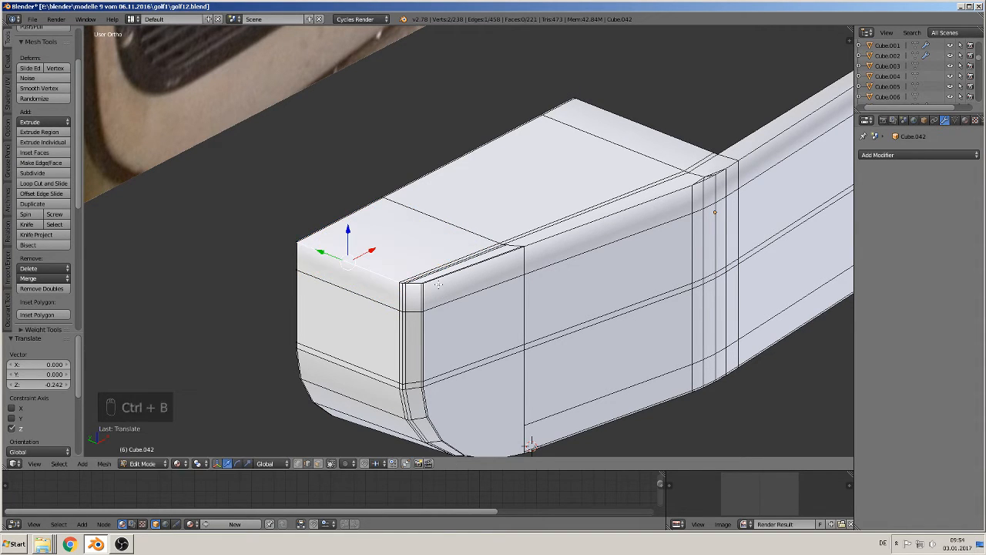
{"action": "scroll", "coordinate": [439, 284], "scroll_direction": "up", "scroll_amount": 1}
{"action": "middle_click_drag", "start_coordinate": [453, 290], "coordinate": [400, 270]}
{"action": "scroll", "coordinate": [592, 270], "scroll_direction": "down", "scroll_amount": 5}
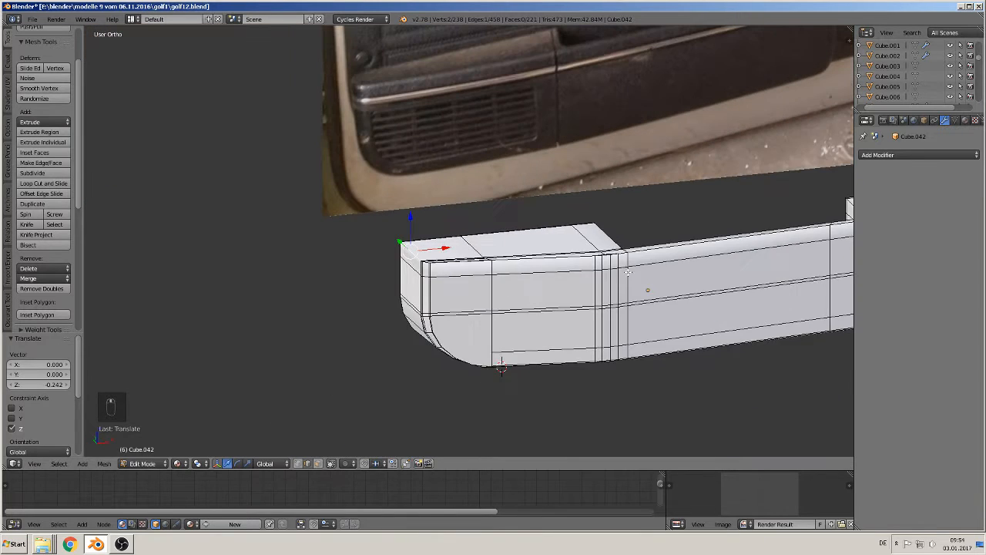
{"action": "middle_click_drag", "start_coordinate": [575, 268], "coordinate": [385, 296], "text": "shift"}
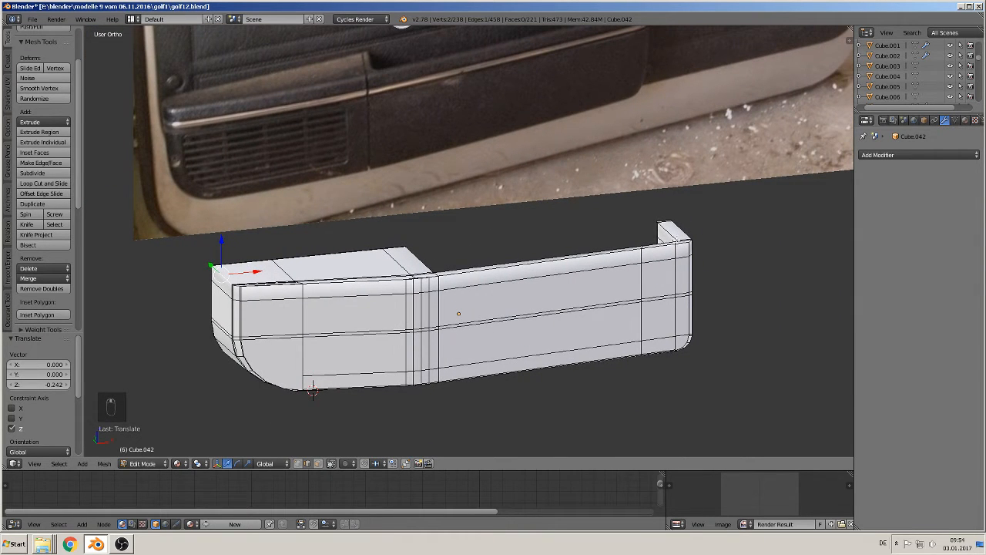
{"action": "scroll", "coordinate": [350, 275], "scroll_direction": "up", "scroll_amount": 1}
{"action": "key", "text": "a"}
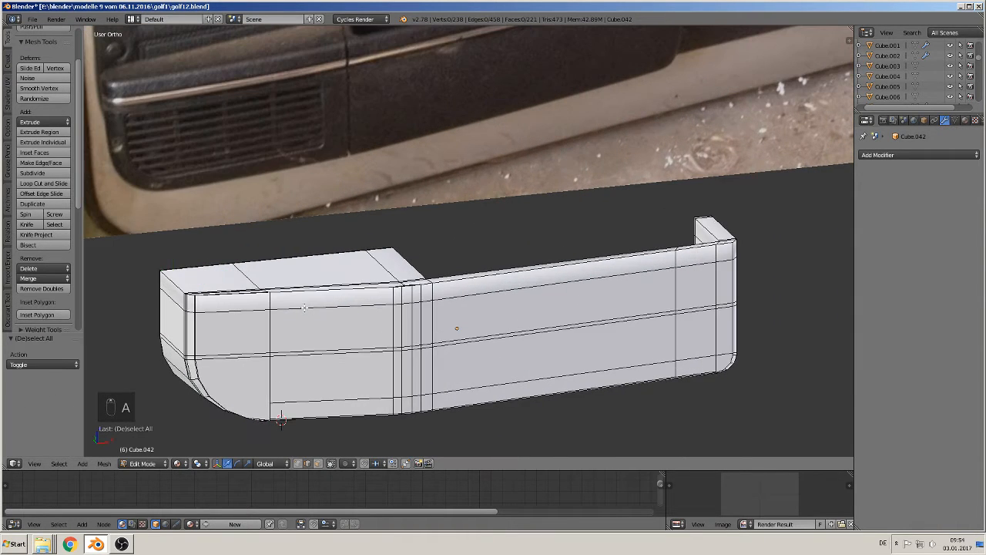
- Select the top faces of the speaker box, including the narrow strips along its front edge up to the bend
{"action": "scroll", "coordinate": [454, 356], "scroll_direction": "up", "scroll_amount": 3}
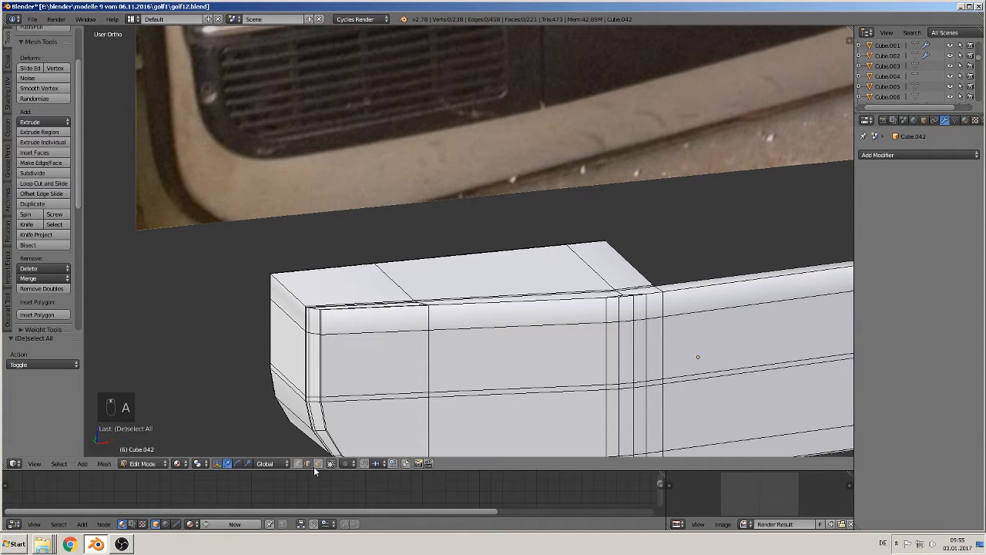
{"action": "left_click", "coordinate": [351, 279]}
{"action": "left_click", "coordinate": [455, 274], "text": "shift"}
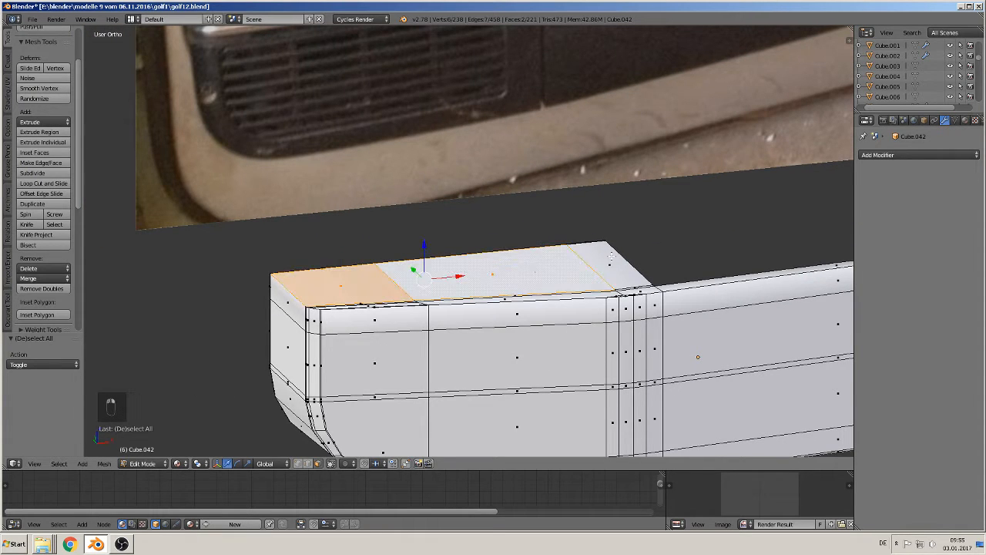
{"action": "left_click", "coordinate": [610, 255], "text": "shift"}
{"action": "middle_click_drag", "start_coordinate": [637, 302], "coordinate": [439, 349]}
{"action": "scroll", "coordinate": [497, 339], "scroll_direction": "up", "scroll_amount": 1}
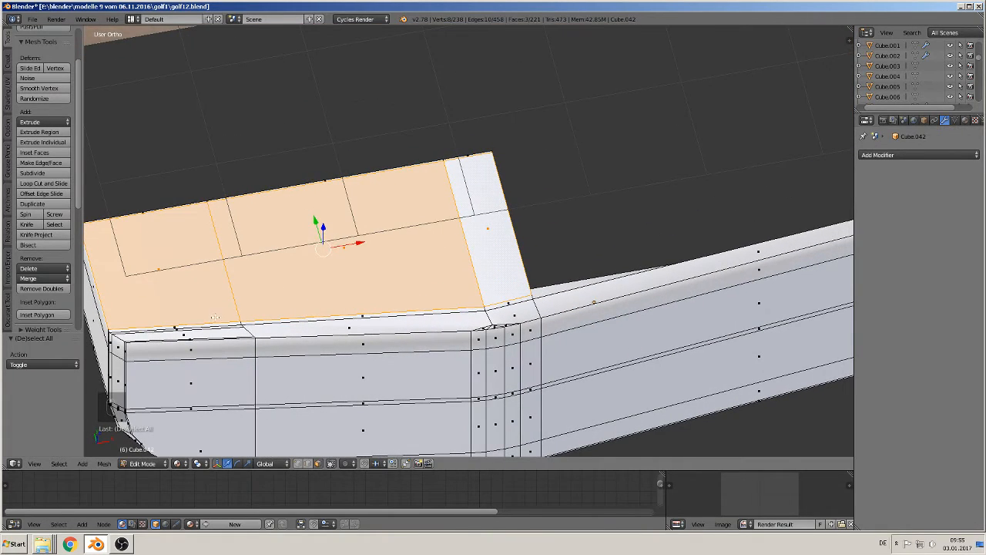
{"action": "left_click", "coordinate": [176, 326], "text": "alt+shift"}
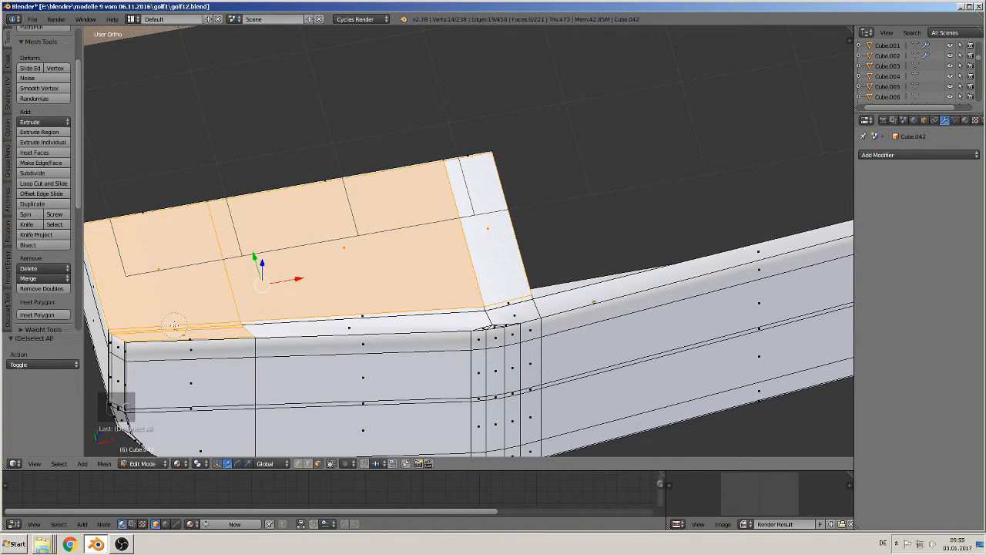
{"action": "left_click", "coordinate": [350, 313], "text": "alt+shift"}
{"action": "left_click", "coordinate": [512, 303], "text": "ctrl"}
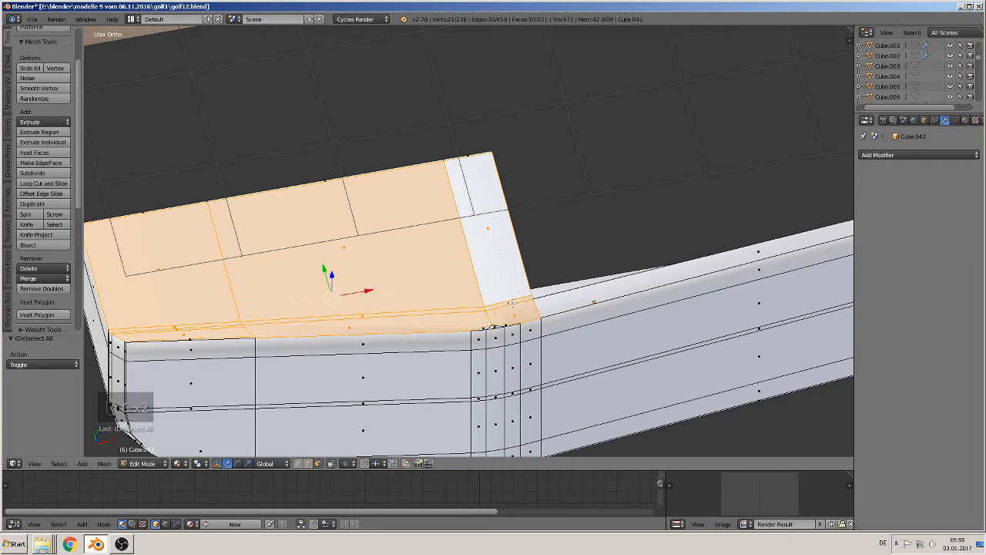
- Extend the face selection along the top of the long front wall, around the corner and over the end wall
{"action": "right_click", "coordinate": [647, 277], "text": "shift"}
{"action": "middle_click_drag", "start_coordinate": [765, 253], "coordinate": [697, 235]}
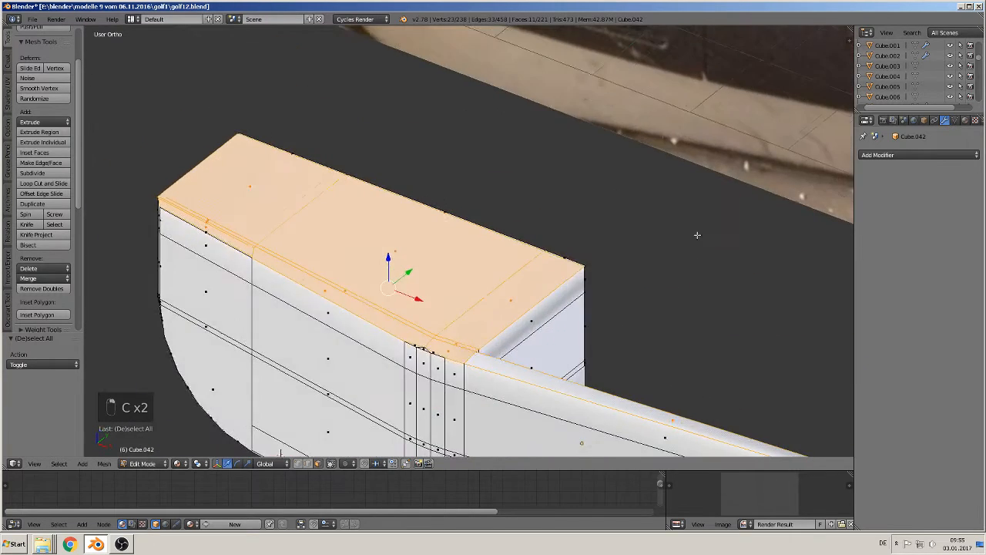
{"action": "middle_click_drag", "start_coordinate": [667, 281], "coordinate": [346, 38], "text": "shift"}
{"action": "right_click", "coordinate": [595, 255], "text": "shift"}
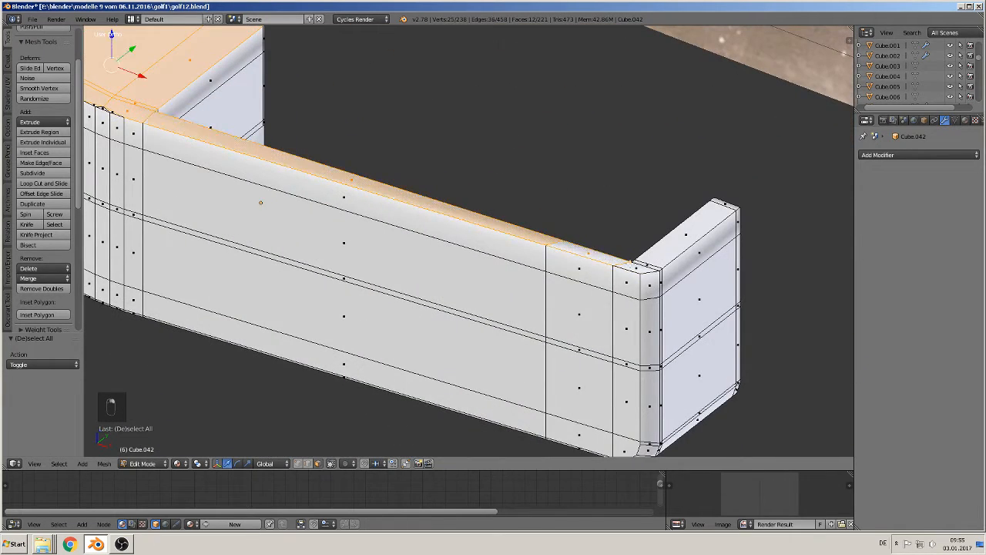
{"action": "right_click", "coordinate": [632, 266], "text": "shift"}
{"action": "right_click", "coordinate": [647, 265], "text": "shift"}
{"action": "right_click", "coordinate": [688, 230], "text": "shift"}
{"action": "right_click", "coordinate": [723, 202], "text": "shift"}
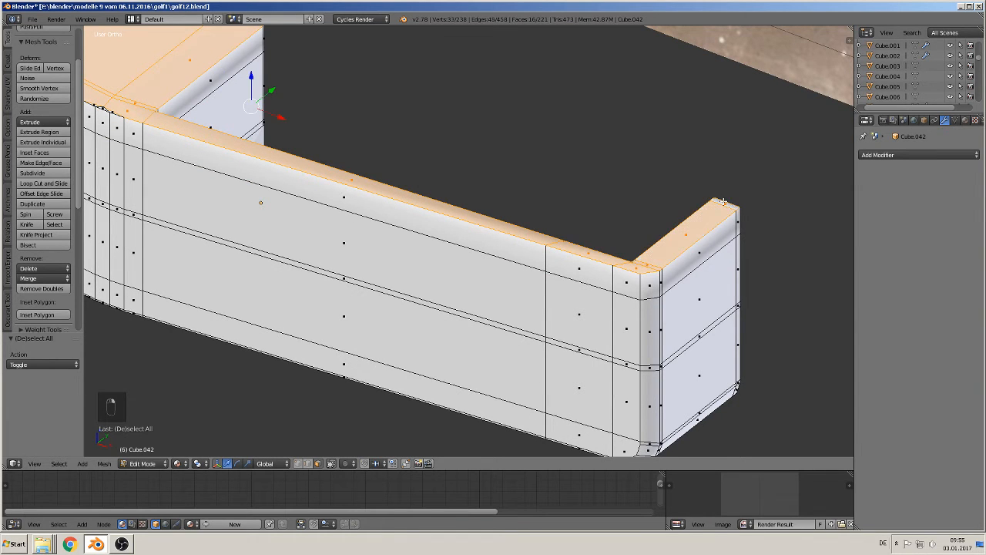
- Extrude the selected top faces in place and scale the extrusion to about 0.964
{"action": "middle_click_drag", "start_coordinate": [498, 244], "coordinate": [507, 201]}
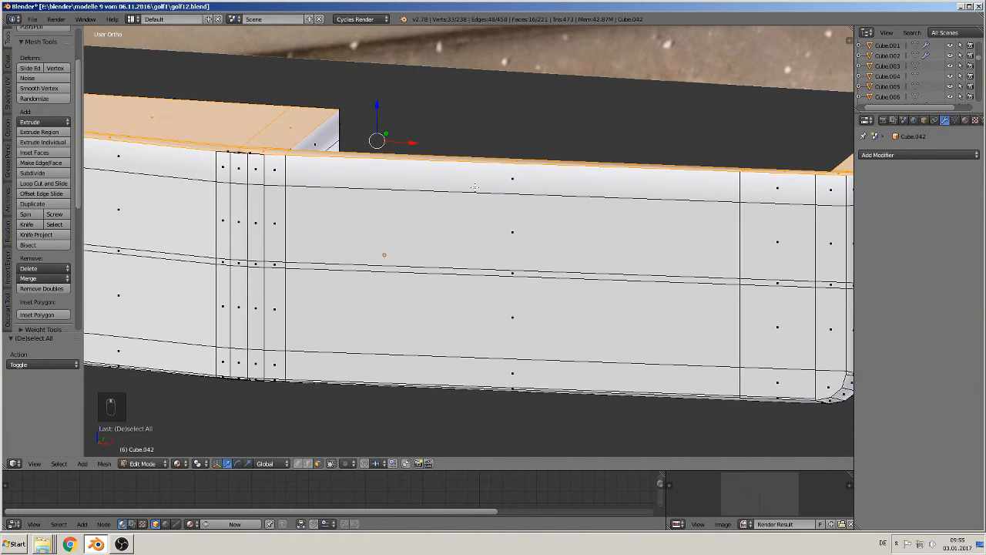
{"action": "key", "text": "e"}
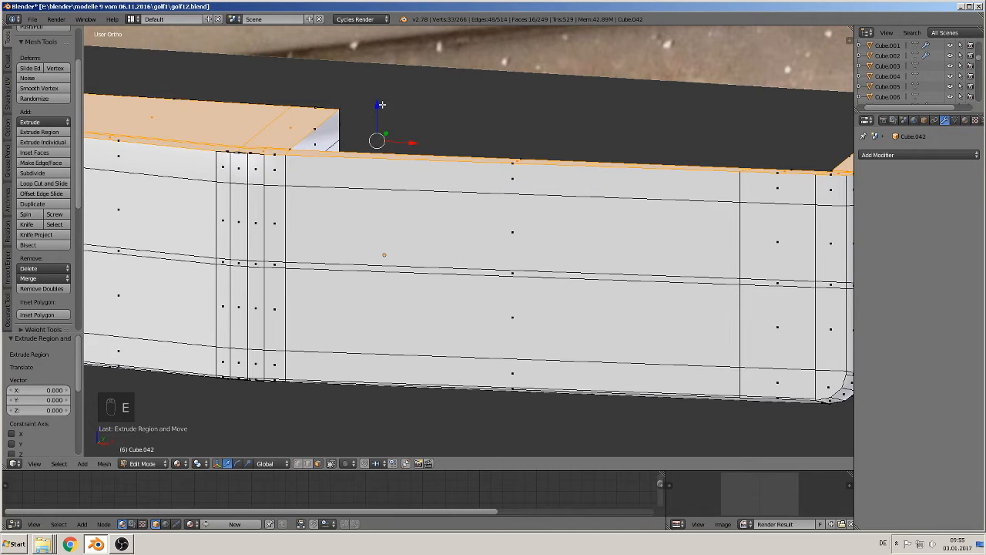
{"action": "key", "text": "s"}
{"action": "left_click", "coordinate": [478, 164]}
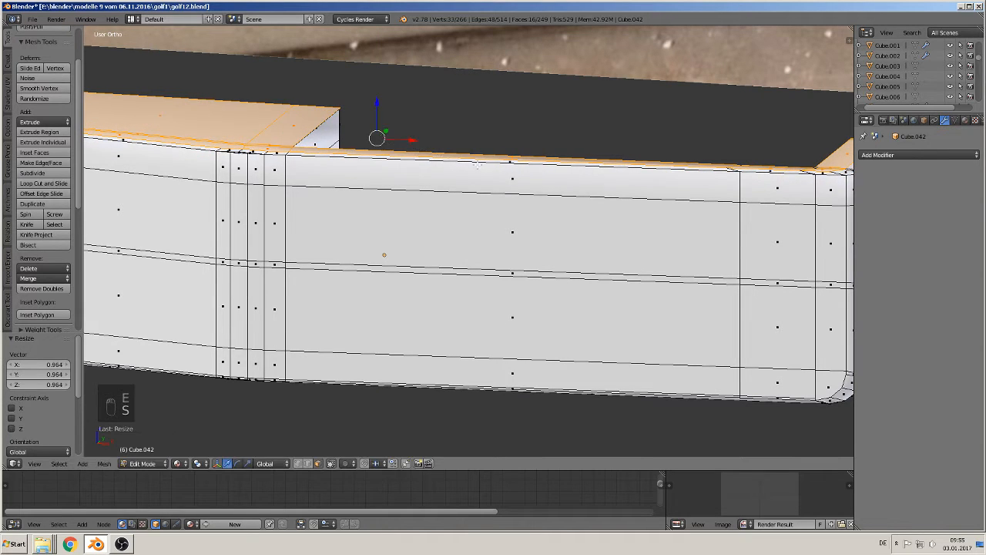
- Raise the extruded top faces by about 0.032 along Z and scale them to about 1.012 along X
{"action": "scroll", "coordinate": [478, 163], "scroll_direction": "down", "scroll_amount": 1}
{"action": "middle_click_drag", "start_coordinate": [222, 169], "coordinate": [339, 181], "text": "shift"}
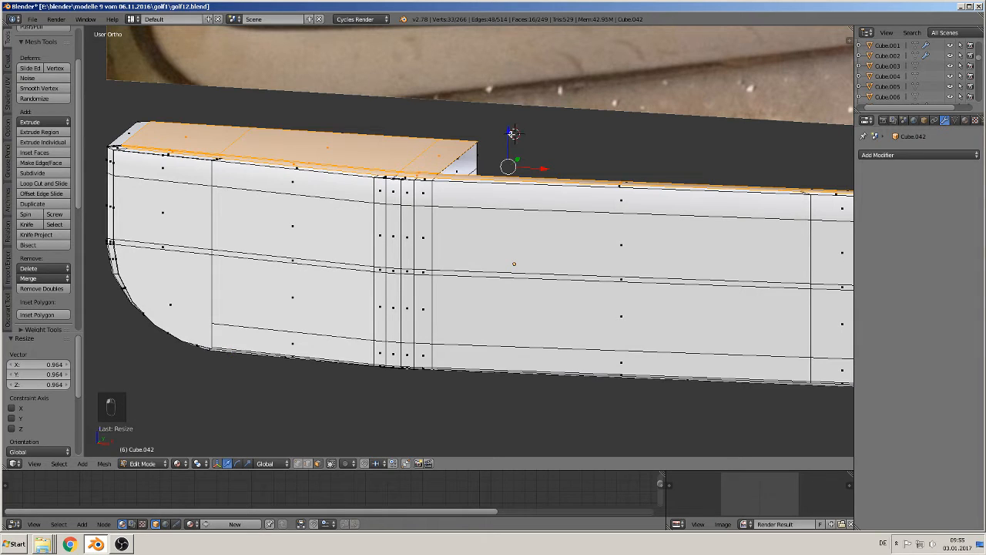
{"action": "left_click_drag", "start_coordinate": [513, 134], "coordinate": [513, 132]}
{"action": "key", "text": "s"}
{"action": "key", "text": "x"}
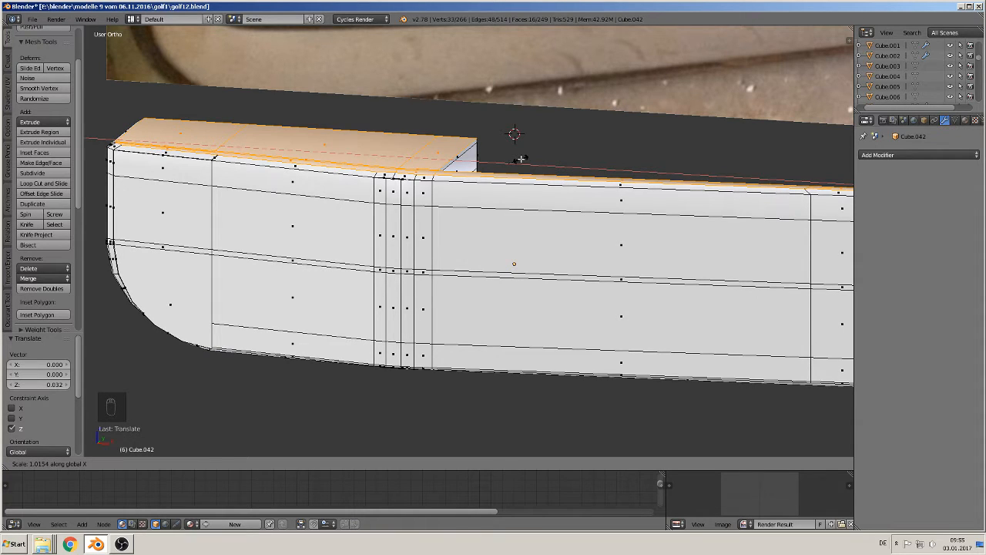
{"action": "left_click", "coordinate": [521, 159]}
- Set the selected top faces of the pocket to flat shading
{"action": "scroll", "coordinate": [38, 104], "scroll_direction": "up", "scroll_amount": 3}
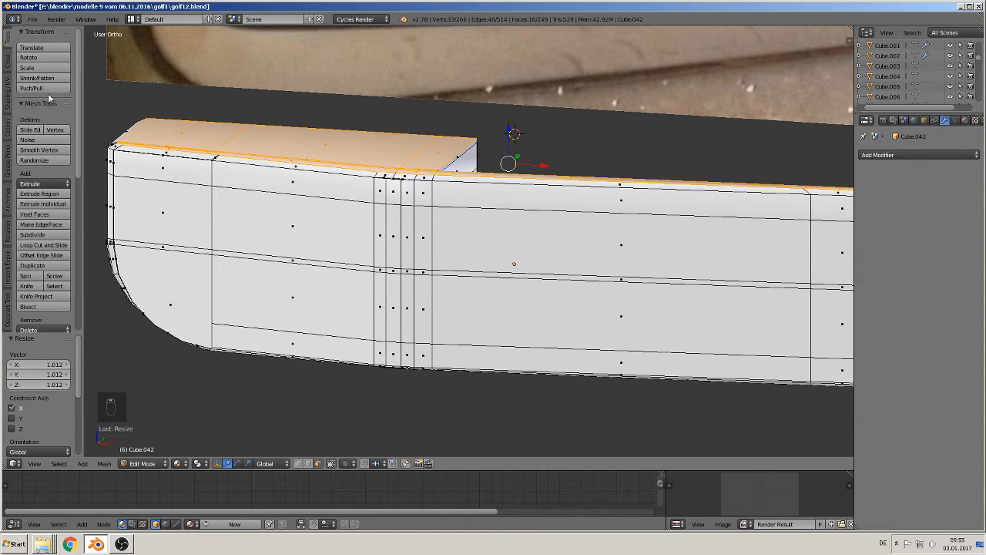
{"action": "left_click", "coordinate": [8, 94]}
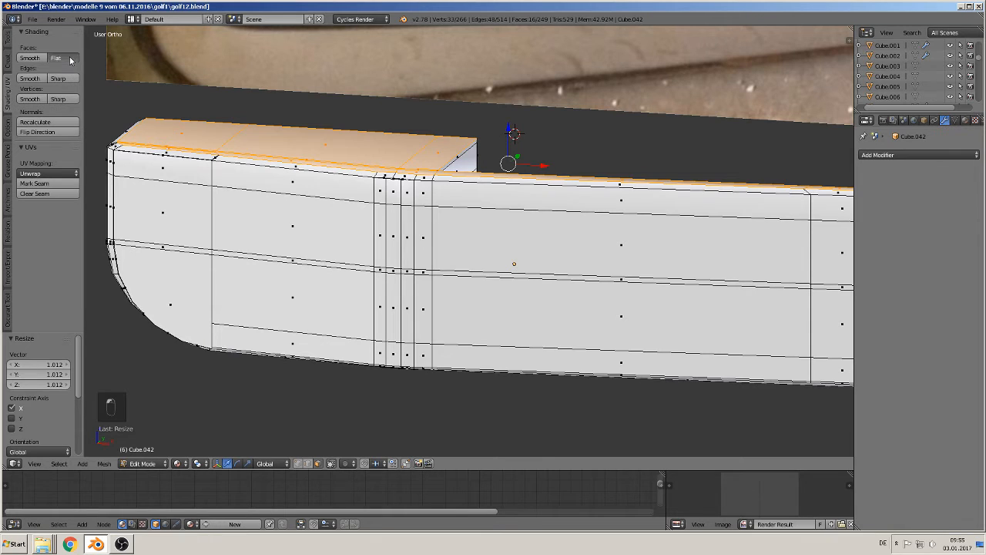
{"action": "left_click", "coordinate": [70, 60]}
- Check the pocket's shading in Object Mode, then return to Edit Mode and examine the lower rounded corner up close
{"action": "scroll", "coordinate": [463, 208], "scroll_direction": "down", "scroll_amount": 3}
{"action": "key", "text": "Tab"}
{"action": "mouse_move", "coordinate": [487, 234]}
{"action": "middle_mouse_down"}
{"action": "mouse_move", "coordinate": [527, 240]}
{"action": "mouse_move", "coordinate": [511, 223]}
{"action": "mouse_move", "coordinate": [566, 253]}
{"action": "mouse_move", "coordinate": [599, 211]}
{"action": "mouse_move", "coordinate": [576, 246]}
{"action": "mouse_move", "coordinate": [562, 220]}
{"action": "mouse_move", "coordinate": [517, 226]}
{"action": "mouse_move", "coordinate": [516, 255]}
{"action": "middle_mouse_up"}
{"action": "key", "text": "Tab"}
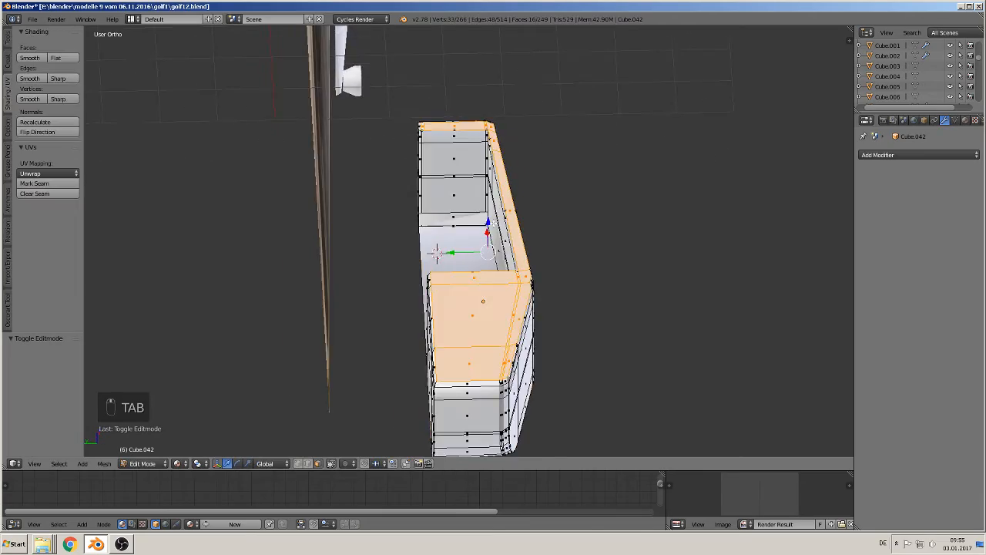
{"action": "middle_click_drag", "start_coordinate": [437, 252], "coordinate": [461, 193]}
{"action": "scroll", "coordinate": [394, 205], "scroll_direction": "up", "scroll_amount": 4}
{"action": "middle_click_drag", "start_coordinate": [463, 178], "coordinate": [461, 181]}
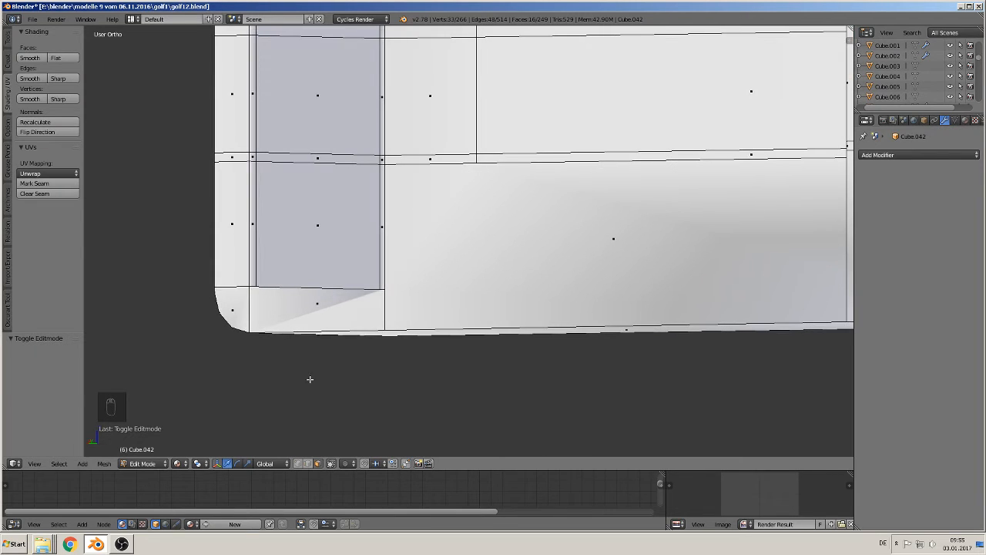
- Fill a face between the bottom and top edges of the narrow inner end wall of the pocket
{"action": "left_click", "coordinate": [308, 463]}
{"action": "right_click", "coordinate": [308, 292]}
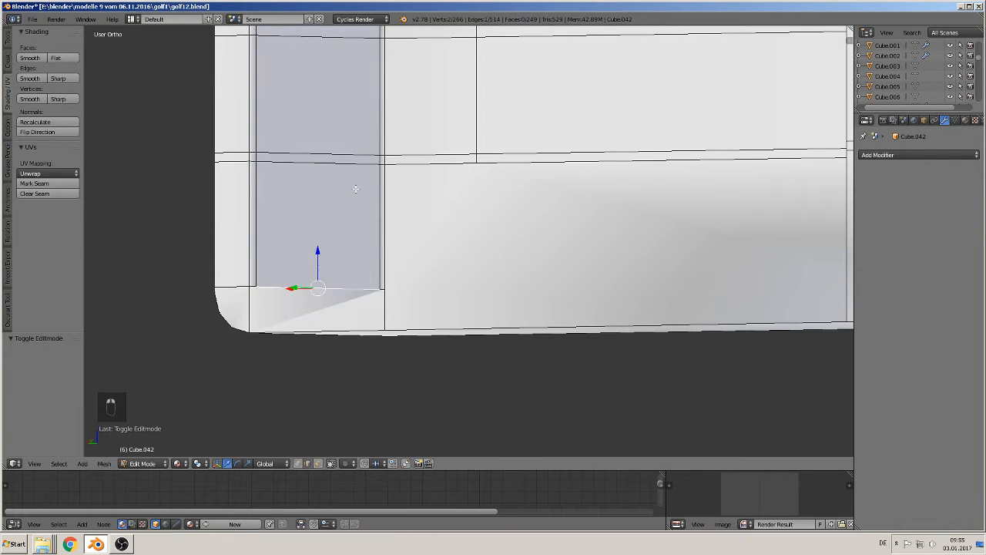
{"action": "middle_click_drag", "start_coordinate": [352, 187], "coordinate": [372, 105]}
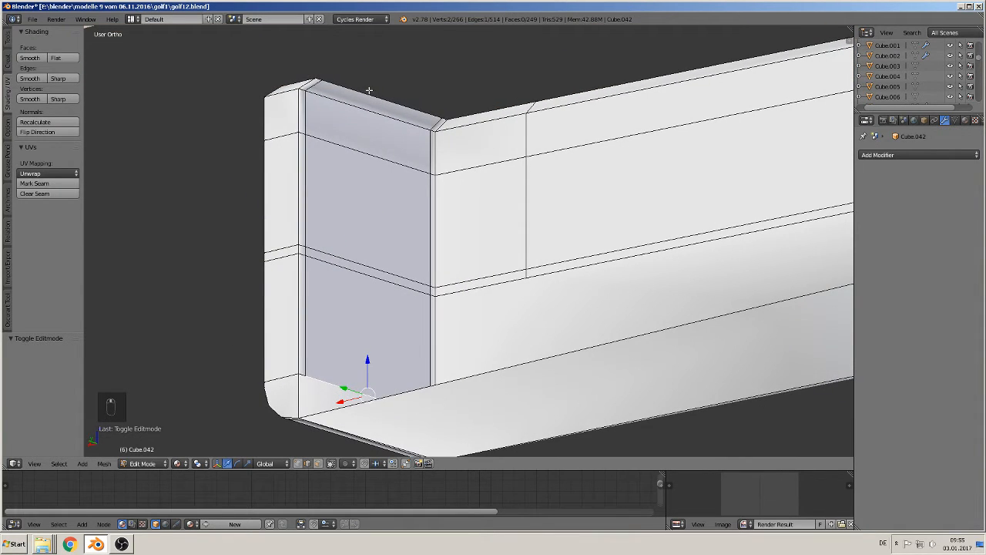
{"action": "right_click", "coordinate": [369, 91], "text": "shift"}
{"action": "key", "text": "f"}
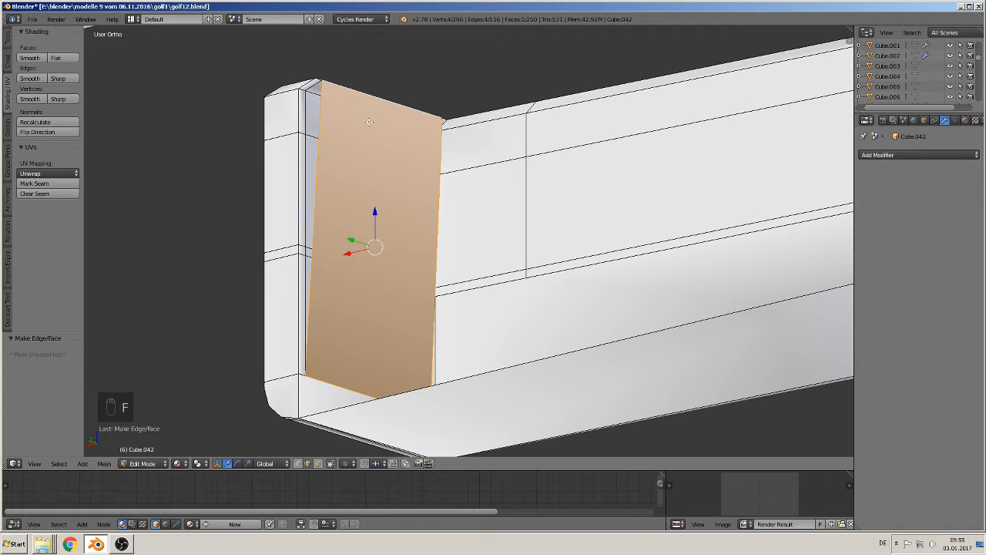
- Undo the end wall's face fill, fill it again, and check the end wall's shading in Object Mode
{"action": "middle_click_drag", "start_coordinate": [370, 122], "coordinate": [410, 138]}
{"action": "key", "text": "ctrl+z"}
{"action": "key", "text": "ctrl+z"}
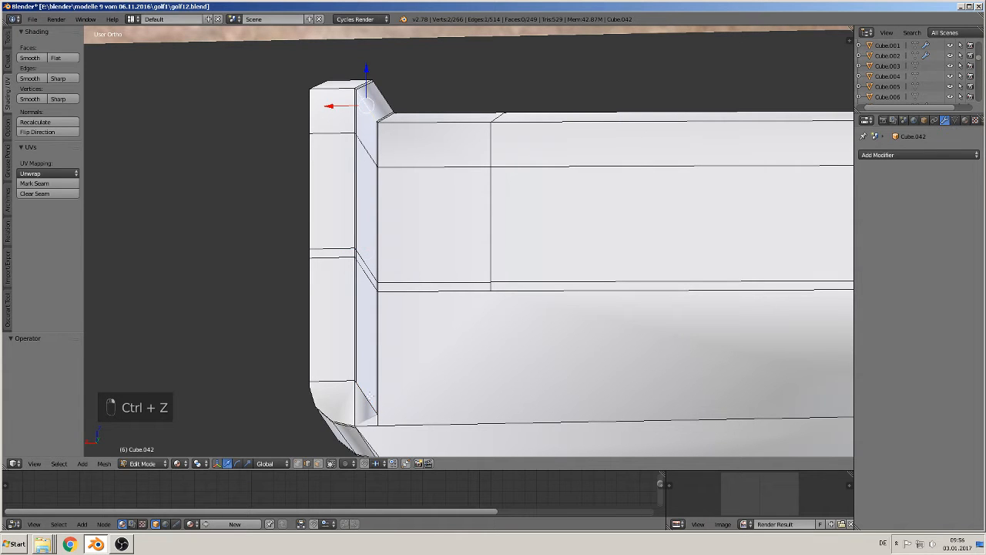
{"action": "key", "text": "ctrl+z"}
{"action": "key", "text": "f"}
{"action": "key", "text": "Tab"}
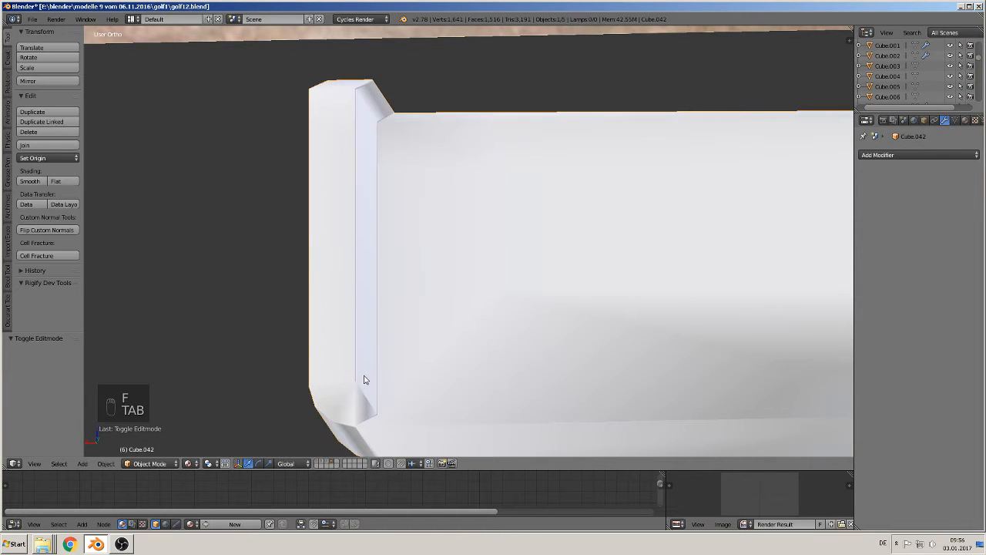
{"action": "mouse_move", "coordinate": [365, 379]}
{"action": "middle_mouse_down"}
{"action": "mouse_move", "coordinate": [344, 383]}
{"action": "mouse_move", "coordinate": [360, 397]}
{"action": "mouse_move", "coordinate": [347, 383]}
{"action": "middle_mouse_up"}
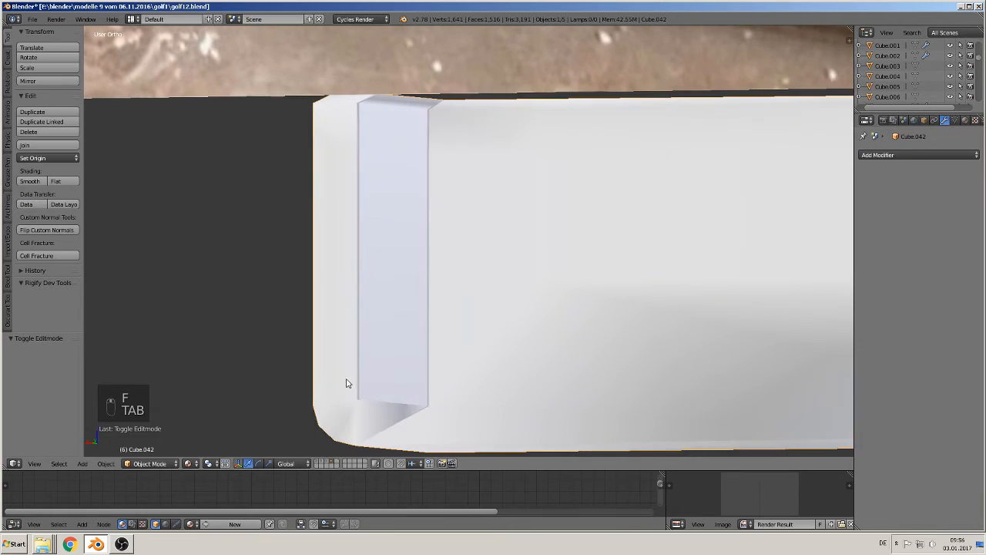
{"action": "scroll", "coordinate": [347, 383], "scroll_direction": "down", "scroll_amount": 3}
{"action": "key", "text": "Tab"}
{"action": "middle_click_drag", "start_coordinate": [460, 361], "coordinate": [352, 336]}
{"action": "key", "text": "Tab"}
- Scale the whole pocket to about 0.651 along Y and compare its front with the door photo
{"action": "scroll", "coordinate": [376, 310], "scroll_direction": "down", "scroll_amount": 4}
{"action": "middle_click_drag", "start_coordinate": [441, 284], "coordinate": [666, 304], "text": "shift"}
{"action": "middle_click_drag", "start_coordinate": [597, 314], "coordinate": [590, 344]}
{"action": "key", "text": "s"}
{"action": "key", "text": "y"}
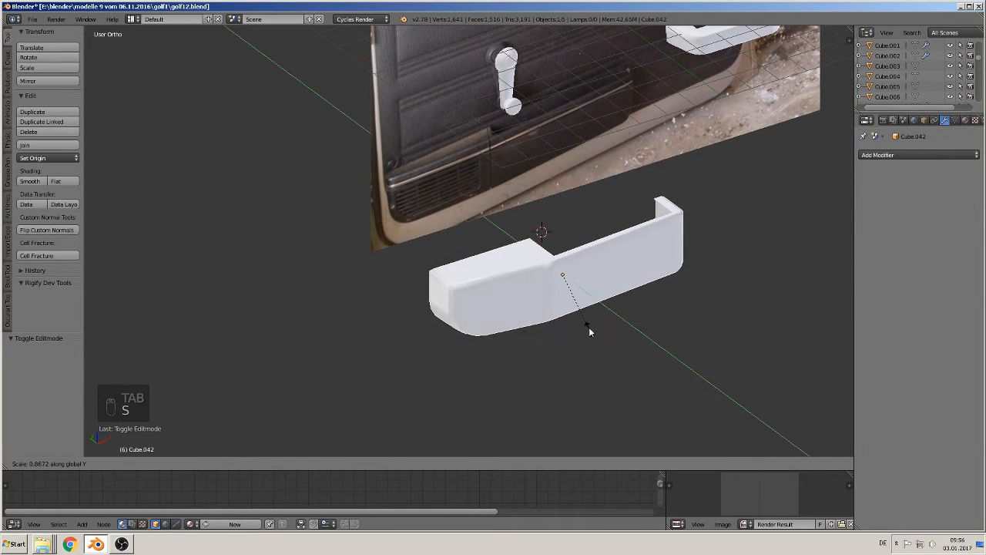
{"action": "left_click", "coordinate": [583, 317]}
{"action": "middle_click_drag", "start_coordinate": [582, 315], "coordinate": [546, 308]}
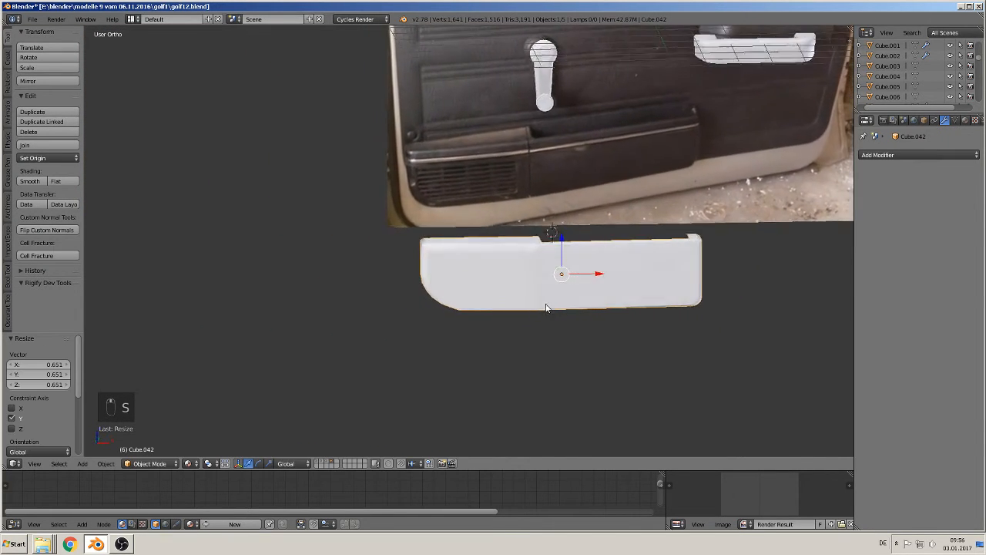
{"action": "scroll", "coordinate": [563, 269], "scroll_direction": "up", "scroll_amount": 2}
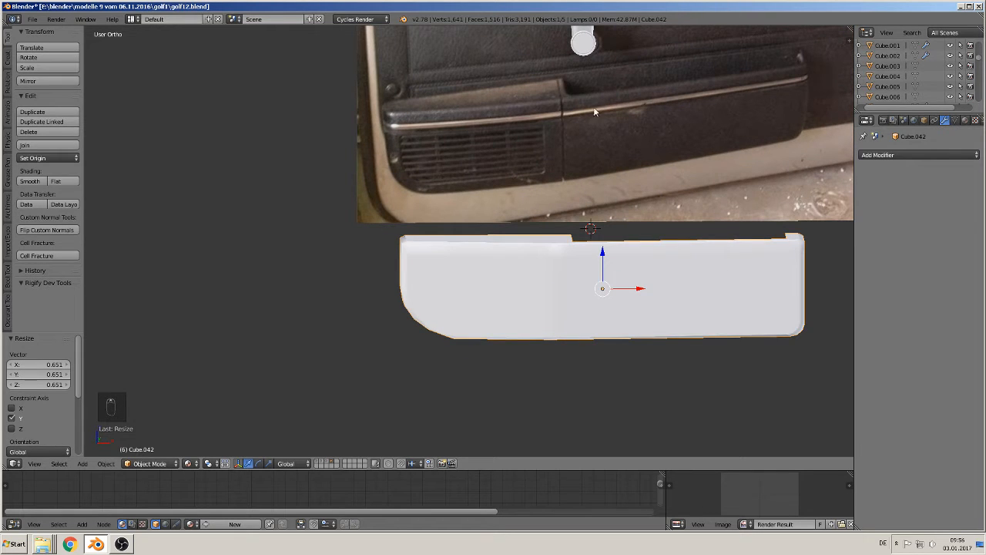
- Add a horizontal loop cut around the pocket, placed just below the existing upper support loop
{"action": "key", "text": "Tab"}
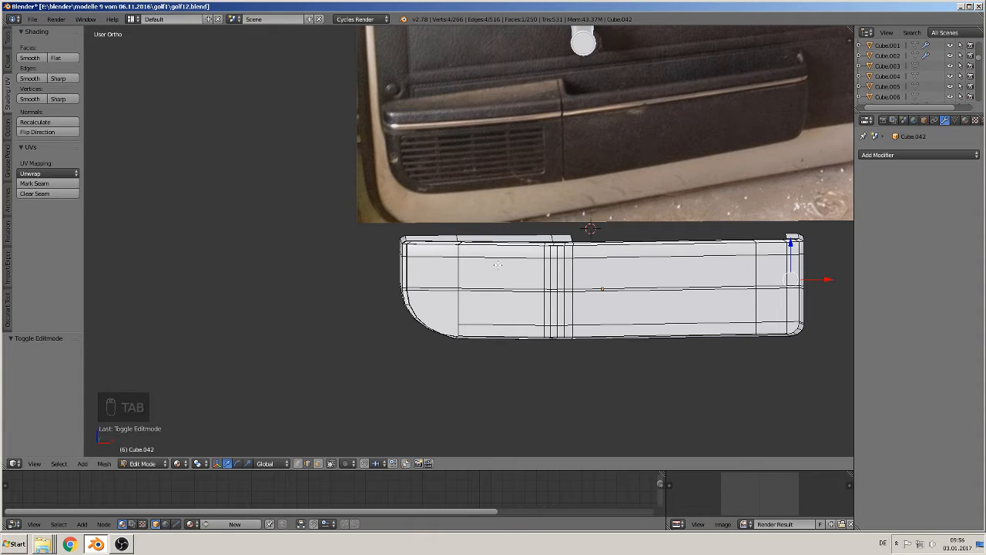
{"action": "key", "text": "ctrl+r"}
{"action": "left_click", "coordinate": [555, 263]}
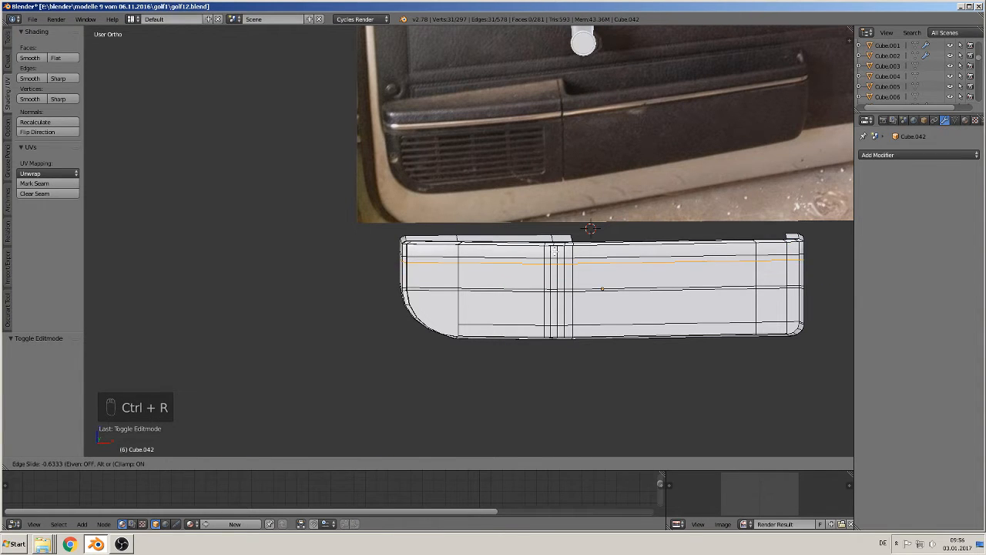
{"action": "left_click", "coordinate": [702, 281]}
{"action": "middle_click_drag", "start_coordinate": [702, 281], "coordinate": [628, 286], "text": "shift"}
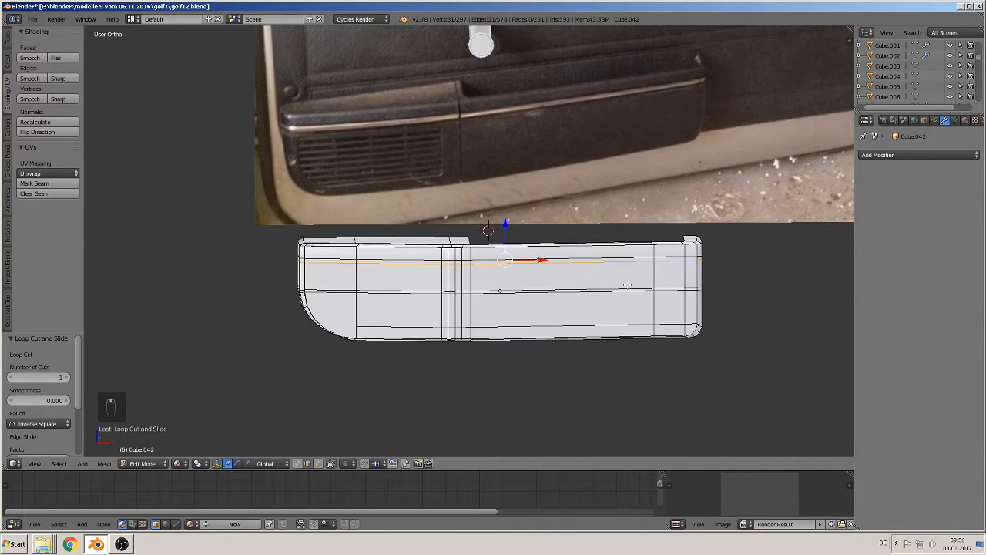
- Move the pocket up about 0.380 along Z in Object Mode and return to Edit Mode
{"action": "key", "text": "Tab"}
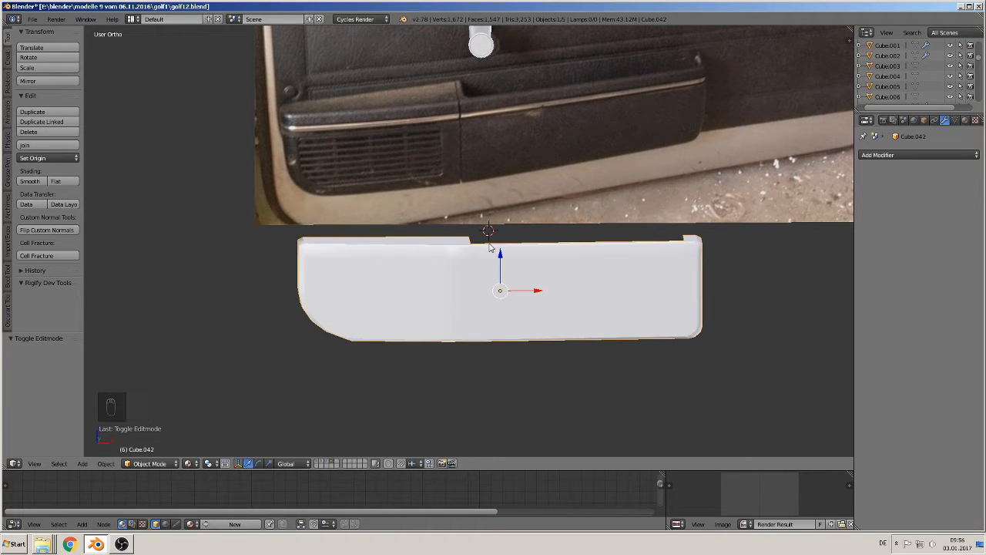
{"action": "left_click_drag", "start_coordinate": [500, 261], "coordinate": [527, 253]}
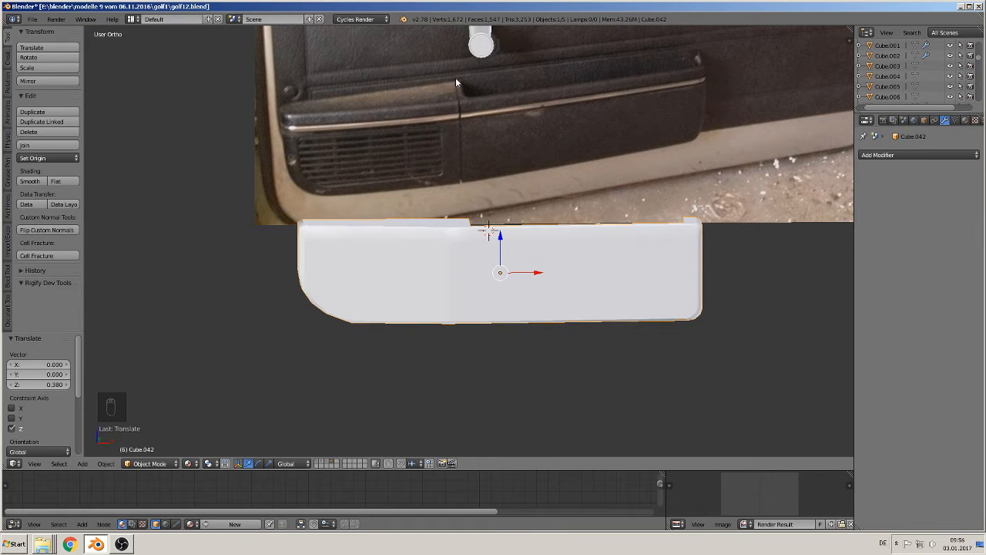
{"action": "key", "text": "Tab"}
- Straighten the short rim edge just right of the front bend by scaling it to 0 along X
{"action": "scroll", "coordinate": [473, 231], "scroll_direction": "up", "scroll_amount": 4}
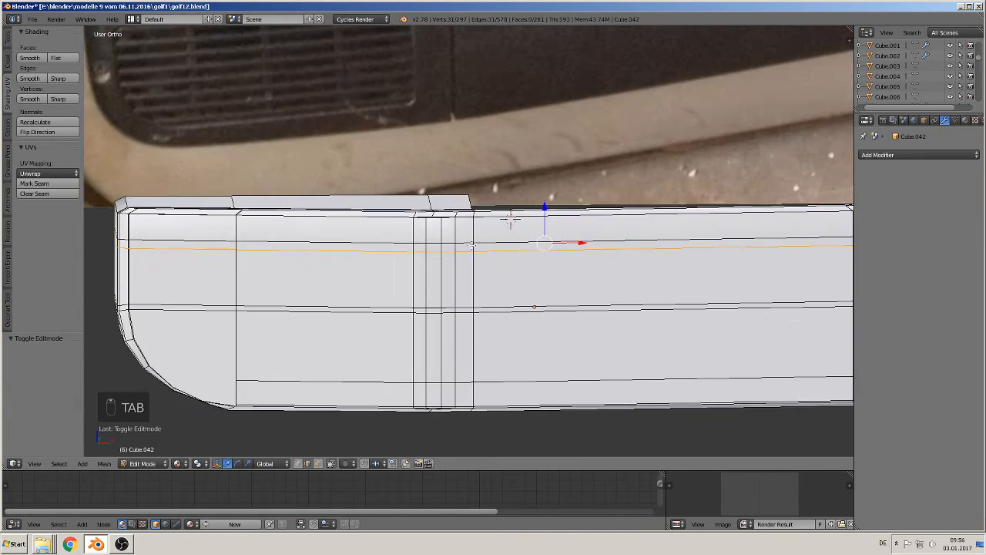
{"action": "middle_click_drag", "start_coordinate": [471, 245], "coordinate": [459, 222]}
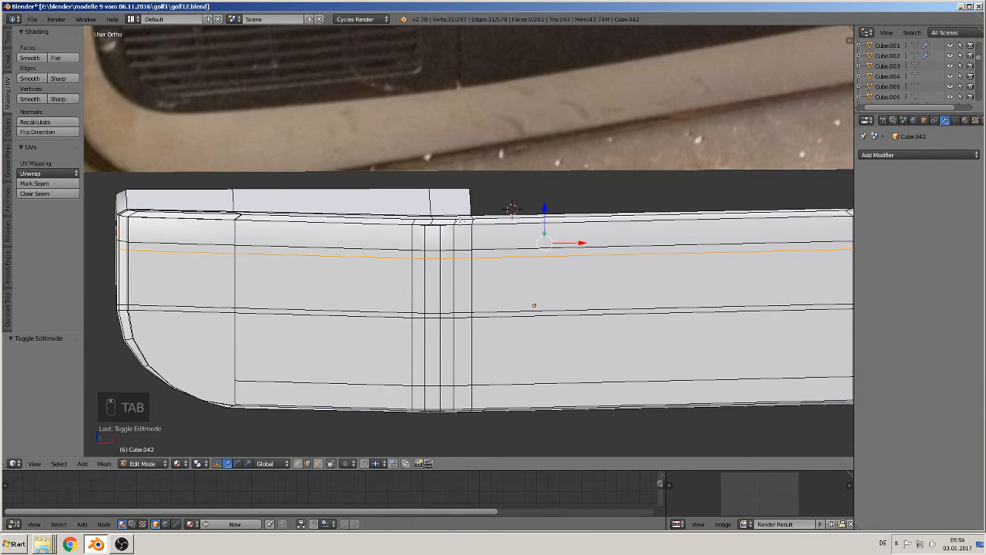
{"action": "right_click", "coordinate": [452, 236], "text": "alt"}
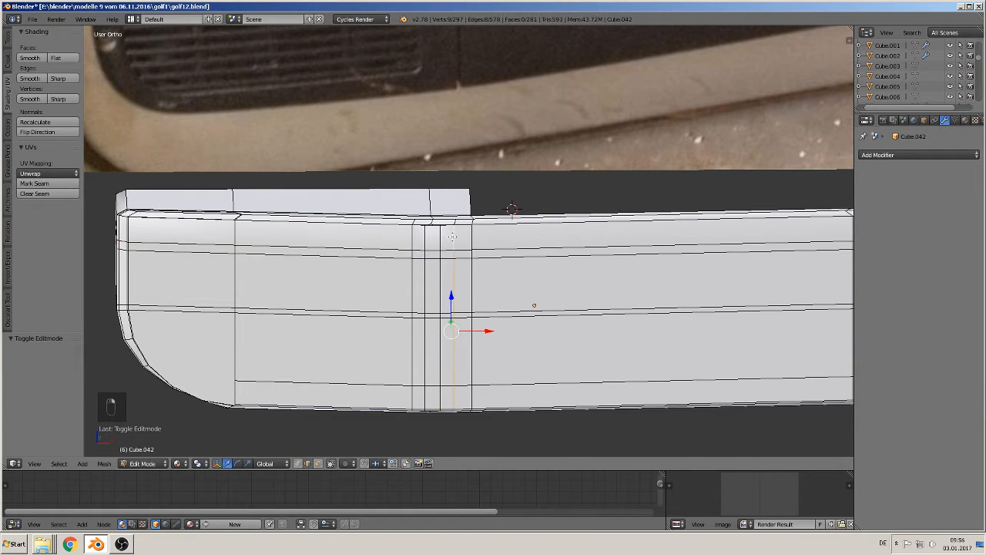
{"action": "middle_click_drag", "start_coordinate": [459, 244], "coordinate": [567, 269]}
{"action": "scroll", "coordinate": [452, 270], "scroll_direction": "up", "scroll_amount": 4}
{"action": "scroll", "coordinate": [452, 270], "scroll_direction": "up", "scroll_amount": 2}
{"action": "right_click", "coordinate": [488, 218]}
{"action": "key", "text": "s"}
{"action": "key", "text": "x"}
{"action": "key", "text": "0"}
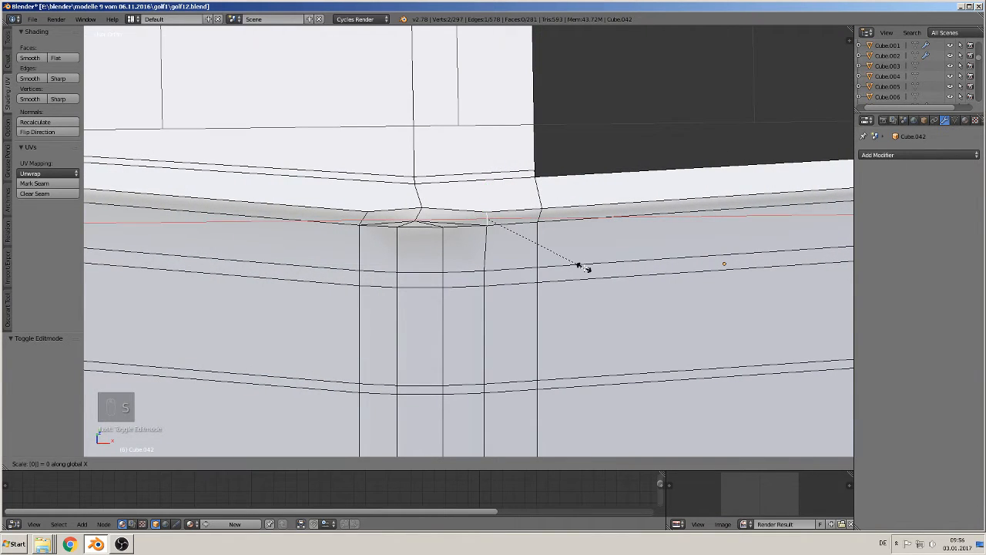
{"action": "key", "text": "Return"}
- Straighten the short rim edges at the centre and left of the front bend by scaling each to 0 along X
{"action": "right_click", "coordinate": [417, 206]}
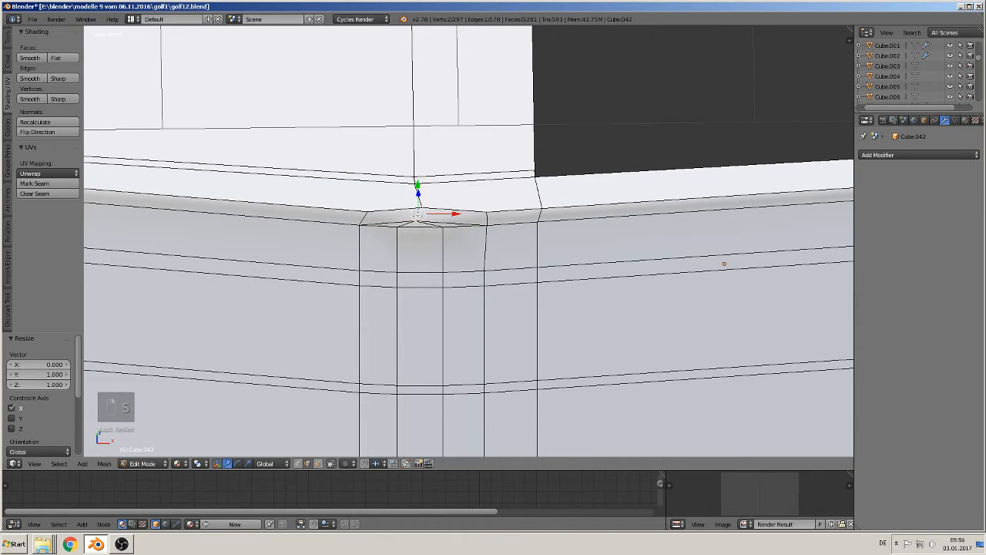
{"action": "key", "text": "s"}
{"action": "key", "text": "x"}
{"action": "key", "text": "0"}
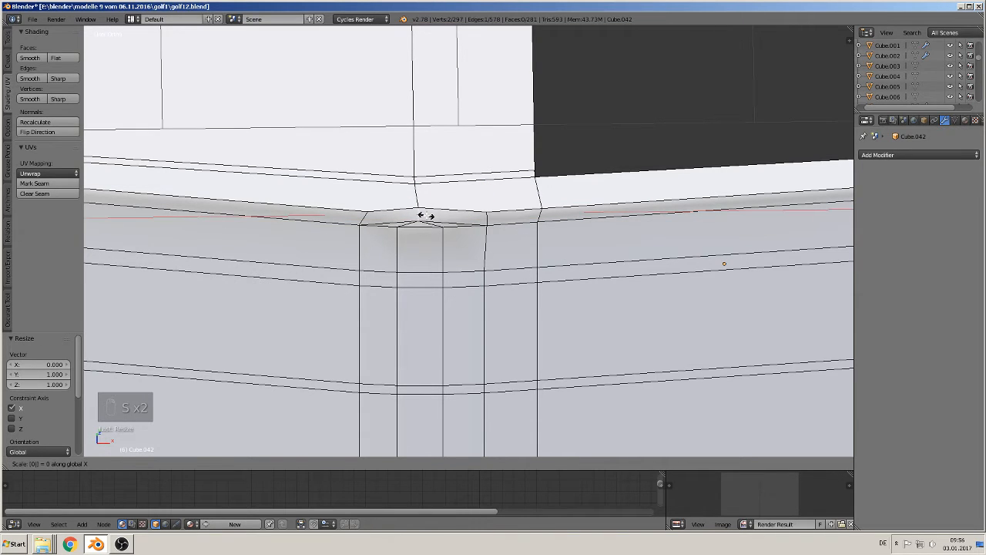
{"action": "key", "text": "Return"}
{"action": "right_click", "coordinate": [369, 217]}
{"action": "key", "text": "s"}
{"action": "key", "text": "x"}
{"action": "key", "text": "0"}
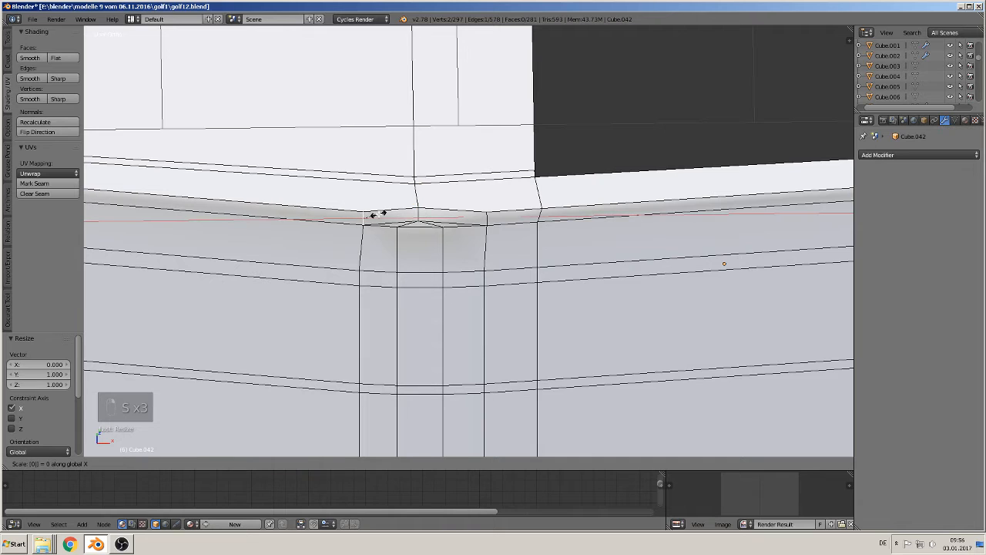
{"action": "key", "text": "Return"}
- Scale the rim edge above the bend's centre and the short rim edge below the cover's end to 0 along X
{"action": "right_click", "coordinate": [419, 192]}
{"action": "key", "text": "s"}
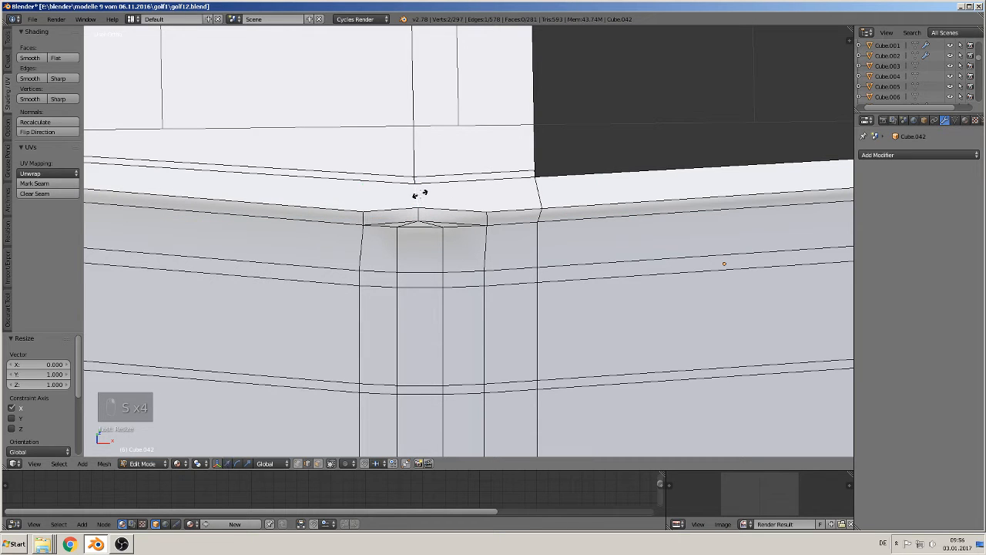
{"action": "key", "text": "x"}
{"action": "key", "text": "0"}
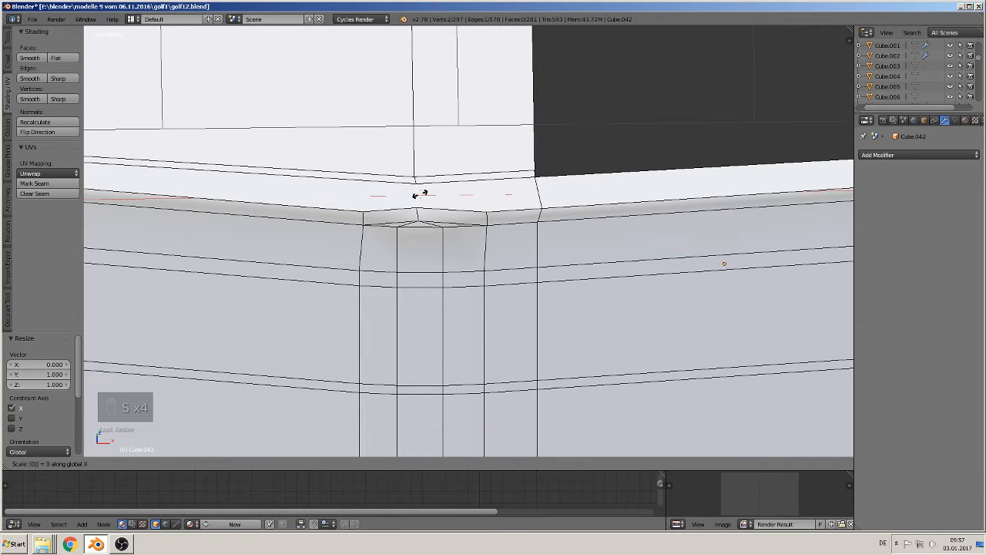
{"action": "key", "text": "Return"}
{"action": "right_click", "coordinate": [540, 215]}
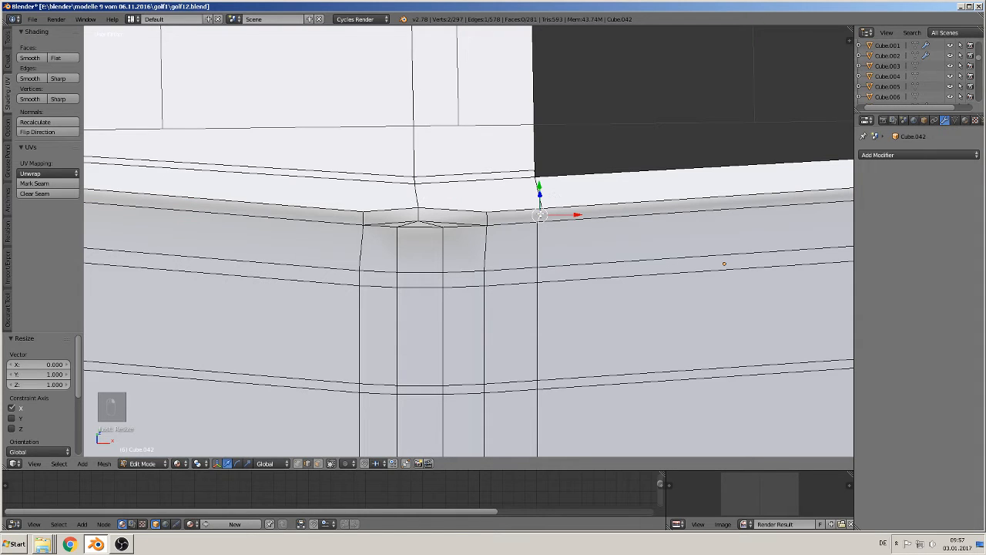
{"action": "key", "text": "s"}
{"action": "key", "text": "x"}
{"action": "key", "text": "0"}
{"action": "key", "text": "Return"}
- Add a vertical loop cut on the pocket front, close beside the right edge of the bend
{"action": "middle_click_drag", "start_coordinate": [537, 154], "coordinate": [498, 140]}
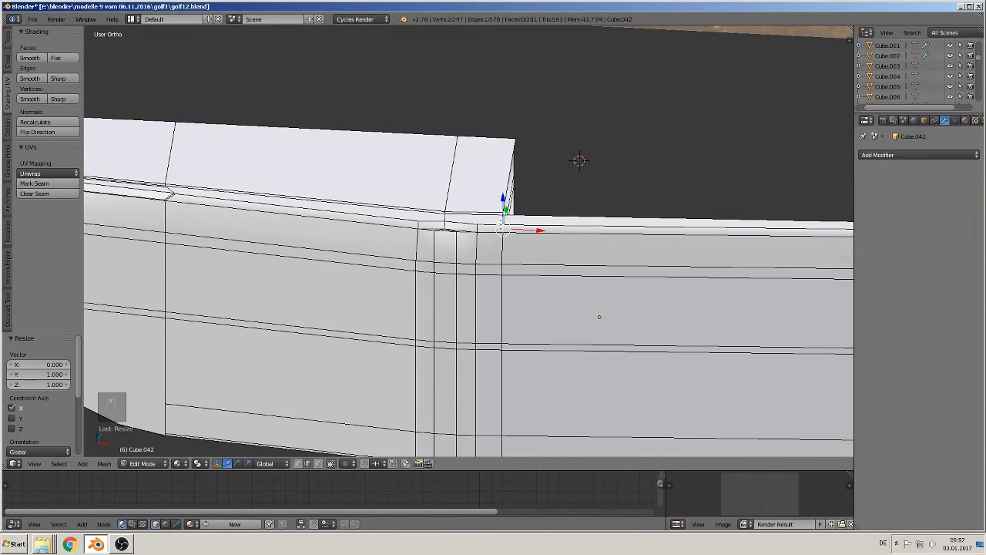
{"action": "key", "text": "ctrl+r"}
{"action": "left_click", "coordinate": [478, 235]}
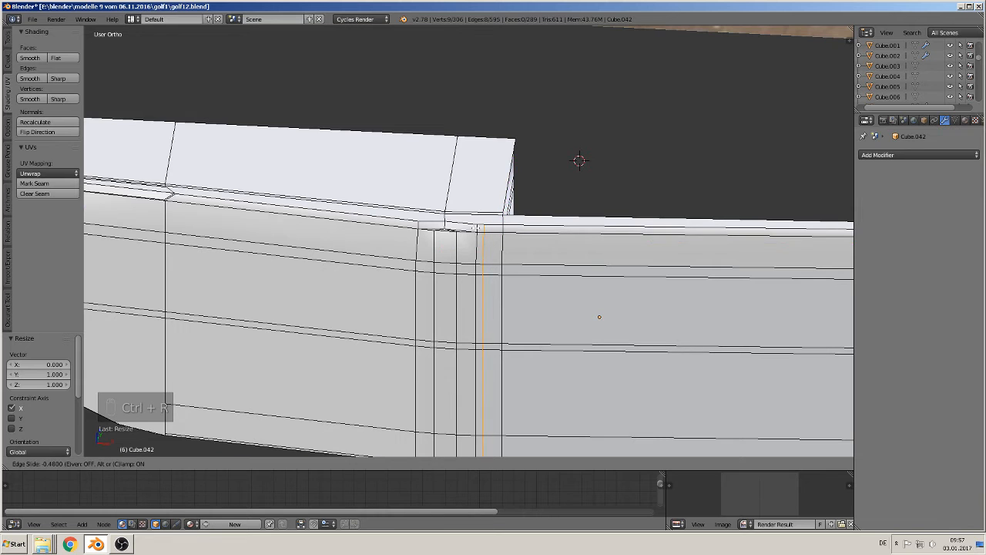
{"action": "left_click", "coordinate": [471, 227]}
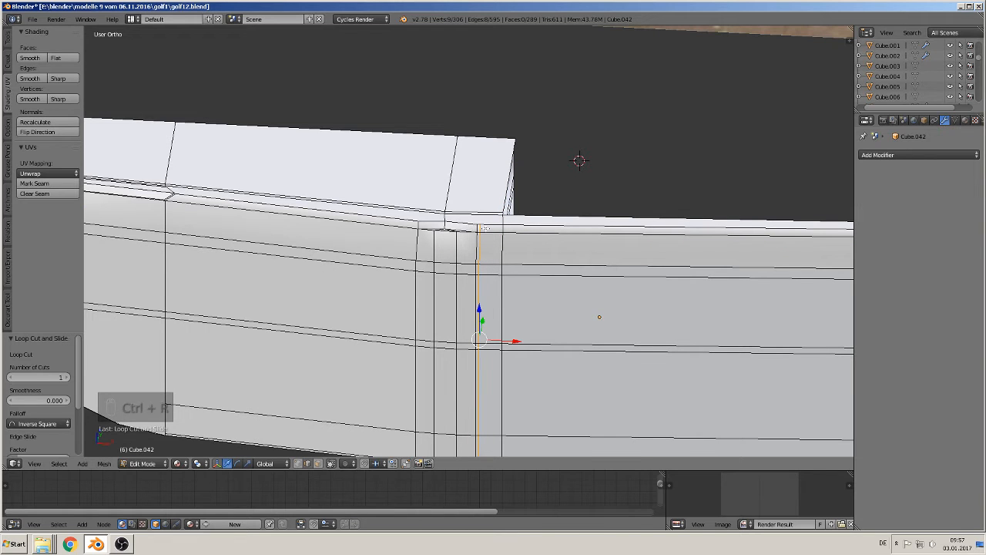
- Knife-cut an edge from the rim vertex right of the bend across the top cover to its back edge
{"action": "mouse_move", "coordinate": [476, 228]}
{"action": "middle_mouse_down"}
{"action": "mouse_move", "coordinate": [468, 228]}
{"action": "mouse_move", "coordinate": [474, 237]}
{"action": "mouse_move", "coordinate": [497, 248]}
{"action": "mouse_move", "coordinate": [503, 355]}
{"action": "middle_mouse_up"}
{"action": "scroll", "coordinate": [497, 249], "scroll_direction": "up", "scroll_amount": 5}
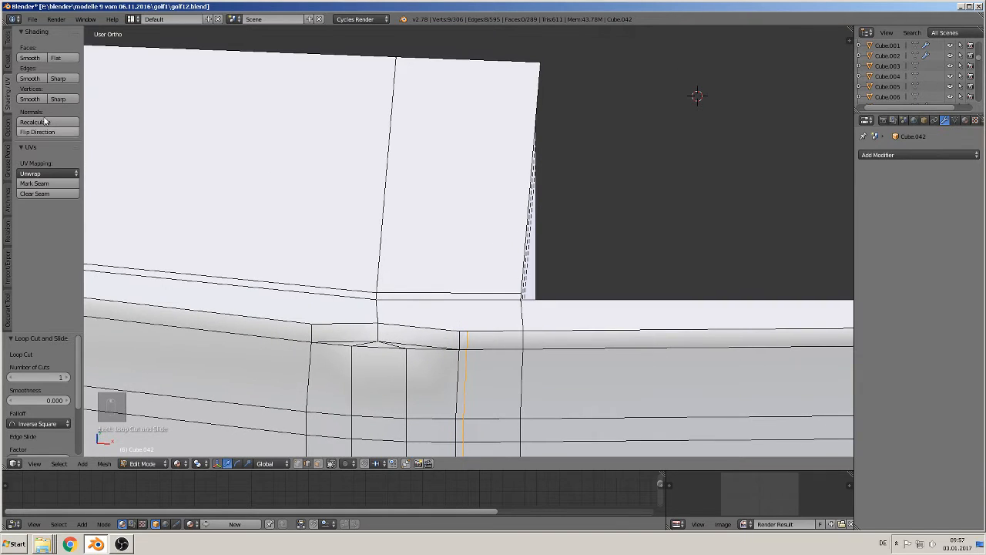
{"action": "left_click", "coordinate": [7, 35]}
{"action": "left_click", "coordinate": [25, 286]}
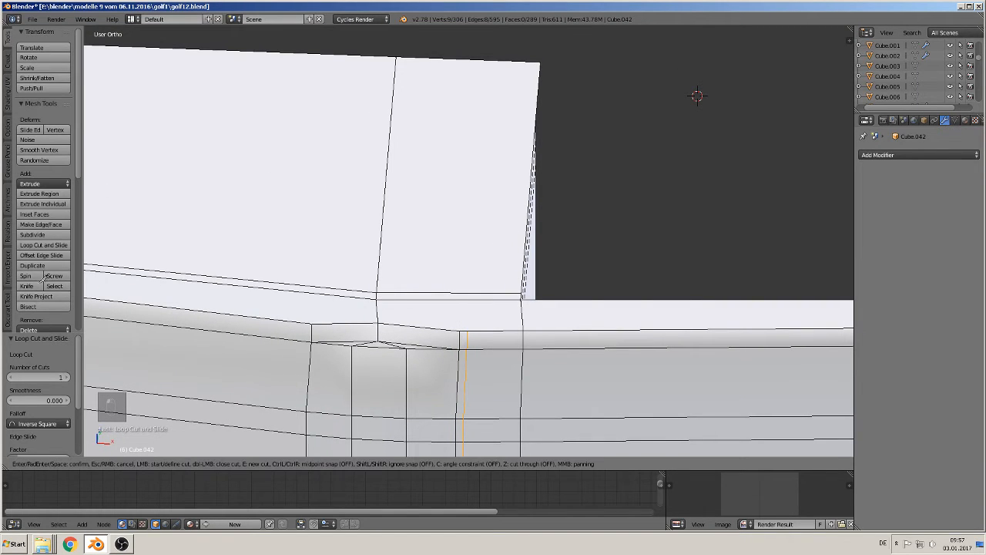
{"action": "left_click", "coordinate": [459, 330]}
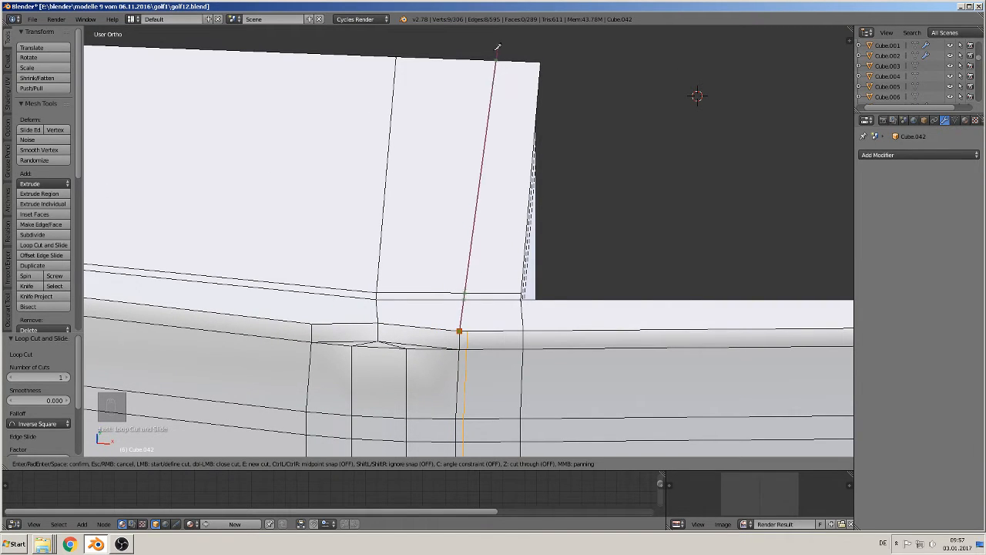
{"action": "left_click", "coordinate": [479, 59]}
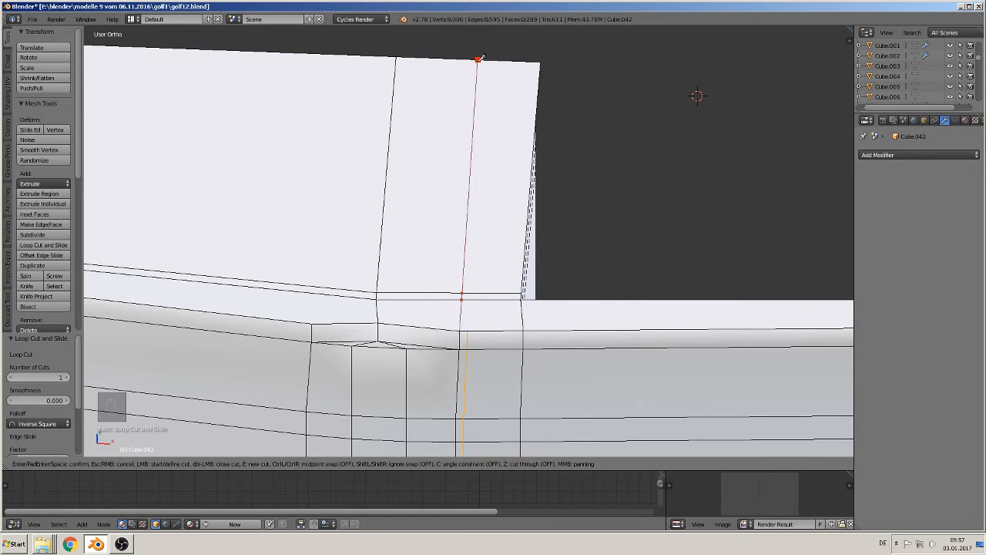
{"action": "key", "text": "Return"}
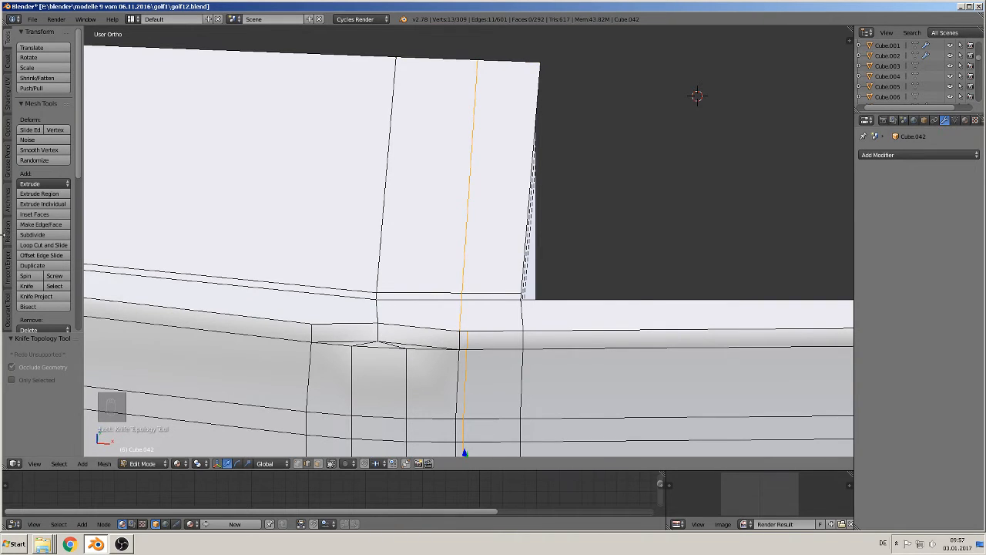
- Knife-cut a second parallel edge from the new loop's rim vertex across the top cover to its back edge
{"action": "left_click", "coordinate": [26, 286]}
{"action": "left_click", "coordinate": [469, 329]}
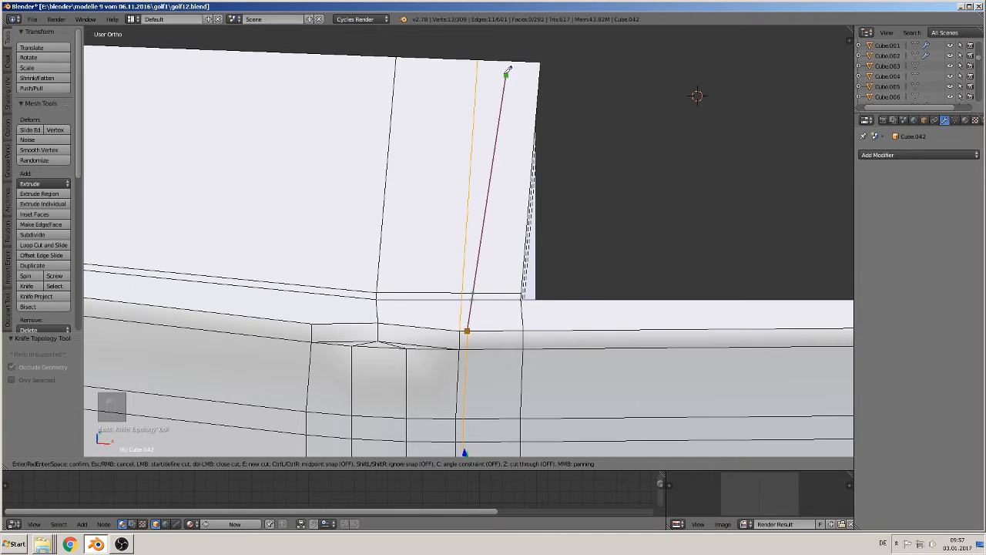
{"action": "left_click", "coordinate": [484, 60]}
{"action": "key", "text": "Return"}
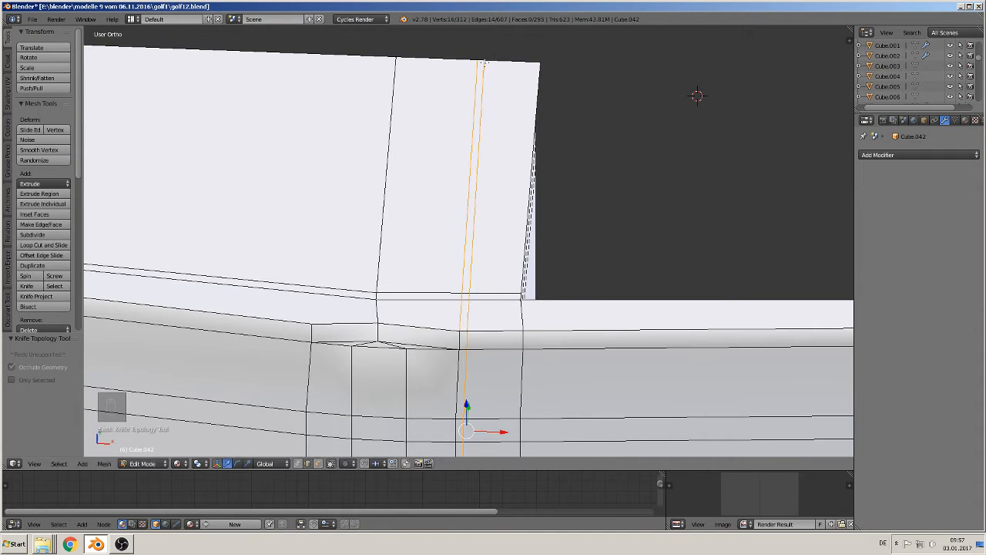
{"action": "middle_click_drag", "start_coordinate": [509, 199], "coordinate": [476, 239]}
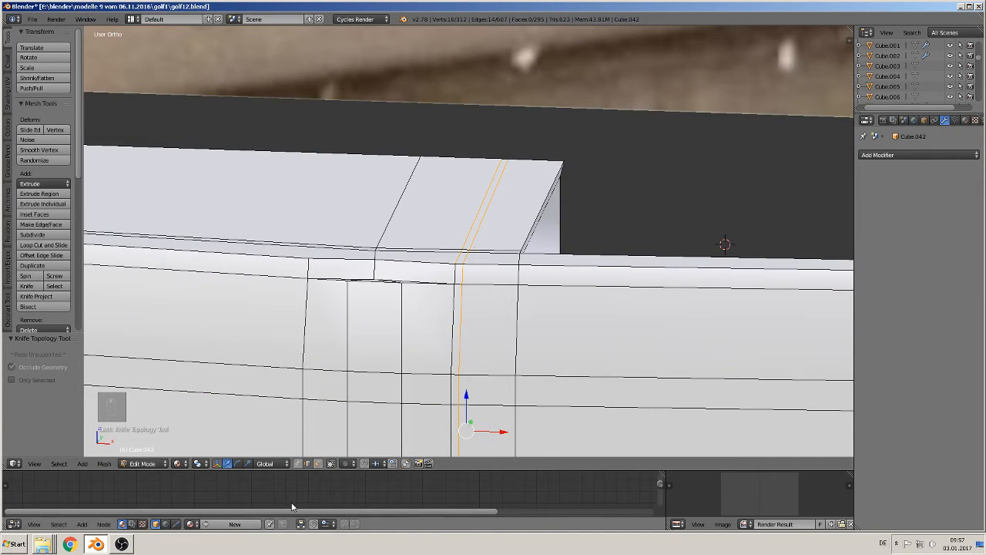
- Select the narrow face loop between the two parallel cuts right of the bend, extrude it and scale it inward to about 0.98 as a groove
{"action": "left_click", "coordinate": [319, 464]}
{"action": "right_click", "coordinate": [462, 264], "text": "alt"}
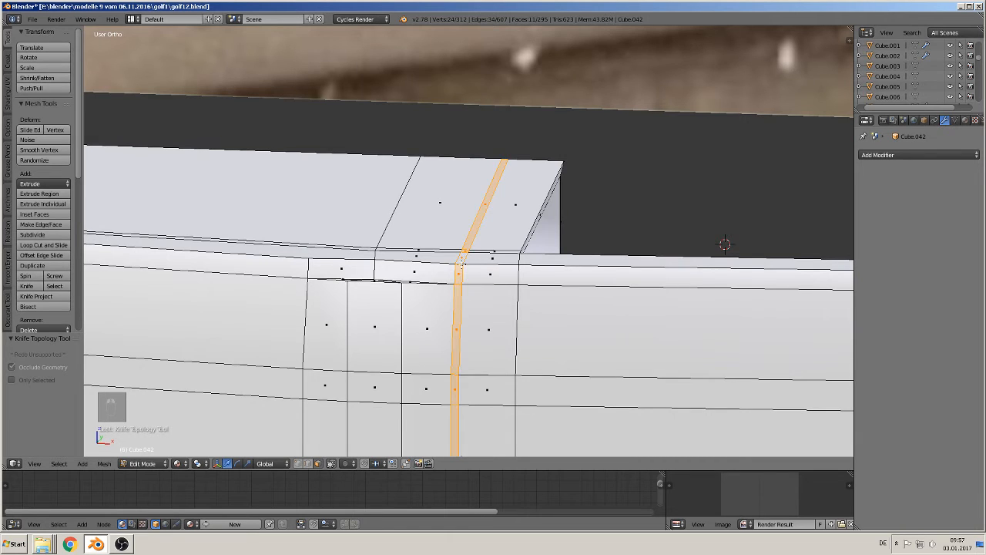
{"action": "middle_click_drag", "start_coordinate": [588, 439], "coordinate": [558, 308], "text": "shift"}
{"action": "scroll", "coordinate": [567, 321], "scroll_direction": "down", "scroll_amount": 4}
{"action": "scroll", "coordinate": [586, 343], "scroll_direction": "up", "scroll_amount": 1}
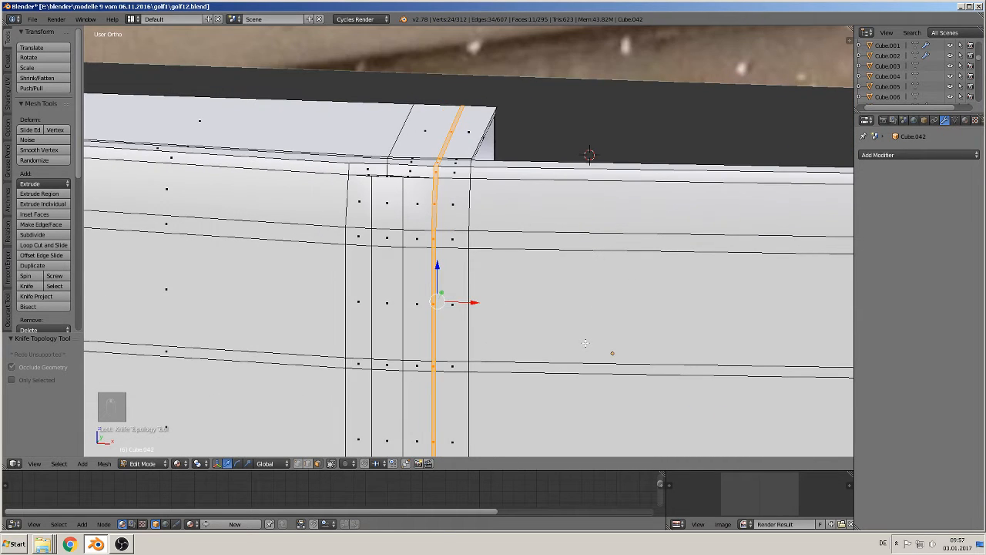
{"action": "key", "text": "e"}
{"action": "key", "text": "s"}
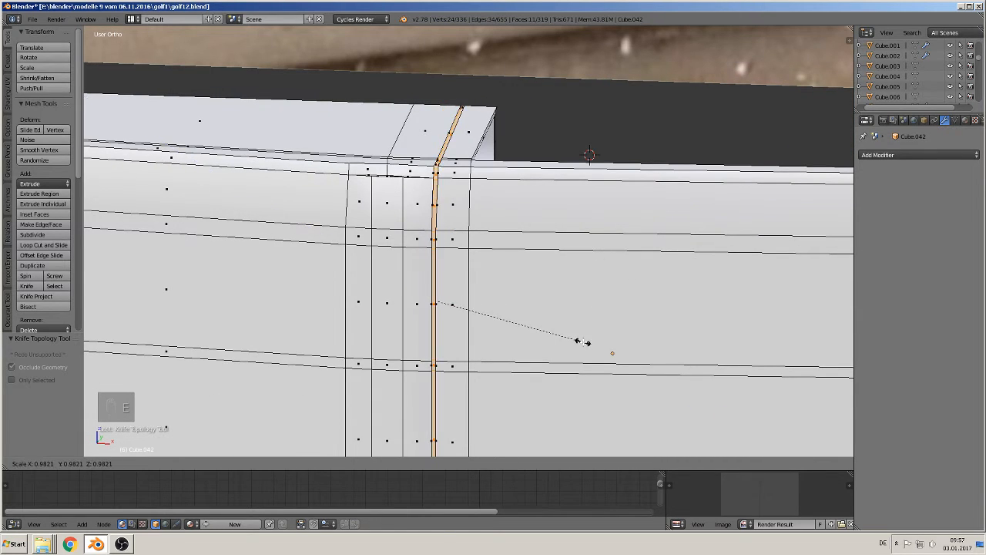
{"action": "left_click", "coordinate": [581, 341]}
{"action": "key", "text": "Tab"}
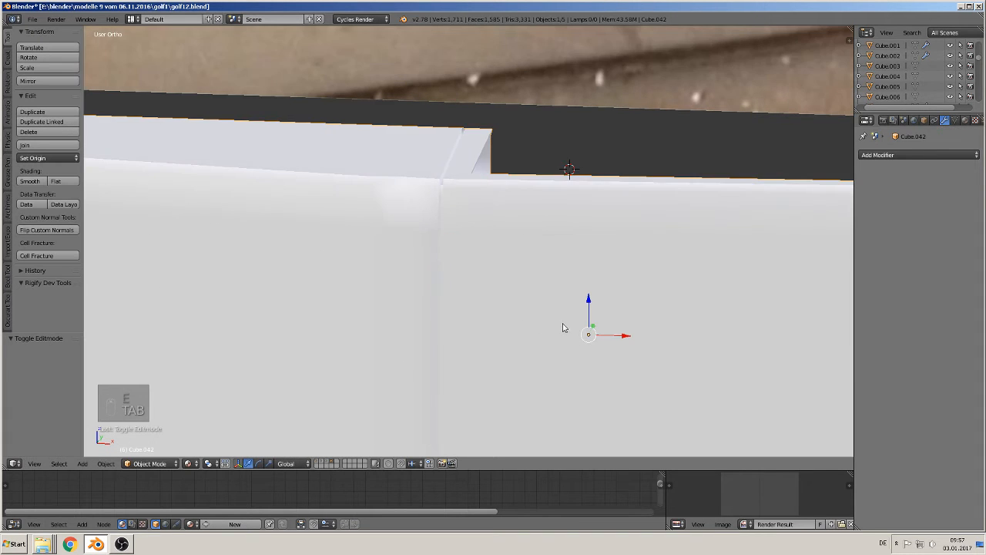
{"action": "middle_click_drag", "start_coordinate": [543, 292], "coordinate": [565, 330]}
{"action": "scroll", "coordinate": [575, 299], "scroll_direction": "down", "scroll_amount": 2}
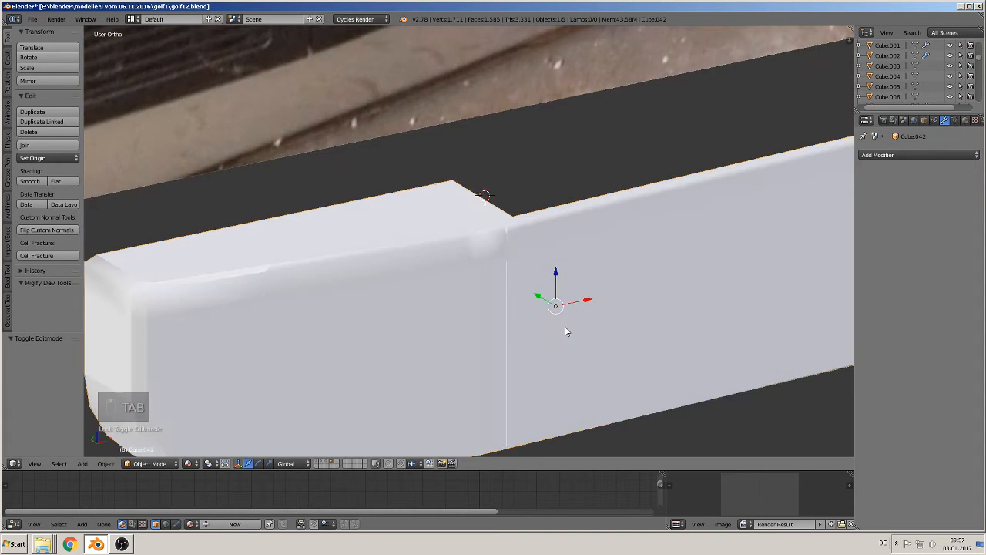
{"action": "scroll", "coordinate": [539, 292], "scroll_direction": "down", "scroll_amount": 2}
{"action": "scroll", "coordinate": [391, 119], "scroll_direction": "down", "scroll_amount": 2}
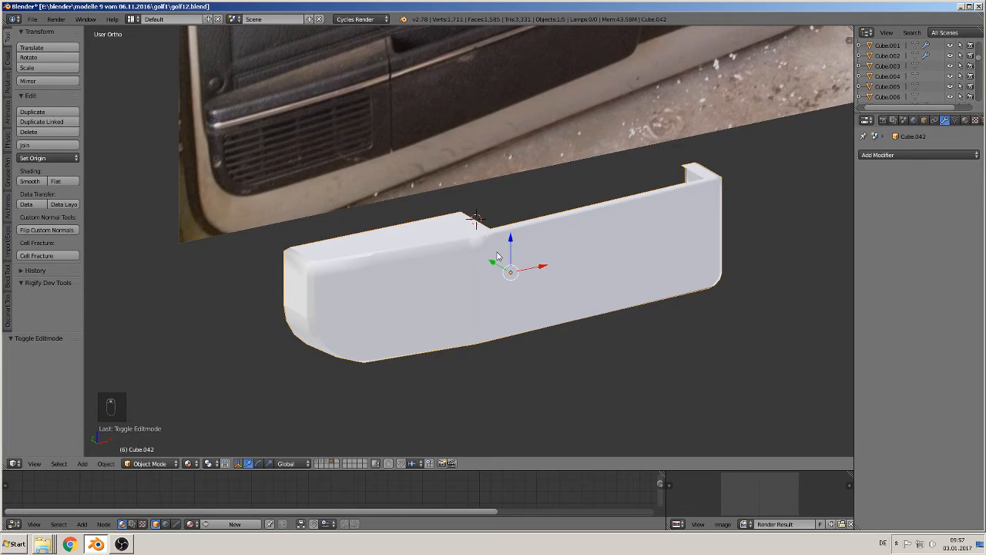
{"action": "scroll", "coordinate": [499, 257], "scroll_direction": "up", "scroll_amount": 3}
- Add supporting loop cuts close along both sides of the groove, on the pocket front to its left and around the body to its right
{"action": "key", "text": "Tab"}
{"action": "middle_click_drag", "start_coordinate": [502, 257], "coordinate": [391, 185]}
{"action": "scroll", "coordinate": [510, 288], "scroll_direction": "up", "scroll_amount": 2}
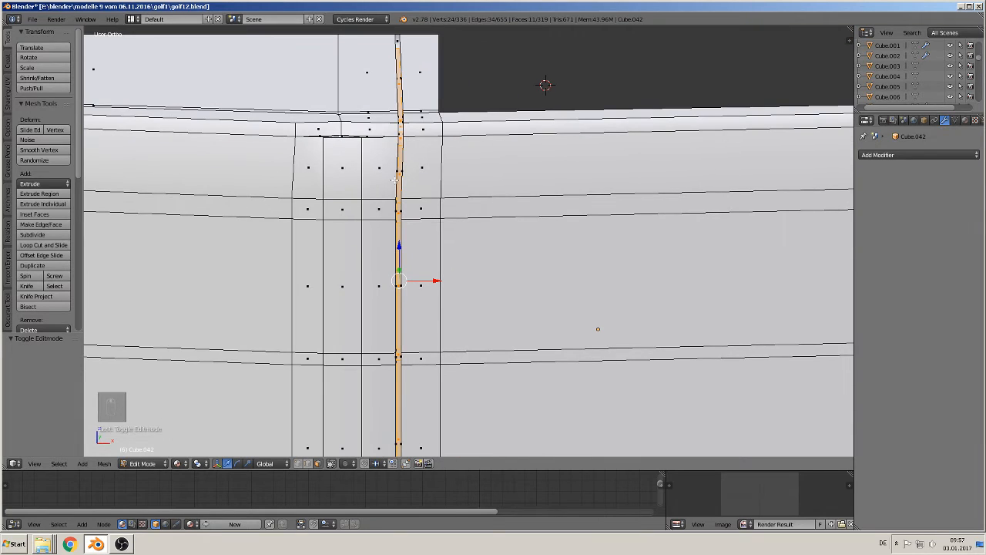
{"action": "key", "text": "ctrl+r"}
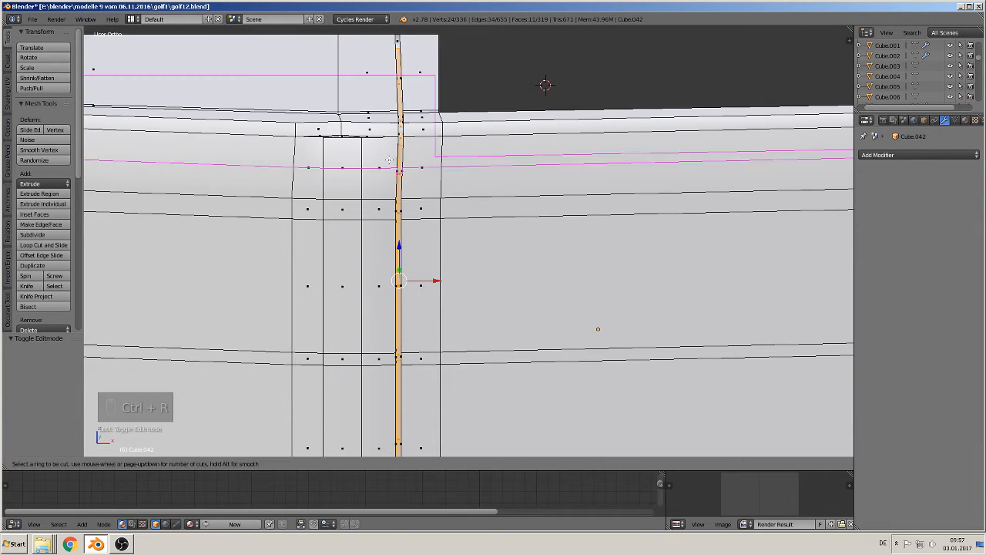
{"action": "left_click", "coordinate": [383, 141]}
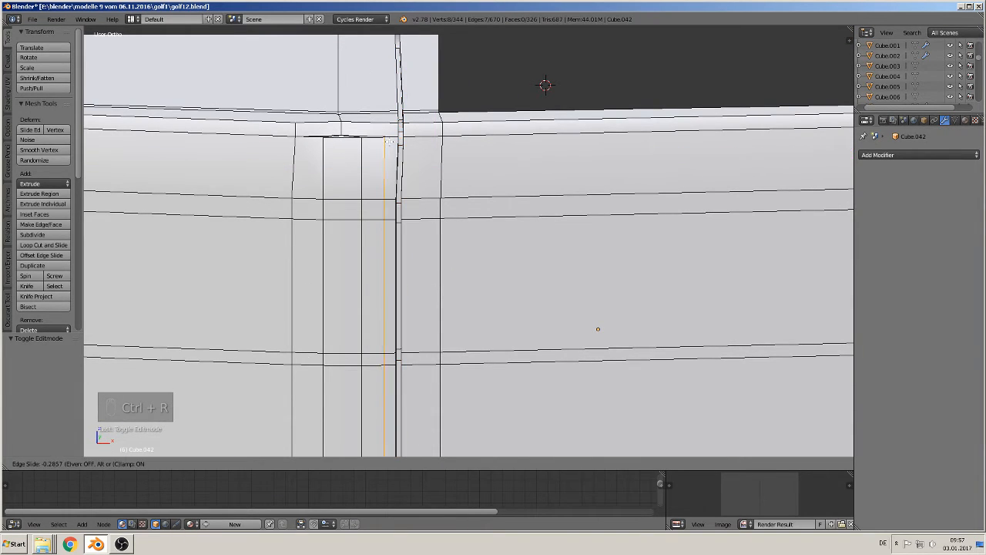
{"action": "left_click", "coordinate": [395, 142]}
{"action": "key", "text": "ctrl+r"}
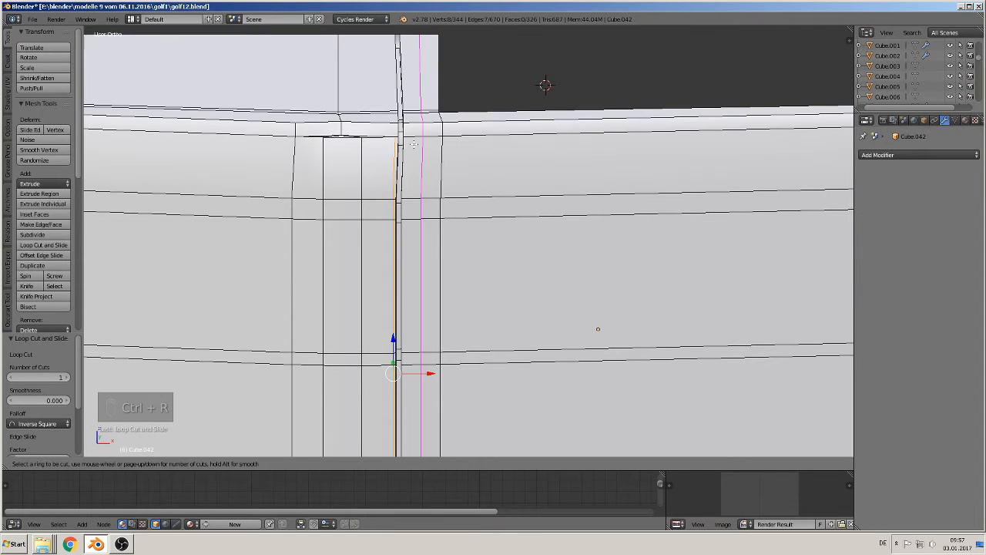
{"action": "left_click", "coordinate": [407, 143]}
{"action": "left_click", "coordinate": [398, 141]}
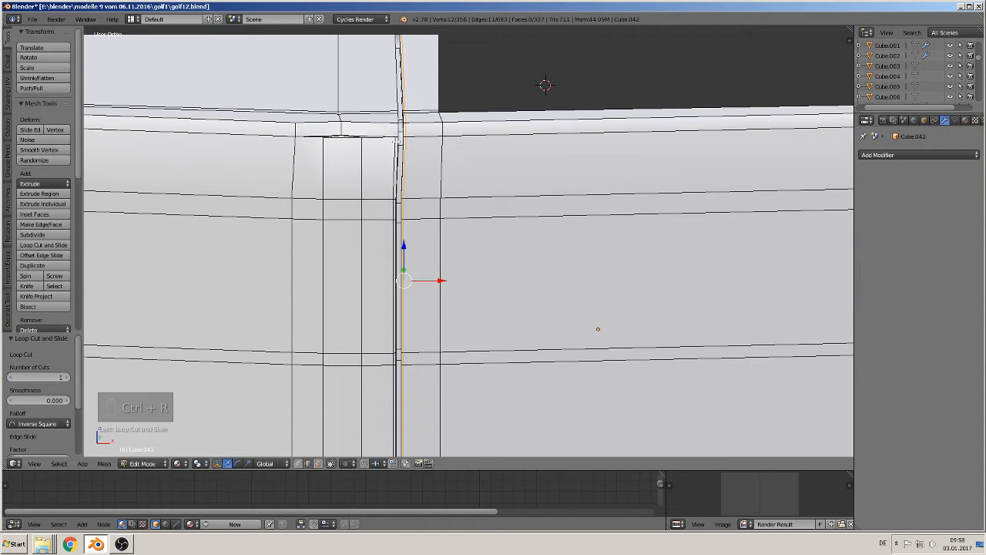
- Examine the groove's shading on the pocket and the mesh around the bend beneath the rim
{"action": "key", "text": "Tab"}
{"action": "scroll", "coordinate": [424, 178], "scroll_direction": "down", "scroll_amount": 5}
{"action": "middle_click_drag", "start_coordinate": [449, 195], "coordinate": [457, 268]}
{"action": "scroll", "coordinate": [466, 208], "scroll_direction": "up", "scroll_amount": 3}
{"action": "key", "text": "Tab"}
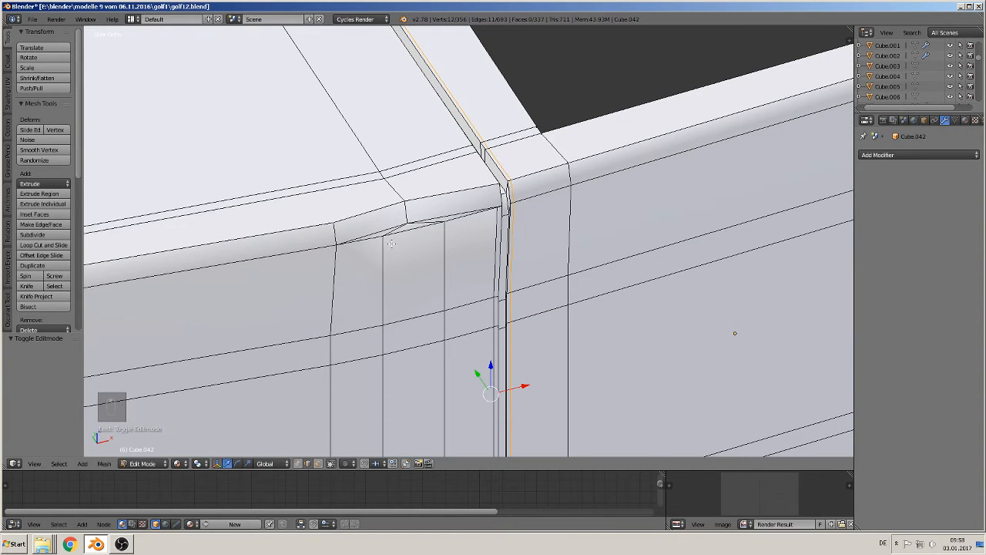
{"action": "mouse_move", "coordinate": [411, 243]}
{"action": "middle_mouse_down"}
{"action": "mouse_move", "coordinate": [407, 223]}
{"action": "mouse_move", "coordinate": [418, 228]}
{"action": "middle_mouse_up"}
{"action": "scroll", "coordinate": [418, 227], "scroll_direction": "down", "scroll_amount": 2}
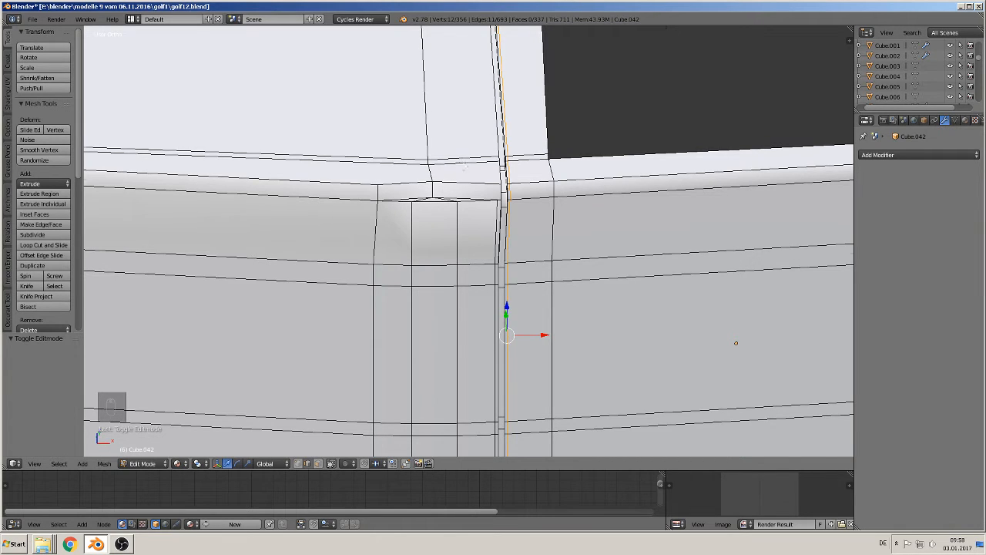
{"action": "middle_click_drag", "start_coordinate": [410, 147], "coordinate": [434, 209], "text": "shift"}
- Add a short vertical loop cut on the rim, slid above the bend's left inner vertical edge
{"action": "key", "text": "ctrl+r"}
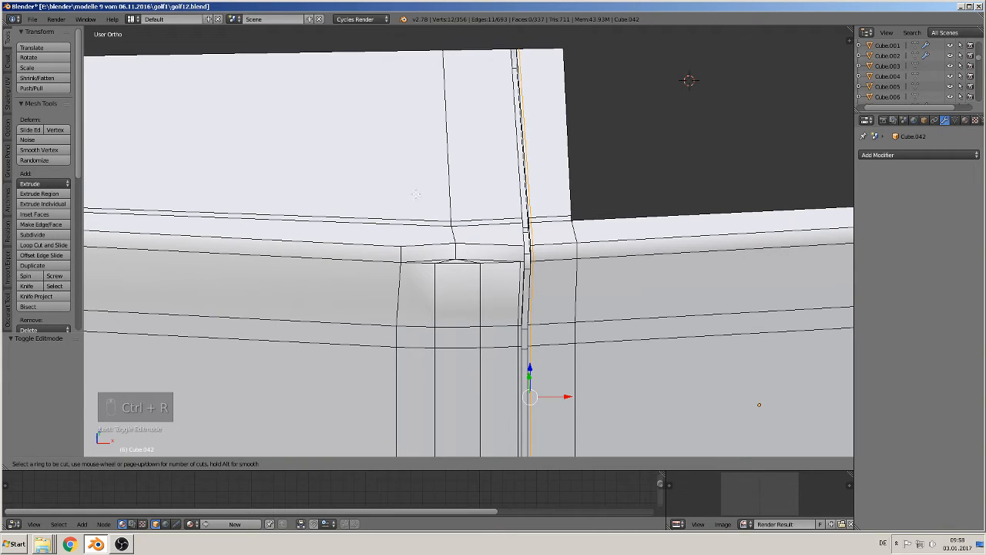
{"action": "right_click", "coordinate": [331, 164]}
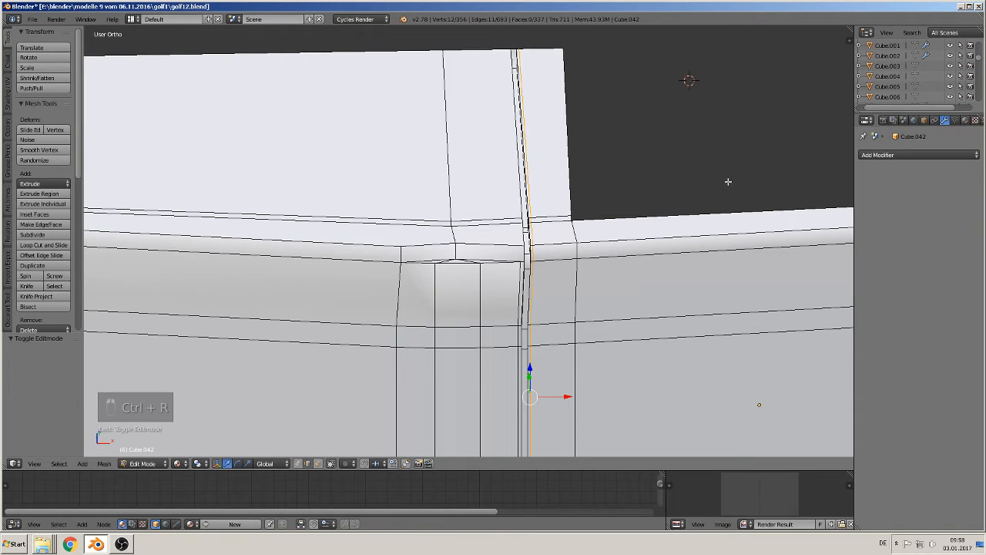
{"action": "scroll", "coordinate": [654, 187], "scroll_direction": "down", "scroll_amount": 2}
{"action": "scroll", "coordinate": [609, 205], "scroll_direction": "up", "scroll_amount": 5}
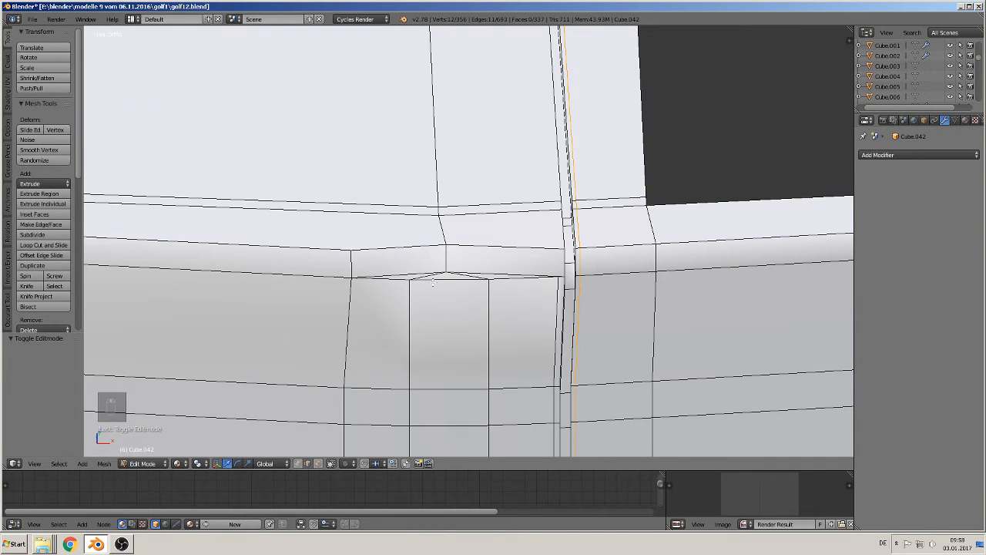
{"action": "key", "text": "ctrl+r"}
{"action": "left_click", "coordinate": [414, 262]}
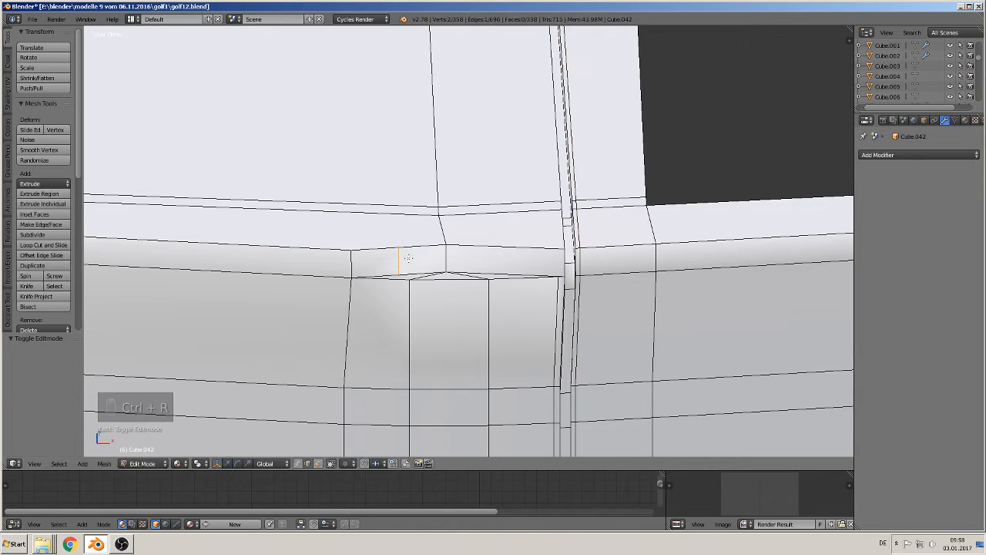
{"action": "left_click", "coordinate": [425, 259]}
- Add a loop cut between the bend's centre and the groove, slid so its rim part sits above the bend's right inner vertical edge
{"action": "key", "text": "ctrl+r"}
{"action": "left_click", "coordinate": [504, 255]}
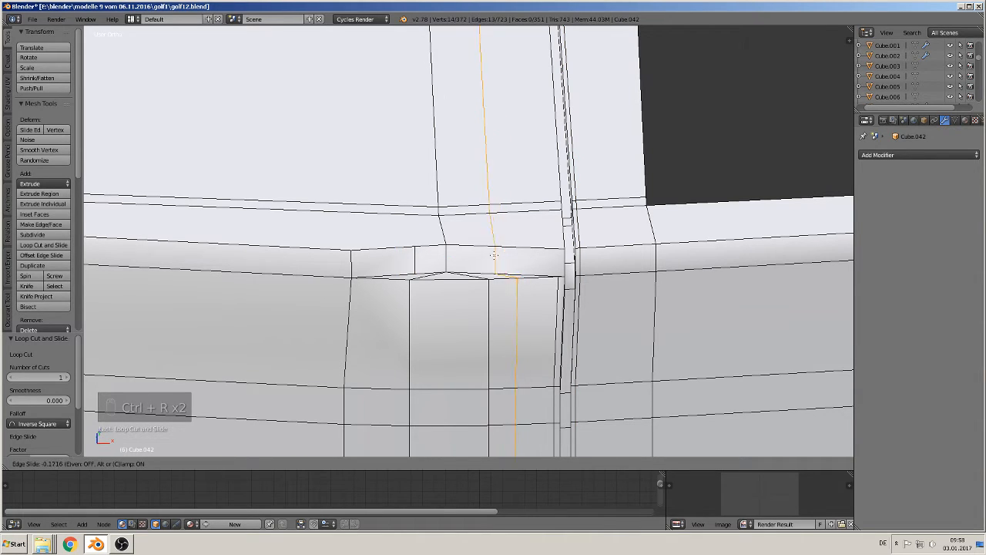
{"action": "left_click", "coordinate": [490, 252]}
{"action": "key", "text": "a"}
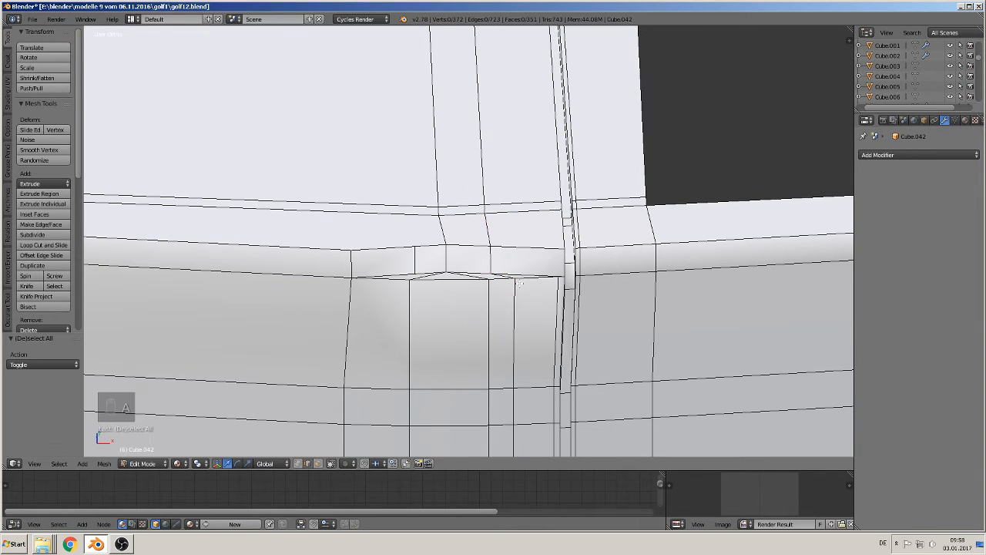
- Select the new loop's edges down the pocket front, from below the rim to the underside, and dissolve them
{"action": "middle_click_drag", "start_coordinate": [524, 302], "coordinate": [502, 266], "text": "shift"}
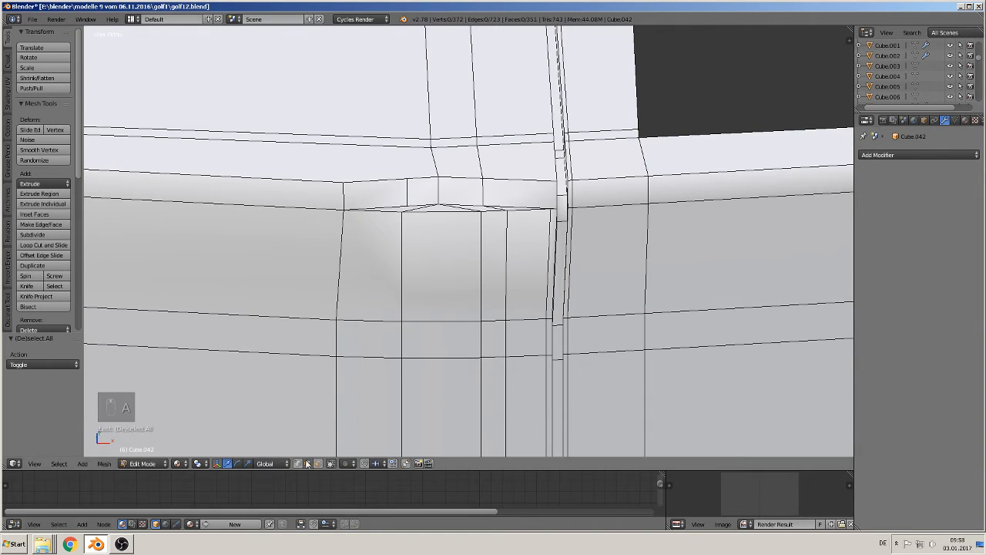
{"action": "right_click", "coordinate": [499, 209]}
{"action": "right_click", "coordinate": [510, 239], "text": "shift"}
{"action": "middle_click_drag", "start_coordinate": [537, 331], "coordinate": [515, 262], "text": "shift"}
{"action": "right_click", "coordinate": [494, 269], "text": "shift"}
{"action": "right_click", "coordinate": [498, 341], "text": "shift"}
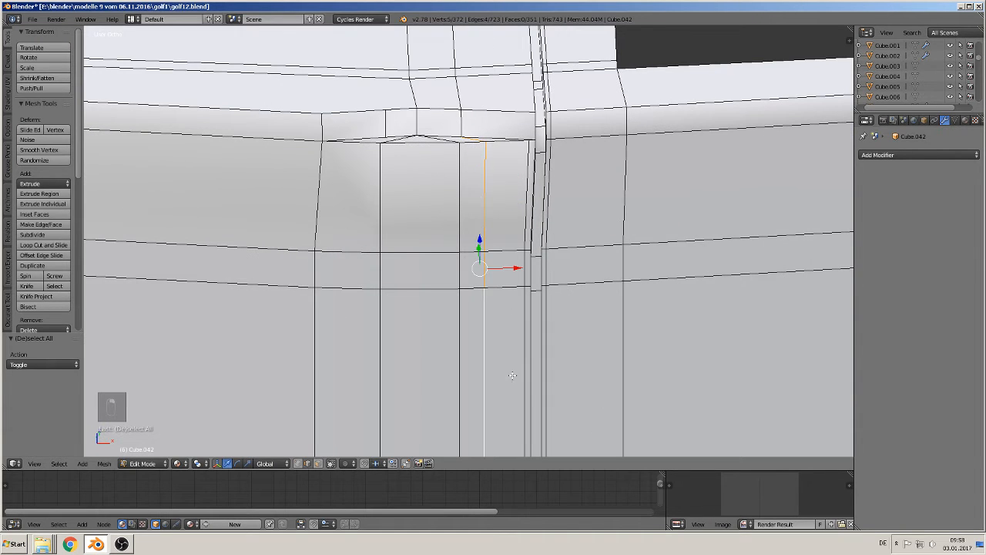
{"action": "middle_click_drag", "start_coordinate": [512, 376], "coordinate": [515, 116]}
{"action": "right_click", "coordinate": [490, 258], "text": "shift"}
{"action": "right_click", "coordinate": [491, 321], "text": "shift"}
{"action": "middle_click_drag", "start_coordinate": [521, 372], "coordinate": [525, 91], "text": "shift"}
{"action": "right_click", "coordinate": [494, 353], "text": "shift"}
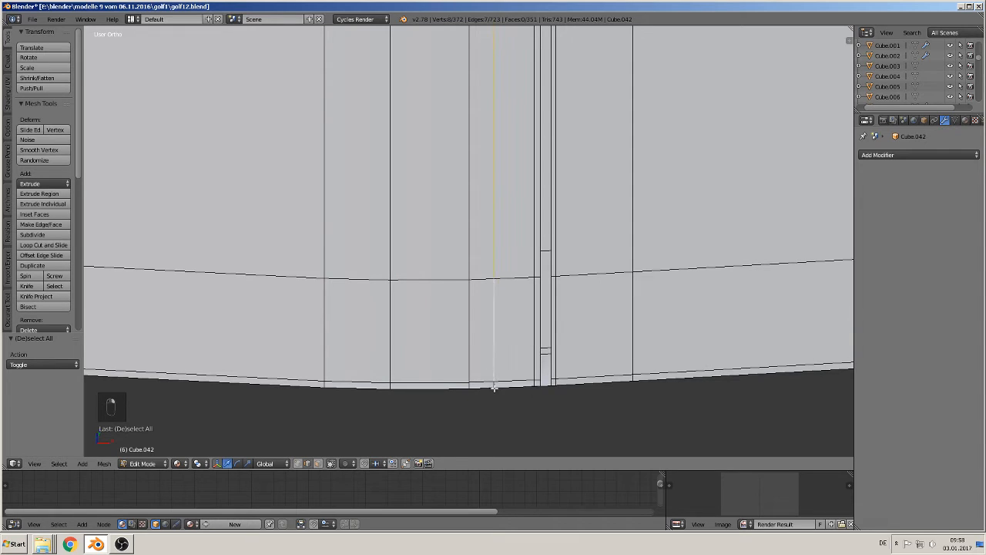
{"action": "right_click", "coordinate": [494, 384], "text": "shift"}
{"action": "right_click", "coordinate": [487, 389], "text": "shift"}
{"action": "key", "text": "x"}
{"action": "left_click", "coordinate": [509, 410]}
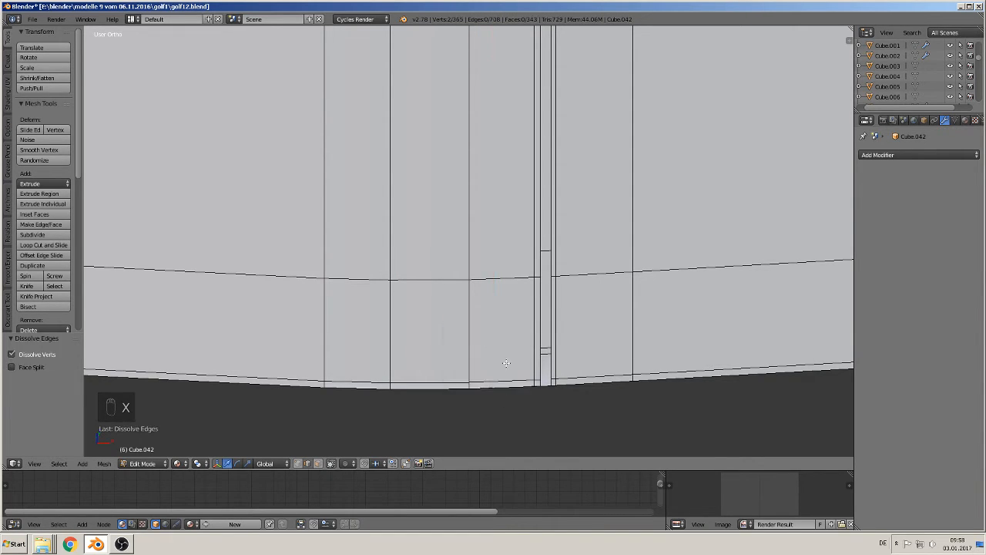
- Knife-cut an edge from the short rim cut's upper vertex across the top cover to its back edge
{"action": "scroll", "coordinate": [537, 143], "scroll_direction": "down", "scroll_amount": 2}
{"action": "middle_click_drag", "start_coordinate": [537, 143], "coordinate": [560, 373], "text": "shift"}
{"action": "middle_click_drag", "start_coordinate": [483, 168], "coordinate": [535, 388], "text": "shift"}
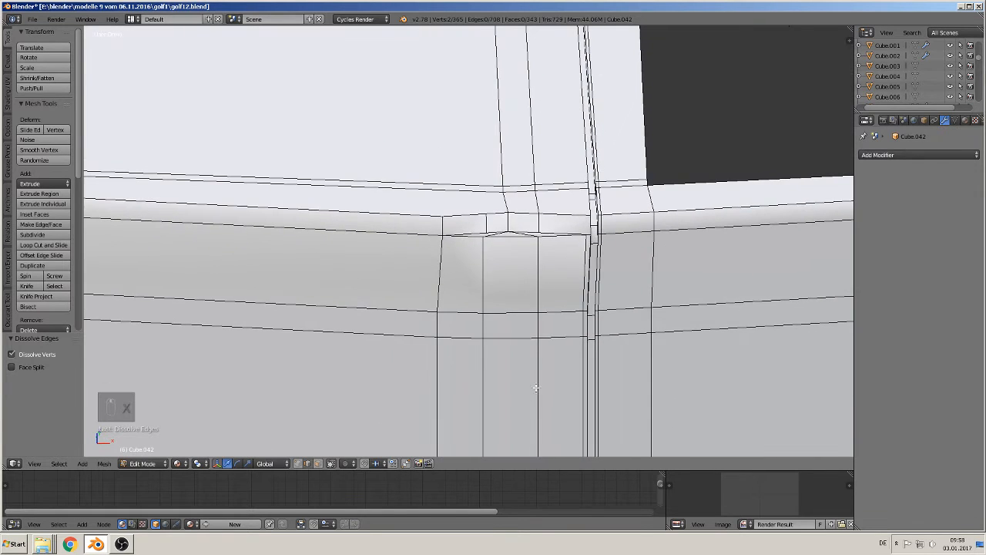
{"action": "scroll", "coordinate": [577, 244], "scroll_direction": "up", "scroll_amount": 3}
{"action": "mouse_move", "coordinate": [577, 244]}
{"action": "middle_mouse_down"}
{"action": "mouse_move", "coordinate": [559, 298]}
{"action": "mouse_move", "coordinate": [554, 287]}
{"action": "mouse_move", "coordinate": [574, 238]}
{"action": "middle_mouse_up"}
{"action": "middle_click_drag", "start_coordinate": [568, 165], "coordinate": [594, 209], "text": "shift"}
{"action": "middle_click_drag", "start_coordinate": [479, 235], "coordinate": [480, 318]}
{"action": "scroll", "coordinate": [516, 248], "scroll_direction": "down", "scroll_amount": 1}
{"action": "scroll", "coordinate": [515, 248], "scroll_direction": "down", "scroll_amount": 3}
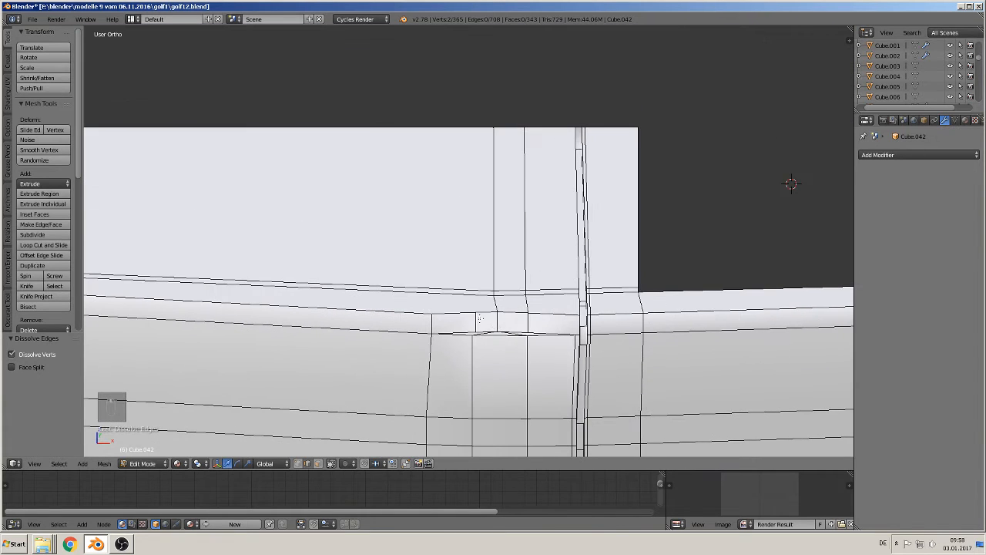
{"action": "left_click", "coordinate": [26, 286]}
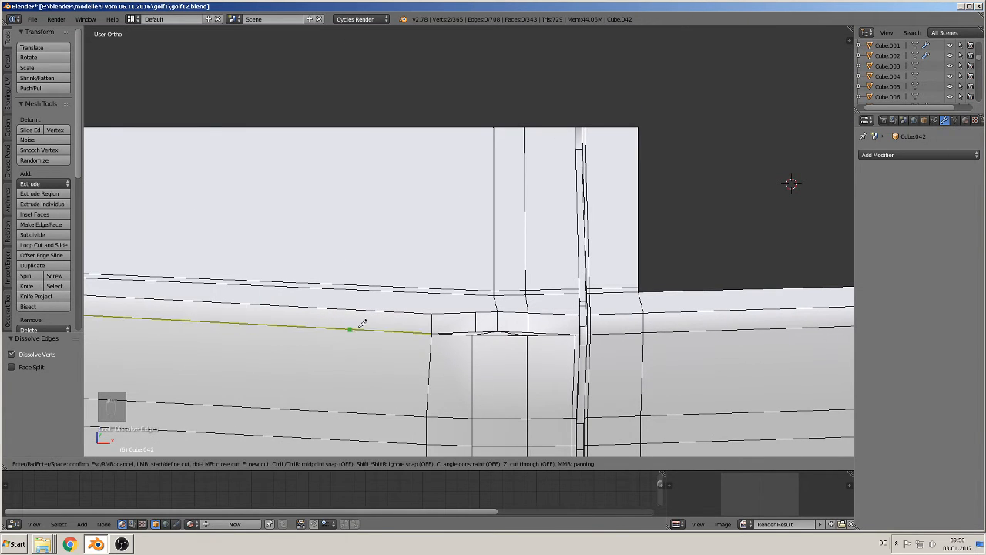
{"action": "left_click", "coordinate": [475, 312]}
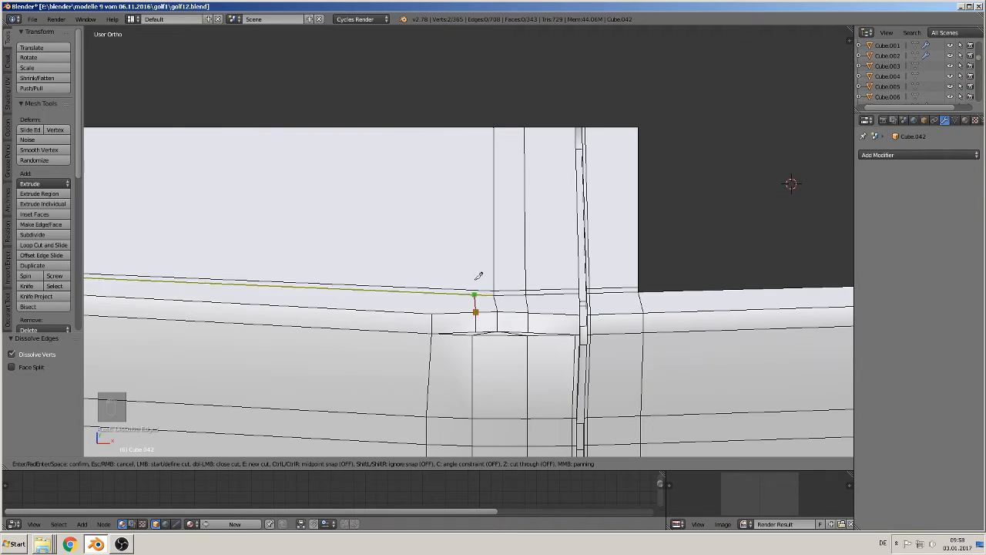
{"action": "left_click", "coordinate": [477, 125]}
{"action": "key", "text": "Return"}
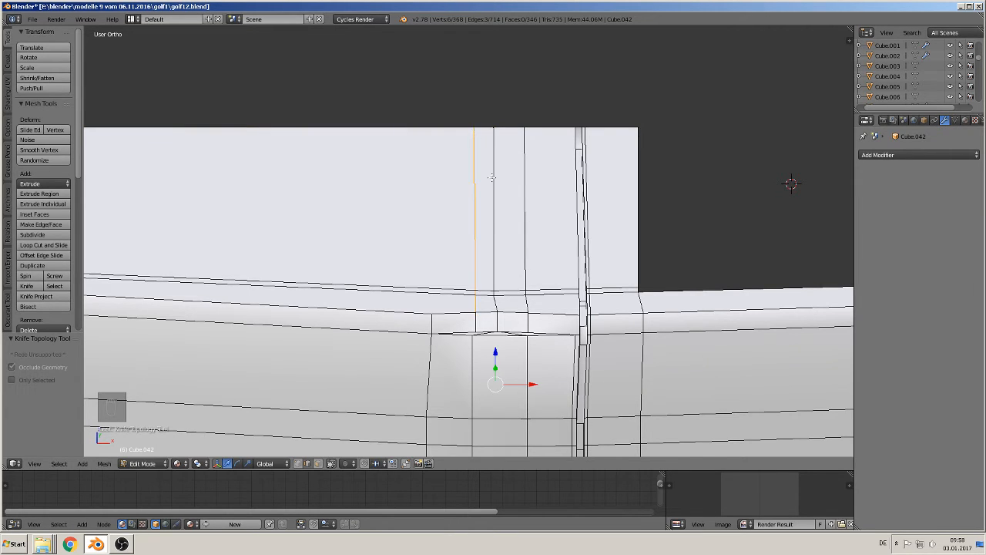
- Delete the two slanted edges running from the rim's centre vertex down to the bend's inner vertical edges
{"action": "scroll", "coordinate": [469, 241], "scroll_direction": "up", "scroll_amount": 2}
{"action": "scroll", "coordinate": [432, 300], "scroll_direction": "up", "scroll_amount": 2}
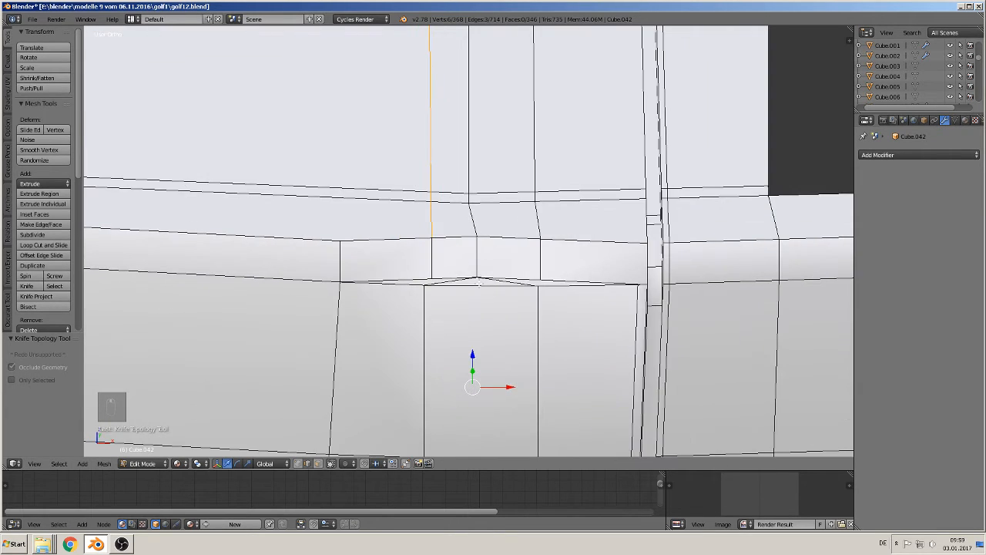
{"action": "right_click", "coordinate": [454, 283]}
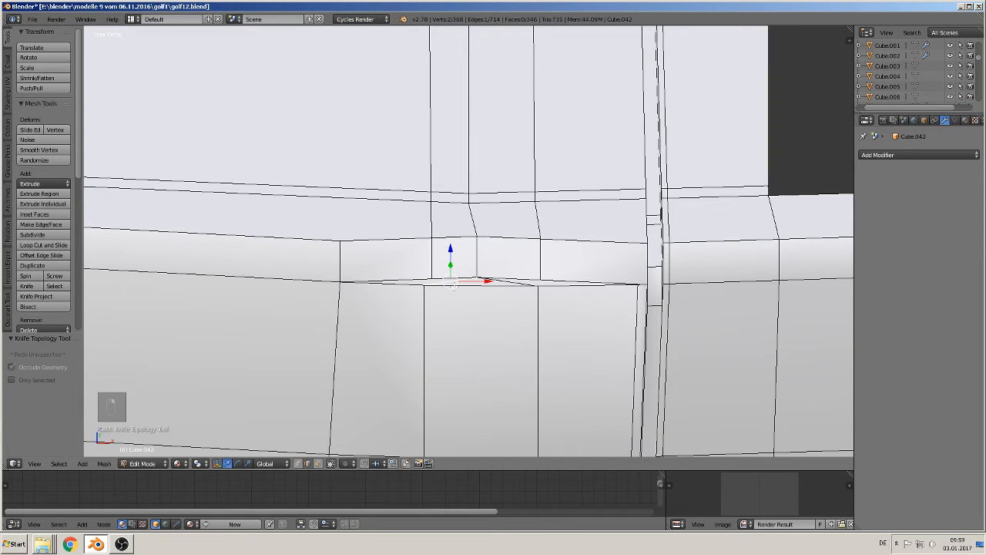
{"action": "key", "text": "x"}
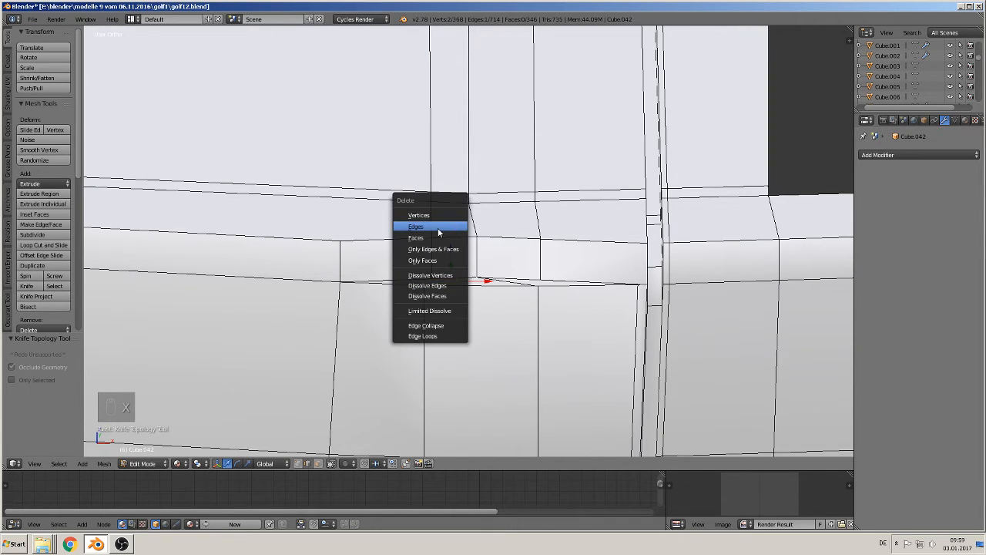
{"action": "left_click", "coordinate": [438, 226]}
{"action": "right_click", "coordinate": [505, 284]}
{"action": "key", "text": "x"}
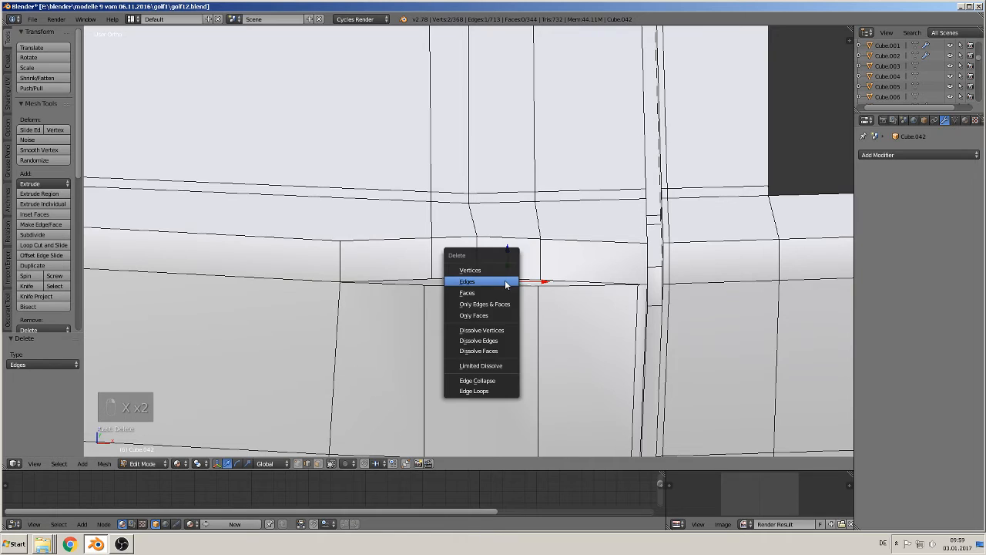
{"action": "left_click", "coordinate": [503, 283]}
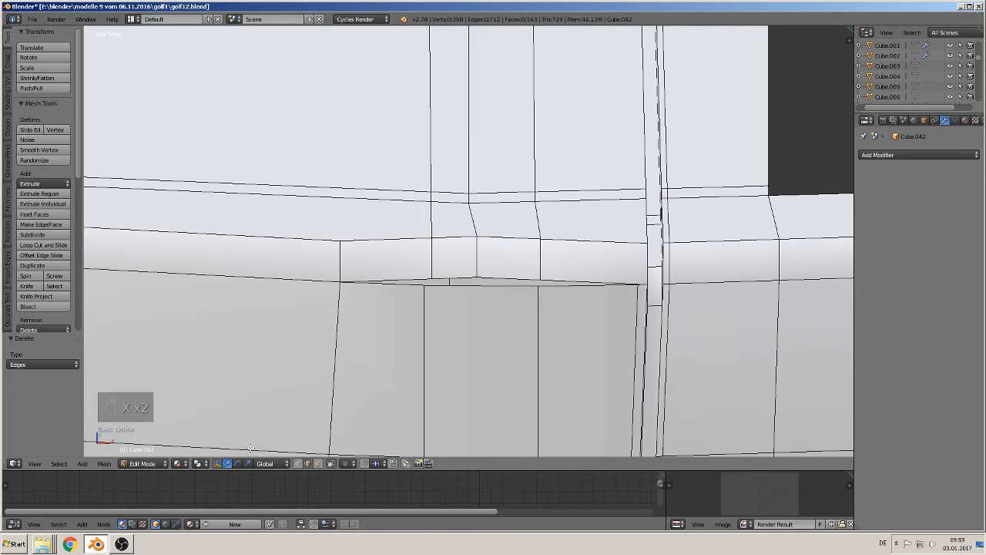
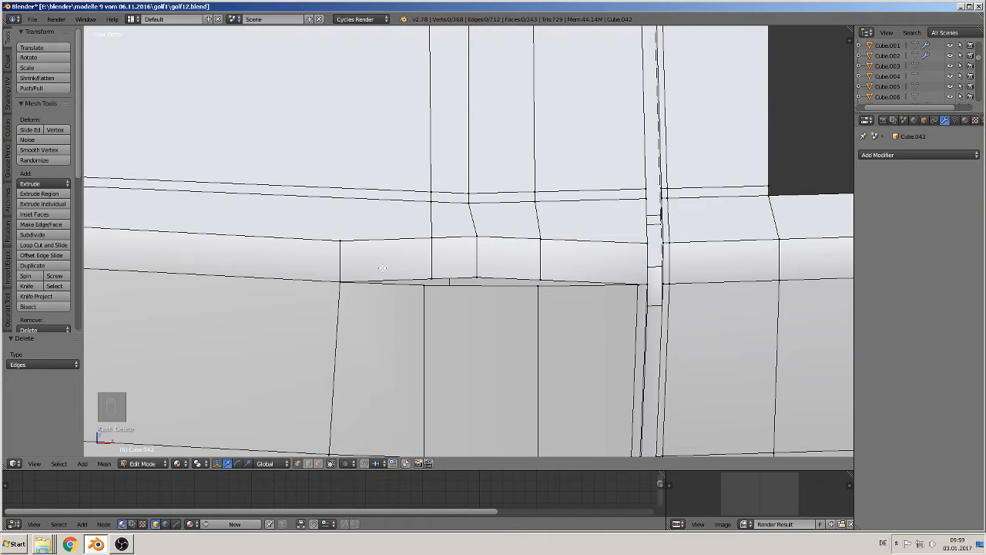
- Merge at center the two close vertex pairs where the bend's inner vertical edges meet the rim
{"action": "right_click", "coordinate": [429, 279]}
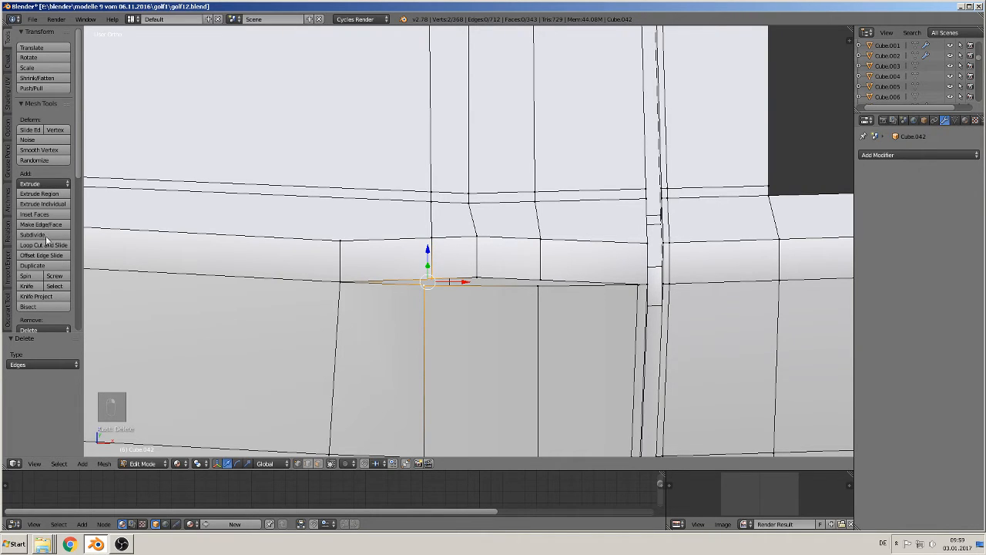
{"action": "scroll", "coordinate": [34, 297], "scroll_direction": "down", "scroll_amount": 3}
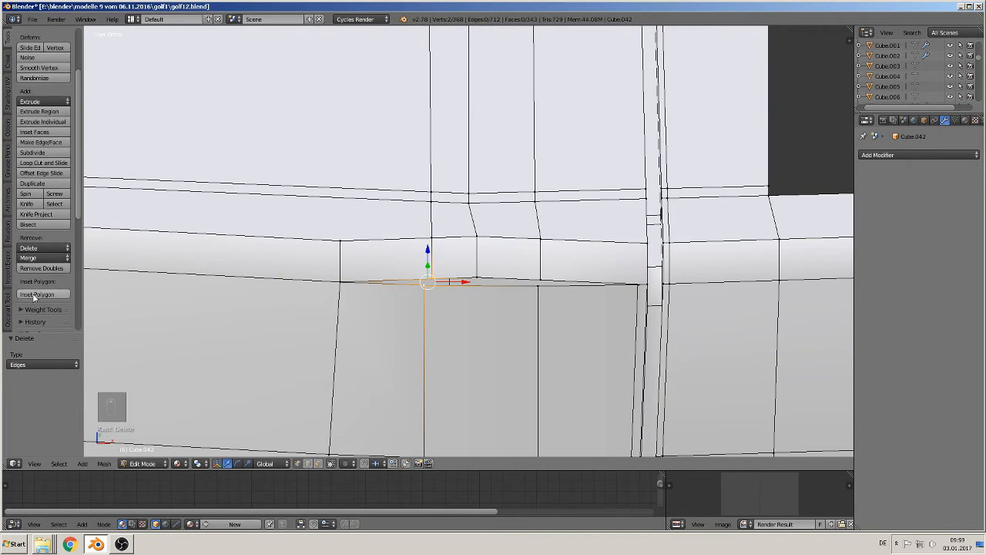
{"action": "left_click", "coordinate": [30, 260]}
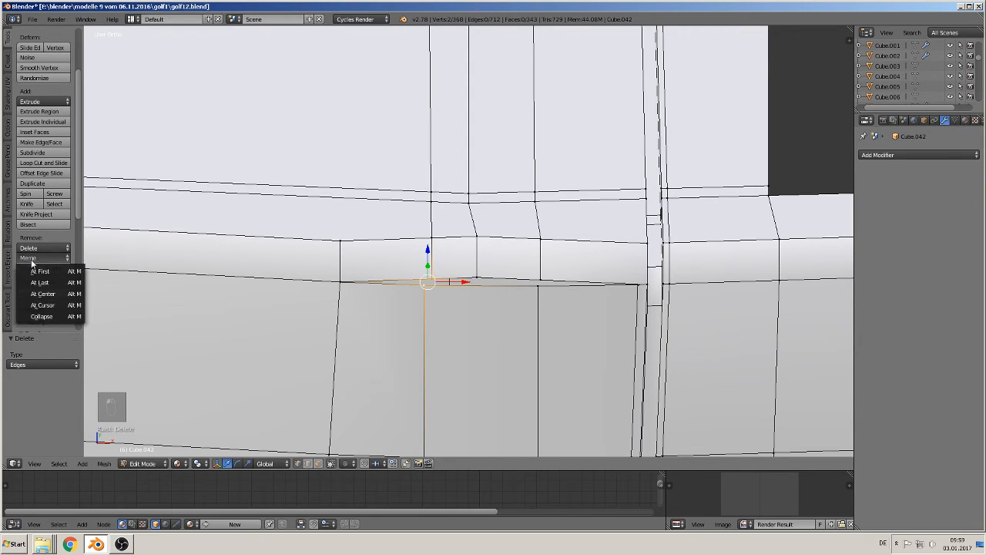
{"action": "left_click", "coordinate": [53, 294]}
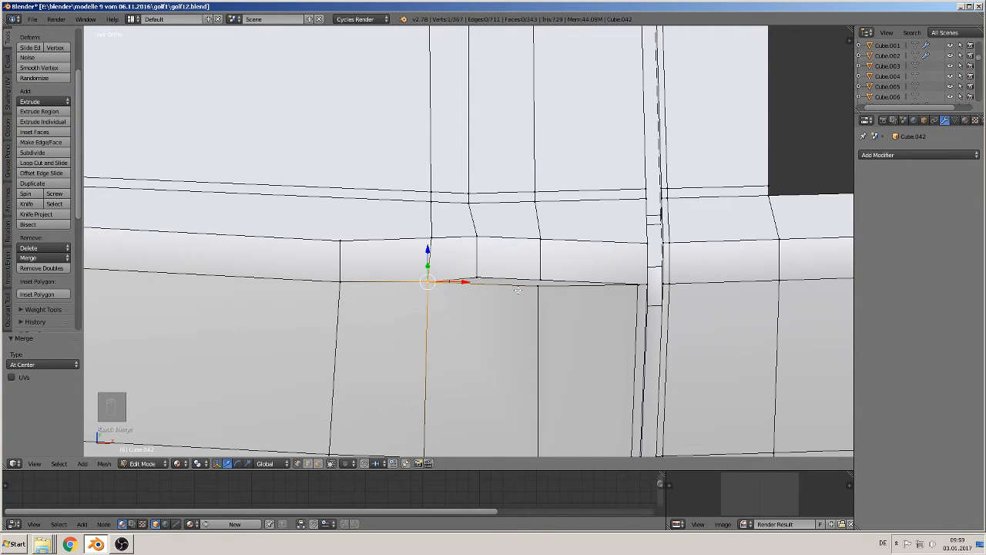
{"action": "right_click", "coordinate": [547, 280]}
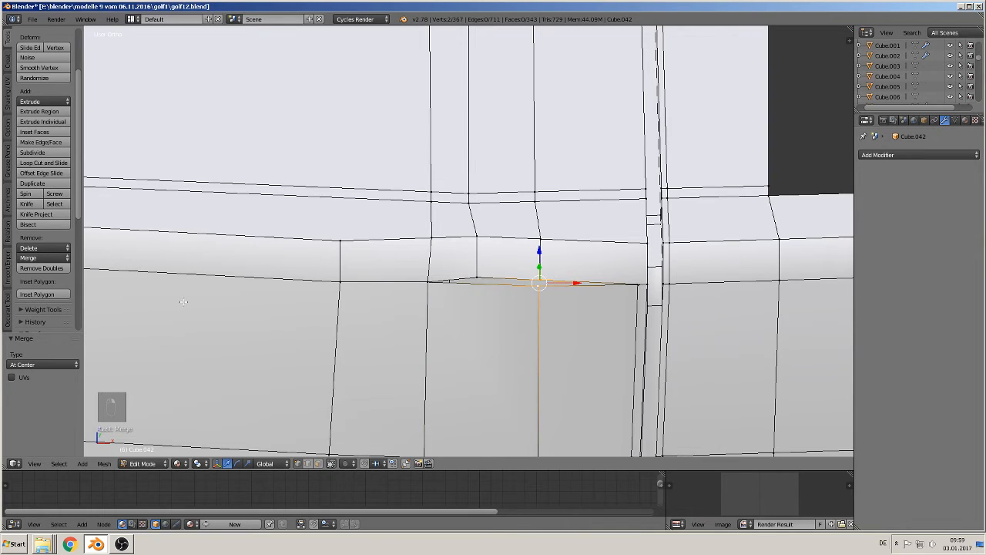
{"action": "left_click", "coordinate": [30, 258]}
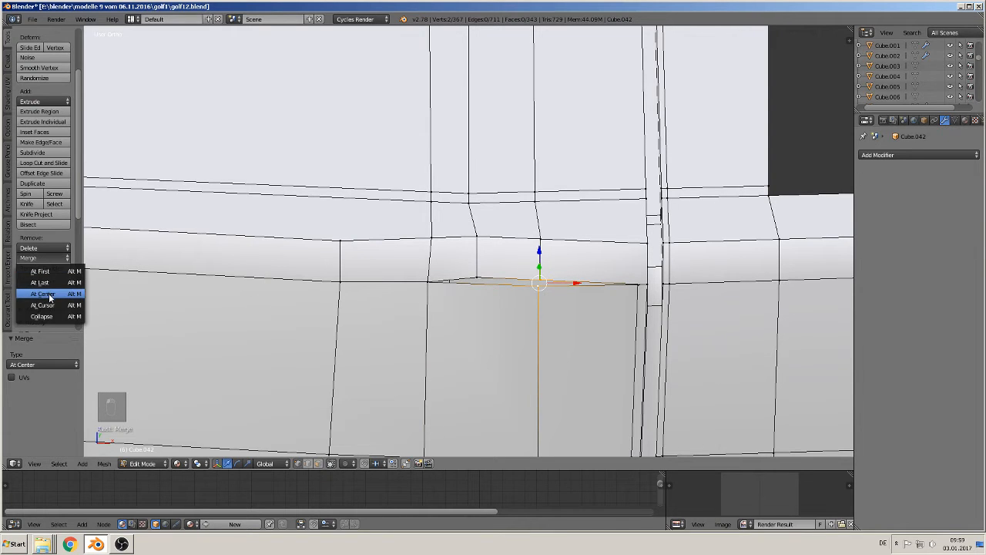
{"action": "left_click", "coordinate": [47, 293]}
- Select the edge loop running through the bend's centre across the top cover and rim, and dissolve its edges
{"action": "scroll", "coordinate": [444, 272], "scroll_direction": "down", "scroll_amount": 7}
{"action": "middle_click_drag", "start_coordinate": [509, 254], "coordinate": [469, 264], "text": "shift"}
{"action": "right_click", "coordinate": [446, 233], "text": "alt"}
{"action": "key", "text": "x"}
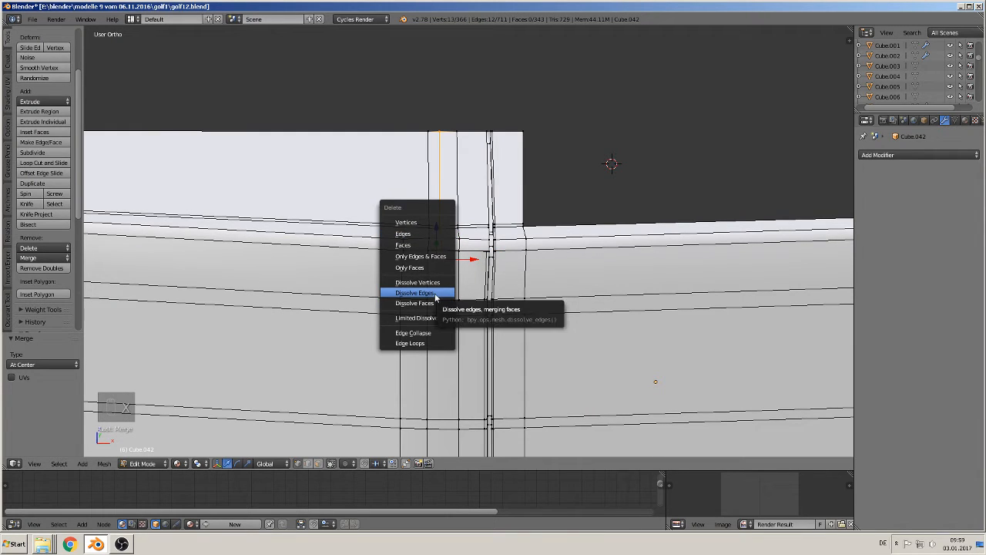
{"action": "left_click", "coordinate": [436, 294]}
- Knife-cut an edge from the rim vertex above the bend's outer left vertical edge straight across the top cover to its back edge
{"action": "scroll", "coordinate": [462, 292], "scroll_direction": "up", "scroll_amount": 3}
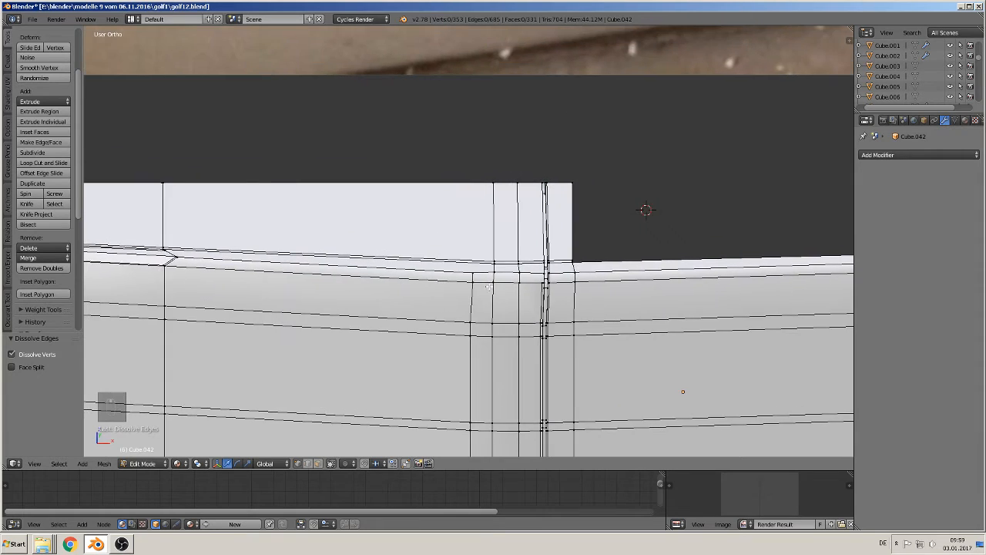
{"action": "scroll", "coordinate": [488, 288], "scroll_direction": "up", "scroll_amount": 1}
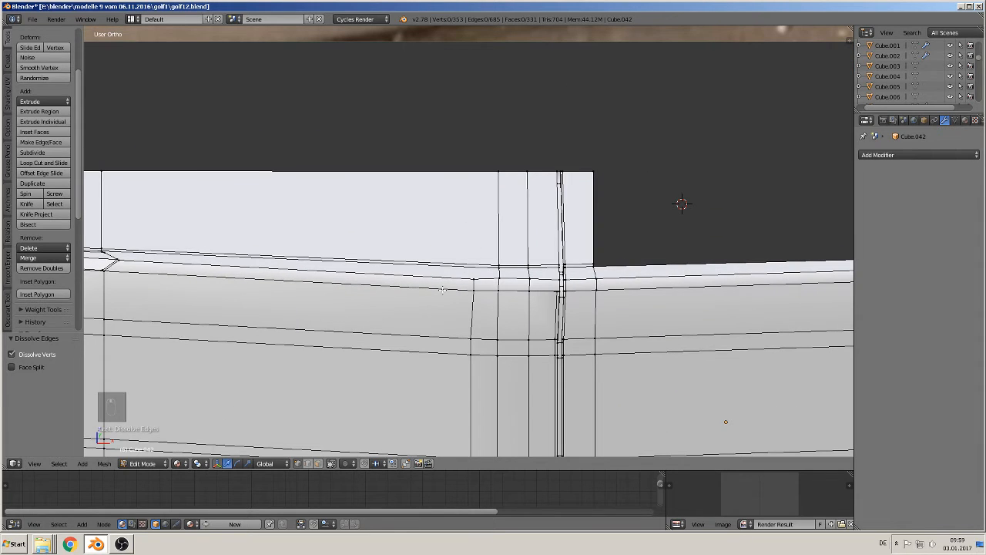
{"action": "key", "text": "k"}
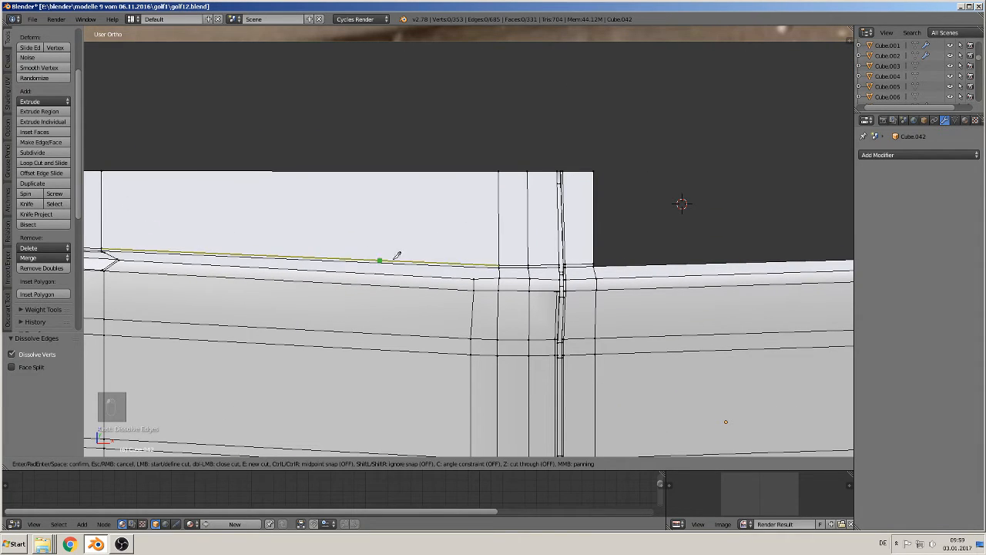
{"action": "left_click", "coordinate": [474, 279]}
{"action": "left_click", "coordinate": [473, 171]}
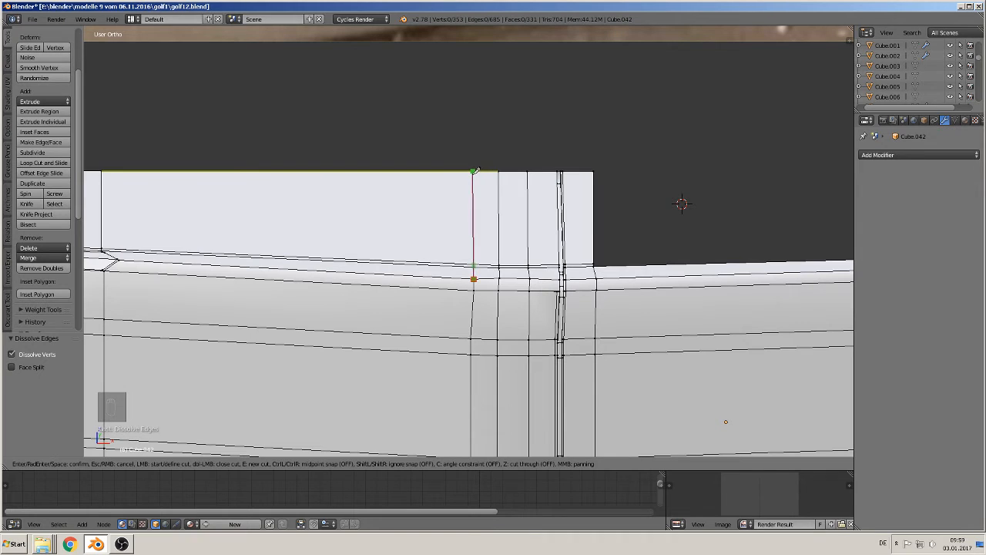
{"action": "key", "text": "Return"}
{"action": "scroll", "coordinate": [473, 171], "scroll_direction": "down", "scroll_amount": 1}
{"action": "scroll", "coordinate": [468, 242], "scroll_direction": "down", "scroll_amount": 3}
{"action": "key", "text": "a"}
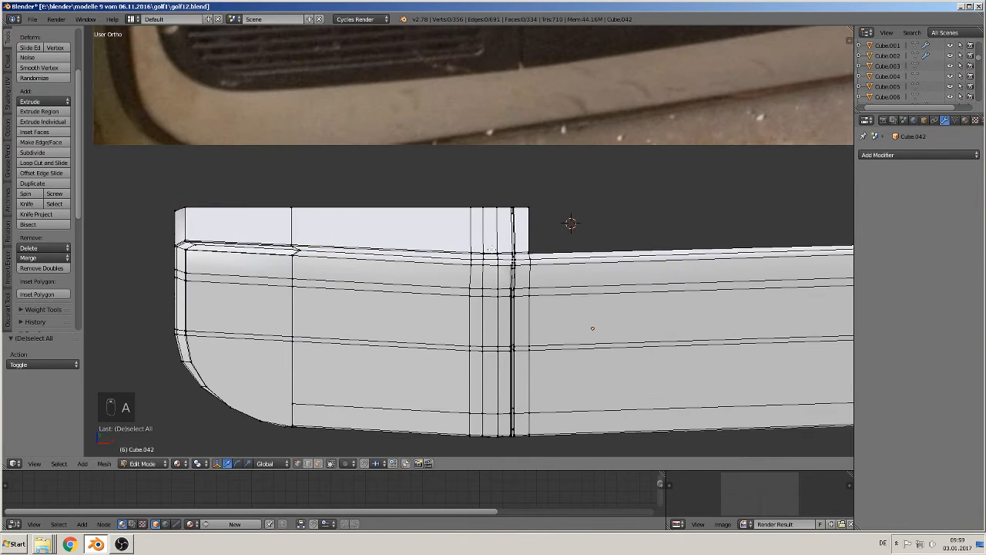
- Examine the pocket's bend, groove and rim from several angles, comparing the shaded surface with the mesh edges
{"action": "middle_click_drag", "start_coordinate": [491, 249], "coordinate": [471, 209], "text": "shift"}
{"action": "scroll", "coordinate": [471, 210], "scroll_direction": "up", "scroll_amount": 3}
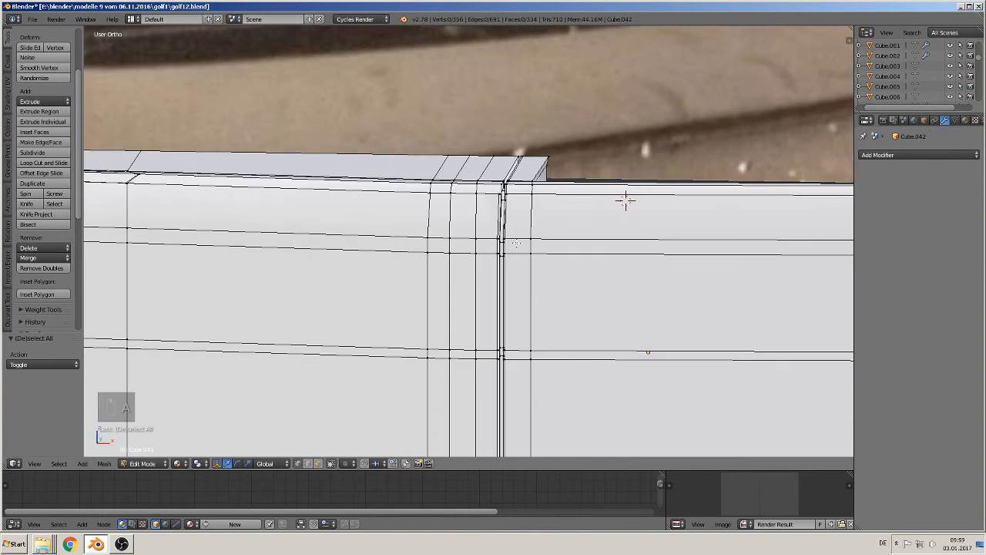
{"action": "scroll", "coordinate": [517, 243], "scroll_direction": "down", "scroll_amount": 2}
{"action": "middle_click_drag", "start_coordinate": [518, 249], "coordinate": [475, 251], "text": "shift"}
{"action": "key", "text": "Tab"}
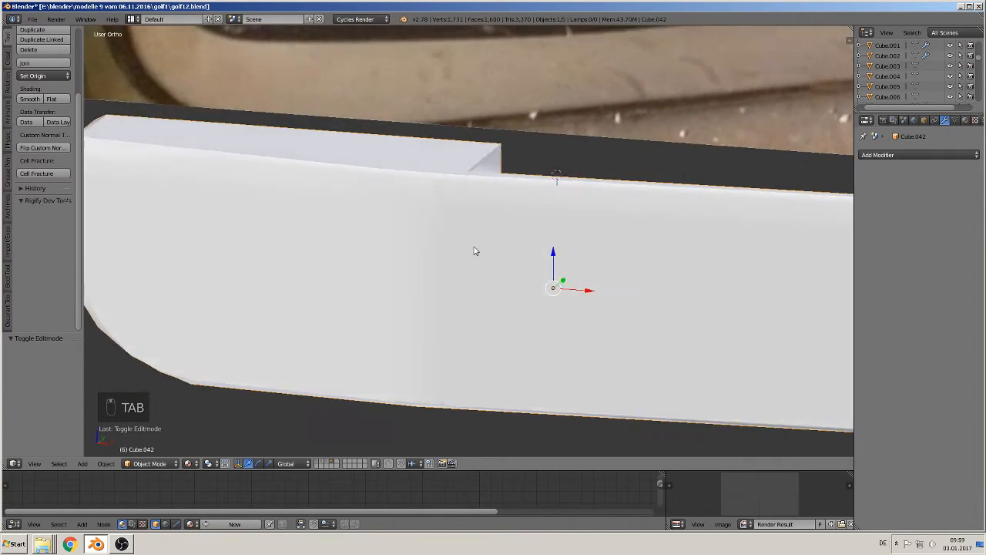
{"action": "scroll", "coordinate": [474, 251], "scroll_direction": "up", "scroll_amount": 2}
{"action": "key", "text": "Tab"}
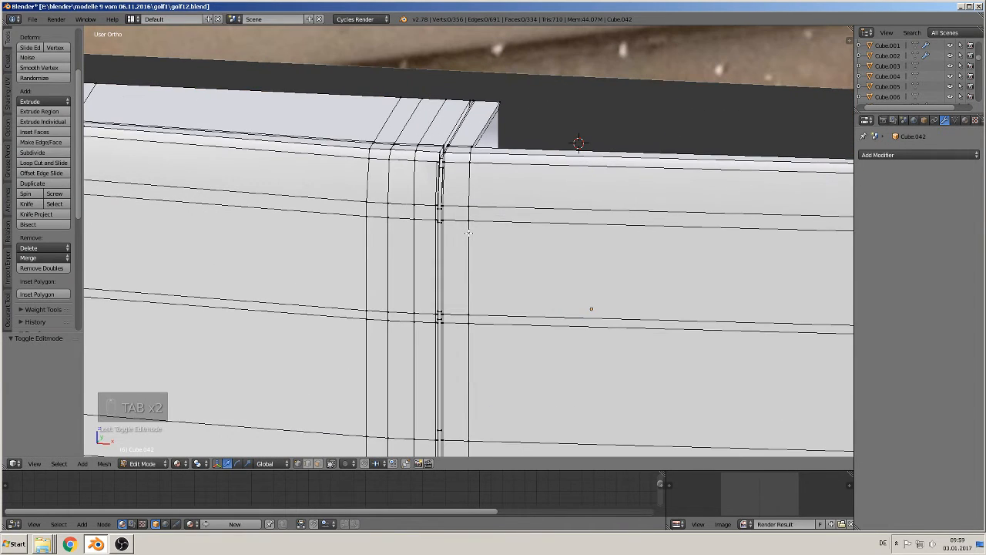
{"action": "scroll", "coordinate": [469, 233], "scroll_direction": "down", "scroll_amount": 3}
{"action": "key", "text": "Tab"}
{"action": "scroll", "coordinate": [467, 242], "scroll_direction": "down", "scroll_amount": 2}
{"action": "middle_click_drag", "start_coordinate": [467, 242], "coordinate": [398, 159]}
{"action": "scroll", "coordinate": [473, 237], "scroll_direction": "down", "scroll_amount": 4}
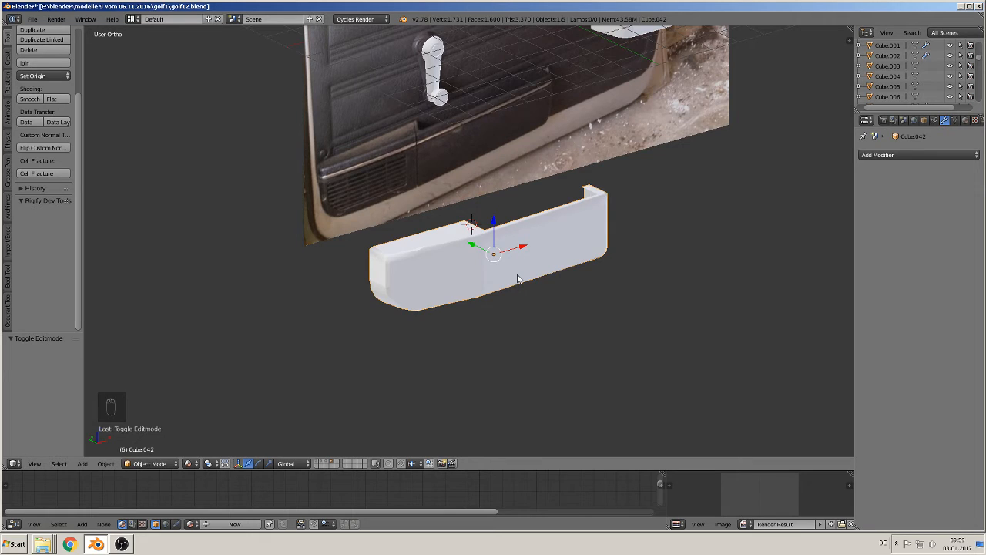
{"action": "scroll", "coordinate": [518, 279], "scroll_direction": "up", "scroll_amount": 2}
{"action": "middle_click_drag", "start_coordinate": [506, 277], "coordinate": [462, 242]}
- Move the pocket object down 1.396 units along Z in front view, clear of the reference photo
{"action": "key", "text": "KP_1"}
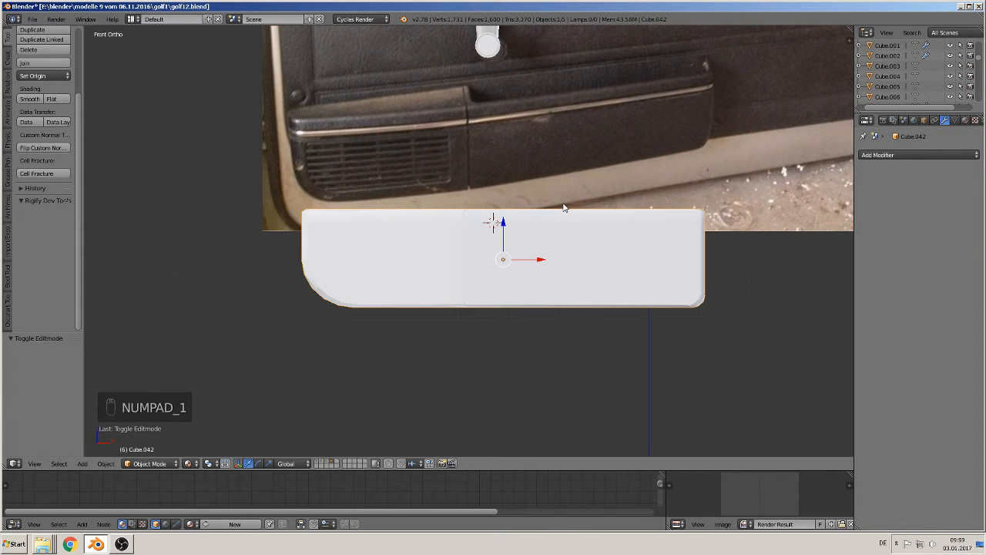
{"action": "left_click_drag", "start_coordinate": [504, 222], "coordinate": [503, 289]}
{"action": "scroll", "coordinate": [385, 179], "scroll_direction": "up", "scroll_amount": 2}
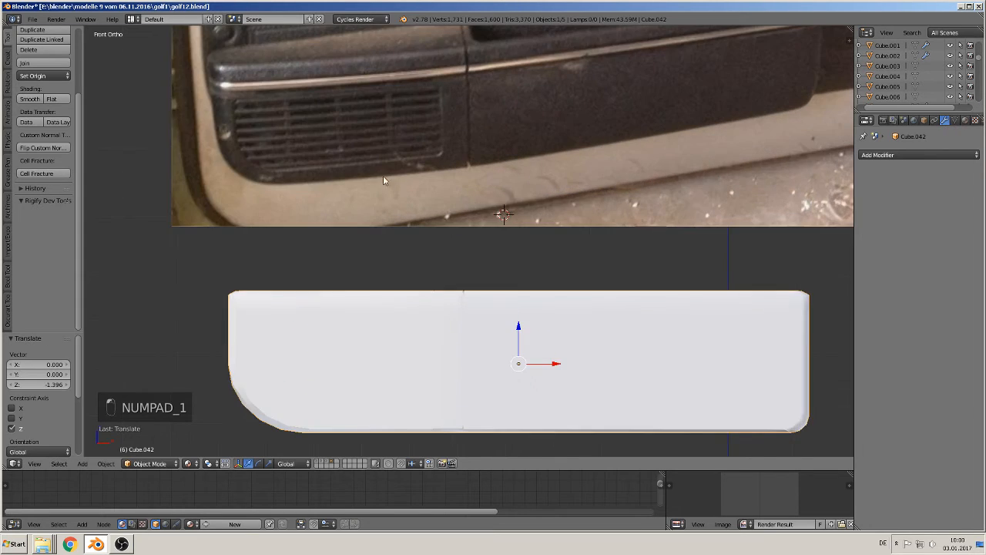
- Add a plane at the upper left of the photo's speaker grille, scale it to 0.375 and rotate it 90° about X
{"action": "middle_click_drag", "start_coordinate": [332, 164], "coordinate": [532, 237], "text": "shift"}
{"action": "key", "text": "a"}
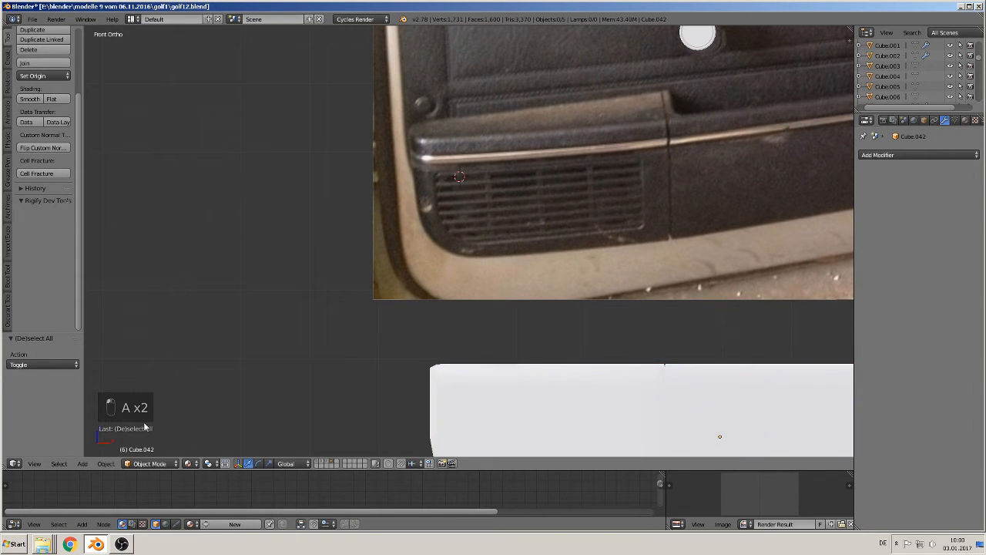
{"action": "left_click", "coordinate": [83, 463]}
{"action": "mouse_move", "coordinate": [105, 454]}
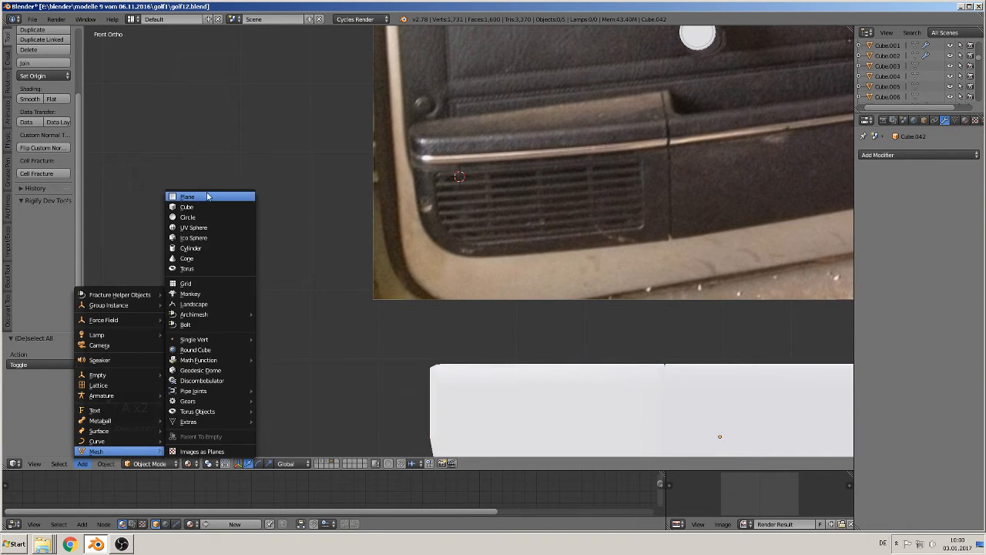
{"action": "left_click", "coordinate": [210, 193]}
{"action": "key", "text": "s"}
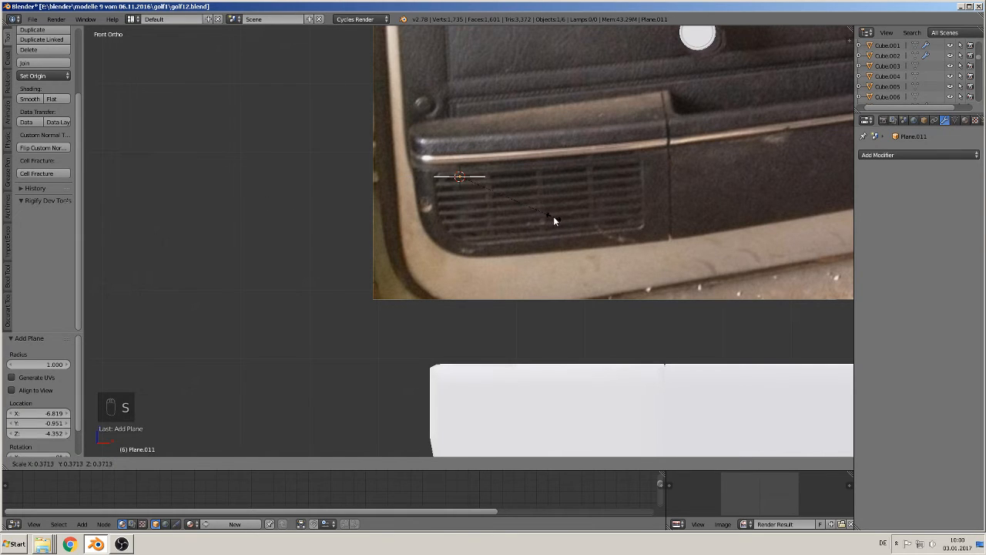
{"action": "left_click", "coordinate": [553, 216]}
{"action": "type", "text": "rx90"}
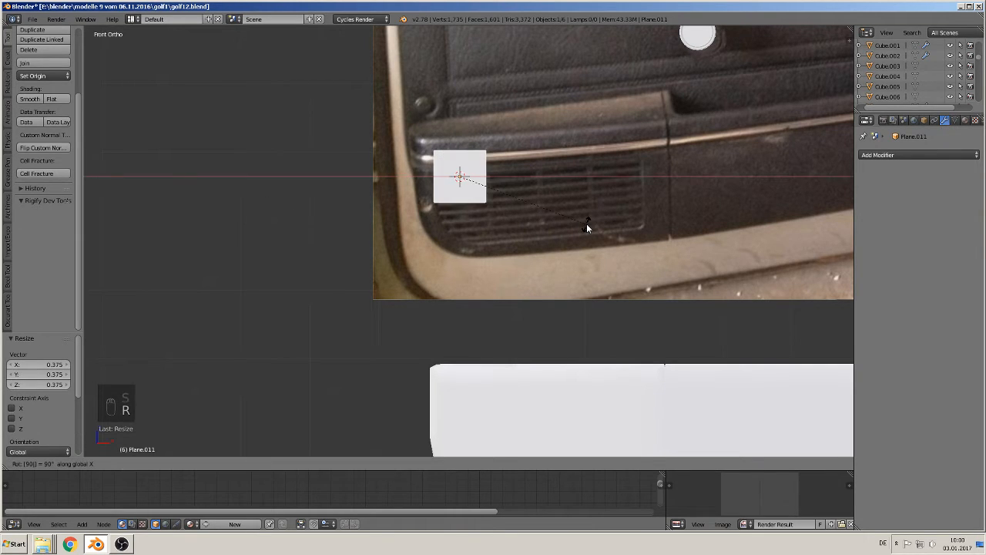
{"action": "key", "text": "Return"}
- Flatten the plane by 0.110 along Z and scale it uniformly by 0.853 to match one grille slot
{"action": "key", "text": "s"}
{"action": "key", "text": "z"}
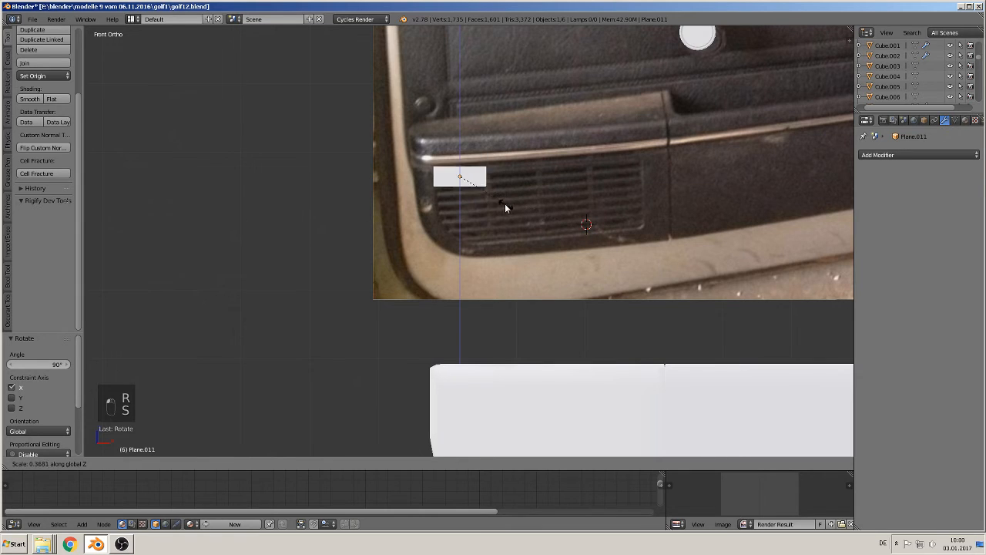
{"action": "left_click", "coordinate": [475, 183]}
{"action": "scroll", "coordinate": [539, 184], "scroll_direction": "up", "scroll_amount": 2}
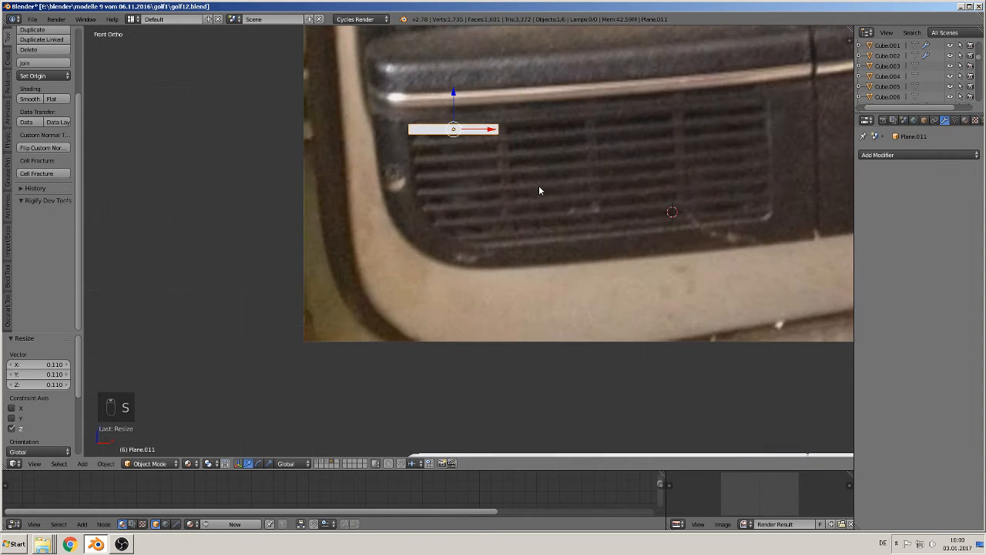
{"action": "middle_click_drag", "start_coordinate": [507, 218], "coordinate": [441, 257], "text": "shift"}
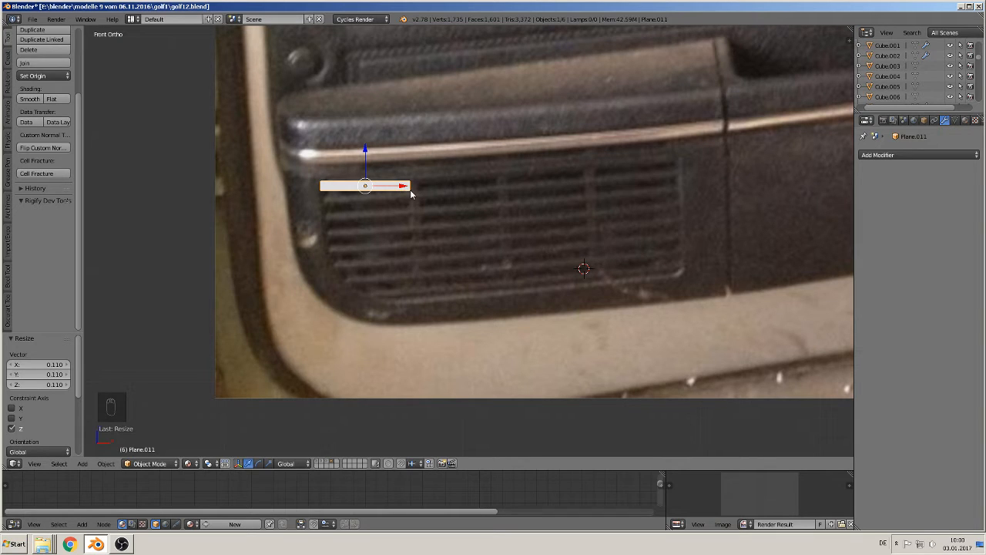
{"action": "key", "text": "s"}
{"action": "left_click", "coordinate": [422, 201]}
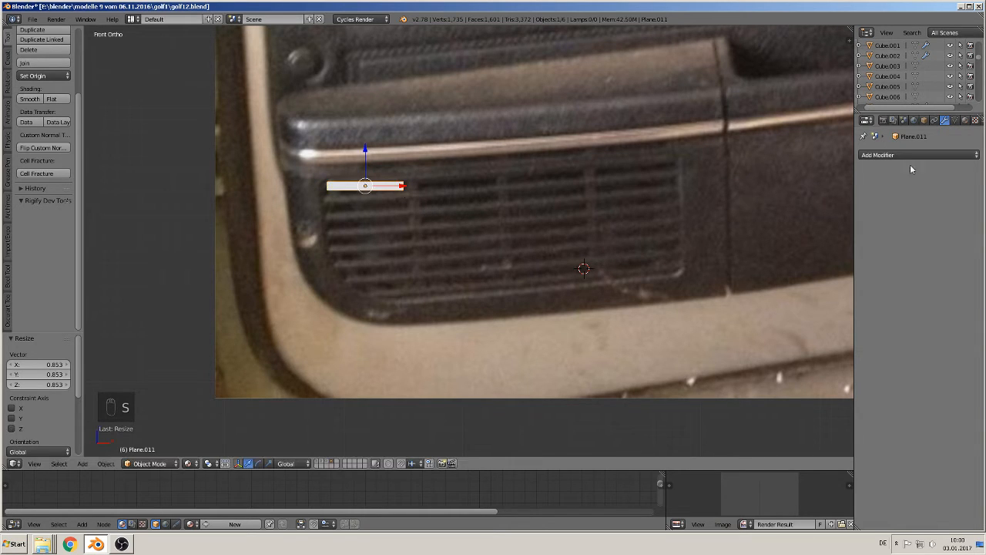
- Give the slot plane an Array modifier with an X relative offset of 1.100 and a count of 4
{"action": "left_click", "coordinate": [913, 155]}
{"action": "left_click", "coordinate": [775, 186]}
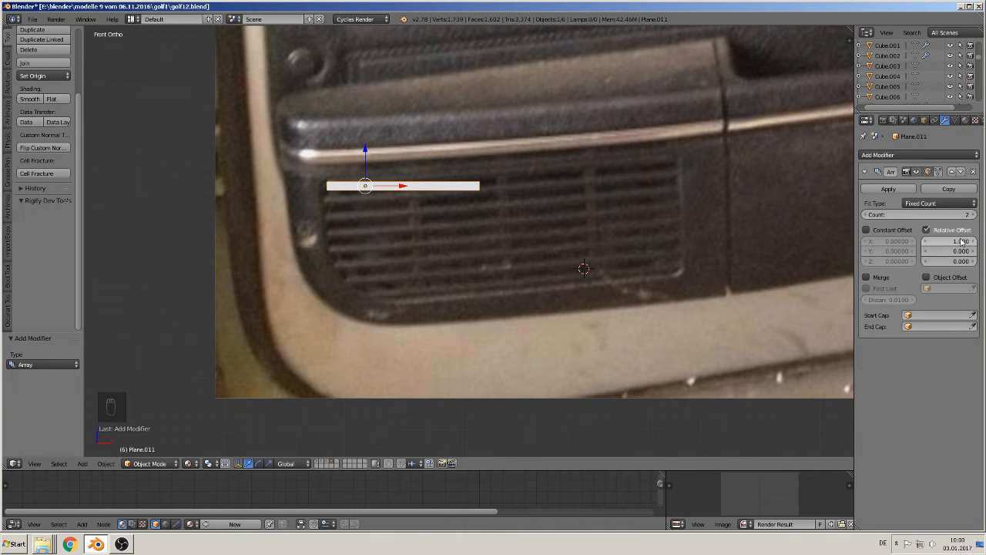
{"action": "left_click_drag", "start_coordinate": [961, 241], "coordinate": [973, 241]}
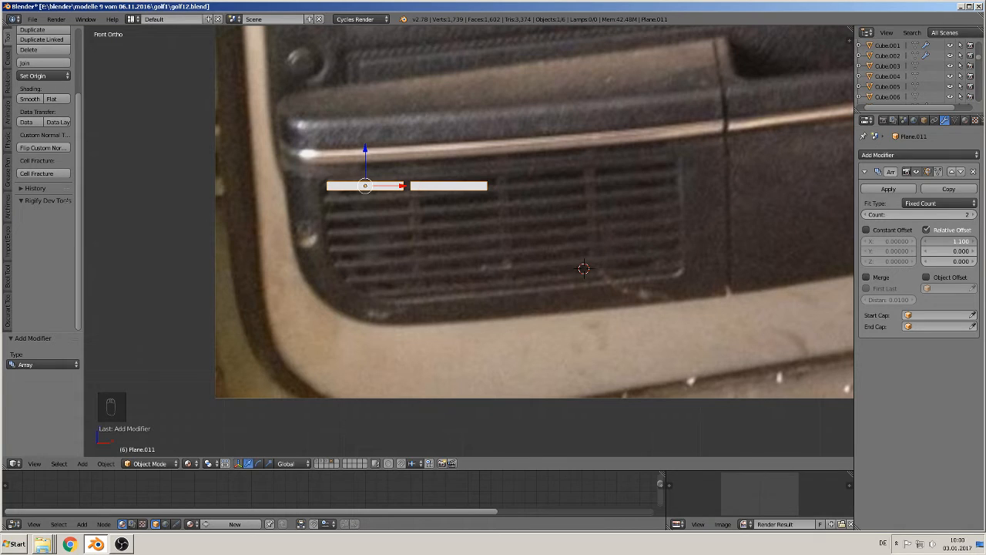
{"action": "left_click", "coordinate": [974, 217]}
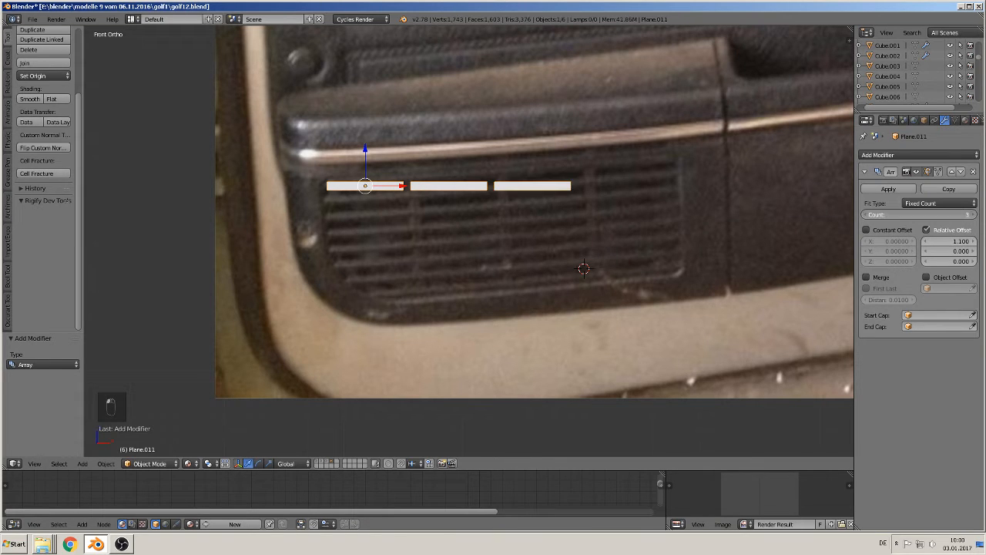
{"action": "left_click", "coordinate": [974, 216]}
- Add a second Array modifier to the slot plane and set its X relative offset to 0
{"action": "left_click", "coordinate": [928, 156]}
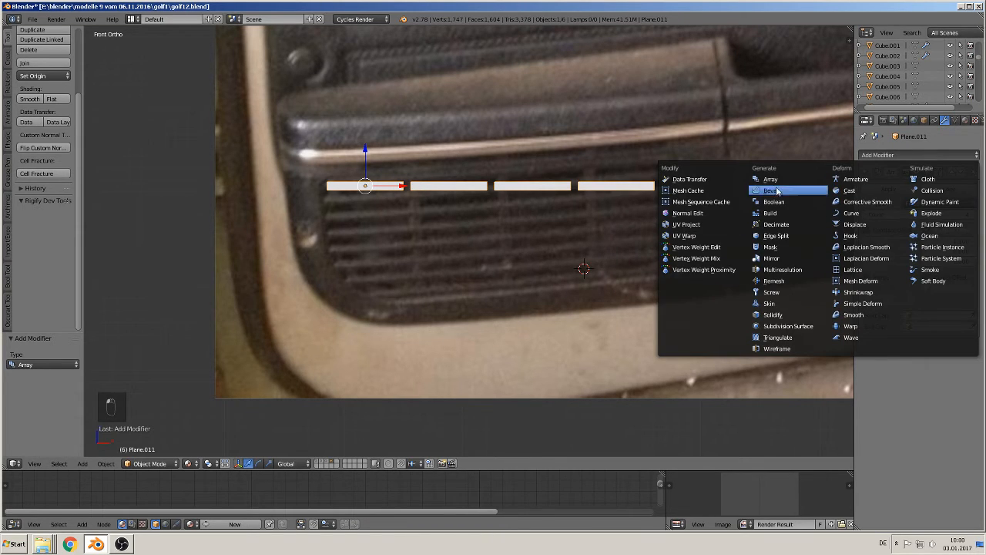
{"action": "left_click", "coordinate": [785, 180]}
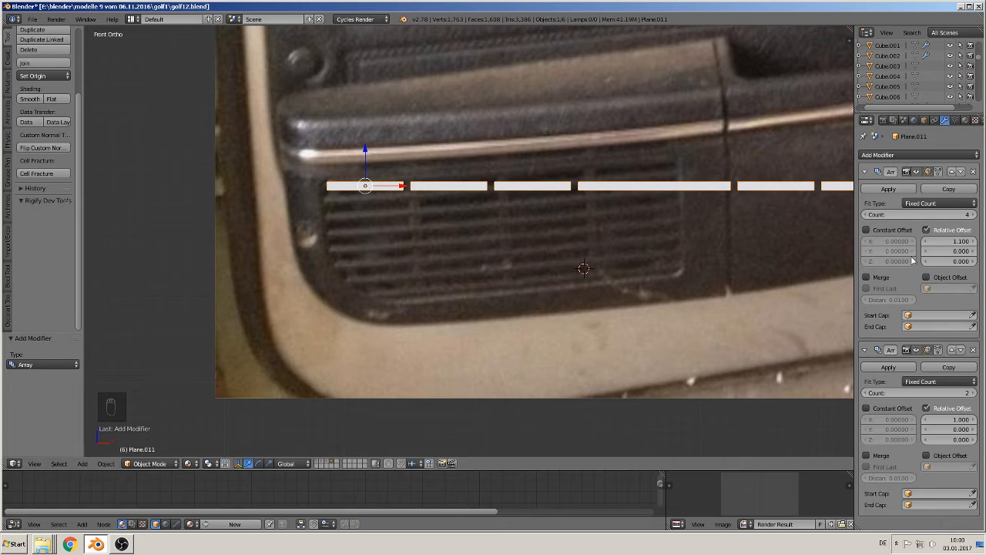
{"action": "left_click", "coordinate": [951, 419]}
{"action": "type", "text": "0"}
{"action": "key", "text": "Return"}
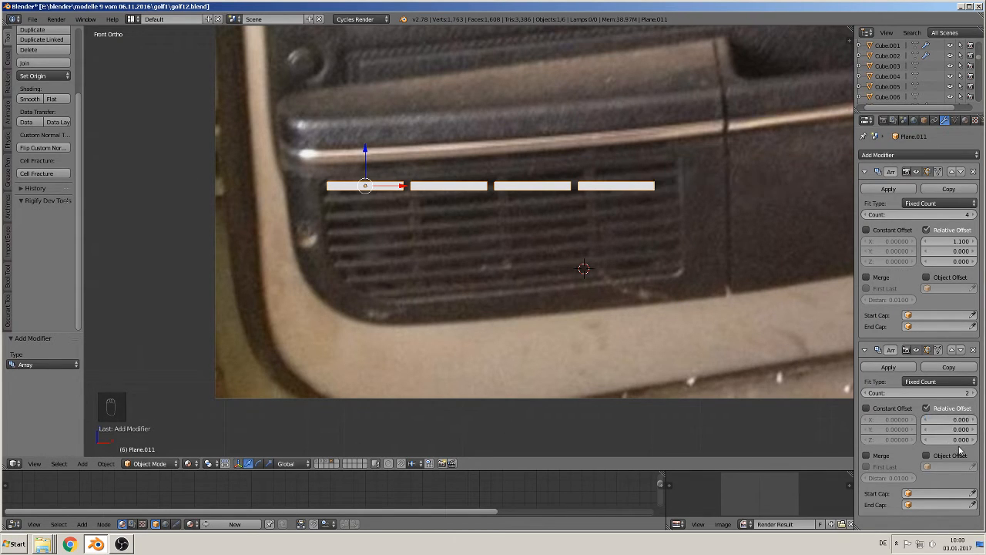
- Try Z relative offsets such as 1 and -0.900 on the second array to create another row of slots
{"action": "left_click", "coordinate": [952, 439]}
{"action": "type", "text": "1"}
{"action": "key", "text": "Return"}
{"action": "scroll", "coordinate": [742, 349], "scroll_direction": "down", "scroll_amount": 6}
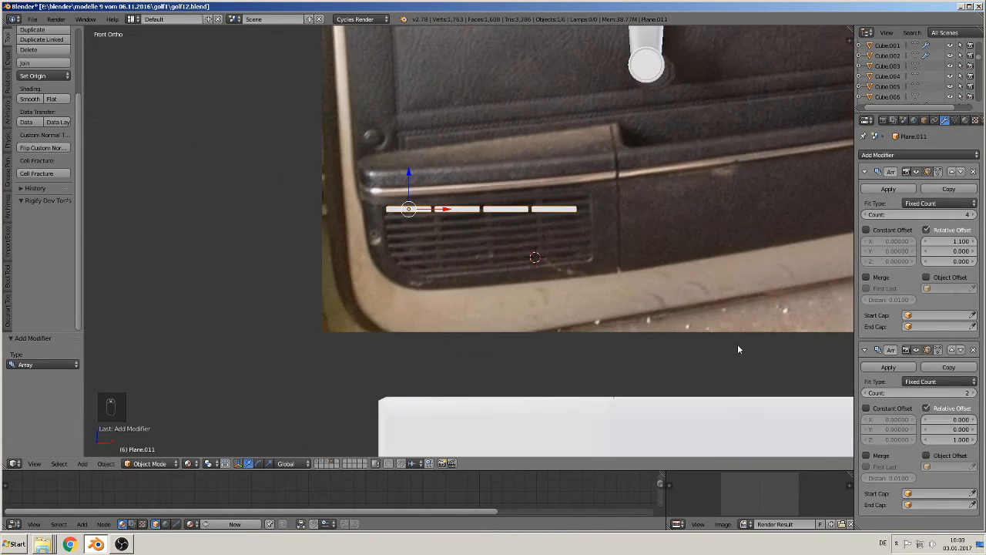
{"action": "scroll", "coordinate": [738, 345], "scroll_direction": "up", "scroll_amount": 4}
{"action": "left_click_drag", "start_coordinate": [952, 442], "coordinate": [942, 443]}
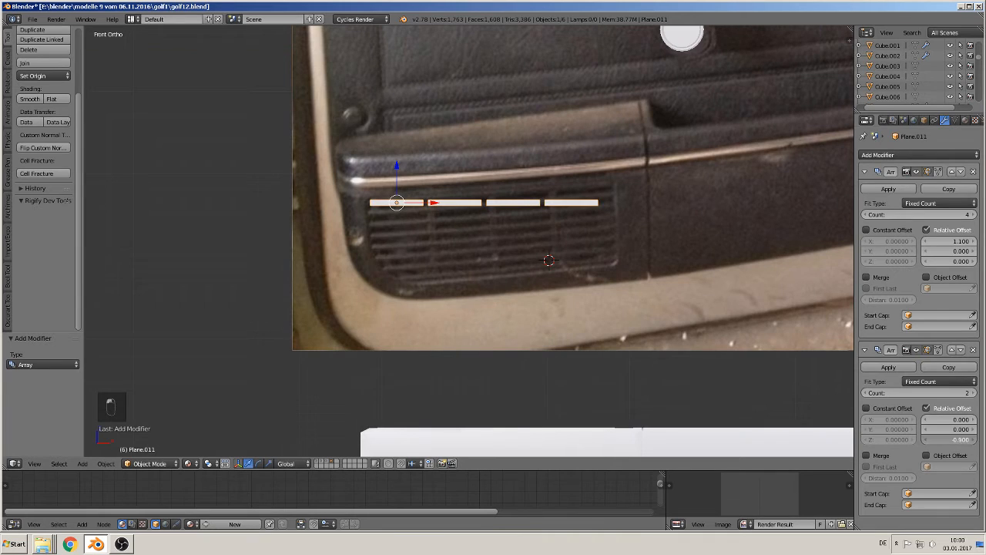
{"action": "left_click", "coordinate": [953, 440]}
{"action": "type", "text": "-0.2"}
{"action": "key", "text": "Return"}
- Set the second array's Y relative offset to -2.200 to place a second row of slots below the first
{"action": "left_click", "coordinate": [956, 428]}
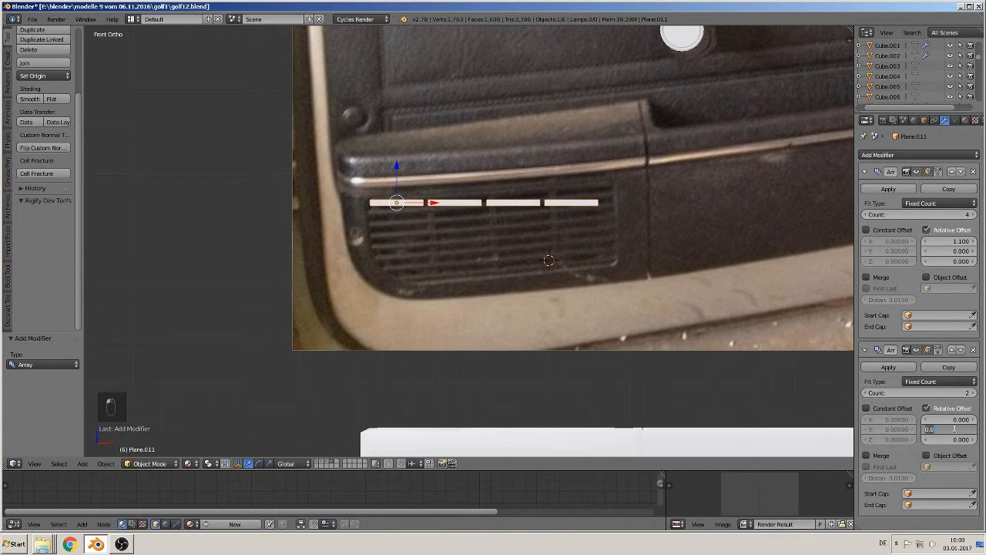
{"action": "type", "text": "1"}
{"action": "key", "text": "Return"}
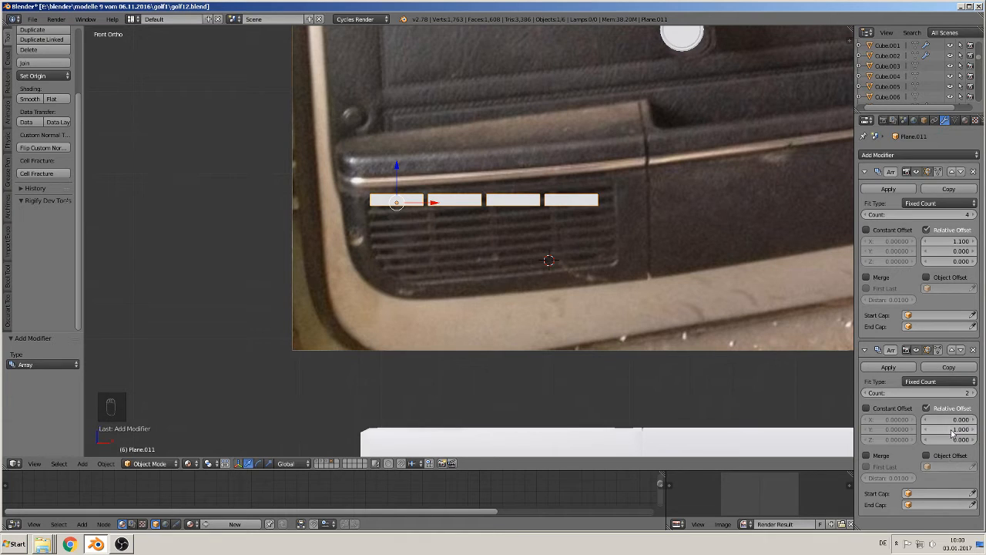
{"action": "left_click", "coordinate": [952, 429]}
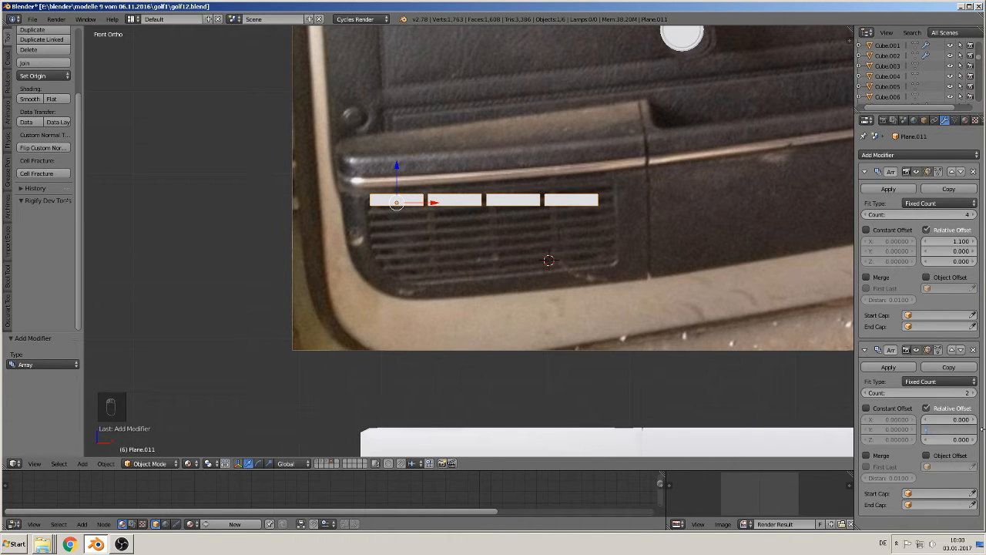
{"action": "type", "text": "-1"}
{"action": "key", "text": "Return"}
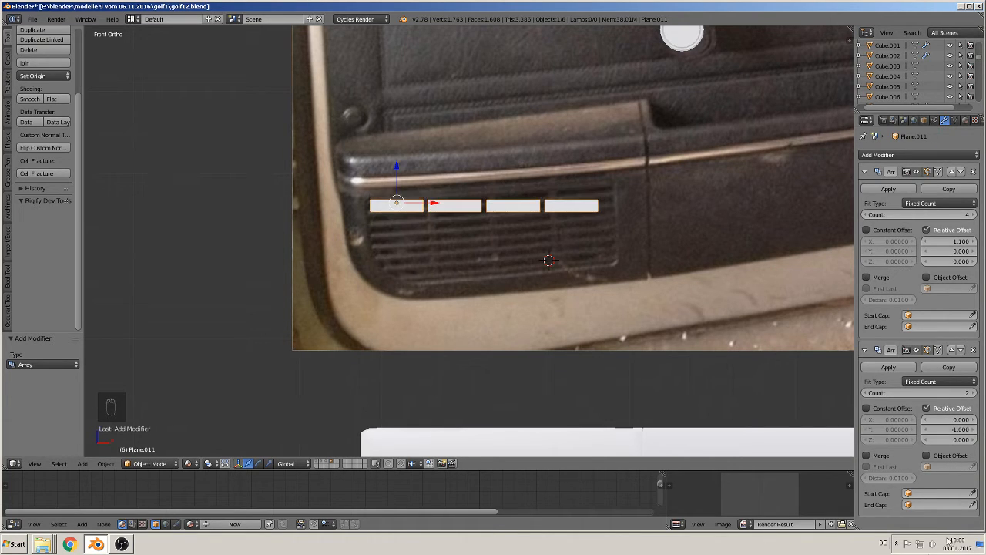
{"action": "left_click_drag", "start_coordinate": [952, 429], "coordinate": [950, 430]}
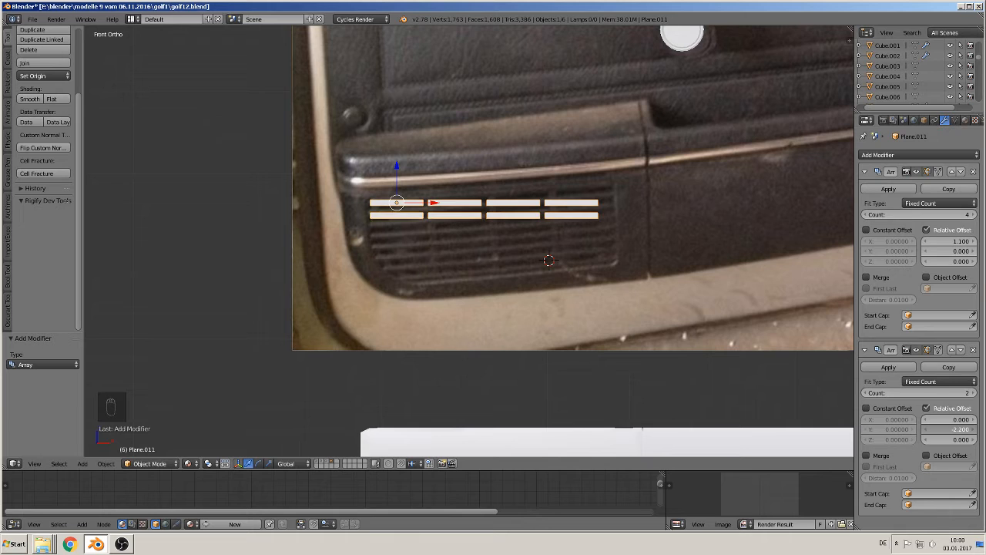
- Raise the count of the second Array modifier to 6 to fill out the slat grid's rows
{"action": "left_click", "coordinate": [975, 393]}
{"action": "left_click", "coordinate": [975, 393]}
{"action": "left_click", "coordinate": [975, 393]}
{"action": "left_click", "coordinate": [975, 393]}
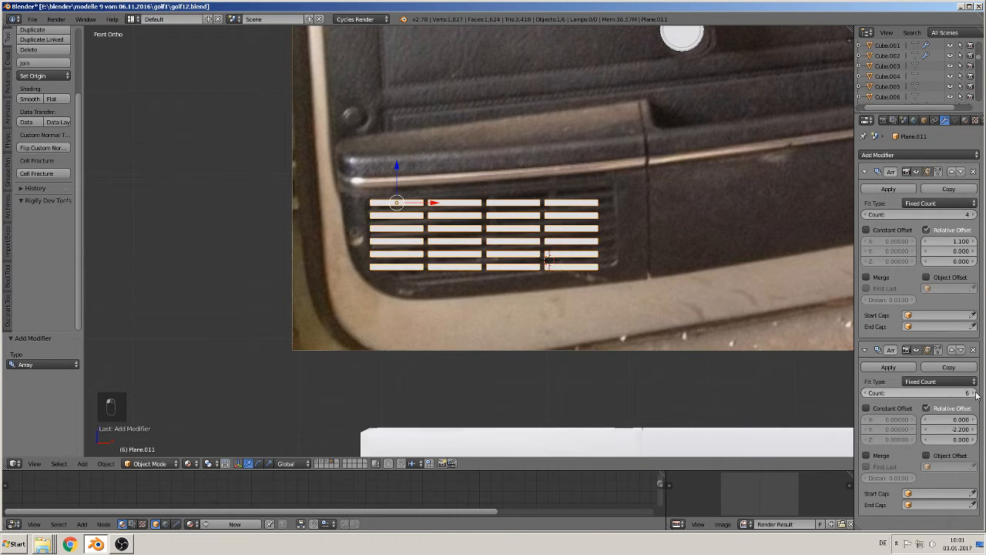
- Move the slat grid down the Z axis by about 3.39 units, level with the white door pocket
{"action": "scroll", "coordinate": [590, 198], "scroll_direction": "down", "scroll_amount": 5}
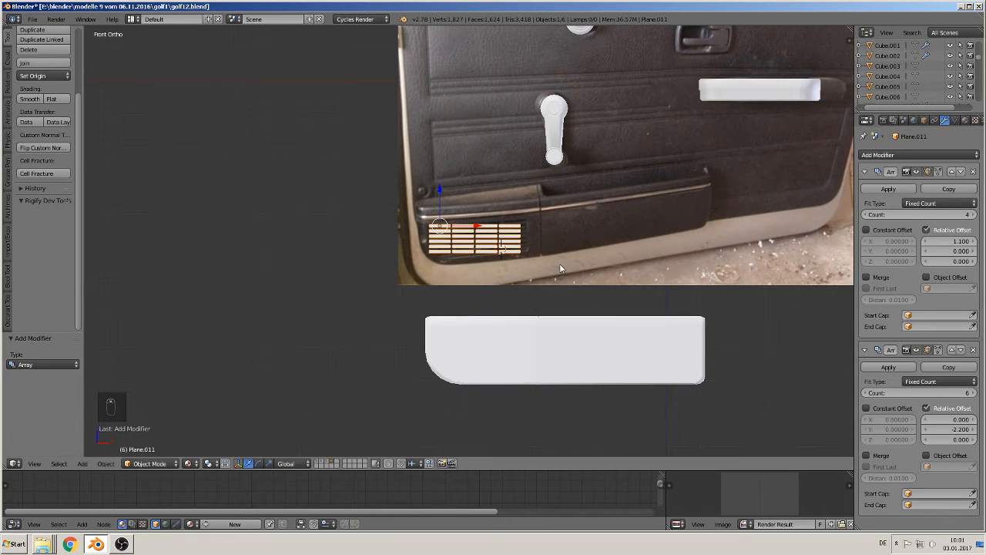
{"action": "middle_click_drag", "start_coordinate": [484, 249], "coordinate": [455, 231], "text": "shift"}
{"action": "key", "text": "g"}
{"action": "key", "text": "z"}
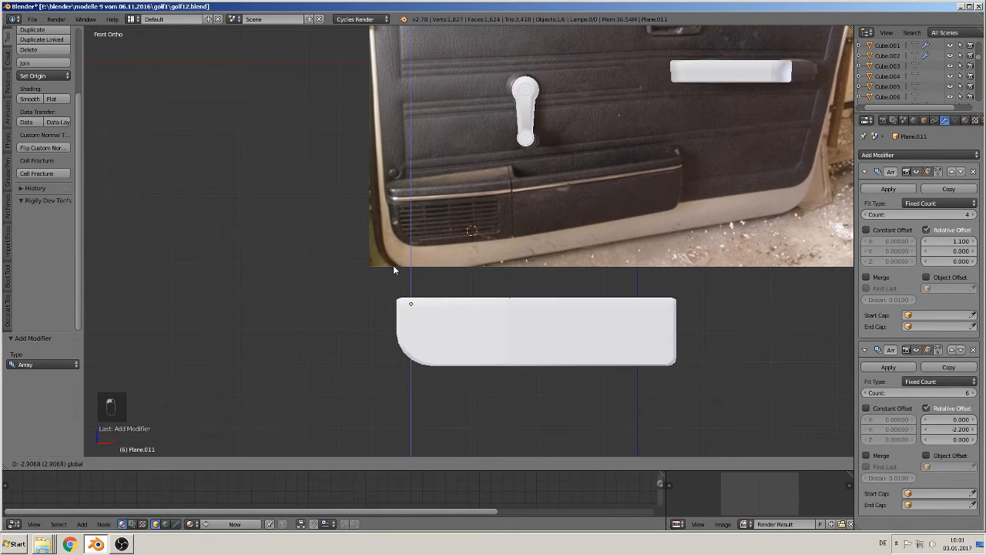
{"action": "left_click", "coordinate": [384, 284]}
- Move the slat grid about -4.56 units along Y to bring it to the front of the white door pocket
{"action": "middle_click_drag", "start_coordinate": [385, 285], "coordinate": [471, 344]}
{"action": "key", "text": "g"}
{"action": "key", "text": "y"}
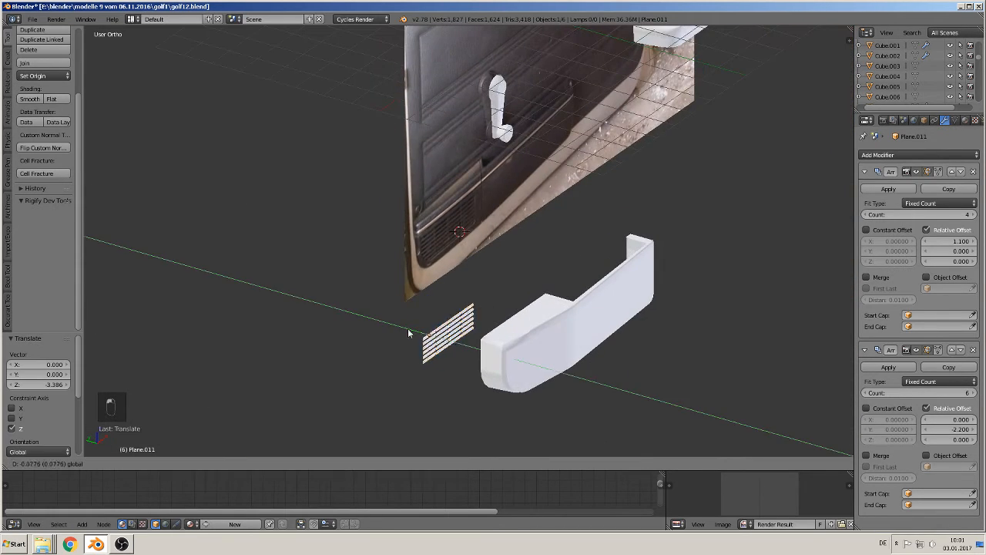
{"action": "left_click", "coordinate": [571, 407]}
{"action": "middle_click_drag", "start_coordinate": [570, 407], "coordinate": [498, 352]}
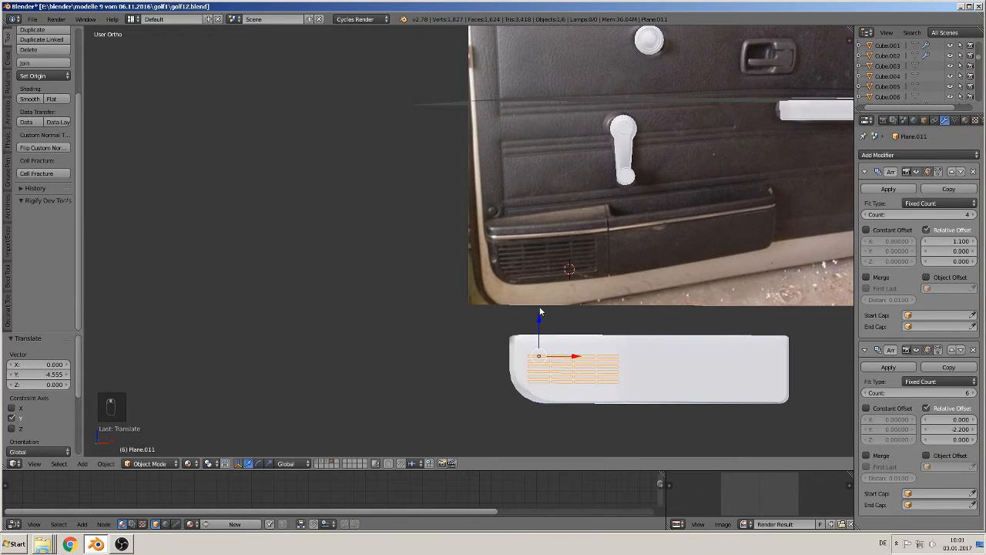
{"action": "scroll", "coordinate": [543, 297], "scroll_direction": "up", "scroll_amount": 3}
{"action": "scroll", "coordinate": [426, 222], "scroll_direction": "up", "scroll_amount": 2}
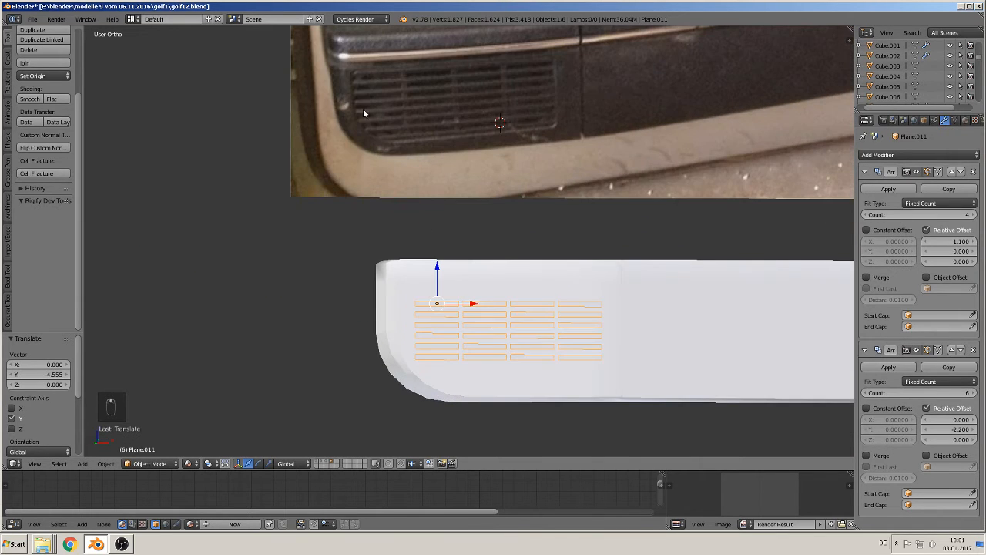
- Move the slat grid about -4.34 units along X, clear of the door pocket, and set its second array count to 7
{"action": "scroll", "coordinate": [525, 316], "scroll_direction": "down", "scroll_amount": 3}
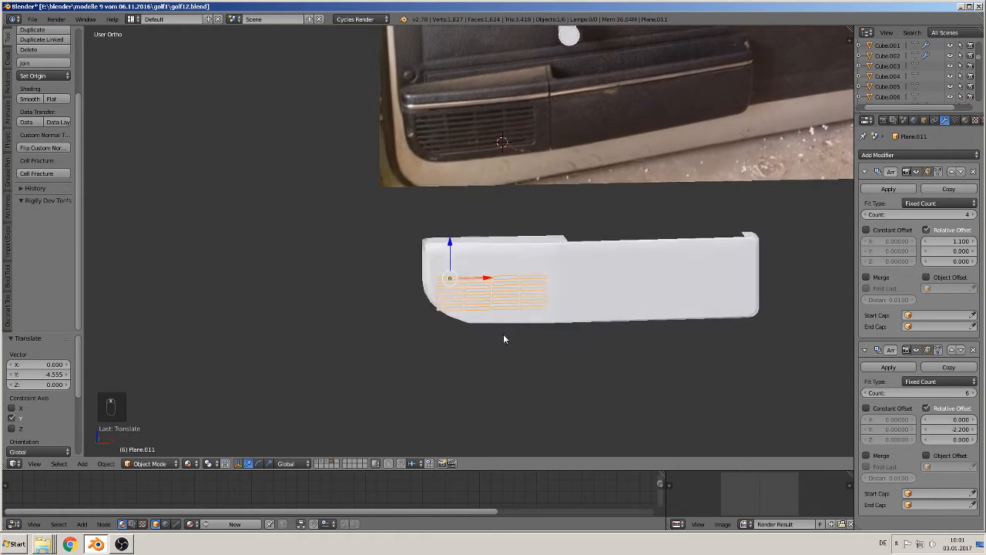
{"action": "key", "text": "g"}
{"action": "key", "text": "x"}
{"action": "left_click", "coordinate": [459, 285]}
{"action": "key", "text": "KP_1"}
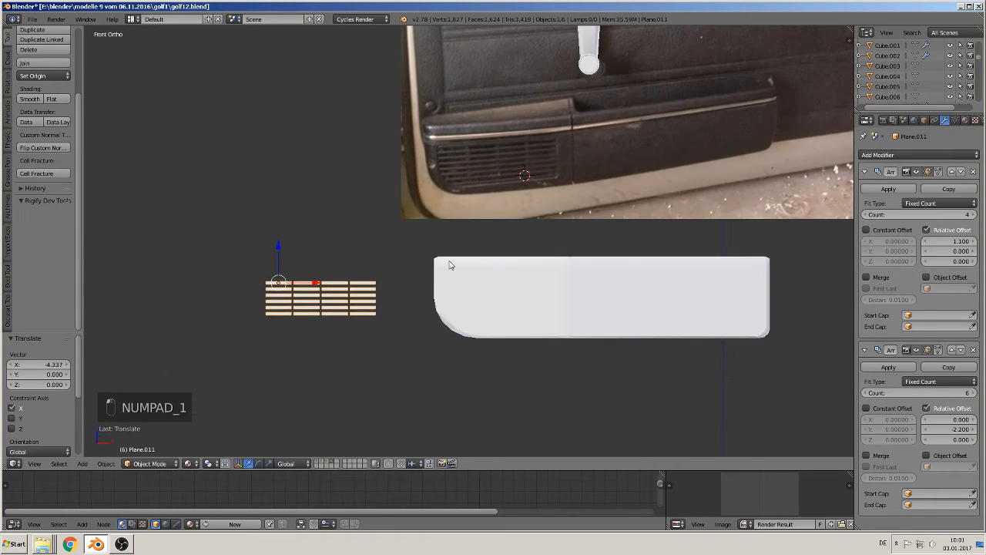
{"action": "scroll", "coordinate": [443, 274], "scroll_direction": "up", "scroll_amount": 2}
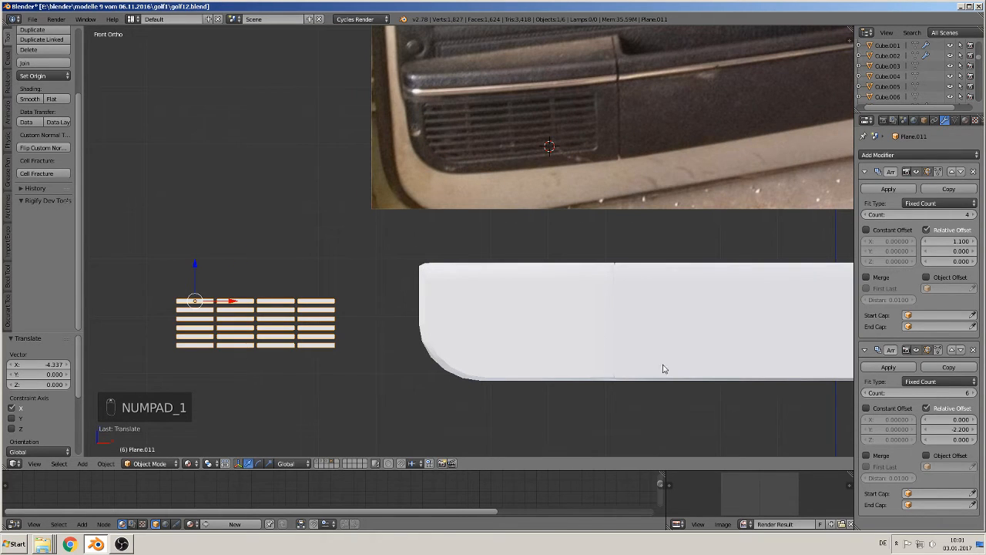
{"action": "left_click", "coordinate": [975, 393]}
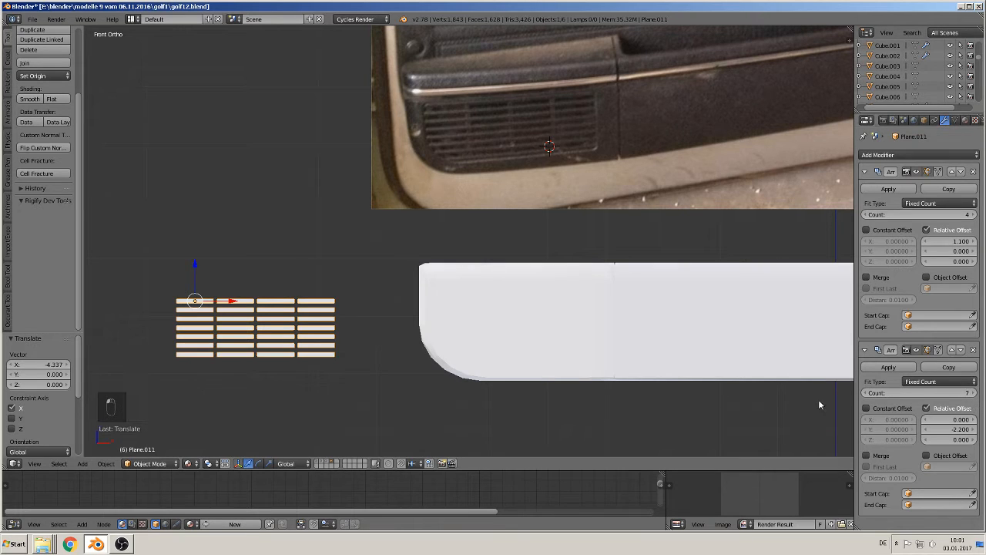
- Duplicate the slat grid and offset the copy by about -6.22 units along X
{"action": "scroll", "coordinate": [413, 354], "scroll_direction": "down", "scroll_amount": 3}
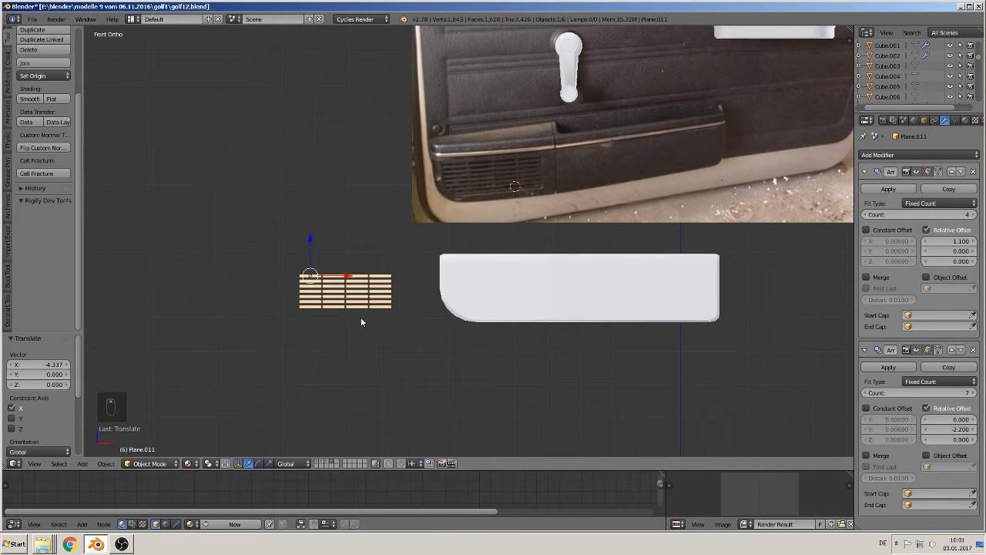
{"action": "key", "text": "shift+d"}
{"action": "left_click", "coordinate": [141, 282]}
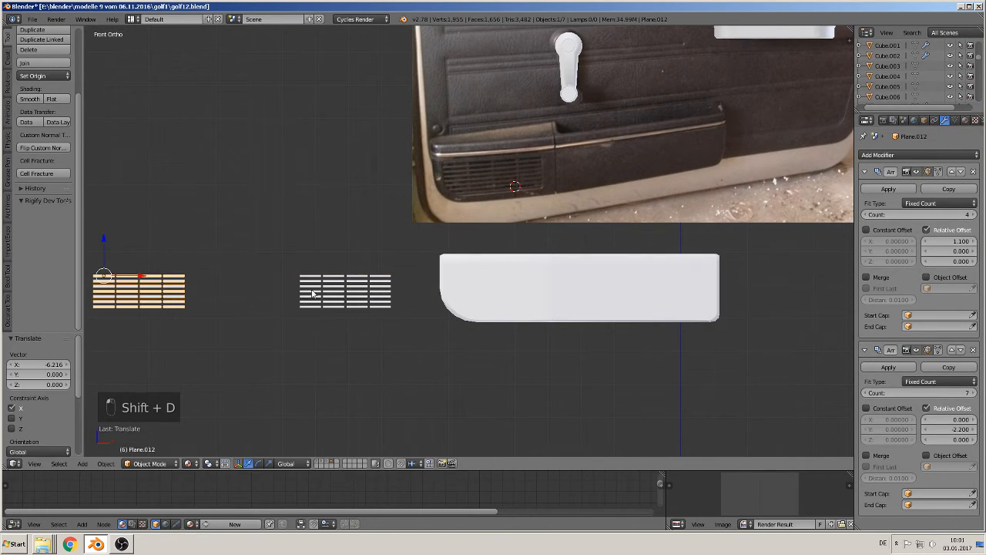
- Apply both Array modifiers on the original slat grid next to the door pocket
{"action": "right_click", "coordinate": [347, 292]}
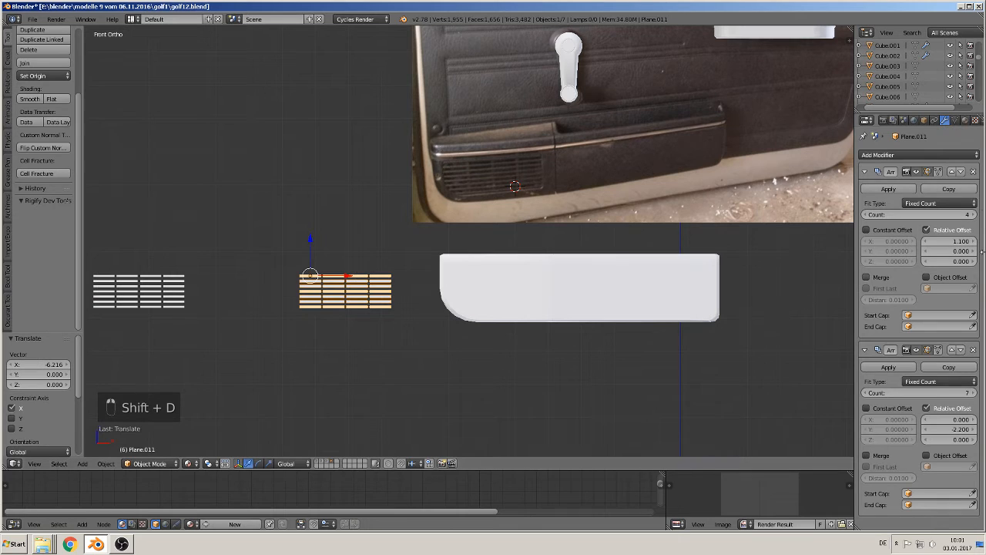
{"action": "left_click", "coordinate": [902, 369]}
{"action": "left_click", "coordinate": [888, 189]}
- Set the slat grid's origin to its geometry and apply its rotation and scale
{"action": "scroll", "coordinate": [333, 283], "scroll_direction": "up", "scroll_amount": 3}
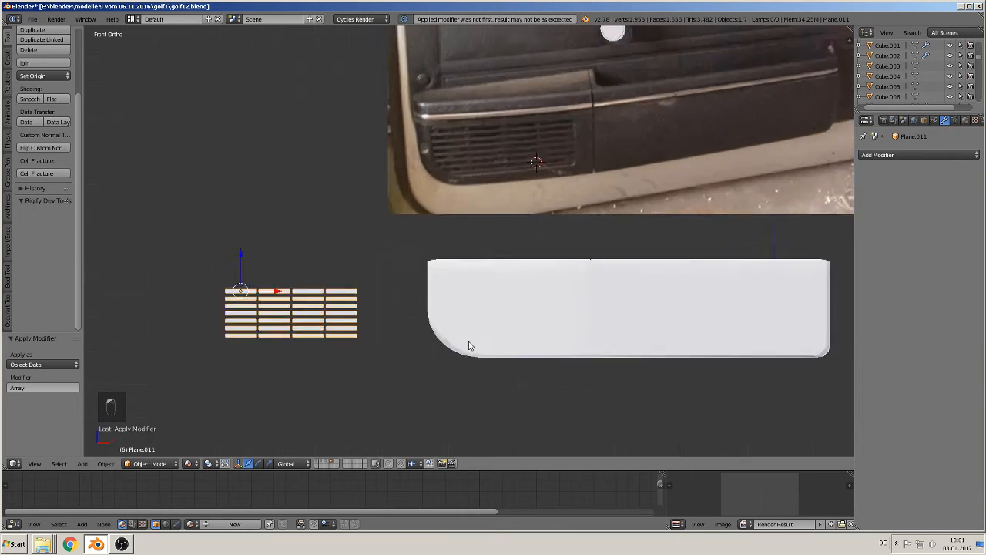
{"action": "left_click", "coordinate": [40, 77]}
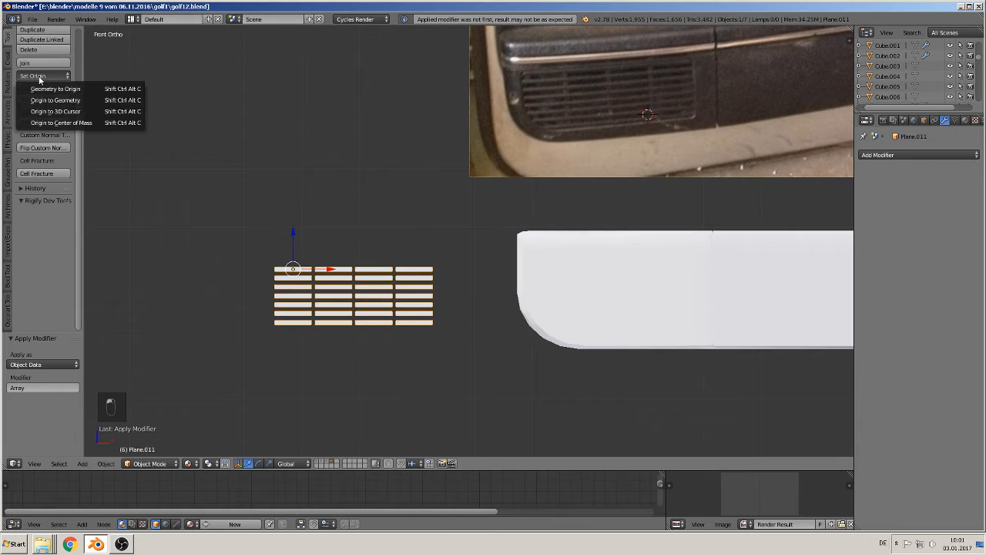
{"action": "left_click", "coordinate": [53, 100]}
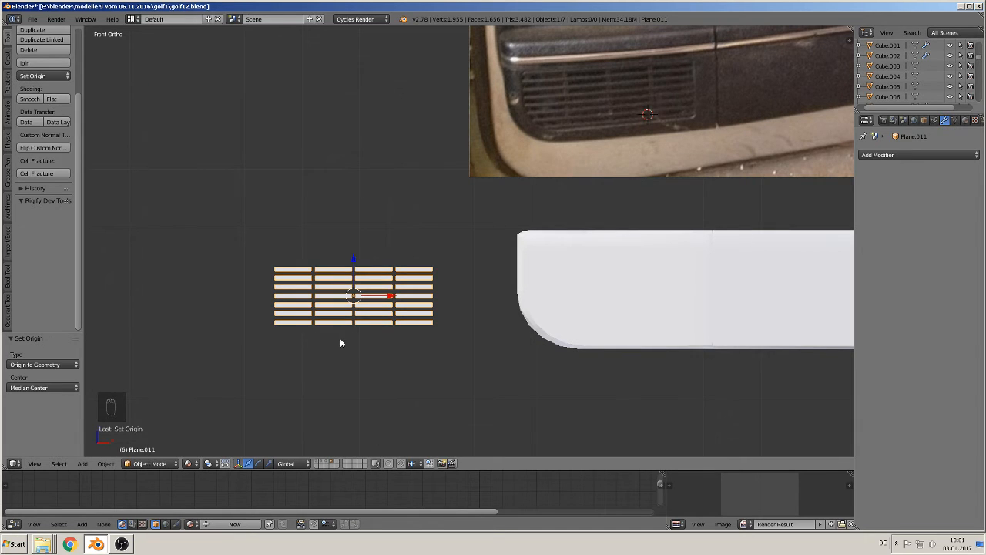
{"action": "left_click", "coordinate": [106, 463]}
{"action": "mouse_move", "coordinate": [144, 387]}
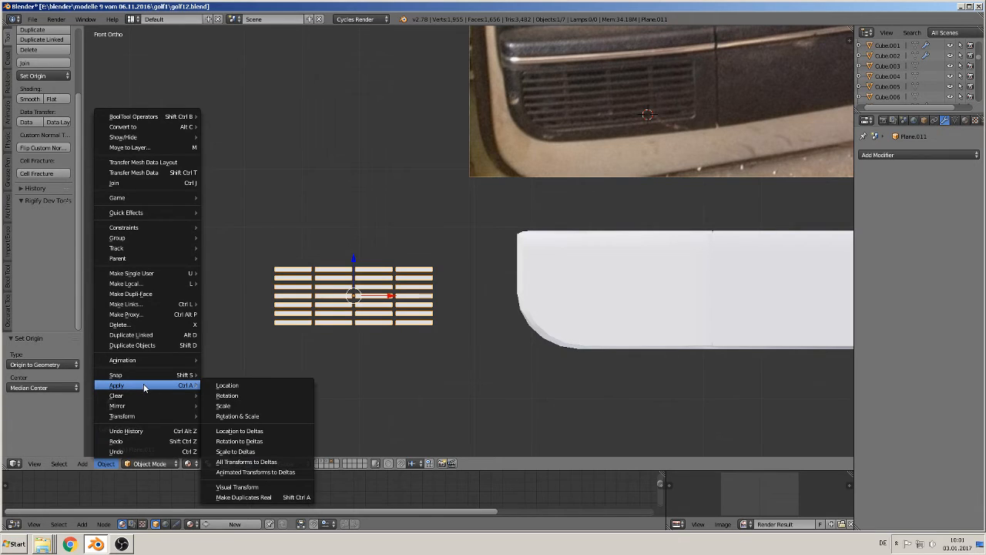
{"action": "left_click", "coordinate": [247, 417]}
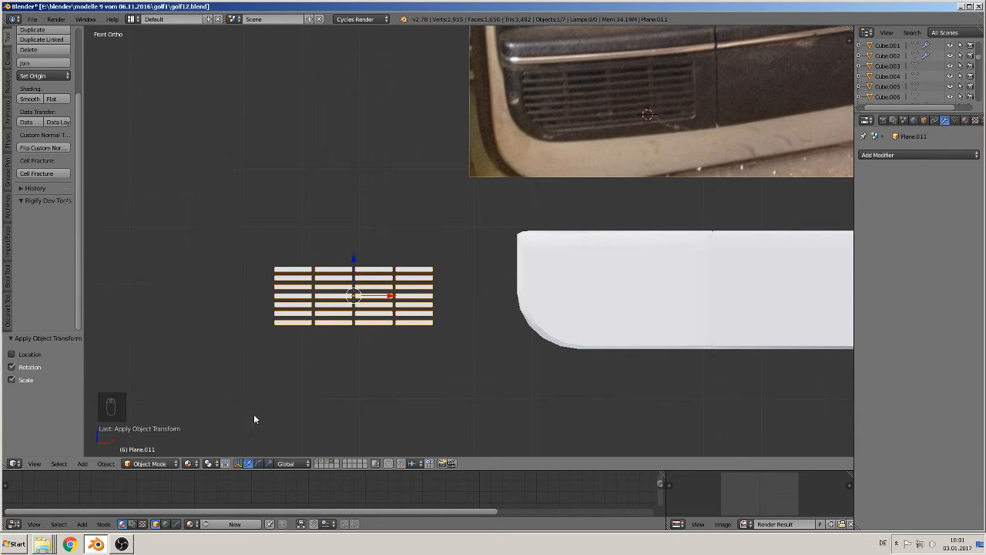
- Add a Bezier curve at the grille's upper-left corner in the reference photo and rotate it 90° about X
{"action": "middle_click_drag", "start_coordinate": [495, 267], "coordinate": [509, 315], "text": "shift"}
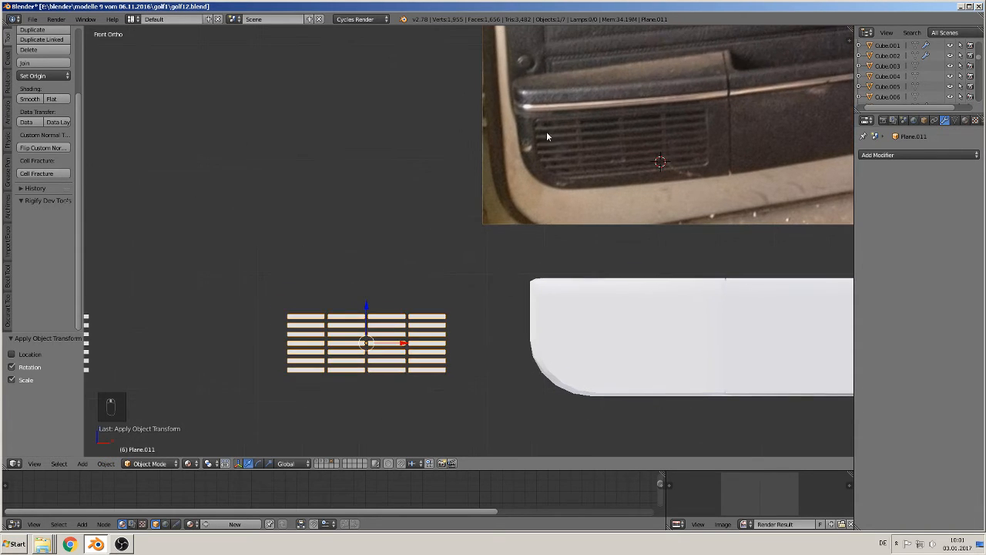
{"action": "scroll", "coordinate": [575, 199], "scroll_direction": "up", "scroll_amount": 2}
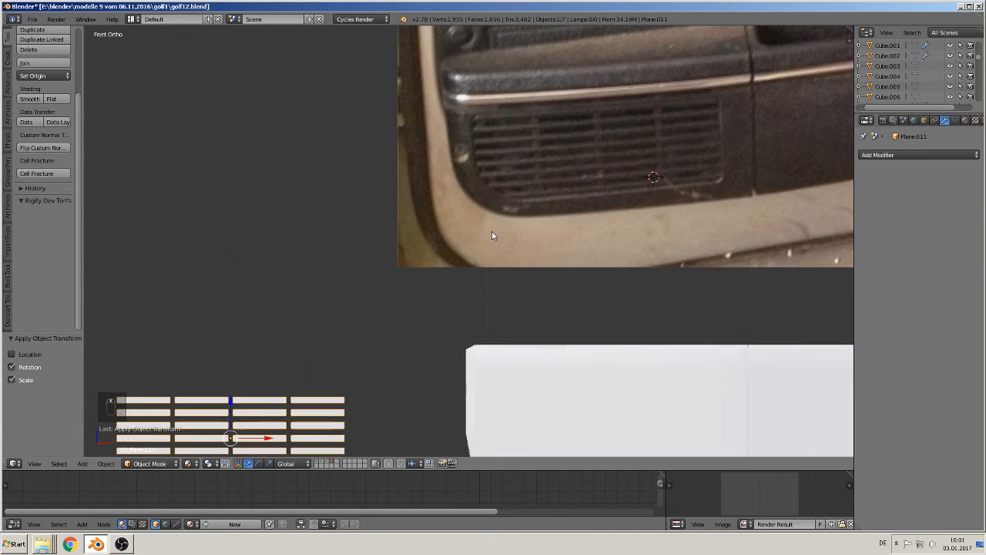
{"action": "key", "text": "a"}
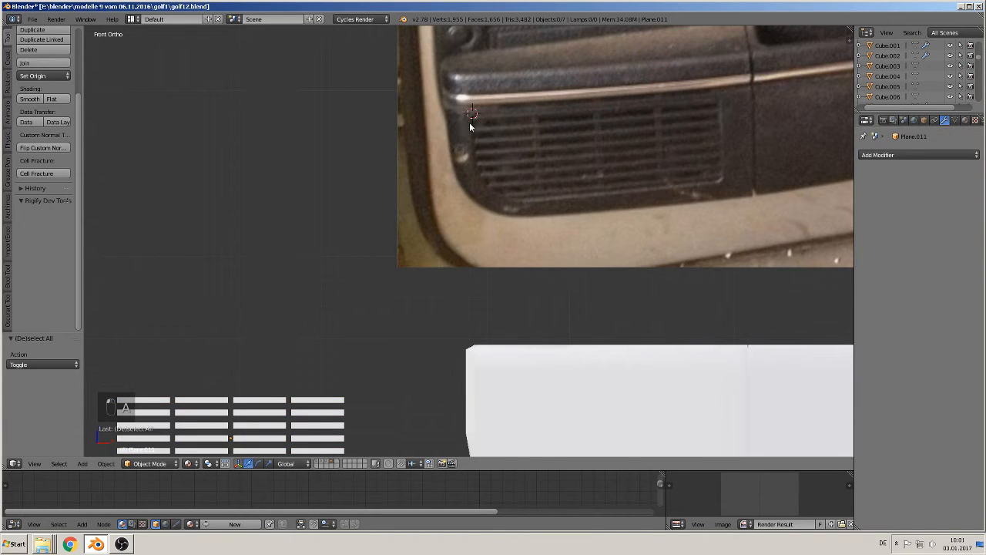
{"action": "left_click", "coordinate": [81, 463]}
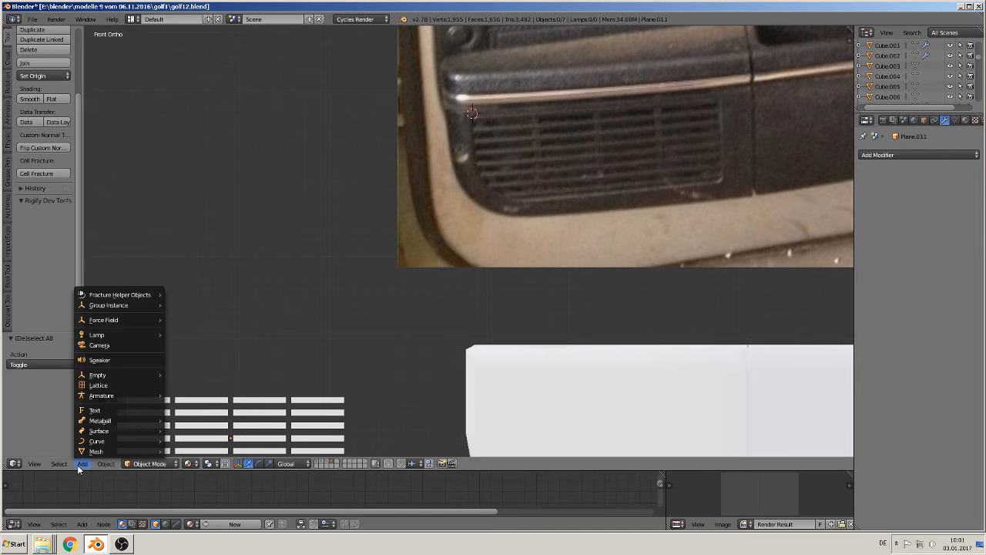
{"action": "mouse_move", "coordinate": [122, 426]}
{"action": "mouse_move", "coordinate": [108, 440]}
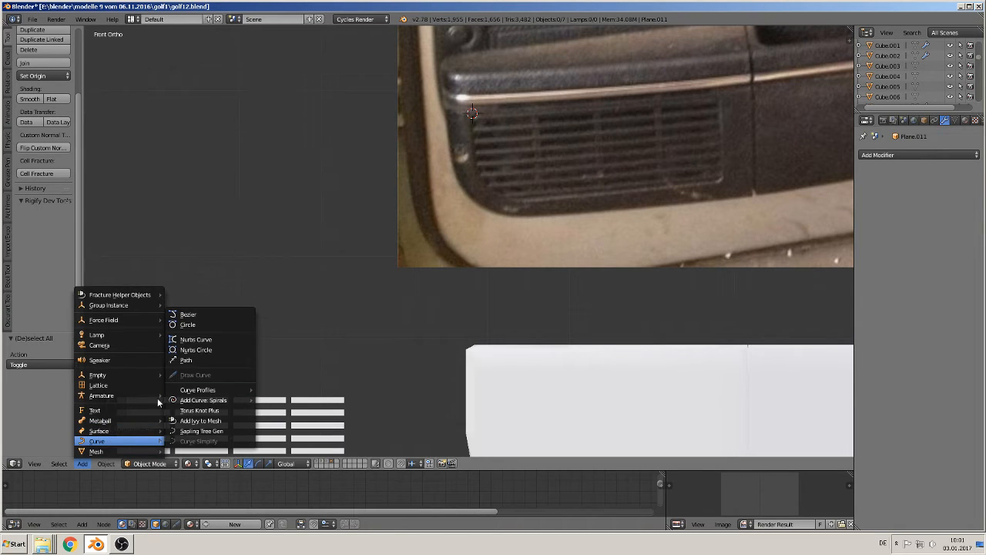
{"action": "left_click", "coordinate": [193, 316]}
{"action": "type", "text": "r"}
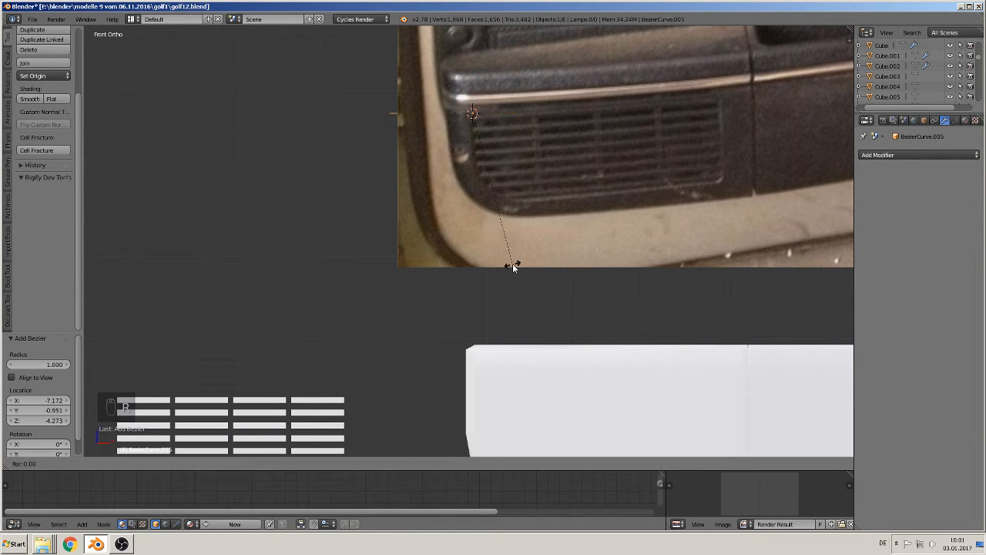
{"action": "type", "text": "x90"}
{"action": "key", "text": "Return"}
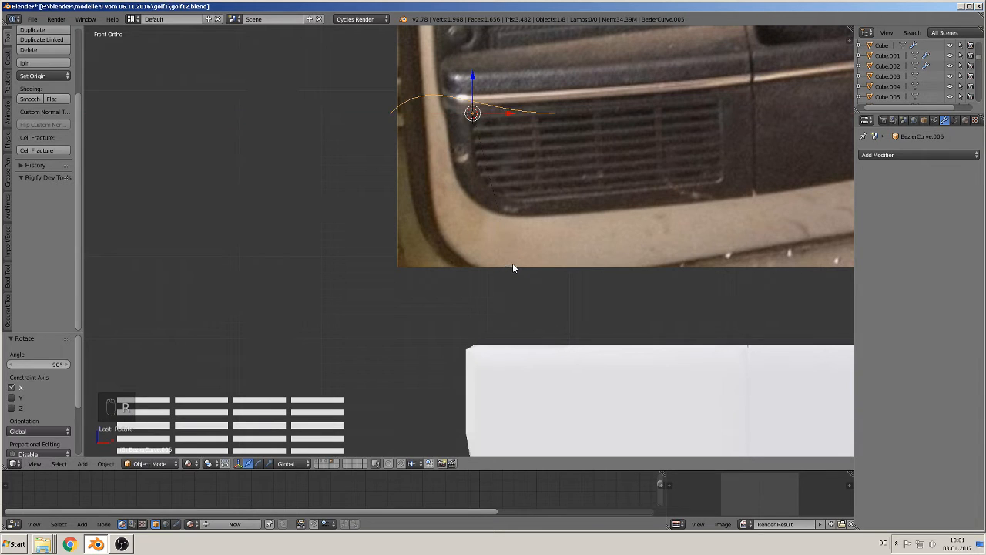
- Move the curve's two end points onto the upper and lower ends of the grille's rounded left edge
{"action": "key", "text": "Tab"}
{"action": "right_click_drag", "start_coordinate": [571, 117], "coordinate": [533, 195]}
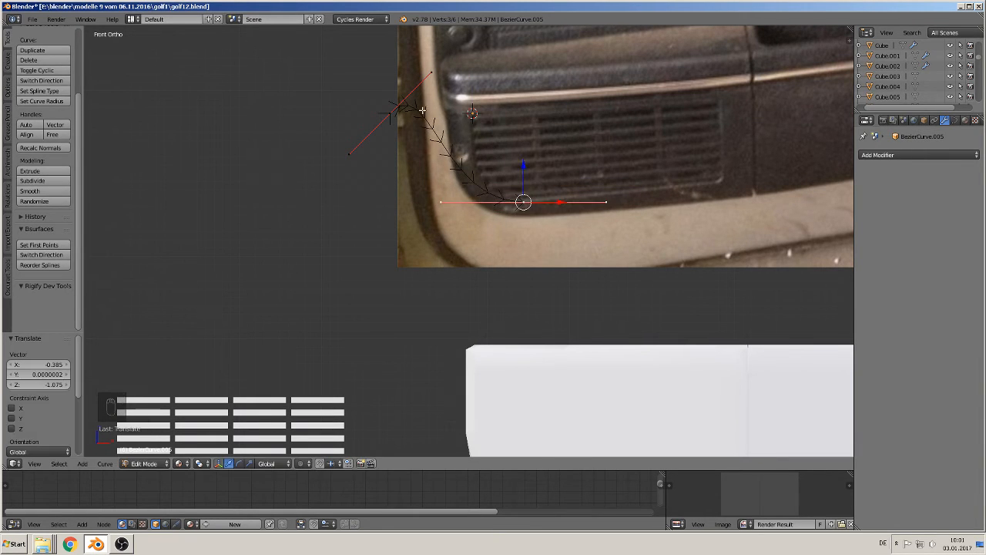
{"action": "right_click", "coordinate": [398, 105]}
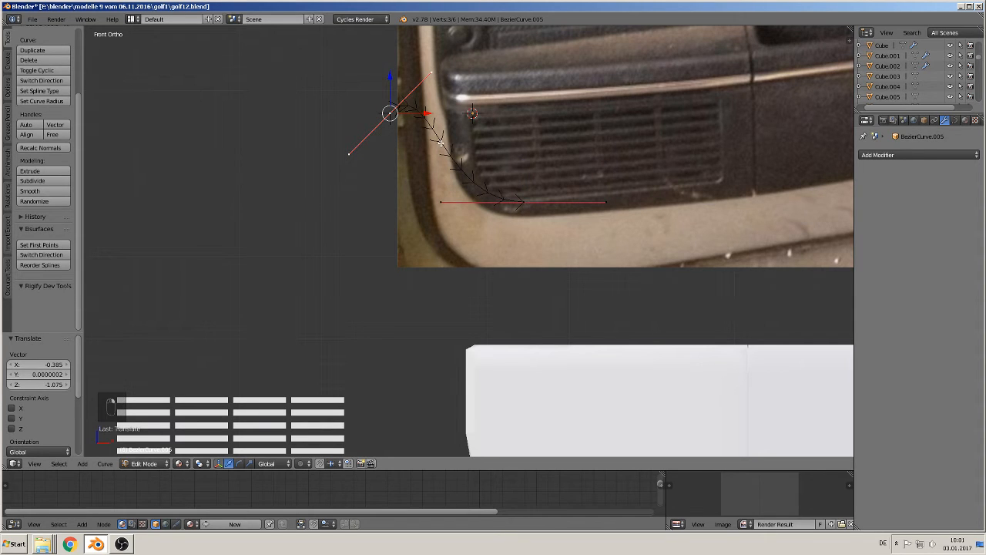
{"action": "key", "text": "g"}
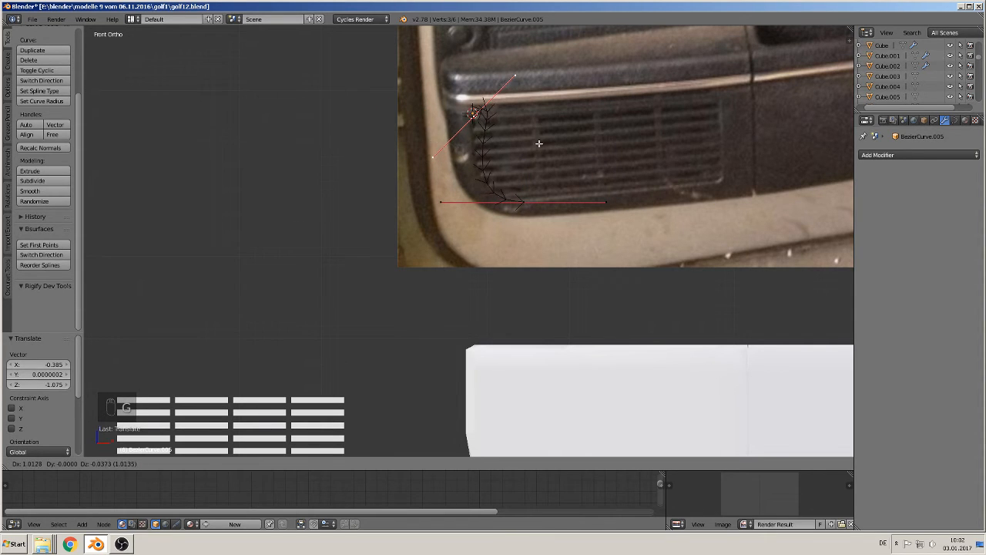
{"action": "left_click", "coordinate": [539, 145]}
- Adjust the Bezier handles at both end points so the curve follows the grille's rounded lower-left corner
{"action": "right_click", "coordinate": [525, 89]}
{"action": "key", "text": "g"}
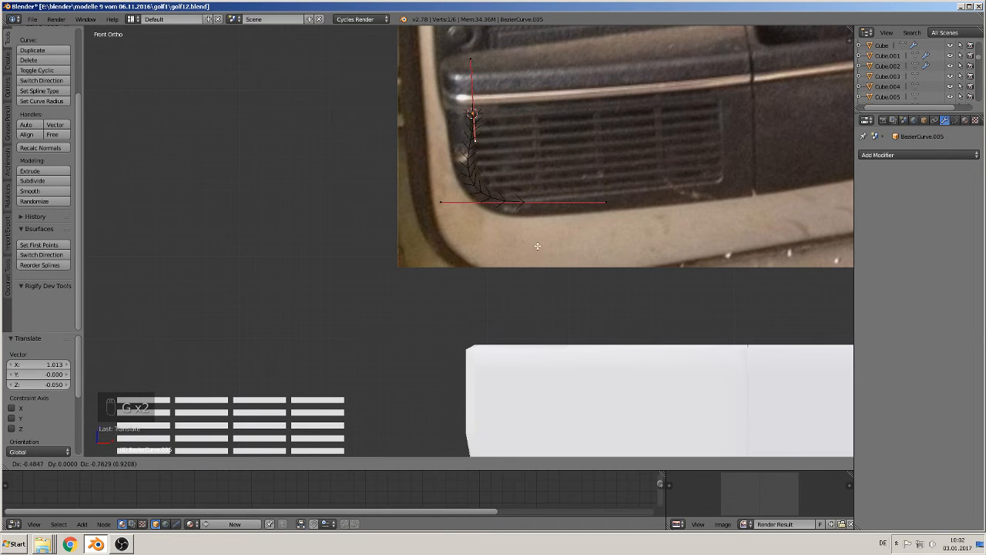
{"action": "left_click", "coordinate": [474, 132]}
{"action": "right_click", "coordinate": [441, 202]}
{"action": "key", "text": "g"}
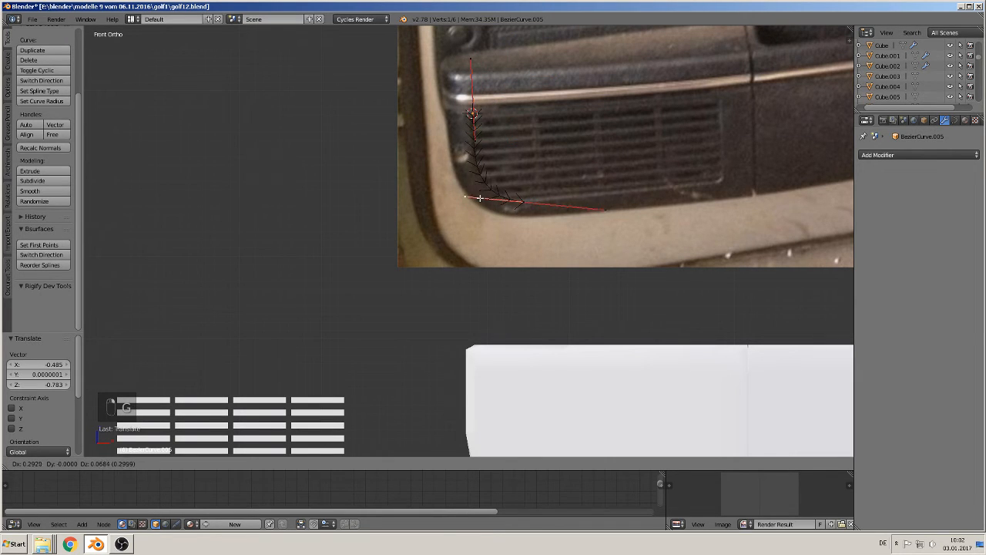
{"action": "left_click", "coordinate": [484, 198]}
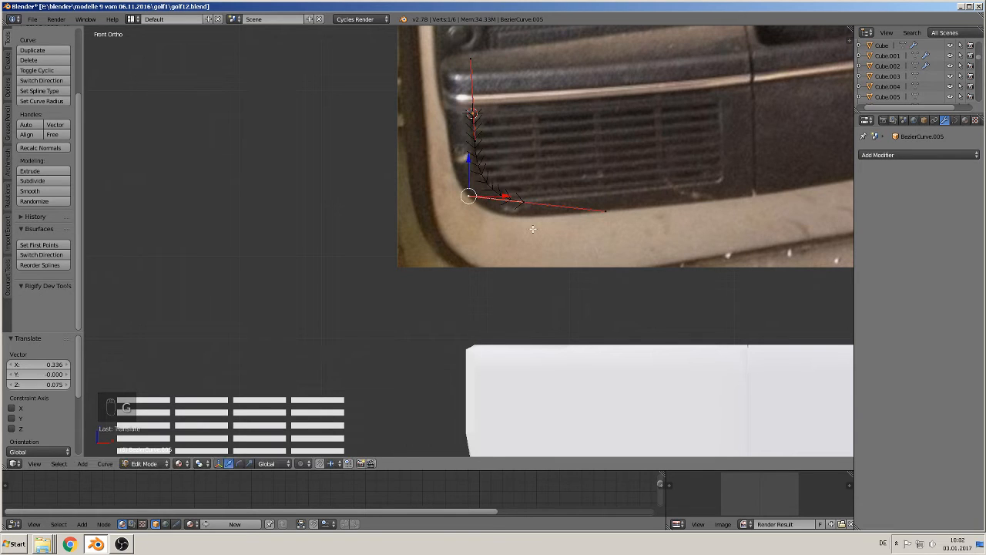
{"action": "key", "text": "Tab"}
- Duplicate the corner curve and offset the copy by about -3.28 units along X, outside the photo
{"action": "scroll", "coordinate": [535, 239], "scroll_direction": "down", "scroll_amount": 3}
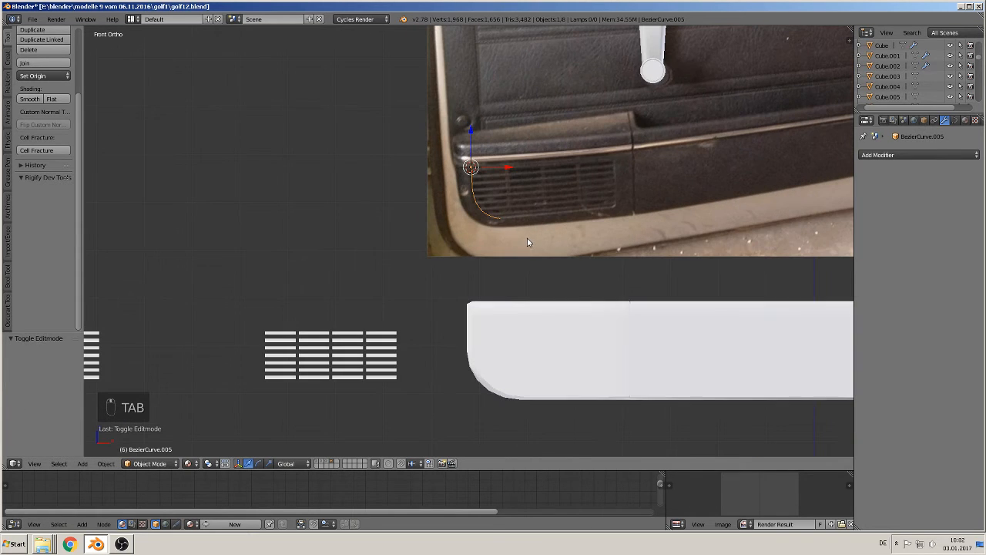
{"action": "key", "text": "shift+d"}
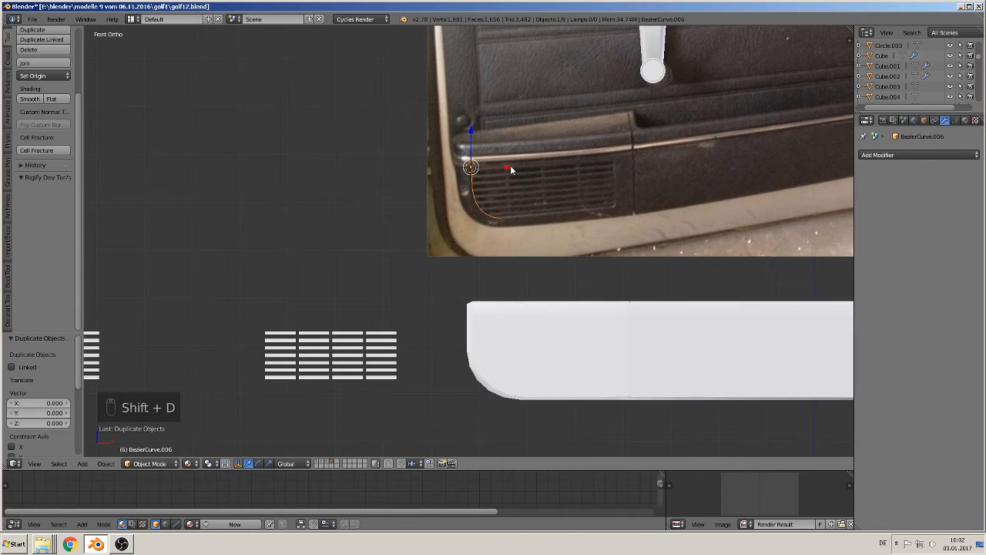
{"action": "key", "text": "x"}
{"action": "left_click", "coordinate": [359, 181]}
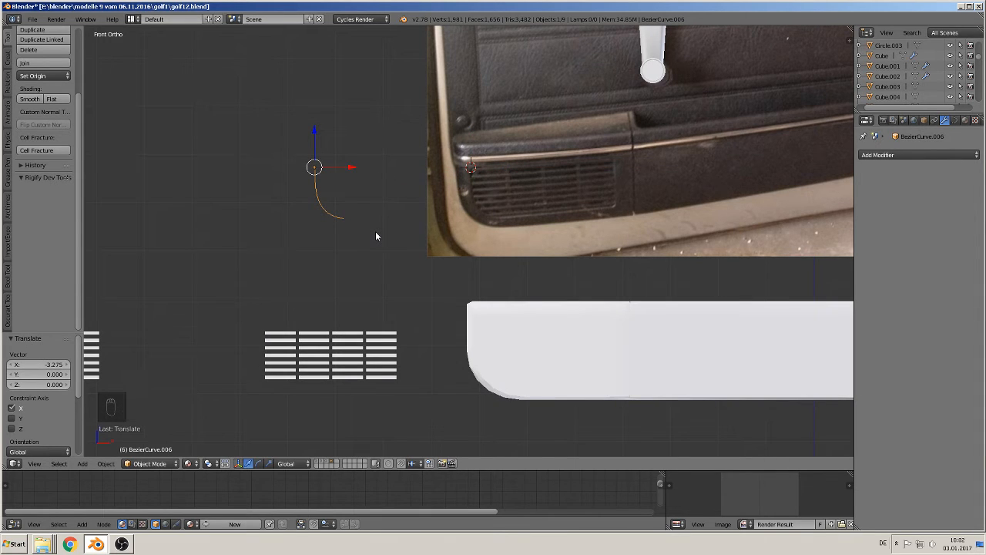
- Convert the offset corner curve to a mesh, then duplicate it onto the slat grid, about -3.36 along Z and -1.07 along X
{"action": "key", "text": "alt+c"}
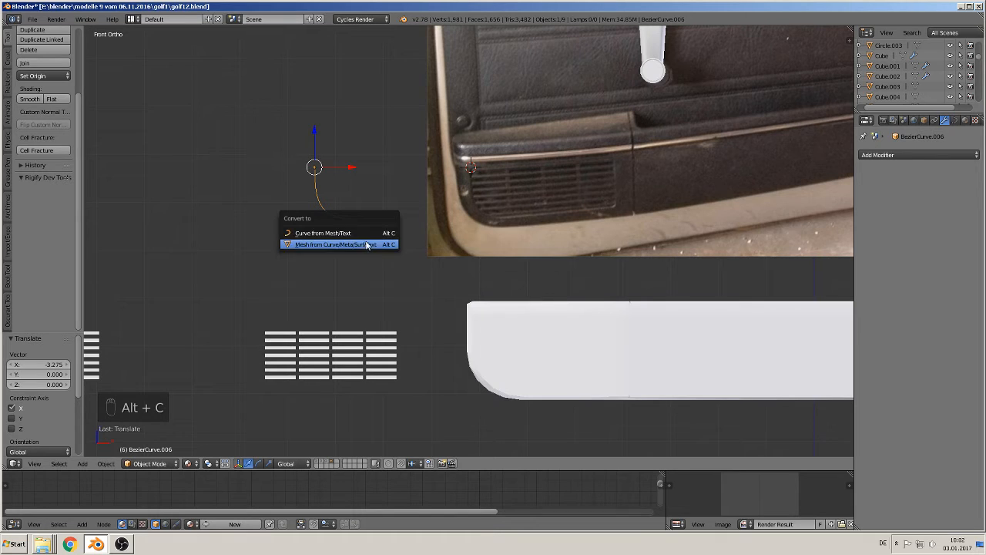
{"action": "left_click", "coordinate": [362, 244]}
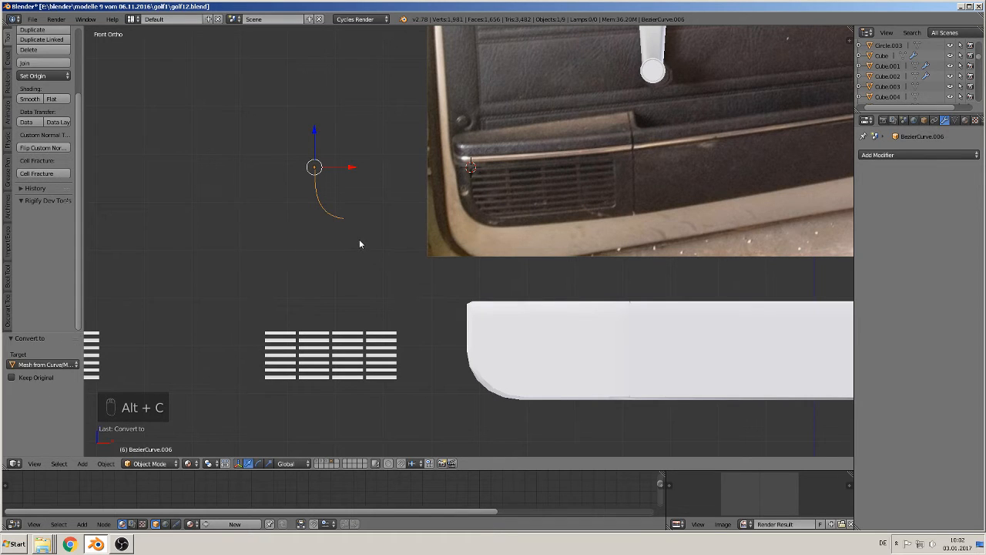
{"action": "key", "text": "shift+d"}
{"action": "key", "text": "z"}
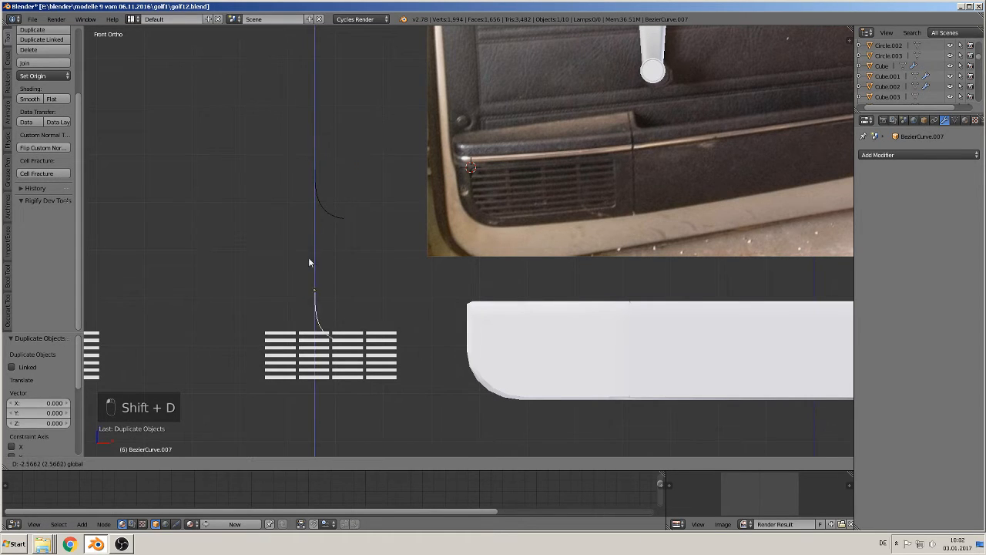
{"action": "left_click", "coordinate": [309, 294]}
{"action": "key", "text": "g"}
{"action": "key", "text": "x"}
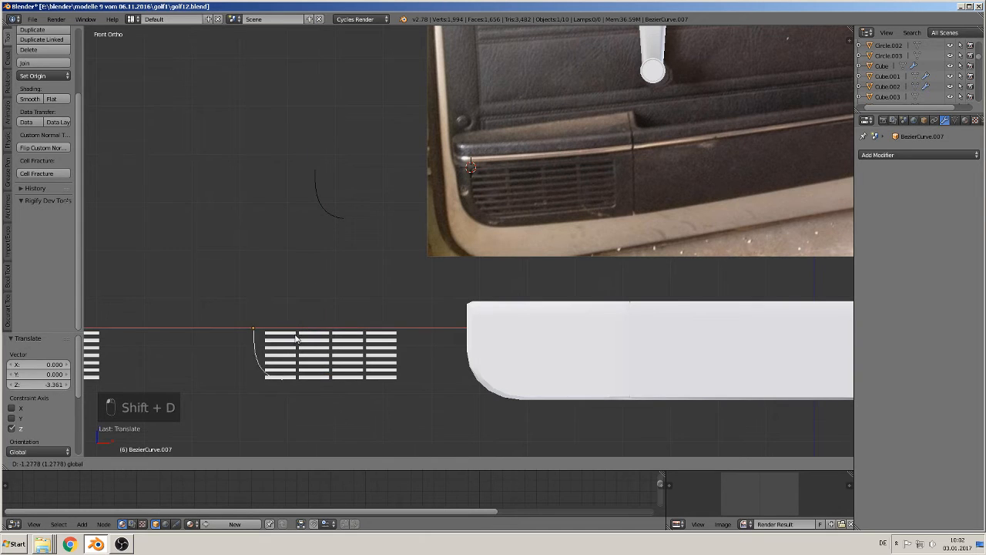
{"action": "left_click", "coordinate": [296, 339]}
- Fine-tune the duplicated curve's X and Z position so its upper end lines up with the slats' outer left edge
{"action": "scroll", "coordinate": [433, 187], "scroll_direction": "up", "scroll_amount": 5}
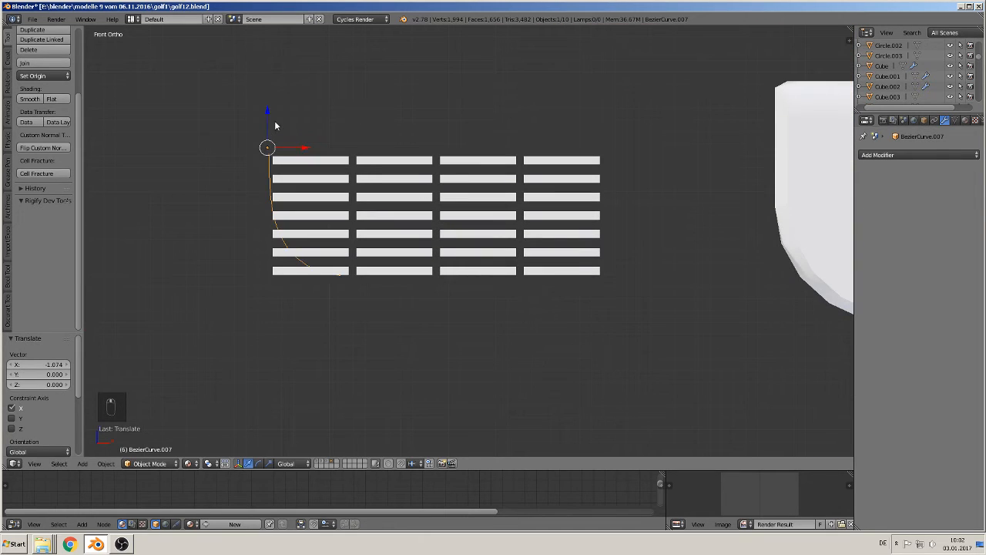
{"action": "key", "text": "g"}
{"action": "key", "text": "z"}
{"action": "left_click", "coordinate": [273, 111]}
{"action": "key", "text": "g"}
{"action": "key", "text": "x"}
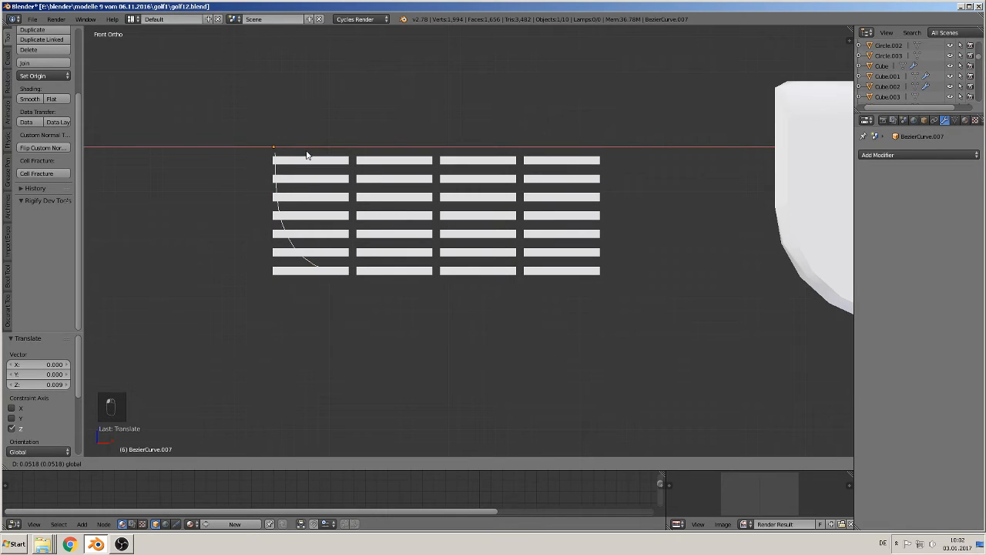
{"action": "left_click", "coordinate": [304, 154]}
{"action": "left_click_drag", "start_coordinate": [274, 115], "coordinate": [275, 119]}
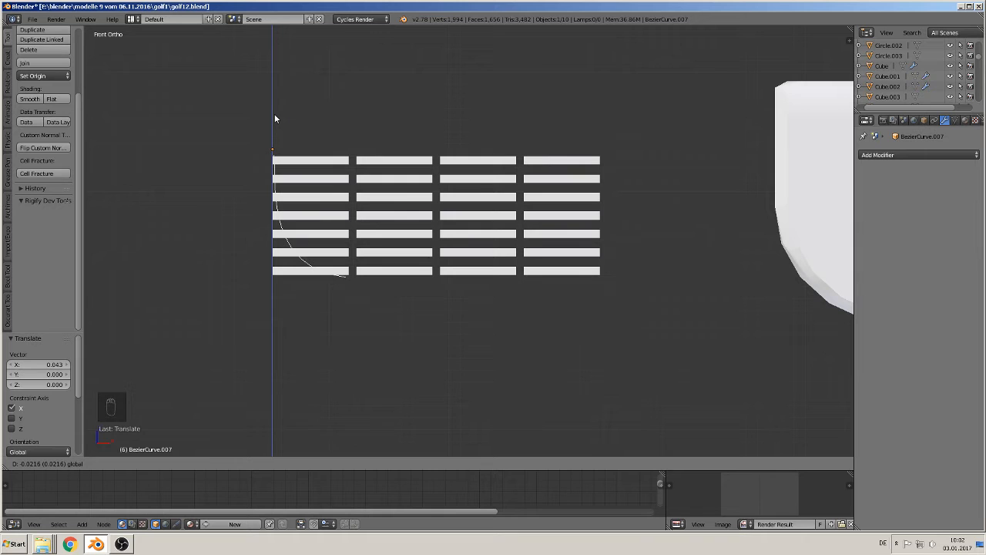
{"action": "left_click", "coordinate": [275, 117]}
{"action": "scroll", "coordinate": [477, 208], "scroll_direction": "up", "scroll_amount": 2}
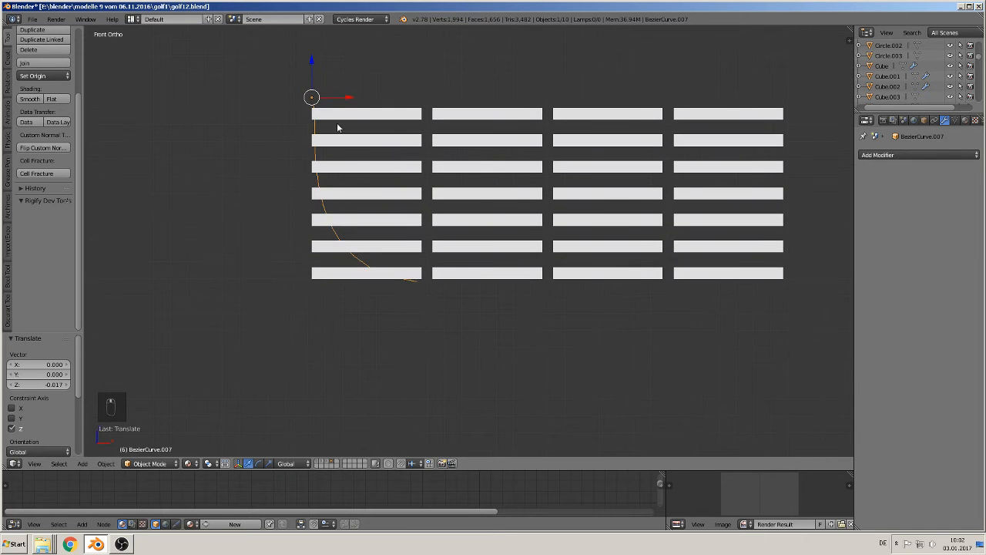
- Move the duplicated curve about -4.58 and another -0.04 units along Y so it sits just in front of the slats
{"action": "middle_click_drag", "start_coordinate": [339, 128], "coordinate": [377, 194]}
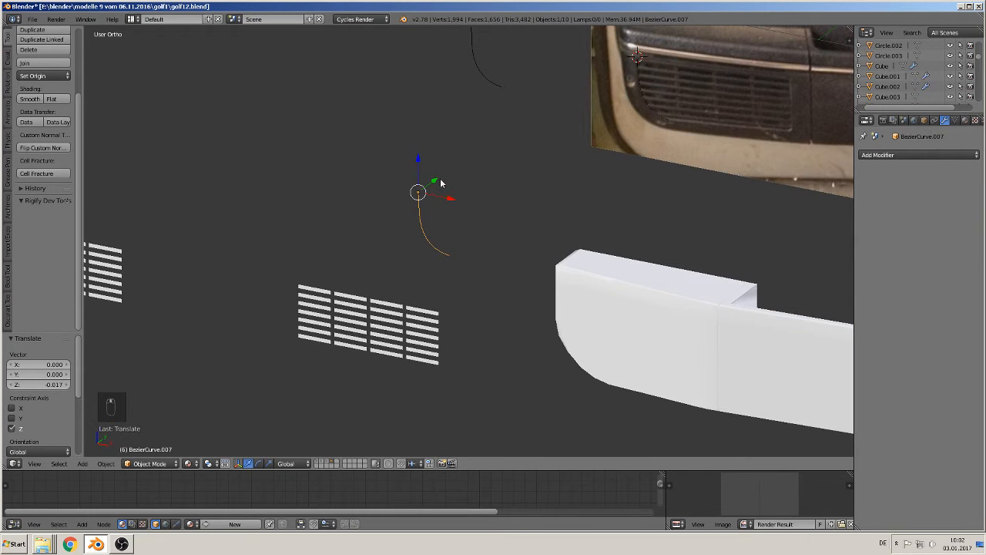
{"action": "key", "text": "g"}
{"action": "key", "text": "y"}
{"action": "left_click", "coordinate": [331, 286]}
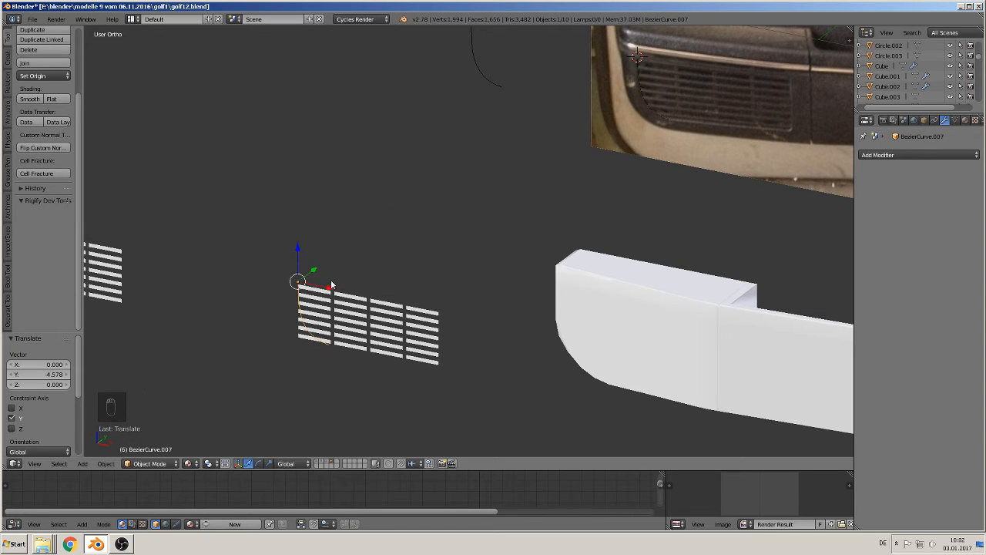
{"action": "key", "text": "KP_7"}
{"action": "mouse_move", "coordinate": [315, 285]}
{"action": "middle_mouse_down"}
{"action": "mouse_move", "coordinate": [326, 277]}
{"action": "mouse_move", "coordinate": [308, 270]}
{"action": "middle_mouse_up"}
{"action": "left_click", "coordinate": [307, 268]}
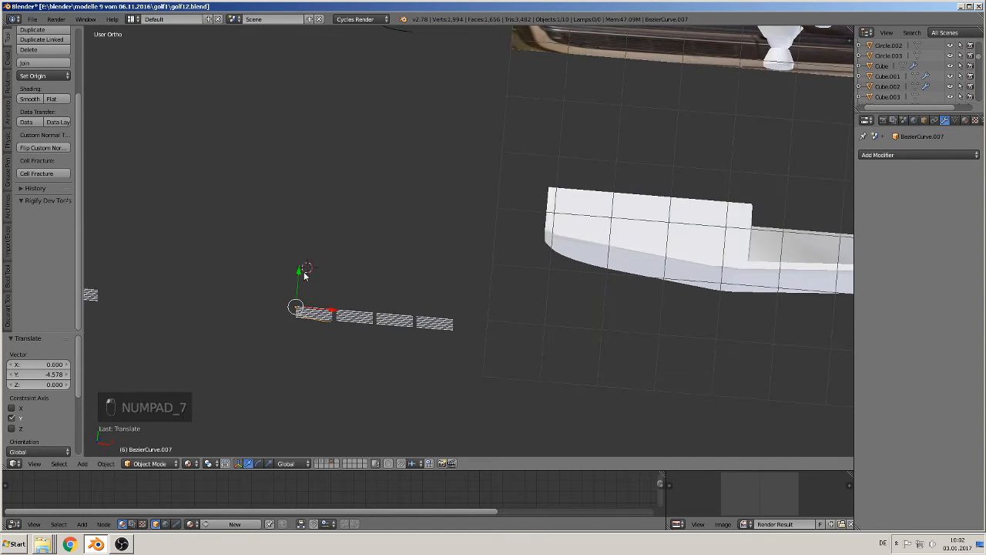
{"action": "left_click_drag", "start_coordinate": [301, 267], "coordinate": [302, 269]}
- Cut the curve's outline into the slat mesh with Knife Project from the front view
{"action": "key", "text": "KP_1"}
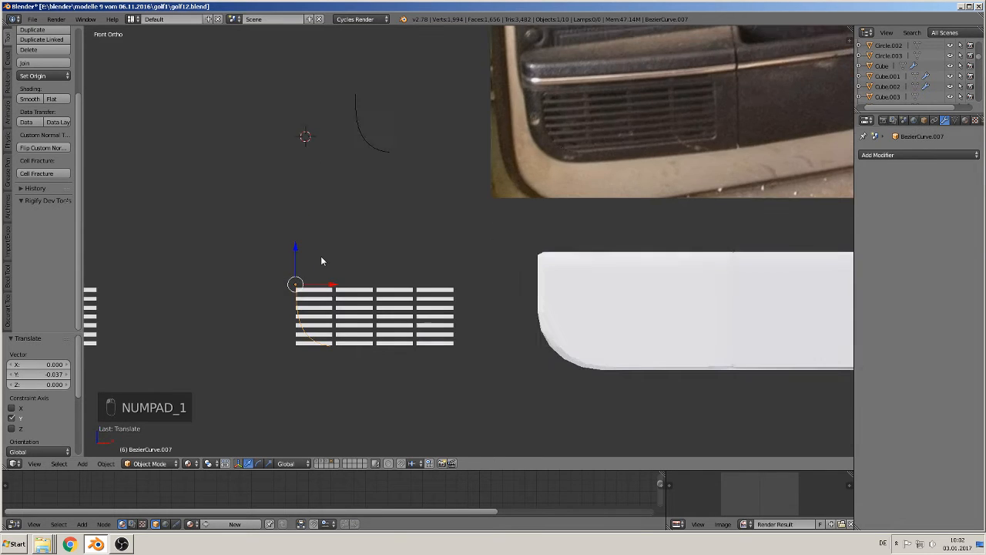
{"action": "scroll", "coordinate": [348, 313], "scroll_direction": "up", "scroll_amount": 5}
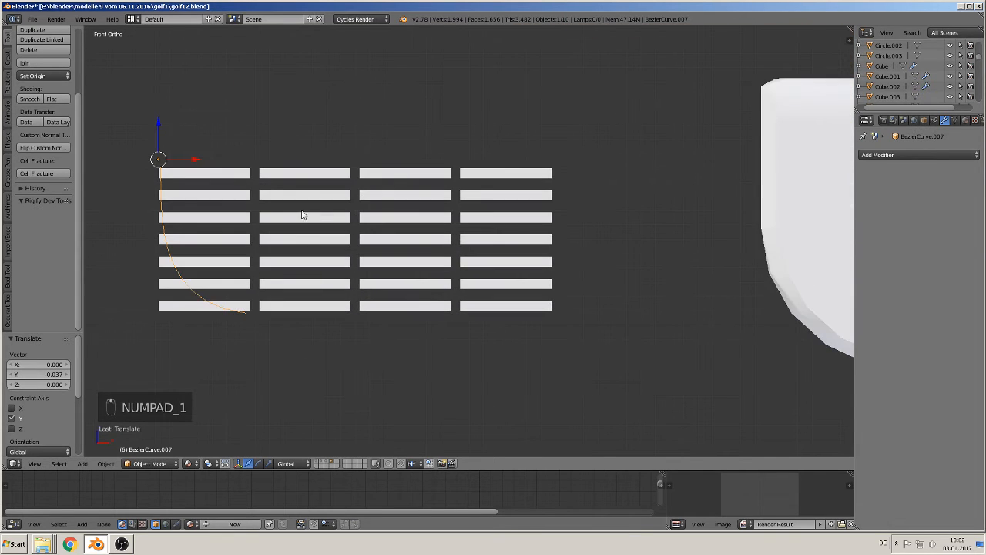
{"action": "left_click", "coordinate": [286, 262], "text": "shift"}
{"action": "middle_click_drag", "start_coordinate": [286, 264], "coordinate": [451, 240], "text": "shift"}
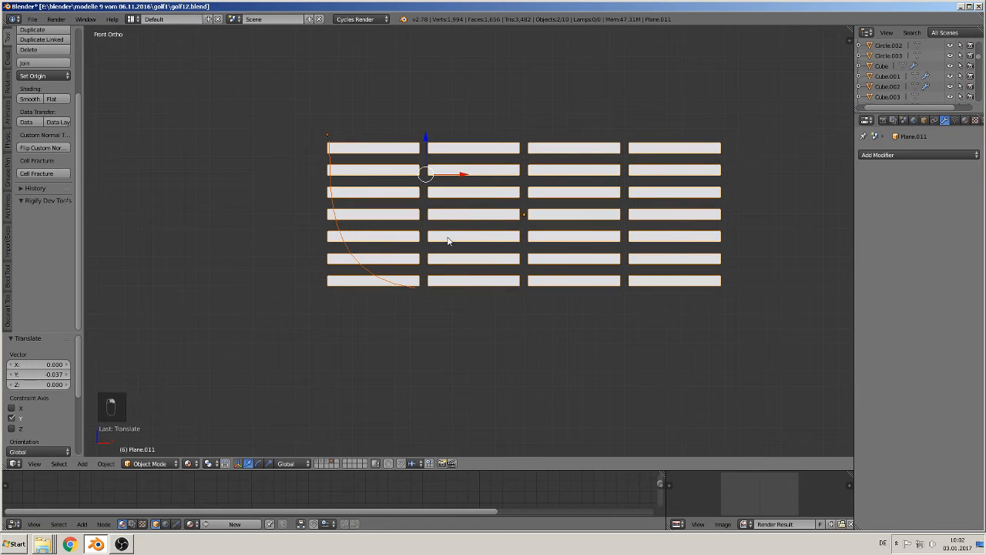
{"action": "key", "text": "Tab"}
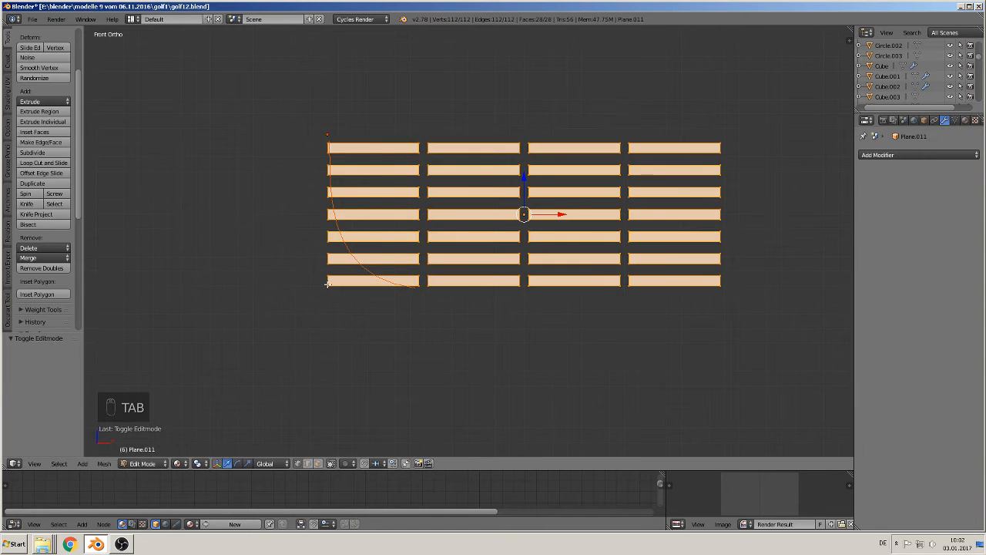
{"action": "left_click", "coordinate": [44, 216]}
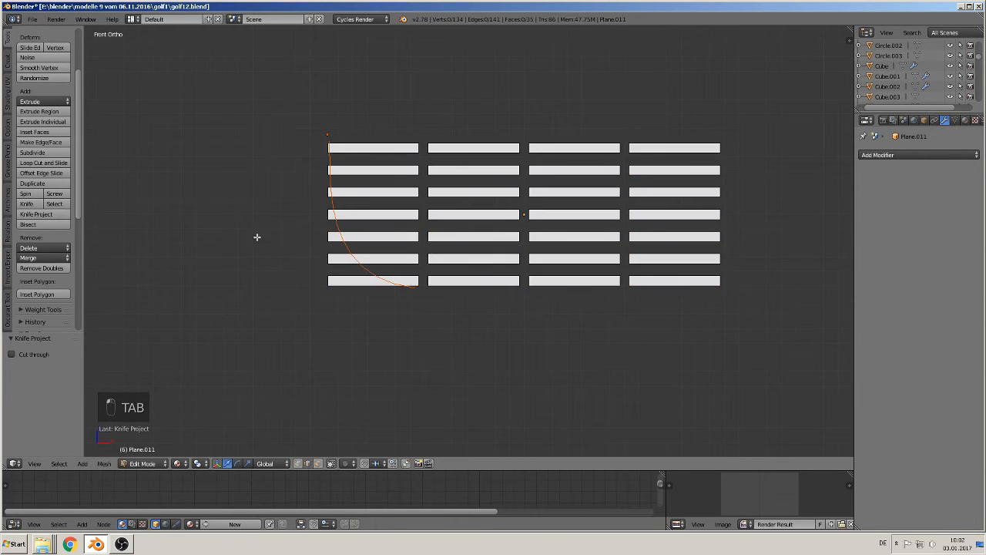
- Shift the slats and cutting curve together along X, then move the curve alone about -0.93 units clear of the slats
{"action": "key", "text": "Tab"}
{"action": "left_click_drag", "start_coordinate": [451, 180], "coordinate": [532, 179]}
{"action": "right_click", "coordinate": [420, 240]}
{"action": "key", "text": "Tab"}
{"action": "key", "text": "Tab"}
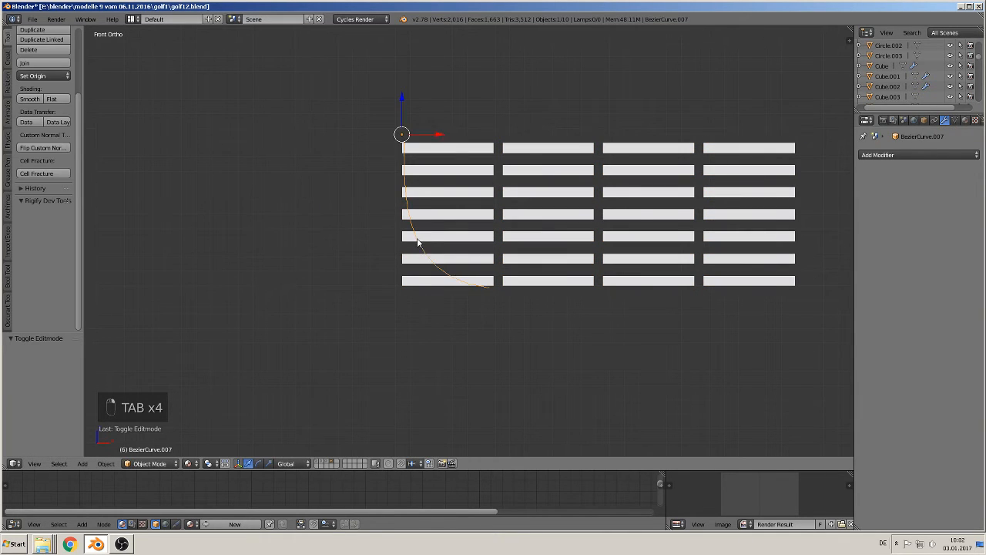
{"action": "right_click", "coordinate": [419, 236]}
{"action": "right_click", "coordinate": [419, 235]}
{"action": "left_click_drag", "start_coordinate": [422, 134], "coordinate": [309, 138]}
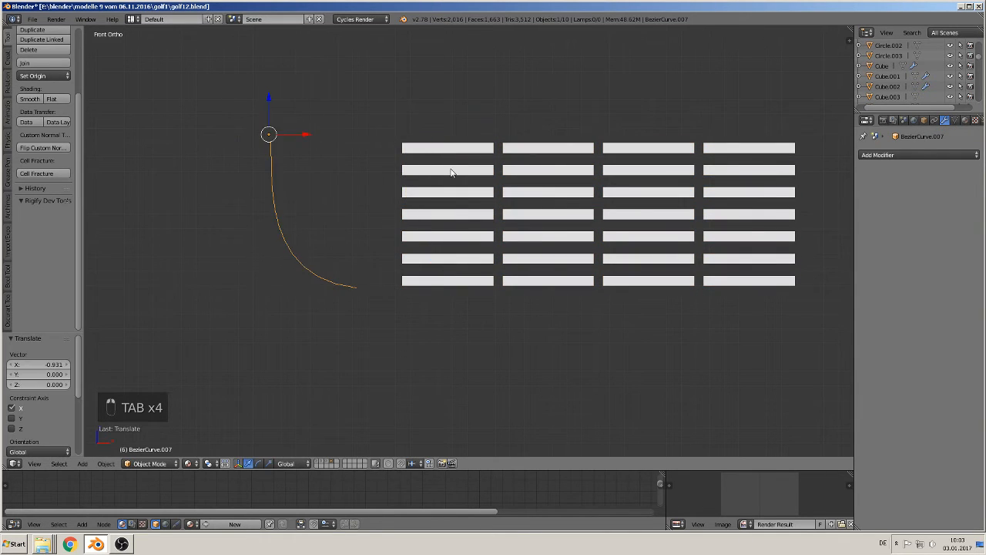
- Delete the outer left vertices of the three lowest slats to remove the pieces outside the curved cut
{"action": "right_click", "coordinate": [452, 169]}
{"action": "key", "text": "Tab"}
{"action": "scroll", "coordinate": [467, 240], "scroll_direction": "up", "scroll_amount": 4}
{"action": "middle_click_drag", "start_coordinate": [415, 252], "coordinate": [432, 322], "text": "shift"}
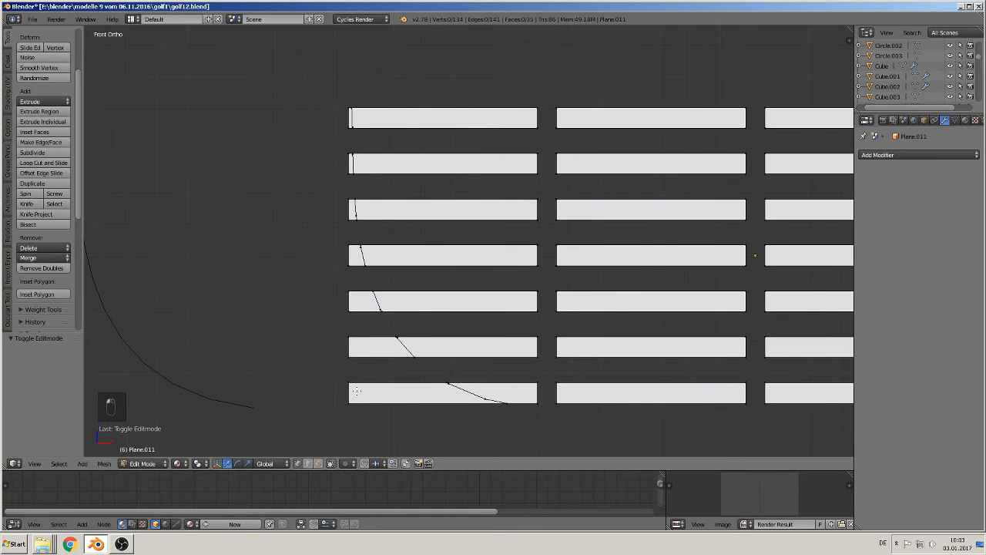
{"action": "key", "text": "a"}
{"action": "key", "text": "a"}
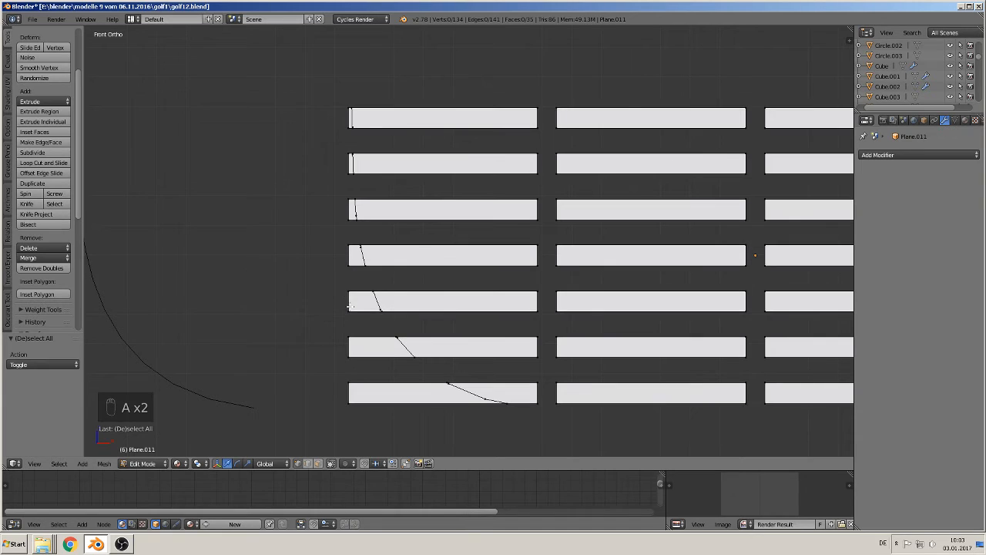
{"action": "key", "text": "c"}
{"action": "mouse_move", "coordinate": [350, 306]}
{"action": "left_mouse_down"}
{"action": "mouse_move", "coordinate": [346, 297]}
{"action": "mouse_move", "coordinate": [348, 394]}
{"action": "left_mouse_up"}
{"action": "key", "text": "Escape"}
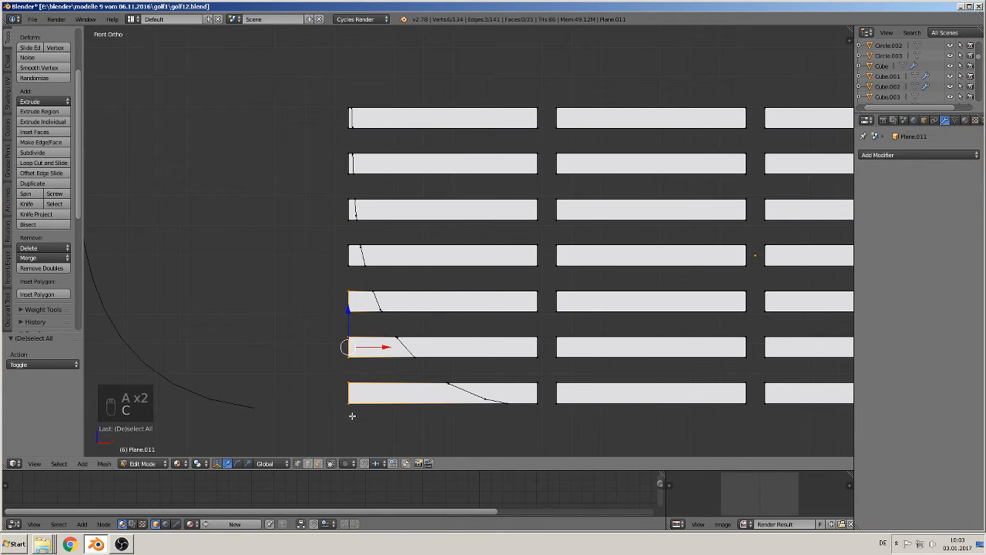
{"action": "key", "text": "x"}
{"action": "left_click", "coordinate": [341, 337]}
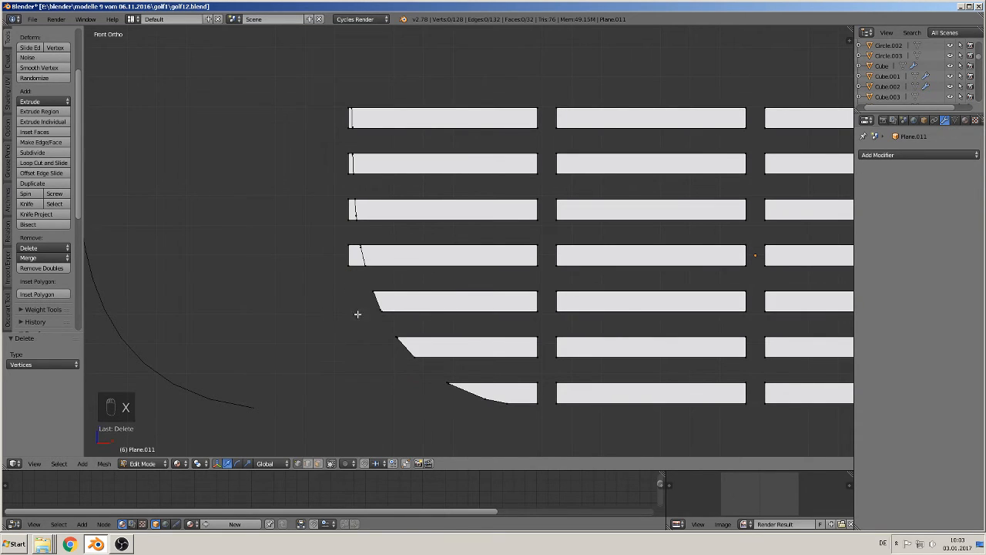
- Delete the outer left vertices of the four upper slats to remove the remaining pieces outside the curved cut
{"action": "middle_click_drag", "start_coordinate": [410, 236], "coordinate": [429, 254], "text": "shift"}
{"action": "right_click", "coordinate": [368, 288]}
{"action": "right_click", "coordinate": [366, 269], "text": "shift"}
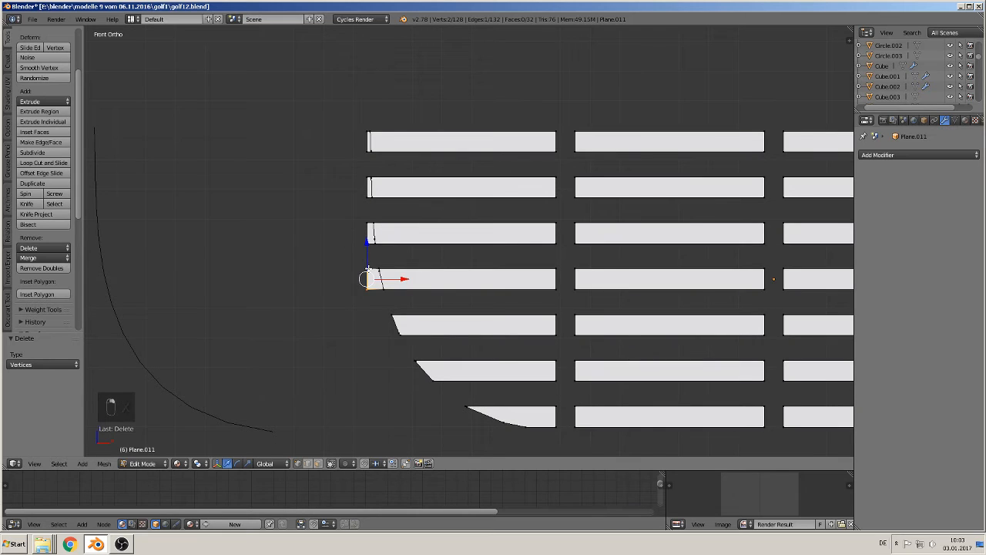
{"action": "right_click", "coordinate": [362, 243], "text": "shift"}
{"action": "right_click", "coordinate": [365, 223], "text": "shift"}
{"action": "right_click", "coordinate": [363, 193], "text": "shift"}
{"action": "right_click", "coordinate": [363, 177], "text": "shift"}
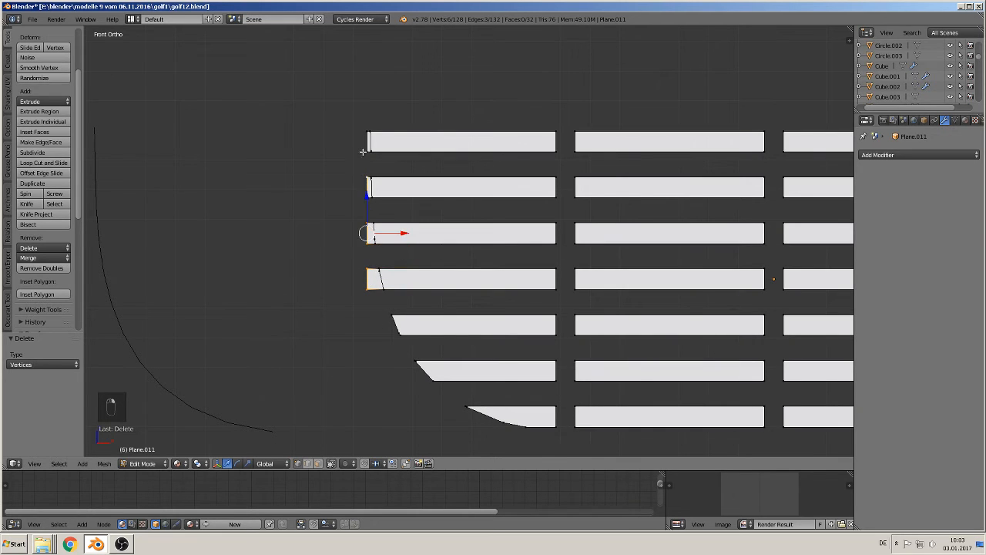
{"action": "right_click", "coordinate": [364, 152], "text": "shift"}
{"action": "right_click", "coordinate": [365, 129], "text": "shift"}
{"action": "key", "text": "x"}
{"action": "left_click", "coordinate": [363, 138]}
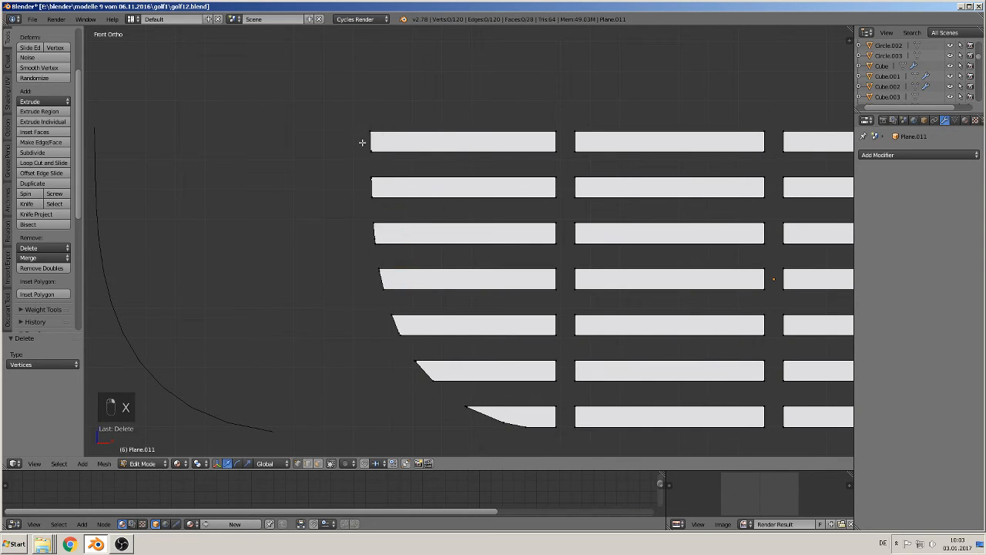
- Duplicate the trimmed slat grid about -1.77 units along Z and apply the copy's rotation and scale
{"action": "scroll", "coordinate": [434, 255], "scroll_direction": "down", "scroll_amount": 6}
{"action": "key", "text": "Tab"}
{"action": "middle_click_drag", "start_coordinate": [540, 340], "coordinate": [254, 294], "text": "shift"}
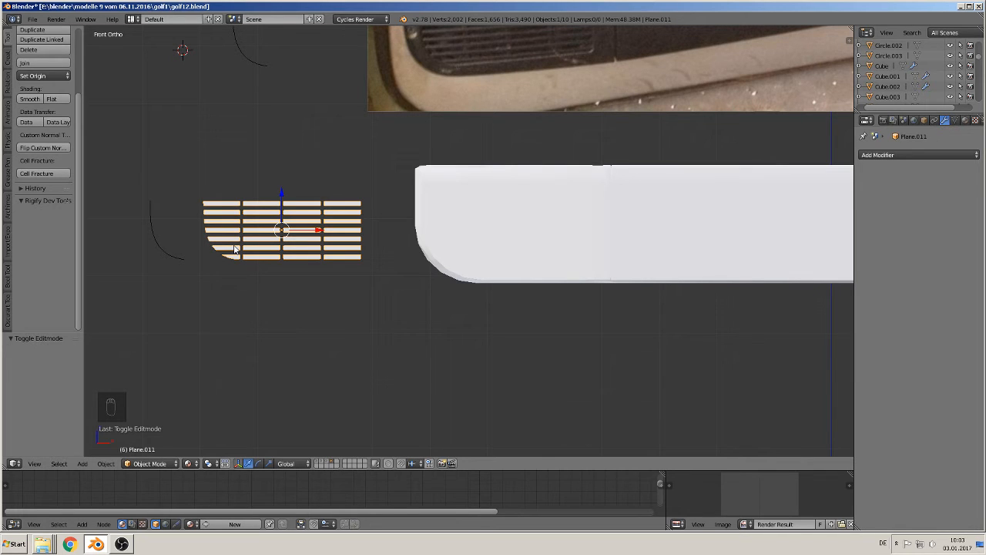
{"action": "key", "text": "shift+d"}
{"action": "key", "text": "z"}
{"action": "left_click", "coordinate": [289, 305]}
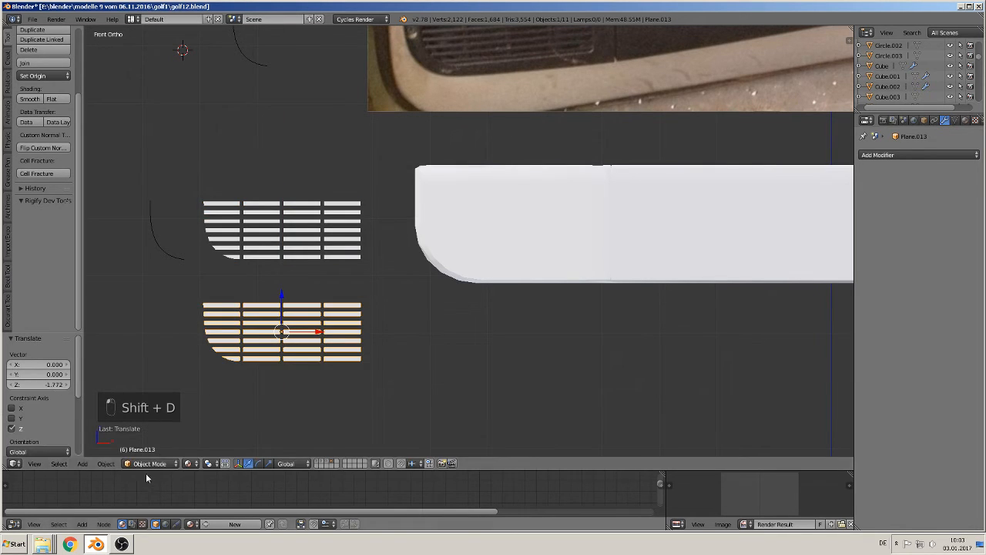
{"action": "left_click", "coordinate": [105, 463]}
{"action": "mouse_move", "coordinate": [148, 383]}
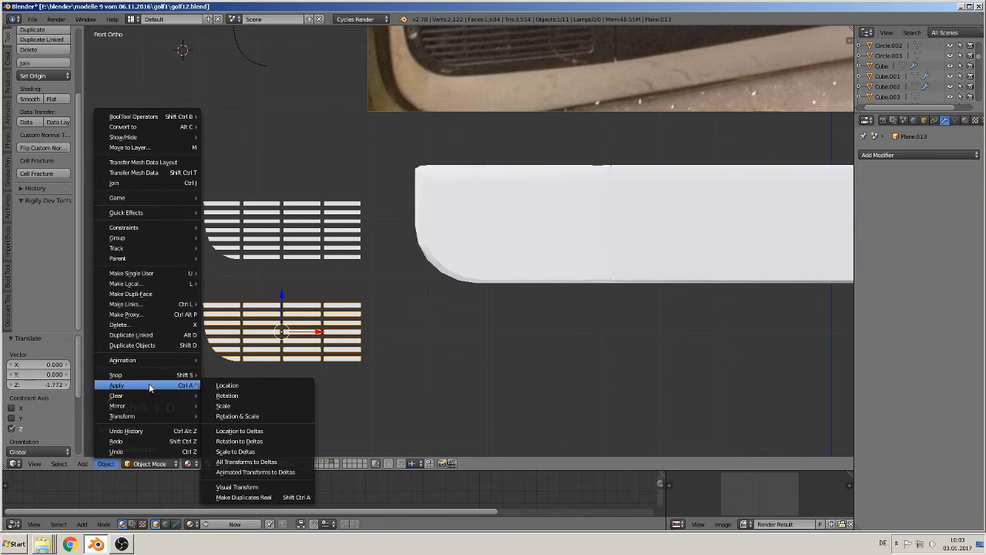
{"action": "left_click", "coordinate": [235, 413]}
- Assign the existing "back light" material to the duplicated slat grid
{"action": "scroll", "coordinate": [416, 345], "scroll_direction": "down", "scroll_amount": 3}
{"action": "middle_click_drag", "start_coordinate": [416, 344], "coordinate": [322, 365], "text": "shift"}
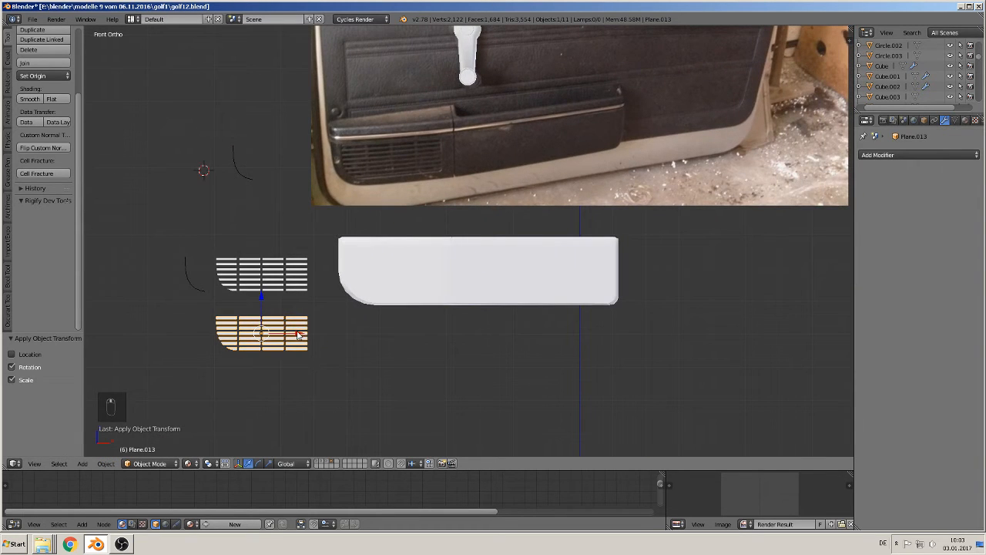
{"action": "left_click", "coordinate": [966, 120]}
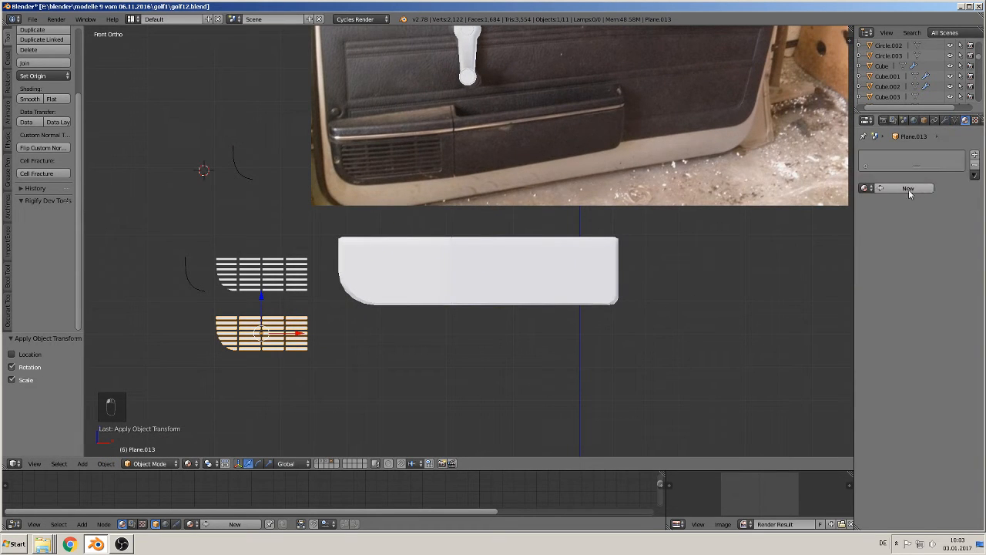
{"action": "left_click", "coordinate": [867, 188]}
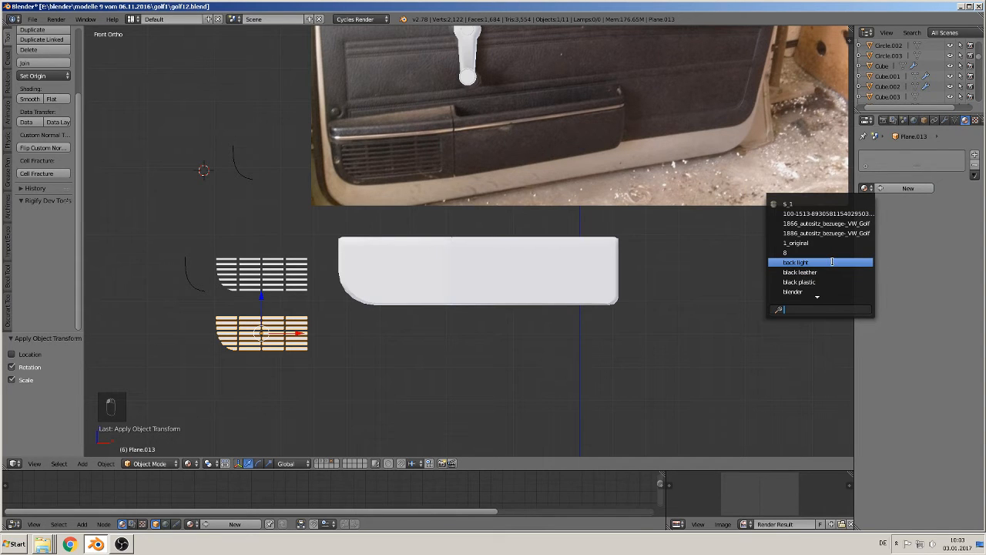
{"action": "left_click", "coordinate": [832, 262]}
- Place the duplicated grid over the pocket's left front, raising it about 1.72 along Z and moving it about 0.95 along Y
{"action": "left_click_drag", "start_coordinate": [310, 331], "coordinate": [428, 345]}
{"action": "left_click_drag", "start_coordinate": [394, 305], "coordinate": [396, 257]}
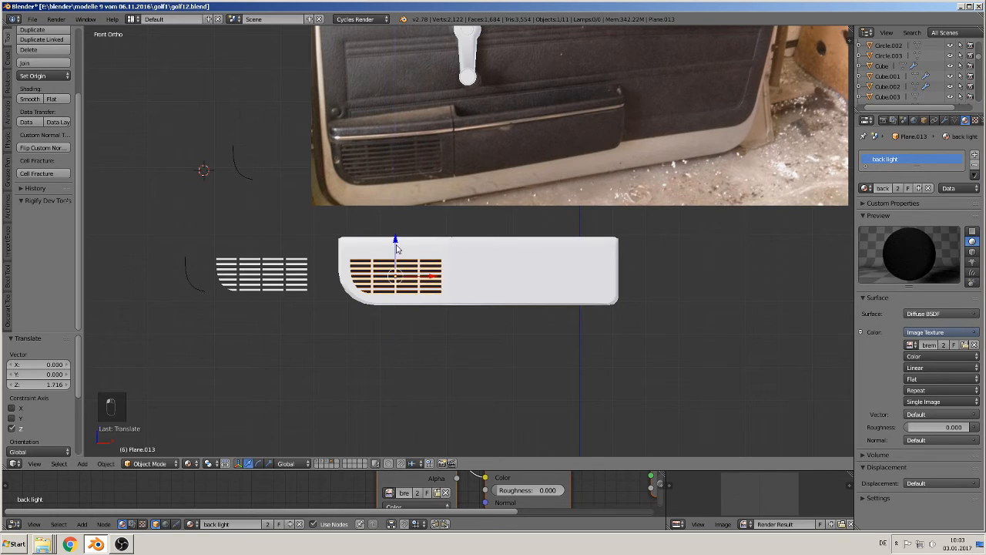
{"action": "scroll", "coordinate": [418, 275], "scroll_direction": "up", "scroll_amount": 2}
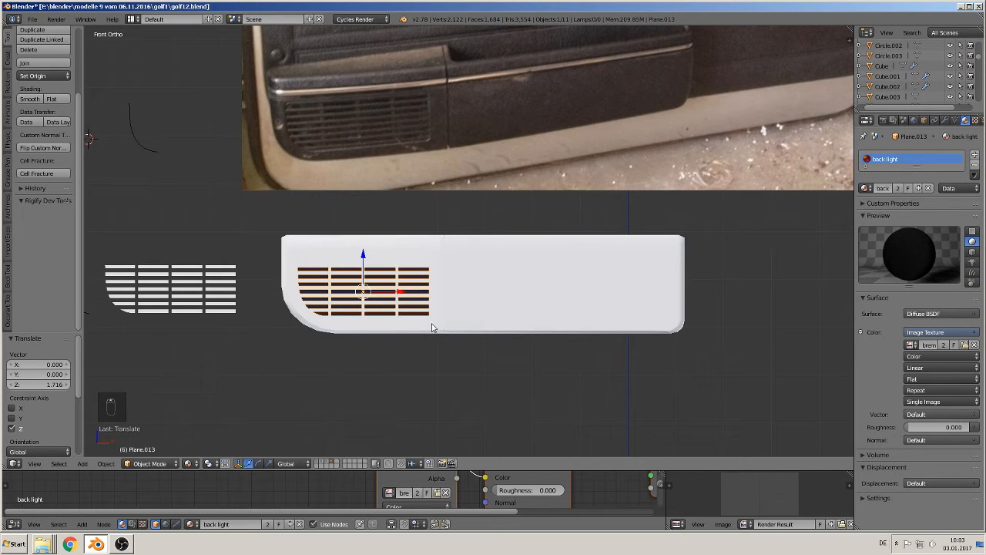
{"action": "middle_click_drag", "start_coordinate": [431, 323], "coordinate": [380, 360]}
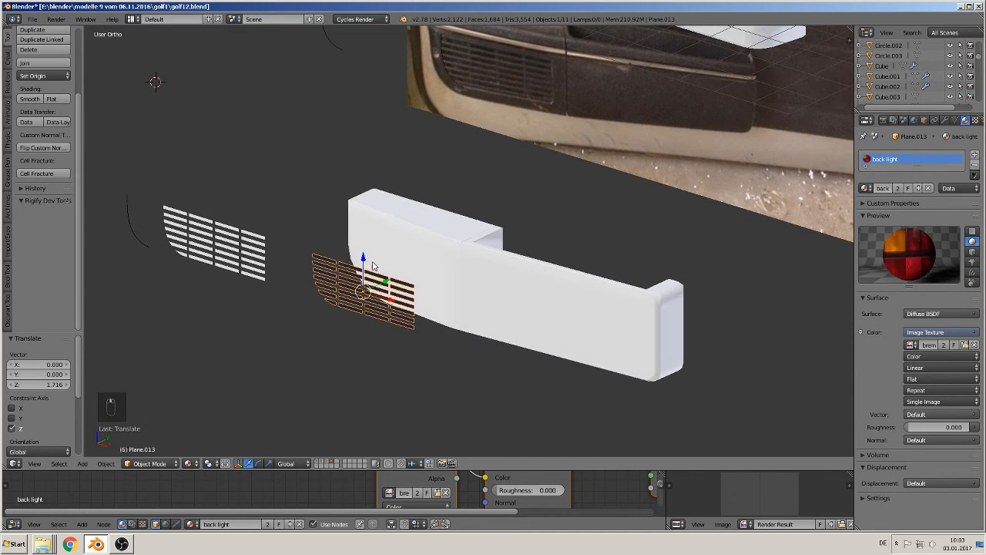
{"action": "left_click_drag", "start_coordinate": [382, 280], "coordinate": [413, 269]}
{"action": "middle_click_drag", "start_coordinate": [412, 270], "coordinate": [467, 262]}
{"action": "key", "text": "KP_1"}
{"action": "scroll", "coordinate": [442, 263], "scroll_direction": "up", "scroll_amount": 2}
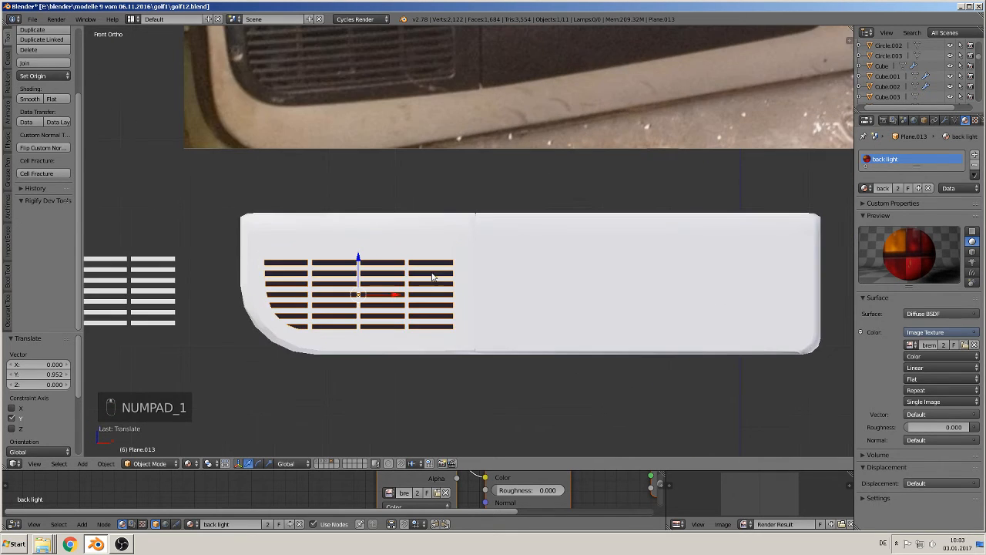
- Delete only the faces of the entire duplicated slat grid, keeping its edges as slot outlines
{"action": "scroll", "coordinate": [483, 199], "scroll_direction": "up", "scroll_amount": 2}
{"action": "scroll", "coordinate": [483, 200], "scroll_direction": "up", "scroll_amount": 2}
{"action": "key", "text": "Tab"}
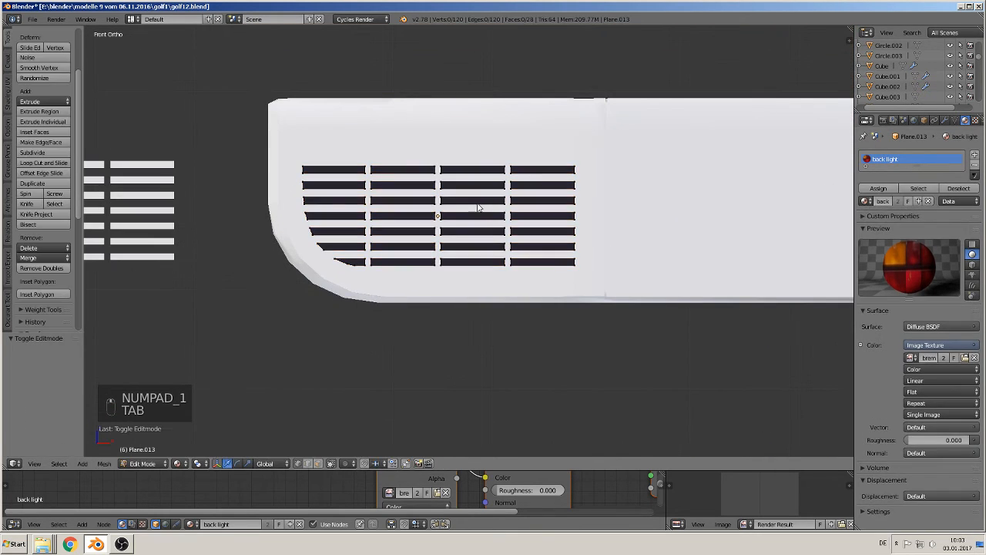
{"action": "key", "text": "Tab"}
{"action": "key", "text": "Tab"}
{"action": "key", "text": "a"}
{"action": "key", "text": "a"}
{"action": "key", "text": "a"}
{"action": "key", "text": "a"}
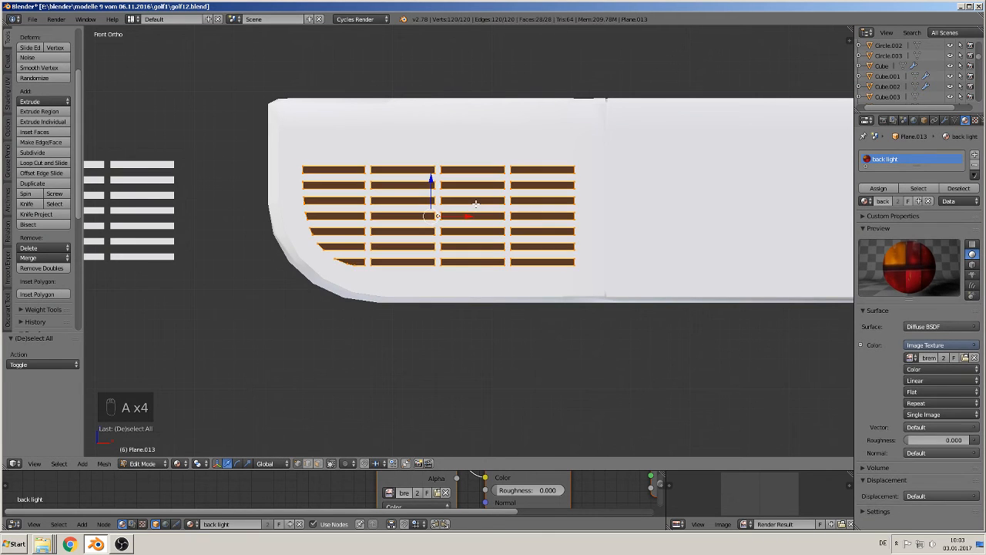
{"action": "key", "text": "x"}
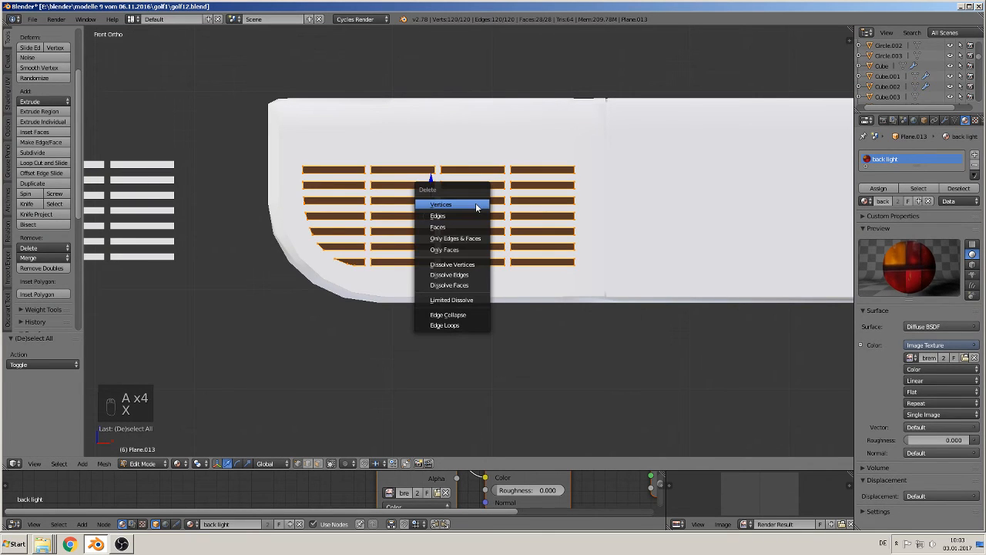
{"action": "left_click", "coordinate": [466, 250]}
{"action": "key", "text": "Tab"}
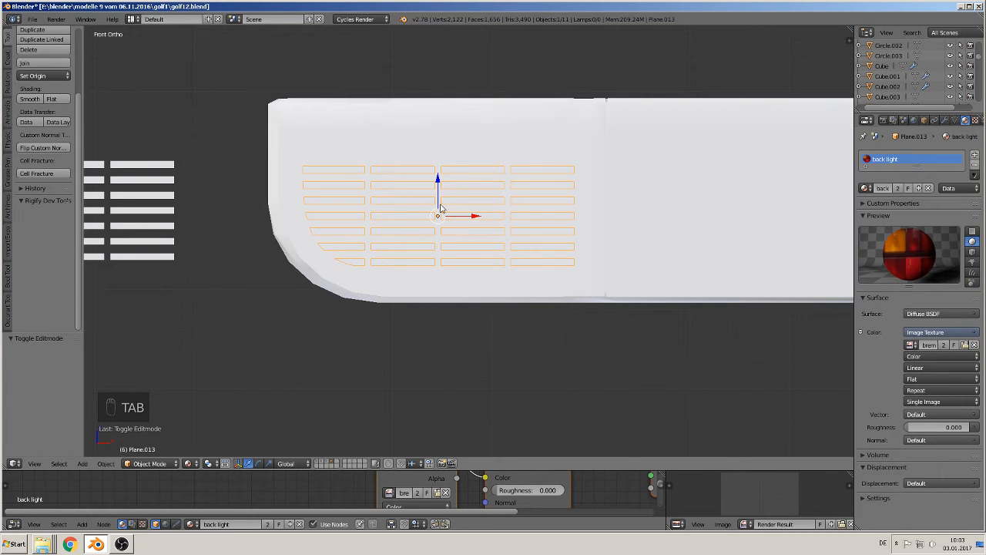
- Cut the slat outlines into the whole storage pocket mesh with Knife Project from the front view
{"action": "right_click", "coordinate": [453, 134]}
{"action": "key", "text": "Tab"}
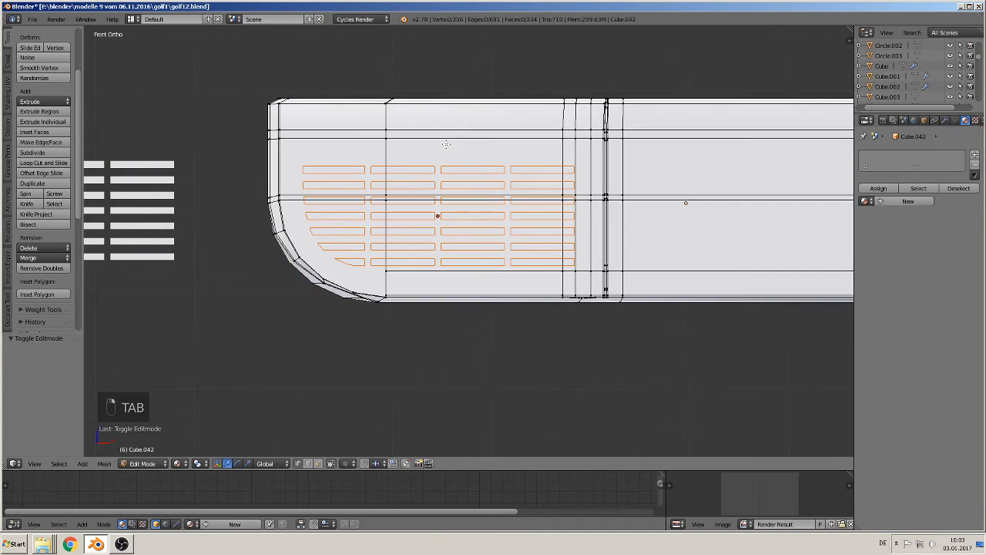
{"action": "key", "text": "a"}
{"action": "key", "text": "a"}
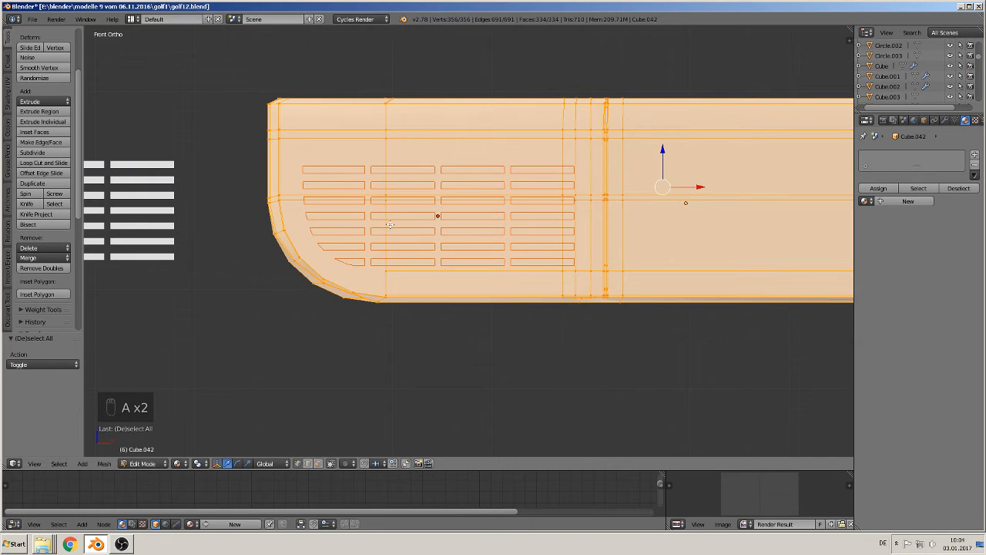
{"action": "left_click", "coordinate": [36, 214]}
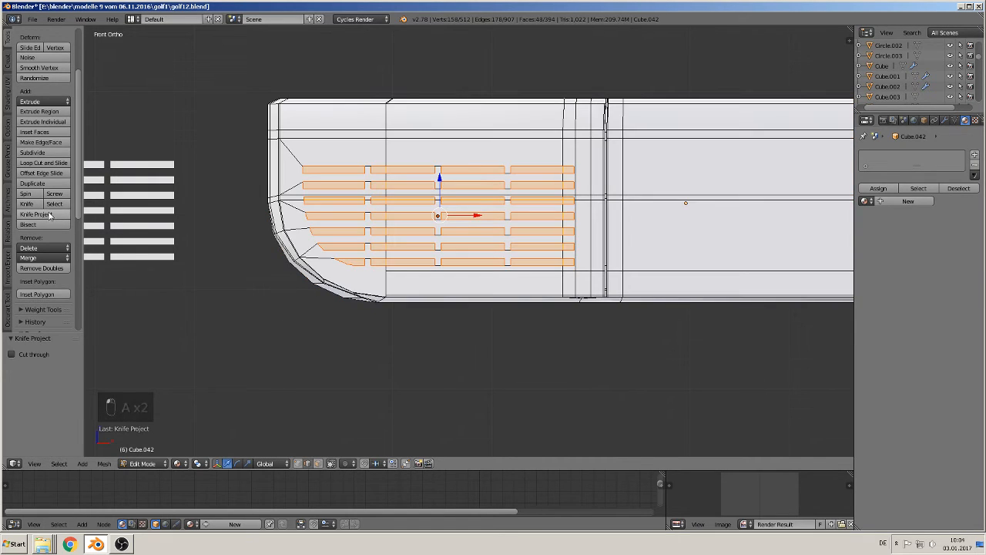
{"action": "key", "text": "Tab"}
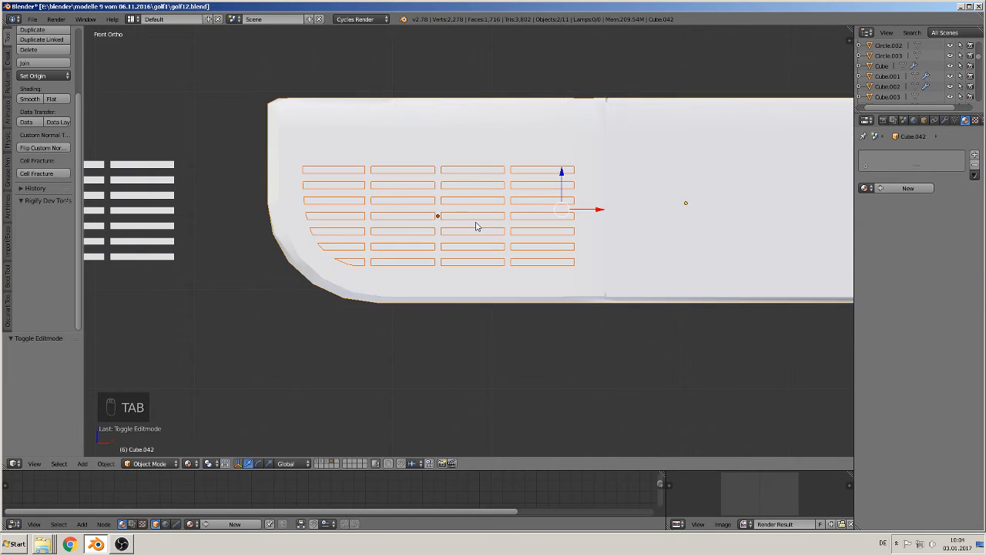
- Move the slat outline grid away from the pocket along X and raise it about 1.57 along Z
{"action": "scroll", "coordinate": [477, 226], "scroll_direction": "down", "scroll_amount": 2}
{"action": "middle_click_drag", "start_coordinate": [452, 260], "coordinate": [440, 270]}
{"action": "right_click", "coordinate": [505, 207]}
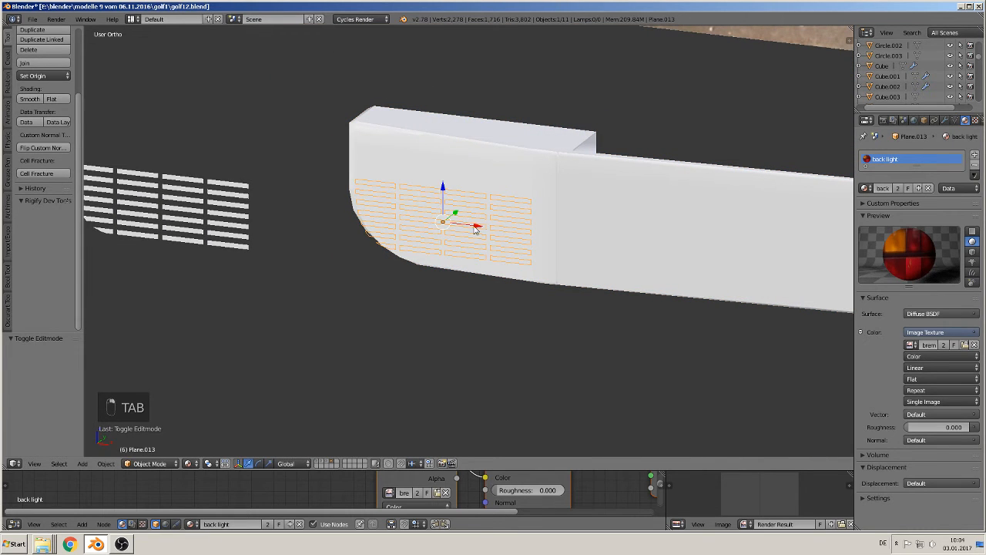
{"action": "left_click_drag", "start_coordinate": [476, 228], "coordinate": [228, 54]}
{"action": "scroll", "coordinate": [433, 146], "scroll_direction": "up", "scroll_amount": 3}
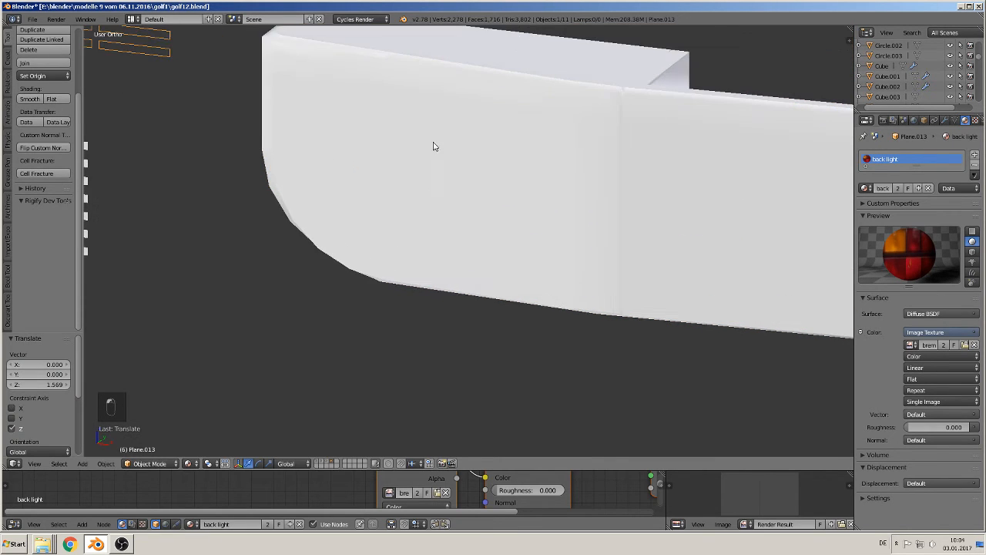
- Delete only the projected slat faces from the pocket mesh to open the grille slots
{"action": "right_click", "coordinate": [454, 160]}
{"action": "key", "text": "Tab"}
{"action": "scroll", "coordinate": [472, 196], "scroll_direction": "up", "scroll_amount": 2}
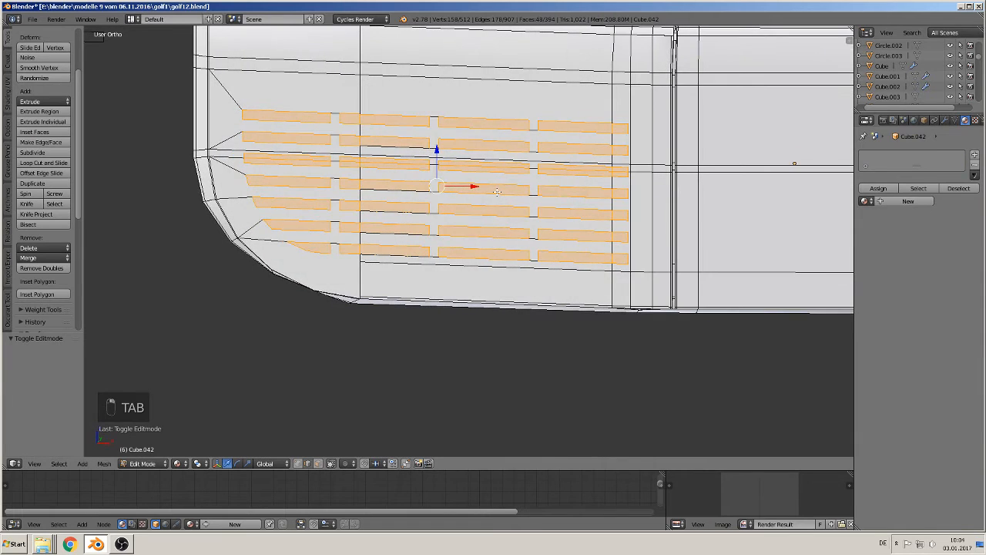
{"action": "key", "text": "x"}
{"action": "left_click", "coordinate": [465, 192]}
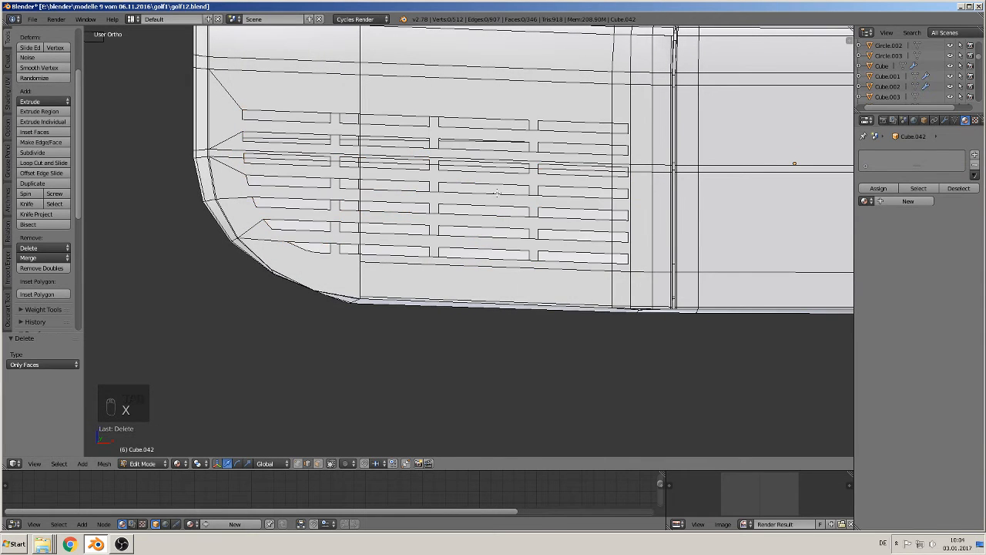
{"action": "scroll", "coordinate": [493, 202], "scroll_direction": "down", "scroll_amount": 2}
{"action": "key", "text": "Tab"}
{"action": "scroll", "coordinate": [493, 207], "scroll_direction": "down", "scroll_amount": 2}
{"action": "mouse_move", "coordinate": [499, 206]}
{"action": "middle_mouse_down"}
{"action": "mouse_move", "coordinate": [527, 183]}
{"action": "mouse_move", "coordinate": [577, 211]}
{"action": "mouse_move", "coordinate": [504, 214]}
{"action": "middle_mouse_up"}
{"action": "scroll", "coordinate": [502, 213], "scroll_direction": "down", "scroll_amount": 4}
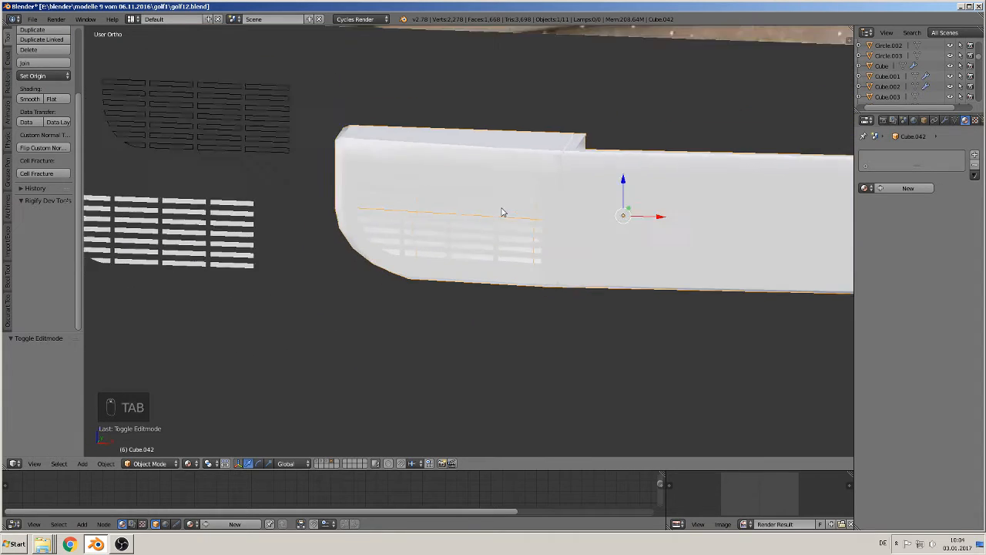
- Examine the pocket's slot openings for leftover geometry in object mode and in face selection mode
{"action": "key", "text": "a"}
{"action": "key", "text": "a"}
{"action": "key", "text": "a"}
{"action": "scroll", "coordinate": [532, 208], "scroll_direction": "up", "scroll_amount": 4}
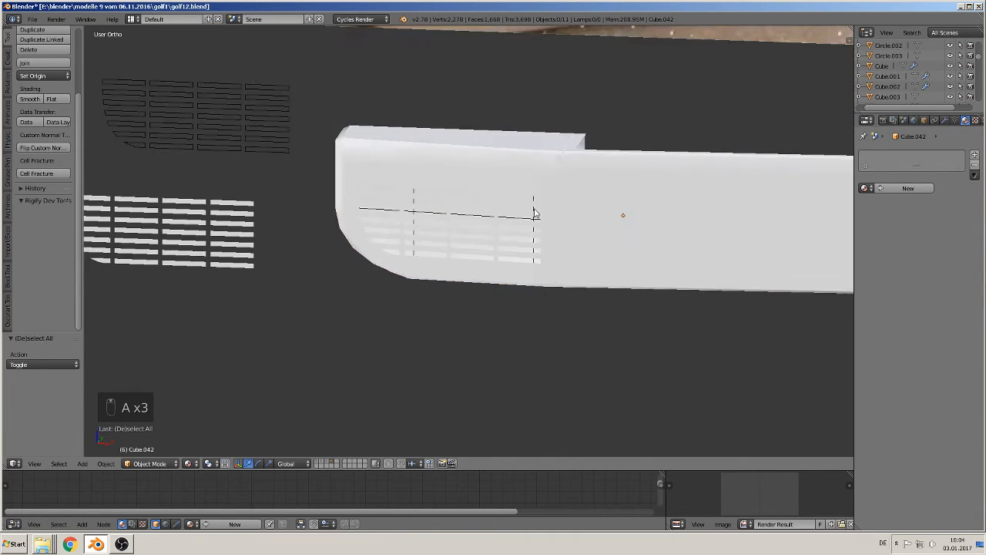
{"action": "key", "text": "Tab"}
{"action": "scroll", "coordinate": [497, 229], "scroll_direction": "up", "scroll_amount": 3}
{"action": "scroll", "coordinate": [497, 229], "scroll_direction": "up", "scroll_amount": 3}
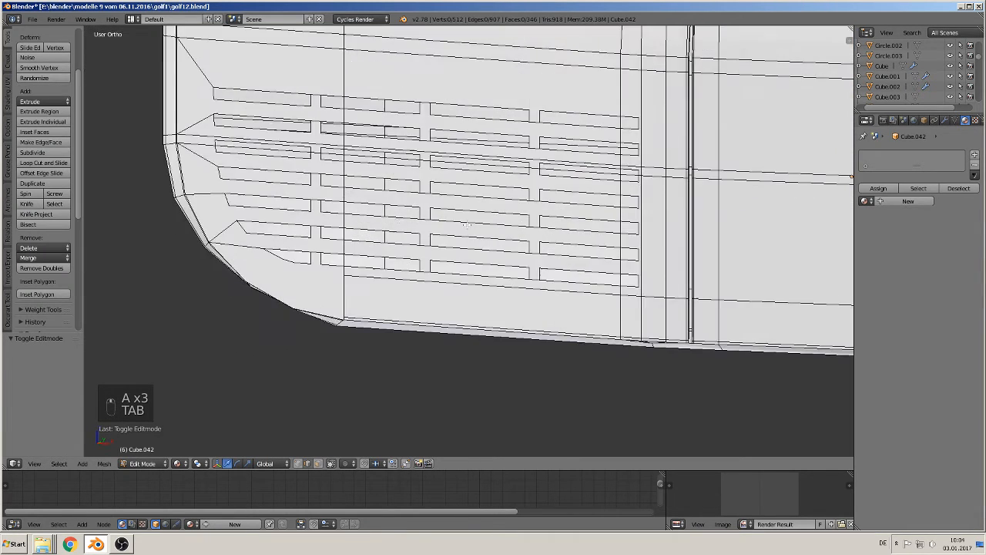
{"action": "scroll", "coordinate": [383, 218], "scroll_direction": "up", "scroll_amount": 4}
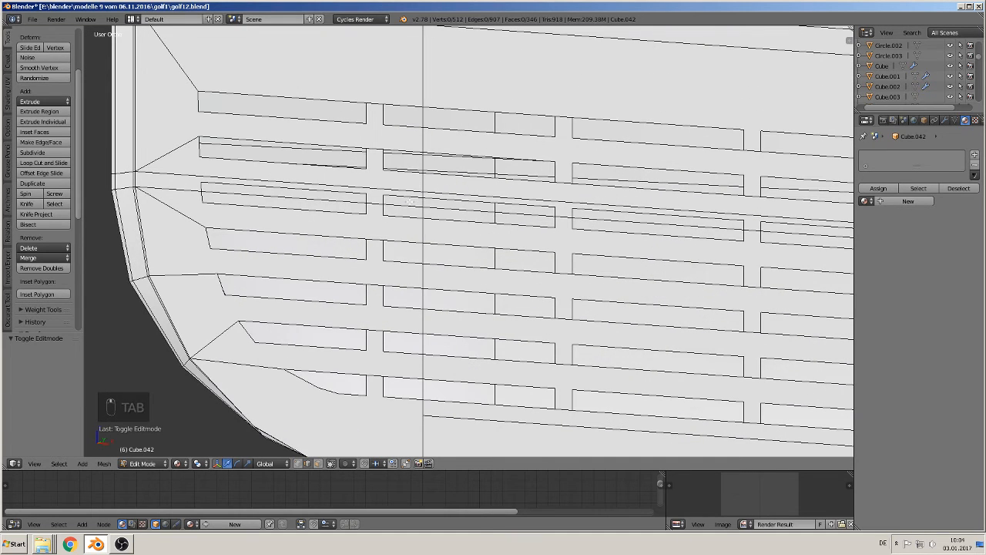
{"action": "left_click", "coordinate": [313, 463]}
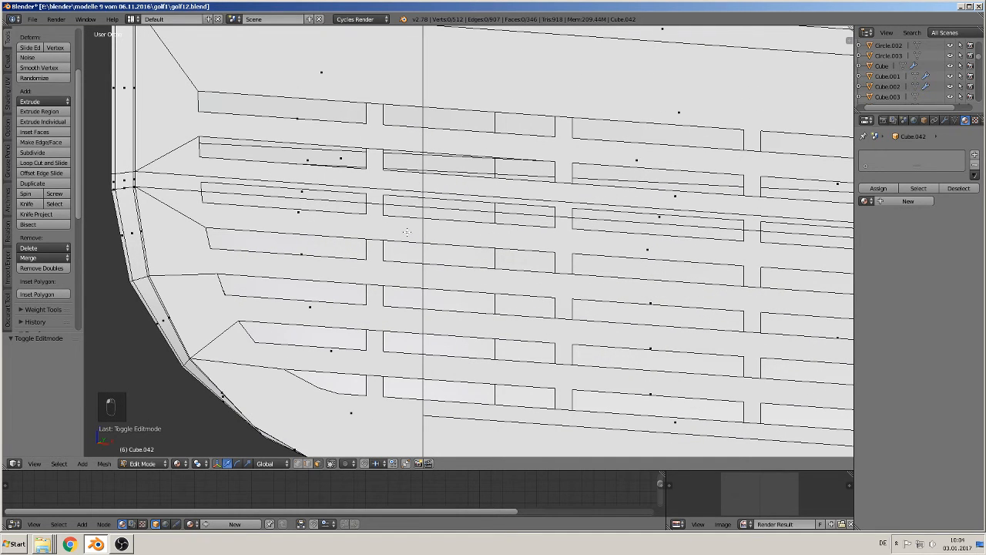
{"action": "right_click", "coordinate": [400, 202]}
{"action": "key", "text": "Tab"}
{"action": "scroll", "coordinate": [447, 242], "scroll_direction": "down", "scroll_amount": 10}
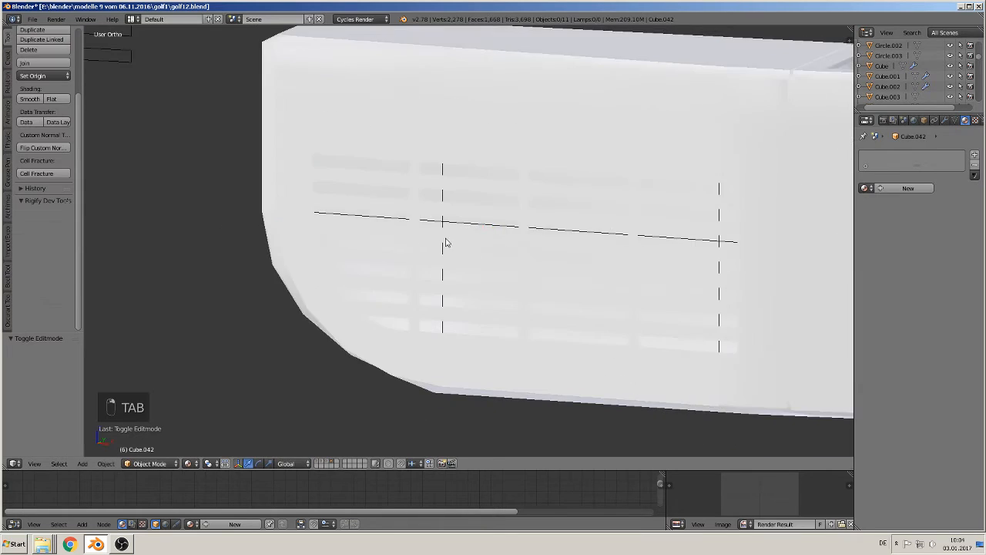
- Move the pocket about 0.86 along X and show its modifier settings
{"action": "key", "text": "g"}
{"action": "key", "text": "x"}
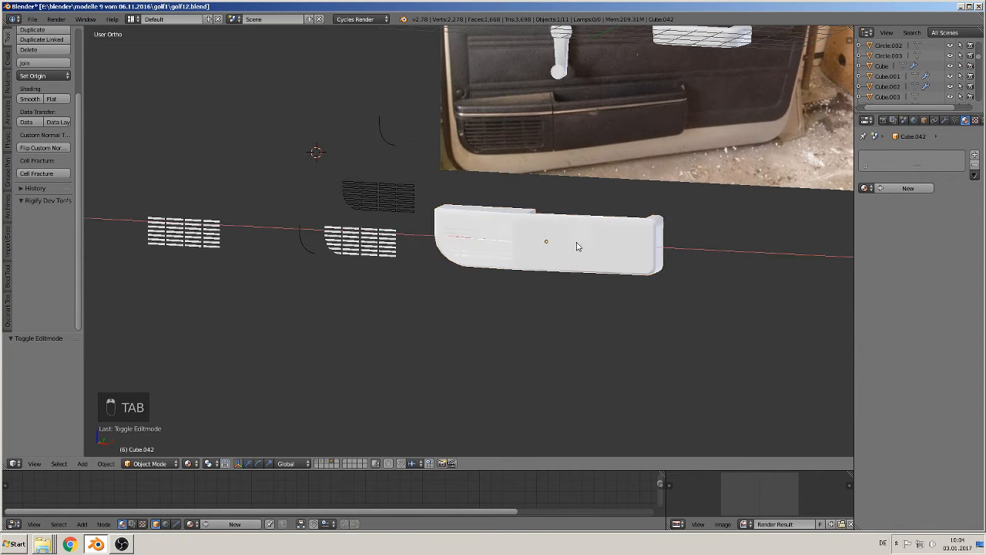
{"action": "left_click", "coordinate": [570, 245]}
{"action": "scroll", "coordinate": [574, 252], "scroll_direction": "up", "scroll_amount": 4}
{"action": "scroll", "coordinate": [574, 252], "scroll_direction": "up", "scroll_amount": 6}
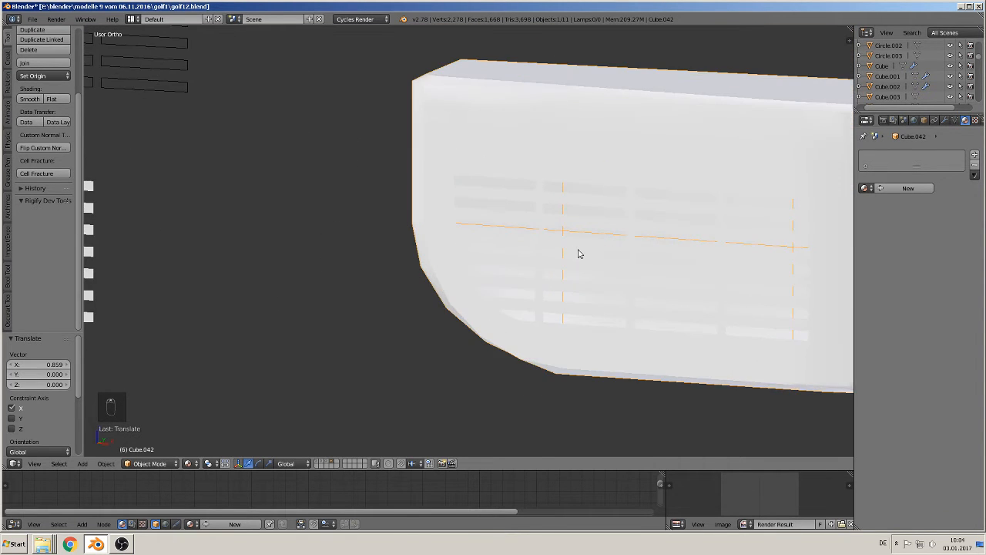
{"action": "middle_click_drag", "start_coordinate": [477, 240], "coordinate": [445, 242]}
{"action": "left_click", "coordinate": [946, 122]}
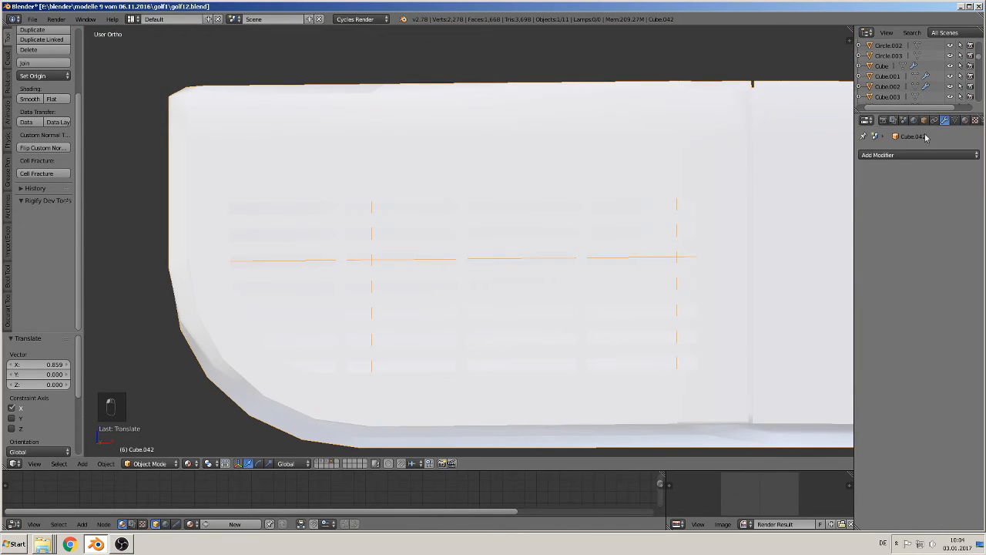
- Set the pocket mesh to edge selection mode and check the stray edges running through the third row of slots
{"action": "key", "text": "Tab"}
{"action": "middle_click_drag", "start_coordinate": [539, 235], "coordinate": [504, 232]}
{"action": "scroll", "coordinate": [505, 232], "scroll_direction": "up", "scroll_amount": 3}
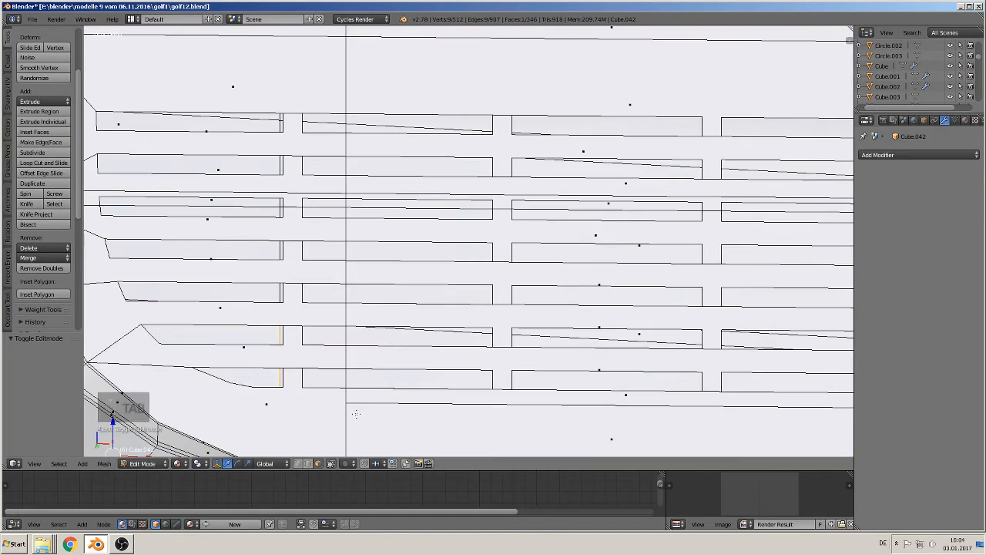
{"action": "left_click", "coordinate": [307, 464]}
{"action": "left_click", "coordinate": [235, 205]}
{"action": "scroll", "coordinate": [235, 205], "scroll_direction": "down", "scroll_amount": 8}
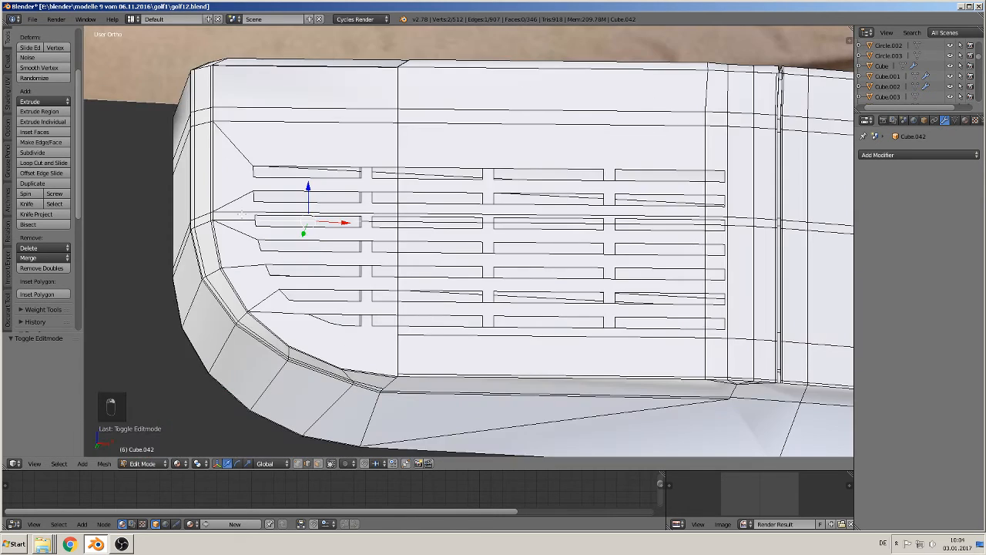
{"action": "scroll", "coordinate": [235, 205], "scroll_direction": "up", "scroll_amount": 7}
{"action": "middle_click_drag", "start_coordinate": [359, 221], "coordinate": [393, 220]}
{"action": "right_click", "coordinate": [394, 218], "text": "shift"}
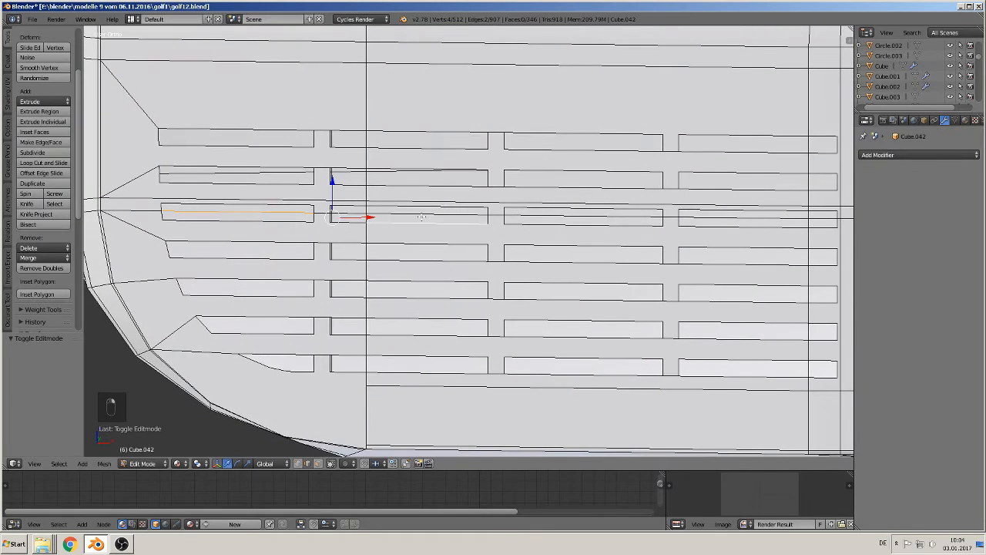
- Select the stray horizontal edges crossing all four slots of the third row and delete them as edges
{"action": "right_click", "coordinate": [407, 224]}
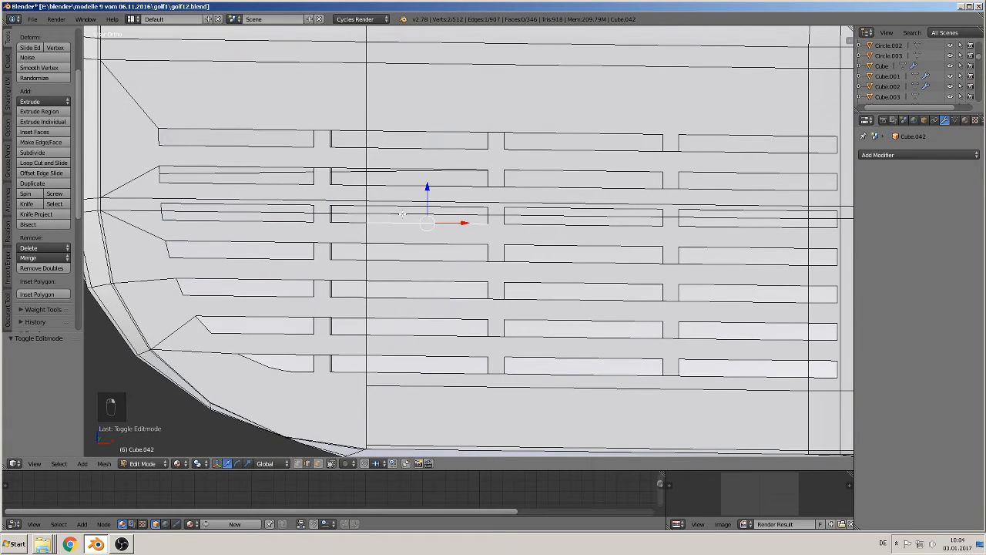
{"action": "right_click", "coordinate": [284, 212], "text": "shift"}
{"action": "right_click", "coordinate": [353, 213], "text": "shift"}
{"action": "right_click", "coordinate": [559, 218], "text": "shift"}
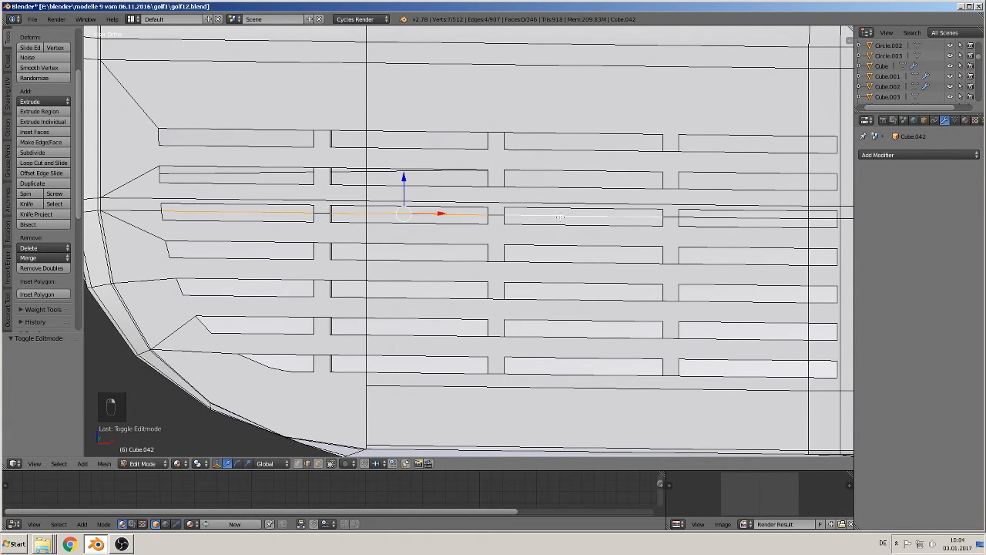
{"action": "right_click", "coordinate": [755, 217], "text": "shift"}
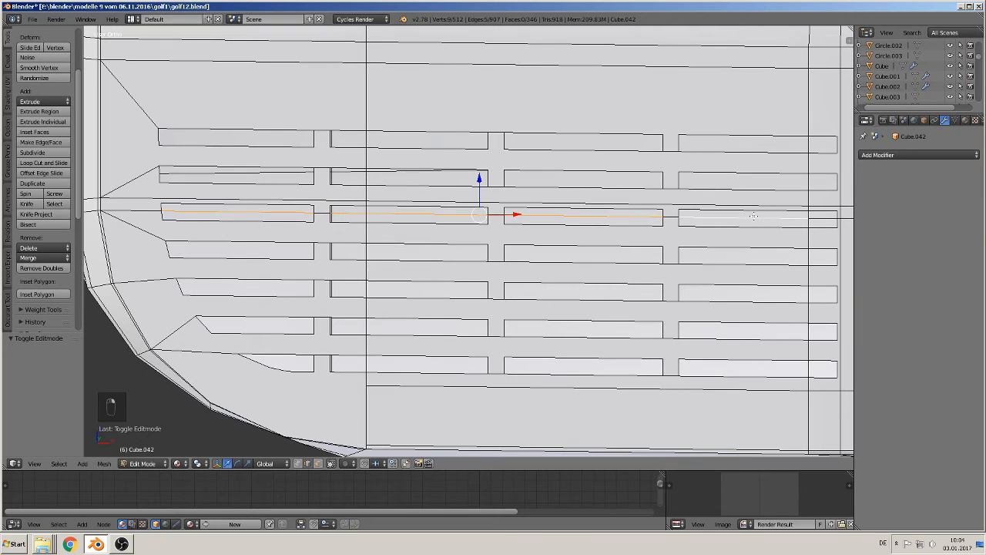
{"action": "right_click", "coordinate": [813, 218], "text": "shift"}
{"action": "right_click", "coordinate": [809, 217], "text": "shift"}
{"action": "right_click", "coordinate": [807, 226], "text": "shift"}
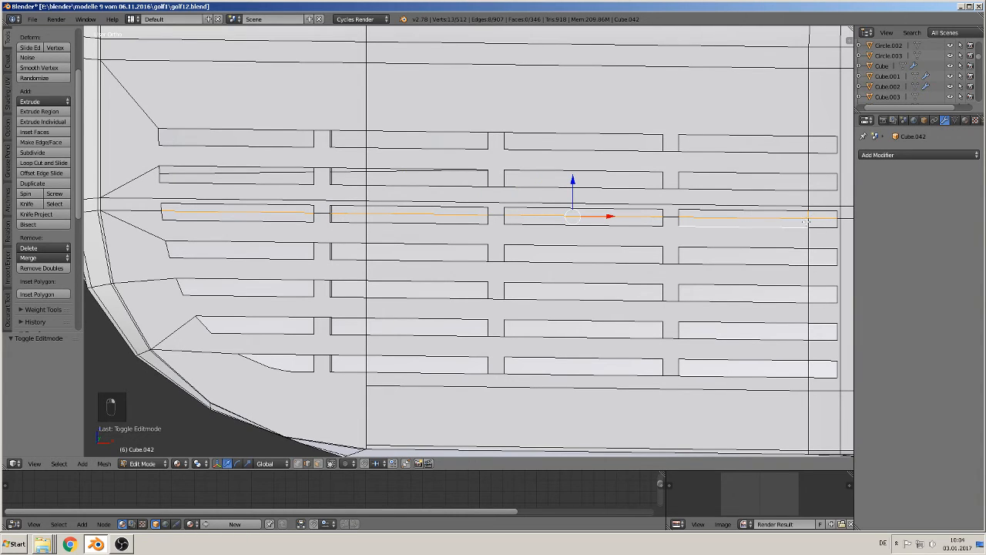
{"action": "right_click", "coordinate": [792, 226], "text": "shift"}
{"action": "key", "text": "x"}
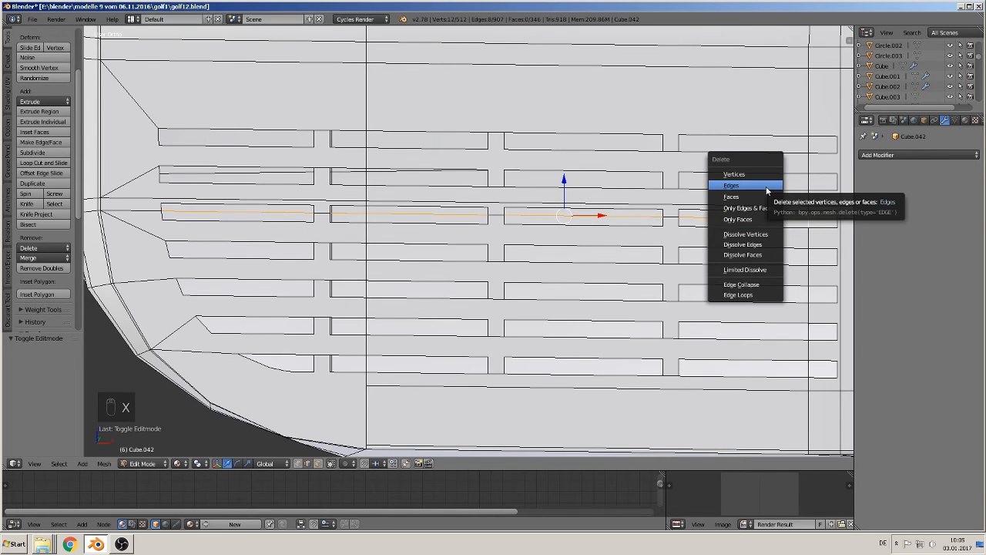
{"action": "left_click", "coordinate": [760, 245]}
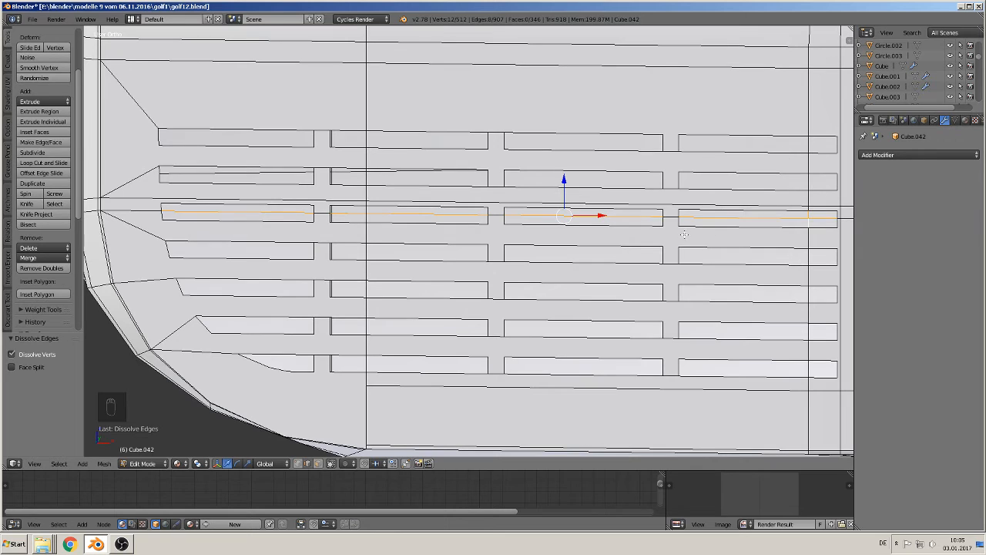
{"action": "key", "text": "x"}
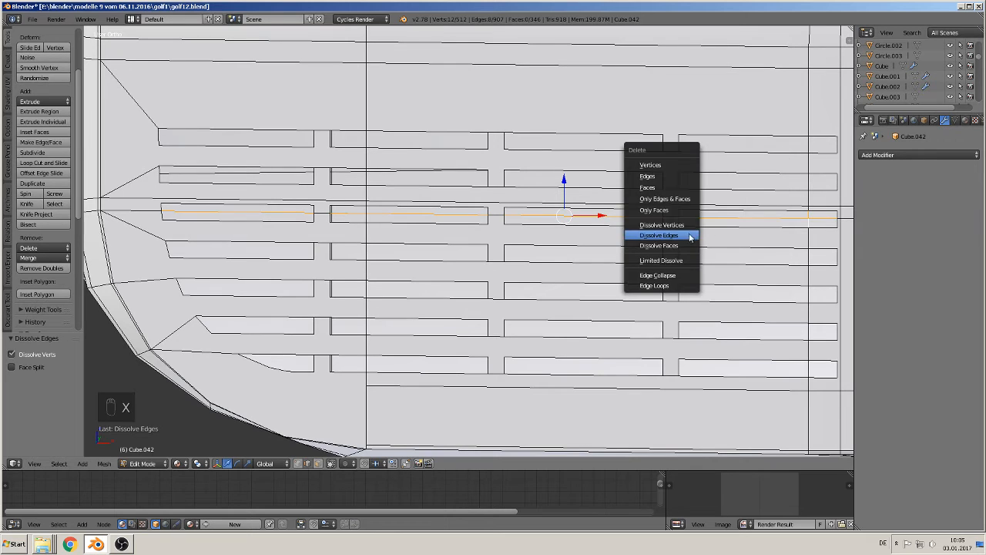
{"action": "left_click", "coordinate": [685, 177]}
{"action": "scroll", "coordinate": [668, 226], "scroll_direction": "down", "scroll_amount": 2}
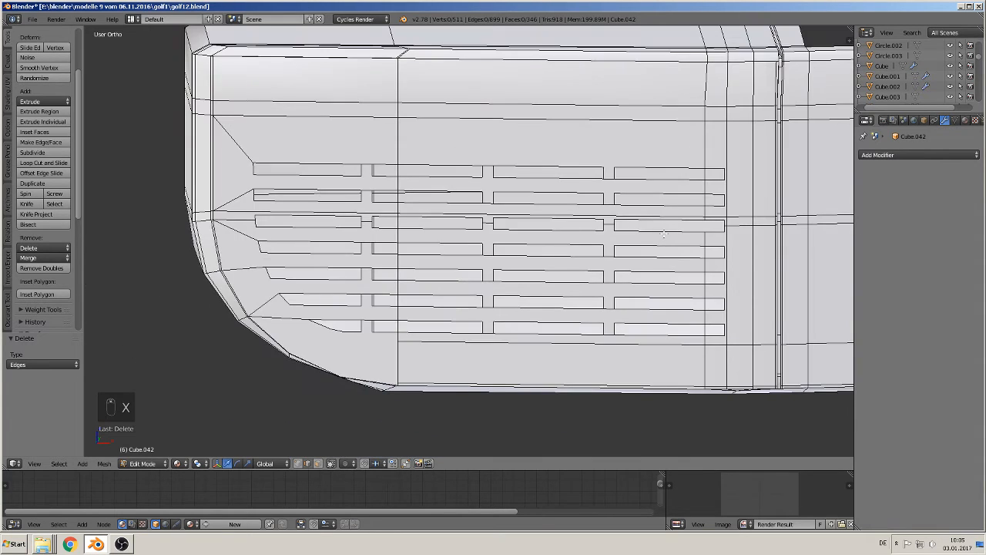
- Inspect the slots in object mode for remaining stray edges and return to editing the pocket mesh
{"action": "middle_click_drag", "start_coordinate": [476, 238], "coordinate": [451, 243]}
{"action": "key", "text": "Tab"}
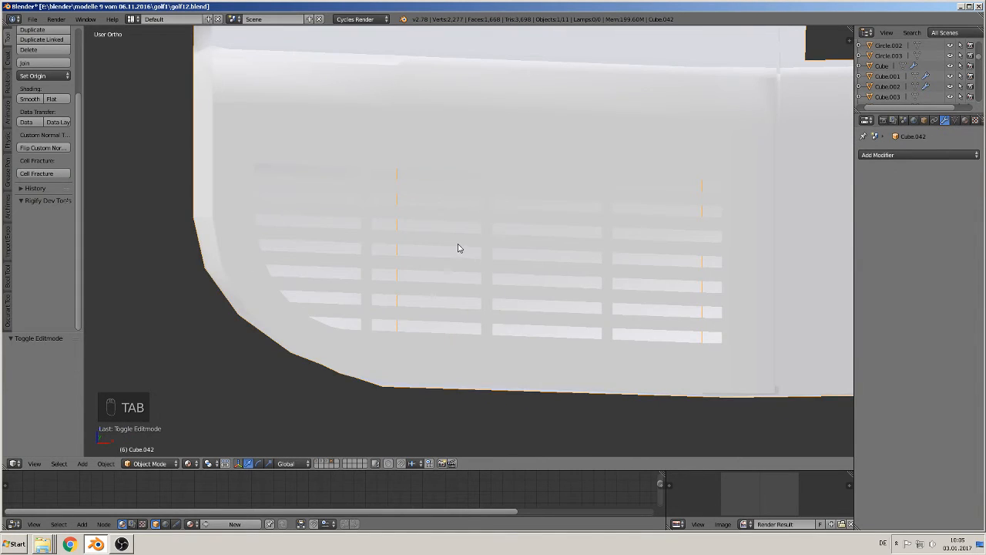
{"action": "scroll", "coordinate": [458, 248], "scroll_direction": "down", "scroll_amount": 5}
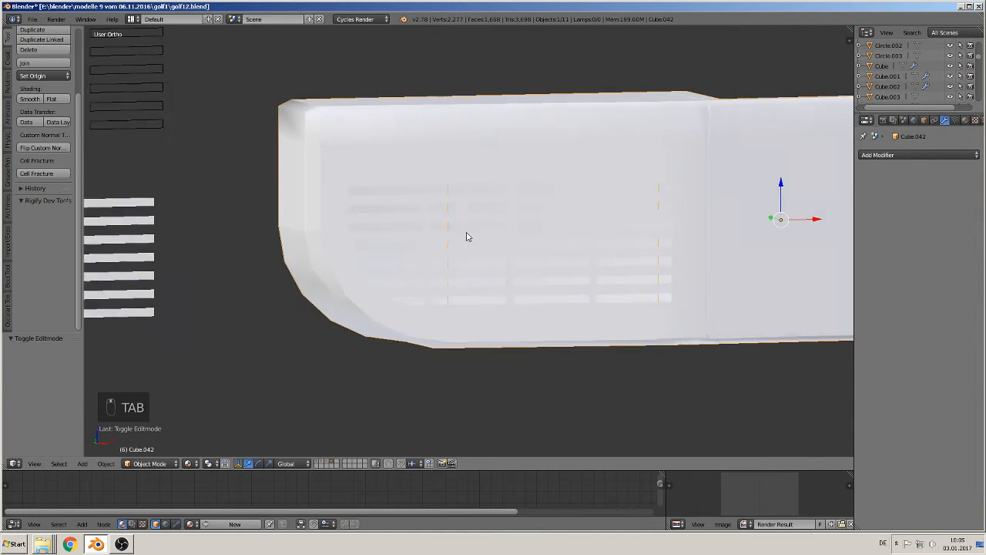
{"action": "scroll", "coordinate": [466, 237], "scroll_direction": "up", "scroll_amount": 5}
{"action": "key", "text": "Tab"}
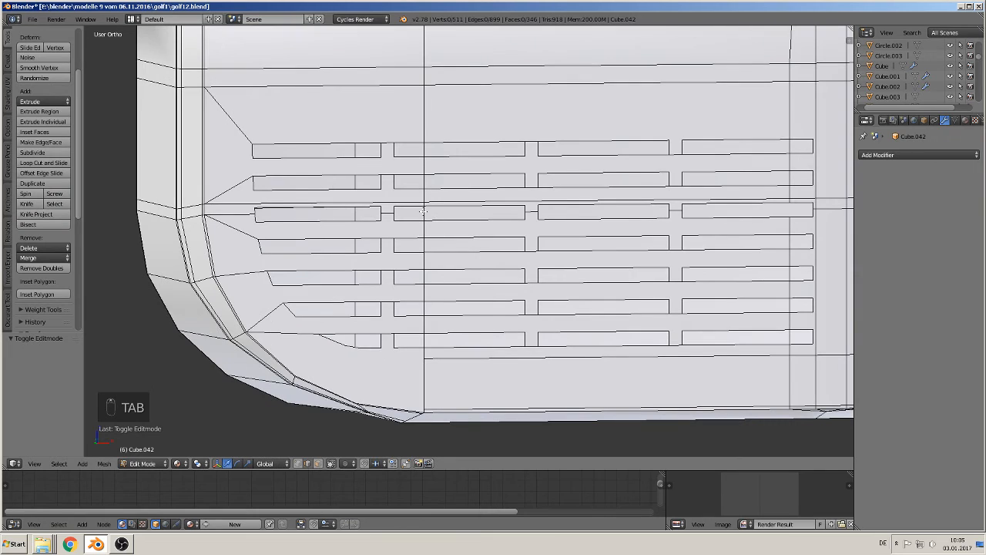
- Select the stray vertical edge segments crossing the slots in the second column and delete them as edges
{"action": "right_click", "coordinate": [423, 211]}
{"action": "right_click", "coordinate": [427, 181], "text": "shift"}
{"action": "right_click", "coordinate": [424, 149], "text": "shift"}
{"action": "right_click", "coordinate": [425, 241], "text": "shift"}
{"action": "scroll", "coordinate": [439, 235], "scroll_direction": "up", "scroll_amount": 2}
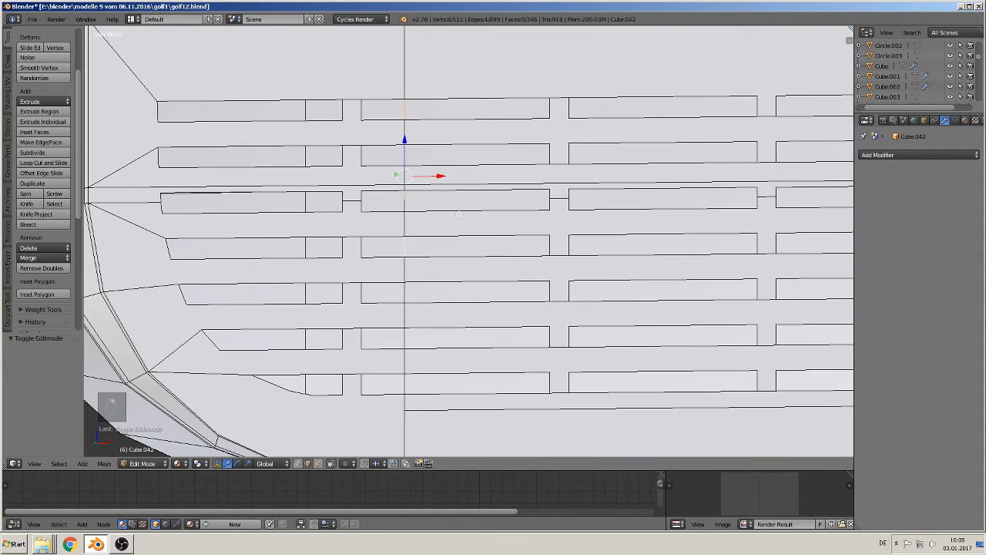
{"action": "right_click", "coordinate": [407, 205], "text": "shift"}
{"action": "right_click", "coordinate": [409, 297], "text": "shift"}
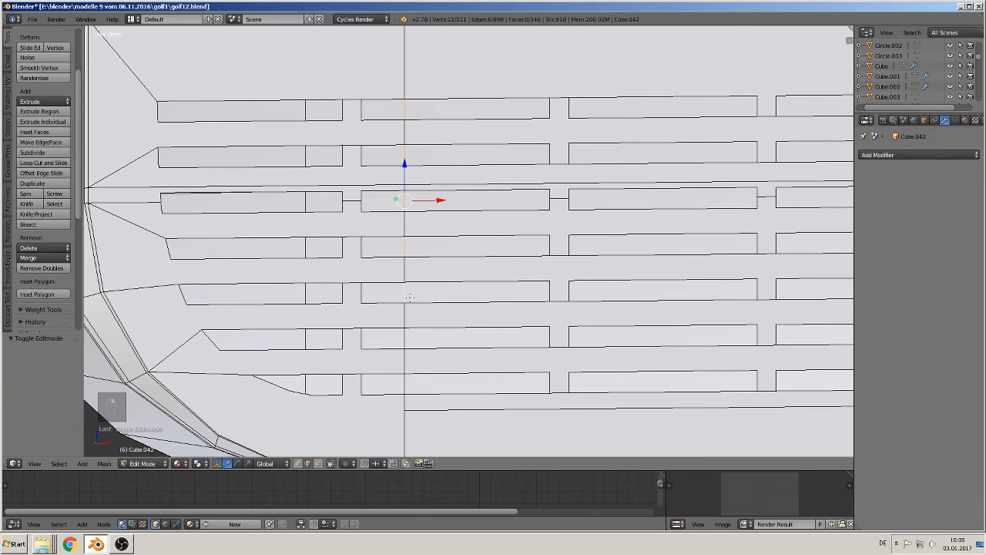
{"action": "right_click", "coordinate": [405, 337], "text": "shift"}
{"action": "right_click", "coordinate": [416, 381], "text": "shift"}
{"action": "key", "text": "x"}
{"action": "left_click", "coordinate": [437, 330]}
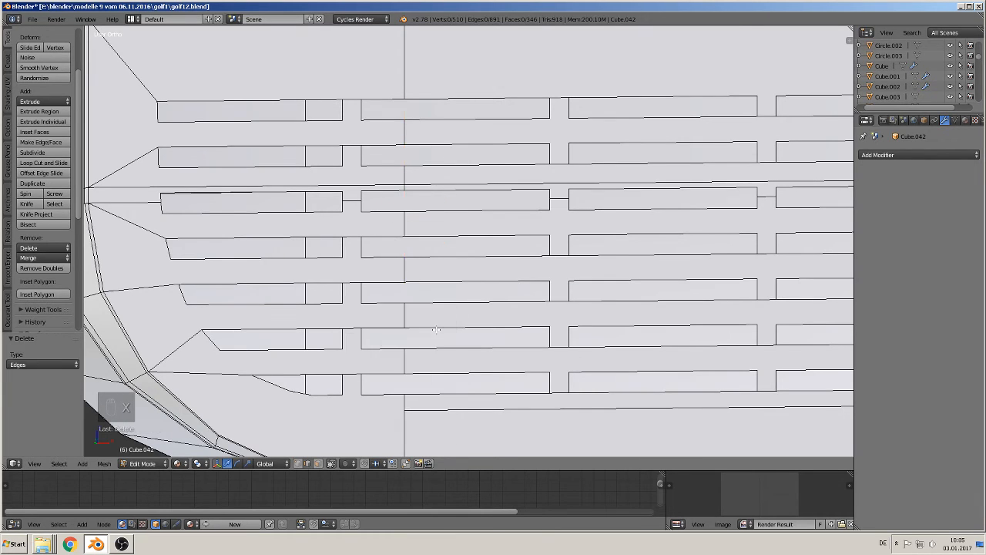
- Select the stray vertical edge segments crossing the slots in the fourth column and delete them as edges
{"action": "middle_click_drag", "start_coordinate": [515, 293], "coordinate": [498, 289]}
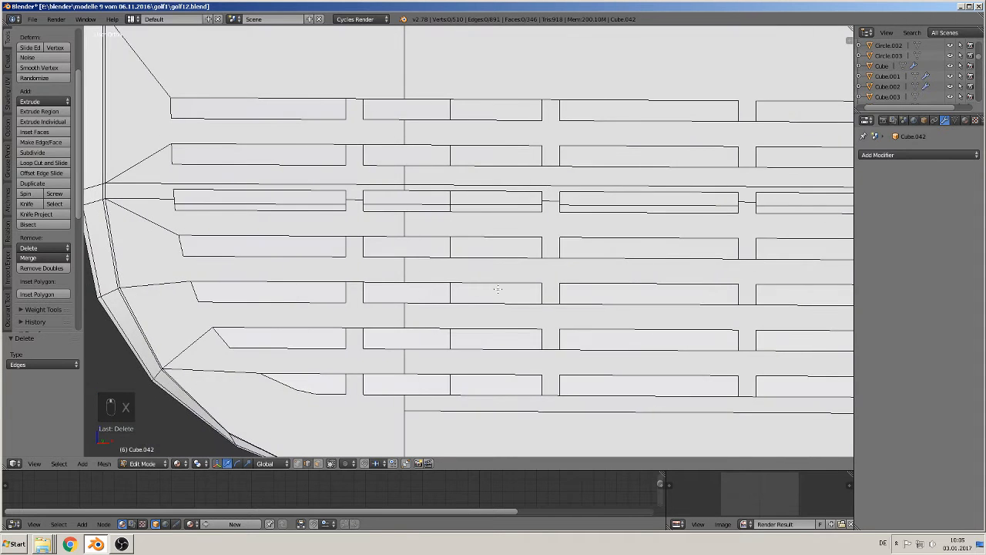
{"action": "scroll", "coordinate": [513, 291], "scroll_direction": "down", "scroll_amount": 2}
{"action": "middle_click_drag", "start_coordinate": [721, 248], "coordinate": [423, 251], "text": "shift"}
{"action": "scroll", "coordinate": [429, 225], "scroll_direction": "up", "scroll_amount": 2}
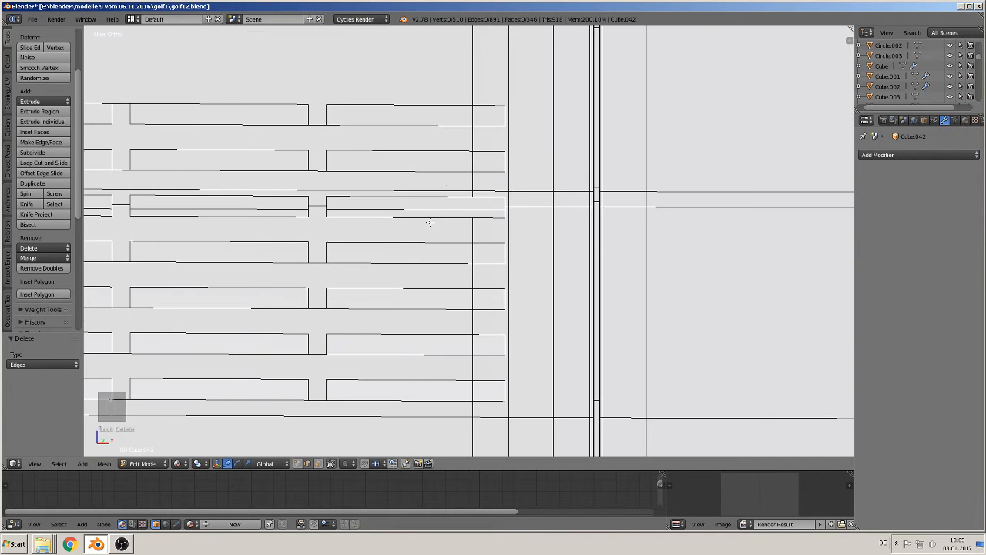
{"action": "right_click", "coordinate": [484, 117]}
{"action": "right_click", "coordinate": [474, 162], "text": "shift"}
{"action": "right_click", "coordinate": [476, 254], "text": "shift"}
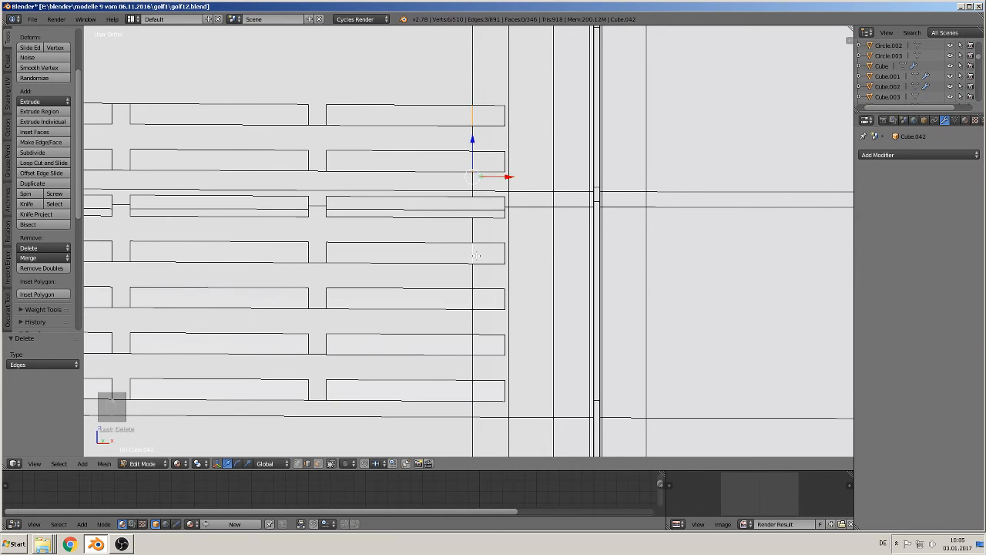
{"action": "right_click", "coordinate": [470, 301], "text": "shift"}
{"action": "right_click", "coordinate": [480, 344], "text": "shift"}
{"action": "right_click", "coordinate": [482, 387], "text": "shift"}
{"action": "key", "text": "x"}
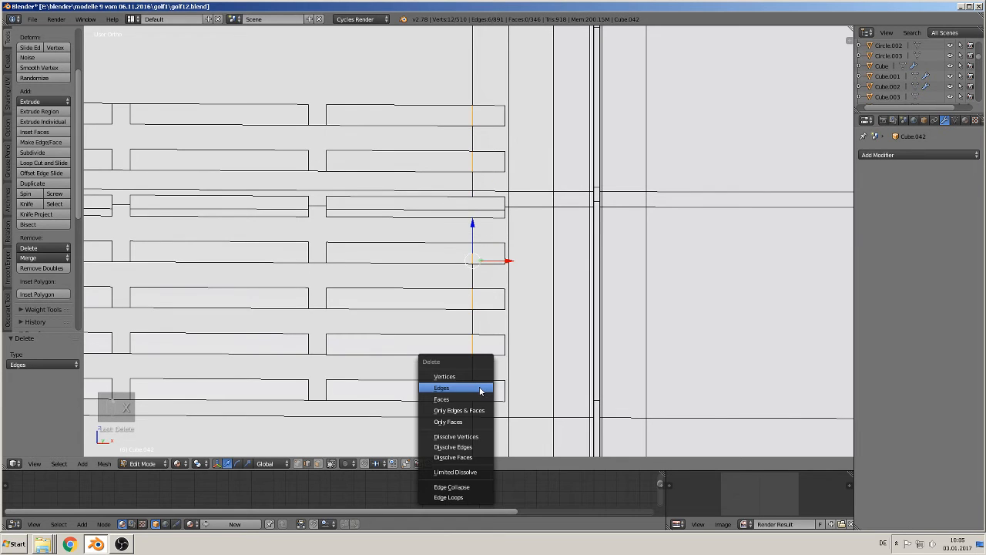
{"action": "left_click", "coordinate": [480, 390]}
- Inspect the open slots in the pocket's front in object and edit mode for leftover edges
{"action": "scroll", "coordinate": [479, 377], "scroll_direction": "down", "scroll_amount": 1}
{"action": "middle_click_drag", "start_coordinate": [477, 343], "coordinate": [453, 342]}
{"action": "key", "text": "Tab"}
{"action": "scroll", "coordinate": [475, 345], "scroll_direction": "down", "scroll_amount": 3}
{"action": "scroll", "coordinate": [391, 210], "scroll_direction": "up", "scroll_amount": 1}
{"action": "key", "text": "Tab"}
{"action": "scroll", "coordinate": [335, 166], "scroll_direction": "up", "scroll_amount": 1}
{"action": "middle_click_drag", "start_coordinate": [333, 165], "coordinate": [522, 211], "text": "shift"}
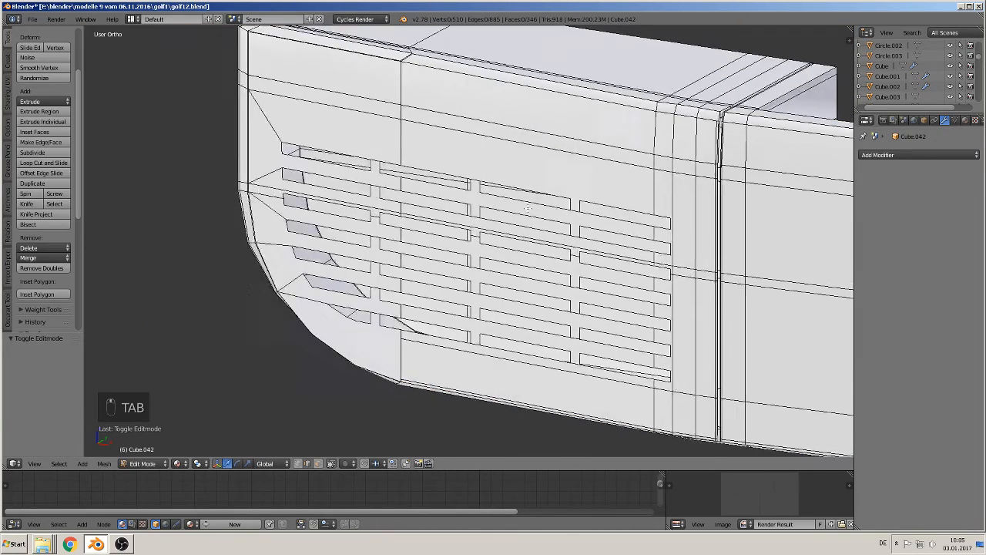
{"action": "scroll", "coordinate": [436, 213], "scroll_direction": "up", "scroll_amount": 2}
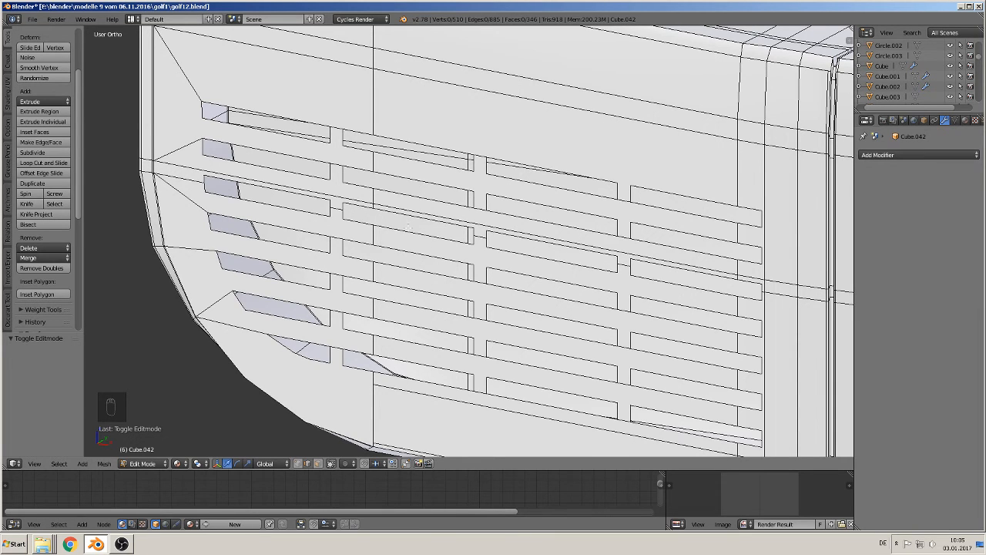
{"action": "scroll", "coordinate": [345, 210], "scroll_direction": "down", "scroll_amount": 6}
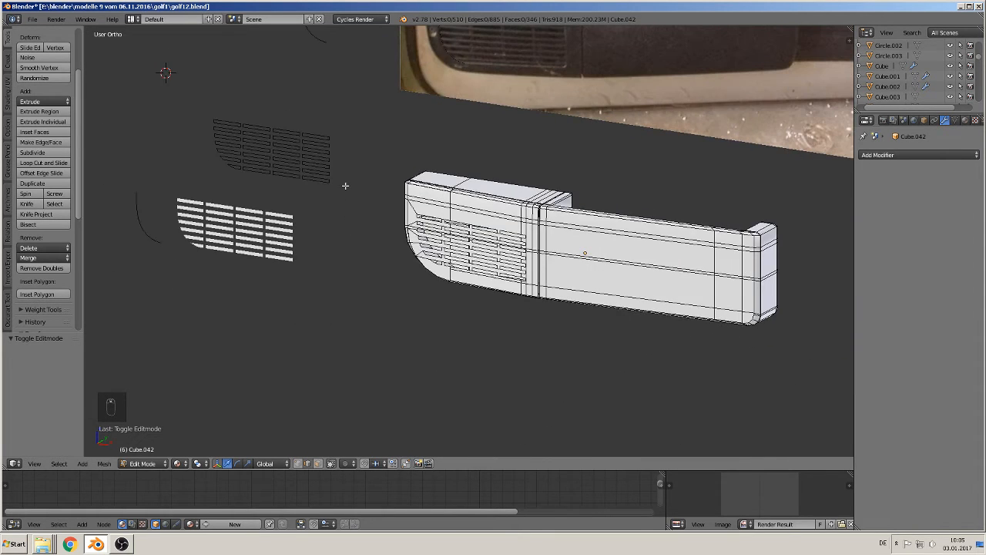
- Duplicate the filled slat grille and place the copy along the X axis in front of the pocket's slots
{"action": "key", "text": "Tab"}
{"action": "right_click", "coordinate": [311, 145]}
{"action": "key", "text": "Tab"}
{"action": "key", "text": "Tab"}
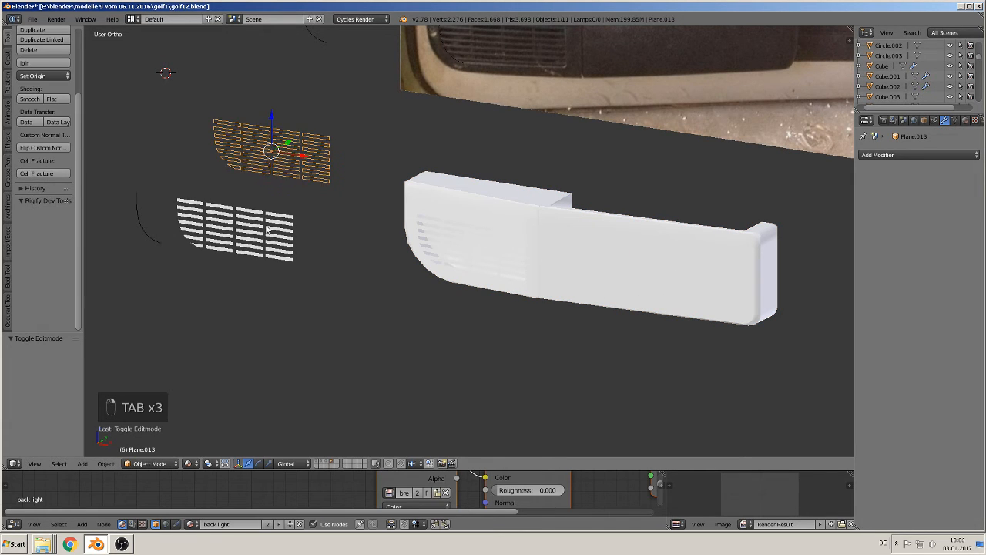
{"action": "right_click", "coordinate": [272, 242]}
{"action": "key", "text": "shift+d"}
{"action": "key", "text": "x"}
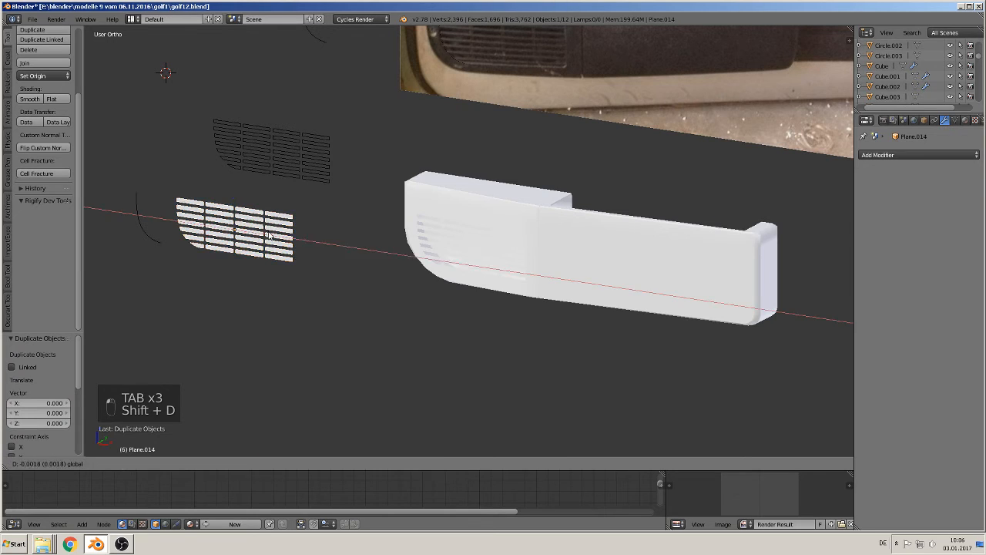
{"action": "left_click", "coordinate": [474, 303]}
- Extrude all faces of the copied slats by -0.084 along Y
{"action": "middle_click_drag", "start_coordinate": [474, 303], "coordinate": [430, 317]}
{"action": "scroll", "coordinate": [432, 315], "scroll_direction": "up", "scroll_amount": 3}
{"action": "key", "text": "Tab"}
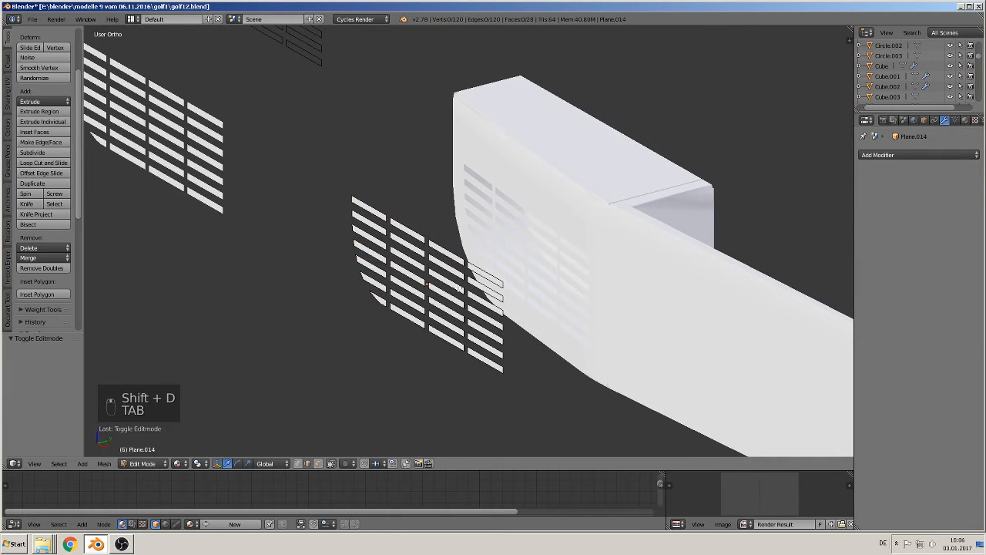
{"action": "scroll", "coordinate": [453, 269], "scroll_direction": "up", "scroll_amount": 3}
{"action": "key", "text": "a"}
{"action": "key", "text": "a"}
{"action": "key", "text": "e"}
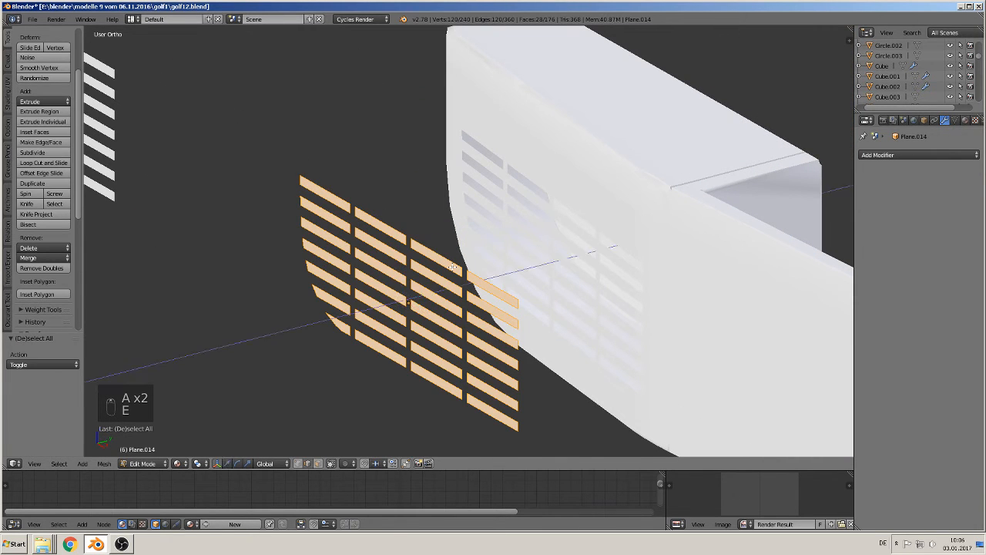
{"action": "left_click_drag", "start_coordinate": [433, 295], "coordinate": [425, 298]}
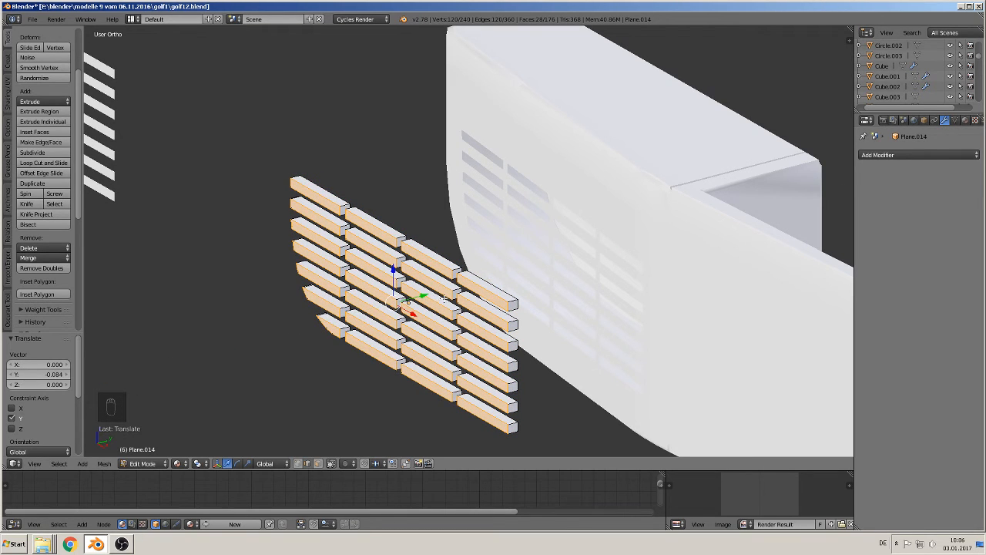
- Delete the extruded slats' front faces using Only Faces and return to object mode
{"action": "key", "text": "x"}
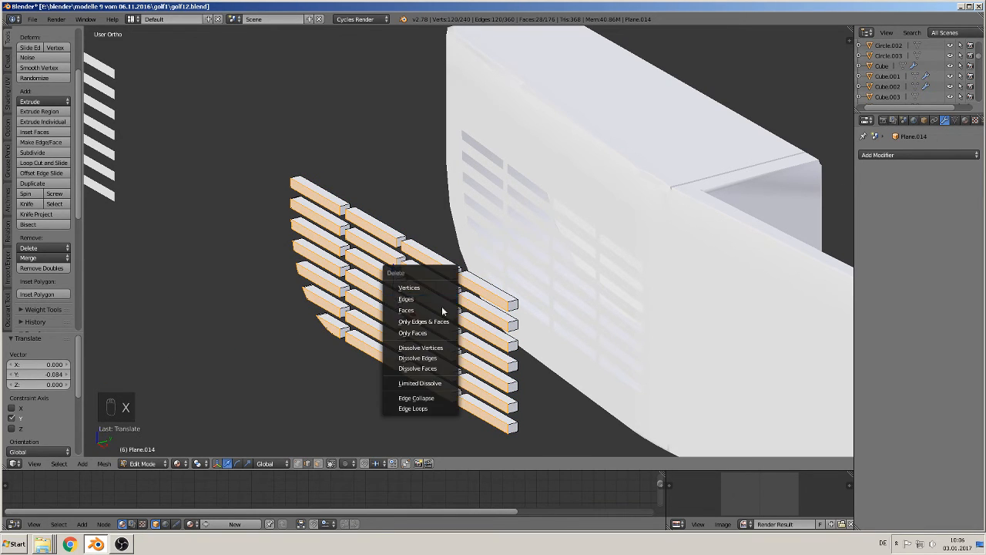
{"action": "left_click", "coordinate": [433, 332]}
{"action": "scroll", "coordinate": [433, 332], "scroll_direction": "up", "scroll_amount": 1}
{"action": "key", "text": "Tab"}
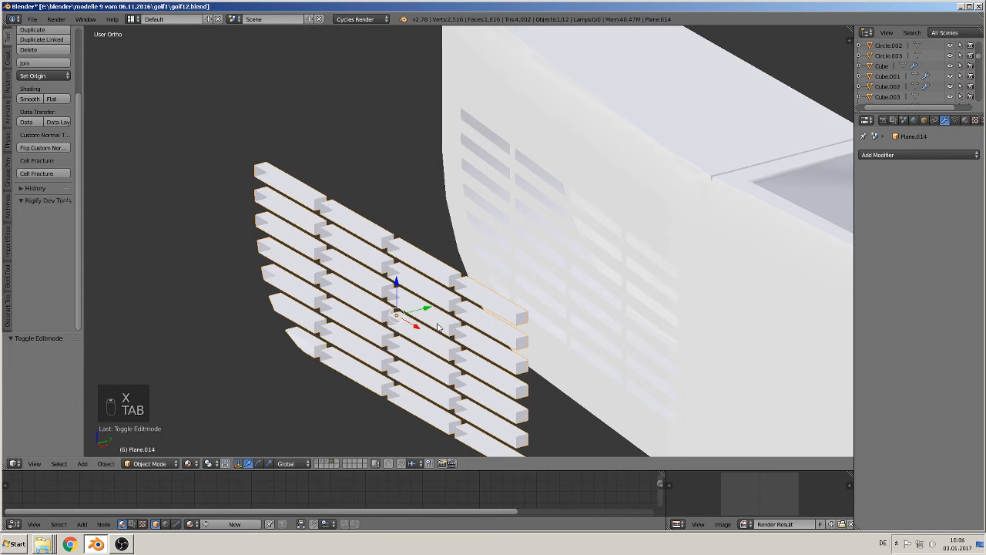
- Move the extruded slats 1.468 along Y, -0.052 along Z and sideways along X to line up with the pocket's slots
{"action": "left_click_drag", "start_coordinate": [422, 312], "coordinate": [626, 232]}
{"action": "middle_click_drag", "start_coordinate": [626, 233], "coordinate": [682, 218]}
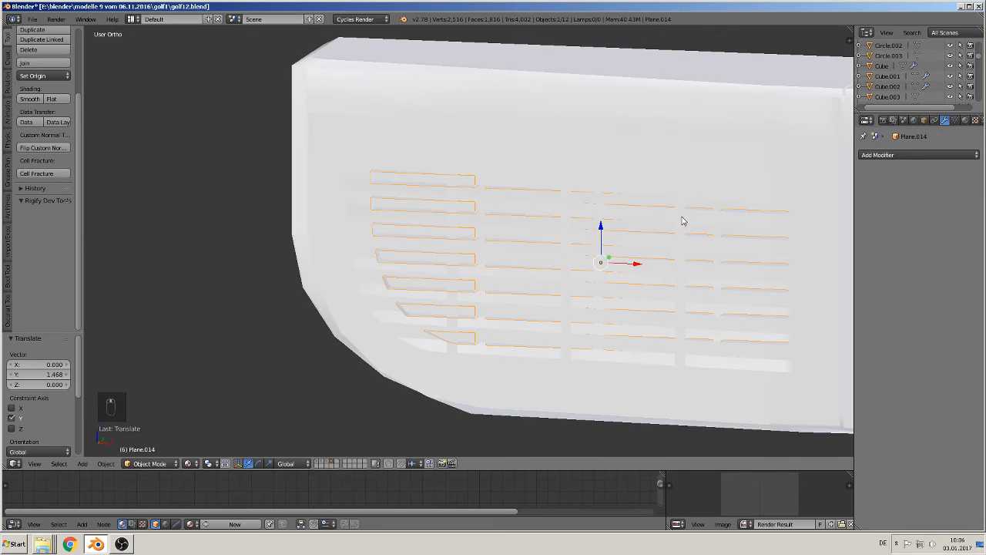
{"action": "scroll", "coordinate": [653, 235], "scroll_direction": "up", "scroll_amount": 2}
{"action": "key", "text": "z"}
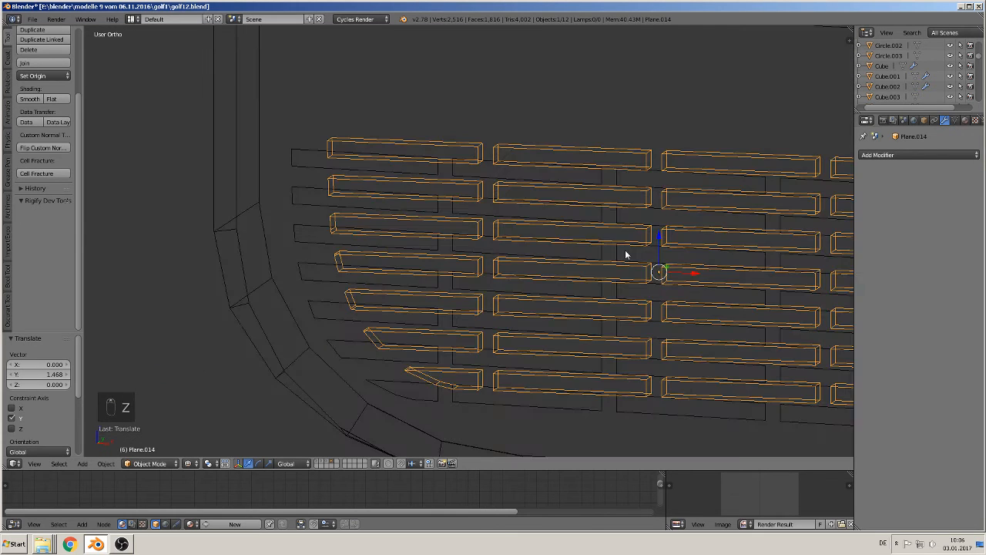
{"action": "key", "text": "KP_1"}
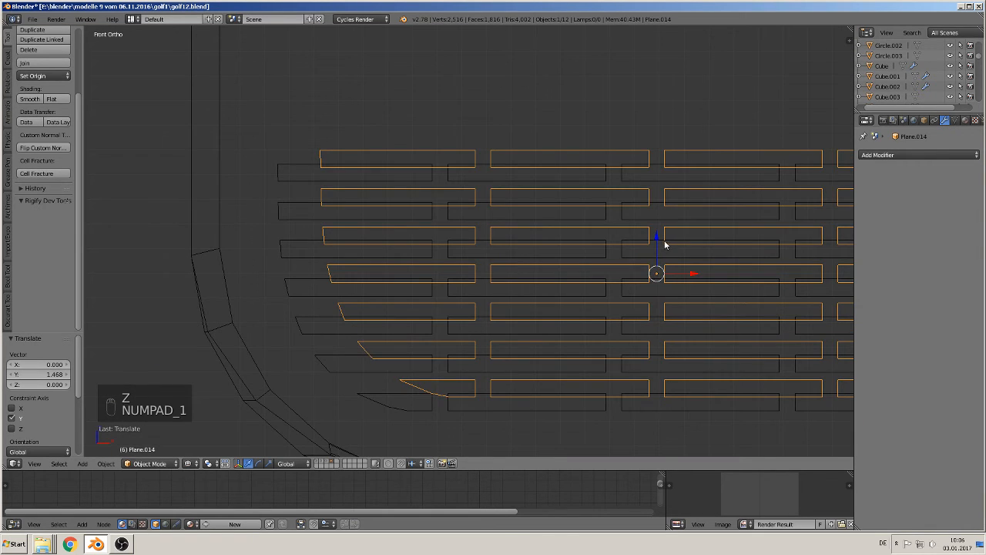
{"action": "left_click_drag", "start_coordinate": [665, 246], "coordinate": [661, 259]}
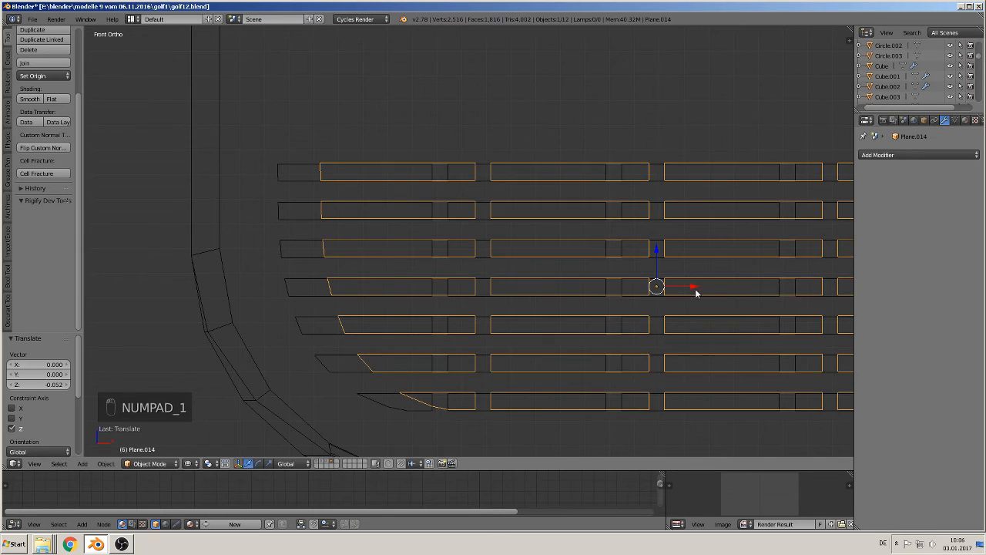
{"action": "left_click_drag", "start_coordinate": [696, 290], "coordinate": [652, 291]}
- Show the slats in solid shading and shift their whole mesh slightly along Y in edit mode
{"action": "middle_click_drag", "start_coordinate": [651, 291], "coordinate": [602, 325]}
{"action": "key", "text": "Tab"}
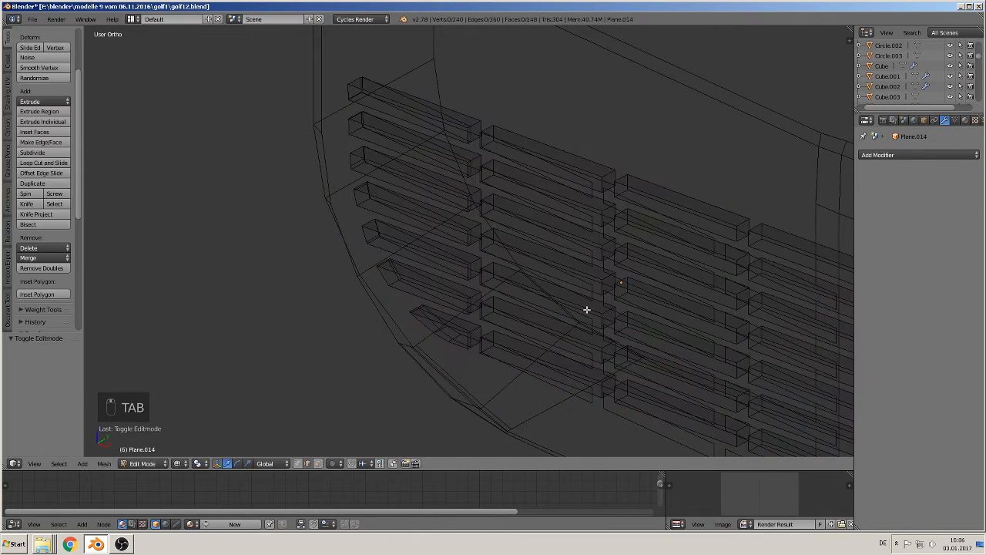
{"action": "scroll", "coordinate": [586, 306], "scroll_direction": "down", "scroll_amount": 2}
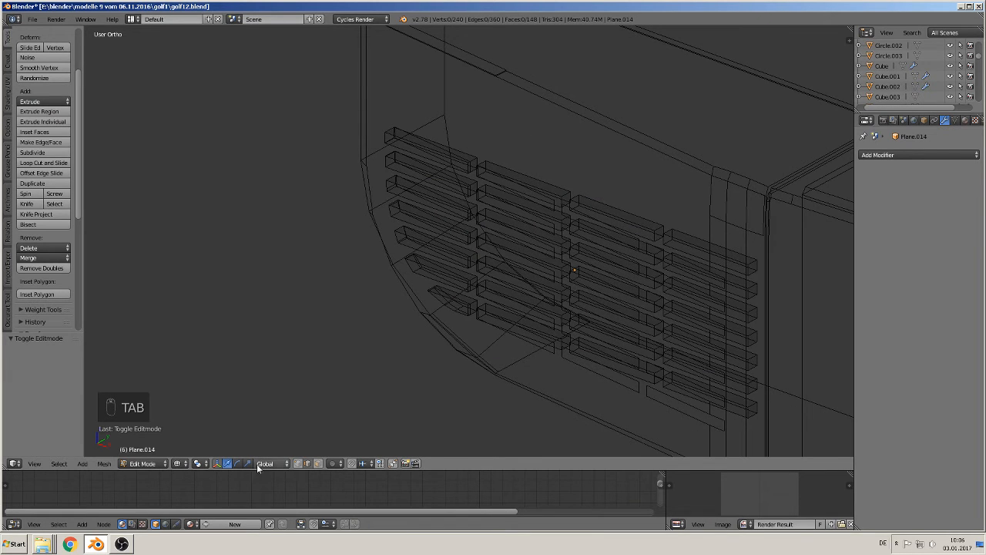
{"action": "left_click", "coordinate": [179, 464]}
{"action": "left_click", "coordinate": [208, 406]}
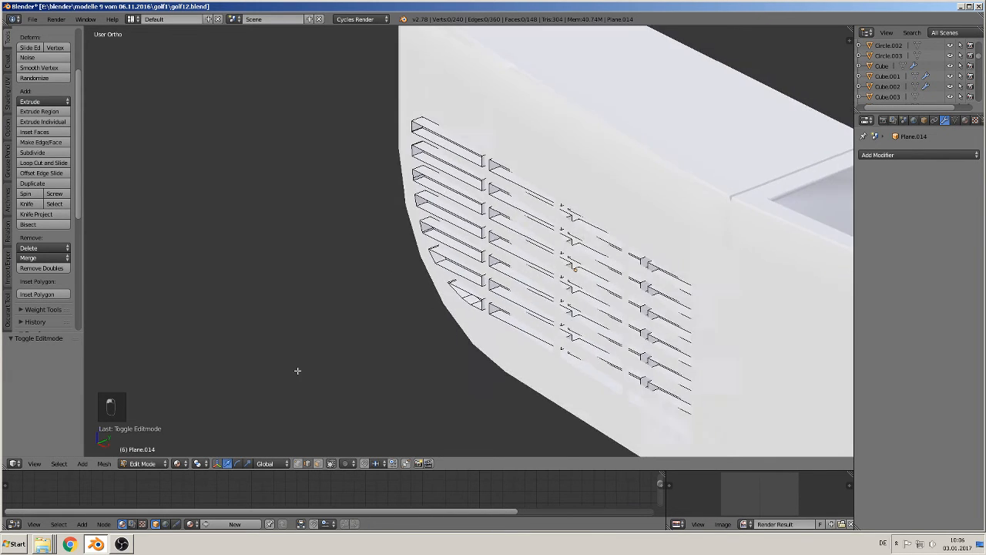
{"action": "scroll", "coordinate": [435, 246], "scroll_direction": "up", "scroll_amount": 2}
{"action": "right_click", "coordinate": [488, 119]}
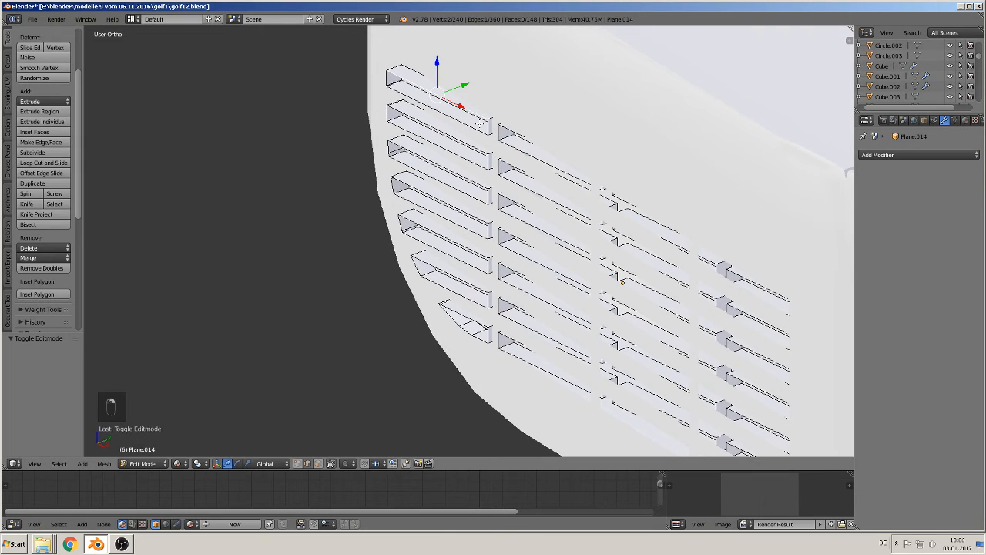
{"action": "key", "text": "a"}
{"action": "key", "text": "a"}
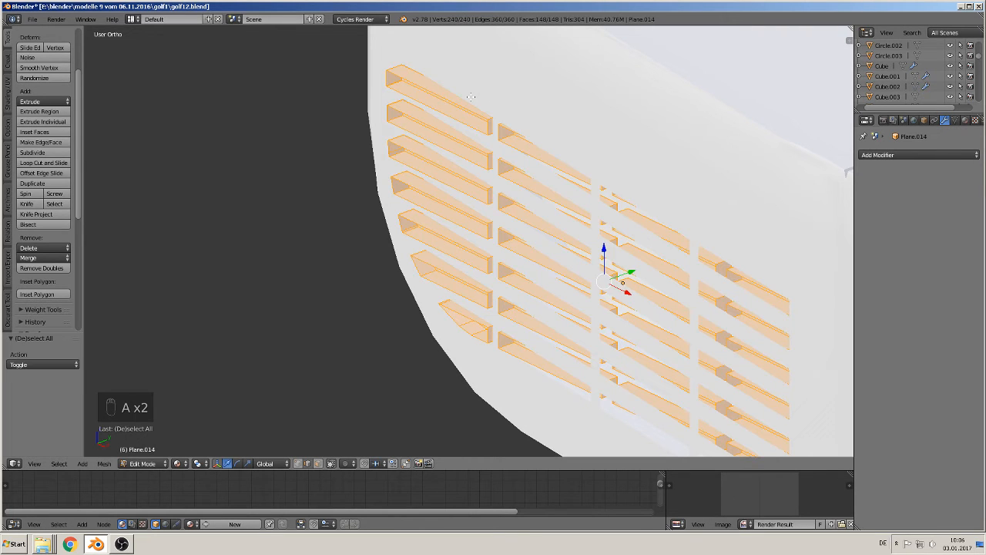
{"action": "mouse_move", "coordinate": [620, 272]}
{"action": "left_mouse_down"}
{"action": "mouse_move", "coordinate": [640, 260]}
{"action": "mouse_move", "coordinate": [627, 260]}
{"action": "left_mouse_up"}
{"action": "middle_click_drag", "start_coordinate": [639, 252], "coordinate": [681, 280]}
{"action": "key", "text": "Tab"}
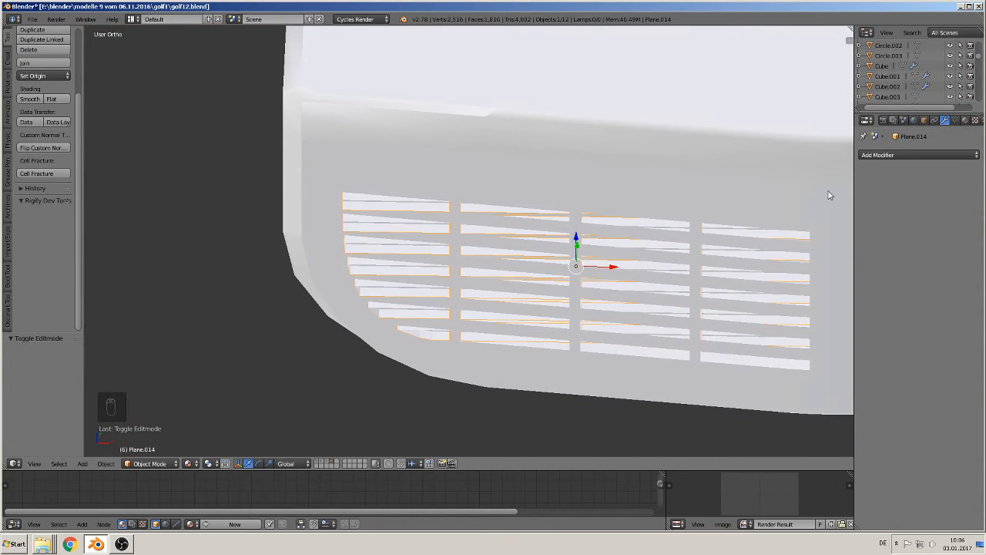
- Rotate the slats 6.9° in the wireframe top view to follow the pocket's slanted front
{"action": "key", "text": "KP_7"}
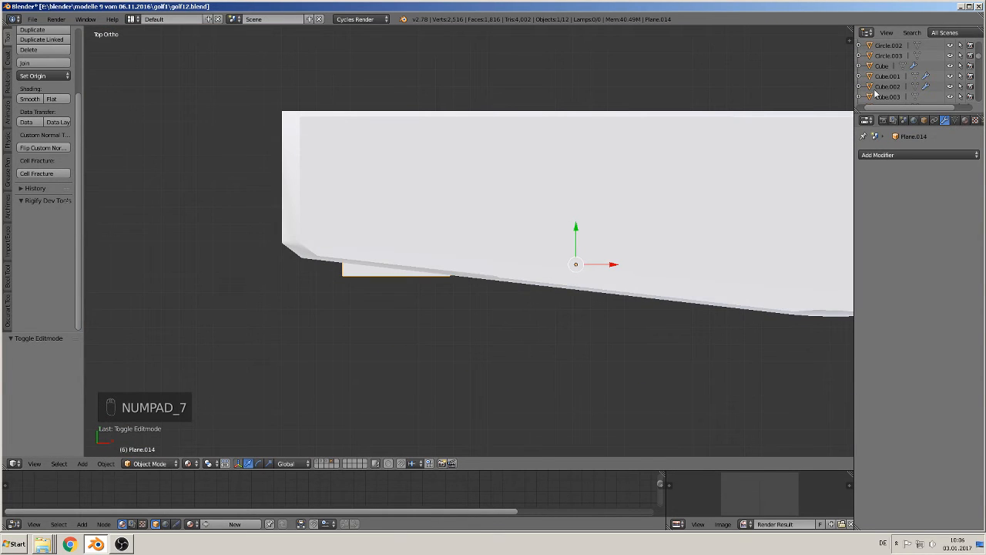
{"action": "key", "text": "z"}
{"action": "key", "text": "z"}
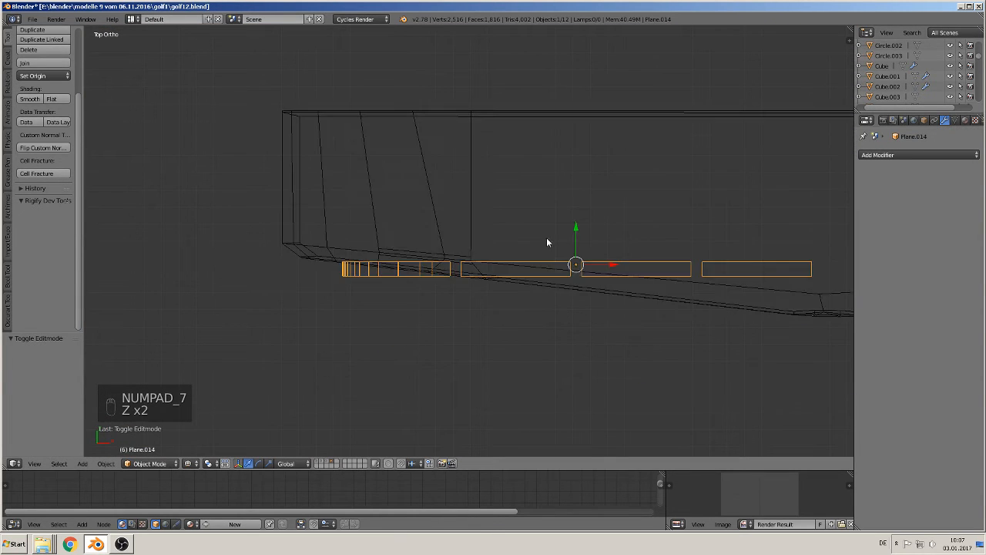
{"action": "scroll", "coordinate": [594, 301], "scroll_direction": "up", "scroll_amount": 2}
{"action": "middle_click_drag", "start_coordinate": [629, 297], "coordinate": [616, 214], "text": "shift"}
{"action": "scroll", "coordinate": [625, 283], "scroll_direction": "down", "scroll_amount": 1}
{"action": "scroll", "coordinate": [647, 302], "scroll_direction": "down", "scroll_amount": 1}
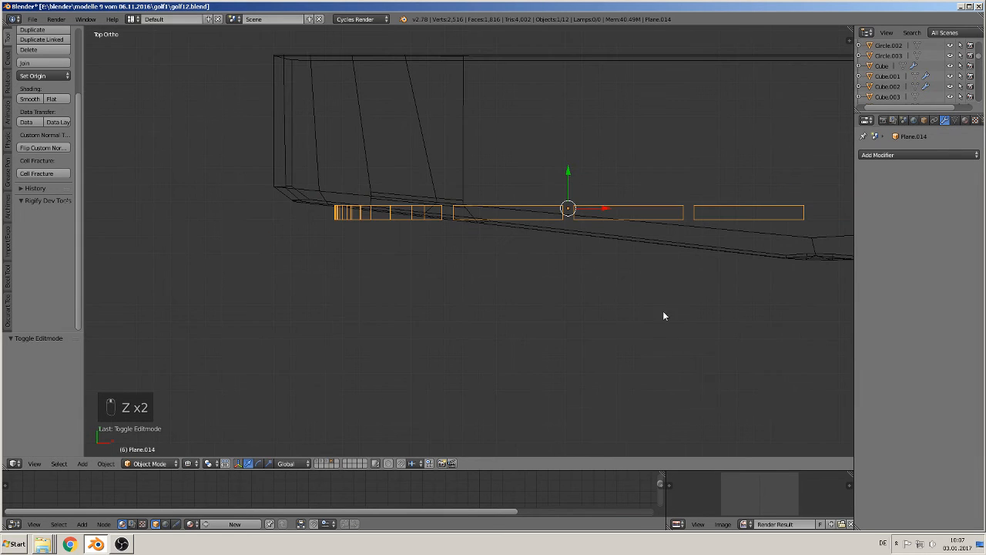
{"action": "key", "text": "r"}
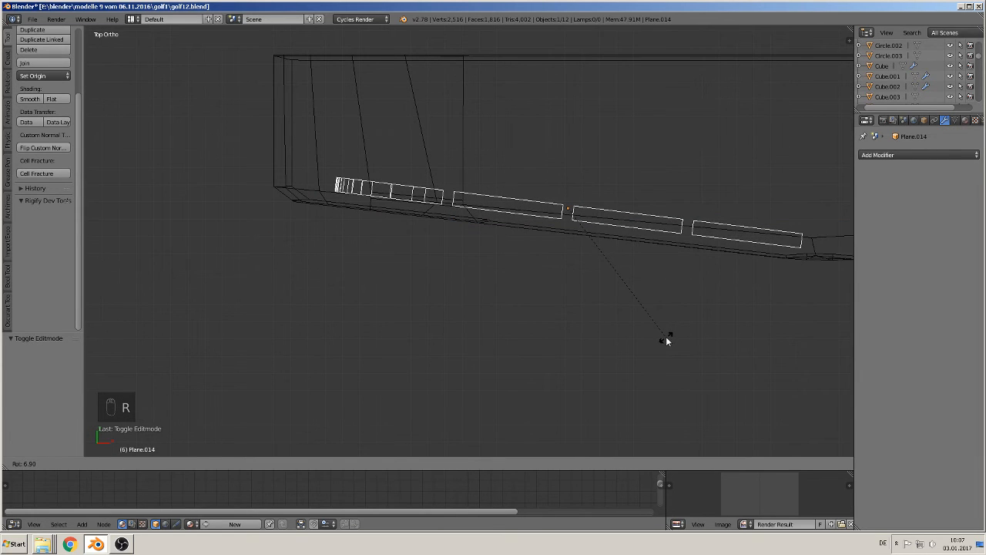
{"action": "left_click", "coordinate": [670, 337]}
- Move the slats -0.063 along Y into the pocket's front wall and rotate them by -0.679°
{"action": "key", "text": "g"}
{"action": "key", "text": "y"}
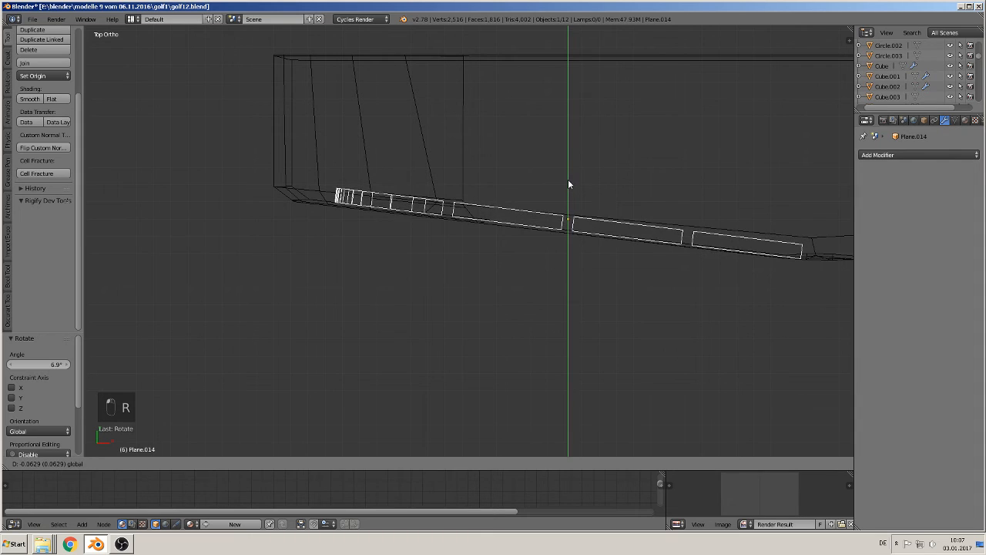
{"action": "left_click", "coordinate": [568, 179]}
{"action": "key", "text": "r"}
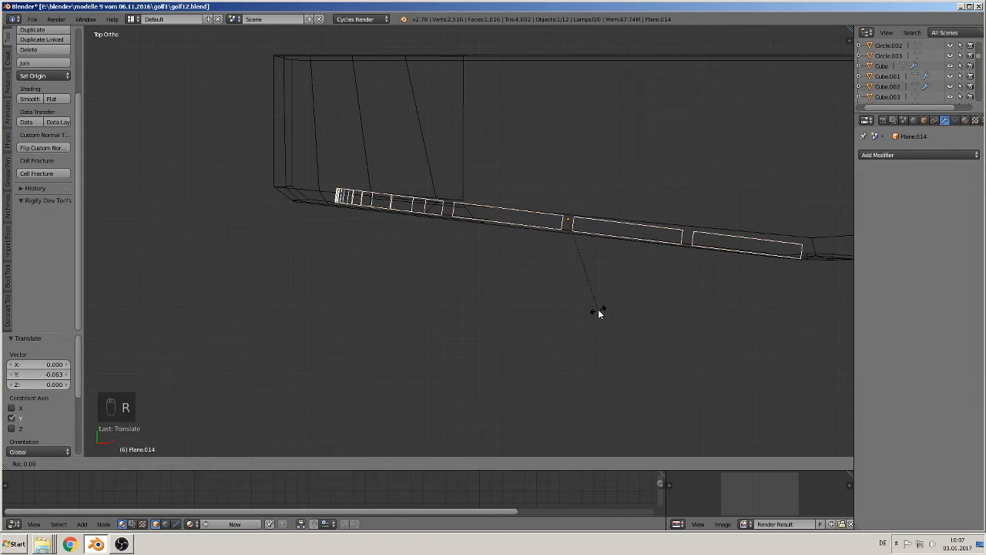
{"action": "left_click", "coordinate": [599, 309]}
{"action": "middle_click_drag", "start_coordinate": [599, 309], "coordinate": [586, 256]}
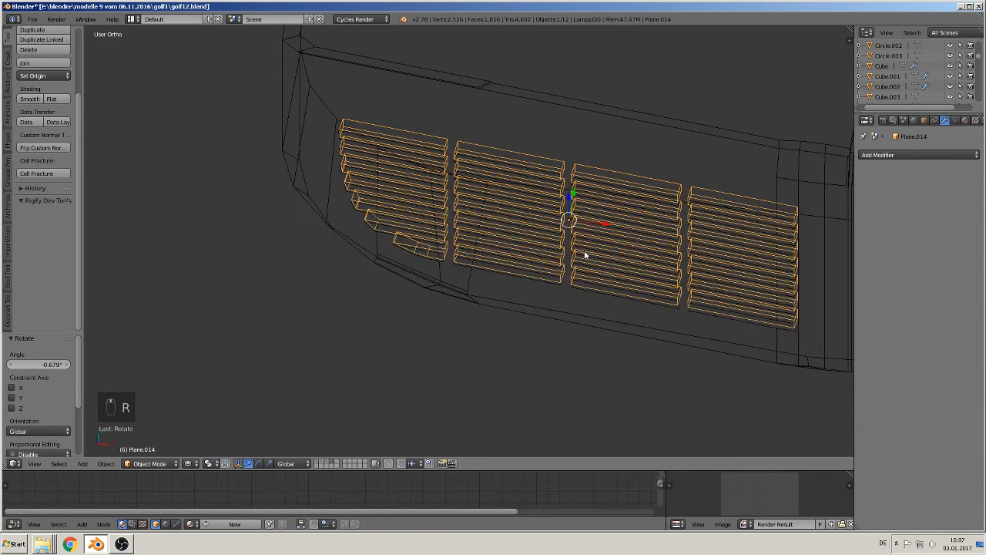
{"action": "key", "text": "Tab"}
{"action": "key", "text": "Tab"}
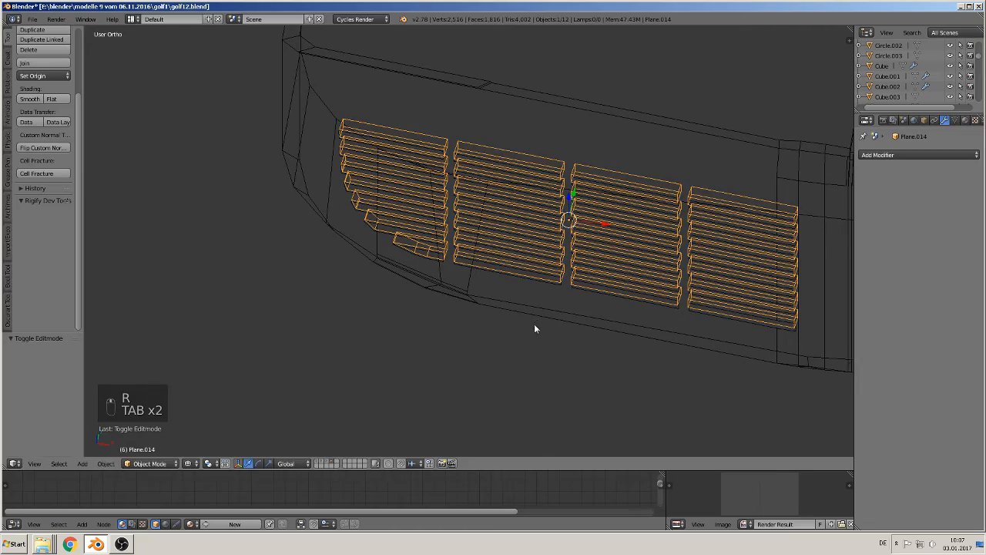
- Inspect the grille slots and slats in Rendered viewport shading from several distances and return to Material shading
{"action": "left_click", "coordinate": [187, 463]}
{"action": "left_click", "coordinate": [216, 395]}
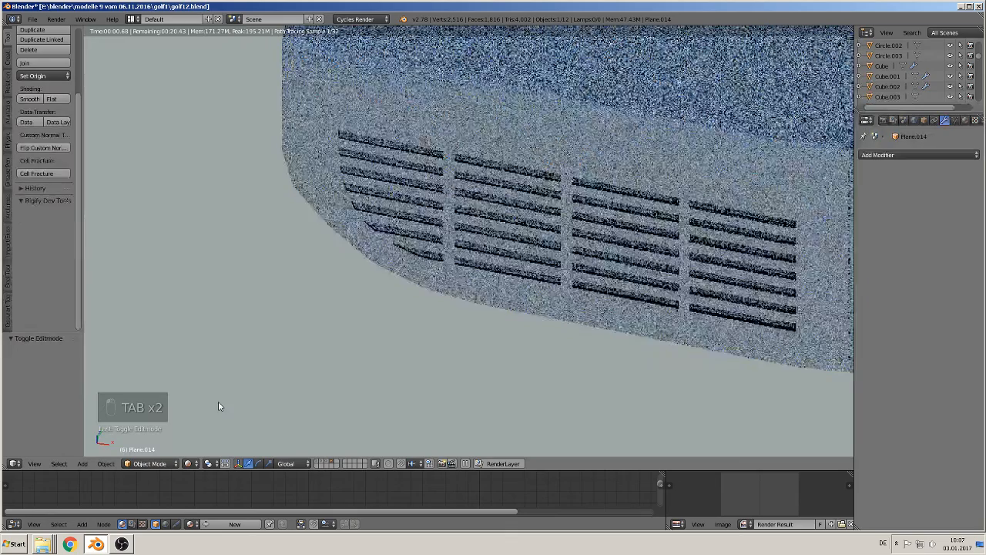
{"action": "middle_click_drag", "start_coordinate": [252, 353], "coordinate": [591, 345]}
{"action": "scroll", "coordinate": [581, 345], "scroll_direction": "down", "scroll_amount": 3}
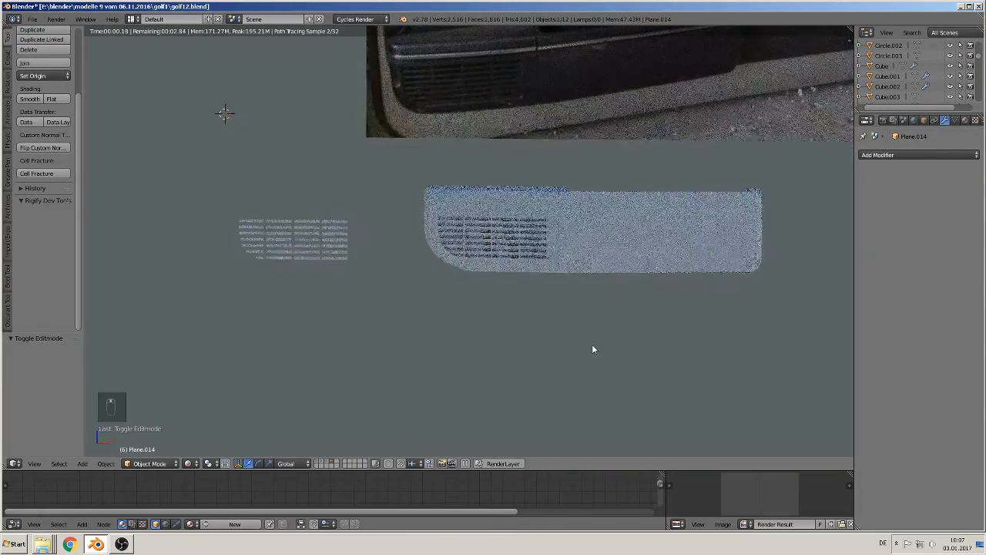
{"action": "left_click", "coordinate": [190, 463]}
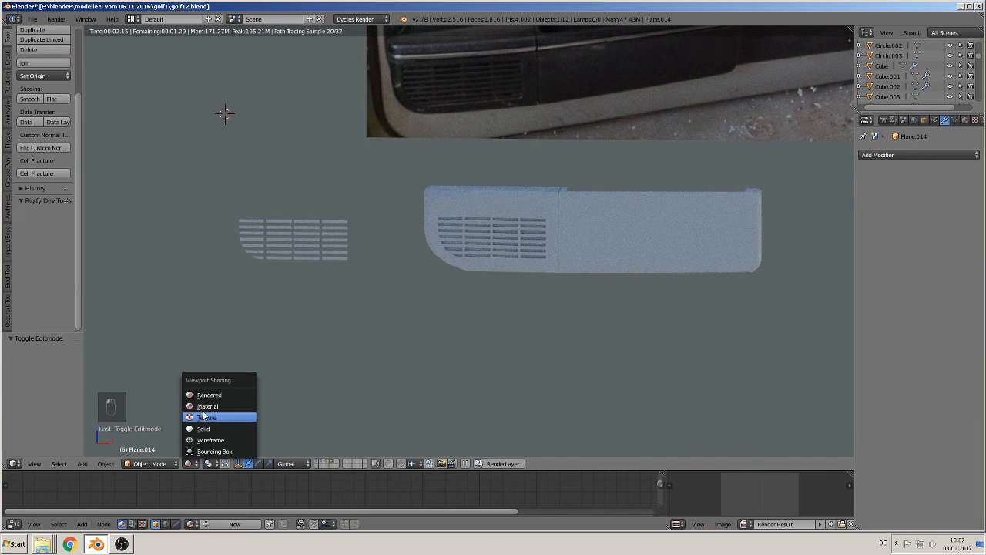
{"action": "left_click", "coordinate": [208, 409]}
- Join the grille slats with the storage pocket into one object, keeping the pocket as the active object
{"action": "middle_click_drag", "start_coordinate": [527, 288], "coordinate": [432, 362], "text": "shift"}
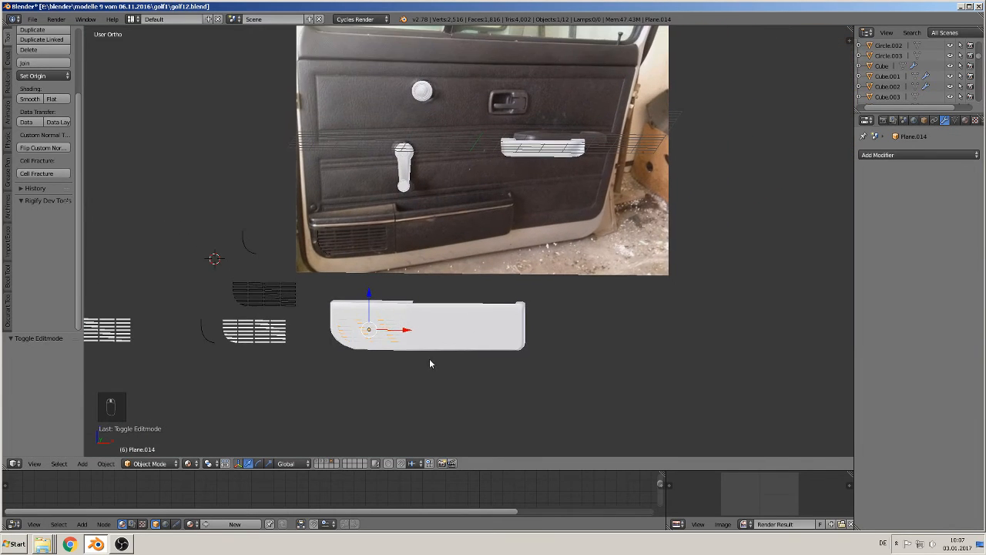
{"action": "scroll", "coordinate": [434, 353], "scroll_direction": "up", "scroll_amount": 2}
{"action": "right_click", "coordinate": [327, 349], "text": "shift"}
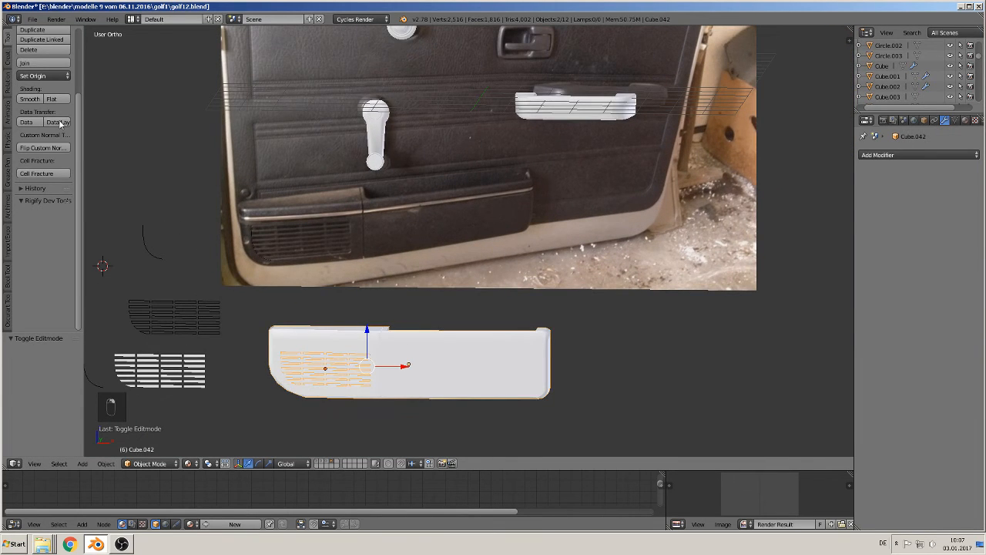
{"action": "left_click", "coordinate": [44, 62]}
- Move the joined storage pocket up along Z onto the door photo and -0.893 along X to match its photographed position
{"action": "scroll", "coordinate": [416, 315], "scroll_direction": "down", "scroll_amount": 1}
{"action": "left_click_drag", "start_coordinate": [416, 314], "coordinate": [417, 197]}
{"action": "left_click_drag", "start_coordinate": [450, 226], "coordinate": [430, 229]}
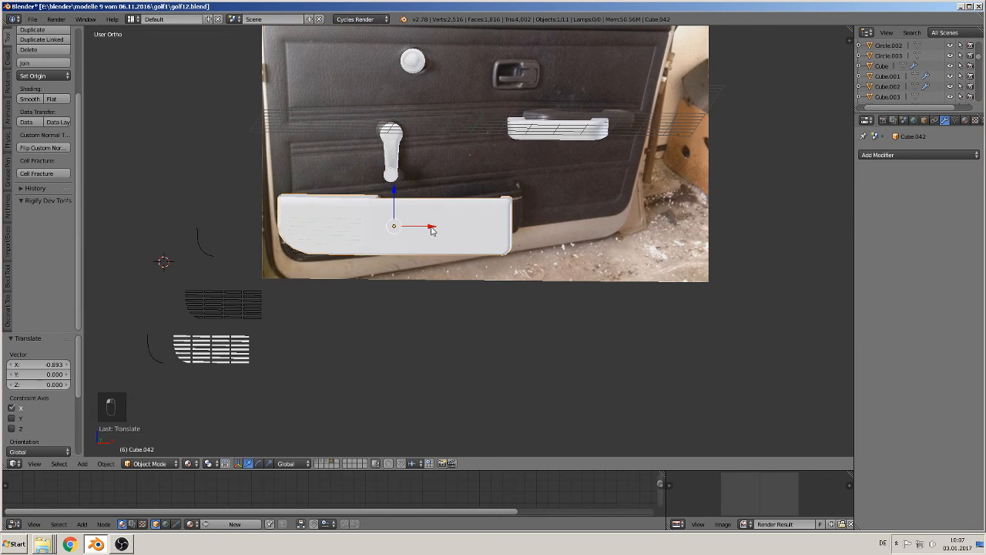
- Save the file golf12.blend
{"action": "middle_click_drag", "start_coordinate": [466, 254], "coordinate": [623, 352], "text": "shift"}
{"action": "middle_click_drag", "start_coordinate": [664, 224], "coordinate": [442, 309], "text": "shift"}
{"action": "scroll", "coordinate": [463, 270], "scroll_direction": "up", "scroll_amount": 1}
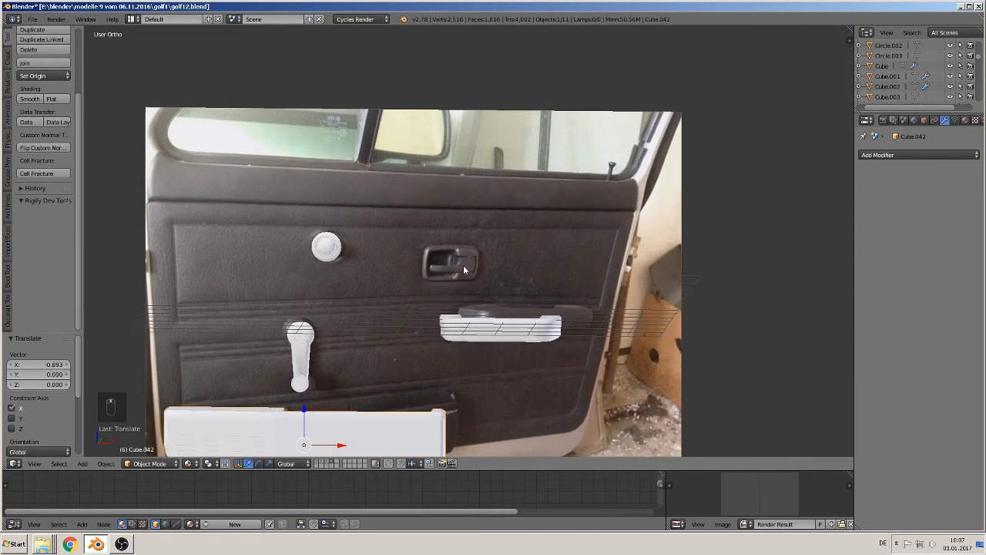
{"action": "left_click", "coordinate": [34, 18]}
{"action": "left_click", "coordinate": [45, 99]}
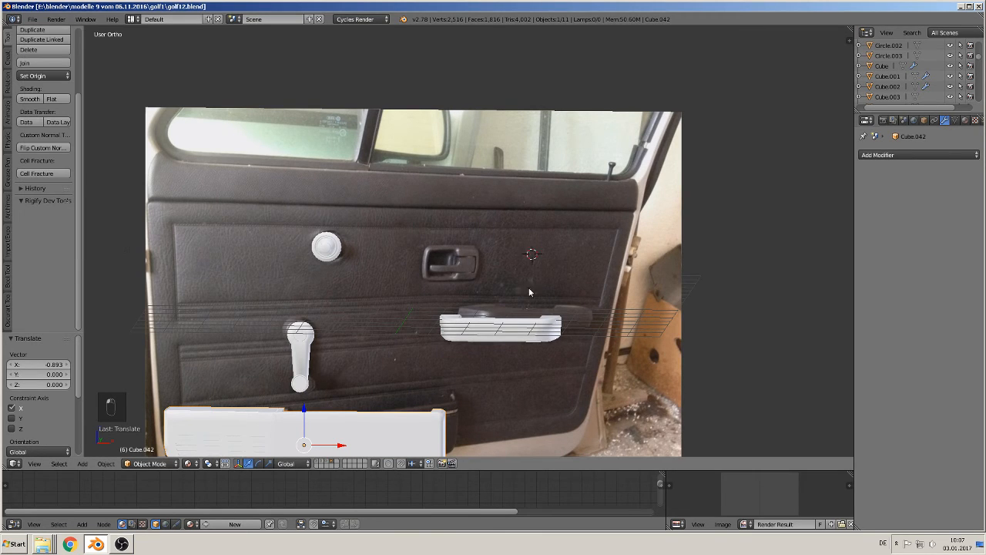
- Add a cube beside the inner door handle in the photo and scale it by 1.260 along X in front view
{"action": "left_click", "coordinate": [82, 463]}
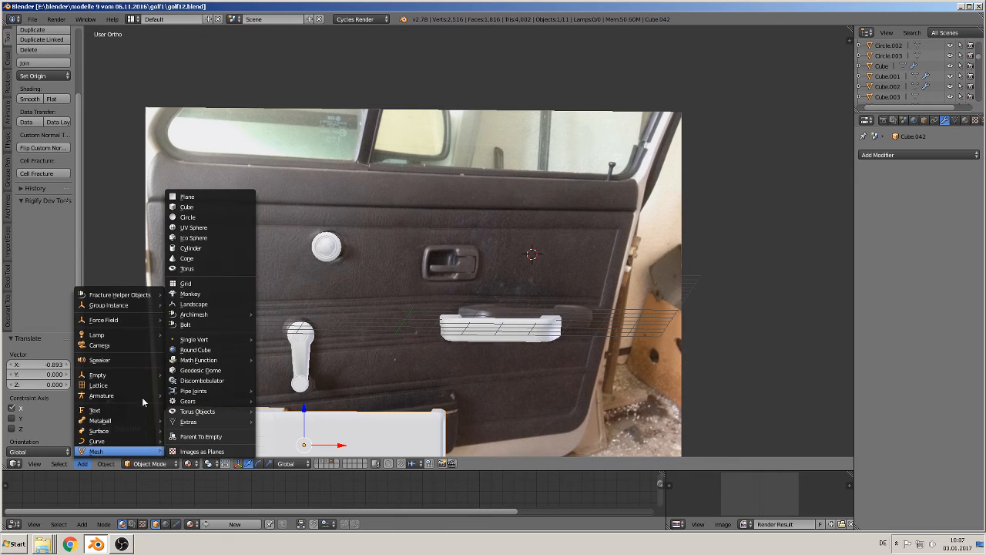
{"action": "left_click", "coordinate": [186, 207]}
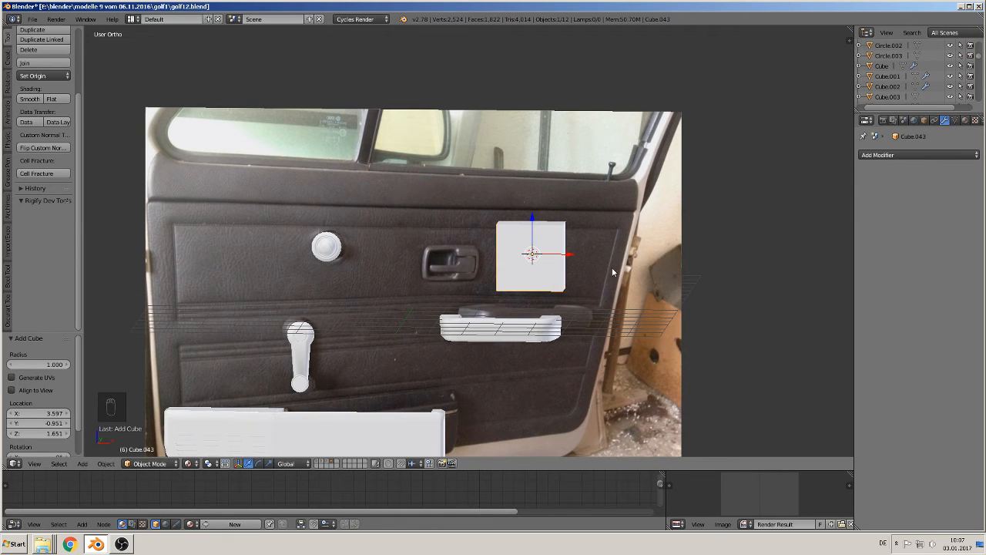
{"action": "key", "text": "KP_1"}
{"action": "key", "text": "s"}
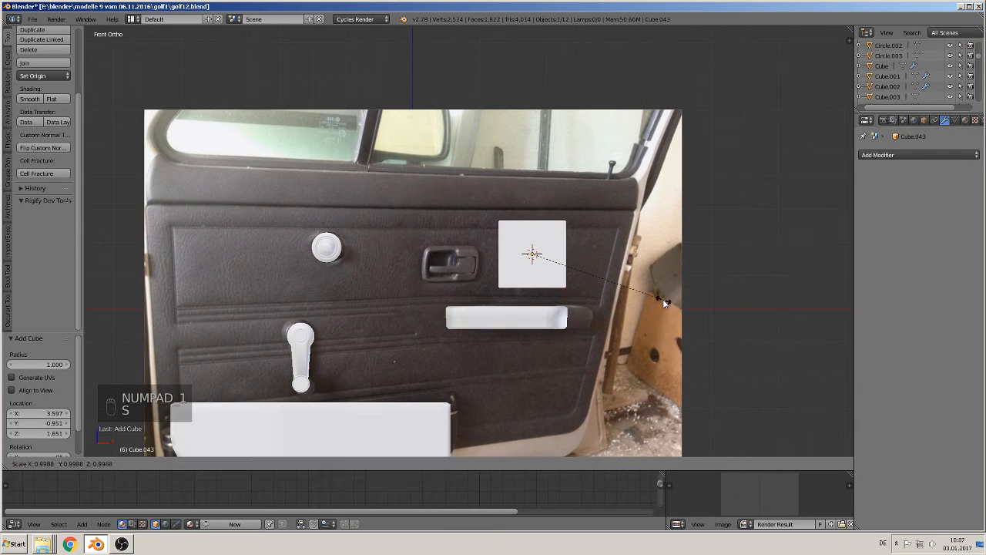
{"action": "key", "text": "x"}
{"action": "left_click", "coordinate": [700, 304]}
- Scale the cube to about 0.57 along Z, move it -0.340 along Z and scale it by 0.848 along X
{"action": "key", "text": "s"}
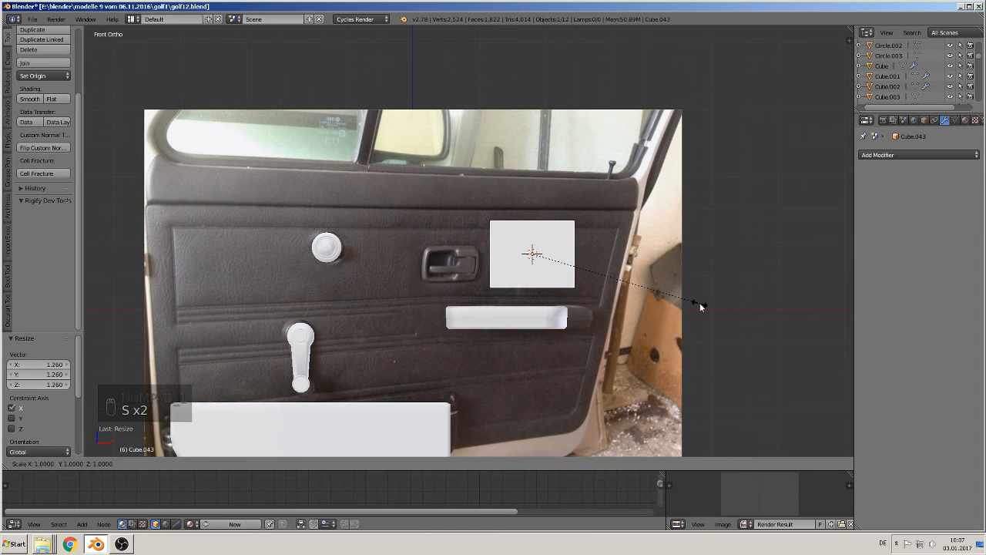
{"action": "key", "text": "z"}
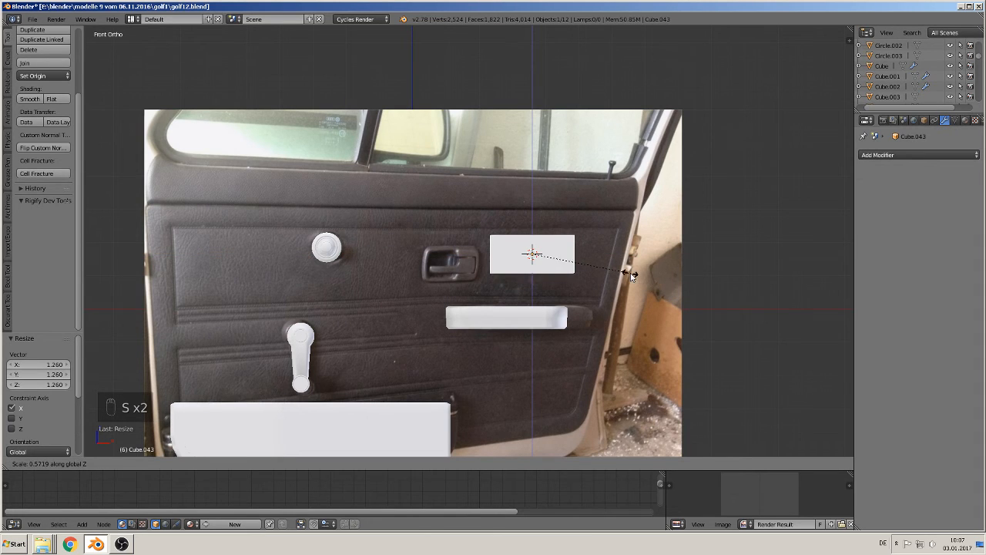
{"action": "left_click", "coordinate": [580, 252]}
{"action": "left_click_drag", "start_coordinate": [531, 214], "coordinate": [529, 229]}
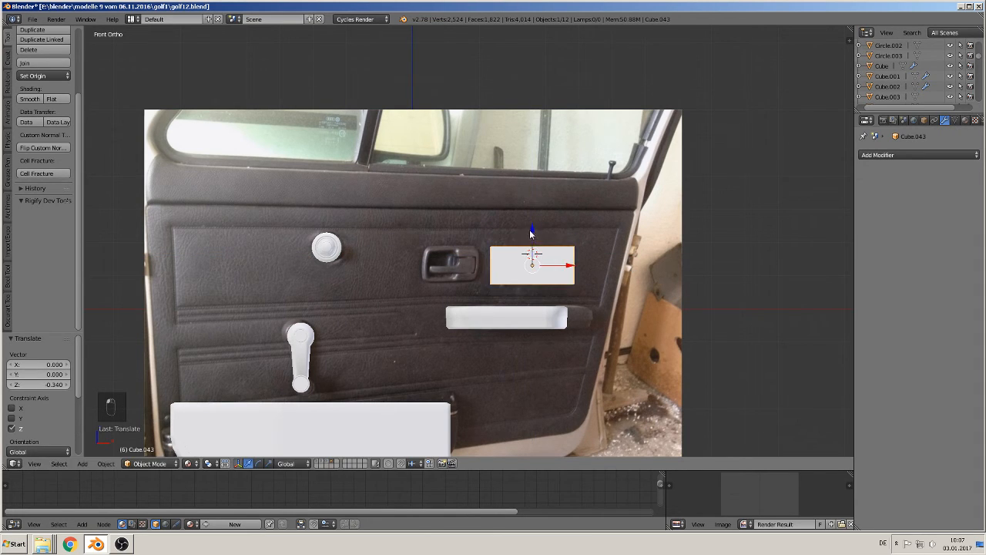
{"action": "key", "text": "s"}
{"action": "key", "text": "x"}
{"action": "left_click", "coordinate": [622, 289]}
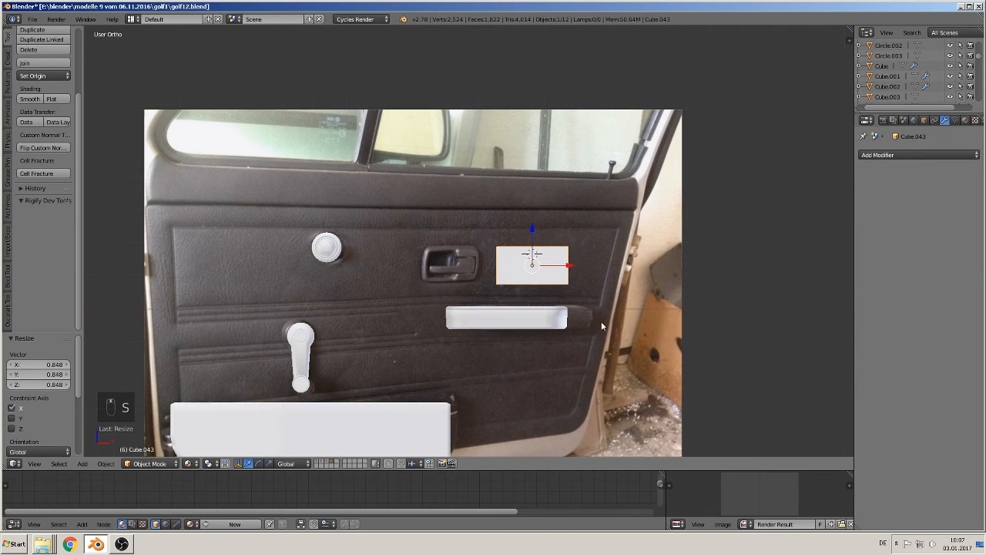
- Move the cube -1.041 along Y in front of the door and scale it by 0.590 along Y
{"action": "middle_click_drag", "start_coordinate": [601, 322], "coordinate": [648, 353]}
{"action": "left_click_drag", "start_coordinate": [516, 254], "coordinate": [547, 288]}
{"action": "key", "text": "s"}
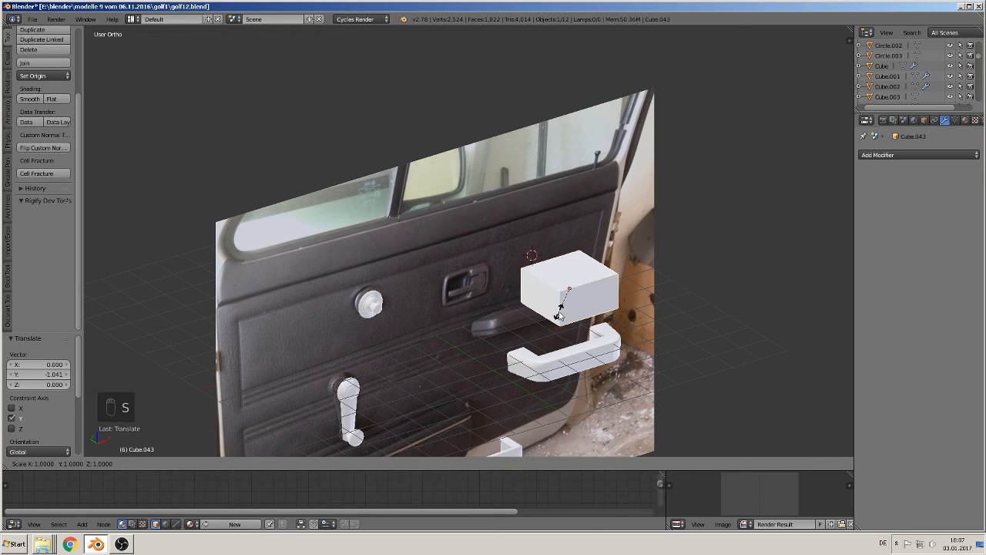
{"action": "left_click", "coordinate": [558, 304]}
{"action": "scroll", "coordinate": [461, 295], "scroll_direction": "up", "scroll_amount": 2}
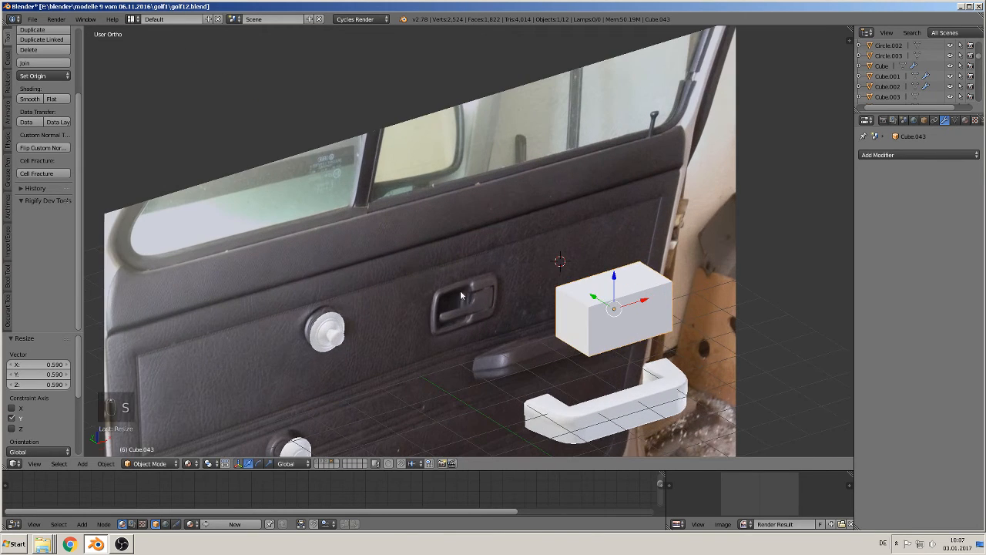
- Cut two horizontal edge loops into the block in edit mode, one near its upper edge and one near its lower edge
{"action": "key", "text": "KP_1"}
{"action": "scroll", "coordinate": [630, 325], "scroll_direction": "up", "scroll_amount": 3}
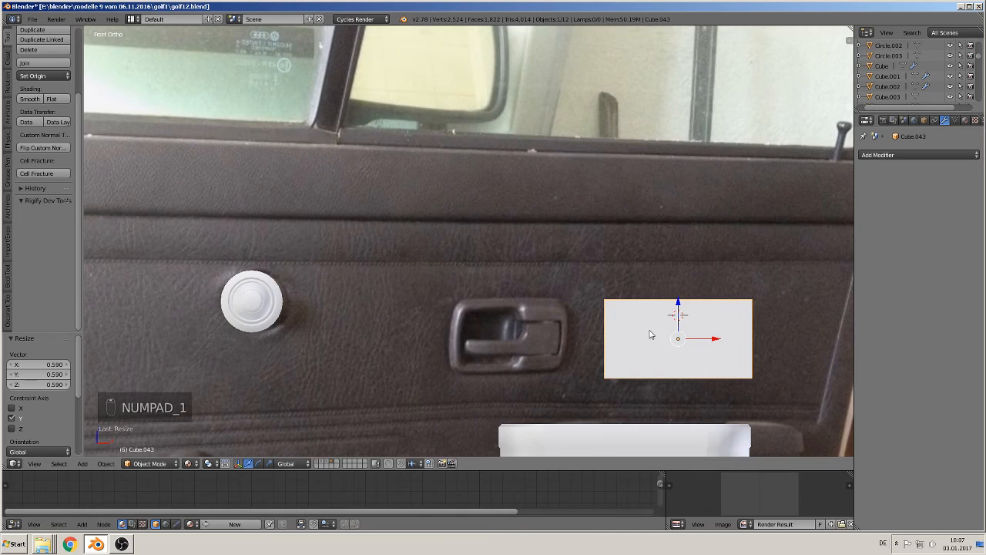
{"action": "middle_click_drag", "start_coordinate": [650, 334], "coordinate": [509, 260], "text": "shift"}
{"action": "scroll", "coordinate": [528, 266], "scroll_direction": "up", "scroll_amount": 2}
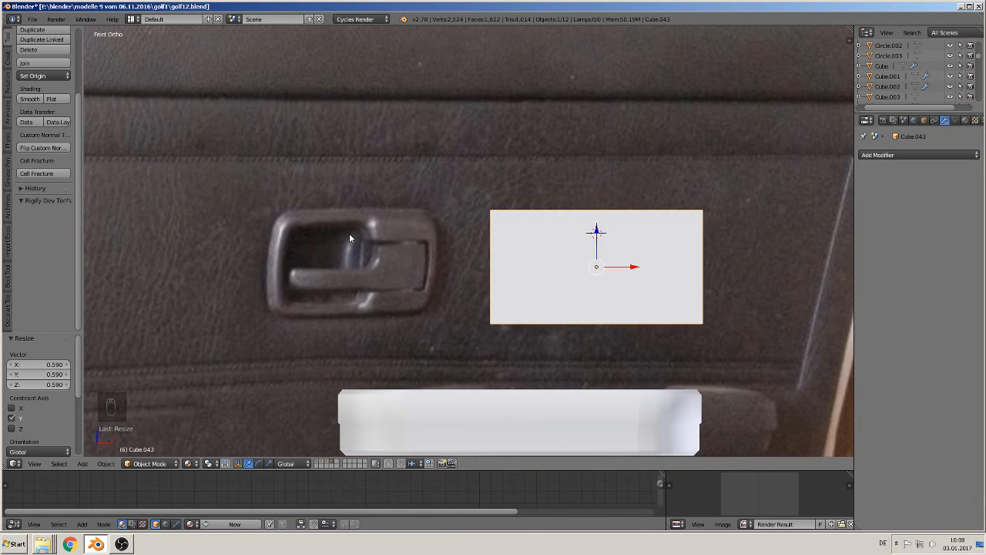
{"action": "key", "text": "Tab"}
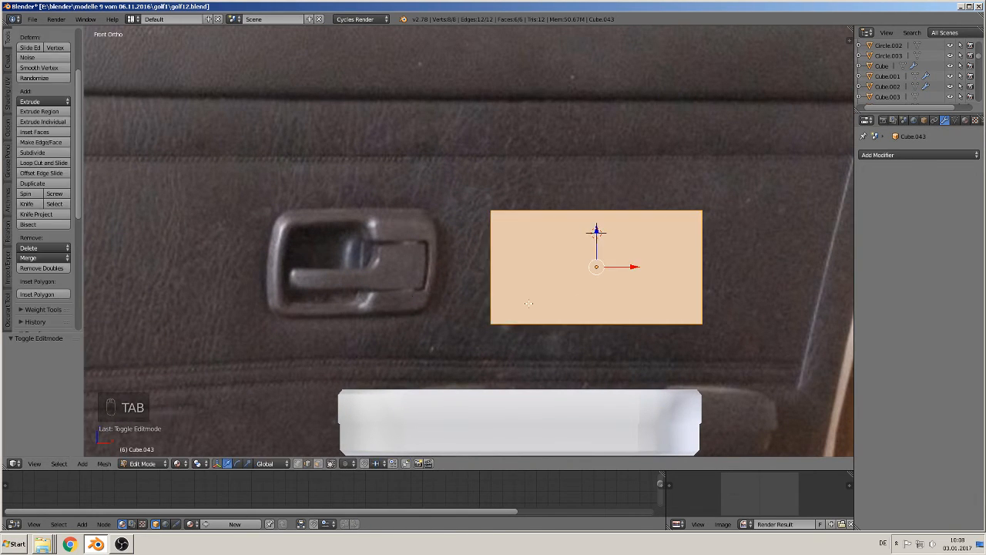
{"action": "key", "text": "ctrl+r"}
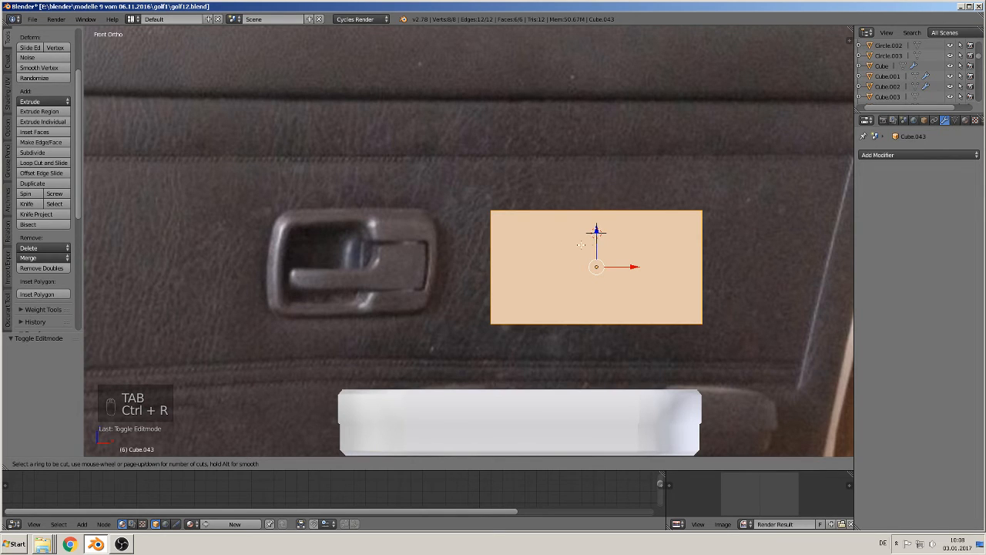
{"action": "left_click", "coordinate": [474, 251]}
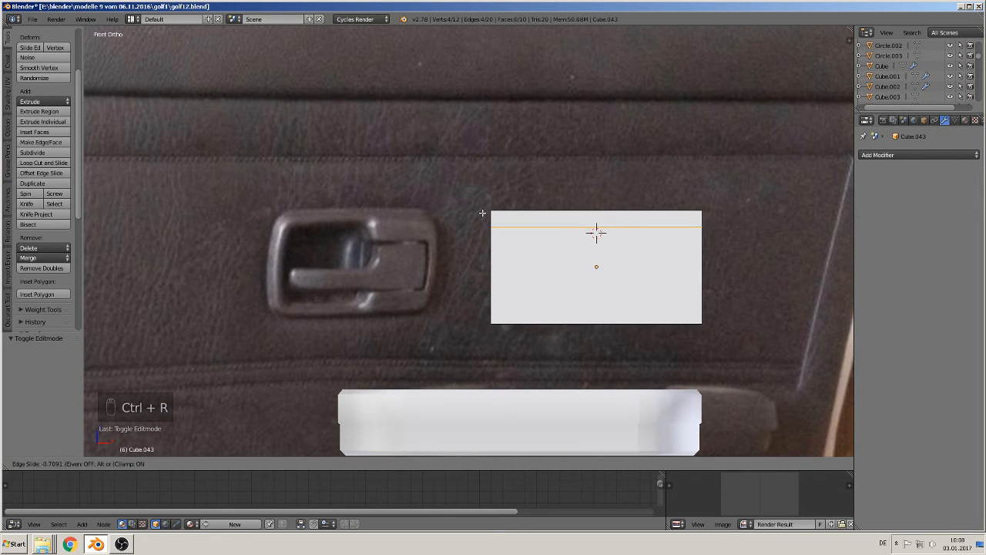
{"action": "left_click", "coordinate": [483, 213]}
{"action": "key", "text": "ctrl+r"}
{"action": "left_click", "coordinate": [506, 262]}
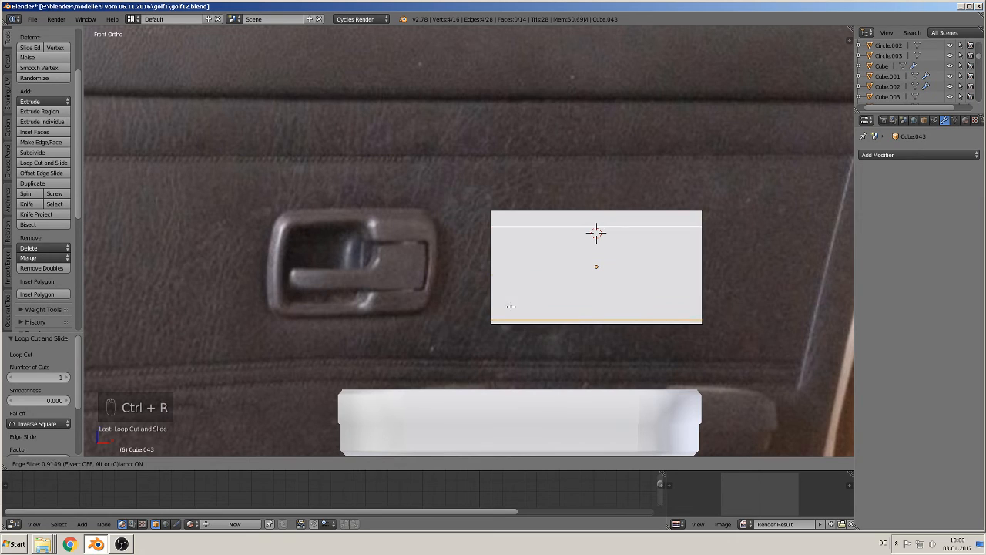
{"action": "left_click", "coordinate": [511, 297]}
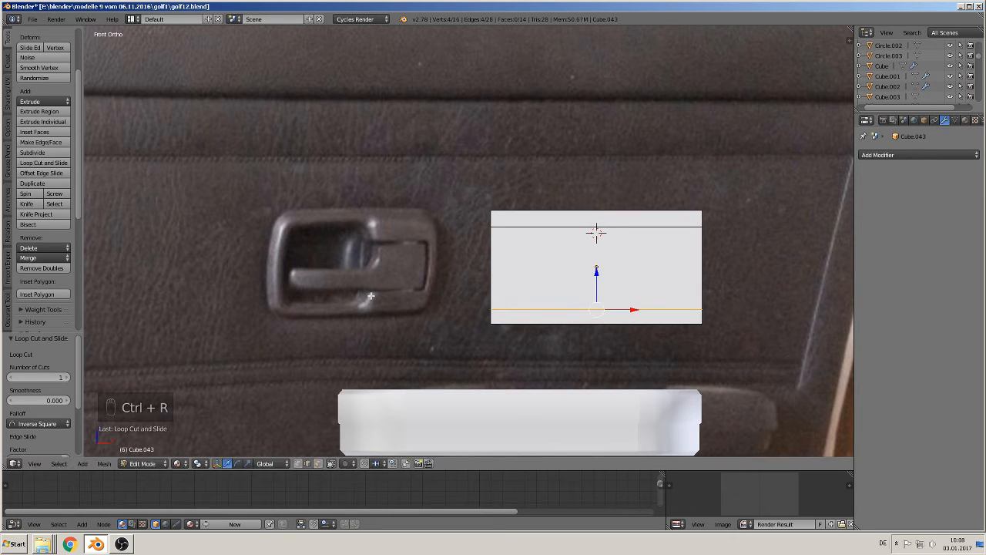
- Add two inner horizontal edge loops, one just above the lower loop and one just below the upper loop
{"action": "key", "text": "ctrl+r"}
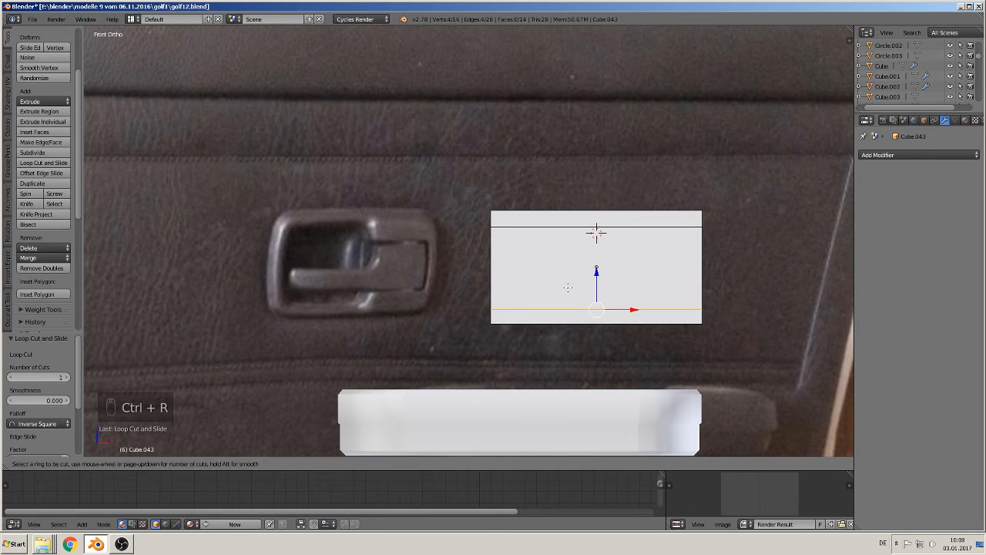
{"action": "left_click", "coordinate": [497, 280]}
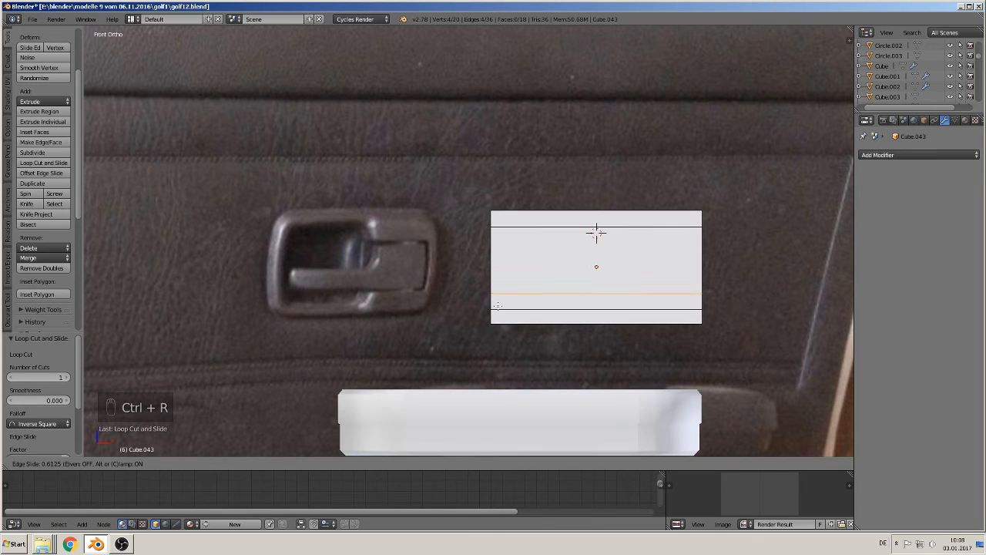
{"action": "left_click", "coordinate": [498, 307]}
{"action": "key", "text": "ctrl+r"}
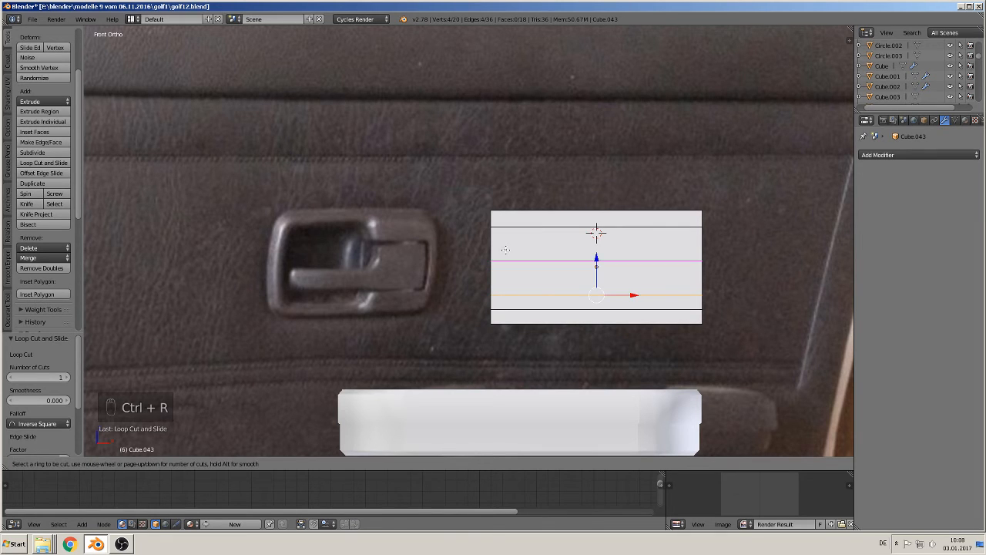
{"action": "left_click", "coordinate": [497, 246]}
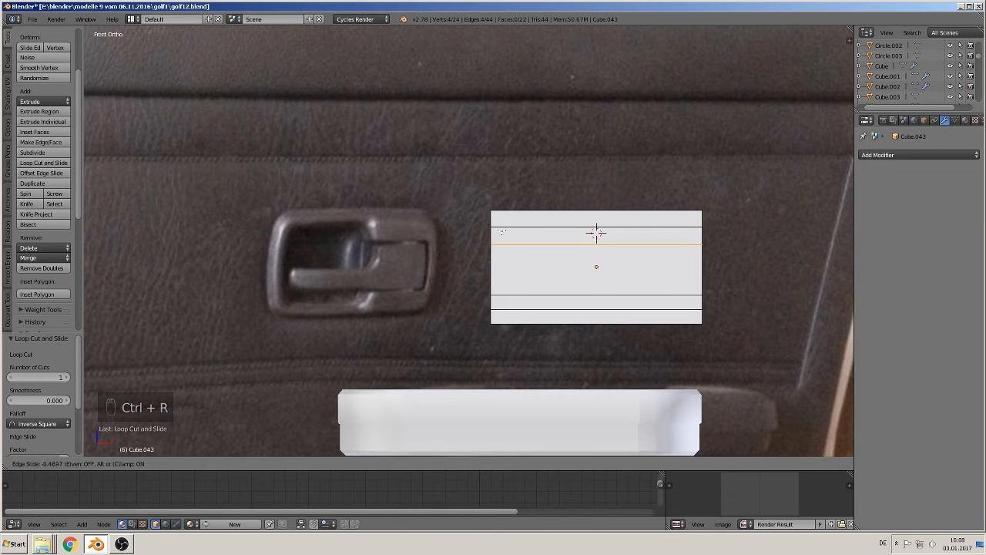
{"action": "left_click", "coordinate": [502, 229]}
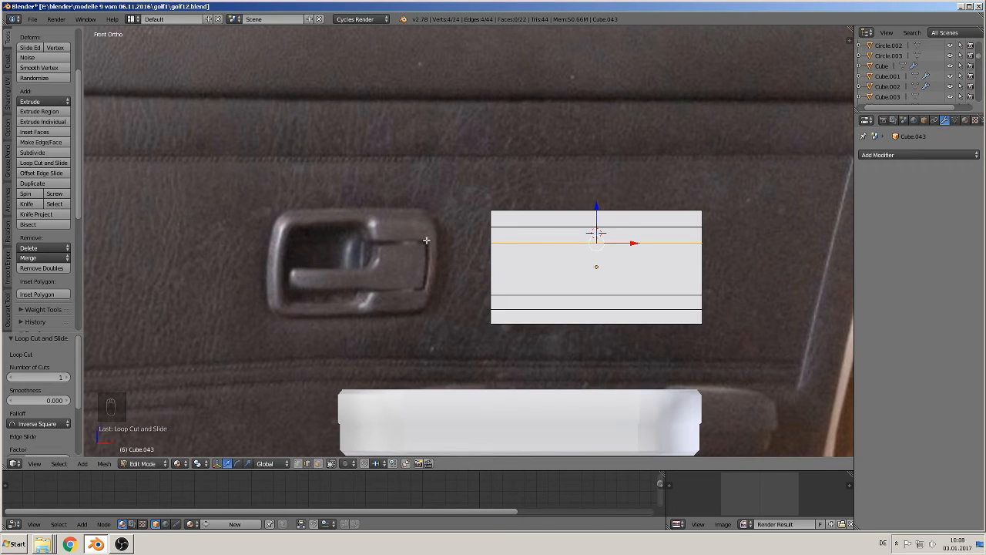
- Cut two vertical edge loops near the block's right and left edges to match the handle's frame width
{"action": "key", "text": "ctrl+r"}
{"action": "left_click", "coordinate": [614, 209]}
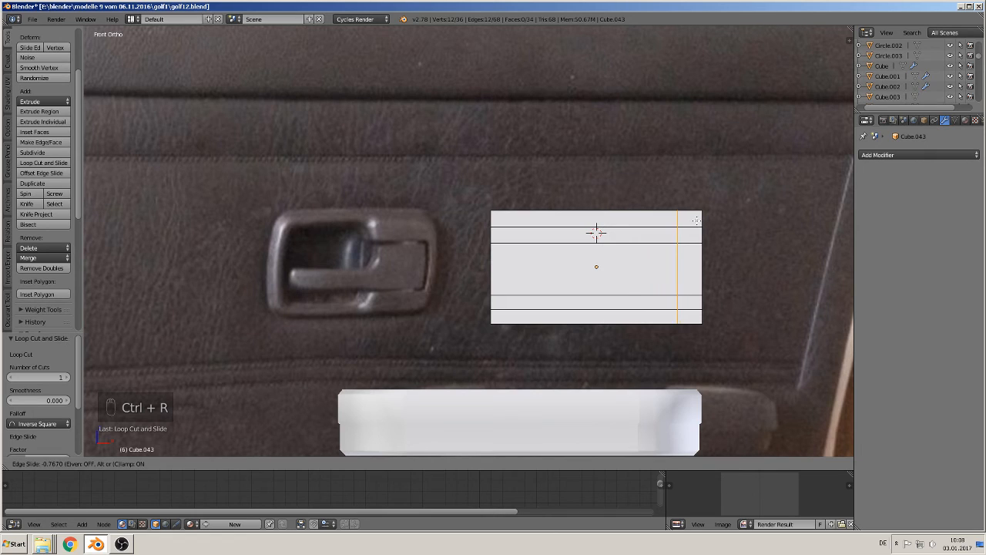
{"action": "left_click", "coordinate": [702, 222]}
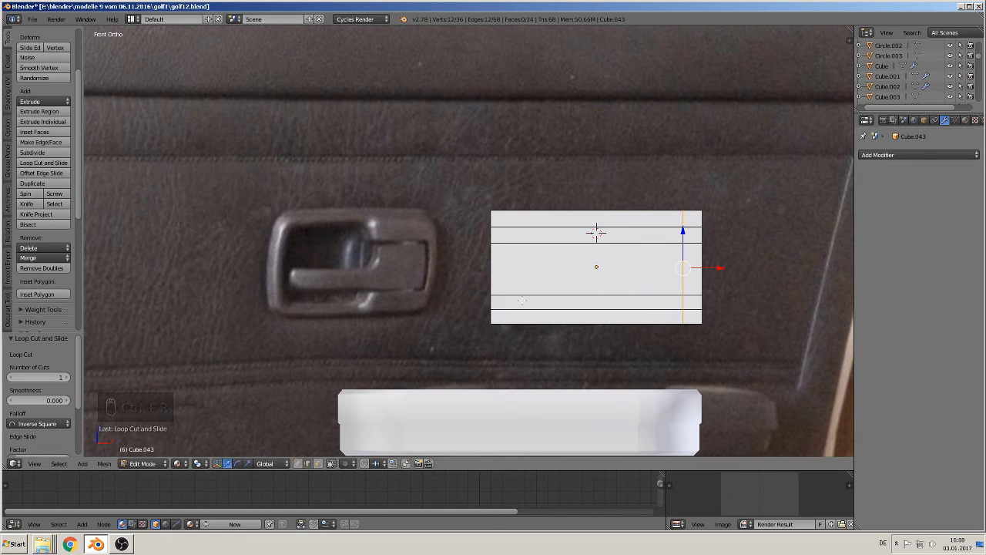
{"action": "key", "text": "ctrl+r"}
{"action": "left_click", "coordinate": [518, 220]}
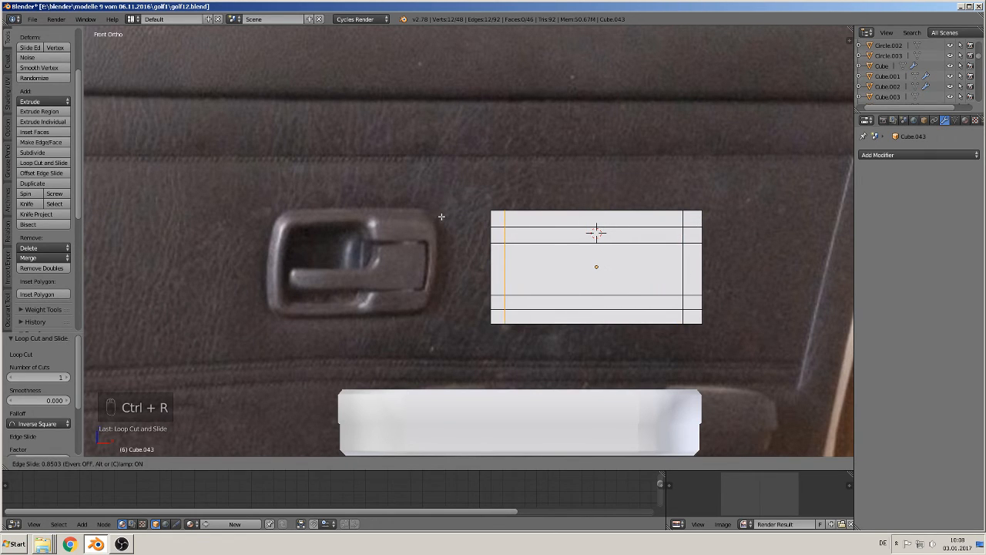
{"action": "left_click", "coordinate": [441, 217]}
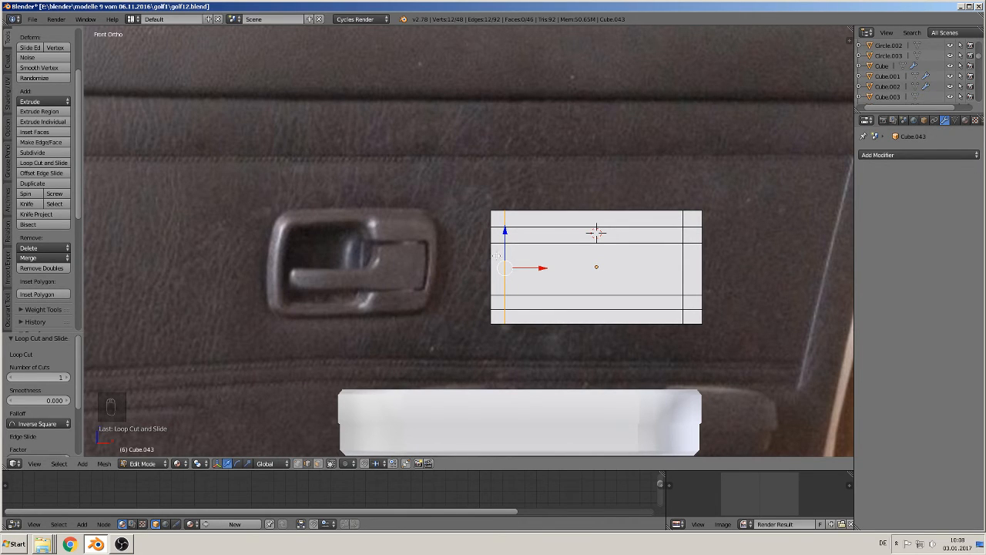
- Cut a vertical edge loop slightly right of the block's centre, matching the end of the handle's recess
{"action": "key", "text": "ctrl+r"}
{"action": "left_click", "coordinate": [623, 220]}
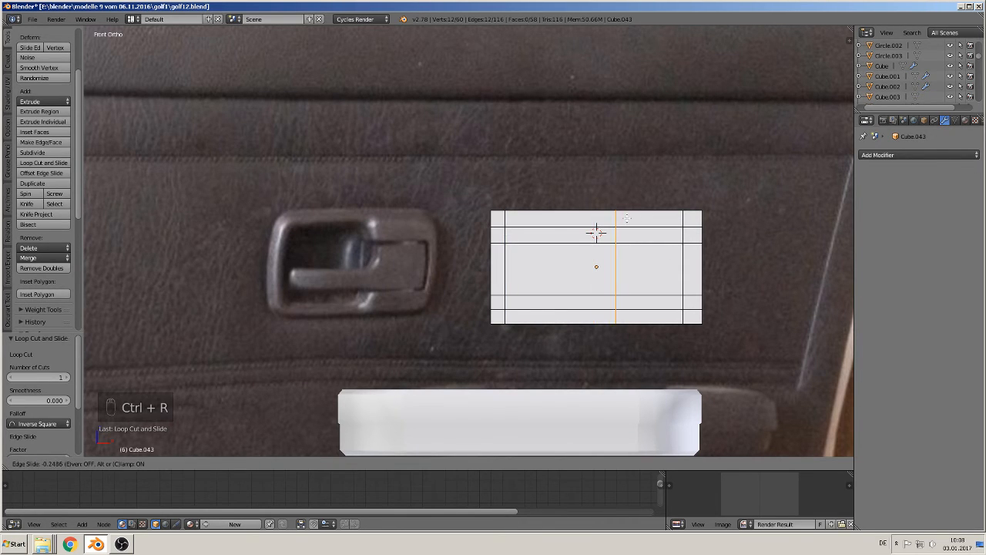
{"action": "left_click", "coordinate": [631, 219]}
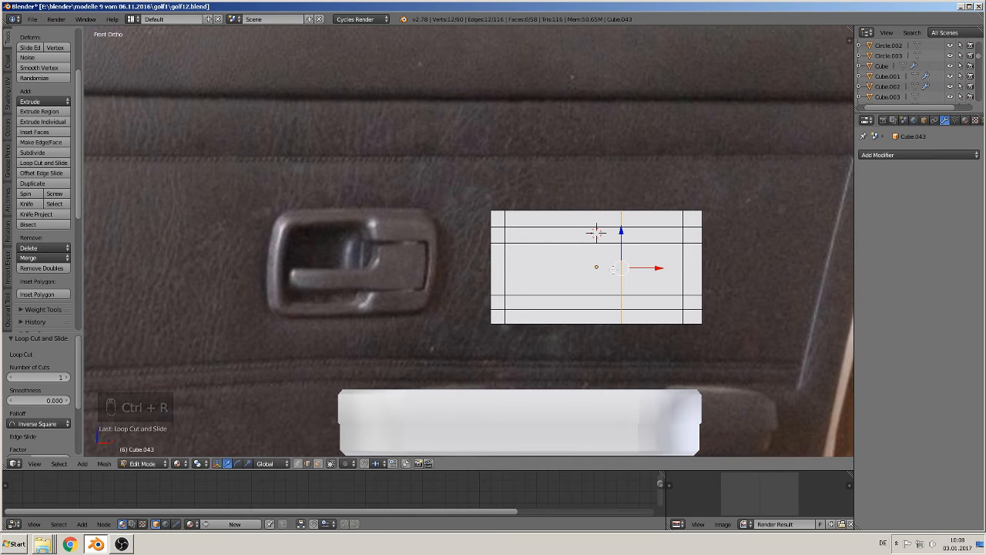
- Extrude the two central front faces of the block 0.437 inward along Y to form a recess
{"action": "middle_click_drag", "start_coordinate": [585, 292], "coordinate": [631, 293]}
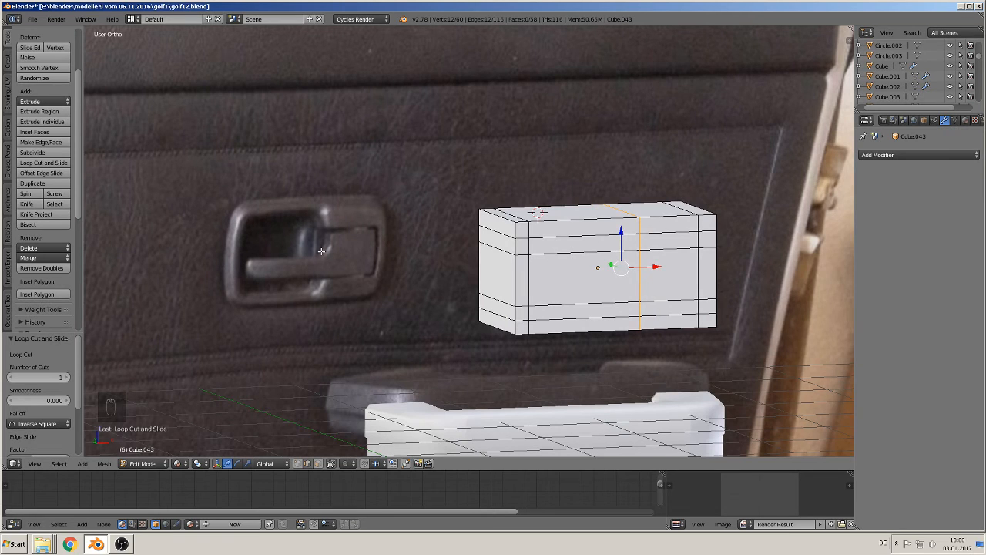
{"action": "left_click", "coordinate": [318, 464]}
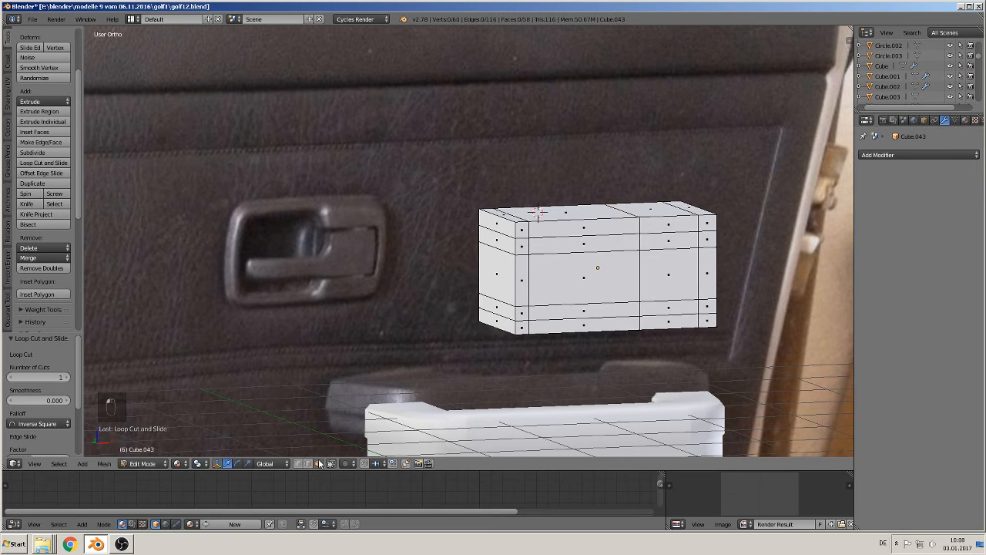
{"action": "right_click", "coordinate": [594, 284]}
{"action": "right_click", "coordinate": [670, 271], "text": "shift"}
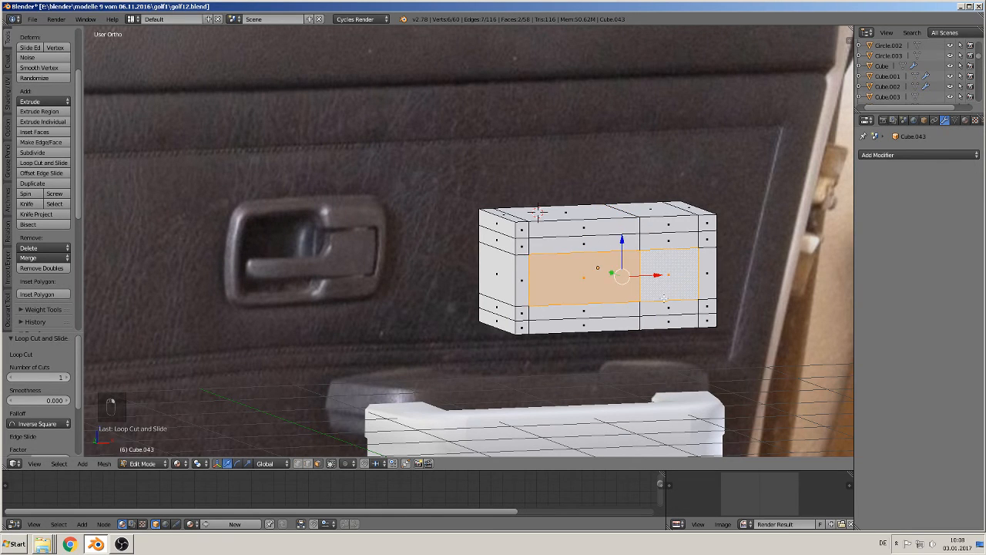
{"action": "middle_click_drag", "start_coordinate": [670, 272], "coordinate": [697, 339]}
{"action": "key", "text": "e"}
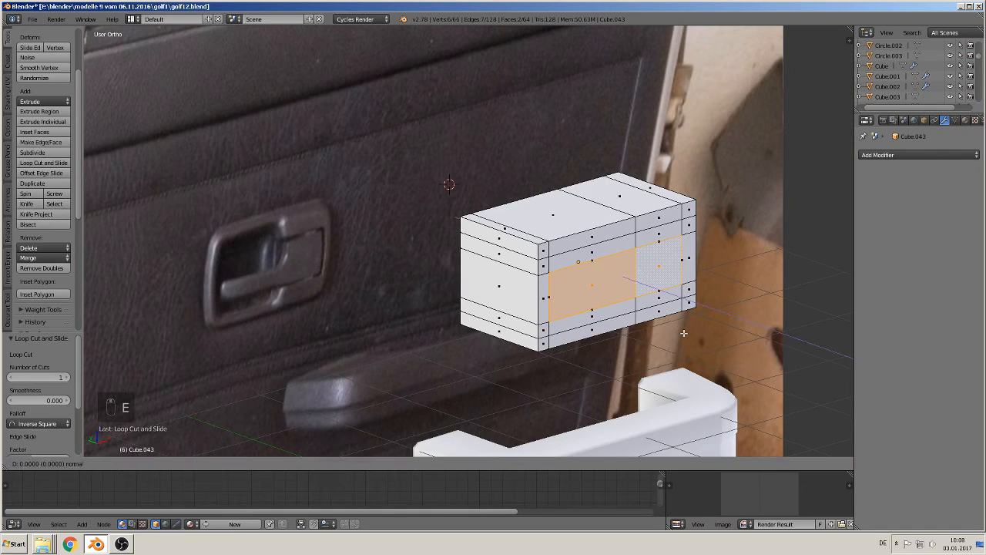
{"action": "left_click", "coordinate": [579, 254]}
{"action": "middle_click_drag", "start_coordinate": [665, 339], "coordinate": [608, 320]}
{"action": "key", "text": "KP_1"}
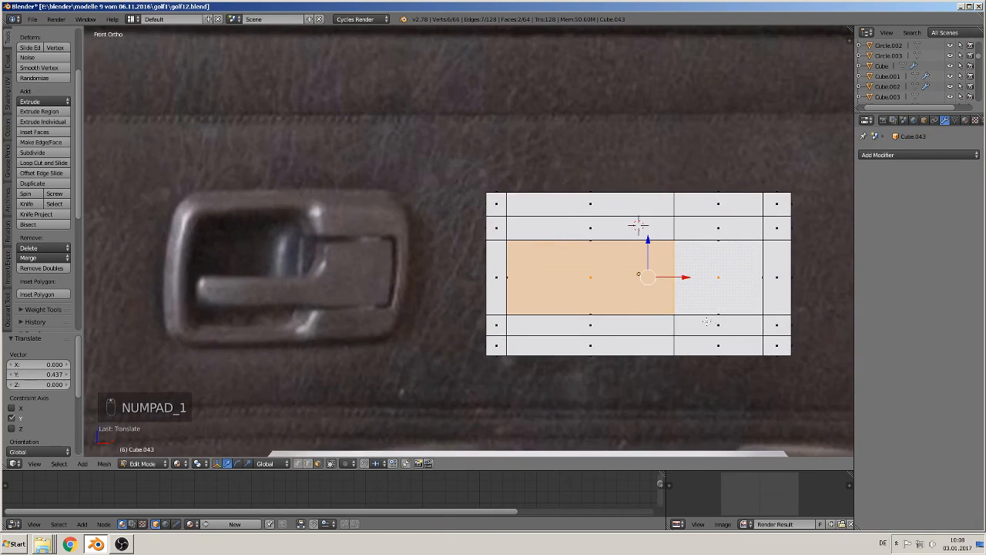
- Add a Subdivision Surface modifier with 2 view subdivisions to the block and shade it smooth
{"action": "key", "text": "Tab"}
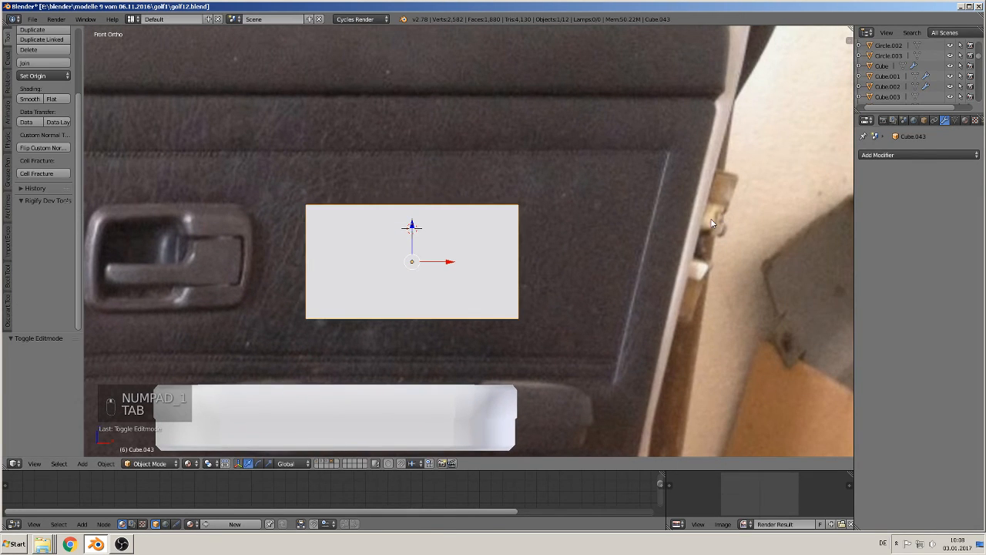
{"action": "key", "text": "Tab"}
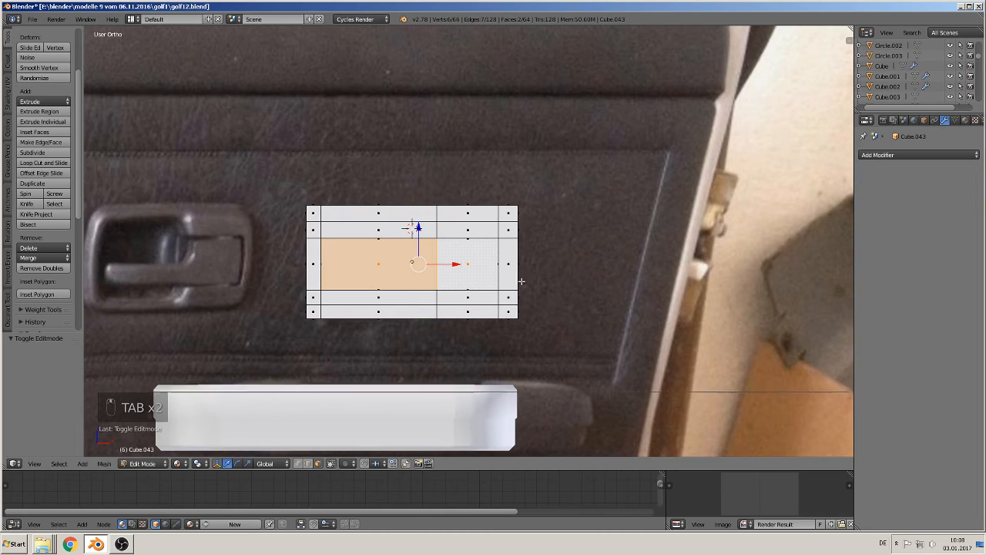
{"action": "middle_click_drag", "start_coordinate": [520, 276], "coordinate": [591, 249]}
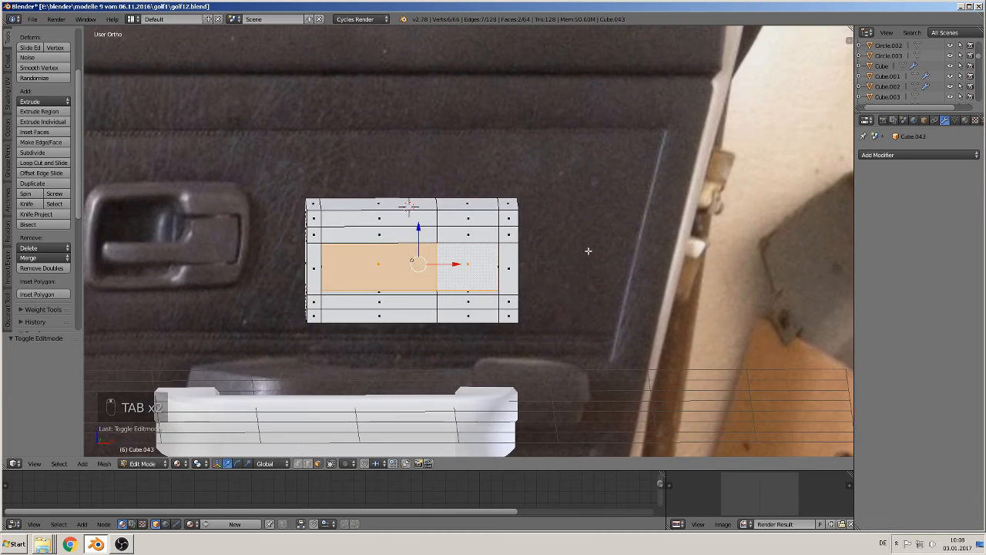
{"action": "left_click", "coordinate": [915, 155]}
{"action": "left_click", "coordinate": [802, 317]}
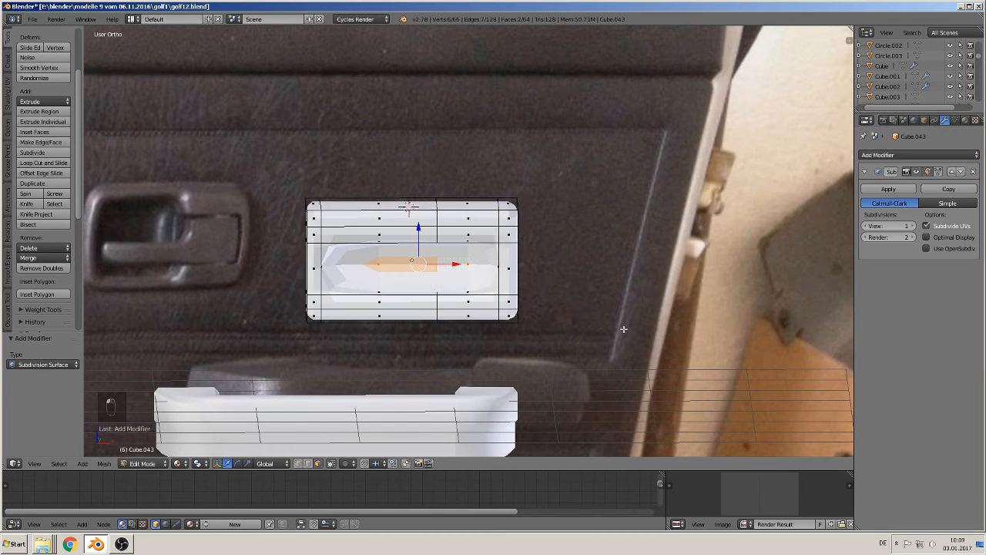
{"action": "key", "text": "ctrl+2"}
{"action": "key", "text": "Tab"}
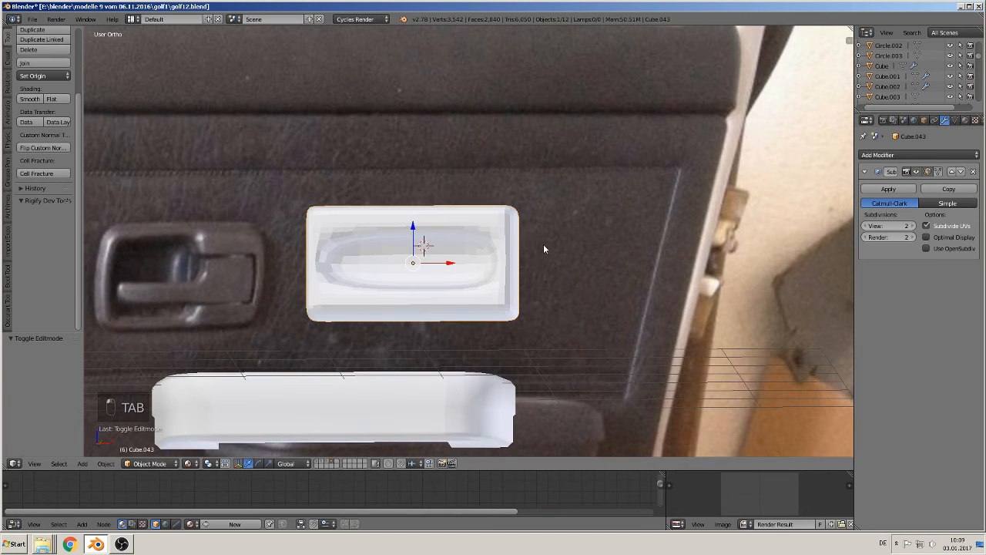
{"action": "left_click", "coordinate": [29, 98]}
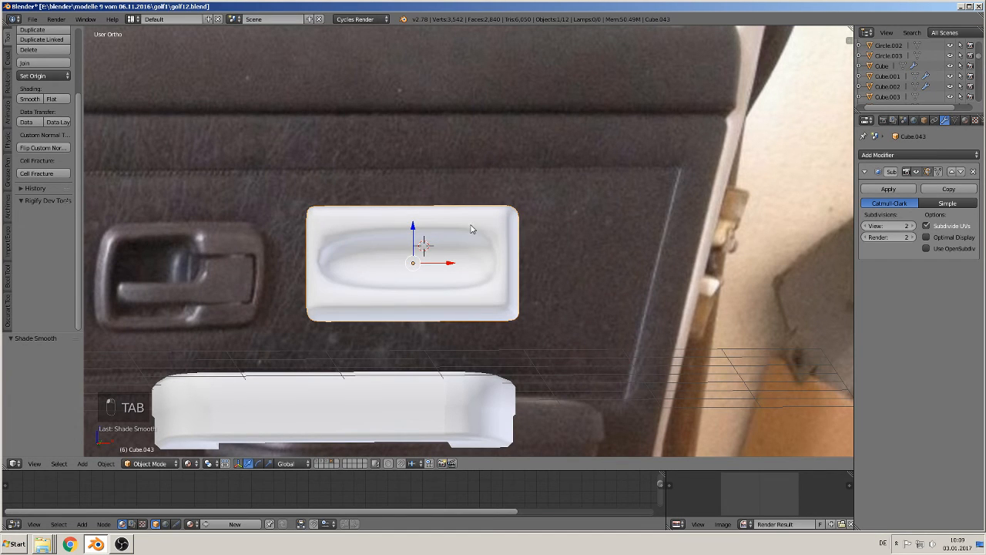
- Add vertical supporting edge loops just outside the recess's left and right edges in edit mode
{"action": "key", "text": "KP_1"}
{"action": "scroll", "coordinate": [445, 260], "scroll_direction": "up", "scroll_amount": 2}
{"action": "key", "text": "Tab"}
{"action": "middle_click_drag", "start_coordinate": [355, 244], "coordinate": [539, 182], "text": "shift"}
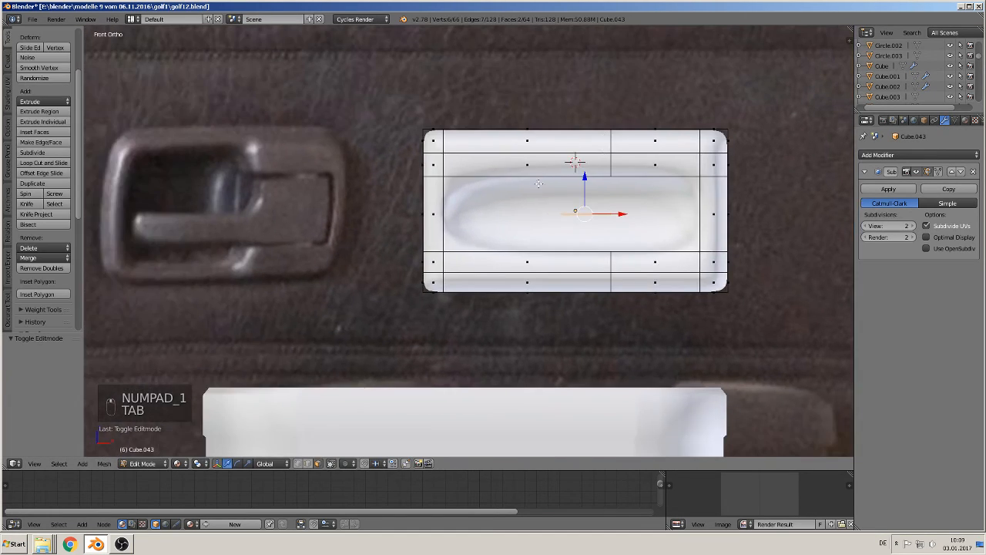
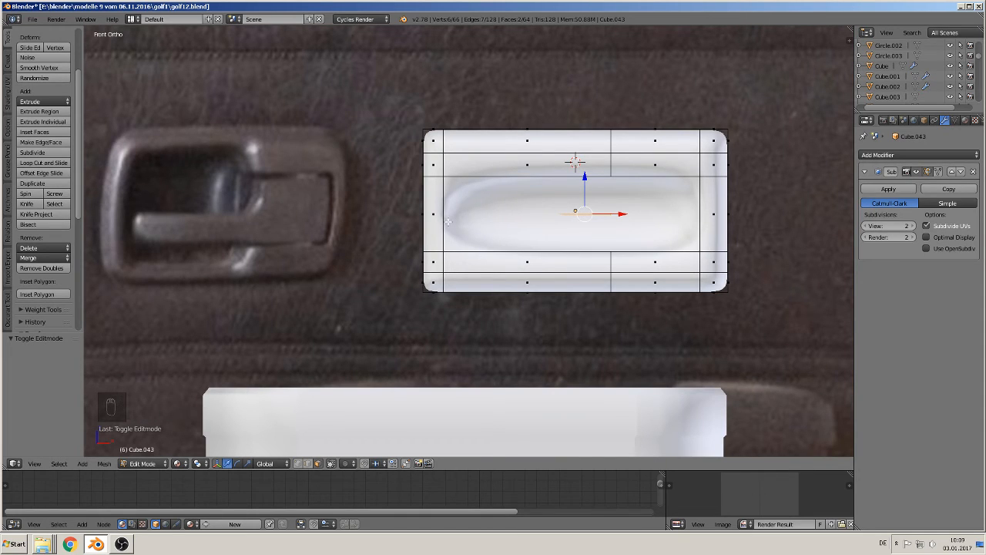
{"action": "key", "text": "ctrl+r"}
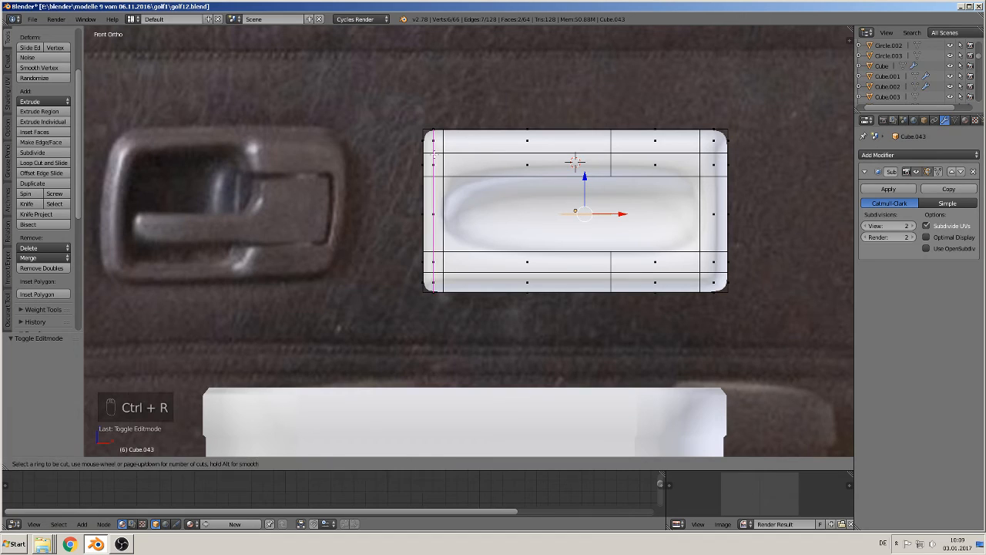
{"action": "left_click", "coordinate": [435, 154]}
{"action": "left_click", "coordinate": [441, 152]}
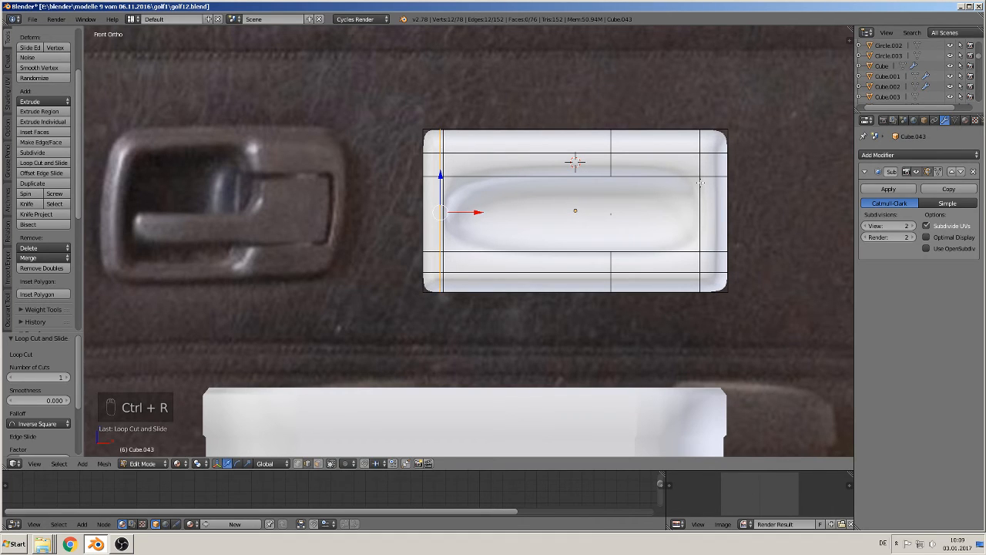
{"action": "key", "text": "ctrl+r"}
{"action": "left_click", "coordinate": [701, 158]}
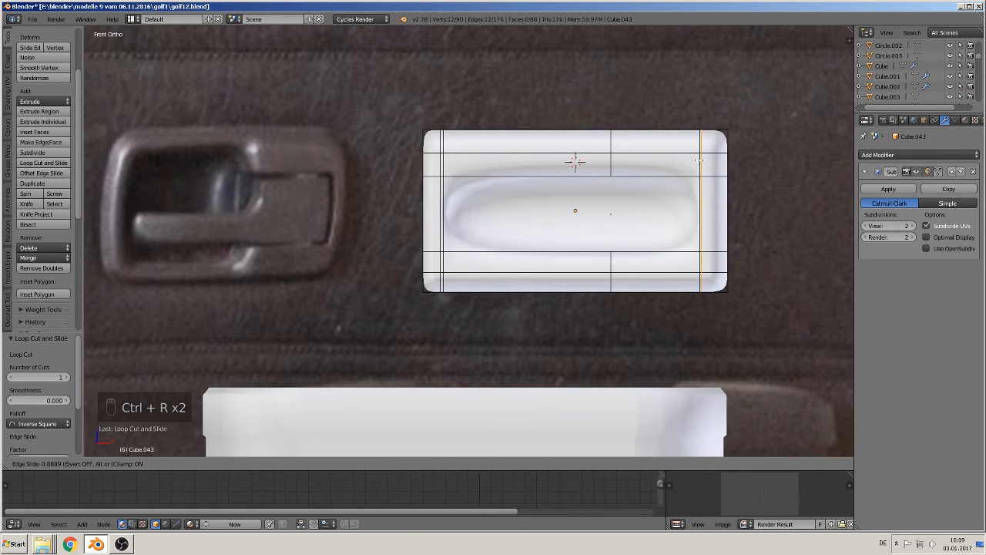
{"action": "left_click", "coordinate": [699, 160]}
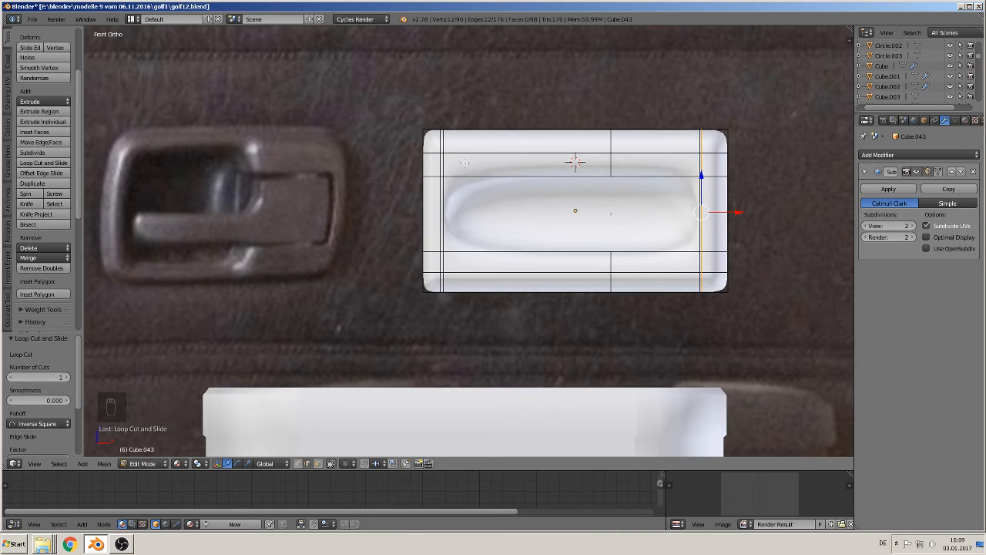
- Add horizontal supporting edge loops just above and just below the recess
{"action": "key", "text": "ctrl+r"}
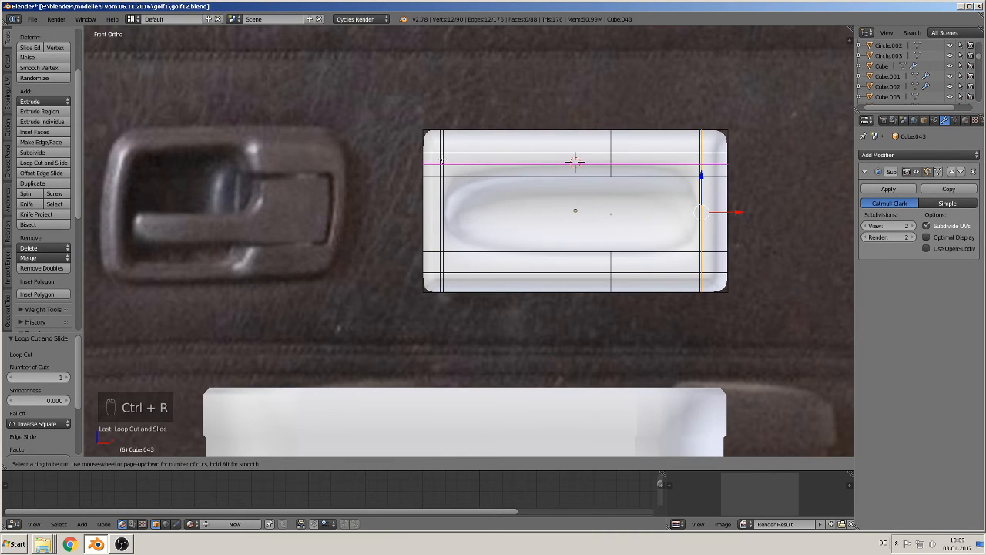
{"action": "left_click", "coordinate": [443, 160]}
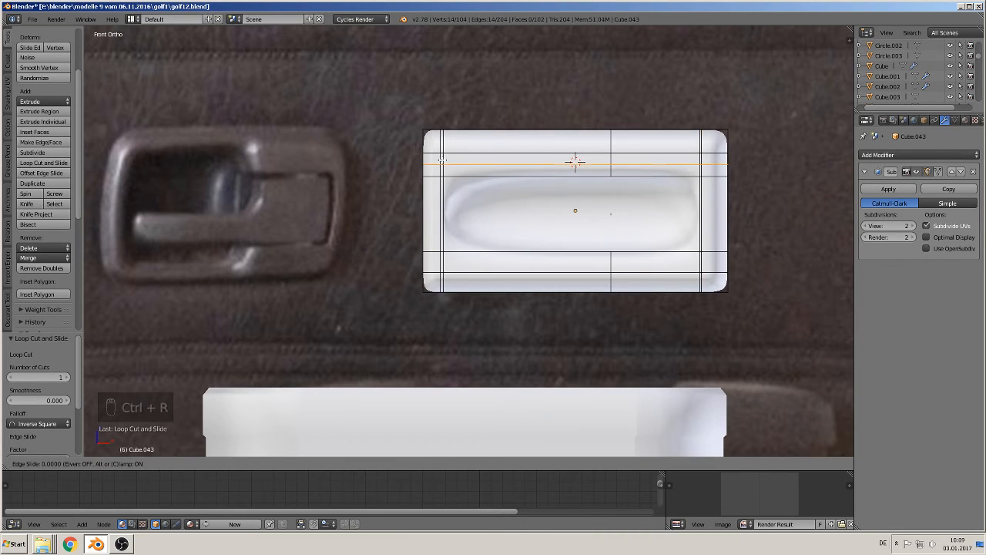
{"action": "left_click", "coordinate": [442, 164]}
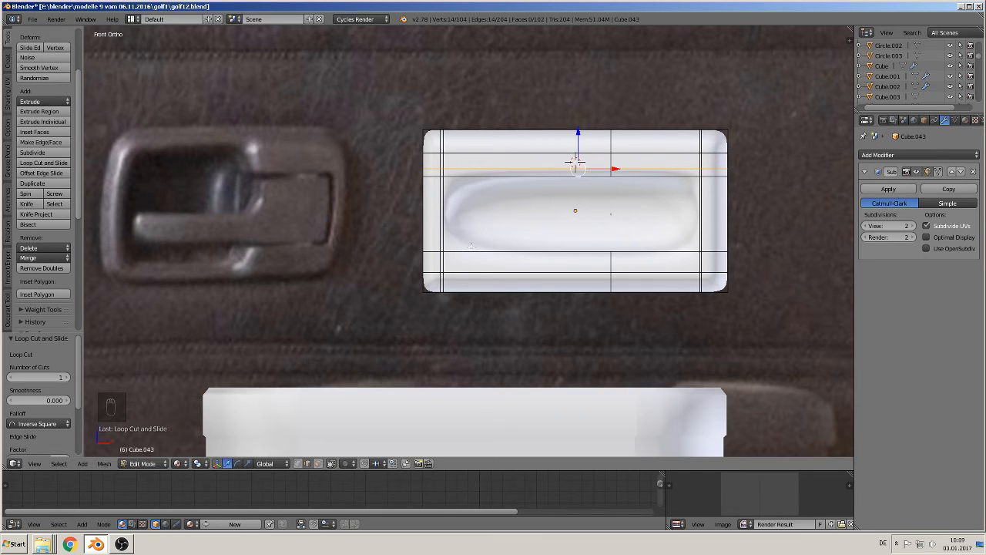
{"action": "key", "text": "ctrl+r"}
{"action": "left_click", "coordinate": [433, 262]}
{"action": "left_click", "coordinate": [435, 253]}
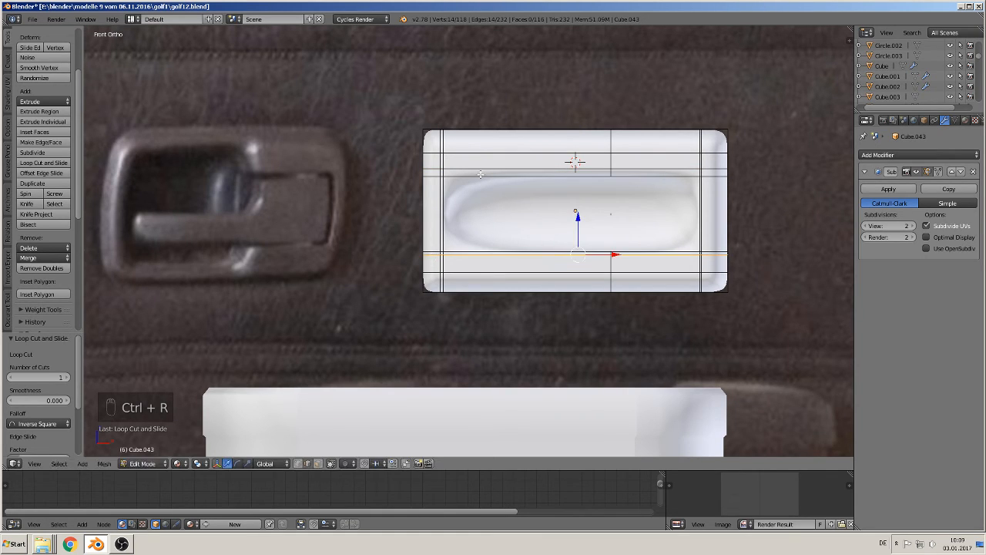
- Add vertical edge loops just inside both ends of the recess to sharpen its corners
{"action": "key", "text": "ctrl+r"}
{"action": "left_click", "coordinate": [475, 152]}
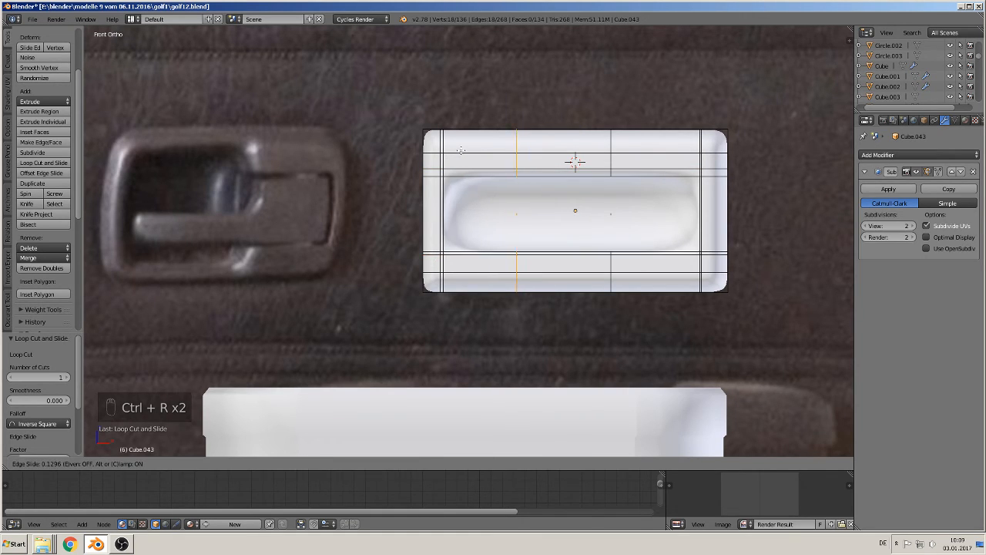
{"action": "left_click", "coordinate": [409, 147]}
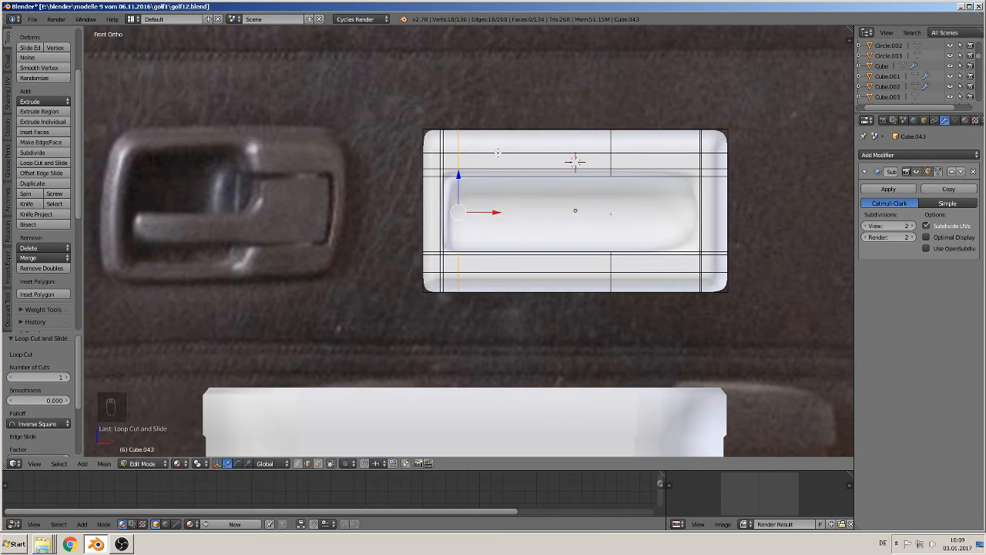
{"action": "key", "text": "ctrl+r"}
{"action": "left_click", "coordinate": [674, 147]}
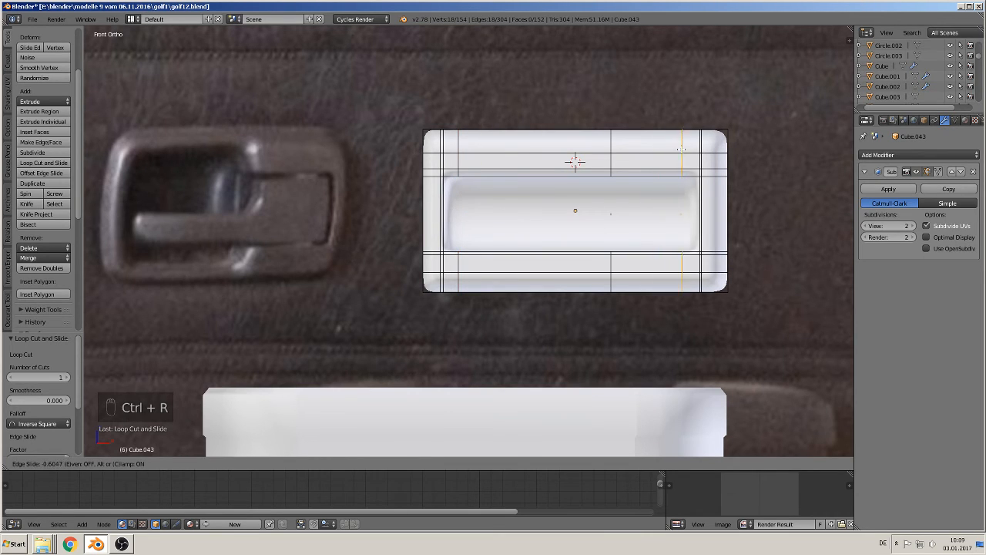
{"action": "left_click", "coordinate": [681, 155]}
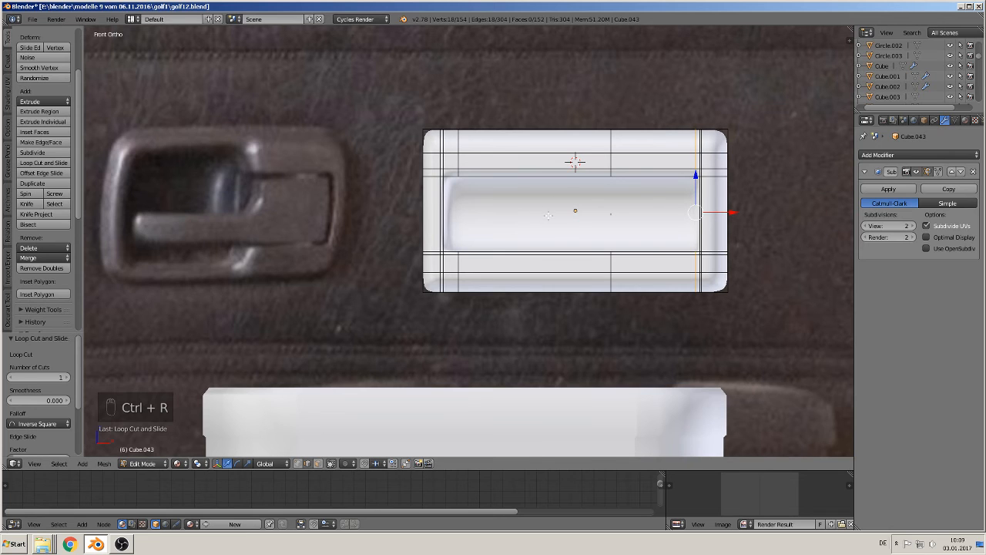
- Undo the supporting edge loops, the smooth shading and the inward extrusion of the two central faces
{"action": "middle_click_drag", "start_coordinate": [532, 164], "coordinate": [563, 213]}
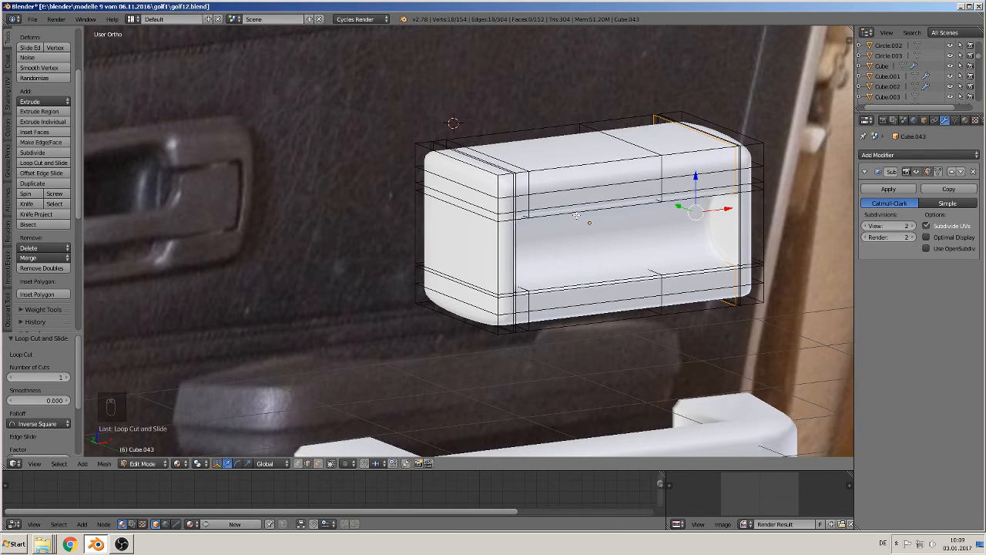
{"action": "key", "text": "ctrl+z"}
{"action": "key", "text": "ctrl+z"}
{"action": "key", "text": "ctrl+z"}
{"action": "key", "text": "ctrl+z"}
{"action": "key", "text": "ctrl+z"}
{"action": "key", "text": "ctrl+z"}
{"action": "key", "text": "ctrl+z"}
{"action": "key", "text": "ctrl+z"}
{"action": "key", "text": "ctrl+z"}
{"action": "key", "text": "ctrl+z"}
{"action": "key", "text": "ctrl+z"}
{"action": "key", "text": "ctrl+z"}
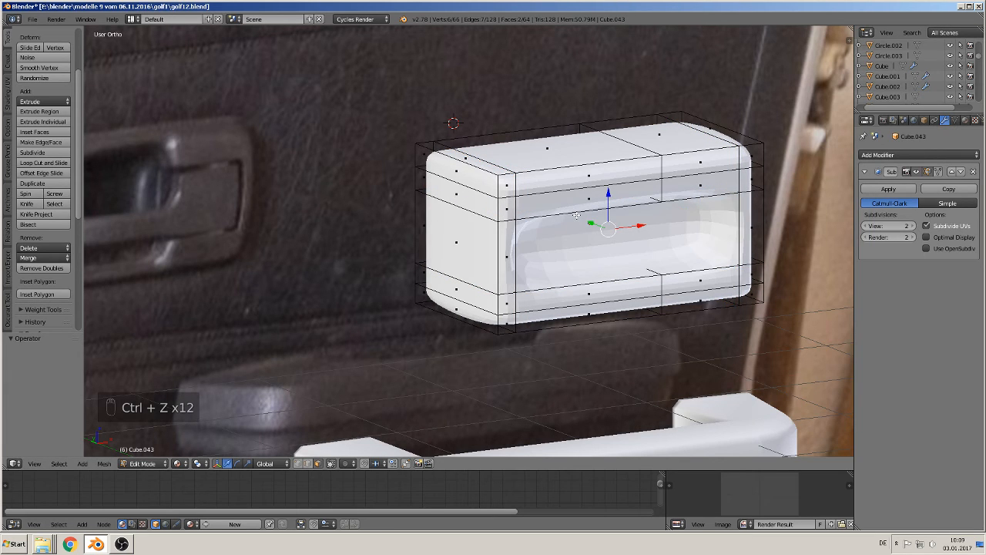
{"action": "key", "text": "ctrl+z"}
{"action": "key", "text": "ctrl+z"}
{"action": "key", "text": "ctrl+z"}
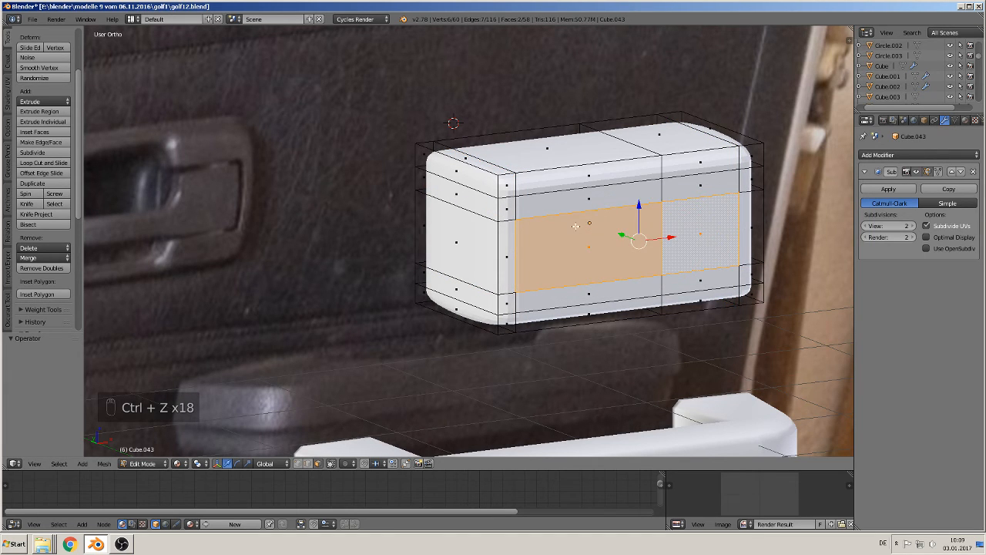
- Add the wide left-hand faces above and below the centre to the selection and extrude all four 0.462 inward along Y
{"action": "middle_click_drag", "start_coordinate": [576, 226], "coordinate": [505, 231]}
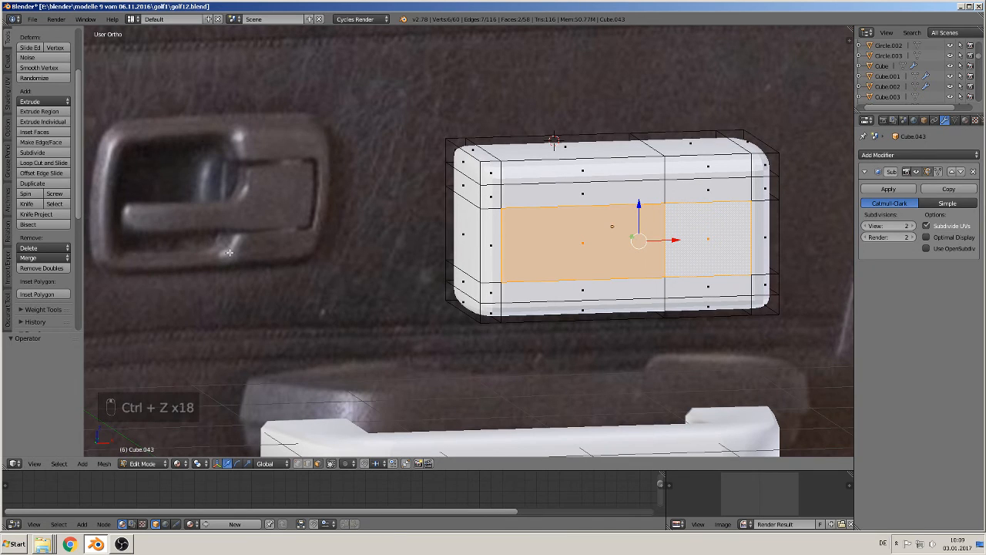
{"action": "right_click", "coordinate": [583, 197], "text": "shift"}
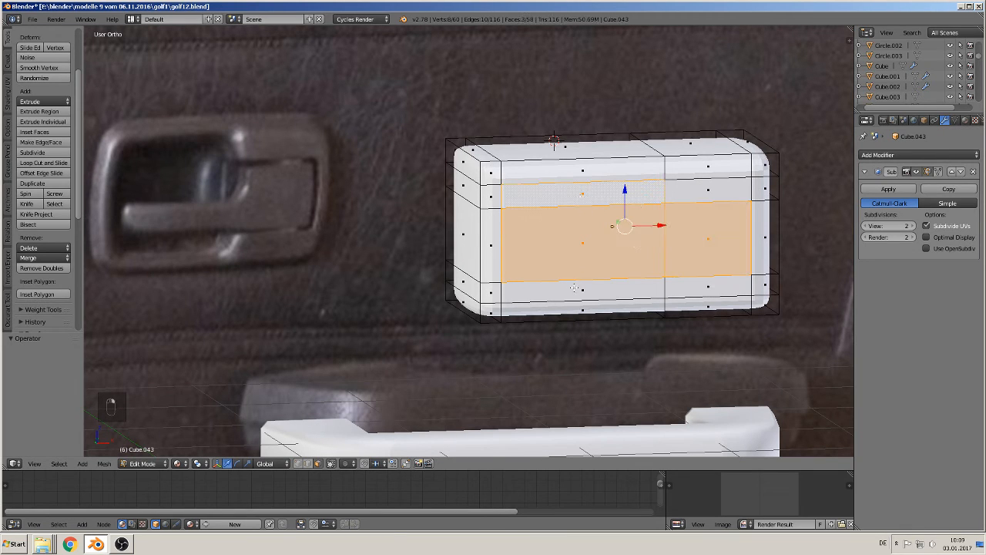
{"action": "right_click", "coordinate": [574, 287], "text": "shift"}
{"action": "middle_click_drag", "start_coordinate": [574, 288], "coordinate": [635, 322]}
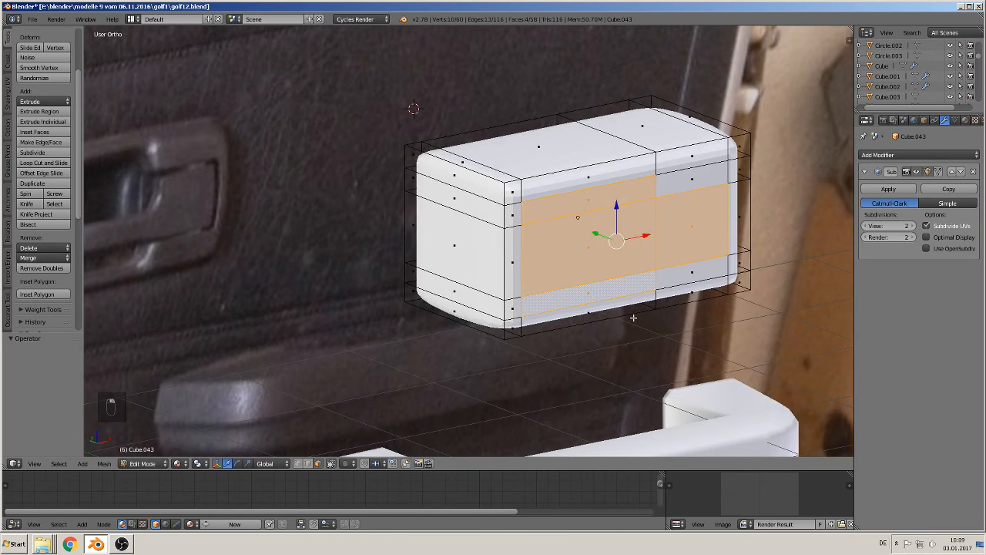
{"action": "key", "text": "e"}
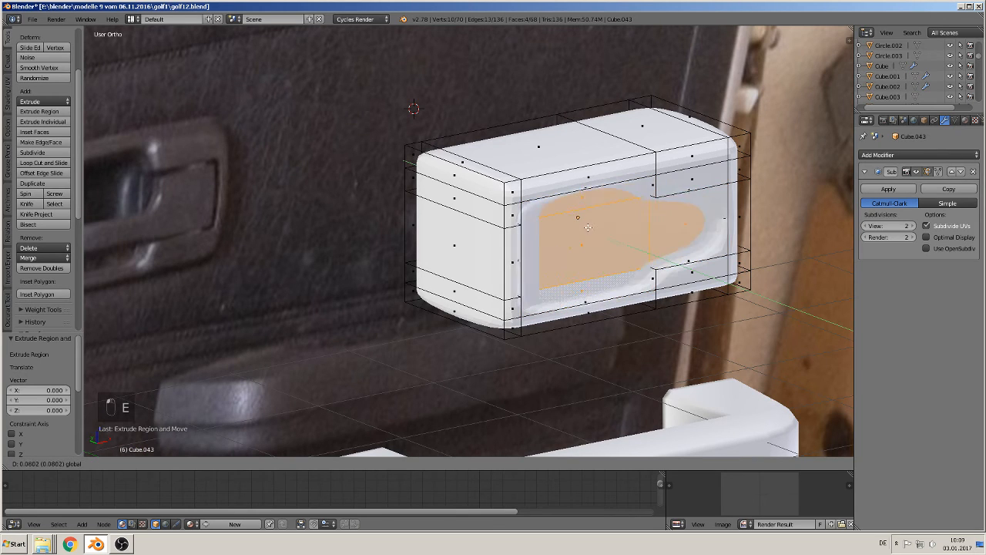
{"action": "left_click", "coordinate": [563, 212]}
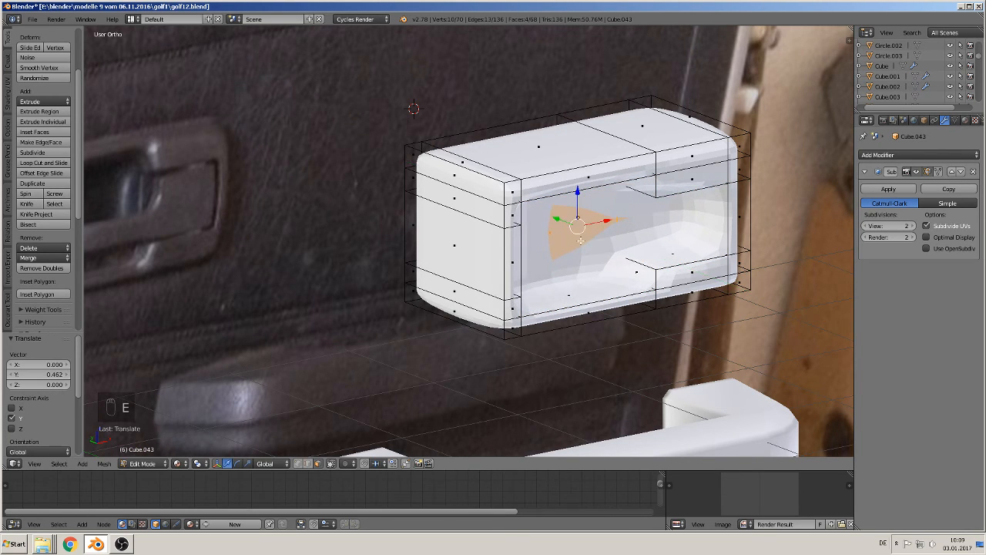
{"action": "key", "text": "KP_1"}
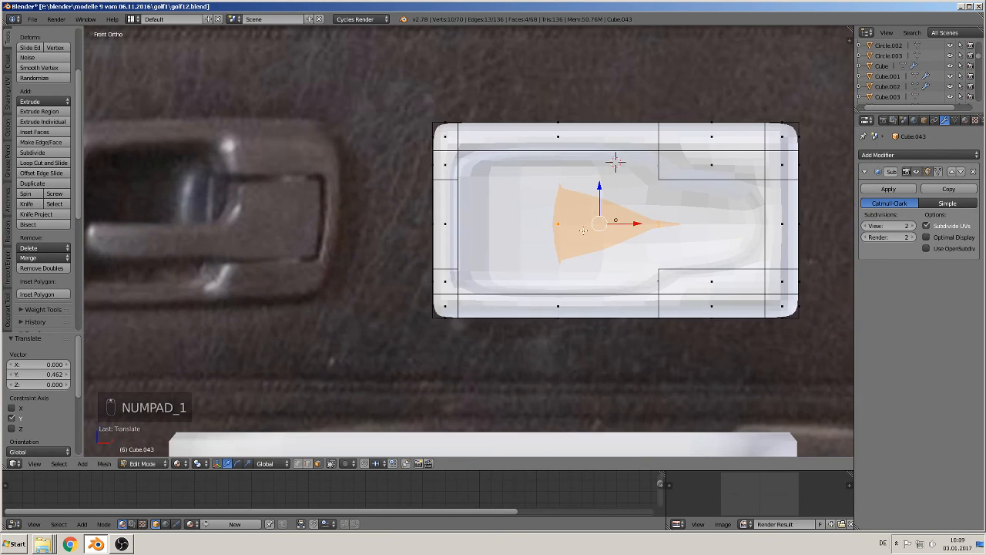
{"action": "key", "text": "Tab"}
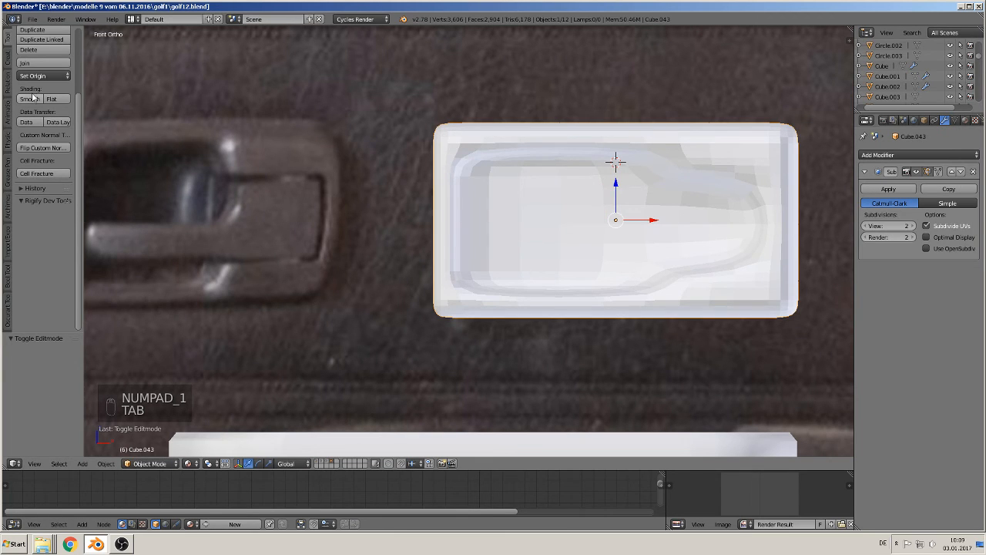
- Add vertical edge loops just past the recess's step and just inside the left-hand and right-hand ends of the recess
{"action": "key", "text": "Tab"}
{"action": "middle_click_drag", "start_coordinate": [616, 161], "coordinate": [506, 171], "text": "shift"}
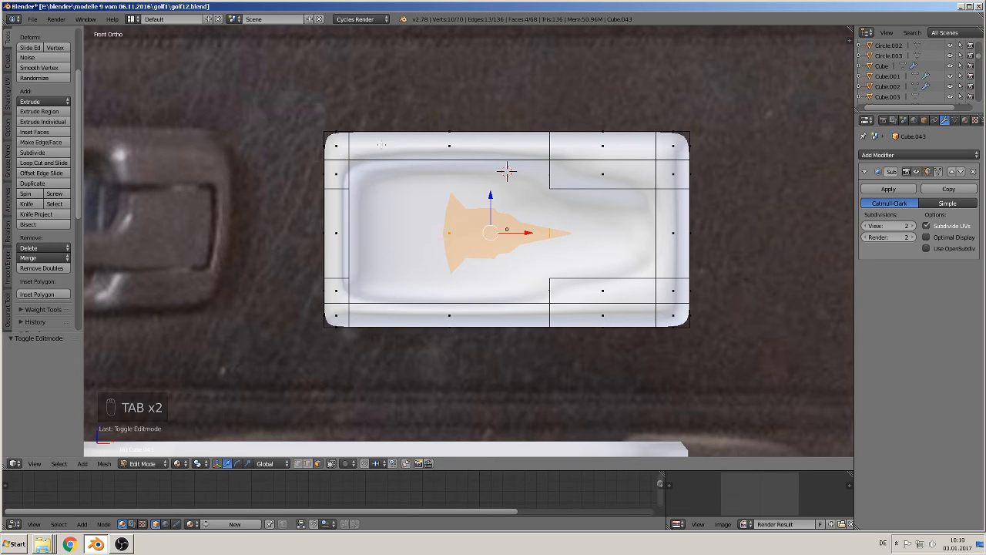
{"action": "key", "text": "ctrl+r"}
{"action": "left_click", "coordinate": [571, 137]}
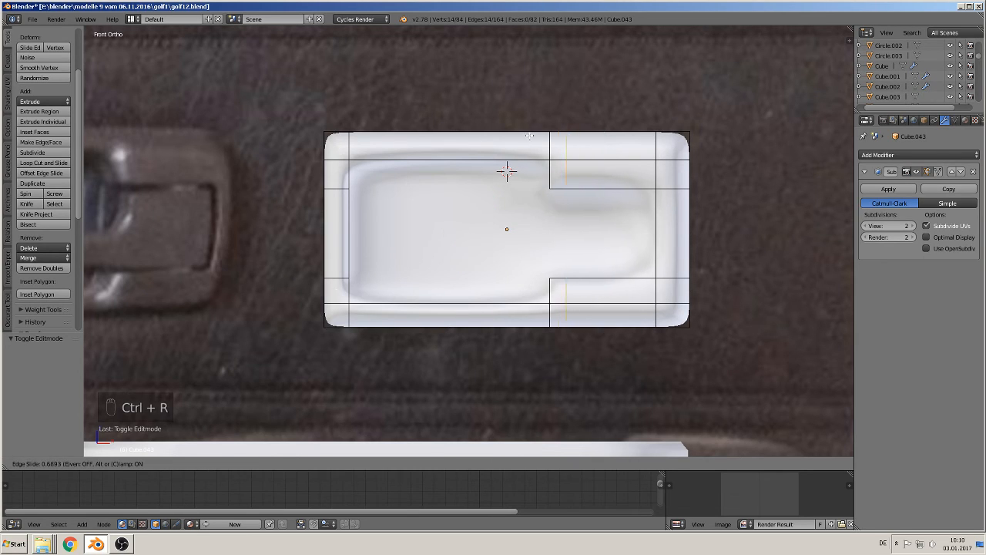
{"action": "left_click", "coordinate": [528, 138]}
{"action": "key", "text": "ctrl+r"}
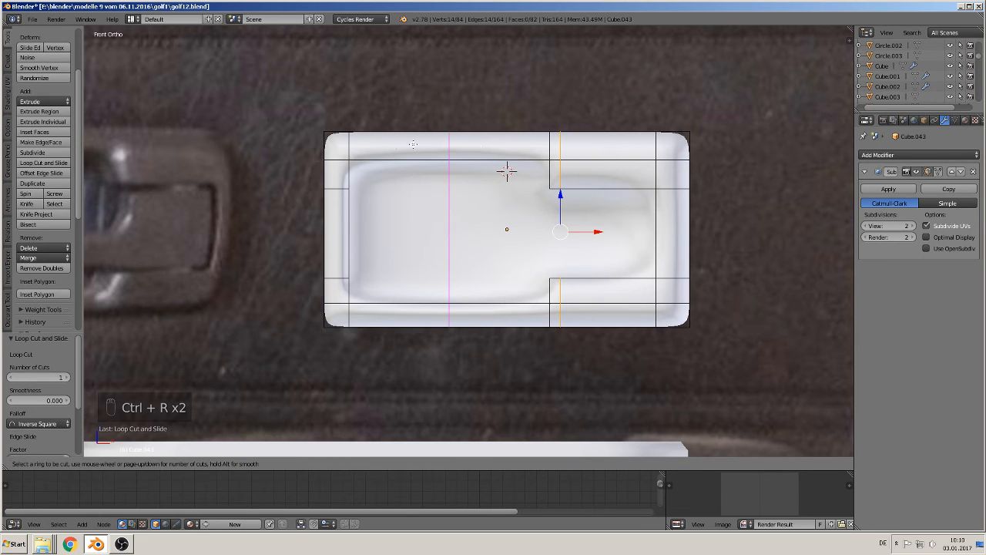
{"action": "left_click", "coordinate": [413, 144]}
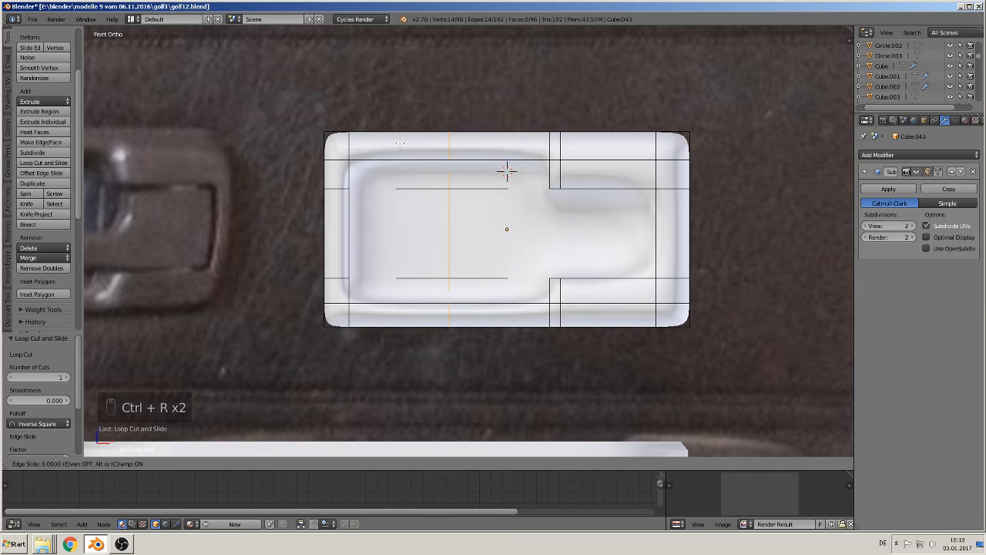
{"action": "left_click", "coordinate": [327, 135]}
{"action": "key", "text": "ctrl+r"}
{"action": "left_click", "coordinate": [651, 143]}
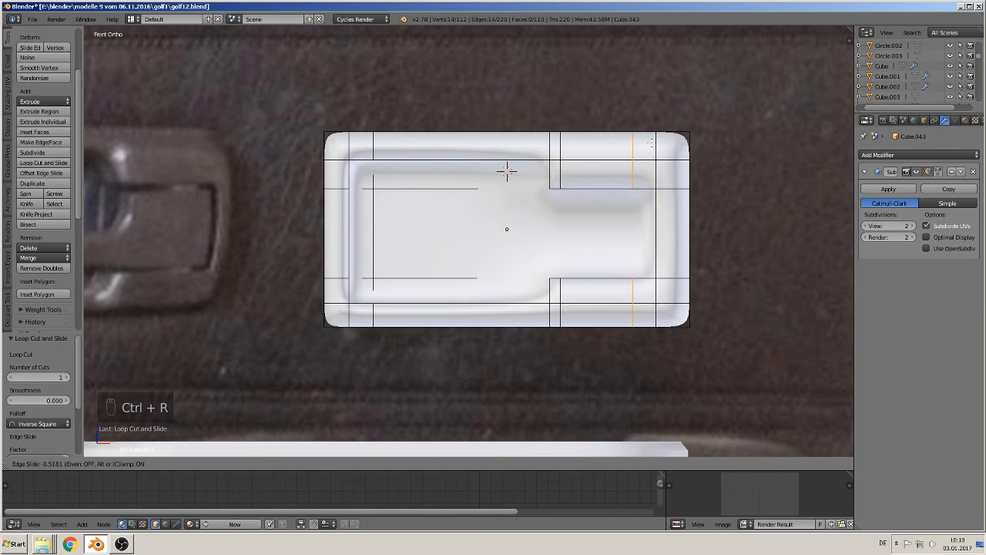
{"action": "left_click", "coordinate": [661, 145]}
{"action": "middle_click_drag", "start_coordinate": [554, 230], "coordinate": [544, 249]}
{"action": "key", "text": "KP_1"}
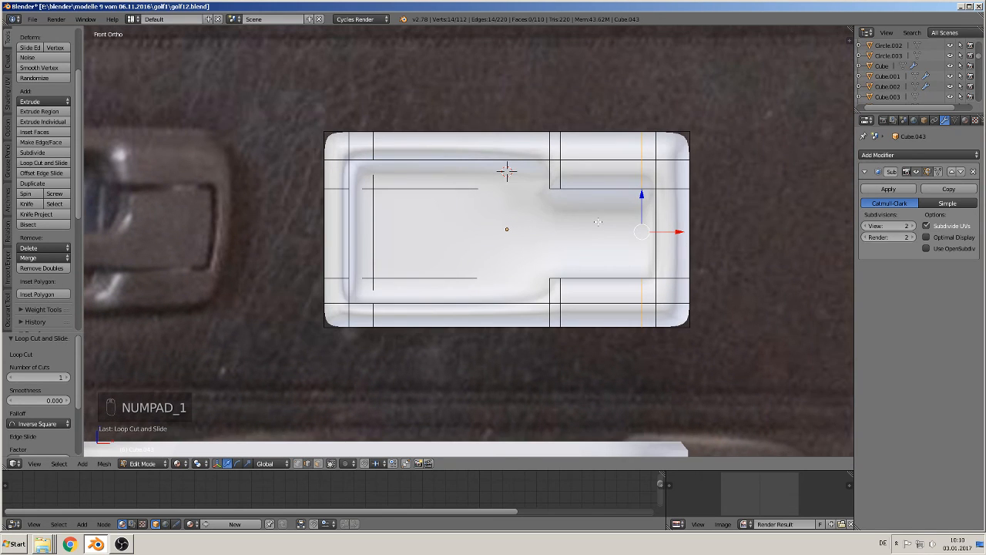
- Add horizontal edge loops just above the upper edges of the narrow and wide parts of the recess
{"action": "key", "text": "ctrl+r"}
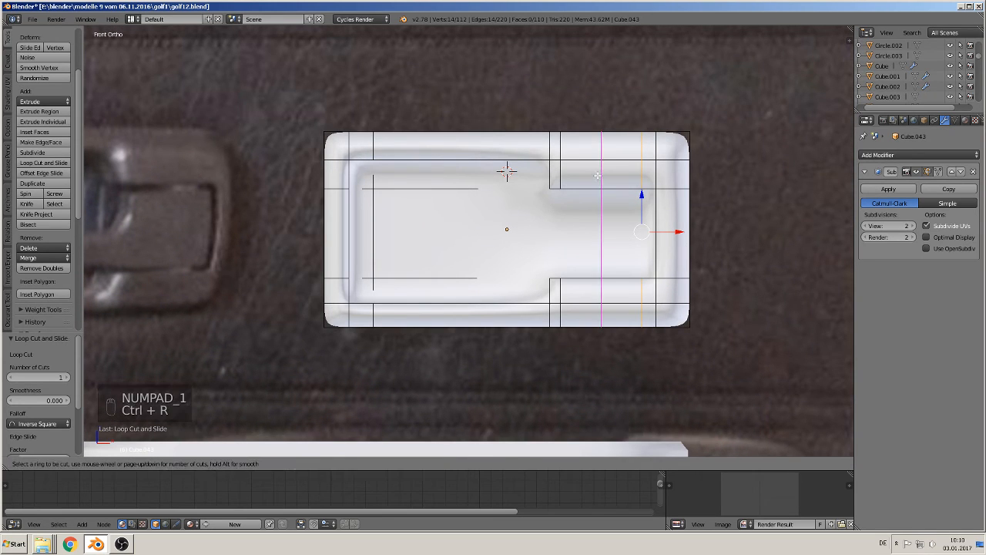
{"action": "left_click", "coordinate": [598, 179]}
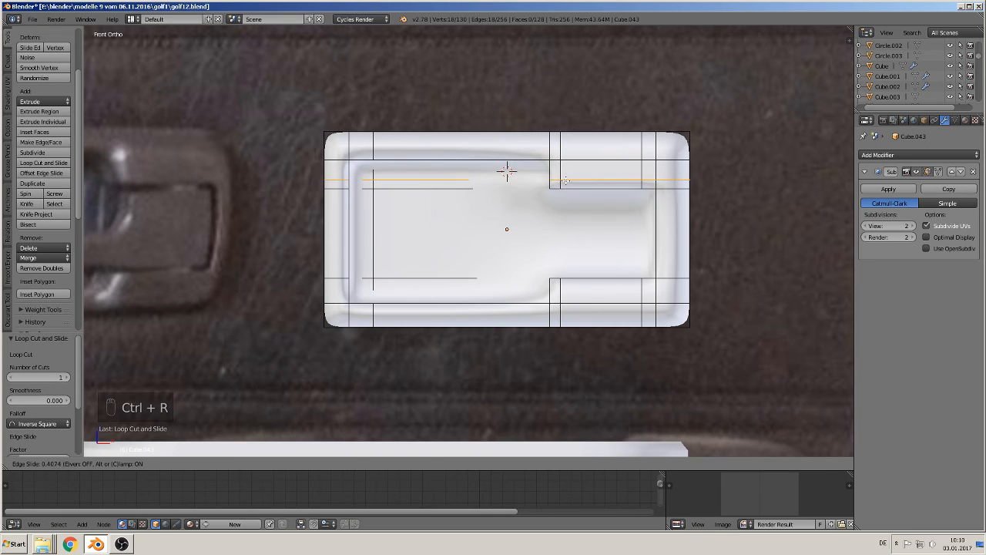
{"action": "left_click", "coordinate": [564, 181]}
{"action": "key", "text": "ctrl+r"}
{"action": "left_click", "coordinate": [559, 143]}
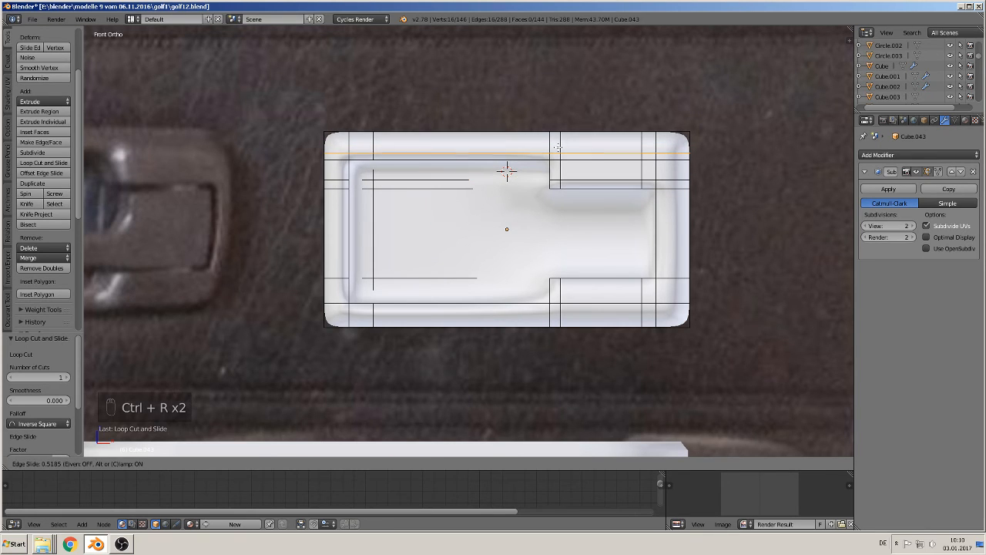
{"action": "left_click", "coordinate": [558, 150]}
- Add horizontal edge loops just below the lower edges of the narrow and wide parts of the recess
{"action": "key", "text": "ctrl+r"}
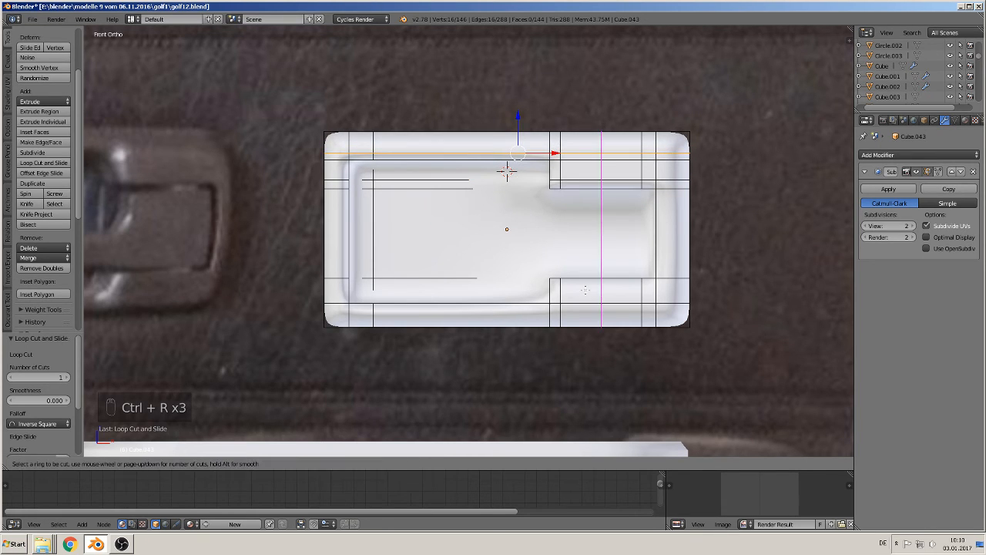
{"action": "left_click", "coordinate": [556, 291]}
{"action": "left_click", "coordinate": [553, 284]}
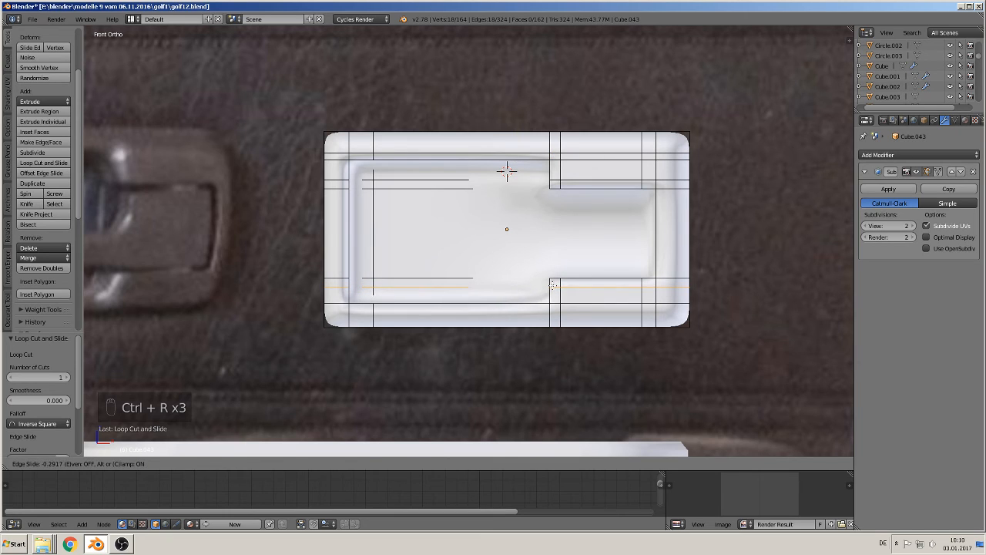
{"action": "key", "text": "ctrl+r"}
{"action": "left_click", "coordinate": [548, 308]}
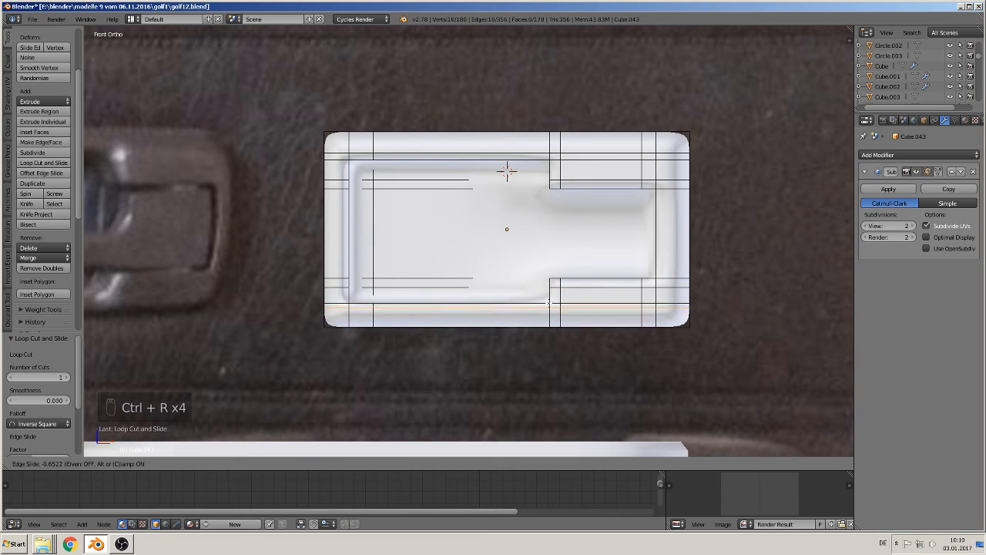
{"action": "left_click", "coordinate": [549, 303]}
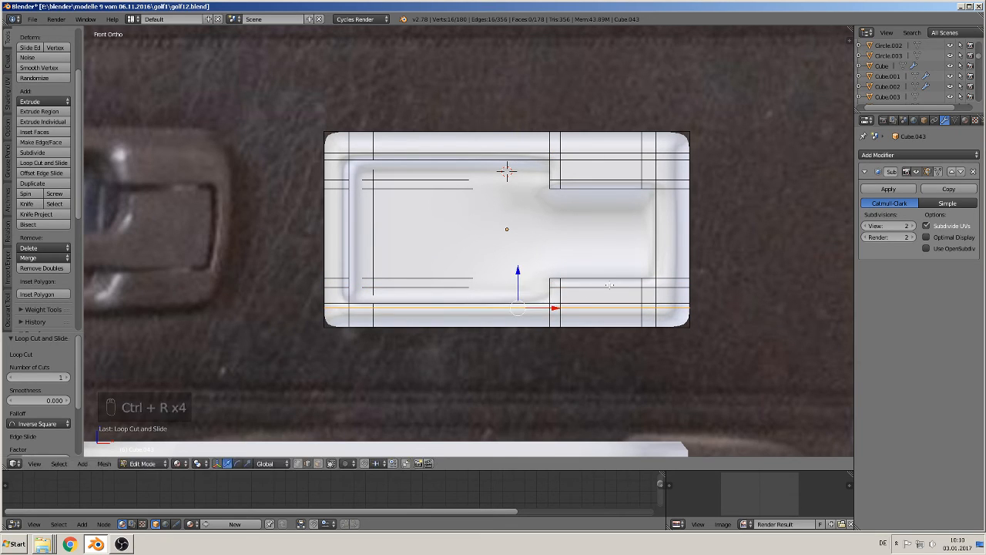
- Add a vertical edge loop just outside the narrow end of the recess and check the sharpened shape in Object Mode
{"action": "key", "text": "ctrl+r"}
{"action": "left_click", "coordinate": [668, 152]}
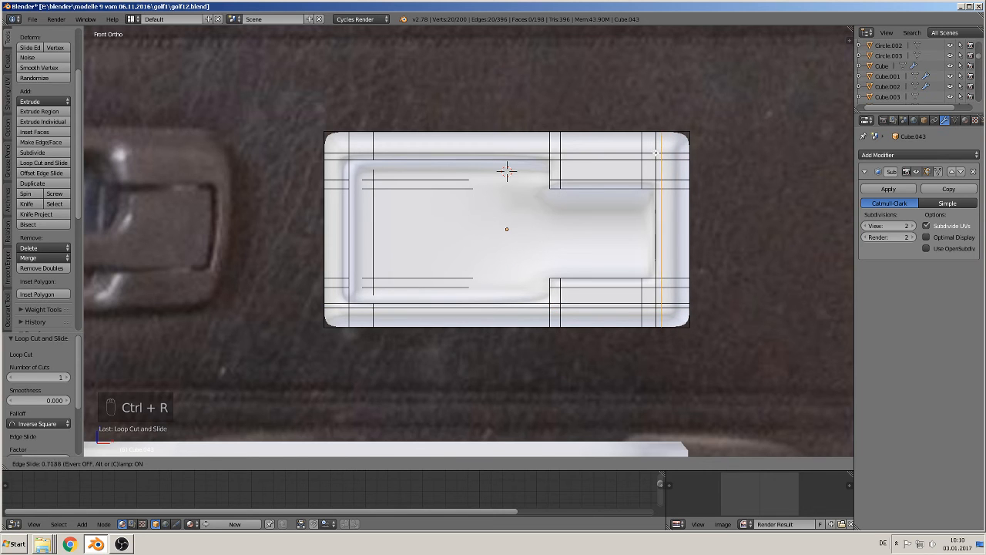
{"action": "left_click", "coordinate": [655, 152]}
{"action": "key", "text": "Tab"}
{"action": "middle_click_drag", "start_coordinate": [603, 269], "coordinate": [546, 288]}
{"action": "scroll", "coordinate": [437, 300], "scroll_direction": "down", "scroll_amount": 2}
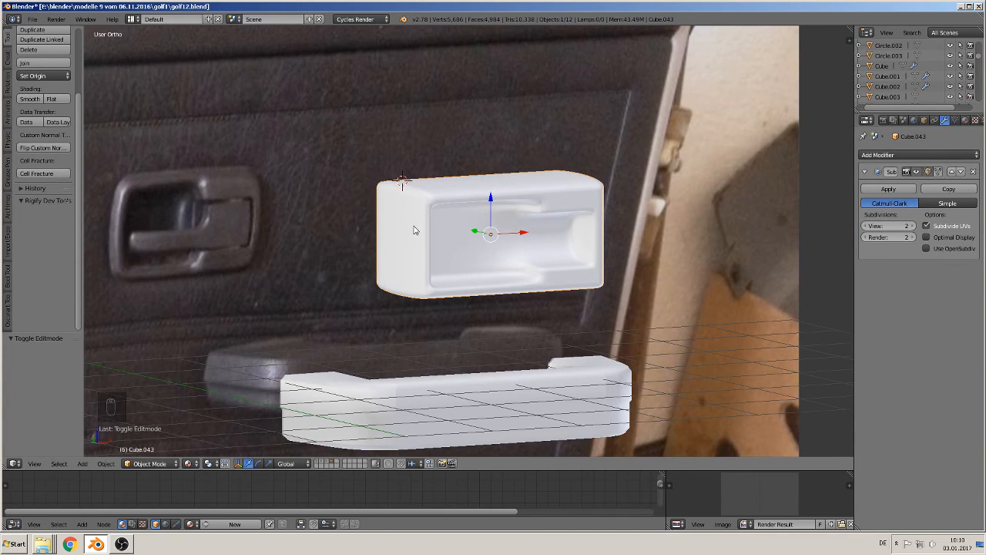
{"action": "middle_click_drag", "start_coordinate": [453, 253], "coordinate": [432, 277]}
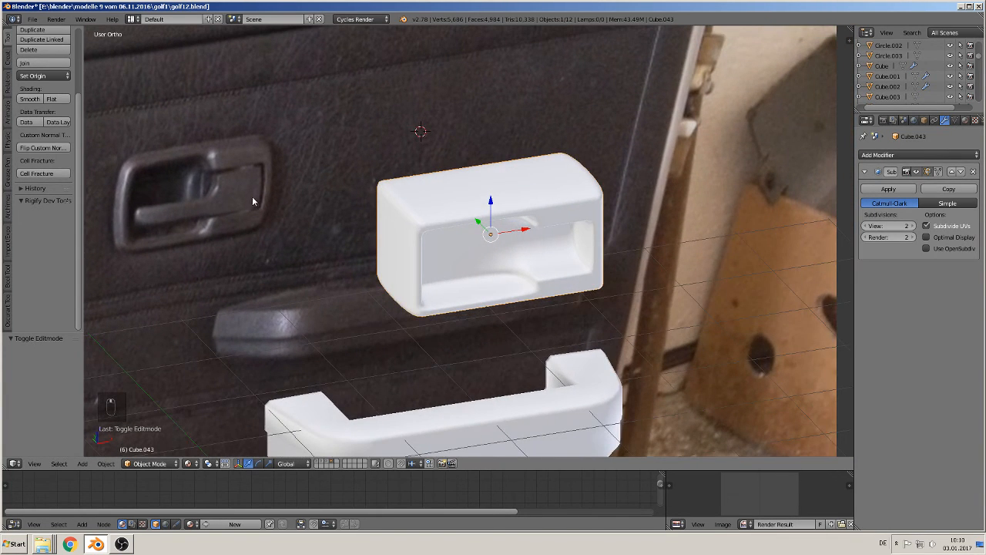
{"action": "middle_click_drag", "start_coordinate": [351, 220], "coordinate": [524, 240]}
- Make hidden geometry selectable, select the rear of the handle housing and move it forward to make the housing shallower
{"action": "key", "text": "Tab"}
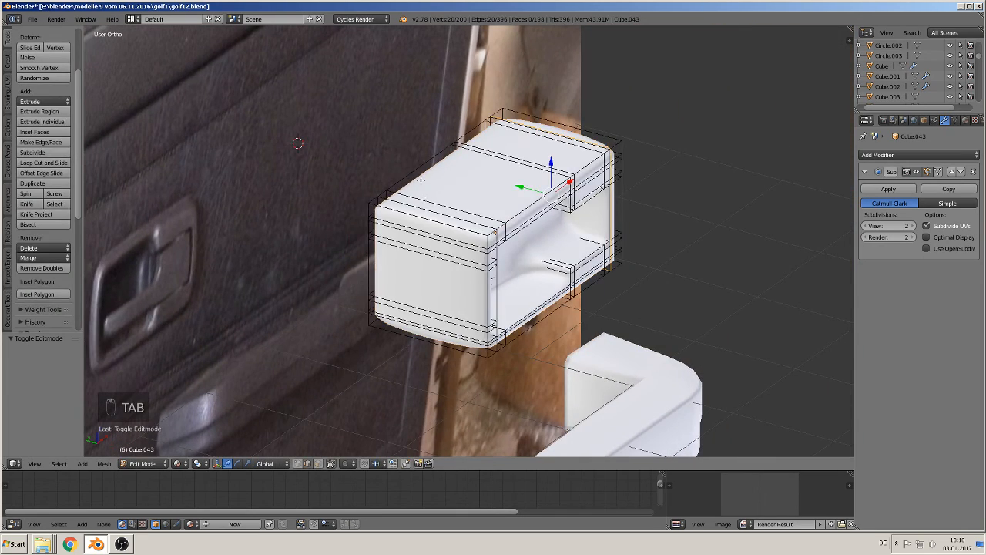
{"action": "right_click", "coordinate": [413, 170], "text": "alt"}
{"action": "middle_click_drag", "start_coordinate": [409, 198], "coordinate": [445, 225]}
{"action": "key", "text": "a"}
{"action": "key", "text": "a"}
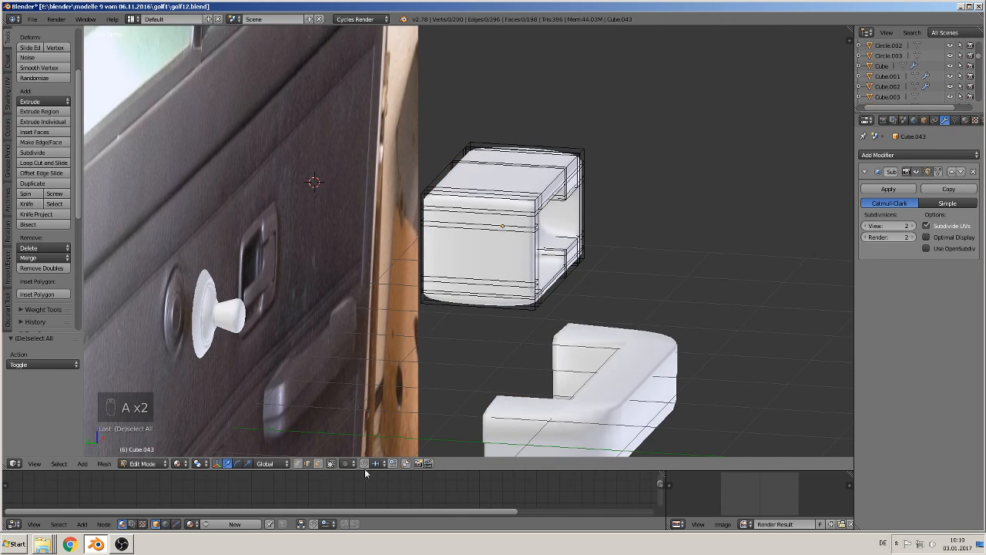
{"action": "left_click", "coordinate": [331, 463]}
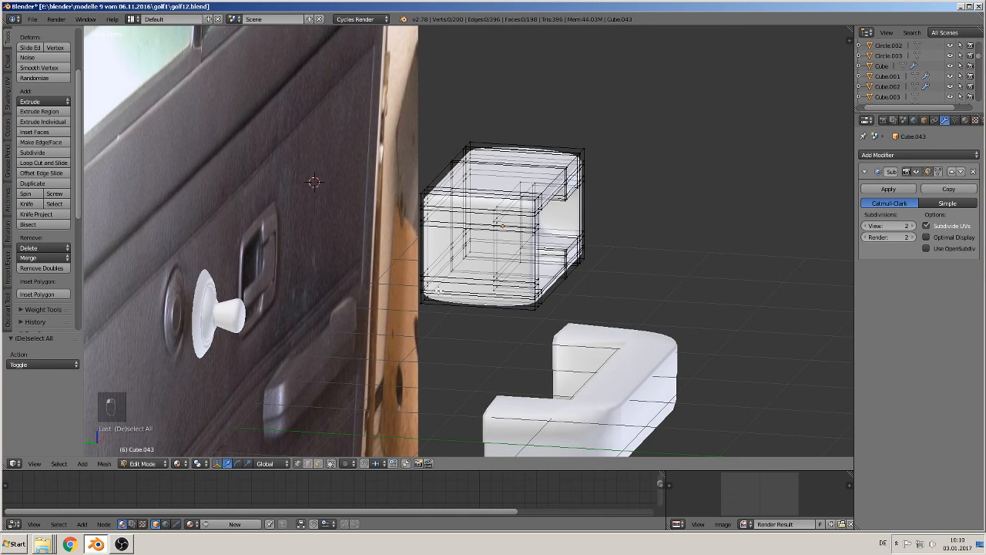
{"action": "key", "text": "c"}
{"action": "mouse_move", "coordinate": [437, 296]}
{"action": "left_mouse_down"}
{"action": "mouse_move", "coordinate": [437, 277]}
{"action": "mouse_move", "coordinate": [472, 220]}
{"action": "mouse_move", "coordinate": [461, 151]}
{"action": "mouse_move", "coordinate": [419, 235]}
{"action": "mouse_move", "coordinate": [422, 197]}
{"action": "mouse_move", "coordinate": [436, 228]}
{"action": "mouse_move", "coordinate": [469, 235]}
{"action": "left_mouse_up"}
{"action": "key", "text": "Tab"}
{"action": "key", "text": "KP_1"}
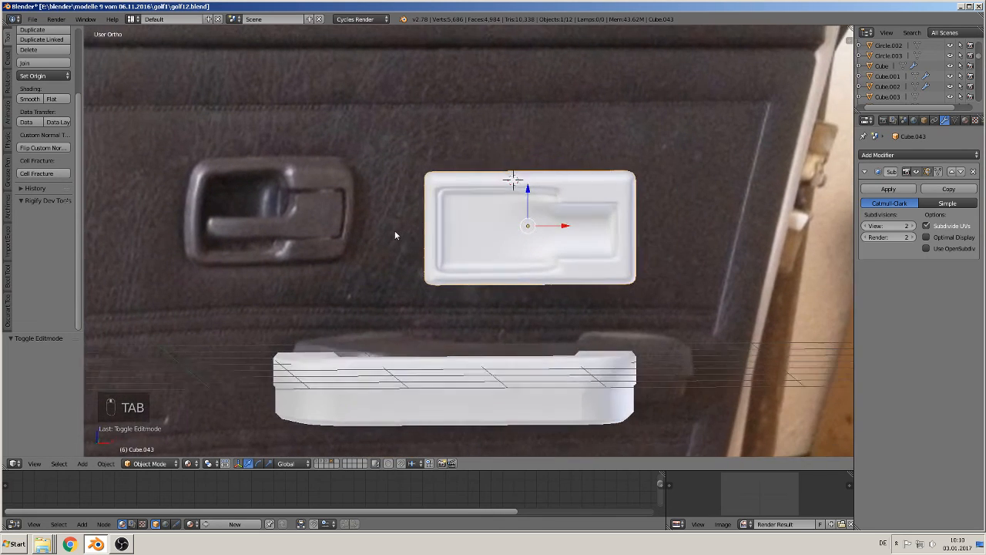
{"action": "scroll", "coordinate": [515, 220], "scroll_direction": "down", "scroll_amount": 1}
{"action": "scroll", "coordinate": [529, 238], "scroll_direction": "up", "scroll_amount": 3}
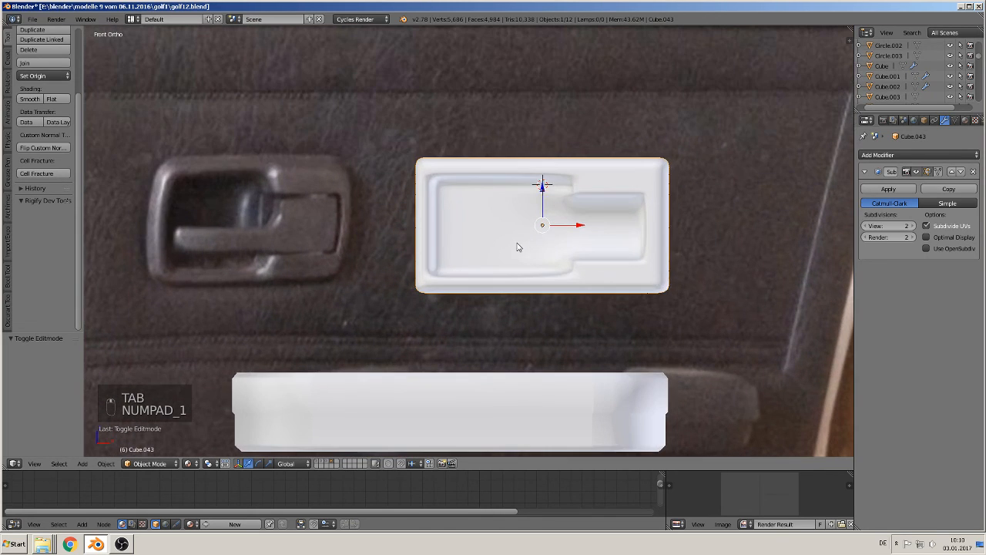
{"action": "key", "text": "Tab"}
{"action": "scroll", "coordinate": [564, 240], "scroll_direction": "down", "scroll_amount": 1}
{"action": "key", "text": "a"}
{"action": "key", "text": "a"}
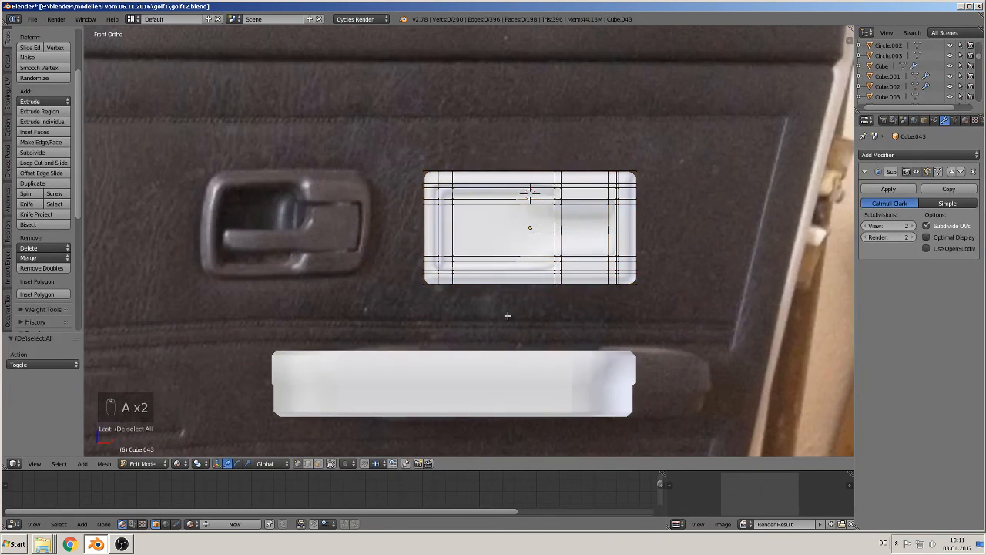
{"action": "key", "text": "Tab"}
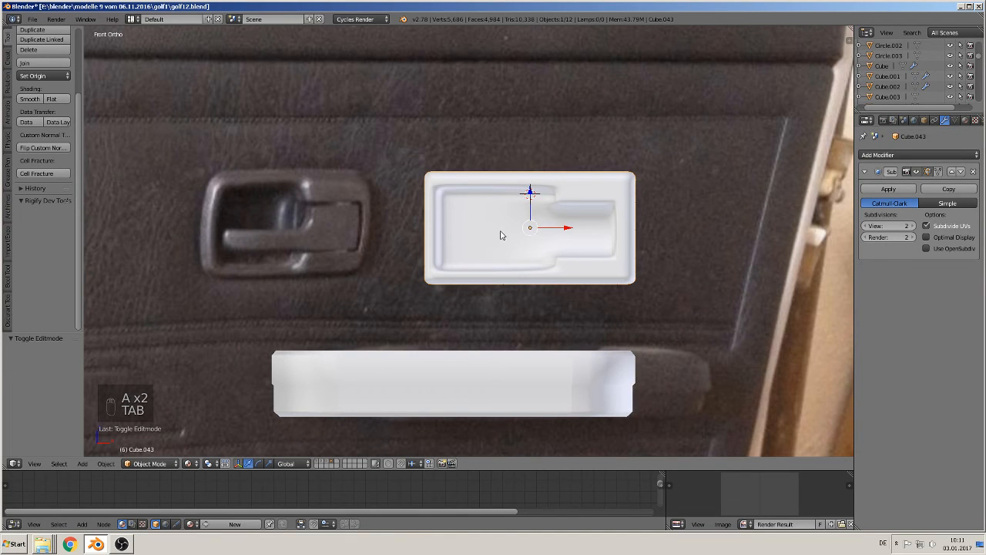
- Add a cube, shrink and place it over the narrow right-hand part of the recess, and scale it 1.258 along X
{"action": "left_click", "coordinate": [83, 464]}
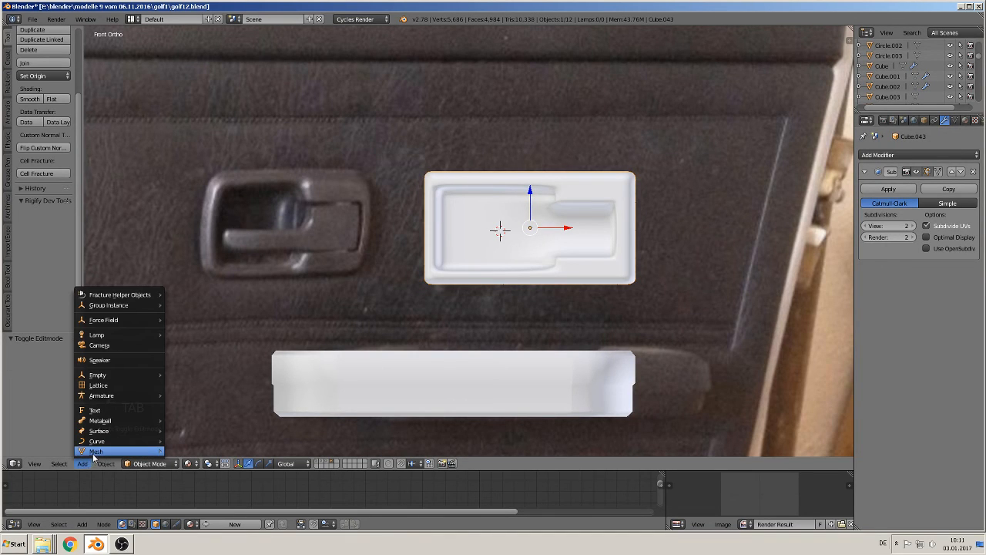
{"action": "mouse_move", "coordinate": [96, 451]}
{"action": "left_click", "coordinate": [216, 206]}
{"action": "key", "text": "s"}
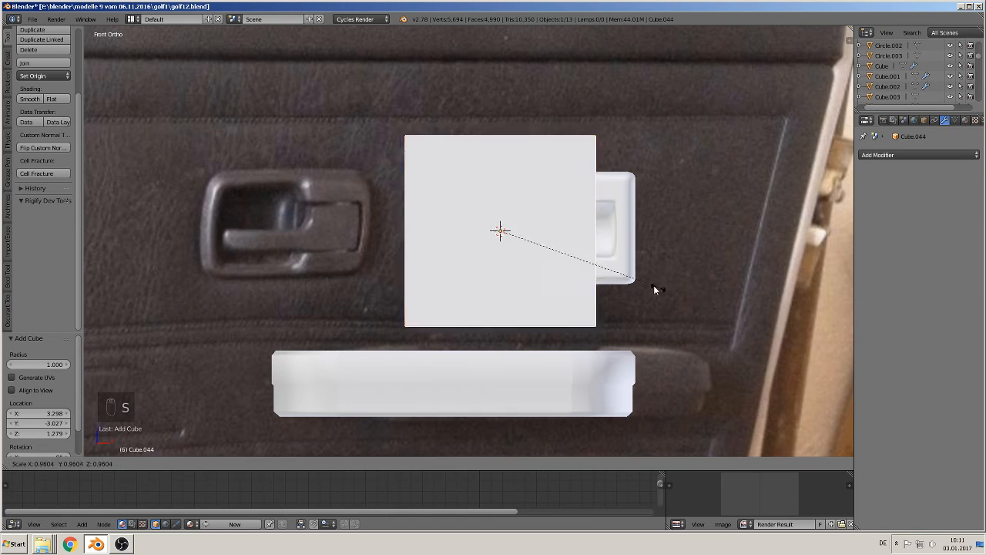
{"action": "left_click", "coordinate": [533, 242]}
{"action": "left_click_drag", "start_coordinate": [535, 242], "coordinate": [616, 232]}
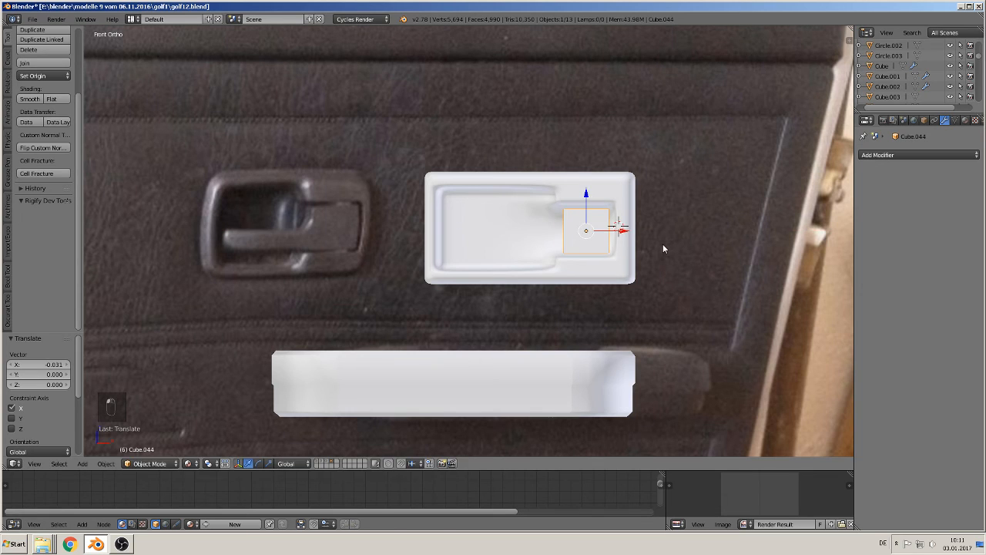
{"action": "key", "text": "s"}
{"action": "key", "text": "x"}
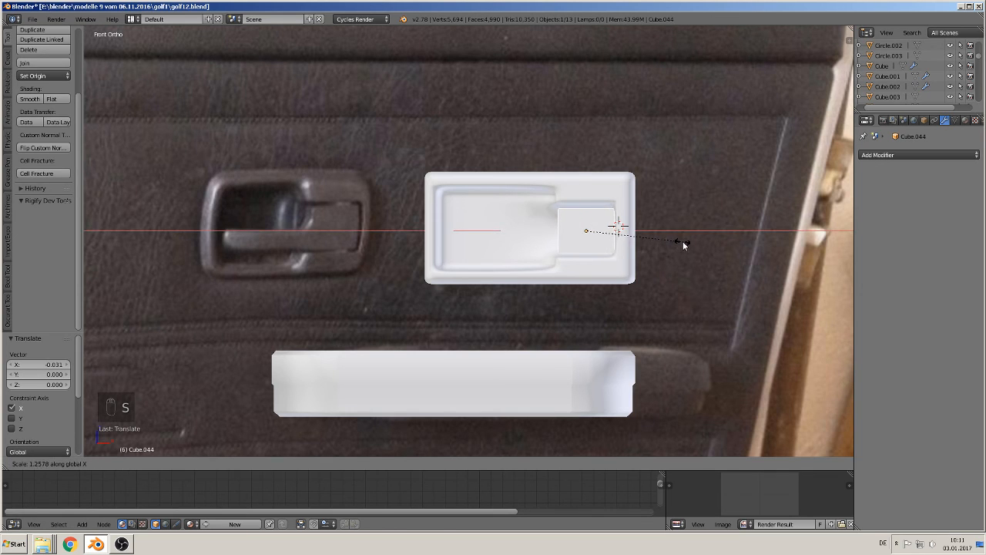
{"action": "left_click", "coordinate": [683, 242]}
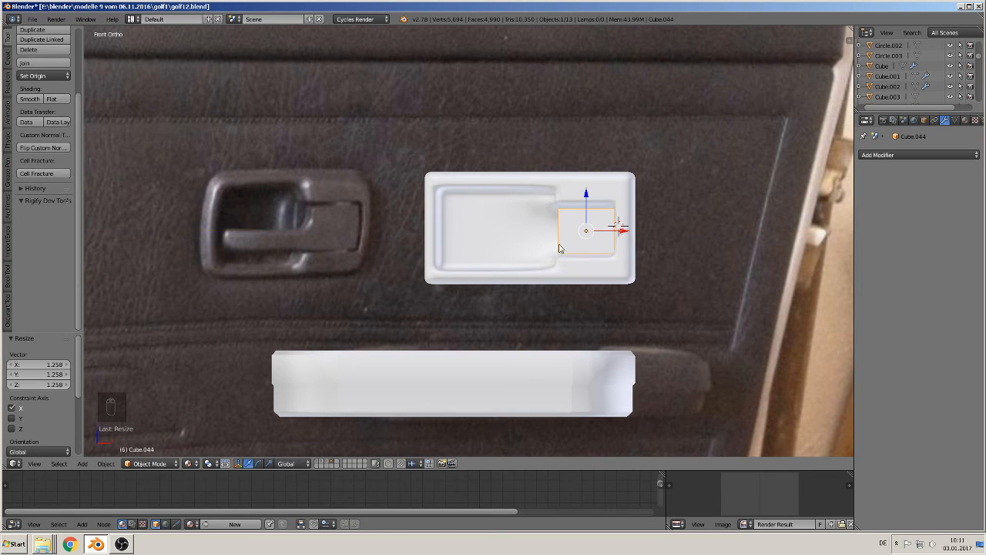
- Move the small cube -0.825 along Y out of the recess and flatten it with a scale of 0.266 along Y
{"action": "key", "text": "Tab"}
{"action": "middle_click_drag", "start_coordinate": [559, 248], "coordinate": [627, 249]}
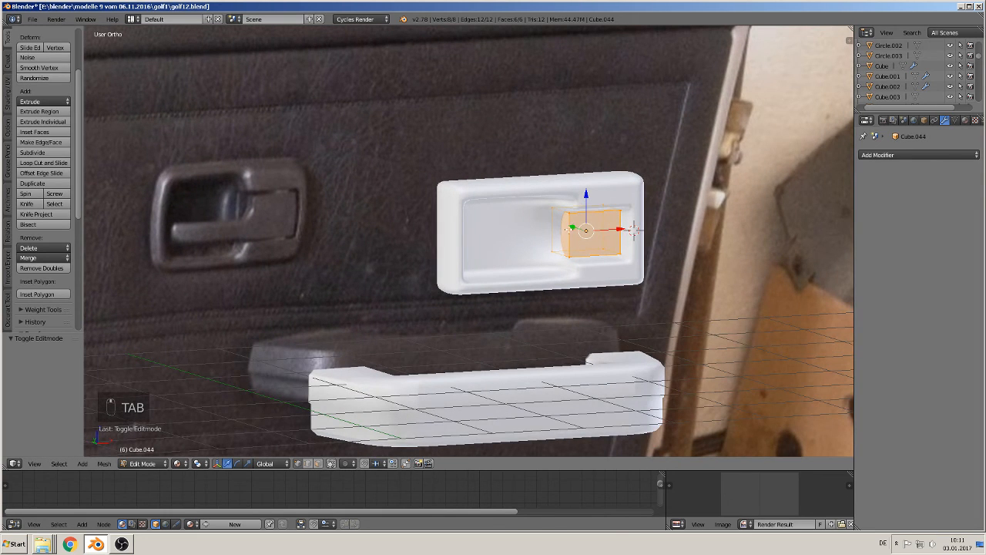
{"action": "key", "text": "Tab"}
{"action": "left_click_drag", "start_coordinate": [572, 227], "coordinate": [604, 253]}
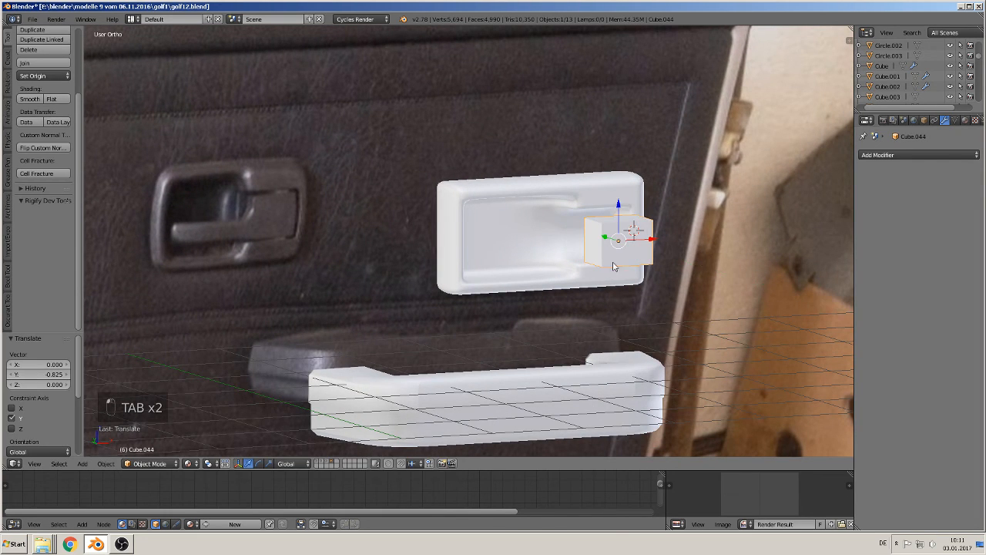
{"action": "middle_click_drag", "start_coordinate": [614, 264], "coordinate": [663, 282]}
{"action": "key", "text": "s"}
{"action": "key", "text": "y"}
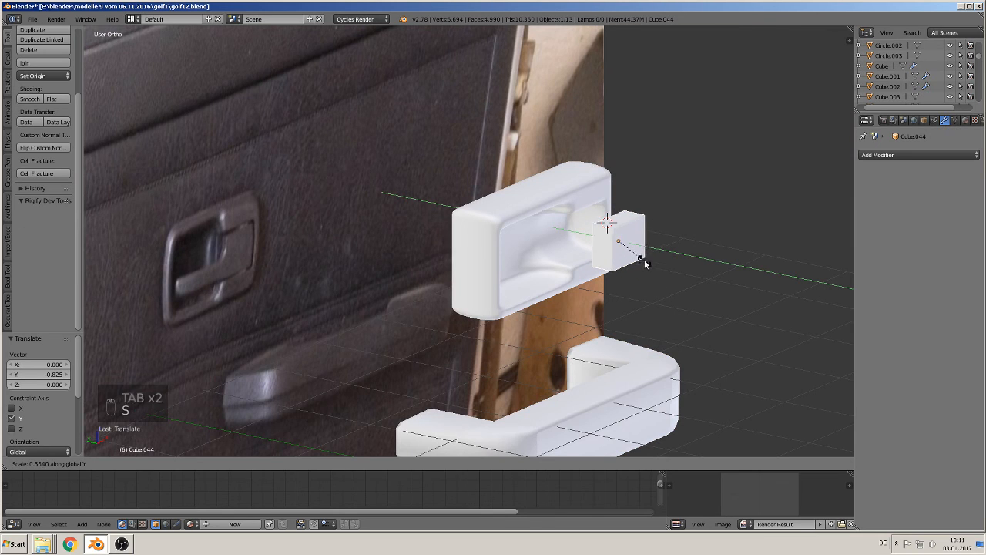
{"action": "left_click", "coordinate": [631, 252]}
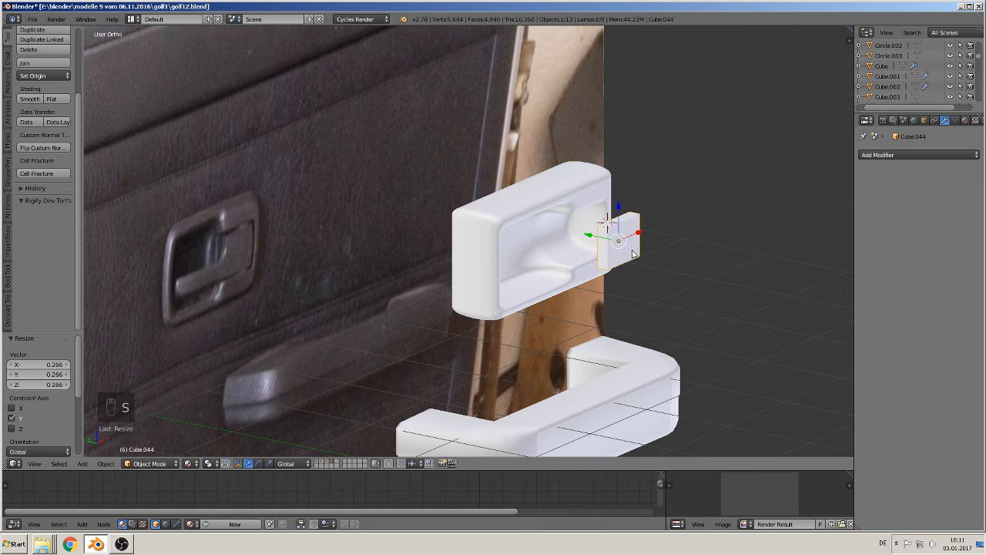
{"action": "mouse_move", "coordinate": [630, 251]}
{"action": "middle_mouse_down"}
{"action": "mouse_move", "coordinate": [581, 255]}
{"action": "mouse_move", "coordinate": [626, 245]}
{"action": "middle_mouse_up"}
- Cut a horizontal edge loop slightly below the middle of the flattened cube and switch to face selection
{"action": "key", "text": "Tab"}
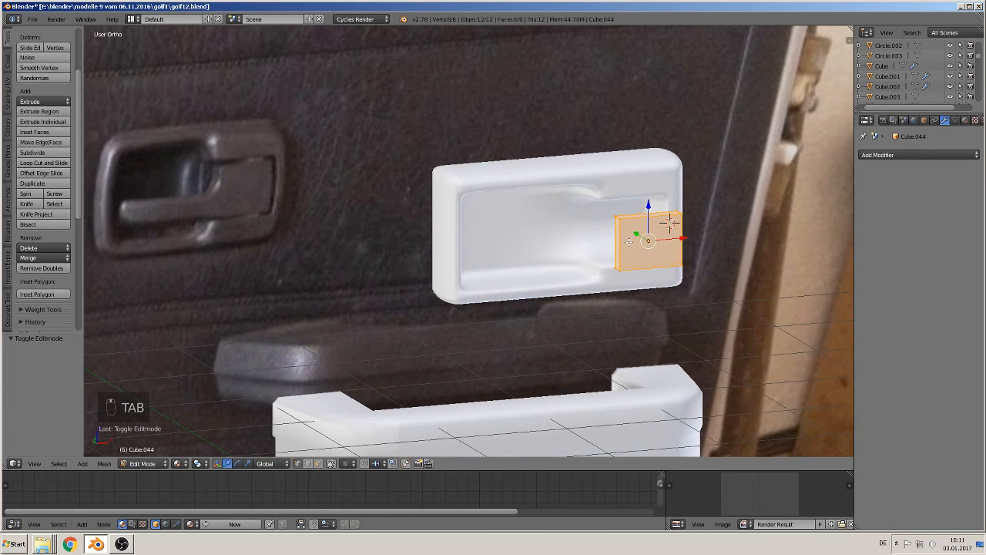
{"action": "key", "text": "ctrl+r"}
{"action": "left_click", "coordinate": [669, 224]}
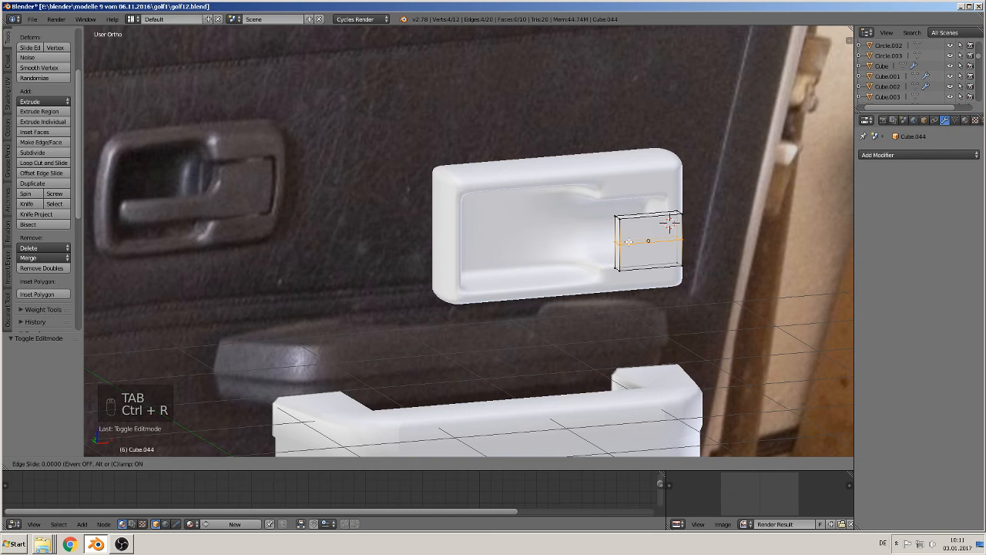
{"action": "left_click", "coordinate": [669, 223]}
{"action": "left_click", "coordinate": [317, 464]}
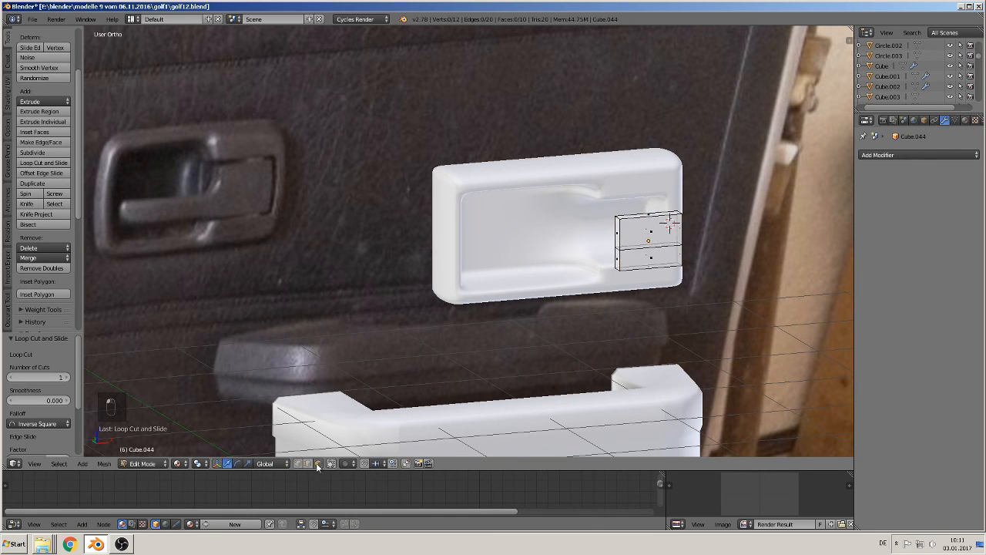
- Extrude the lower left-hand side face of the flattened cube along the recess to form the long lever arm
{"action": "right_click", "coordinate": [616, 260]}
{"action": "key", "text": "e"}
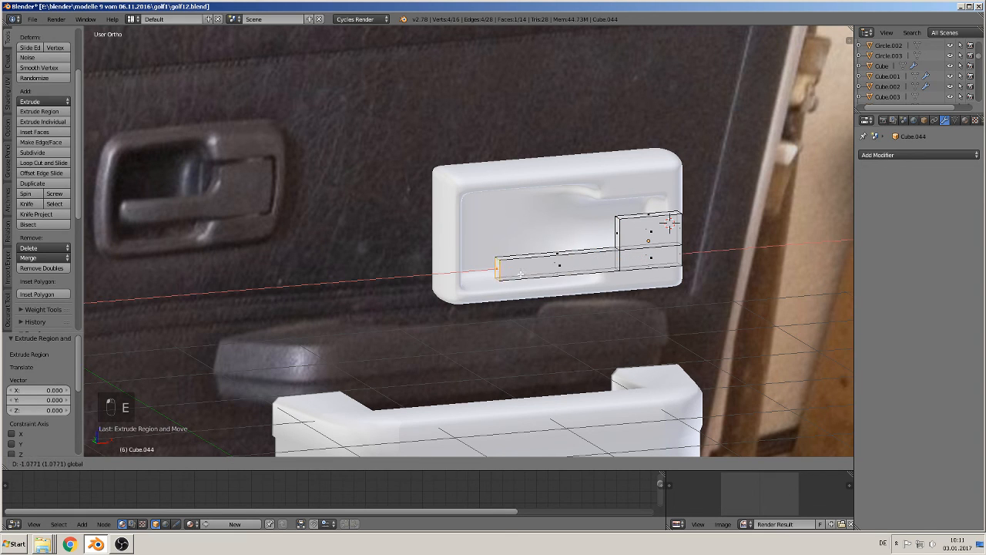
{"action": "left_click_drag", "start_coordinate": [527, 273], "coordinate": [528, 273]}
{"action": "middle_click_drag", "start_coordinate": [528, 273], "coordinate": [503, 265]}
{"action": "left_click_drag", "start_coordinate": [542, 270], "coordinate": [534, 268]}
{"action": "key", "text": "Tab"}
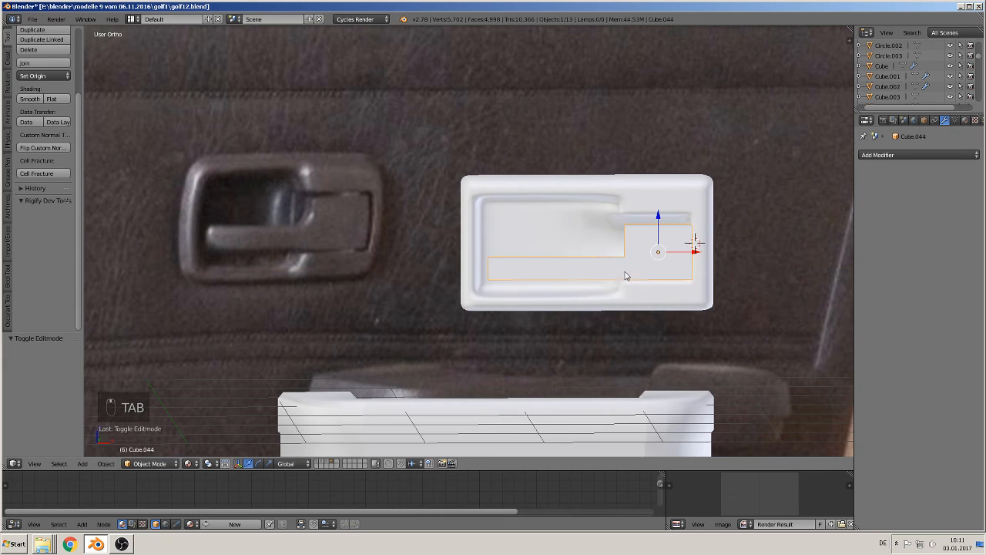
{"action": "scroll", "coordinate": [626, 275], "scroll_direction": "up", "scroll_amount": 2}
{"action": "key", "text": "Tab"}
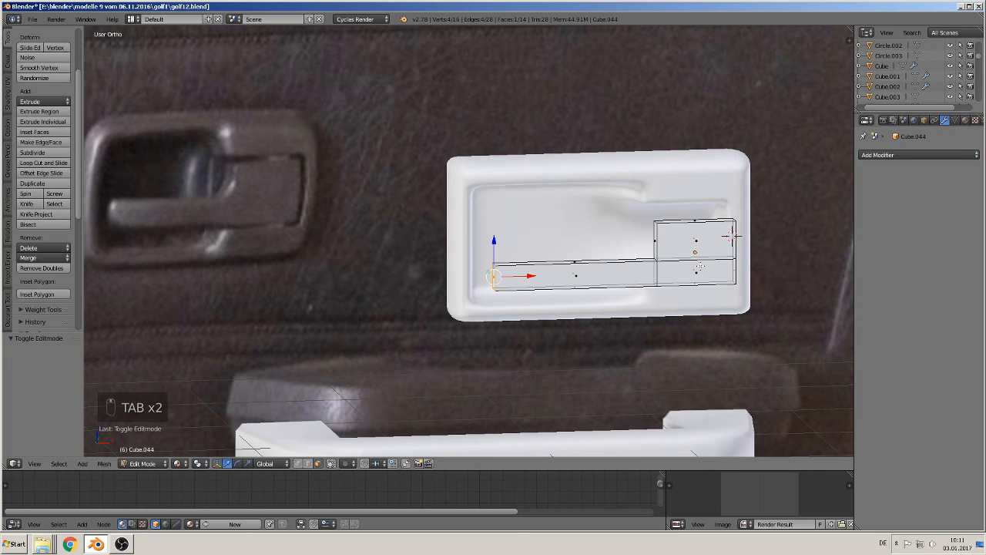
- Cut an edge loop lengthwise through the thickness of the whole lever, running along its top and end faces
{"action": "middle_click_drag", "start_coordinate": [686, 277], "coordinate": [695, 307]}
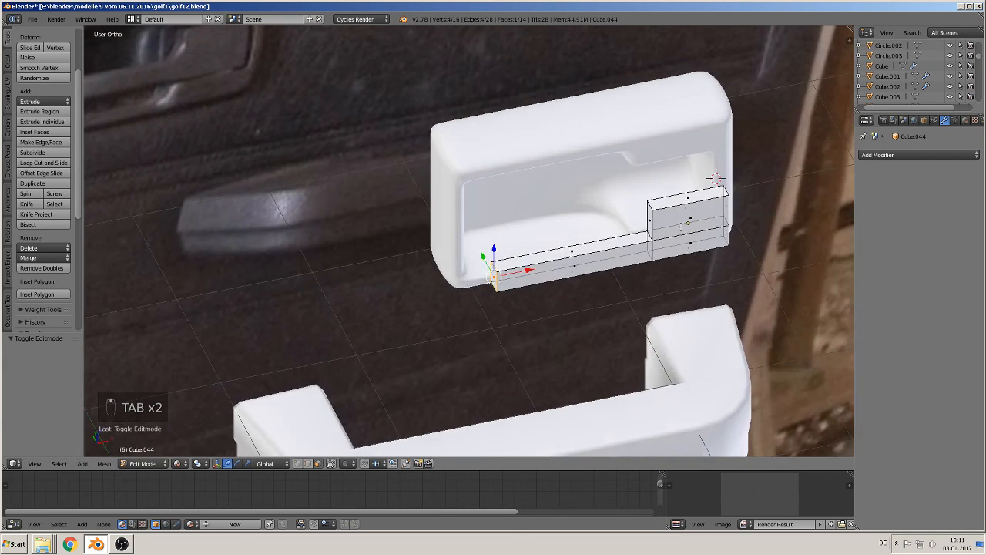
{"action": "scroll", "coordinate": [686, 217], "scroll_direction": "up", "scroll_amount": 2}
{"action": "key", "text": "ctrl+r"}
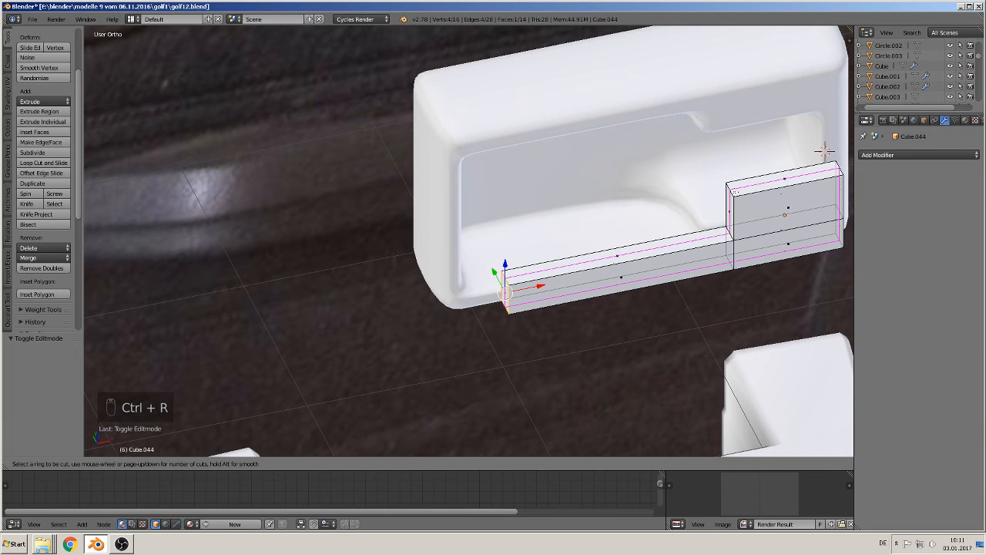
{"action": "left_click", "coordinate": [737, 230]}
{"action": "middle_click_drag", "start_coordinate": [737, 229], "coordinate": [728, 206]}
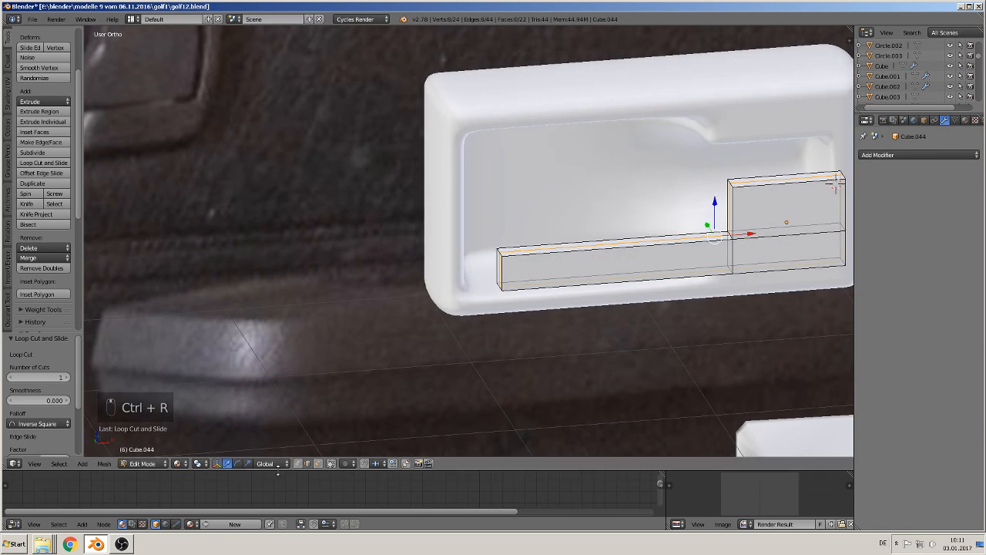
- Select all the front faces of the lever, including the wide grip and the arm's end strip, and scale them to 0.842
{"action": "left_click", "coordinate": [319, 464]}
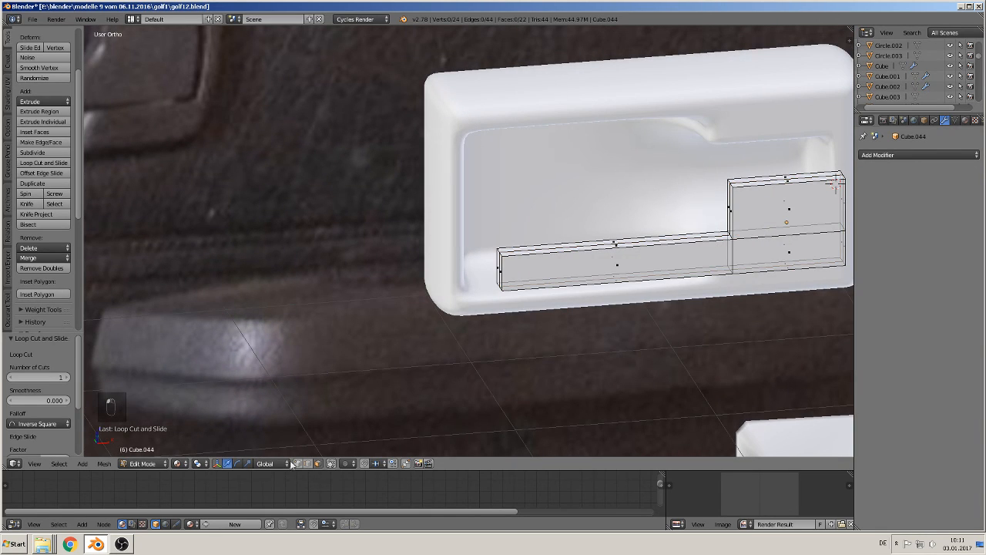
{"action": "left_click", "coordinate": [307, 464]}
{"action": "right_click", "coordinate": [555, 256]}
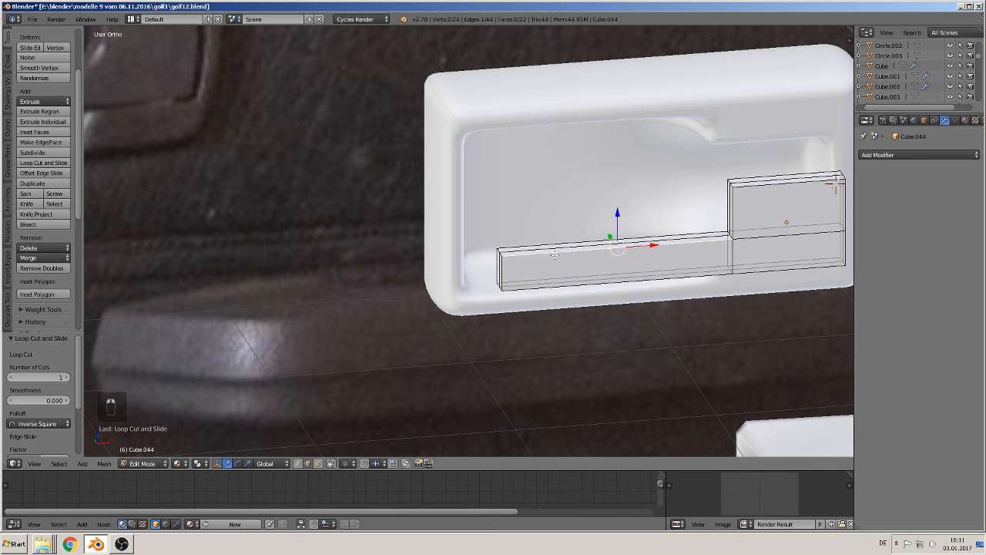
{"action": "left_click", "coordinate": [321, 464]}
{"action": "right_click", "coordinate": [617, 270]}
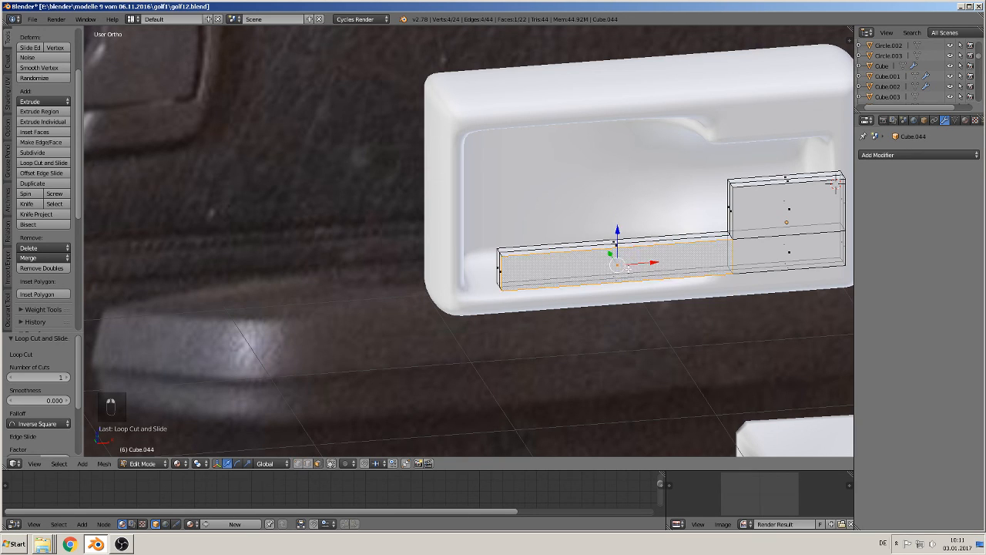
{"action": "right_click", "coordinate": [758, 254], "text": "shift"}
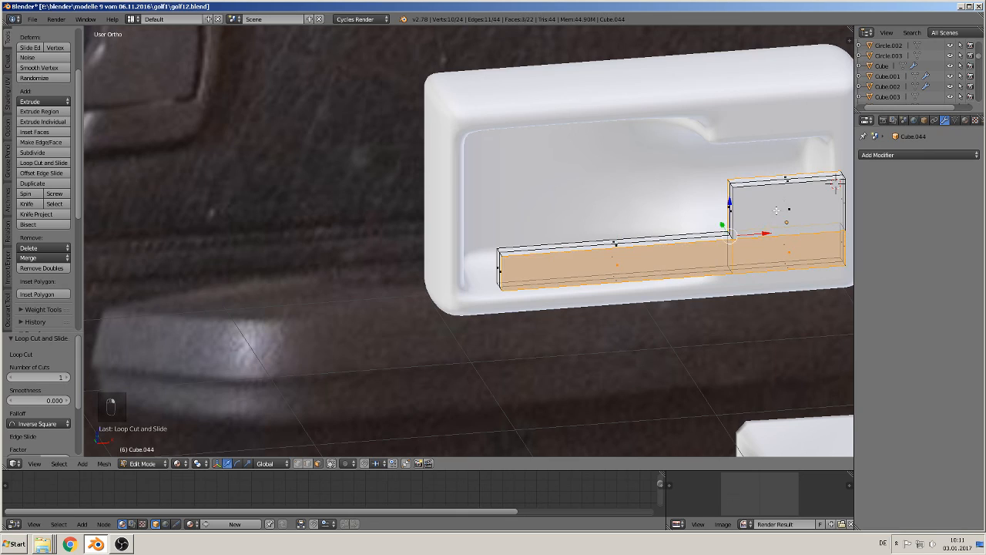
{"action": "right_click", "coordinate": [777, 210], "text": "shift"}
{"action": "middle_click_drag", "start_coordinate": [754, 265], "coordinate": [800, 283]}
{"action": "middle_click_drag", "start_coordinate": [734, 281], "coordinate": [476, 265]}
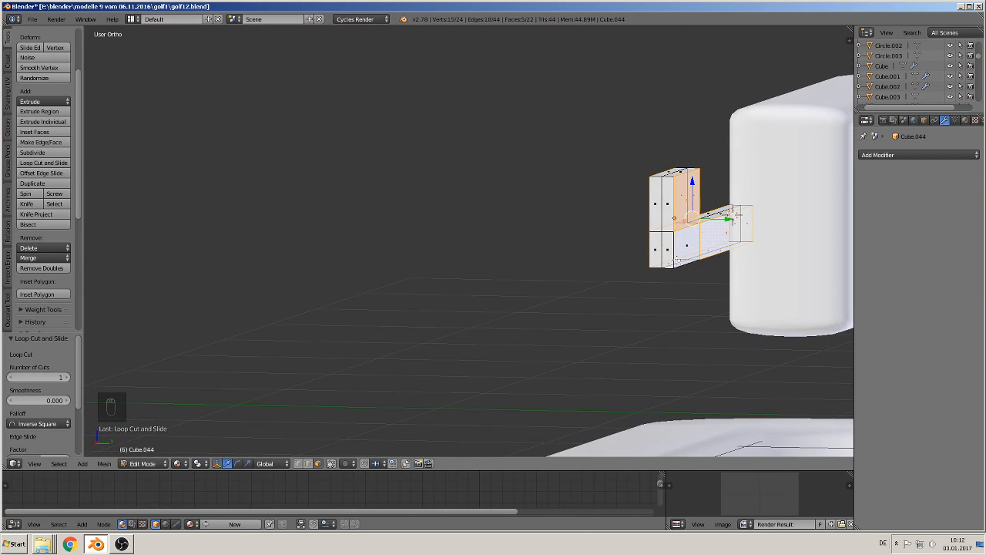
{"action": "right_click", "coordinate": [692, 246], "text": "shift"}
{"action": "middle_click_drag", "start_coordinate": [701, 284], "coordinate": [579, 309]}
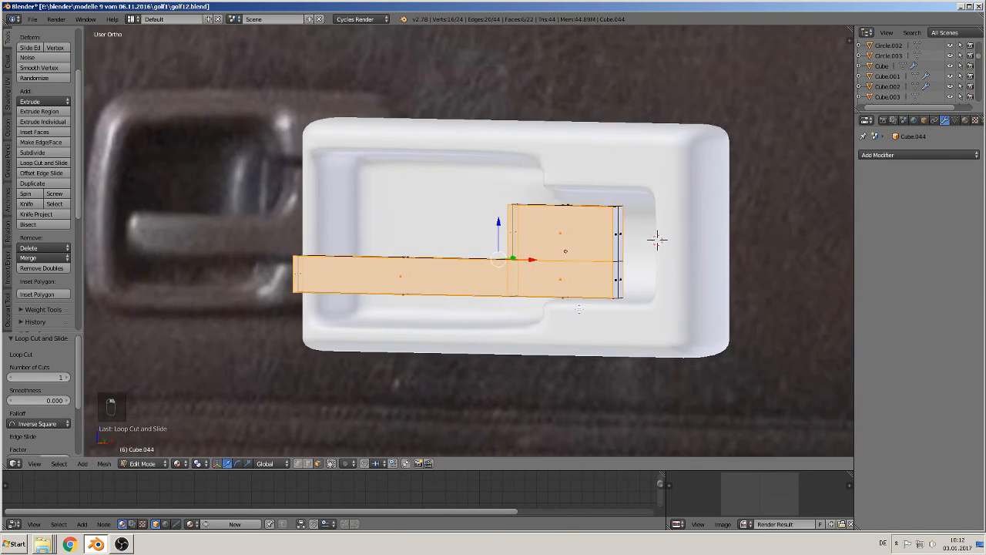
{"action": "middle_click_drag", "start_coordinate": [658, 240], "coordinate": [637, 239]}
{"action": "key", "text": "s"}
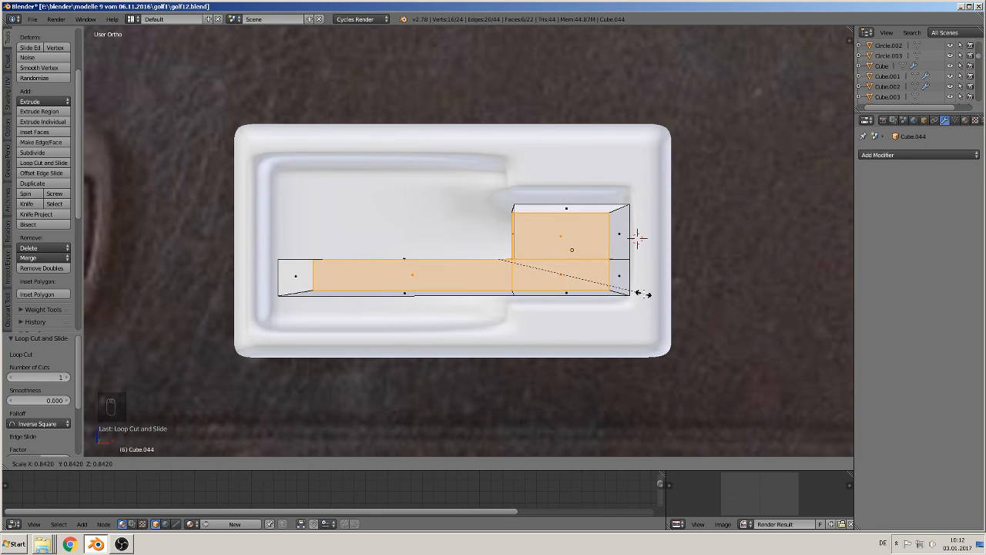
{"action": "left_click", "coordinate": [643, 294]}
- Widen the lever's selected front by about 1.124 along X, shift it 0.015 along X and lower it slightly
{"action": "key", "text": "s"}
{"action": "key", "text": "x"}
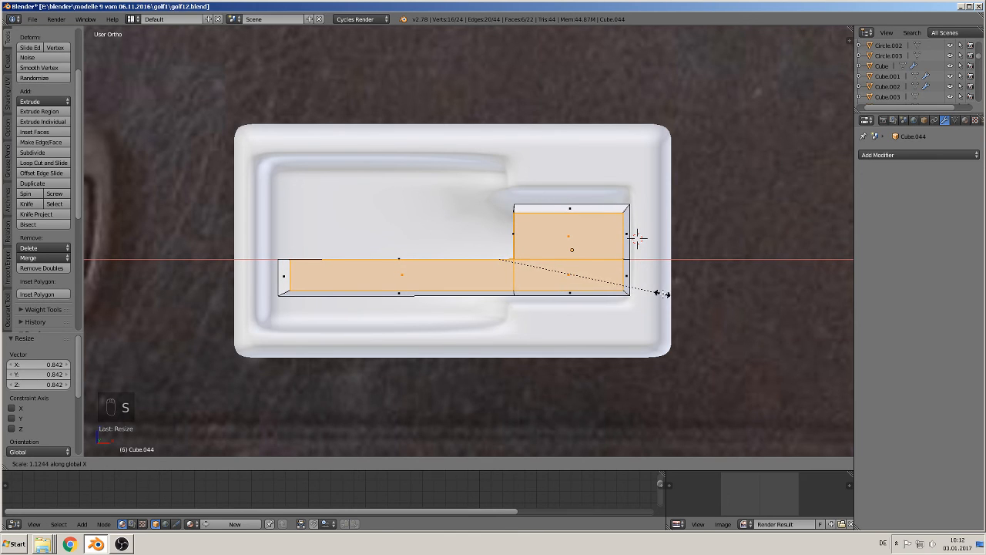
{"action": "left_click", "coordinate": [663, 292]}
{"action": "left_click_drag", "start_coordinate": [537, 260], "coordinate": [541, 263]}
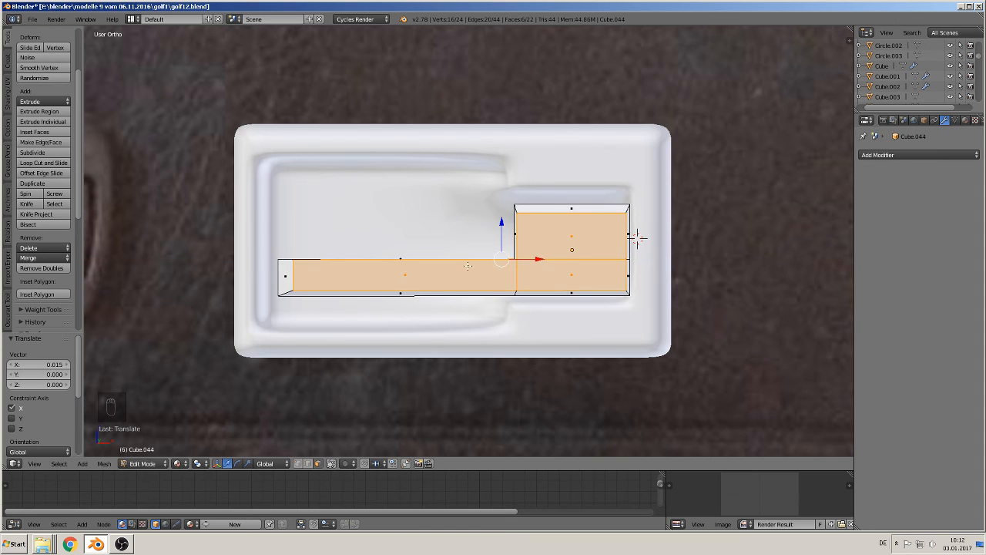
{"action": "left_click_drag", "start_coordinate": [502, 225], "coordinate": [503, 232]}
{"action": "key", "text": "Tab"}
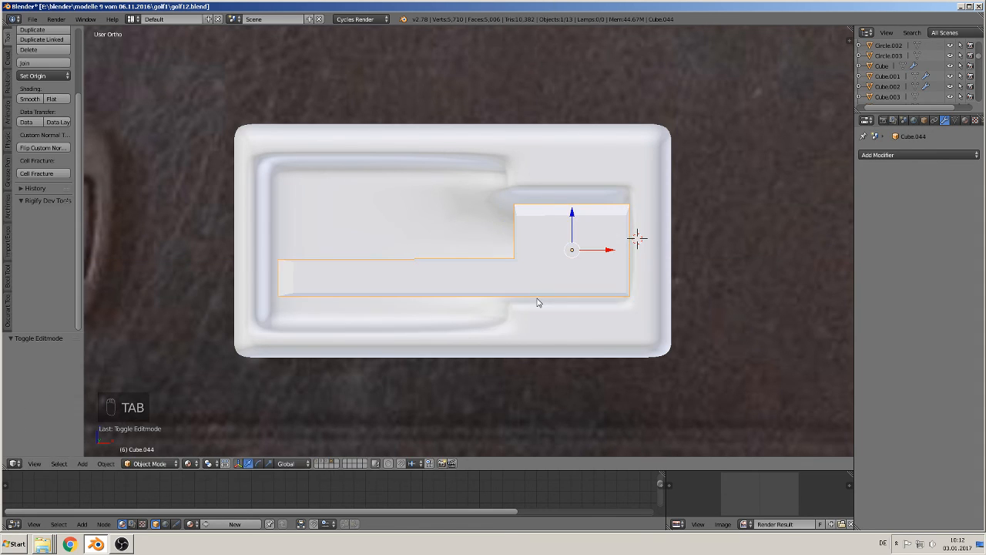
- Apply smooth shading to the lever object
{"action": "scroll", "coordinate": [544, 304], "scroll_direction": "down", "scroll_amount": 2}
{"action": "middle_click_drag", "start_coordinate": [545, 301], "coordinate": [561, 302]}
{"action": "left_click", "coordinate": [29, 99]}
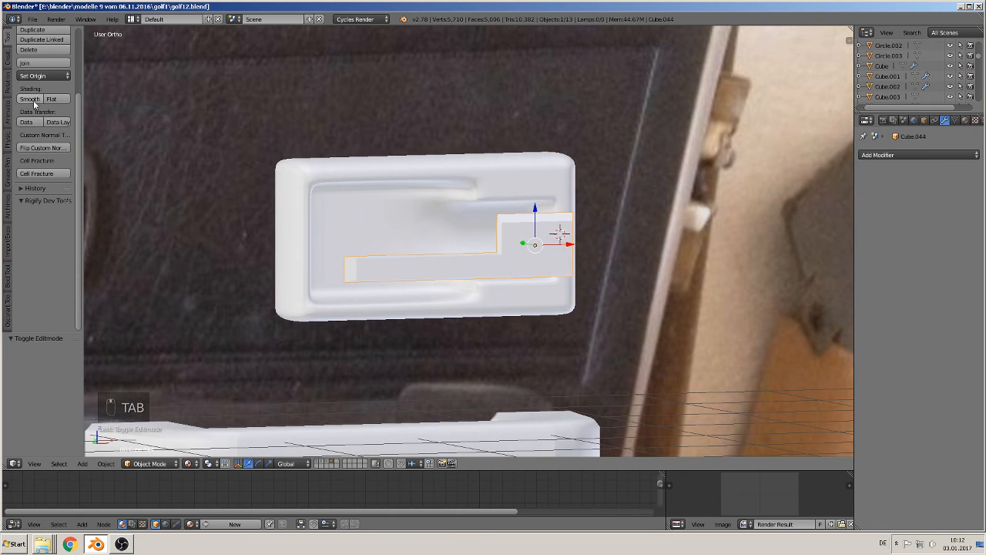
{"action": "scroll", "coordinate": [465, 288], "scroll_direction": "up", "scroll_amount": 2}
{"action": "mouse_move", "coordinate": [465, 288]}
{"action": "middle_mouse_down"}
{"action": "mouse_move", "coordinate": [428, 290]}
{"action": "mouse_move", "coordinate": [526, 313]}
{"action": "mouse_move", "coordinate": [529, 241]}
{"action": "middle_mouse_up"}
{"action": "key", "text": "Tab"}
{"action": "key", "text": "Tab"}
- Move the lever 0.458 along Y into the recess of the handle housing
{"action": "scroll", "coordinate": [429, 297], "scroll_direction": "down", "scroll_amount": 3}
{"action": "key", "text": "a"}
{"action": "key", "text": "a"}
{"action": "key", "text": "a"}
{"action": "right_click", "coordinate": [487, 247]}
{"action": "left_click_drag", "start_coordinate": [467, 231], "coordinate": [436, 232]}
{"action": "key", "text": "KP_1"}
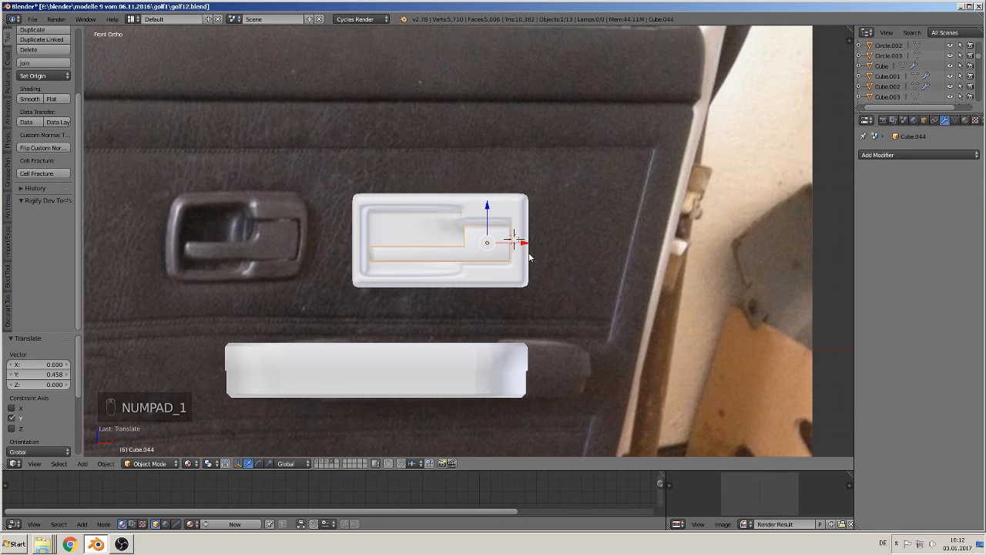
- Try to join the lever and the handle housing into one object, and undo the join
{"action": "scroll", "coordinate": [529, 256], "scroll_direction": "up", "scroll_amount": 2}
{"action": "right_click", "coordinate": [530, 171]}
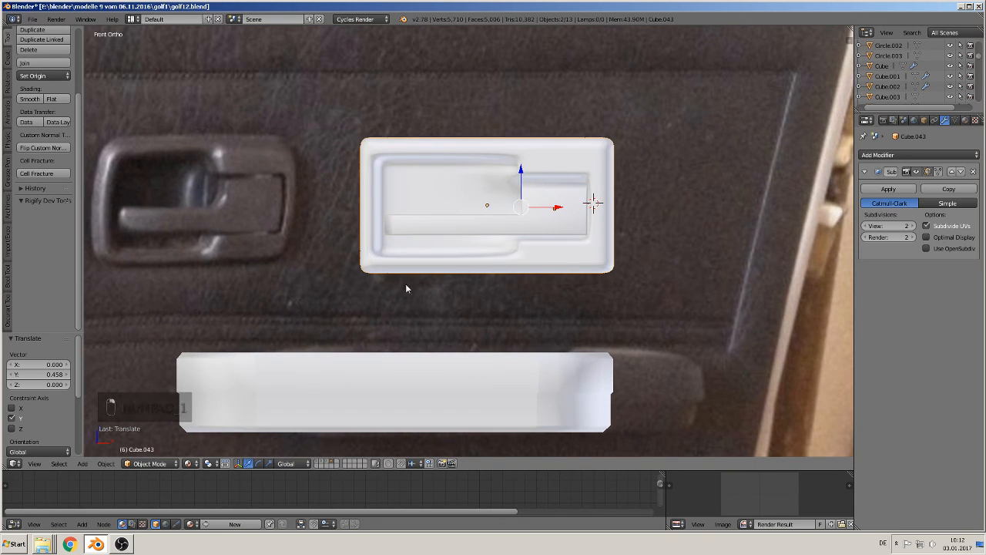
{"action": "left_click", "coordinate": [37, 63]}
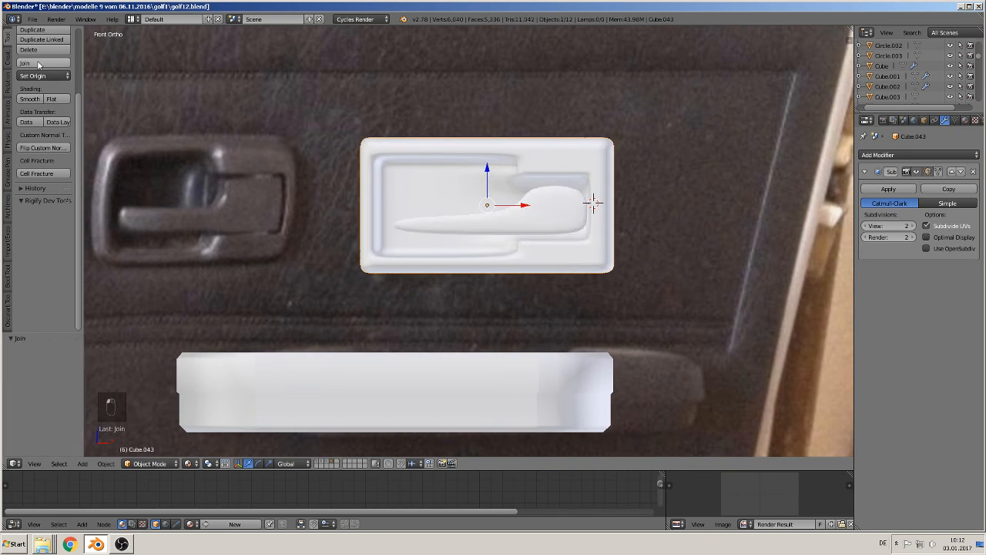
{"action": "key", "text": "ctrl+z"}
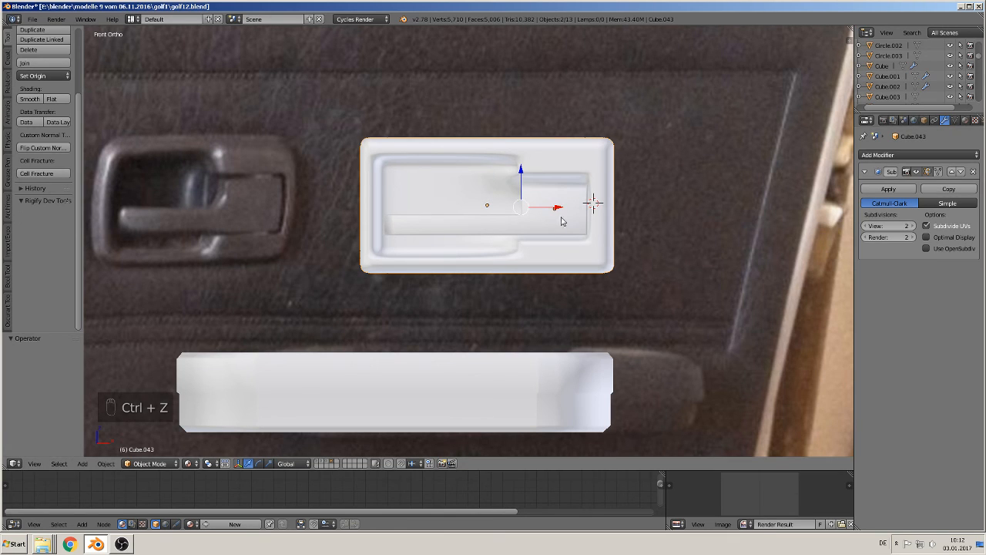
- Parent the lever to the handle housing using the Object option
{"action": "right_click", "coordinate": [569, 170]}
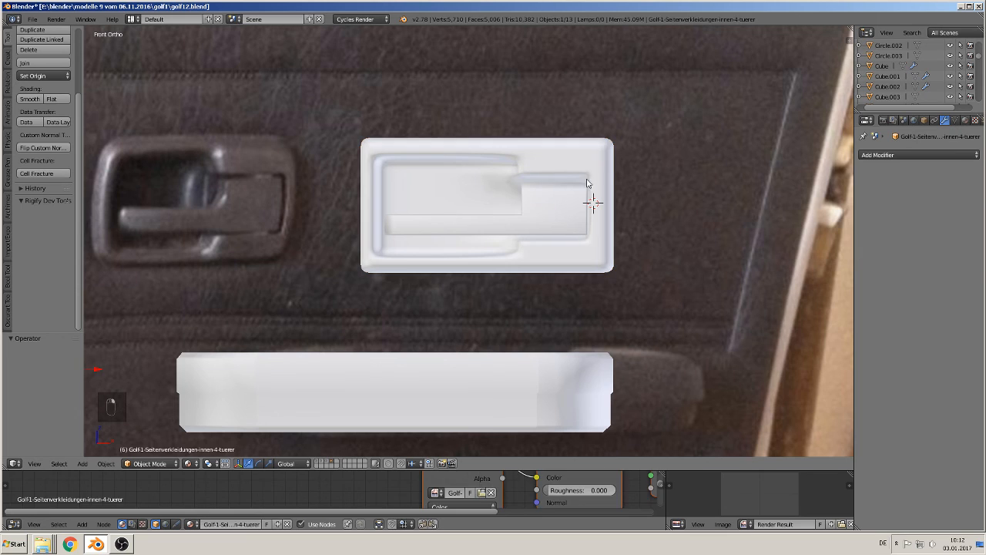
{"action": "right_click", "coordinate": [562, 216]}
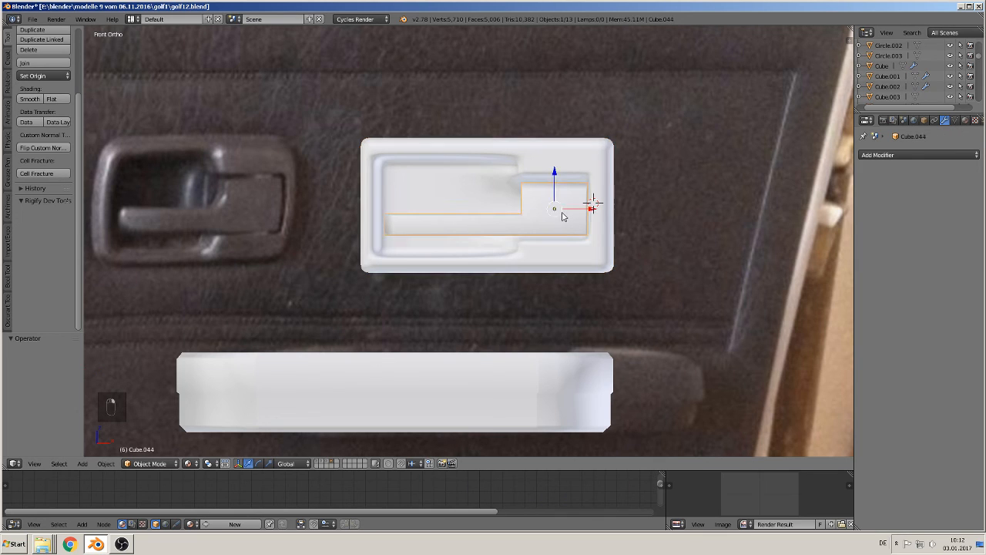
{"action": "right_click", "coordinate": [558, 167], "text": "shift"}
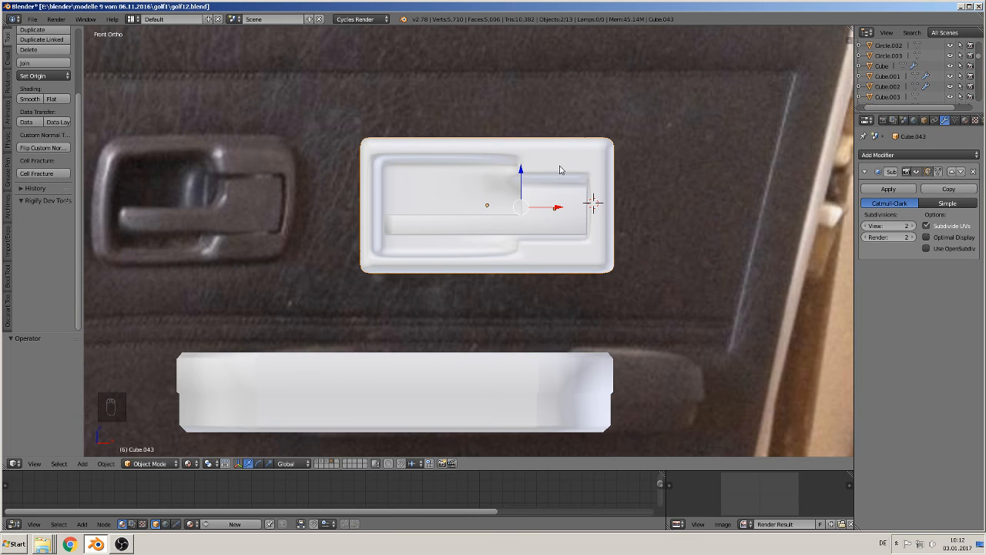
{"action": "key", "text": "ctrl+p"}
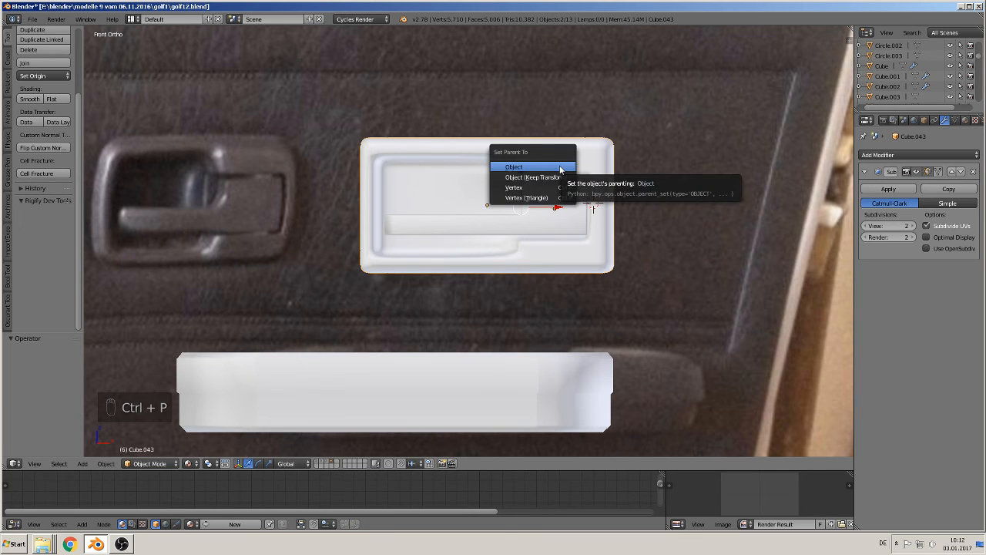
{"action": "left_click", "coordinate": [560, 169]}
{"action": "key", "text": "Tab"}
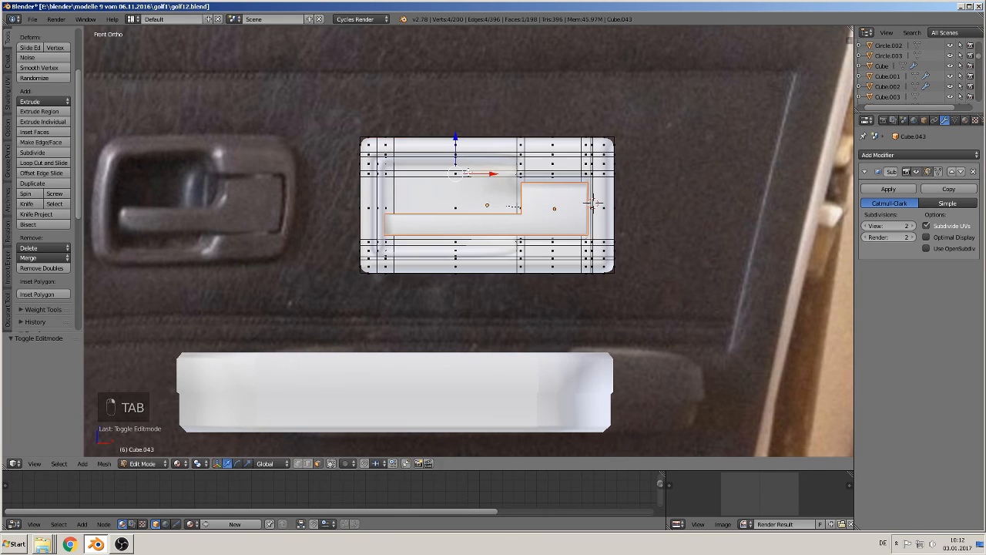
{"action": "key", "text": "Tab"}
- Move the handle housing with its lever -0.151 and another -1.909 along X towards the handle in the photo
{"action": "mouse_move", "coordinate": [509, 206]}
{"action": "left_mouse_down"}
{"action": "mouse_move", "coordinate": [560, 214]}
{"action": "mouse_move", "coordinate": [537, 203]}
{"action": "mouse_move", "coordinate": [499, 209]}
{"action": "left_mouse_up"}
{"action": "scroll", "coordinate": [514, 213], "scroll_direction": "down", "scroll_amount": 2}
{"action": "middle_click_drag", "start_coordinate": [518, 214], "coordinate": [544, 218]}
{"action": "scroll", "coordinate": [519, 231], "scroll_direction": "down", "scroll_amount": 3}
{"action": "scroll", "coordinate": [518, 230], "scroll_direction": "up", "scroll_amount": 1}
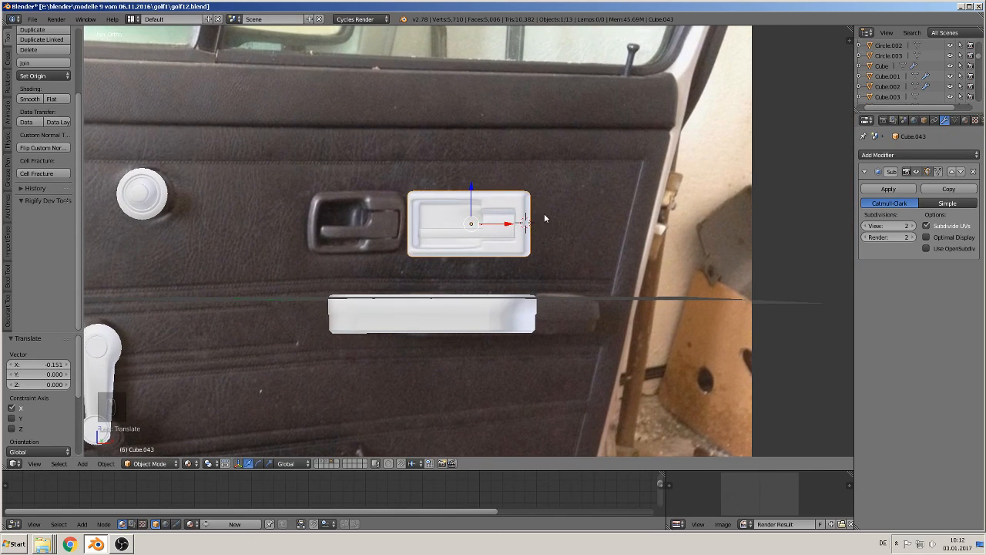
{"action": "left_click_drag", "start_coordinate": [510, 223], "coordinate": [398, 222]}
{"action": "key", "text": "KP_1"}
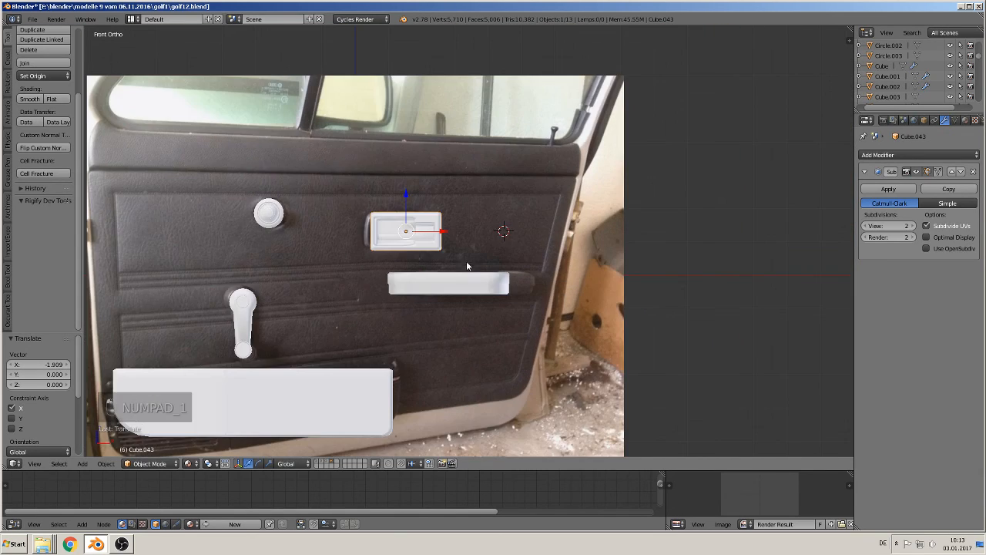
- Stretch the armrest along X to the length of the one in the photo and shift it 0.134 along X
{"action": "scroll", "coordinate": [467, 272], "scroll_direction": "down", "scroll_amount": 2}
{"action": "right_click", "coordinate": [467, 274]}
{"action": "key", "text": "s"}
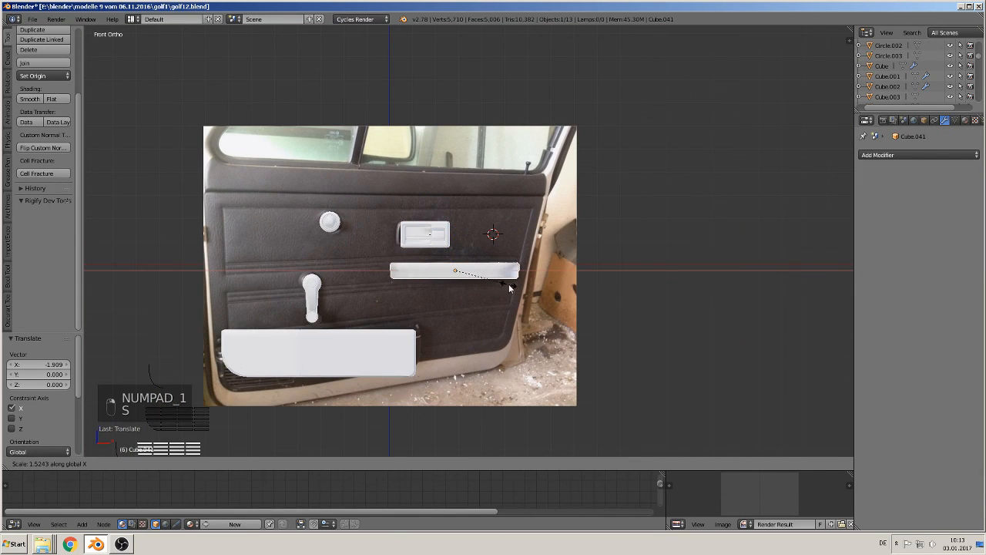
{"action": "left_click", "coordinate": [500, 282]}
{"action": "left_click_drag", "start_coordinate": [491, 272], "coordinate": [495, 273]}
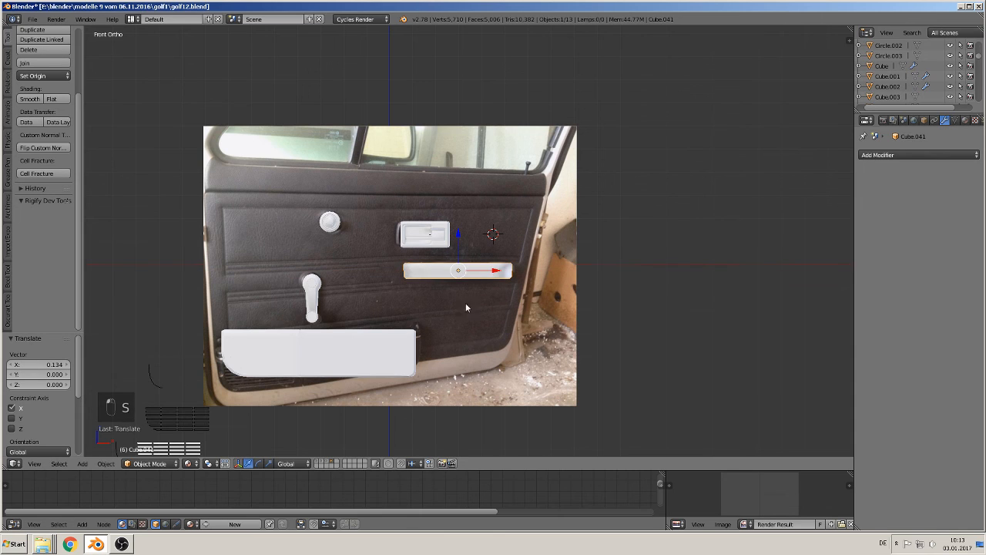
{"action": "middle_click_drag", "start_coordinate": [465, 307], "coordinate": [589, 295], "text": "shift"}
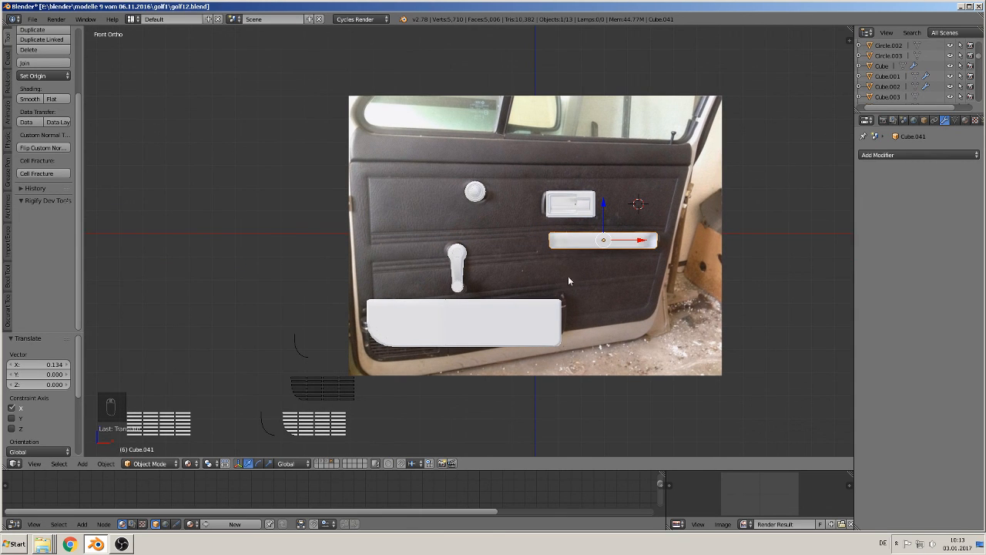
{"action": "middle_click_drag", "start_coordinate": [533, 324], "coordinate": [585, 331]}
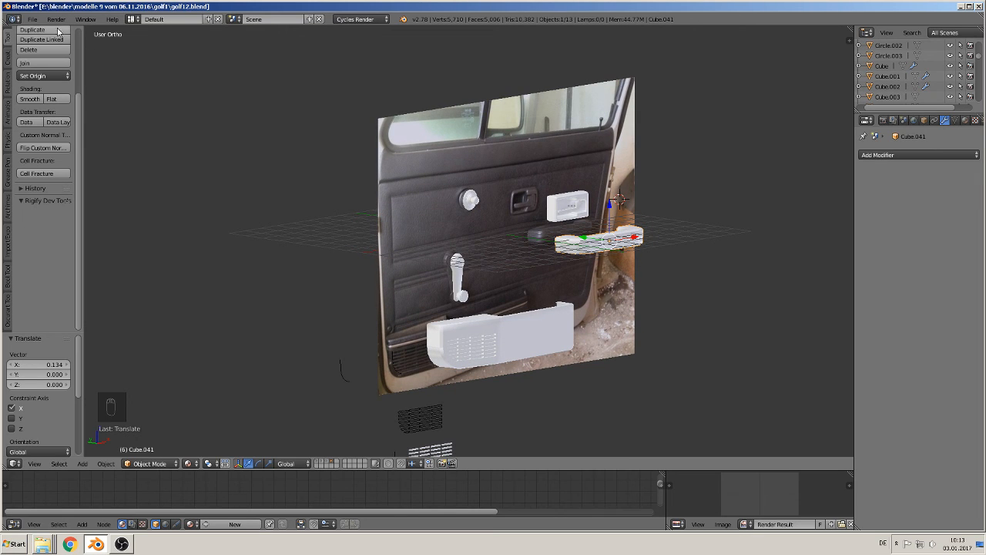